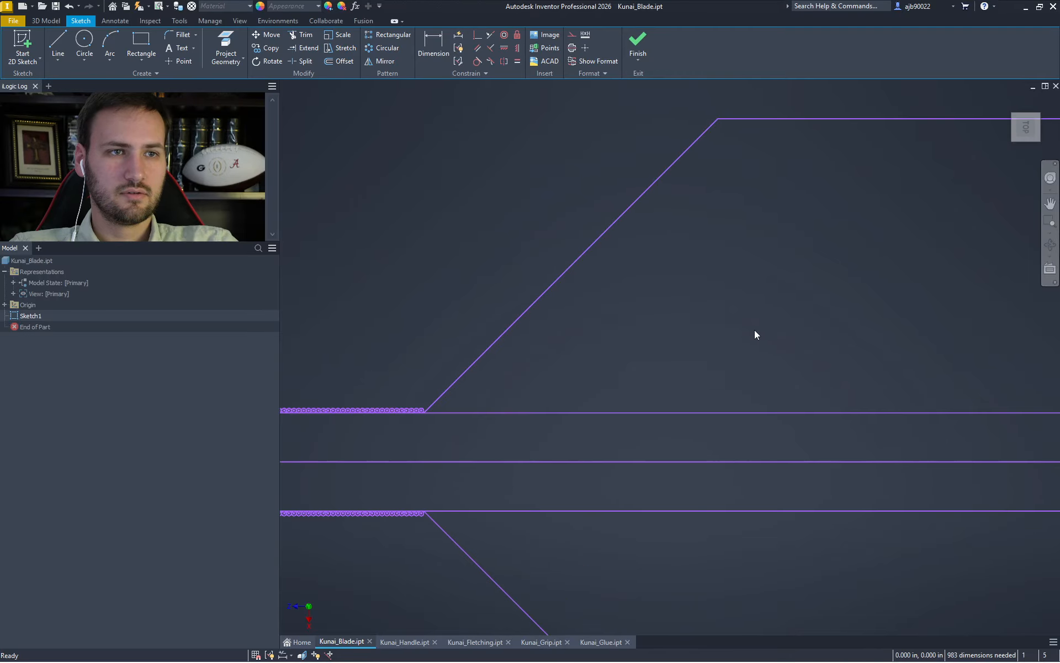
Delete the centerline segments running through the ring at the end of the kunai sketch
scroll(754, 330, "down", 3)
middle_click_drag(958, 466, 675, 421)
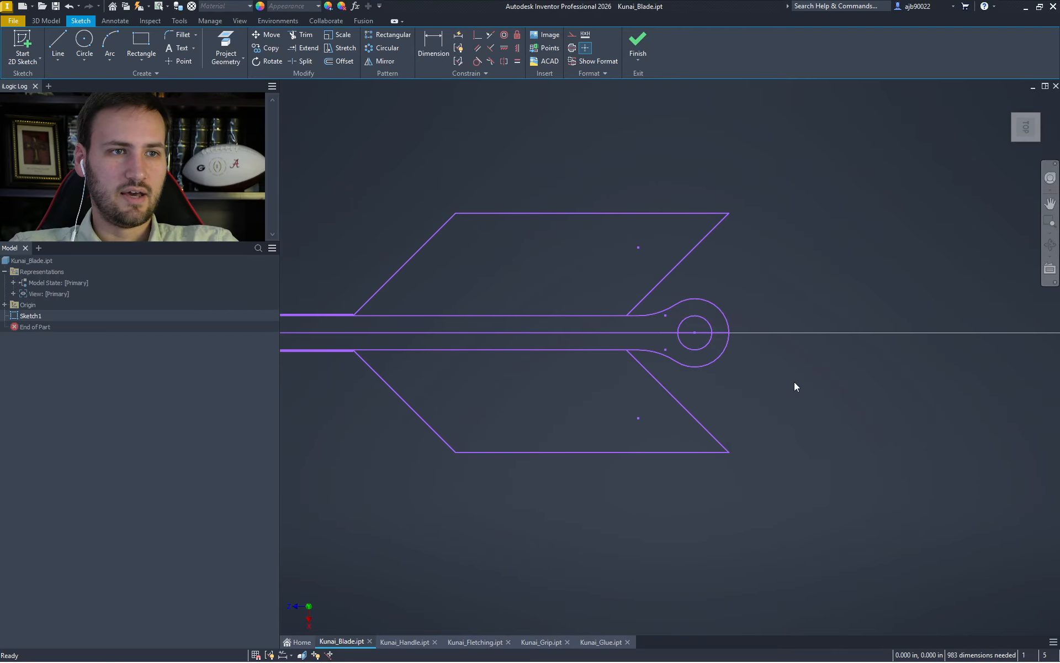
left_click_drag(795, 385, 658, 290)
left_click(746, 360)
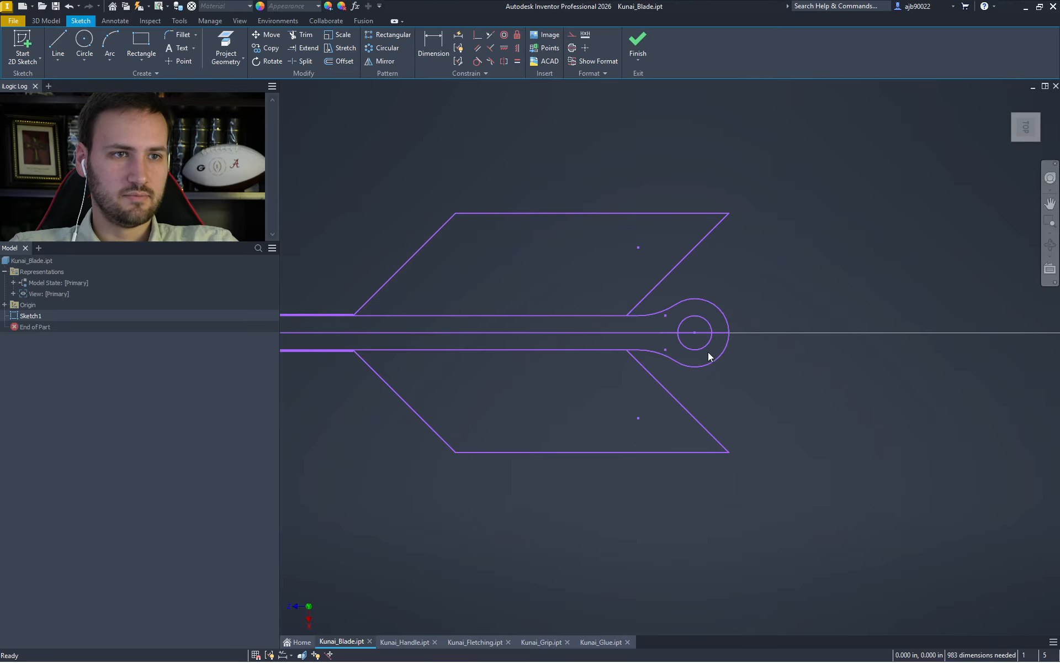
scroll(698, 343, "up", 5)
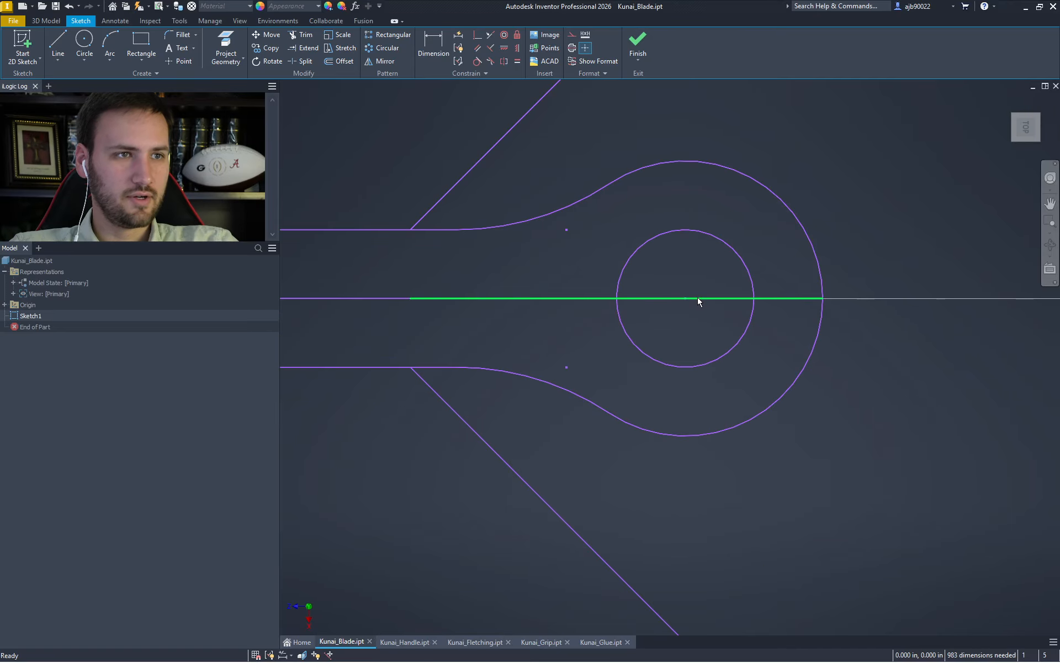
left_click(698, 301)
key("Delete")
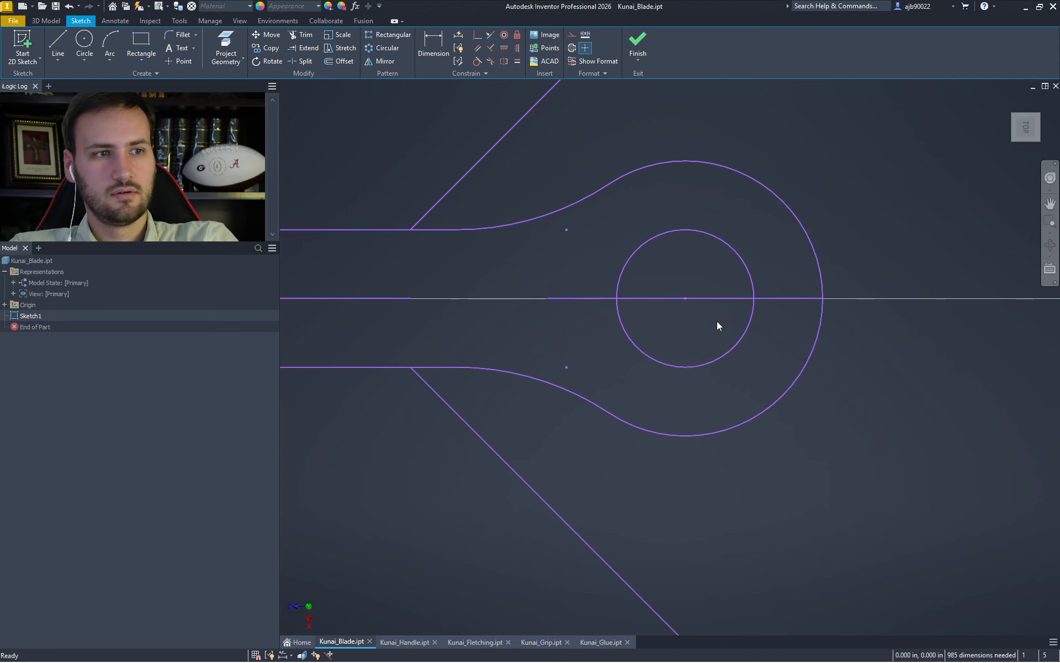
left_click(659, 299)
key("Delete")
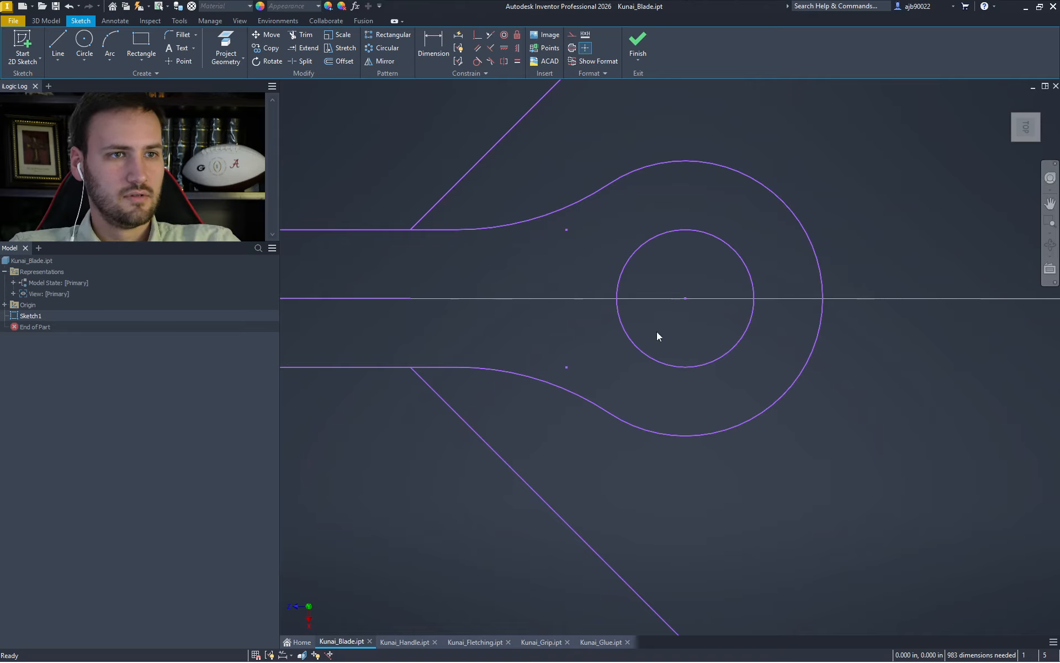
Examine the kunai sketch from the ring to the blade end, including the short vertical line at the origin
scroll(657, 335, "down", 5)
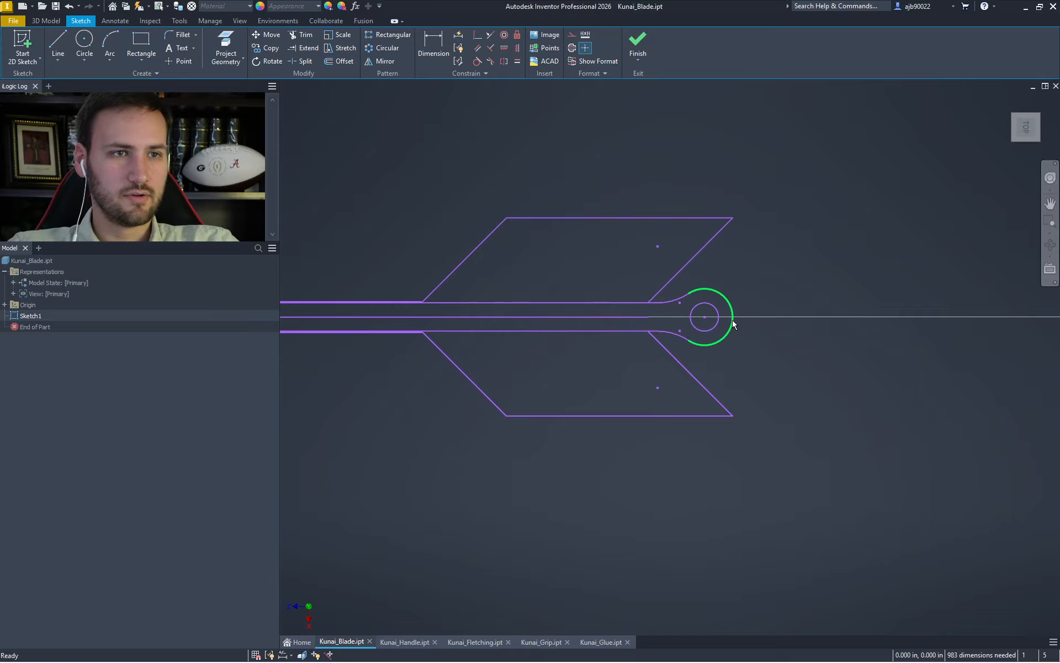
scroll(729, 322, "down", 4)
scroll(453, 333, "up", 3)
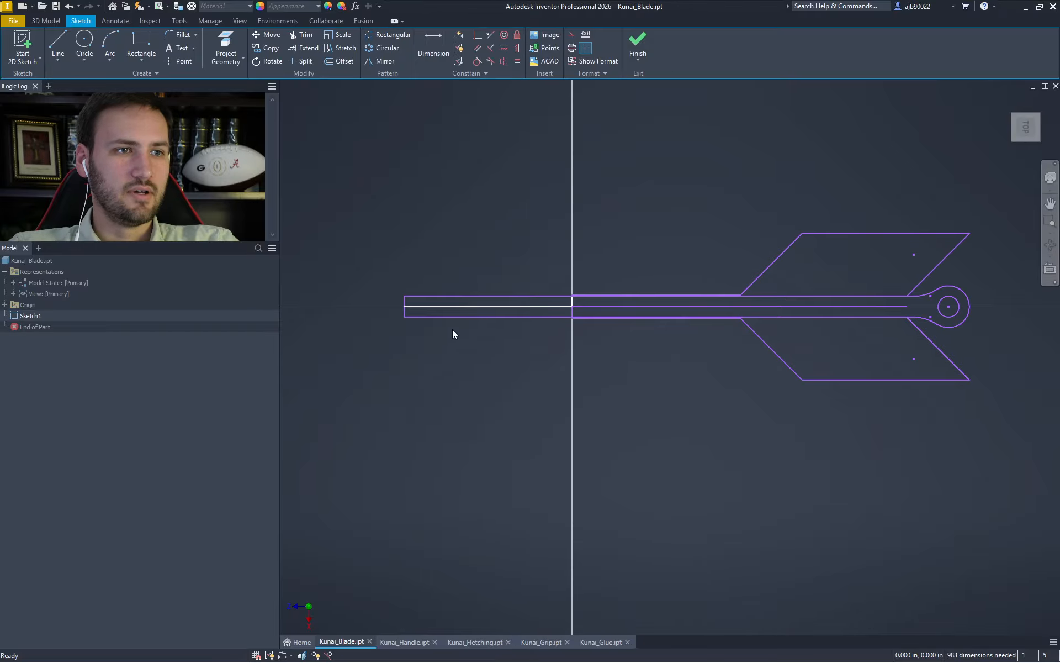
scroll(450, 342, "down", 3)
middle_click_drag(449, 353, 680, 396)
scroll(718, 374, "up", 3)
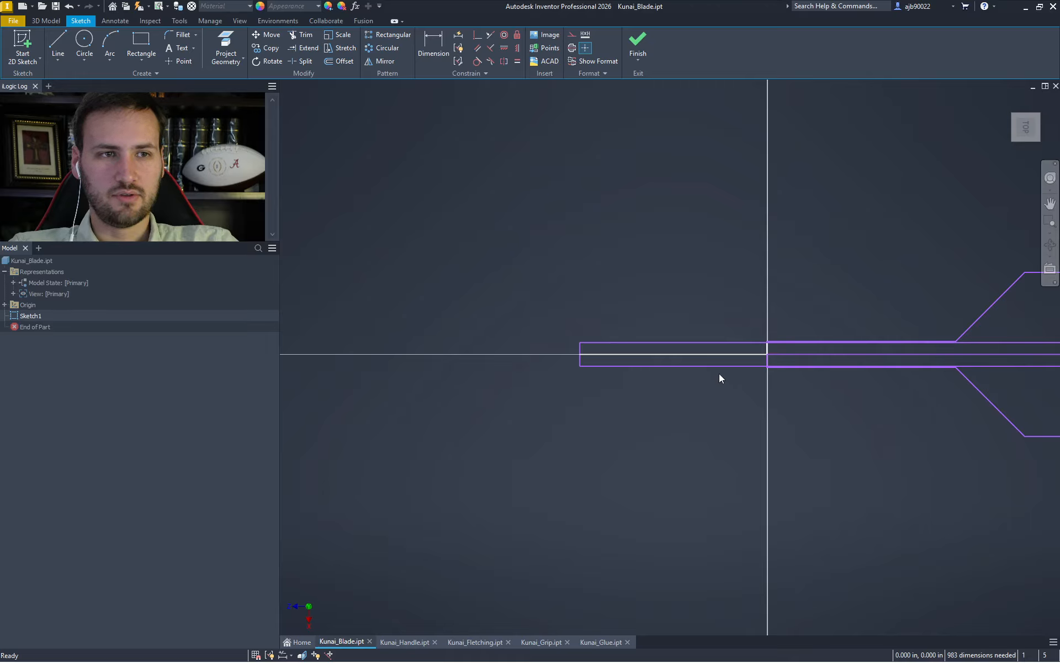
scroll(778, 349, "down", 5)
scroll(765, 350, "up", 8)
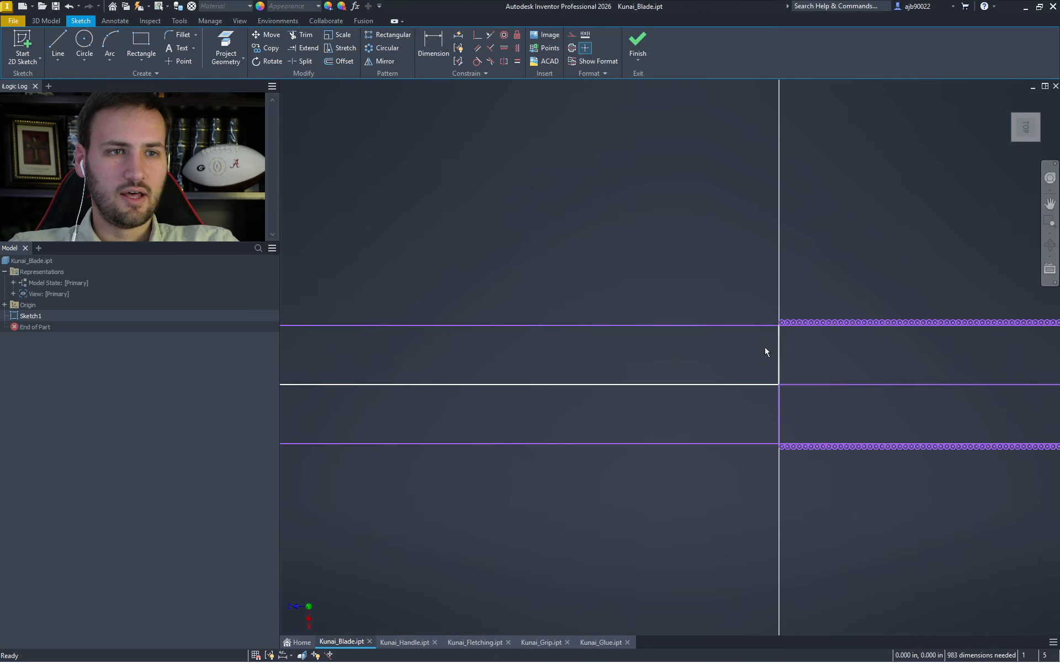
left_click(779, 343)
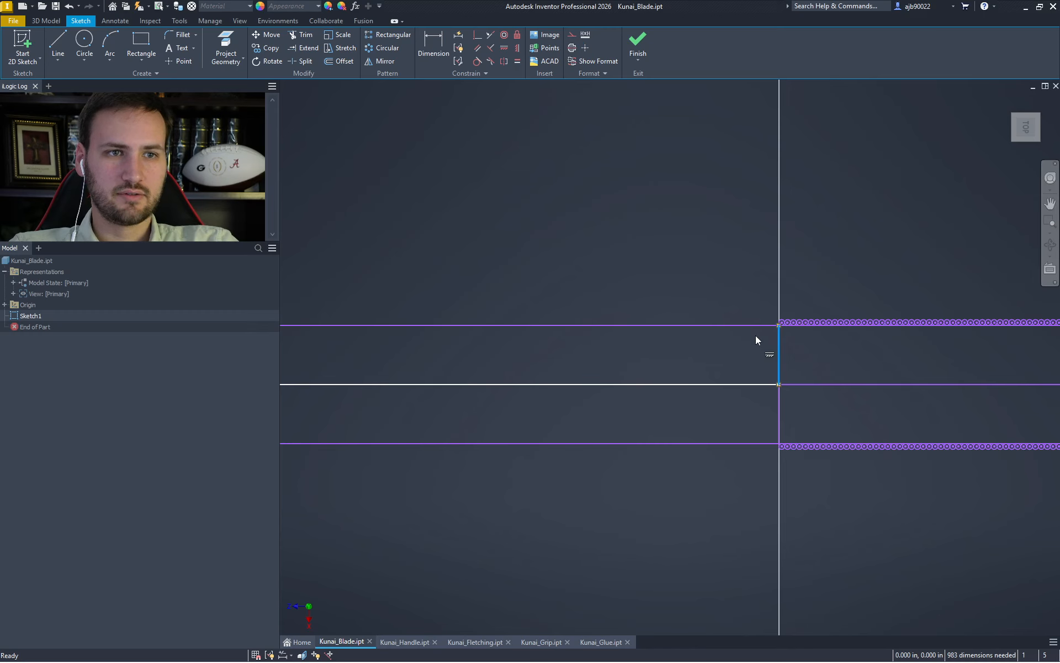
scroll(755, 336, "down", 6)
left_click(678, 263)
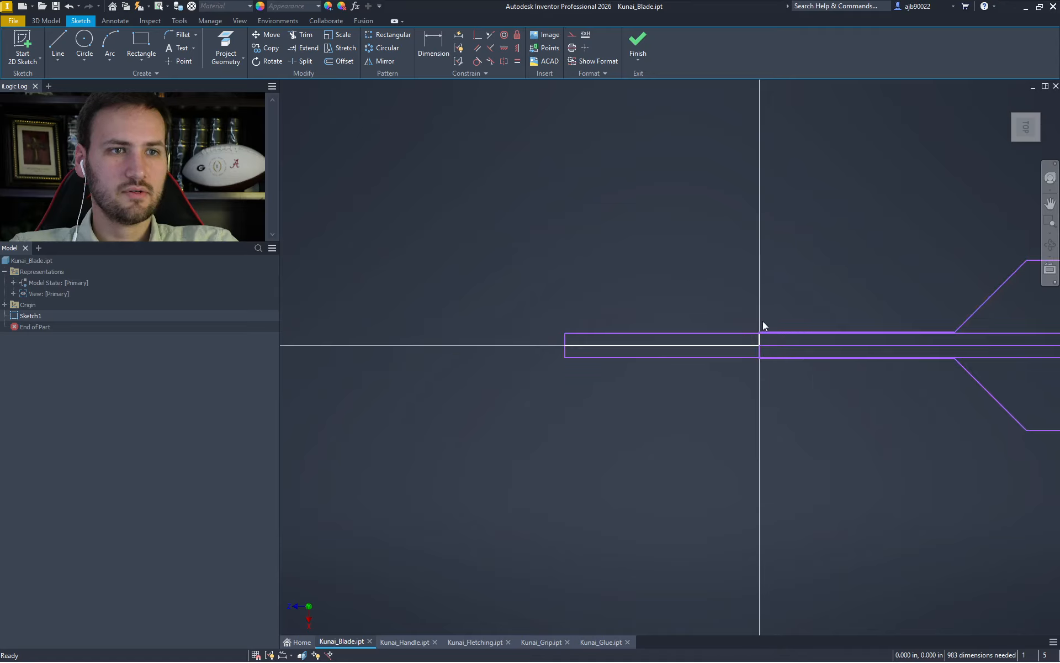
scroll(559, 341, "up", 3)
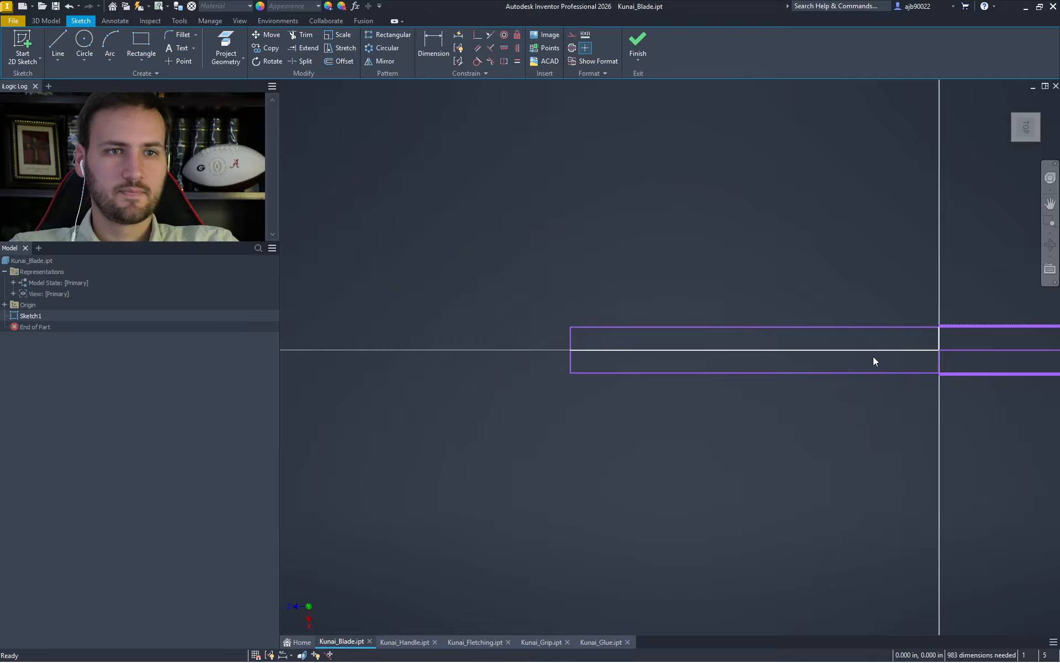
scroll(774, 354, "down", 6)
scroll(933, 365, "up", 3)
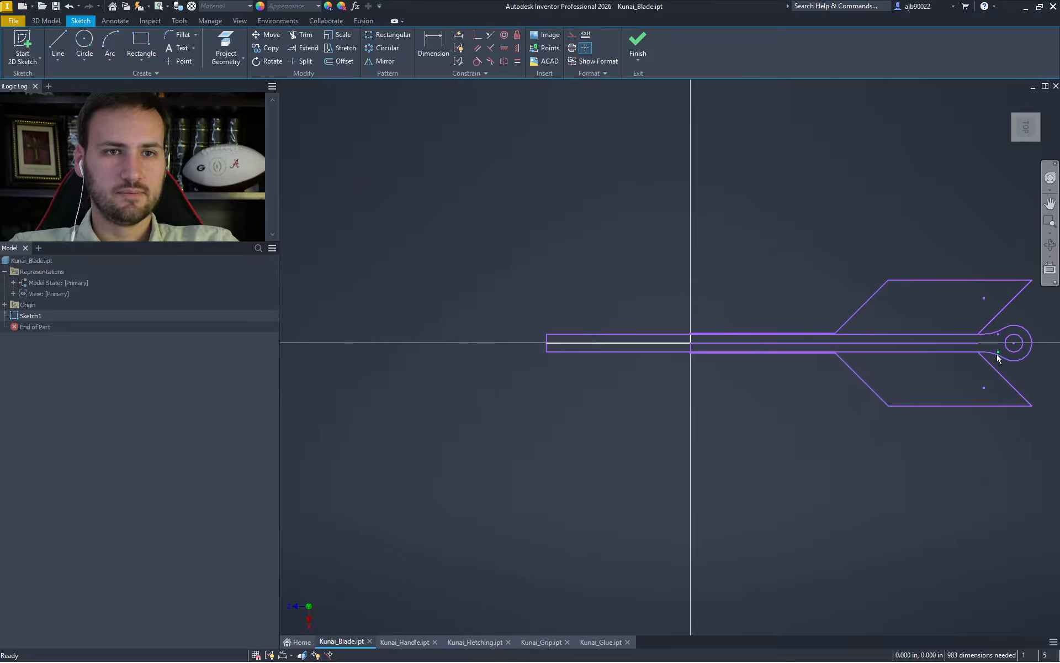
middle_click_drag(999, 358, 822, 348)
key("l")
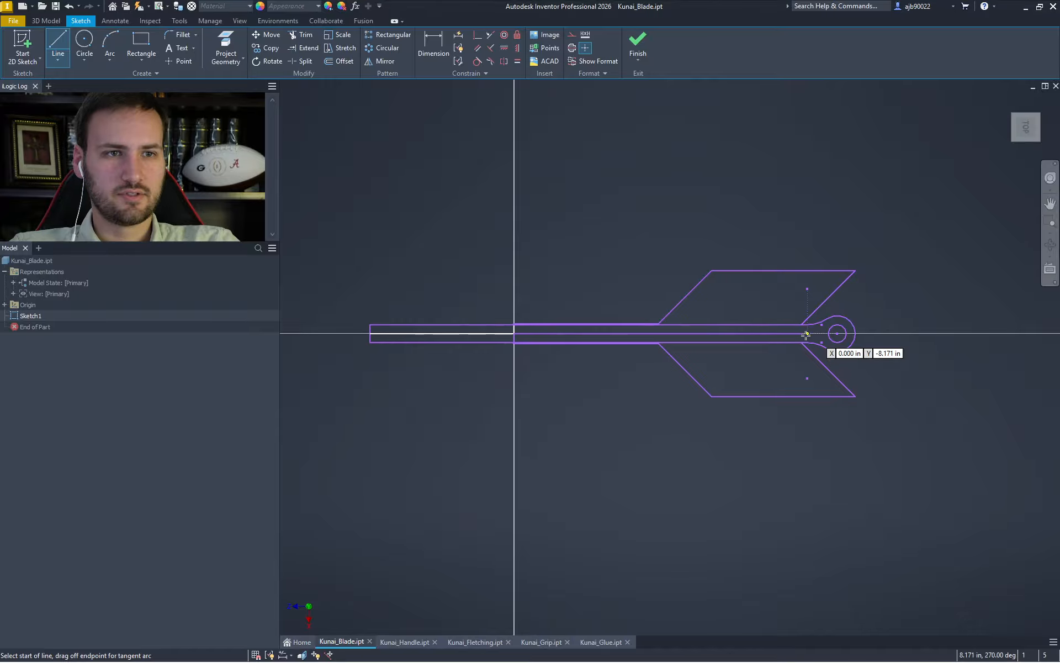
left_click(806, 335)
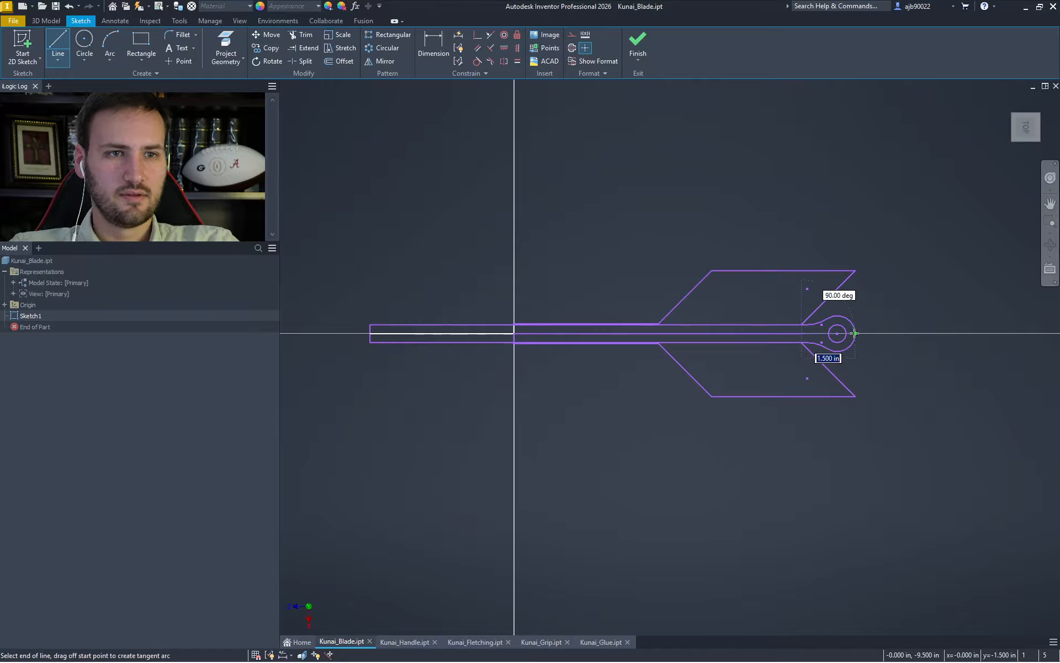
key("Escape")
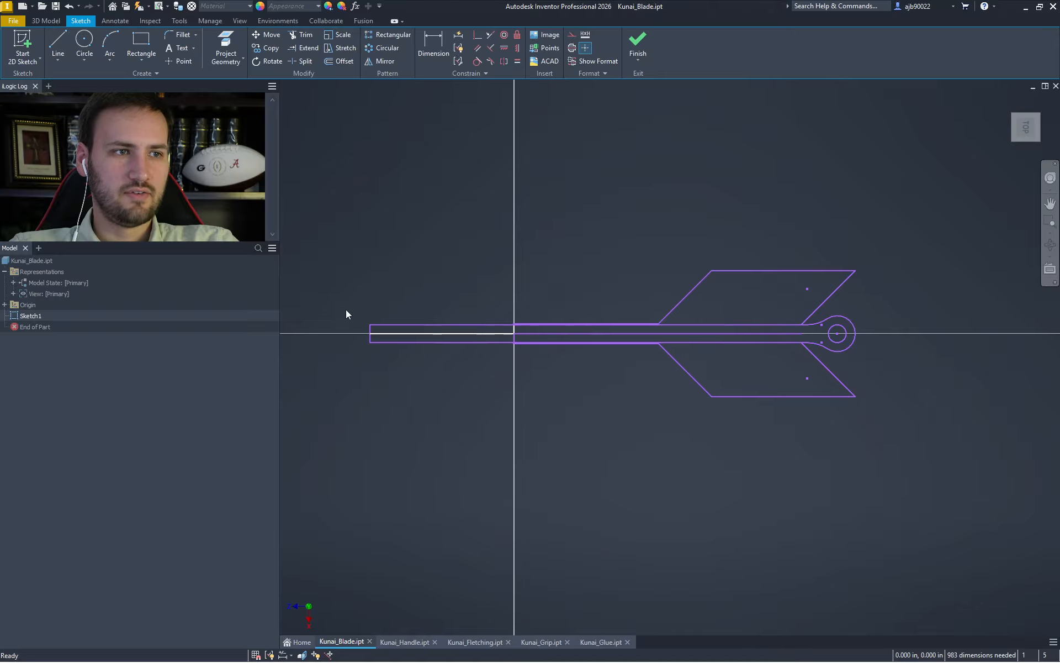
Draw a vertical line across the shaft joining the front corners of the two fletching outlines
scroll(657, 327, "up", 5)
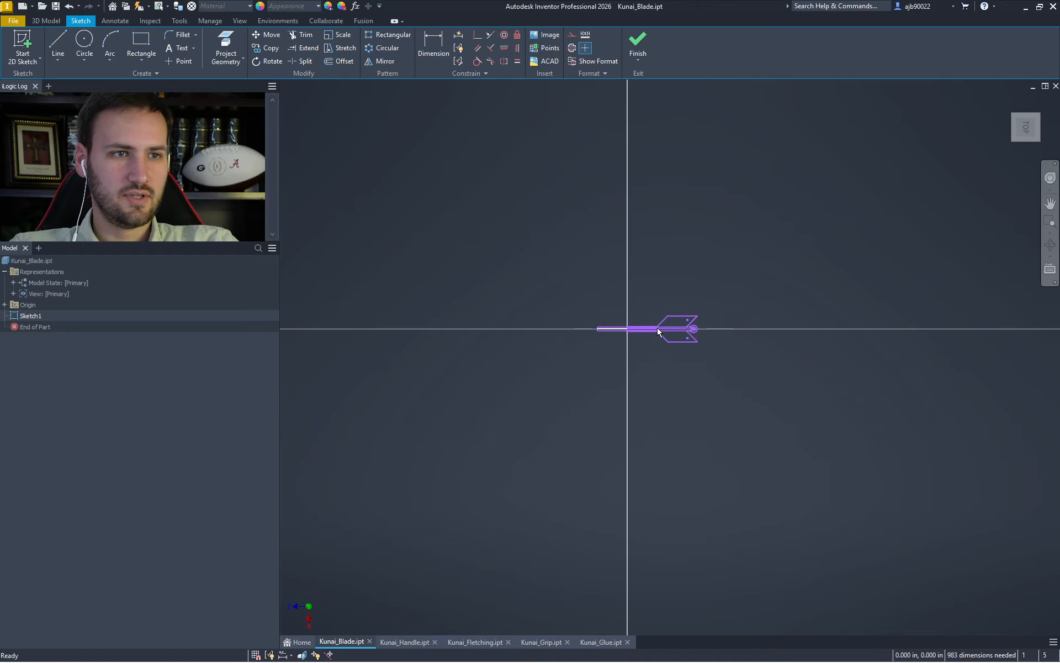
scroll(659, 326, "down", 10)
scroll(659, 327, "down", 3)
key("l")
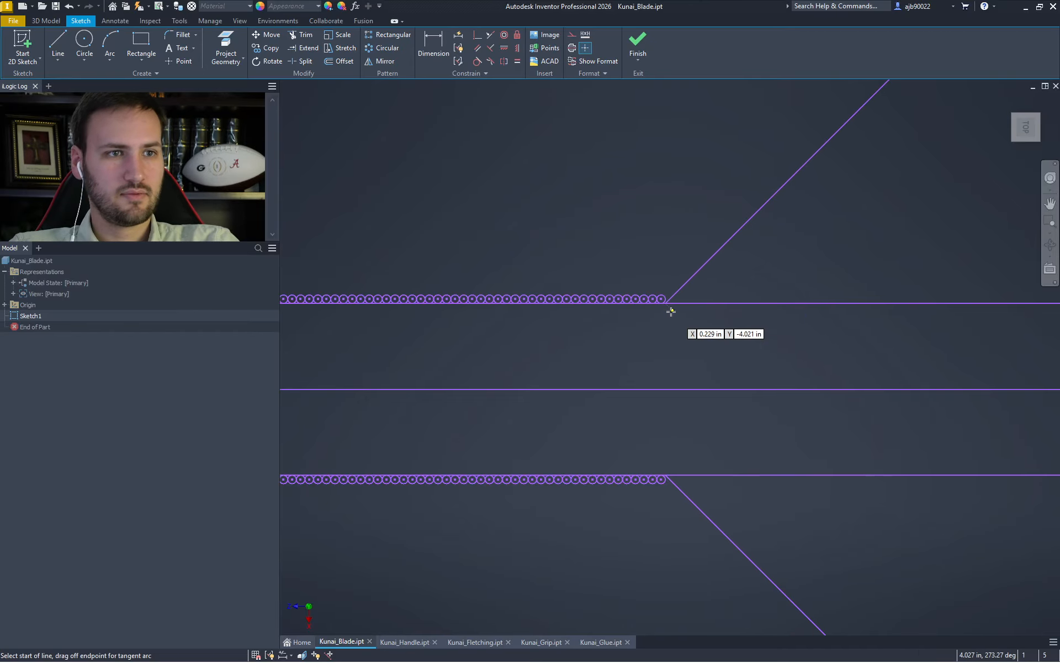
left_click(666, 301)
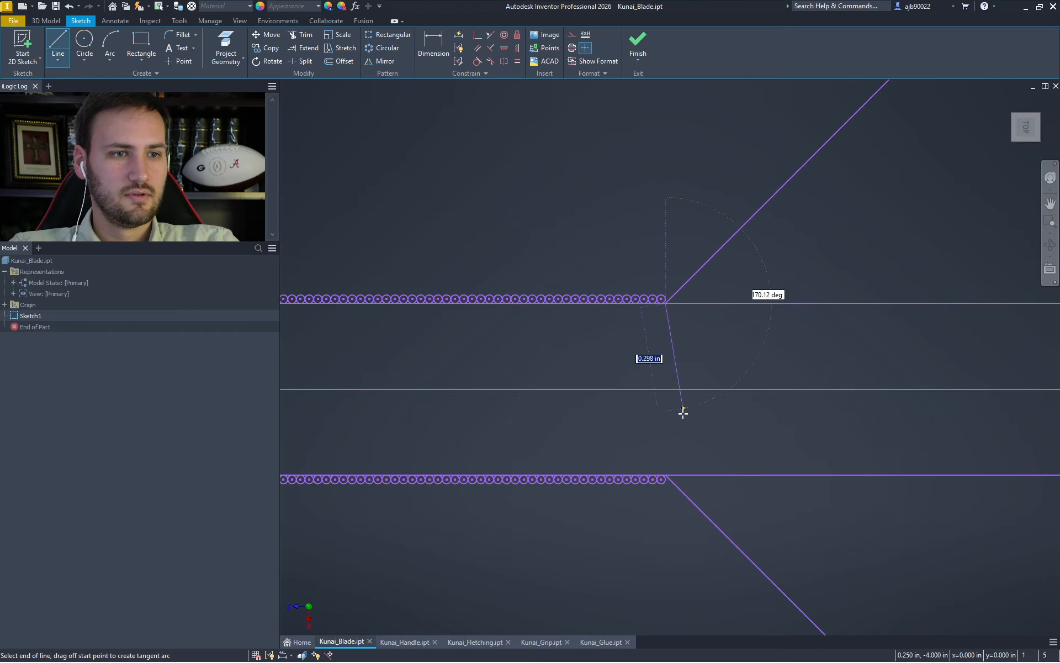
left_click(667, 476)
key("Escape")
Draw a horizontal line above the fletching, spanning slightly beyond its length, as a mirror axis
scroll(724, 357, "up", 5)
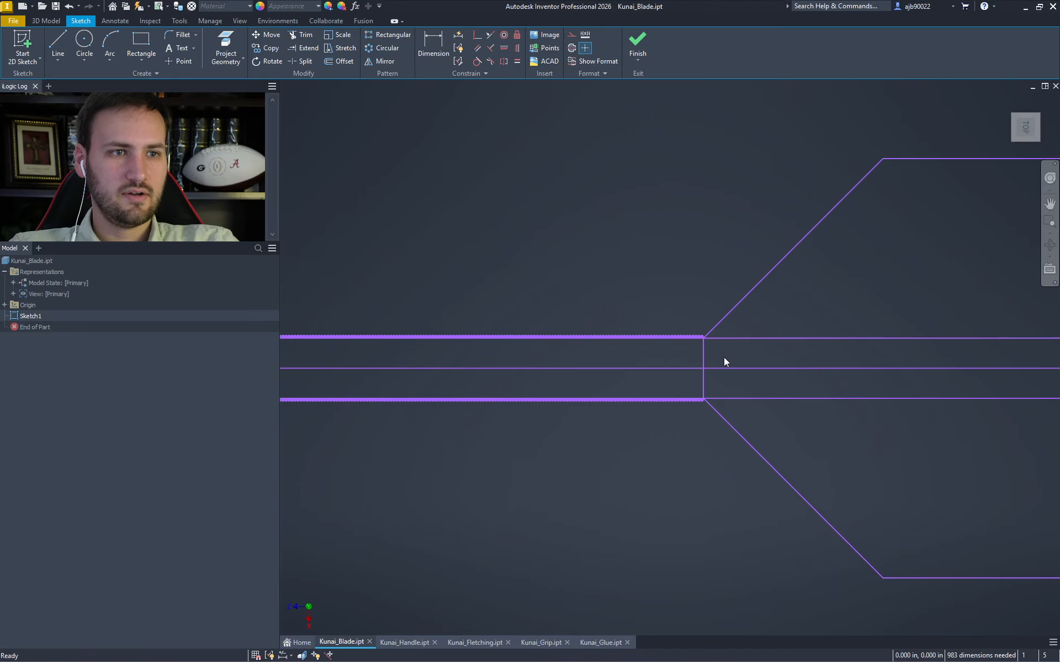
middle_click_drag(760, 380, 523, 379)
key("l")
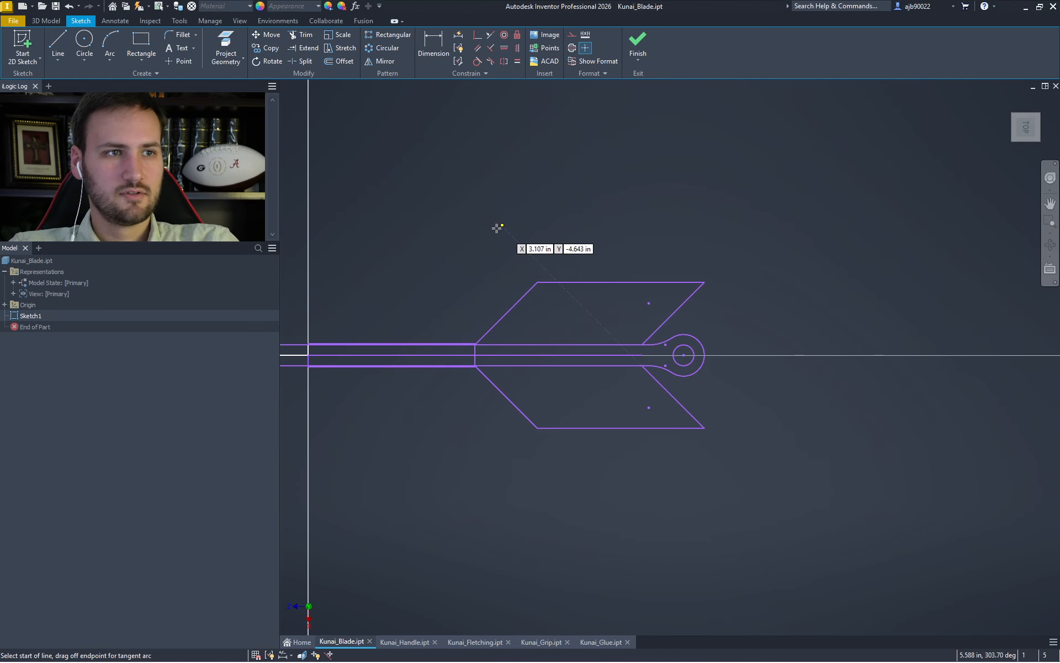
left_click(468, 235)
left_click(748, 236)
key("Escape")
Mirror the fletching, ring and connected shaft lines about the horizontal line above them
left_click_drag(816, 472, 481, 273)
scroll(393, 333, "up", 3)
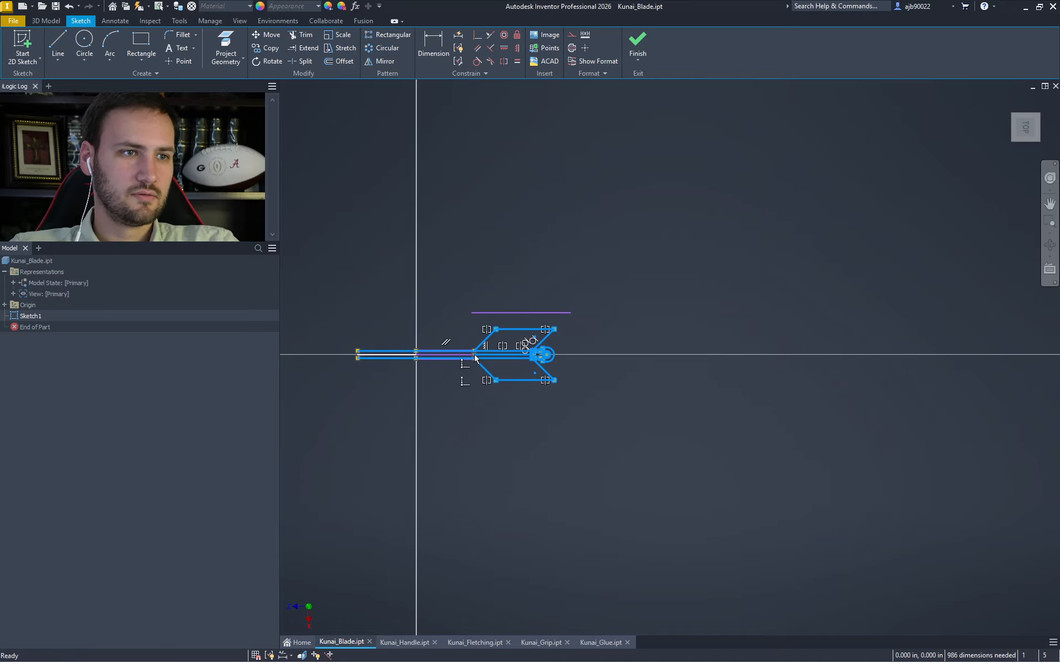
scroll(442, 346, "down", 8)
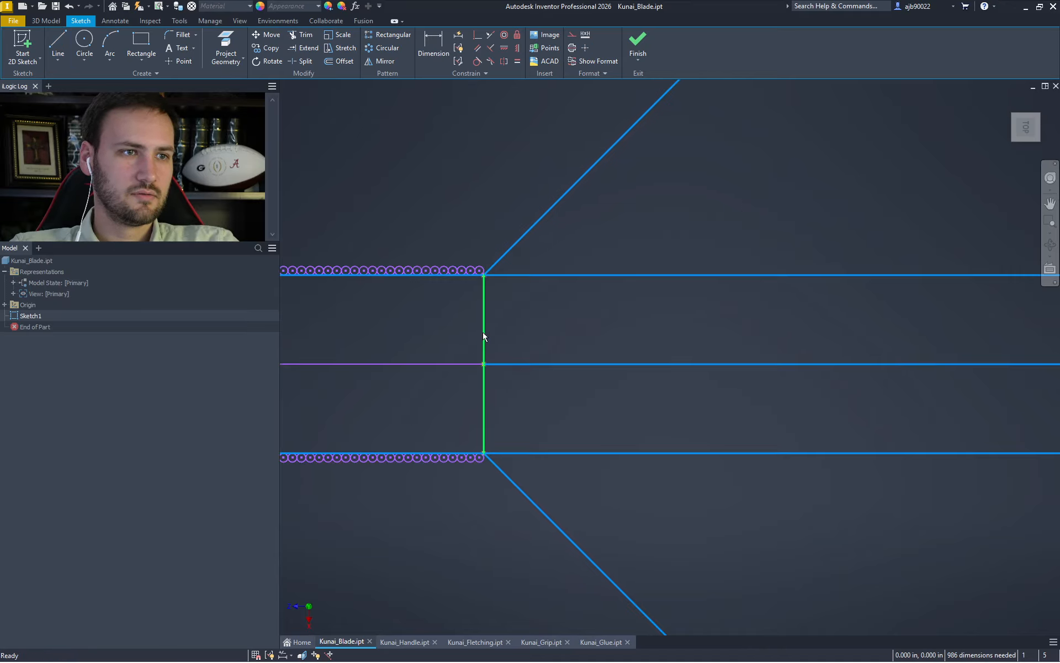
left_click(376, 62)
scroll(450, 190, "down", 5)
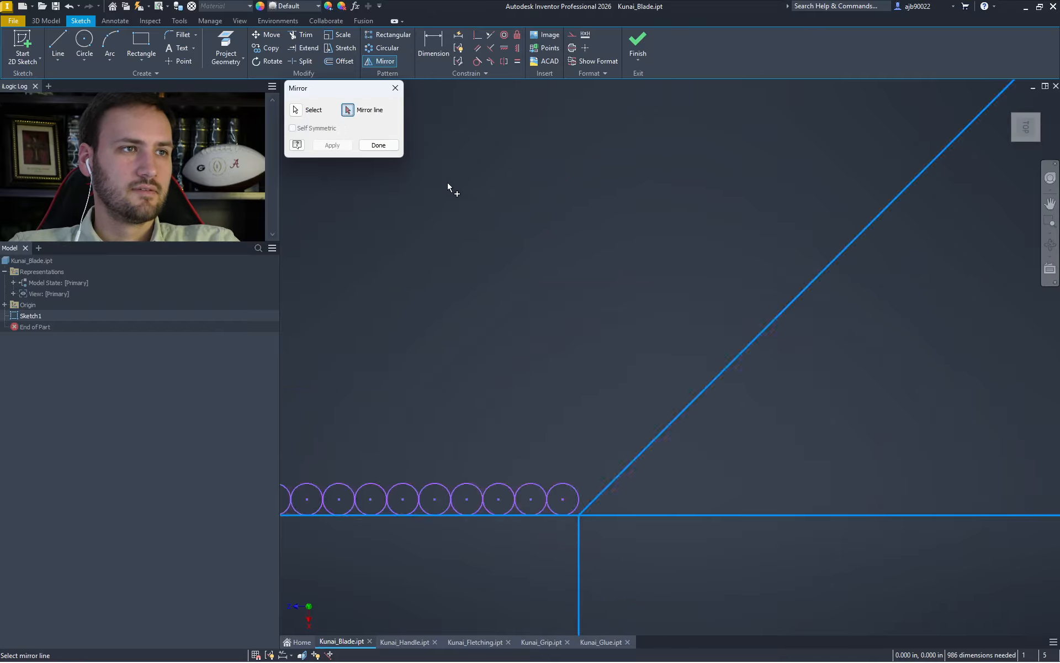
scroll(519, 213, "up", 5)
left_click(526, 217)
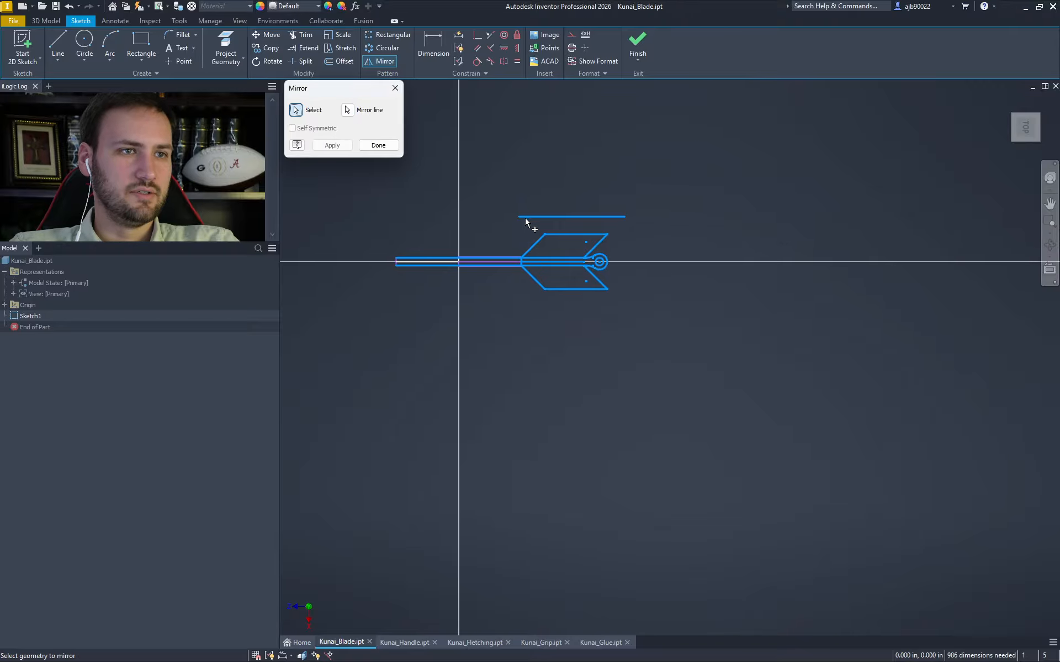
left_click(322, 146)
key("Escape")
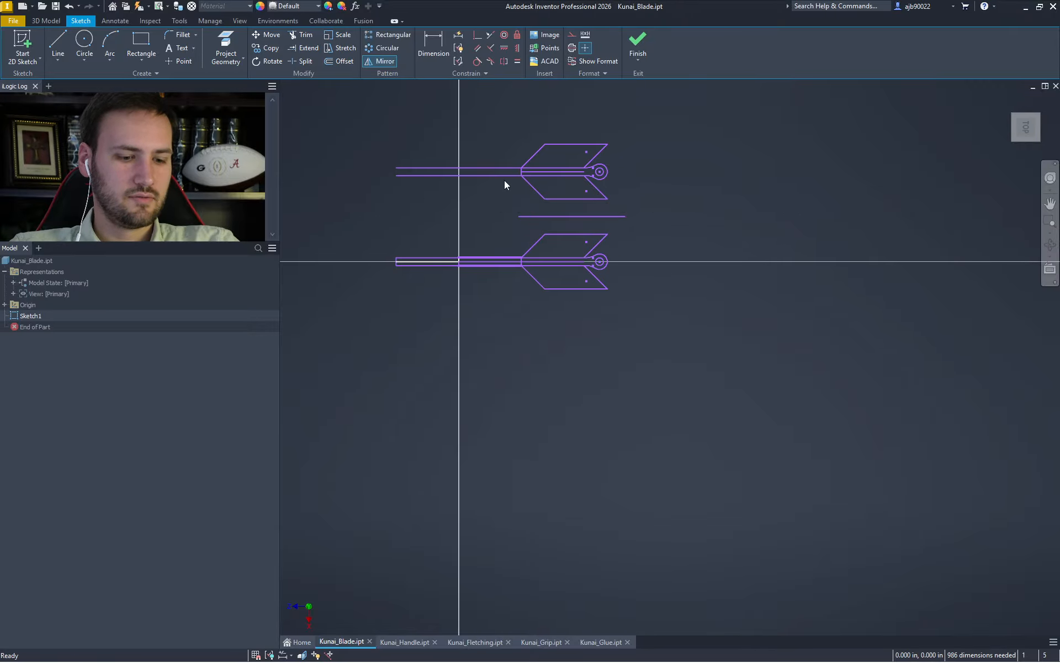
Trim the shaft lines extending in front of the mirrored fletching and delete their leftover endpoints
key("x")
left_click_drag(495, 153, 507, 199)
key("Escape")
left_click_drag(430, 203, 365, 132)
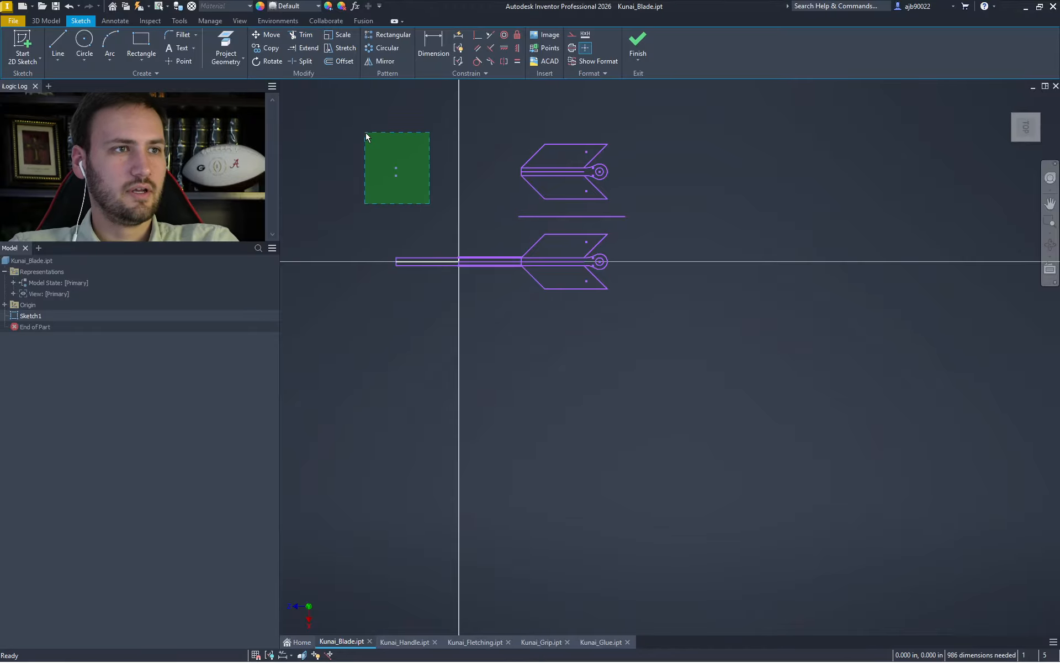
key("Delete")
Trim the shaft lines behind the vertical divider and delete the original fletching and ring geometry
scroll(527, 276, "up", 4)
scroll(525, 269, "down", 10)
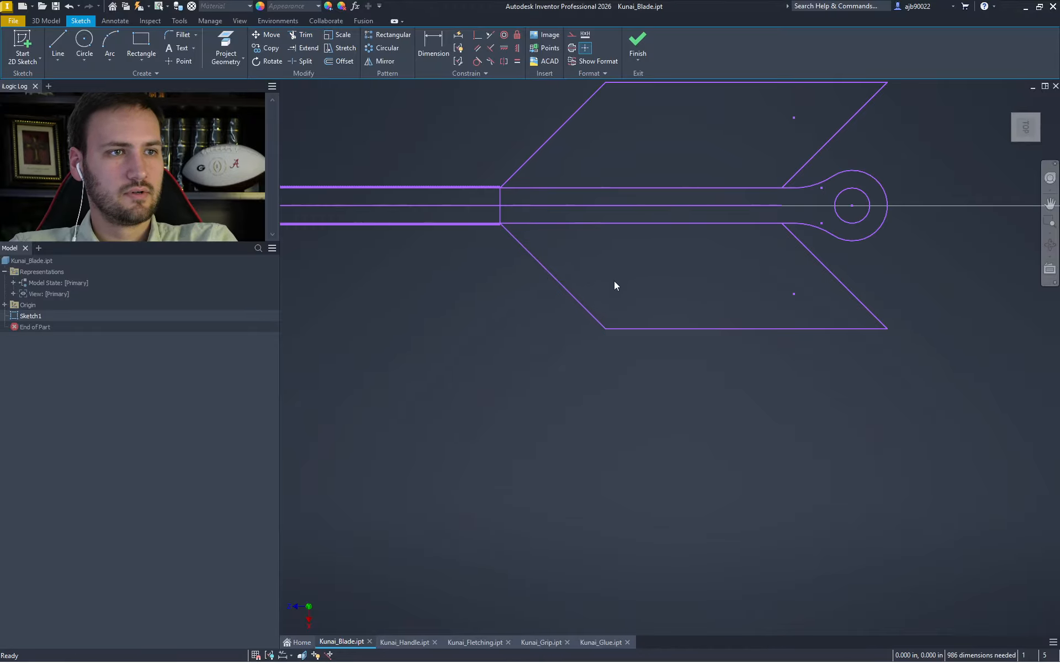
key("x")
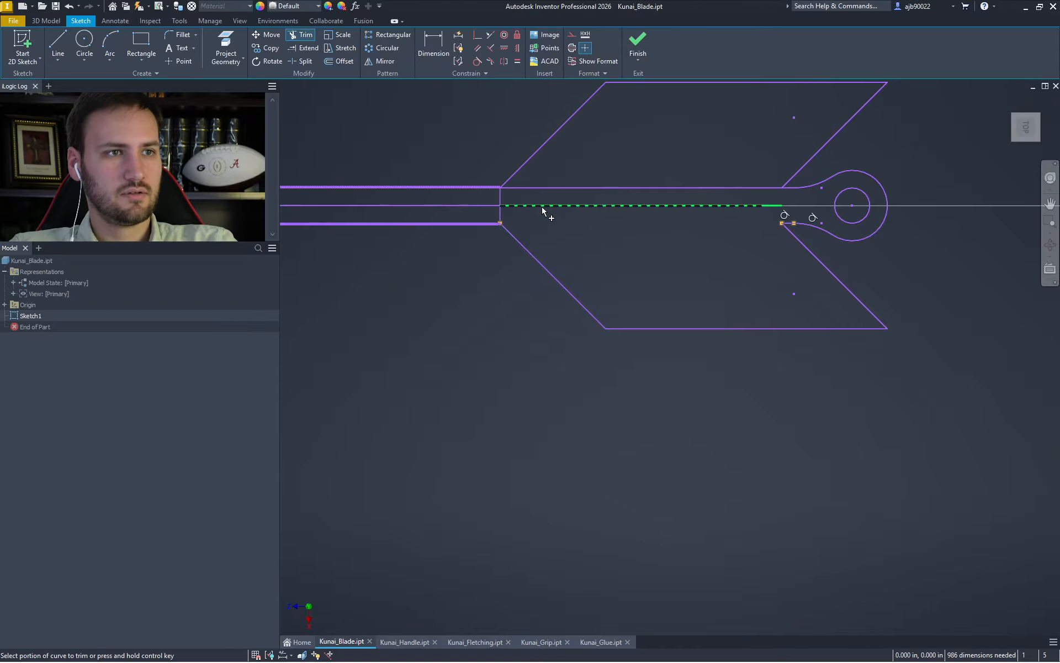
left_click(545, 206)
scroll(567, 245, "up", 5)
key("Escape")
left_click_drag(738, 321, 563, 181)
key("Delete")
Delete the horizontal mirror line and the centerline inside the mirrored fletching's shaft
left_click_drag(675, 198, 568, 160)
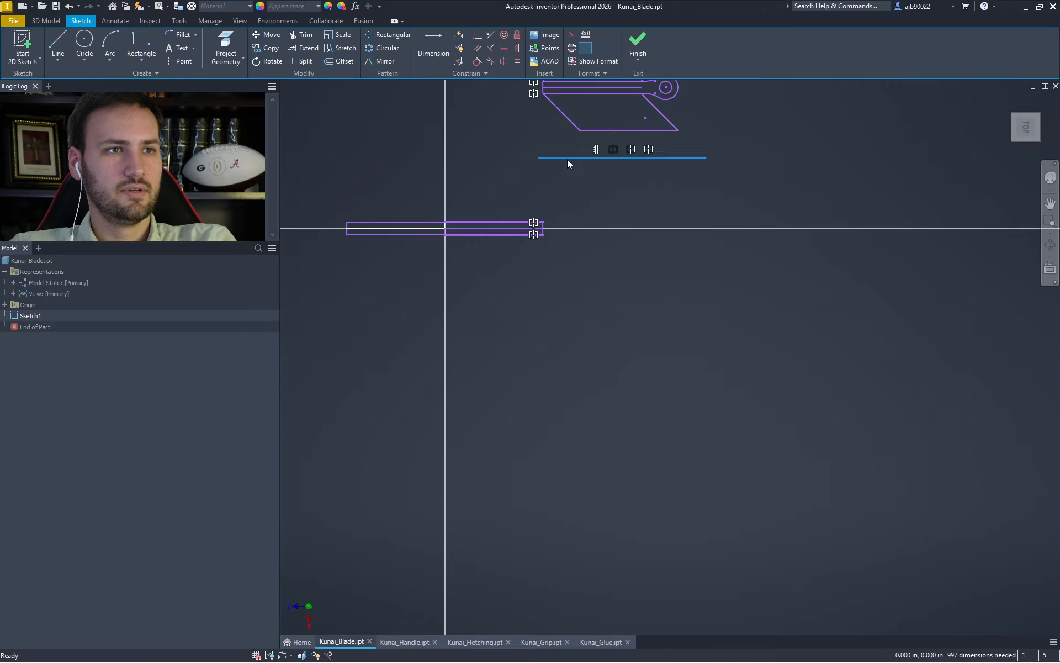
key("Delete")
mouse_move(607, 207)
middle_mouse_down()
mouse_move(604, 291)
mouse_move(536, 351)
middle_mouse_up()
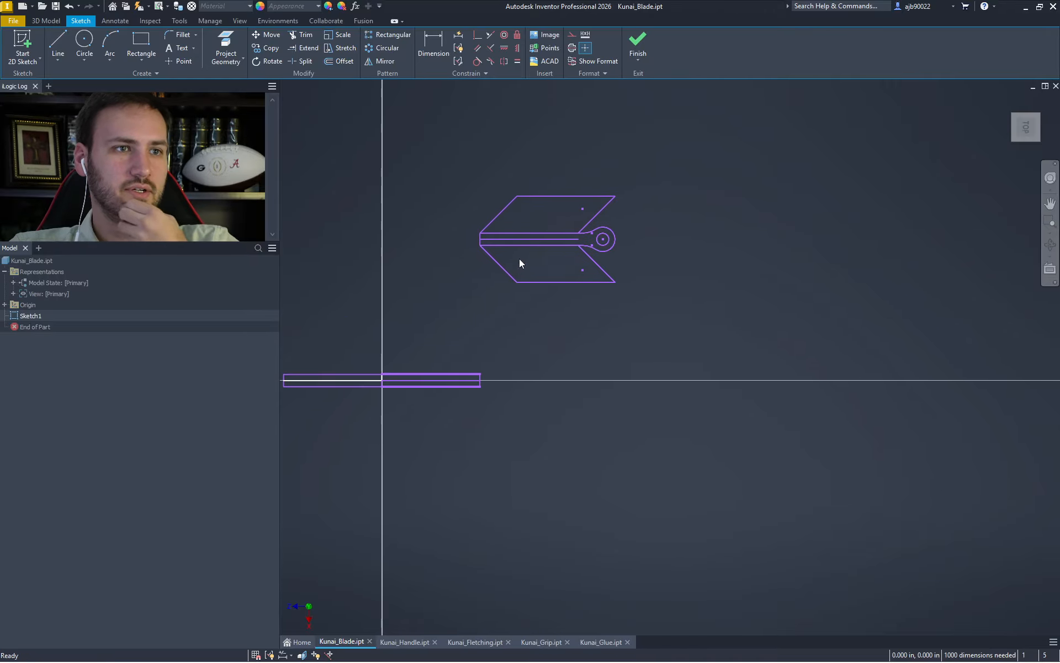
left_click(526, 241)
key("Delete")
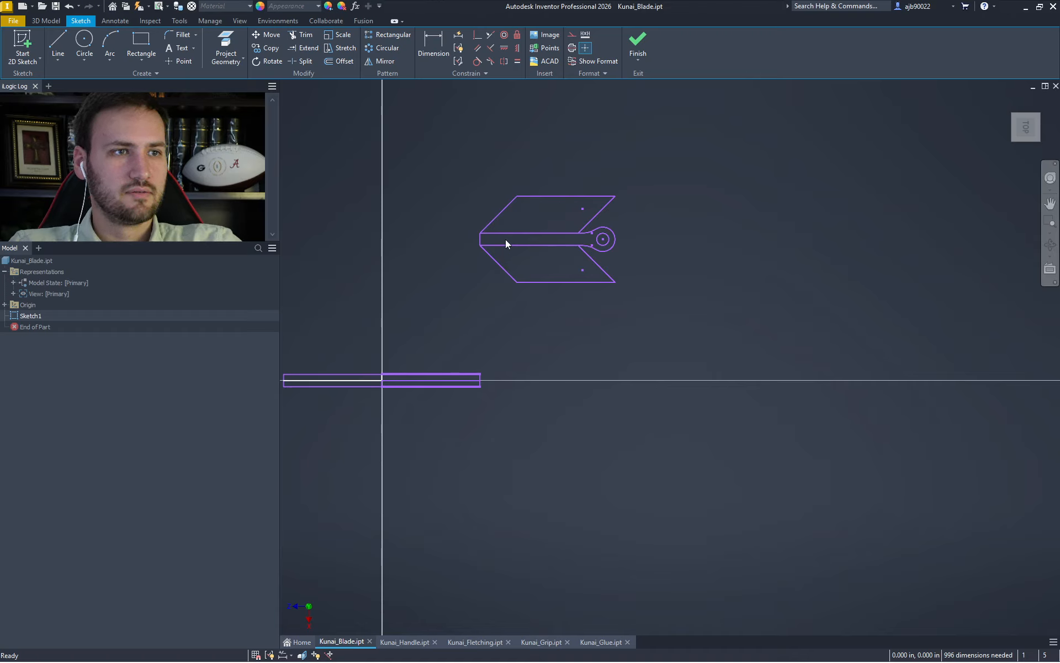
key("F2")
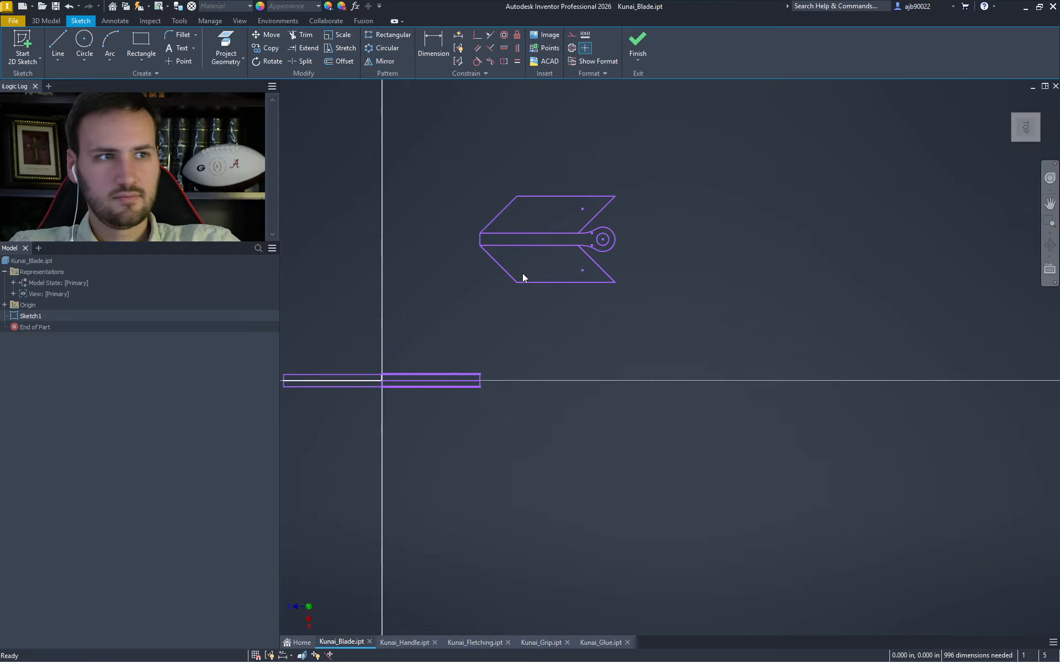
scroll(580, 241, "down", 8)
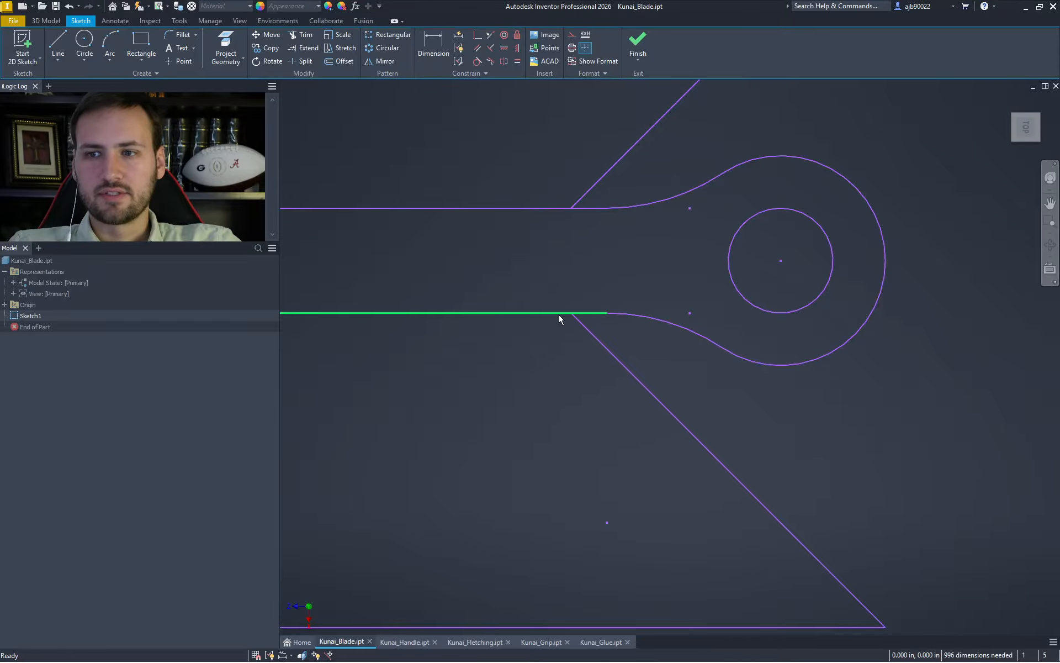
middle_click_drag(499, 257, 724, 286)
scroll(724, 286, "up", 12)
scroll(549, 432, "down", 10)
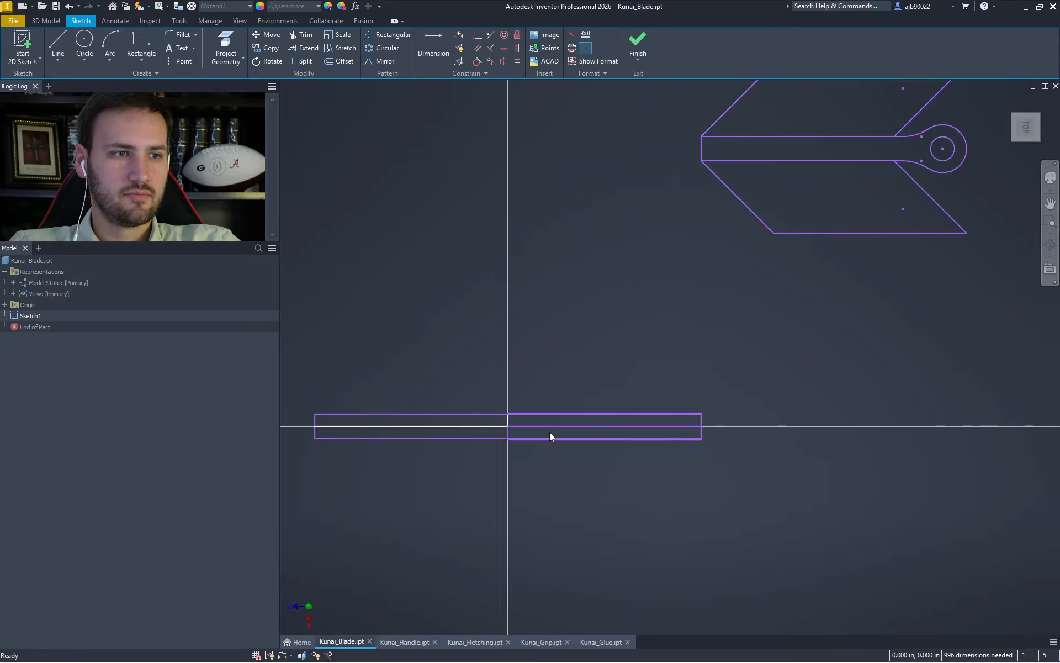
scroll(538, 404, "up", 6)
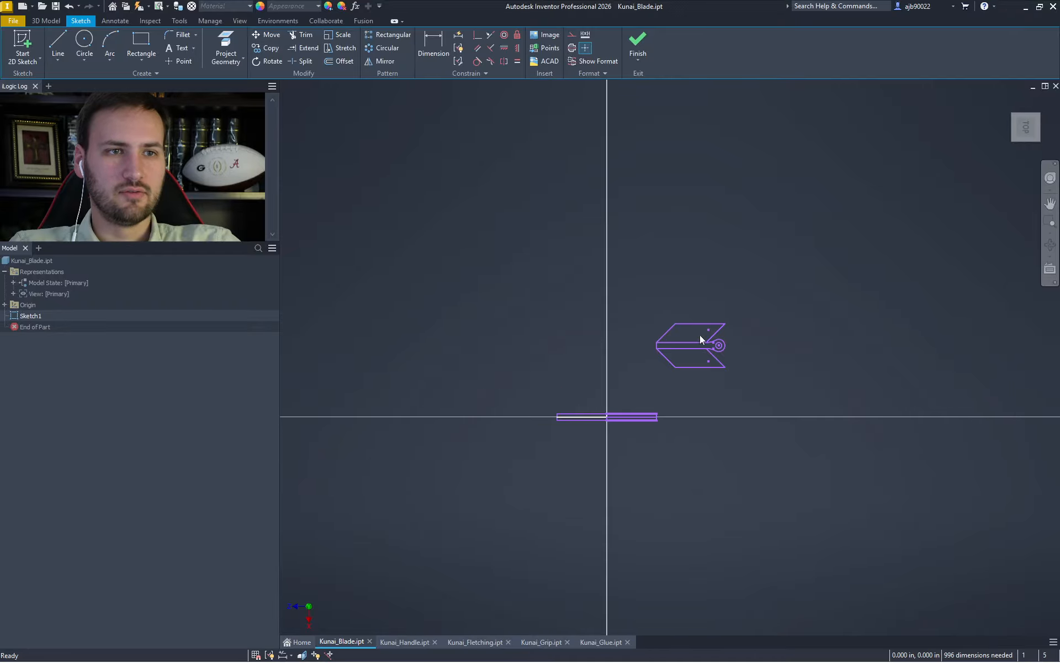
scroll(676, 350, "up", 2)
scroll(677, 351, "down", 8)
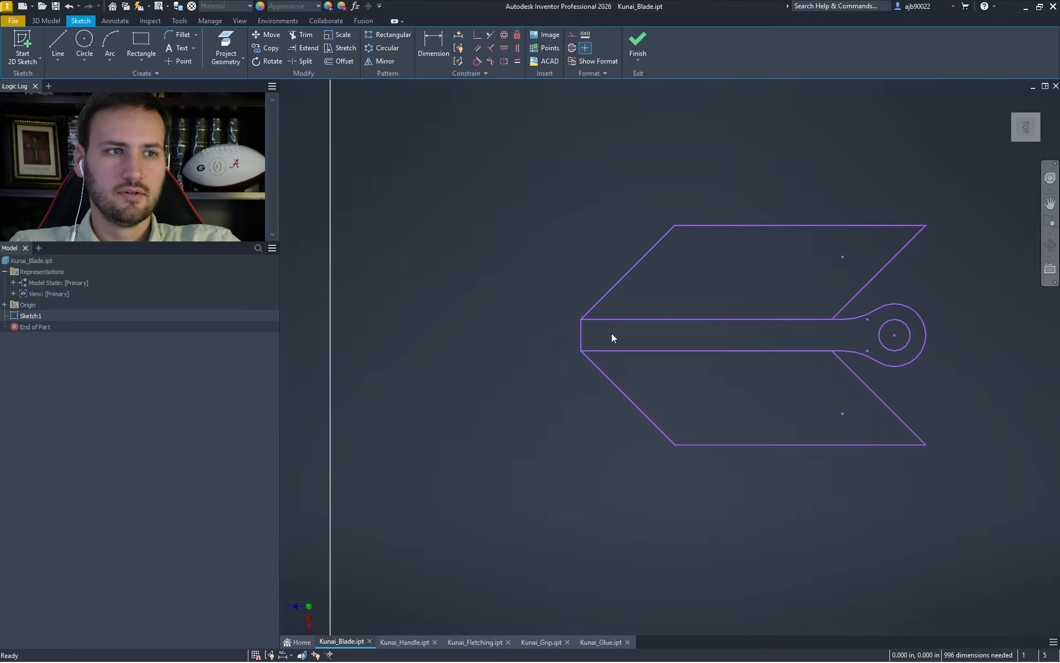
middle_click_drag(610, 336, 599, 312)
scroll(859, 297, "up", 5)
scroll(826, 307, "down", 9)
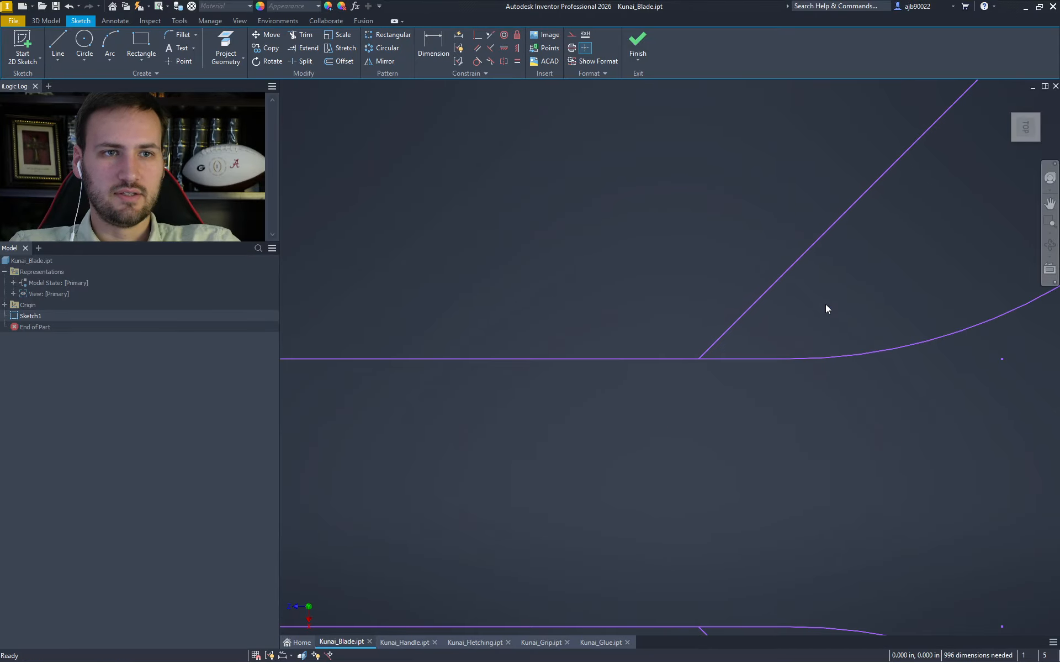
key("l")
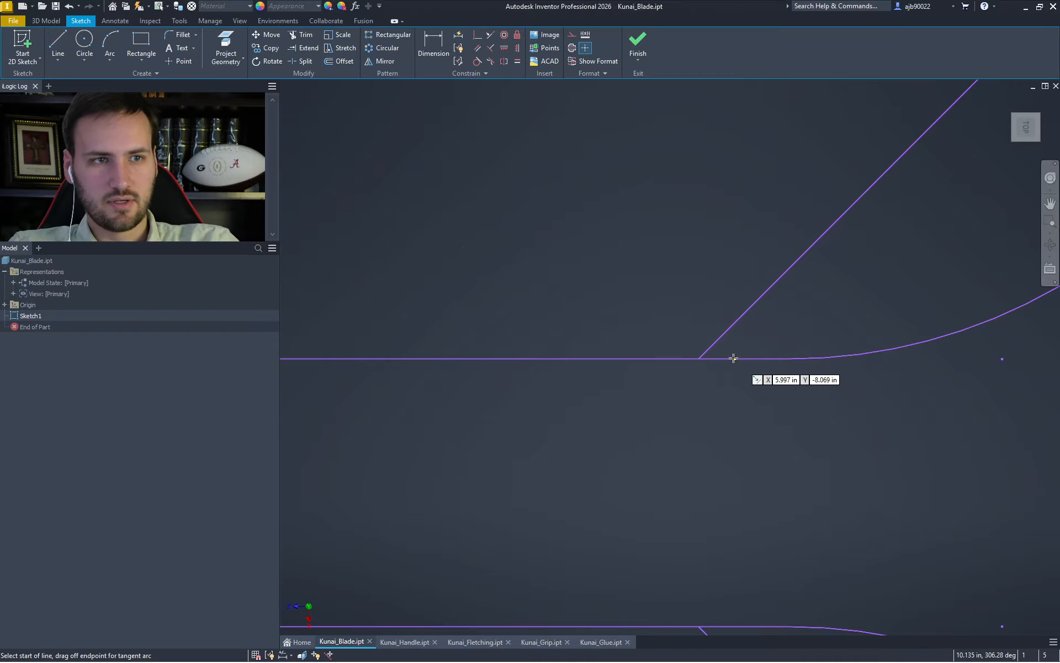
left_click(699, 361)
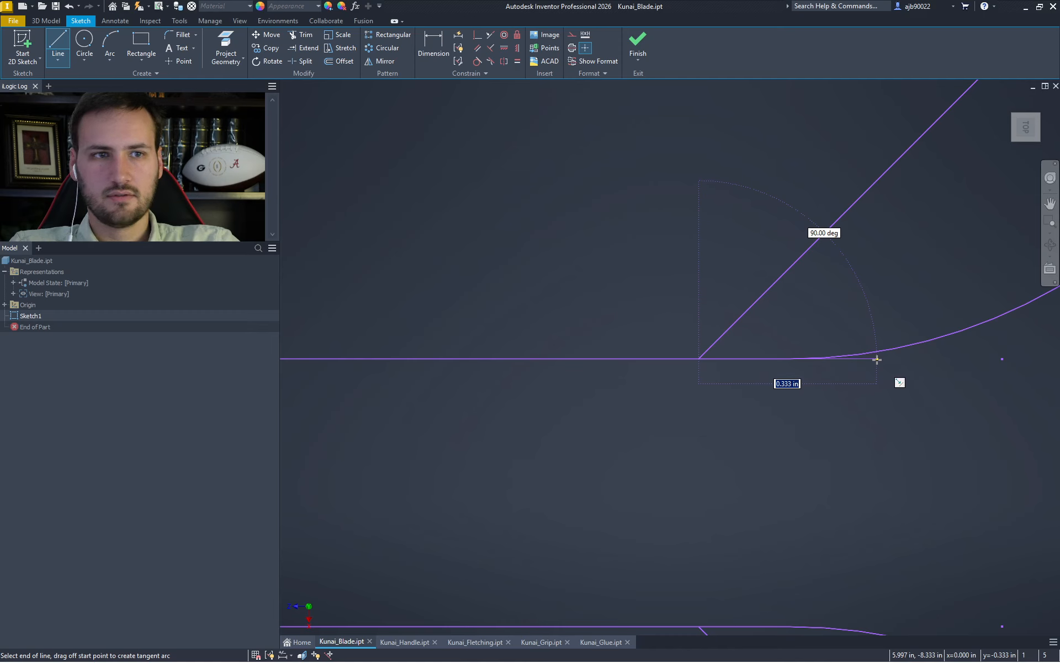
key("Escape")
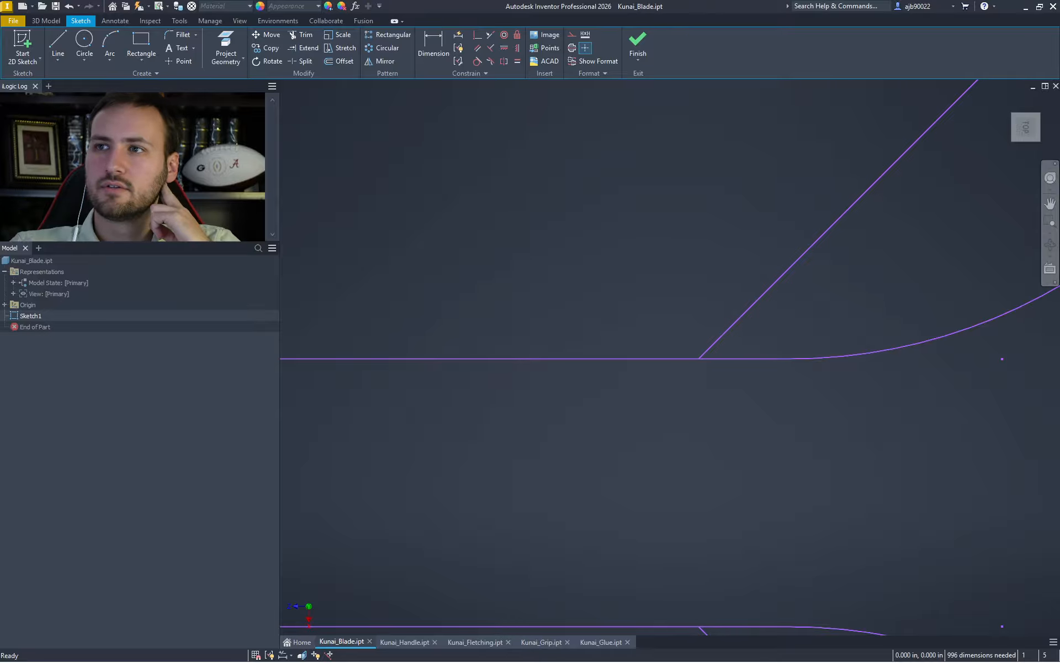
Switch to the web browser and look through the image results for "diagram of medieval arrow" for a fletching reference
left_click_drag(463, 143, 489, 125)
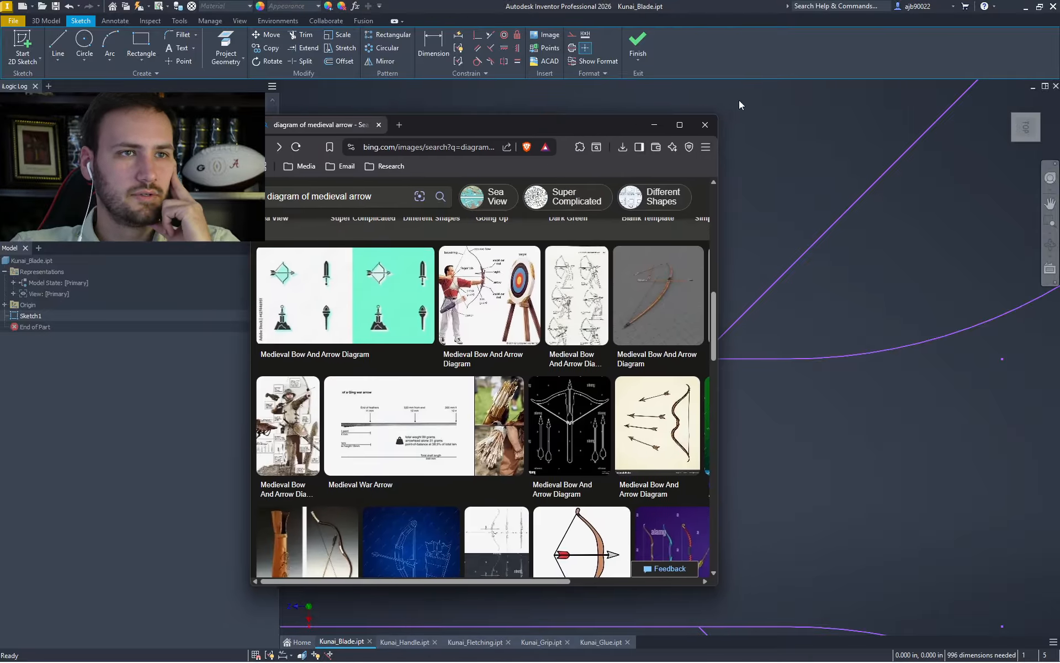
left_click_drag(719, 116, 908, 75)
scroll(710, 263, "down", 5)
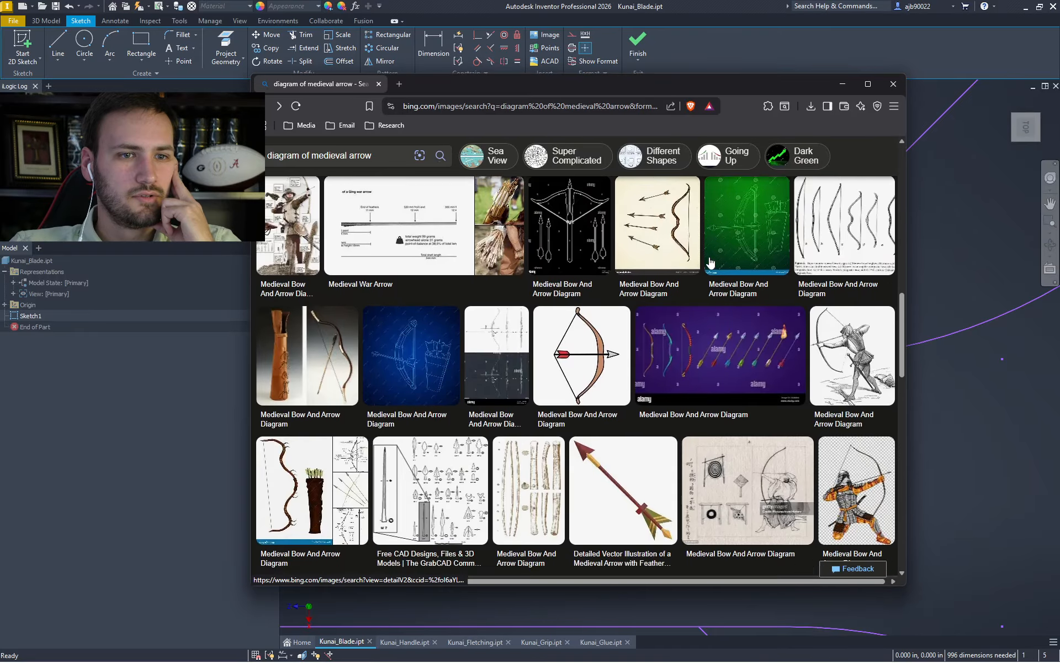
scroll(711, 263, "down", 5)
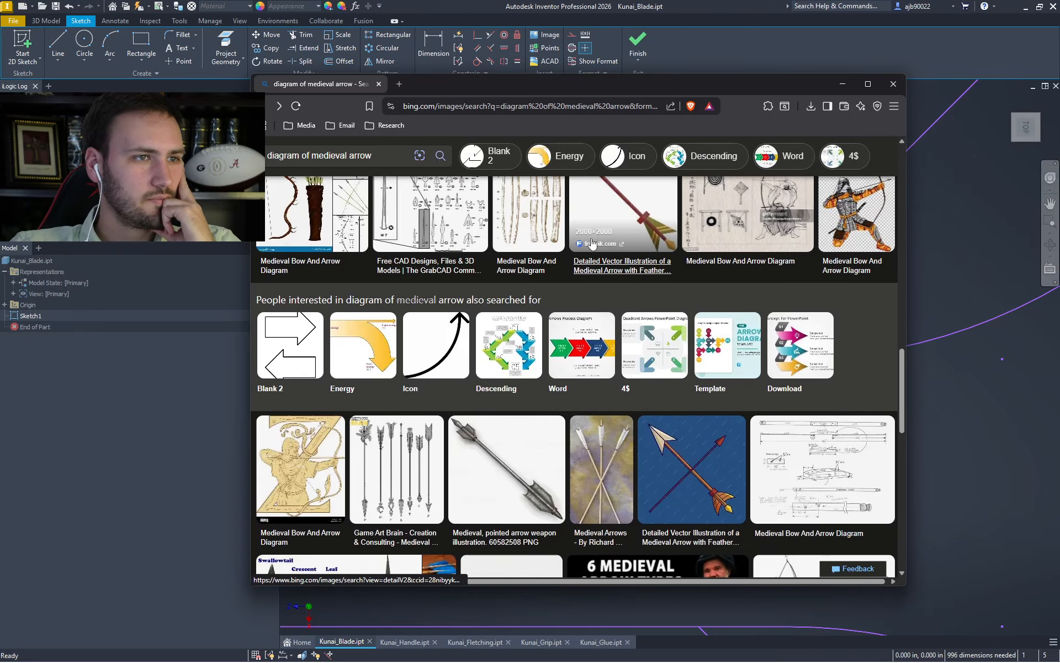
scroll(592, 243, "down", 2)
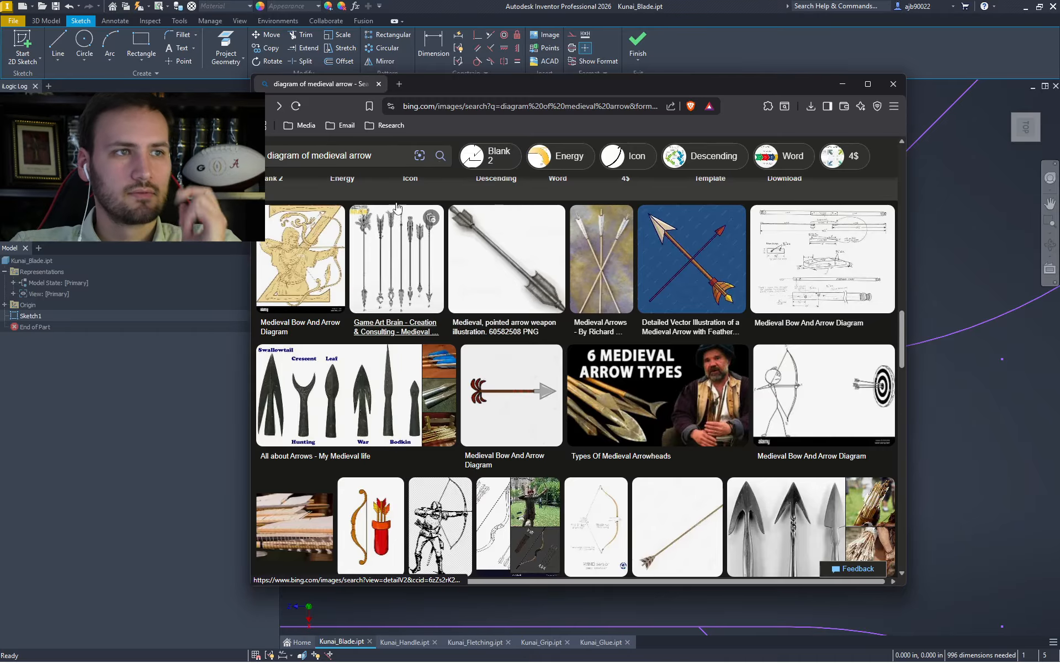
Search images for "medieval arrow fletching" and examine the results, including the close-up photo of bound grey-feather fletchings
left_click_drag(268, 155, 309, 155)
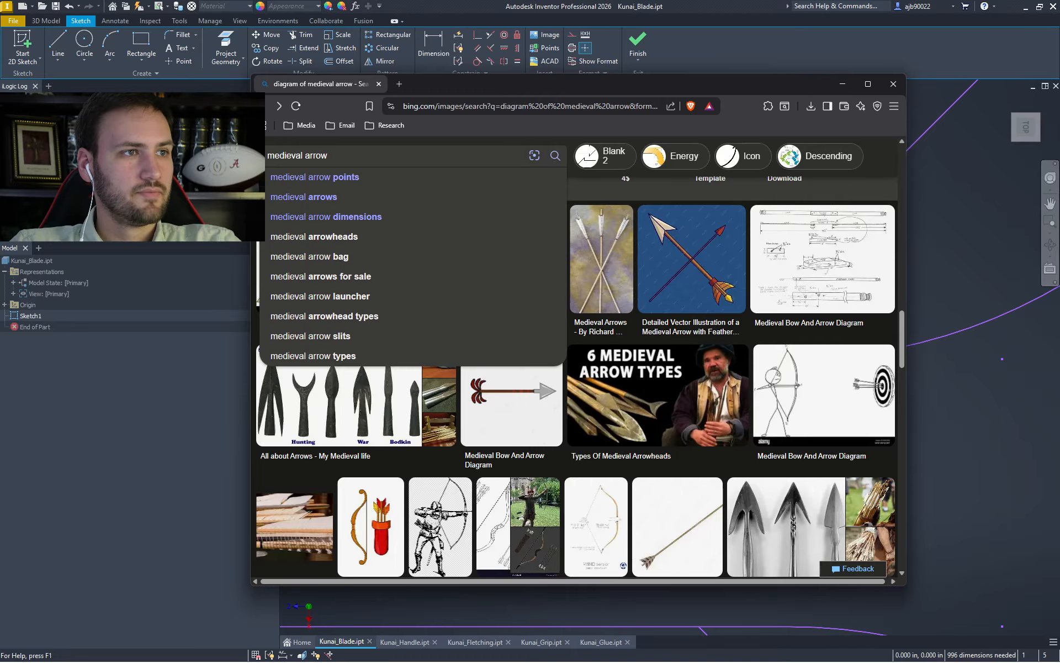
type("f")
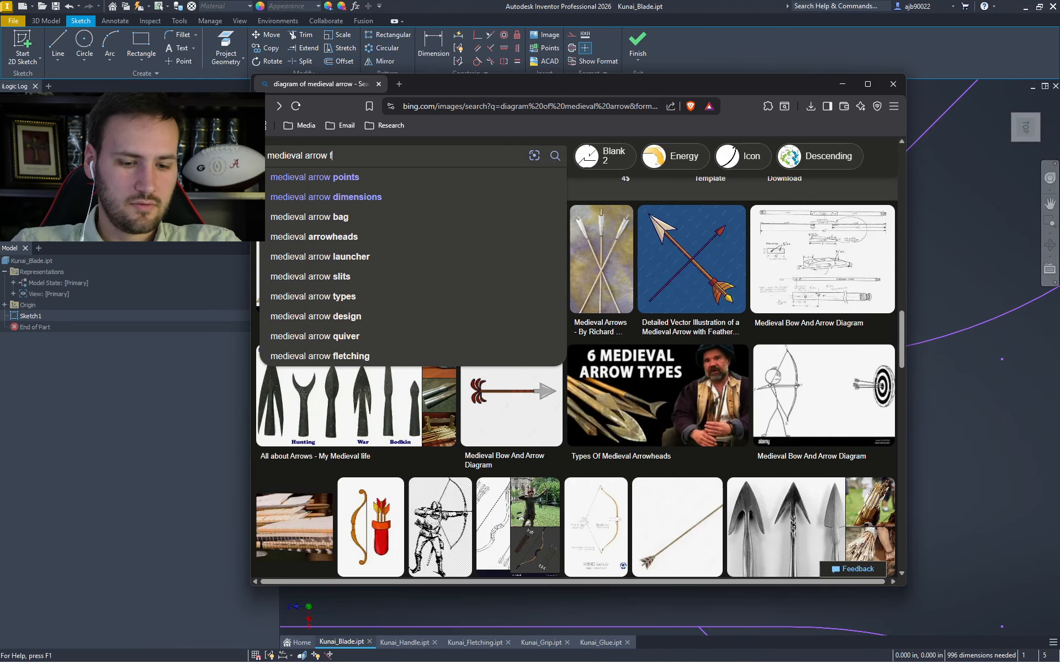
type("letching")
key("Return")
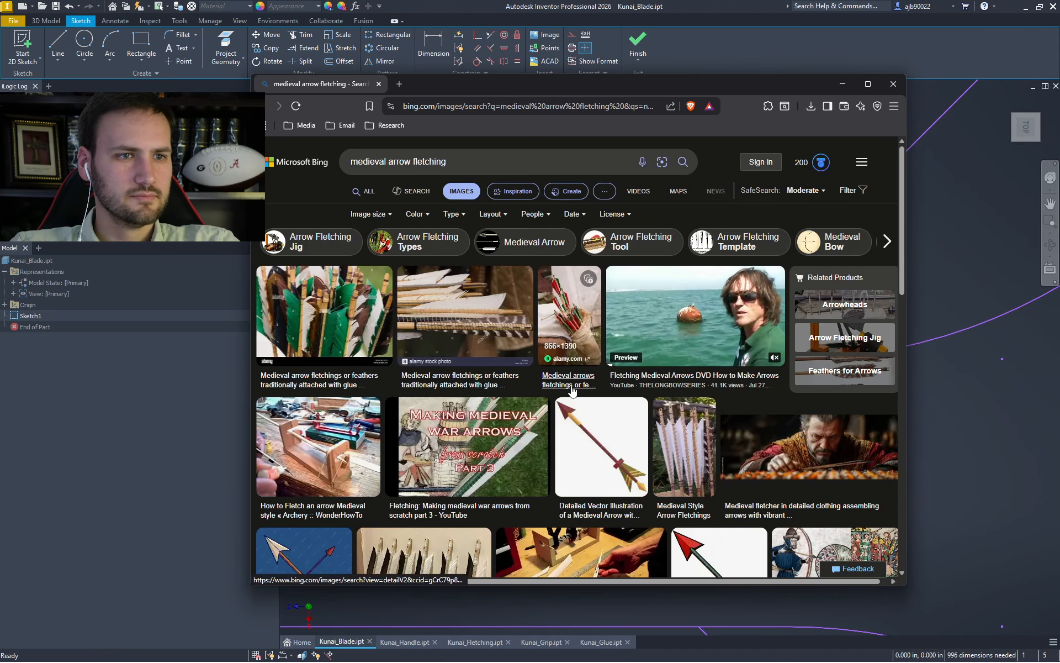
scroll(572, 390, "down", 8)
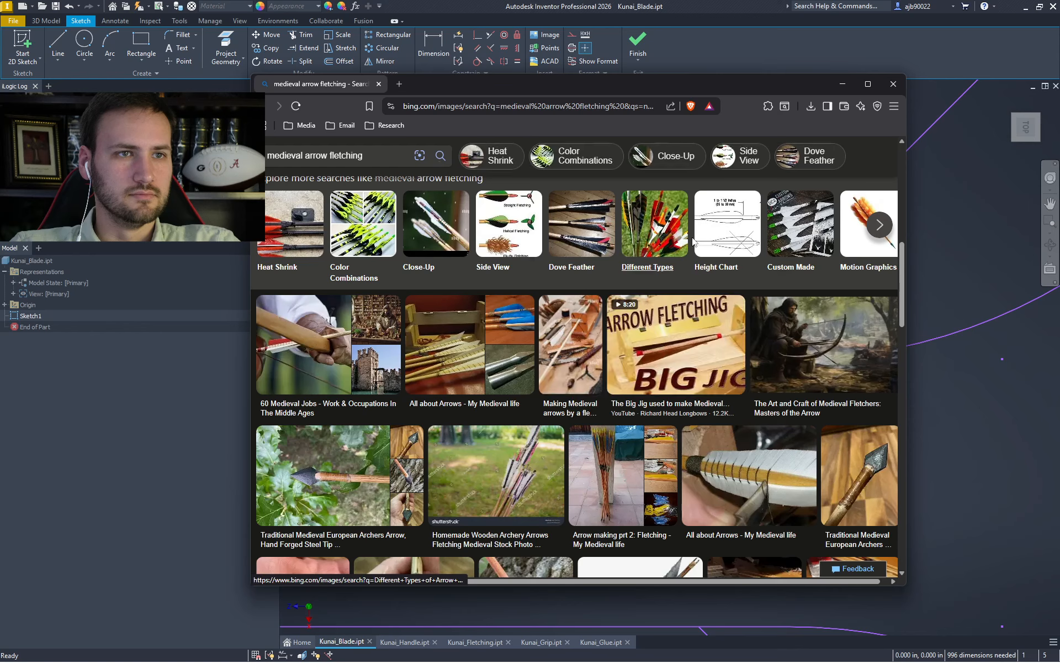
scroll(571, 391, "down", 4)
scroll(591, 250, "down", 8)
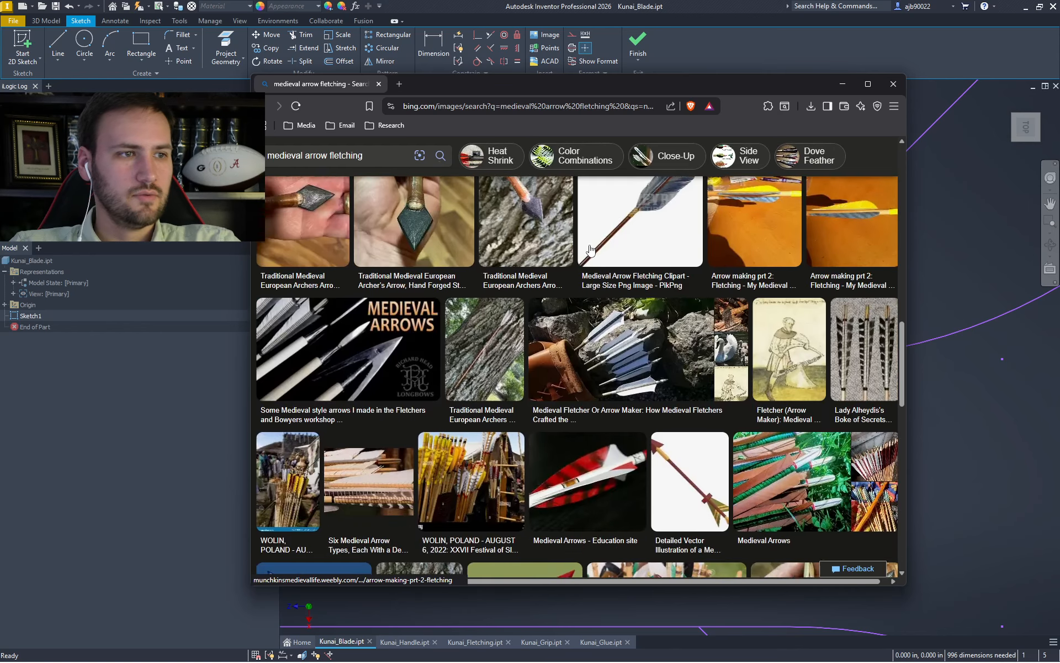
scroll(590, 250, "down", 6)
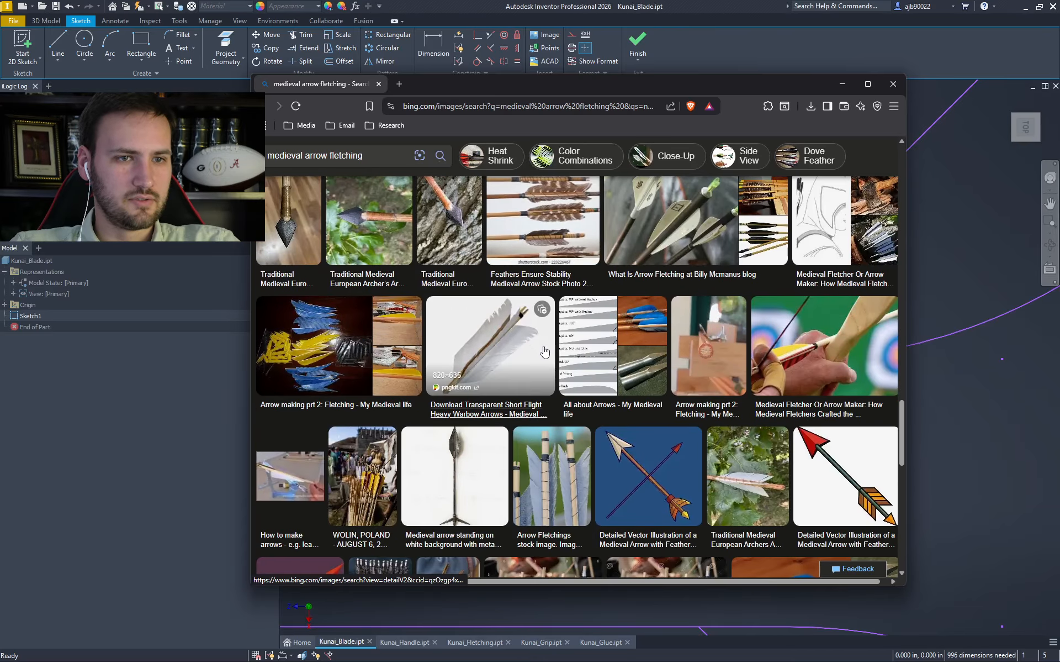
scroll(573, 306, "down", 3)
left_click(573, 305)
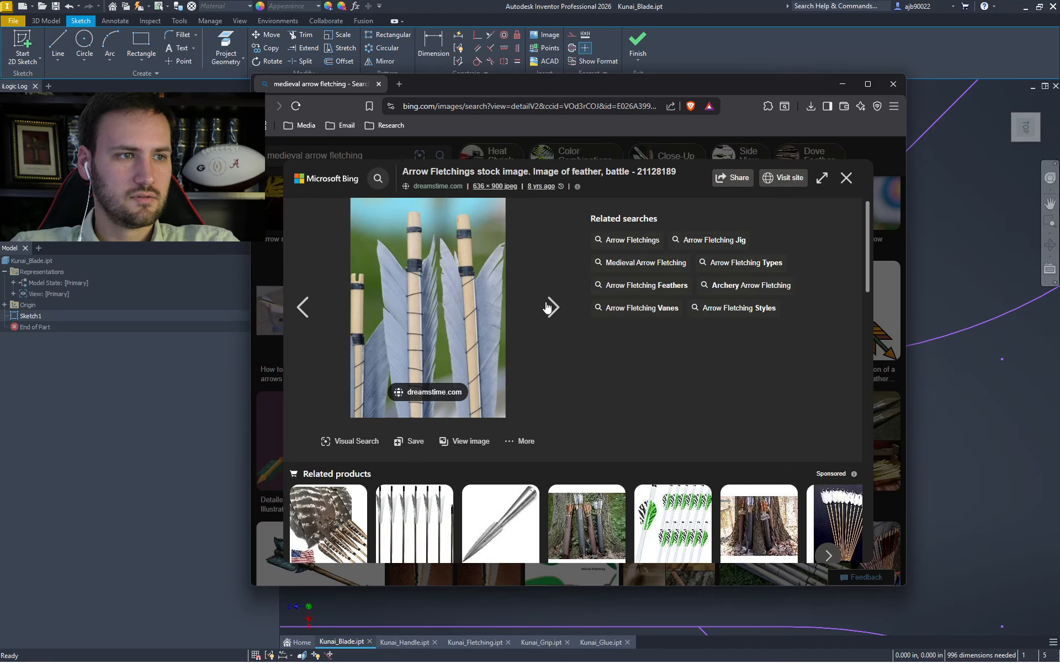
left_click(847, 178)
Search images for "medieval arrow fletching size" and open the Arrows Fletching photo from arlinn-tower.com
left_click(383, 151)
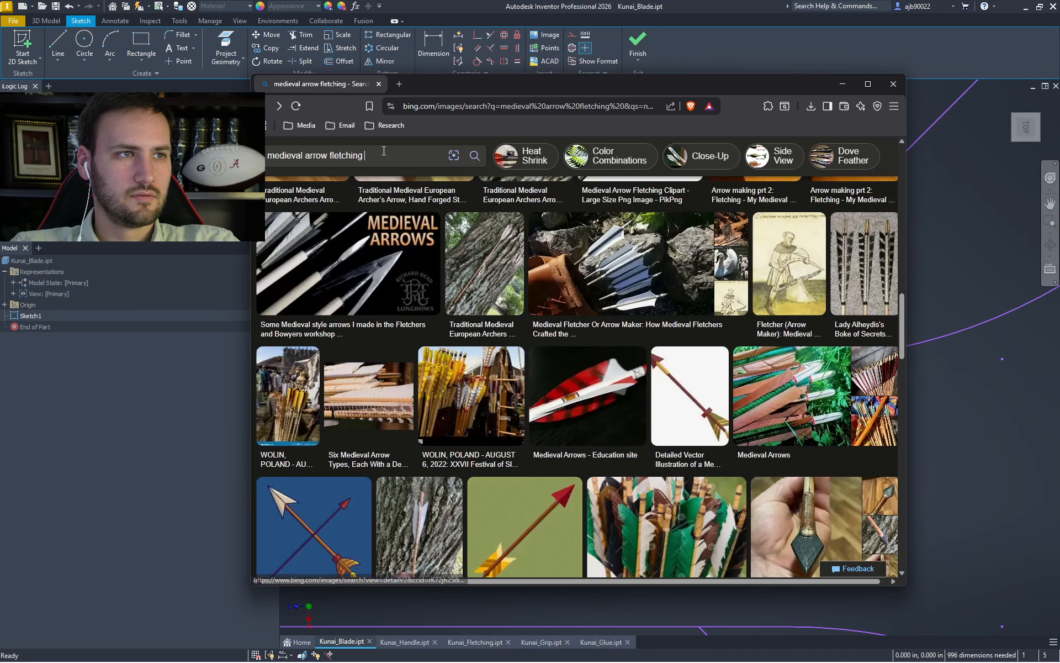
type("size")
key("Return")
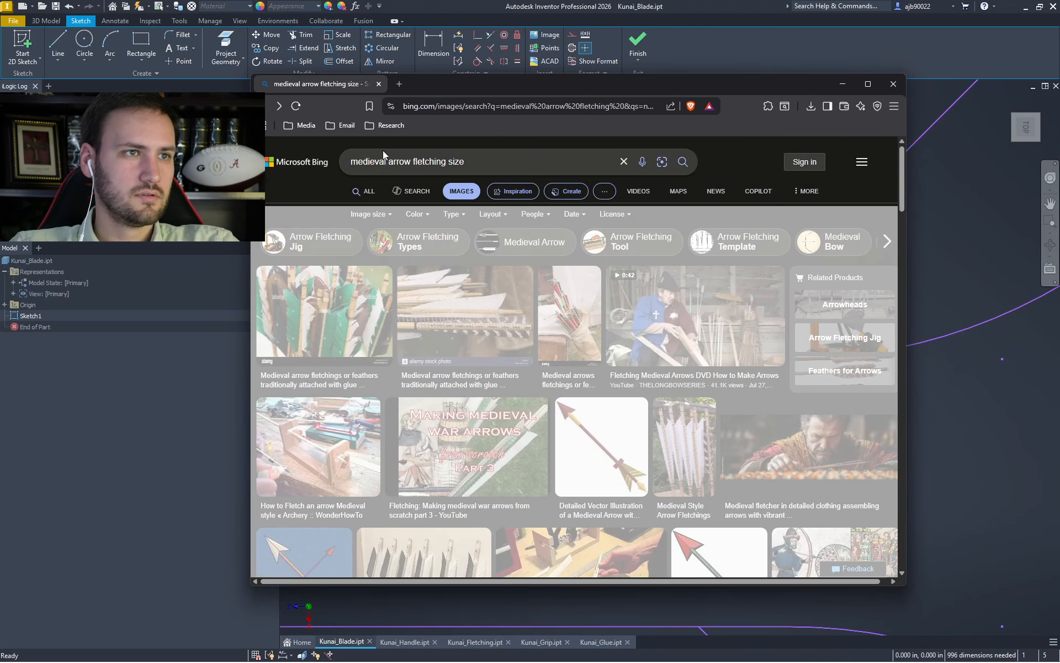
scroll(721, 330, "down", 1)
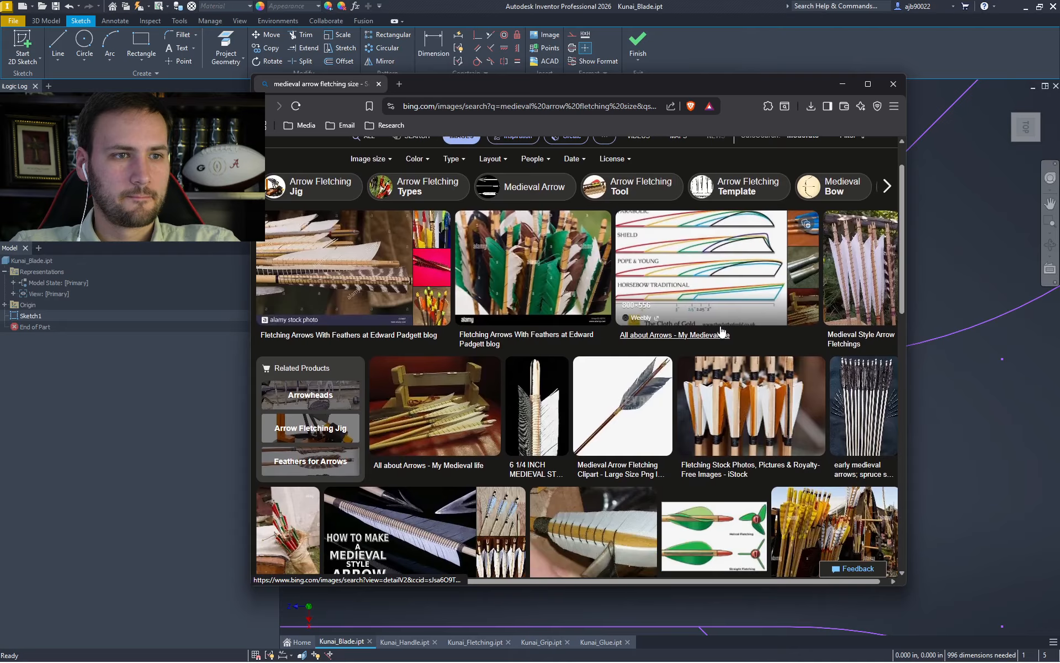
scroll(721, 330, "down", 1)
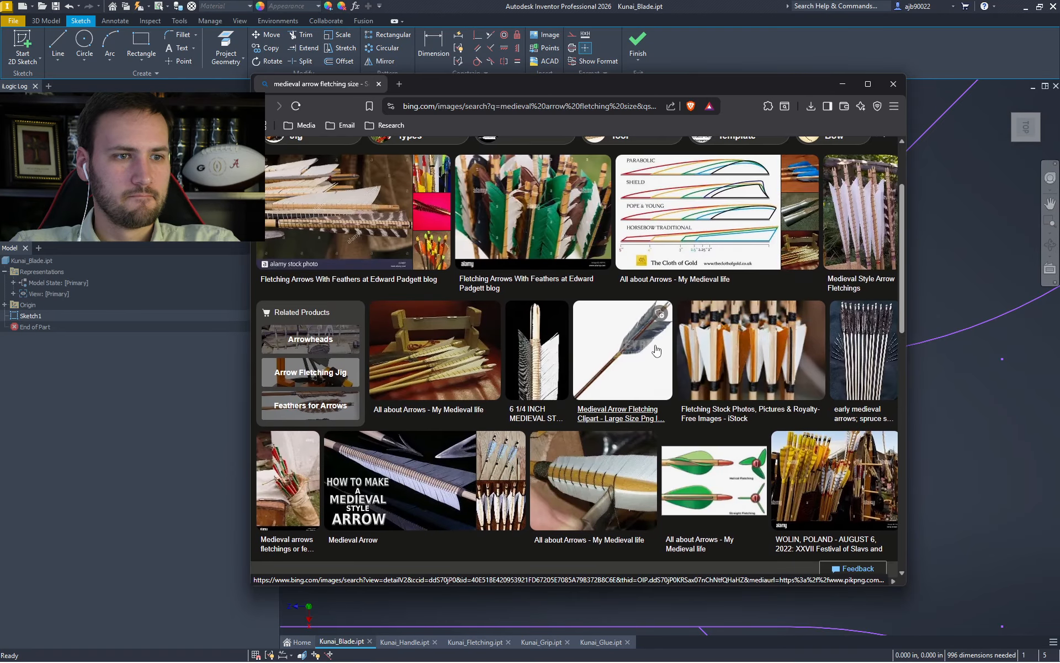
scroll(634, 355, "down", 4)
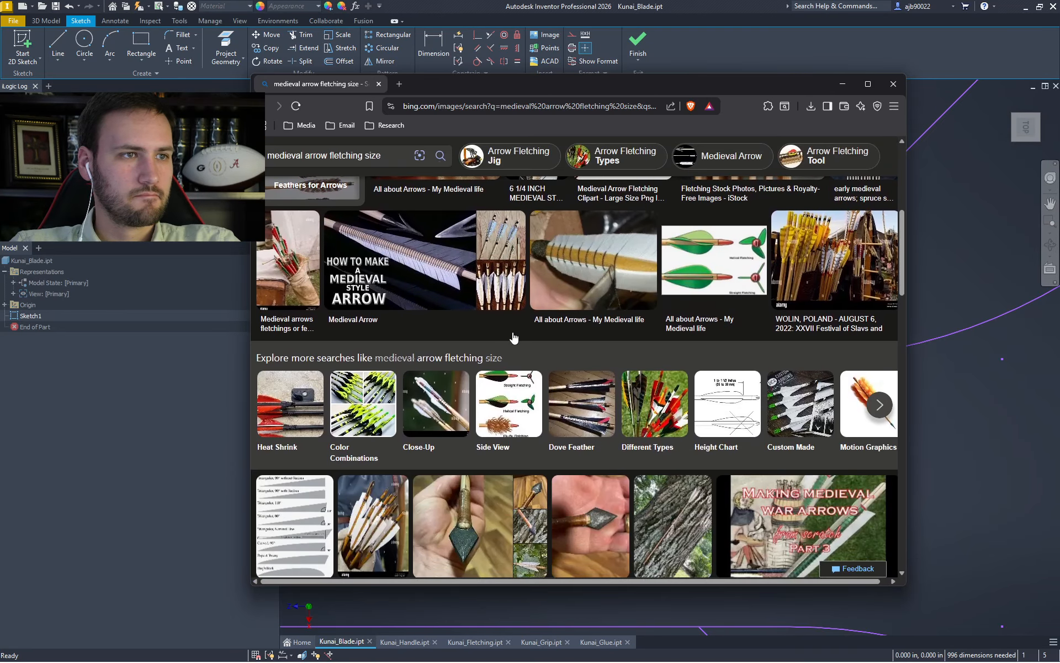
scroll(514, 329, "down", 5)
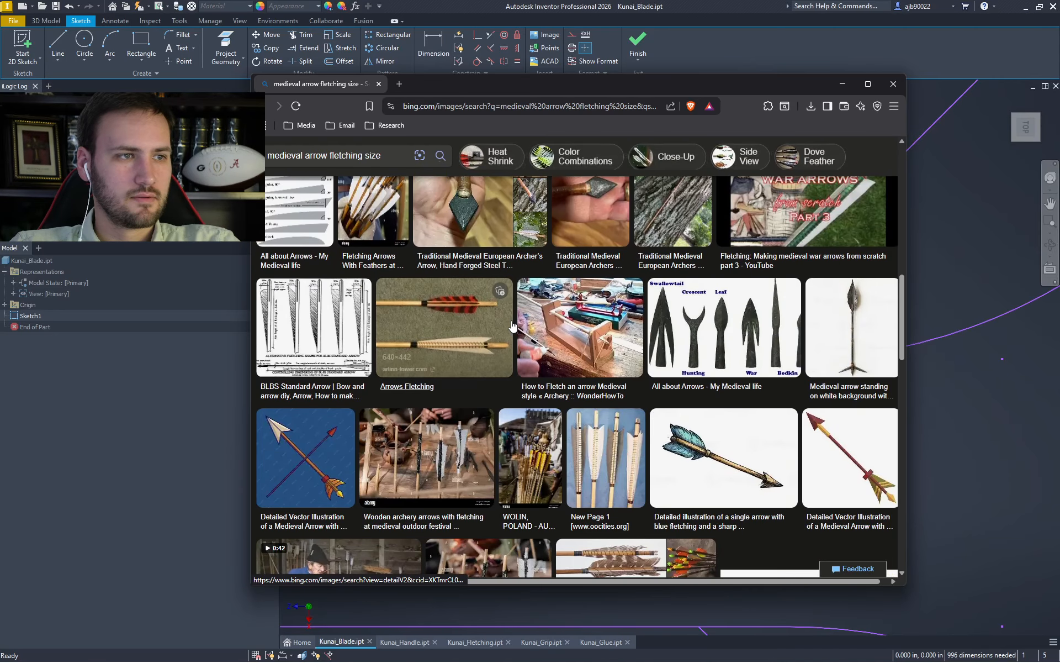
left_click(450, 321)
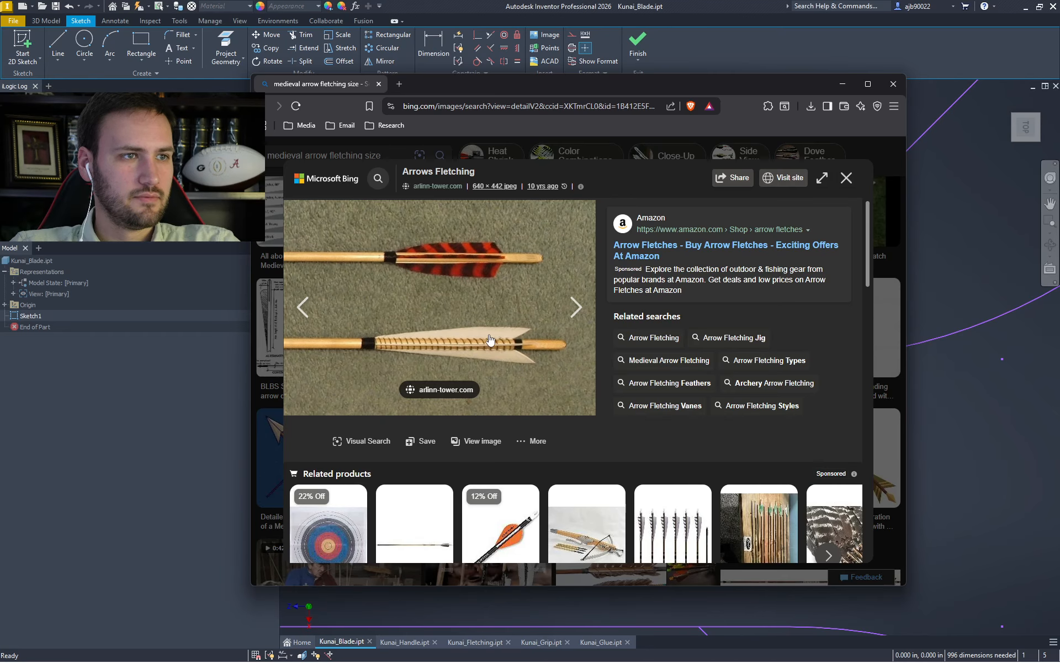
Open the two-arrow fletching photo in its own tab and save it as KR_11 in the Kunai References folder
right_click(375, 346)
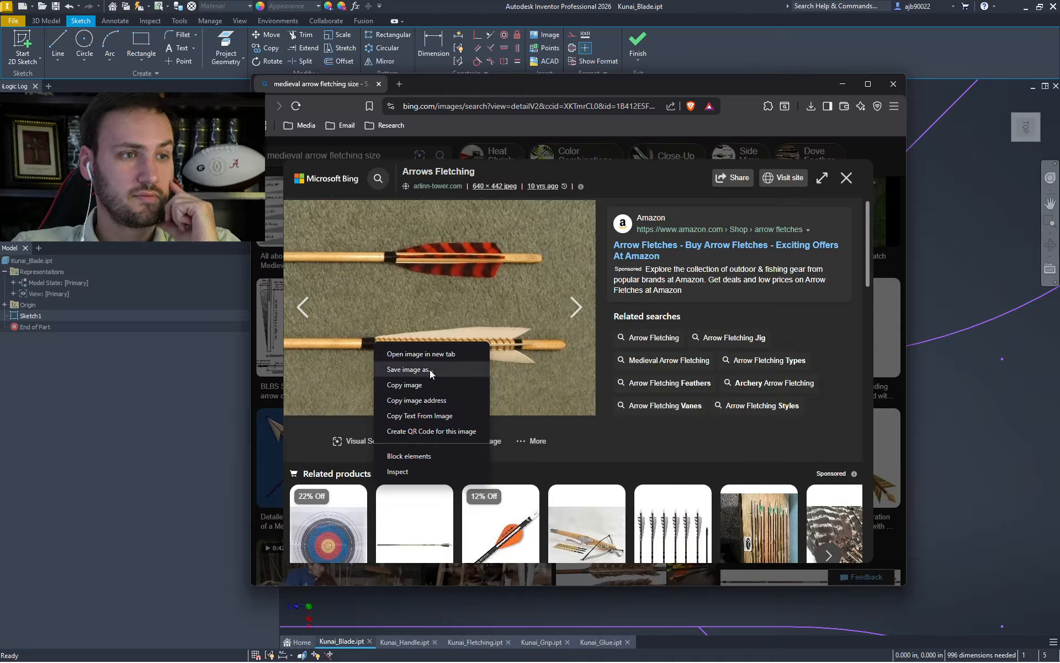
right_click(456, 286)
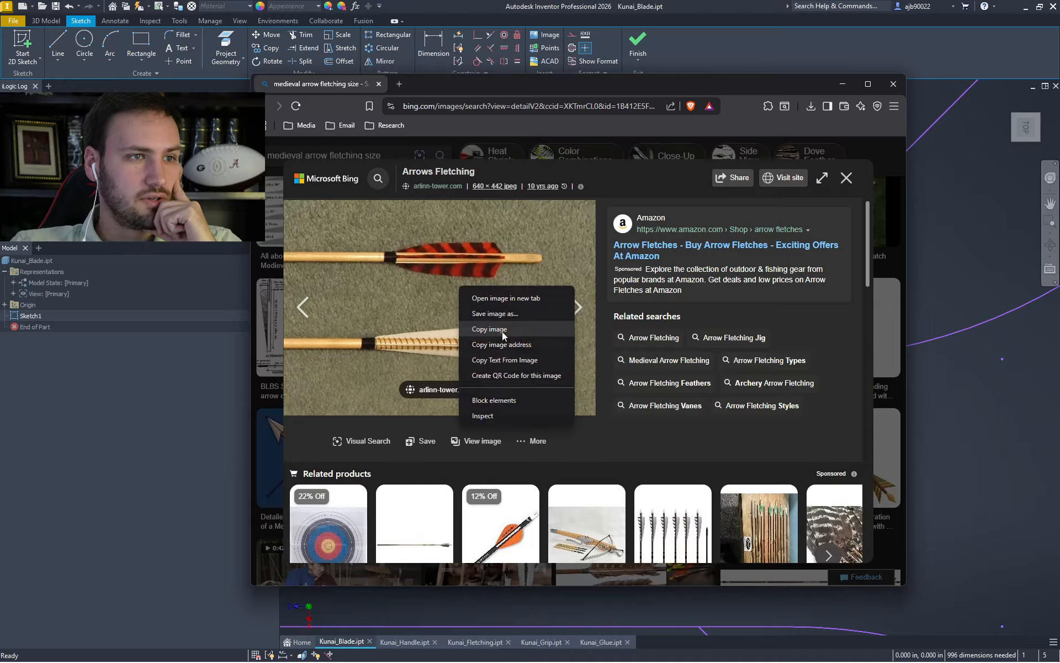
left_click(499, 299)
left_click(471, 77)
right_click(542, 337)
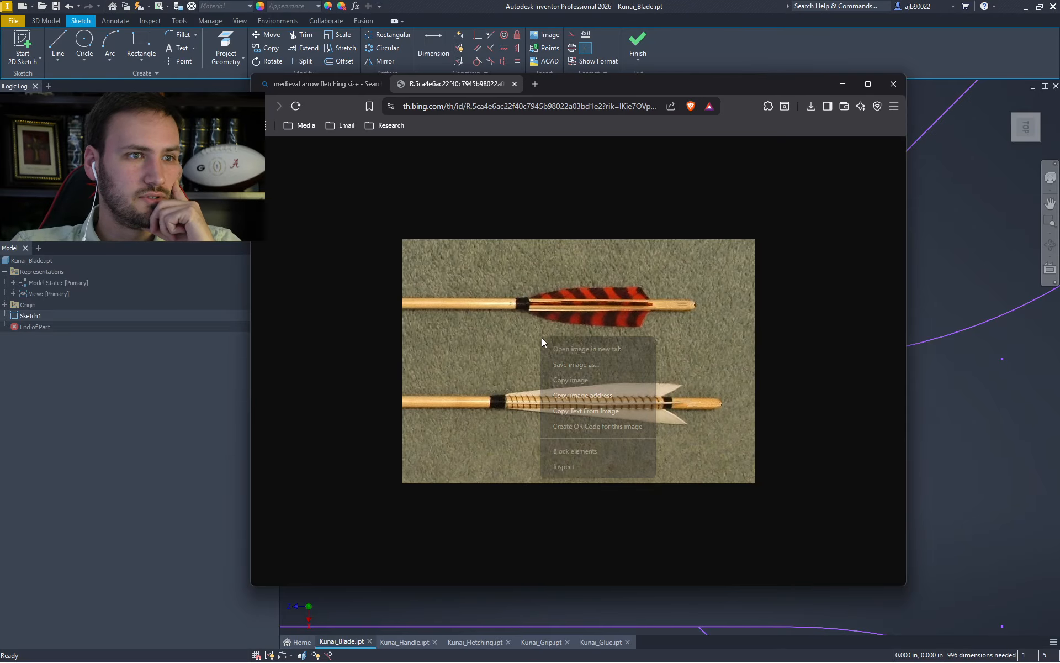
left_click(559, 365)
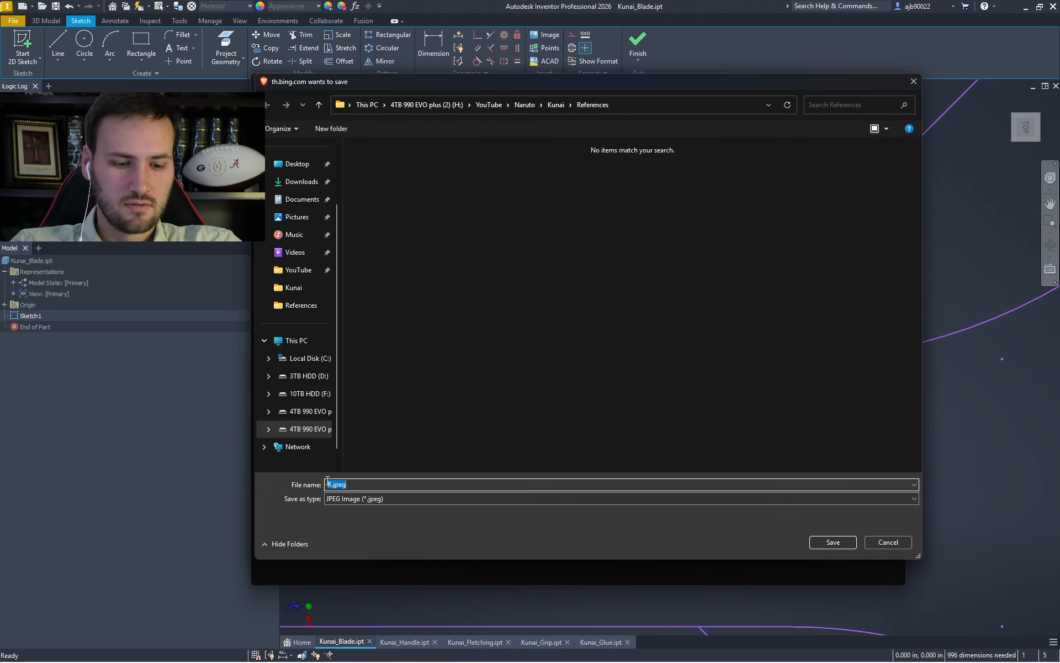
type("KR")
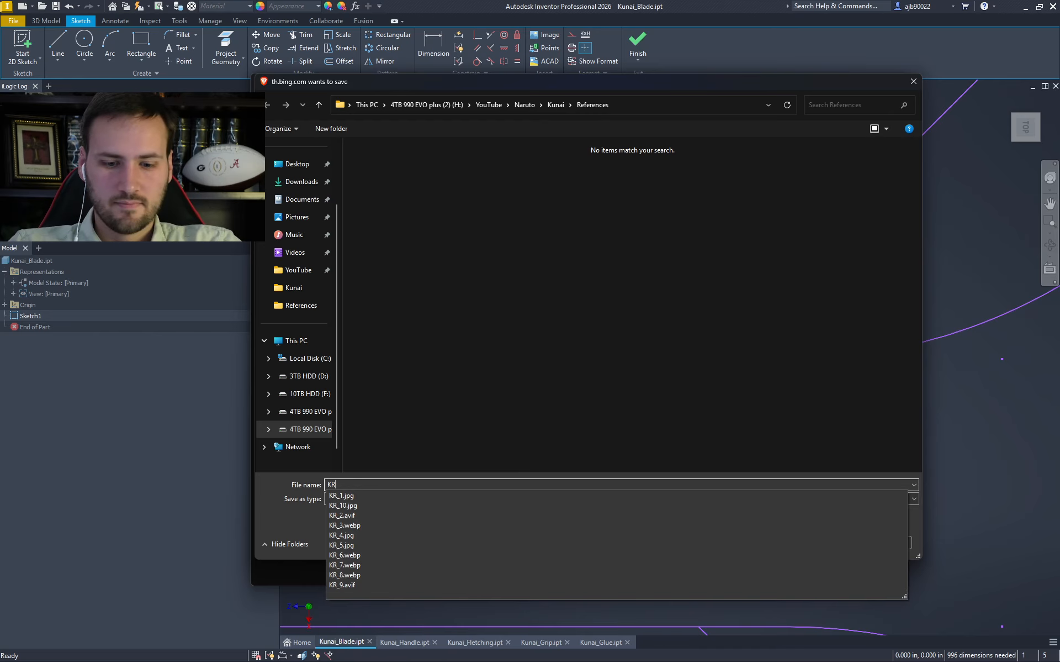
type("_11")
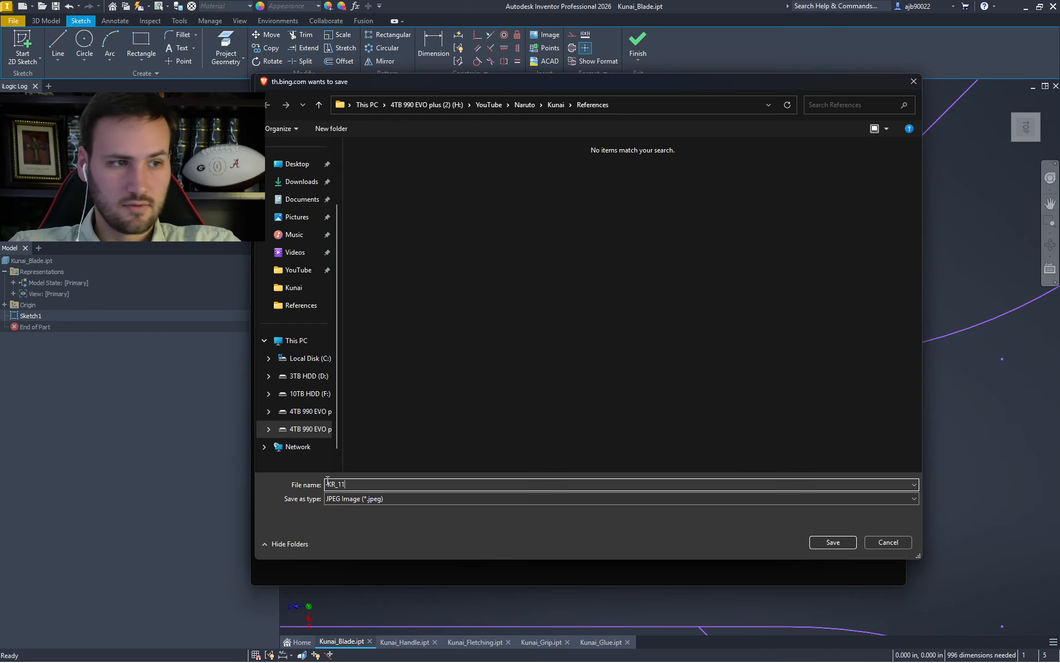
key("Return")
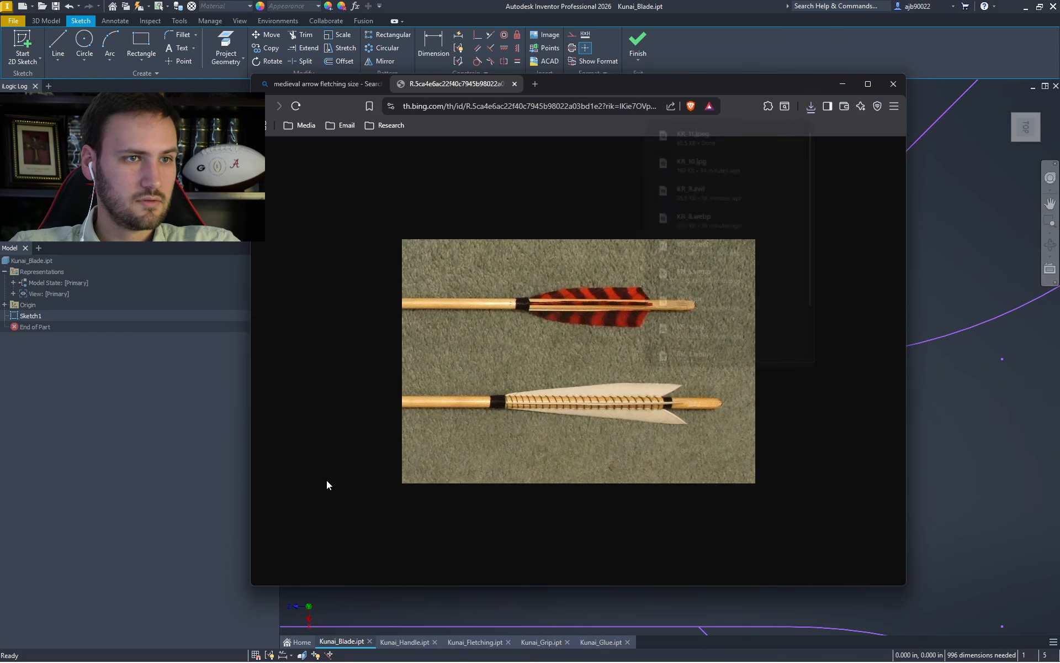
Close the photo's browser tab and move the browser window off the Inventor sketch
left_click(487, 86)
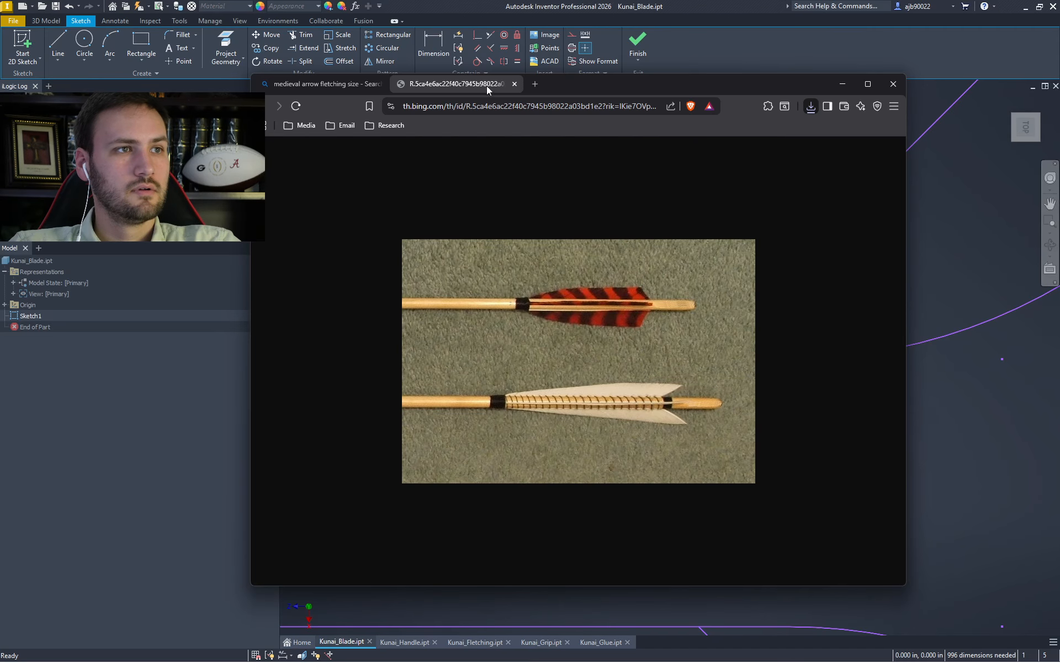
left_click(514, 85)
left_click_drag(343, 88, 1059, 138)
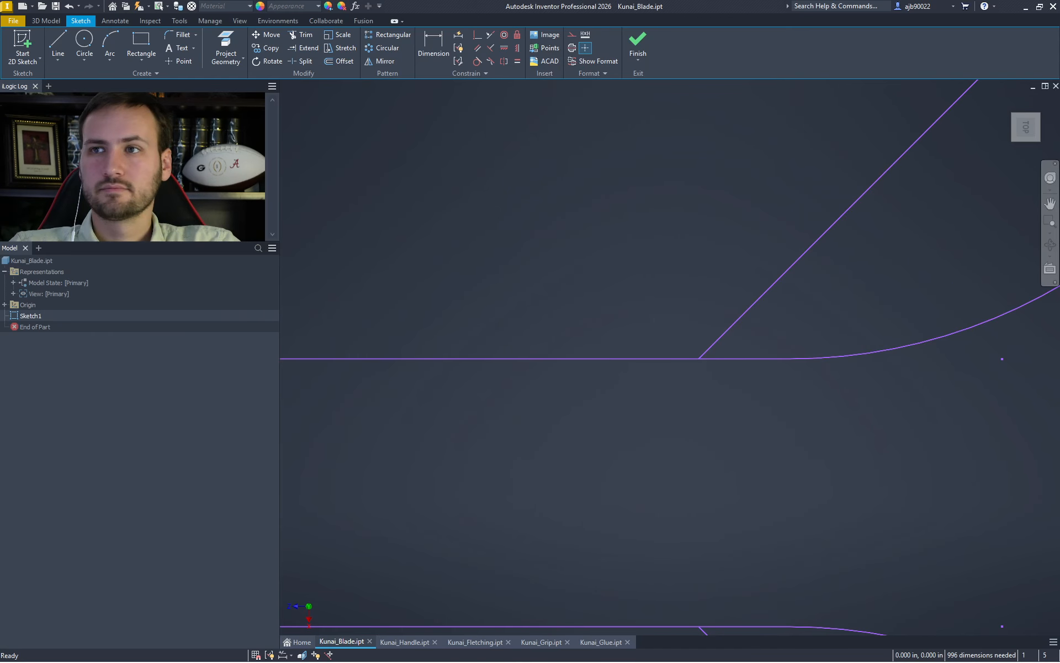
left_click_drag(1059, 34, 1059, 4)
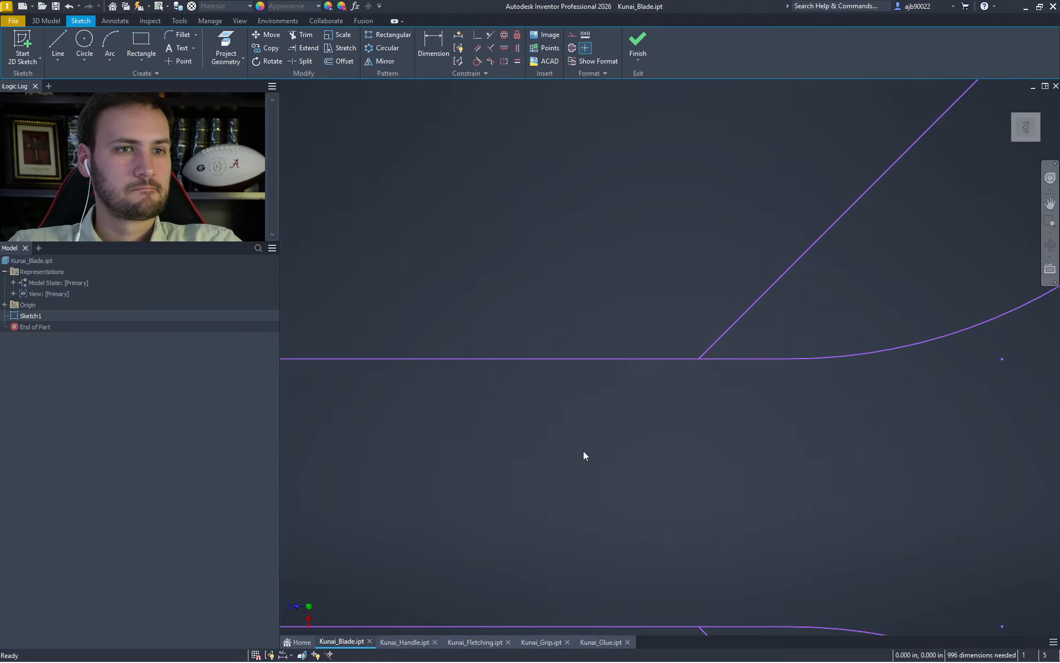
Draw a 0.5 in line extending the shaft's upper edge beyond the end opposite the ring, plus a perpendicular line down past the lower edge
key("Home")
scroll(580, 443, "up", 3)
middle_click_drag(580, 442, 729, 386)
scroll(581, 381, "down", 7)
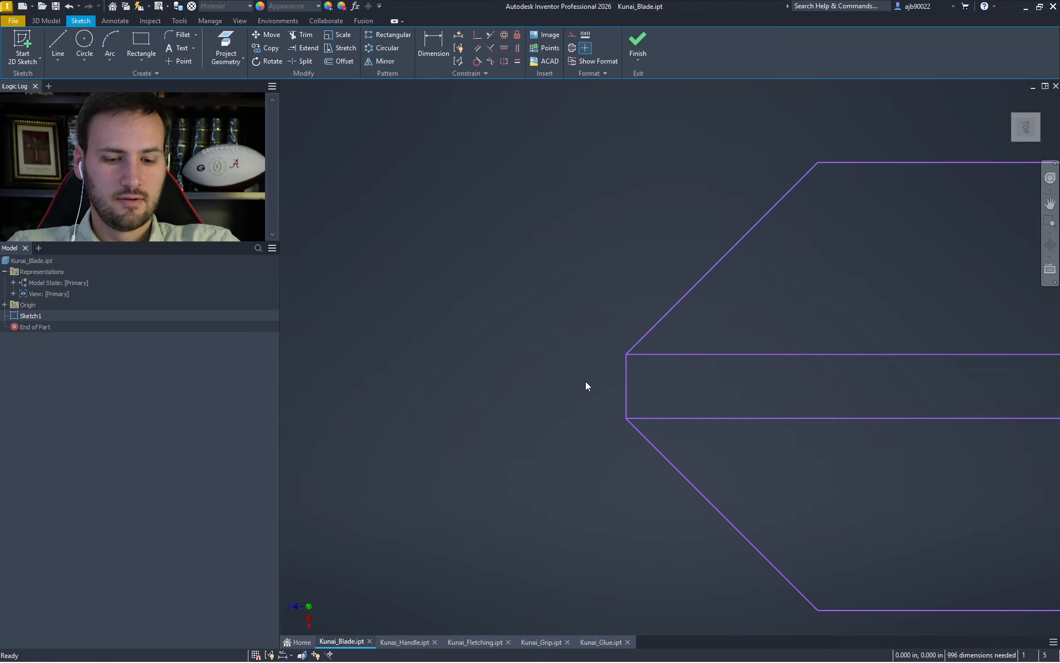
key("l")
left_click(626, 354)
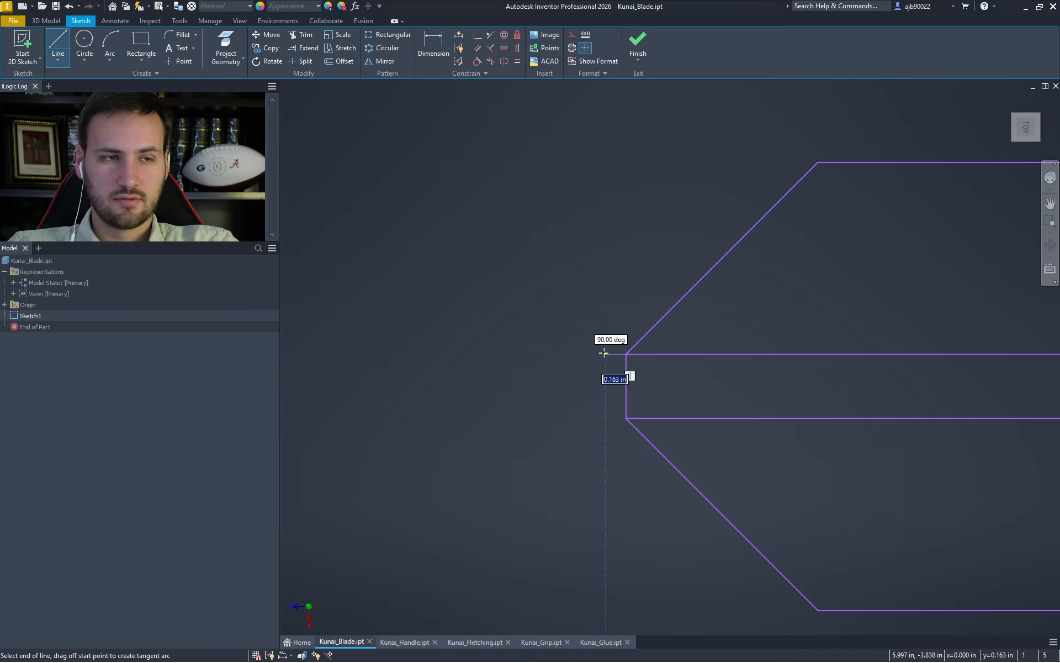
type(".5")
key("Return")
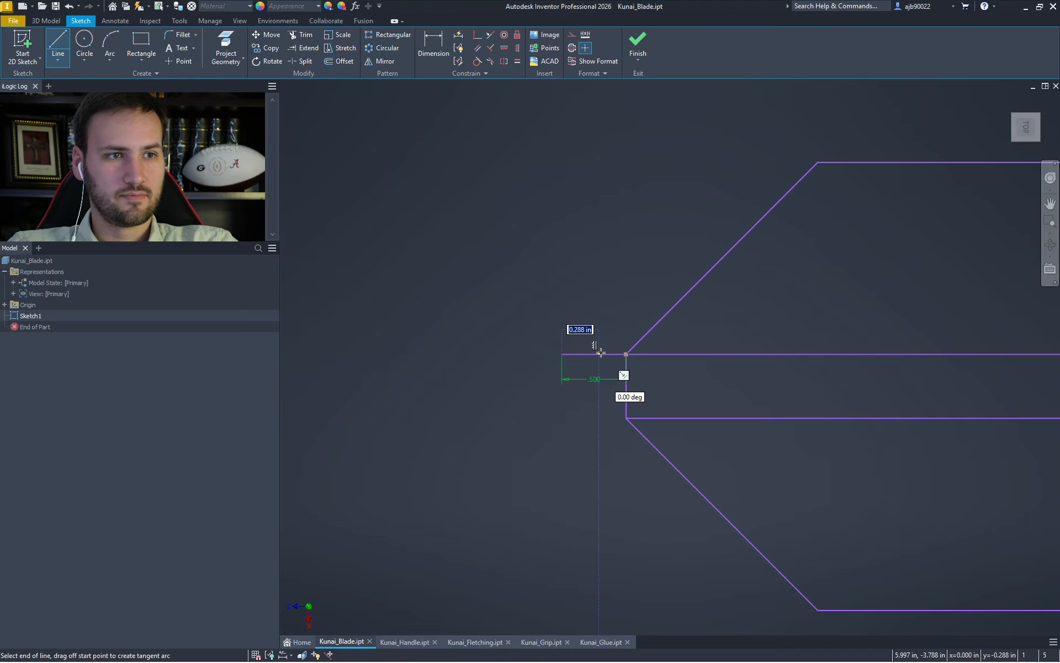
double_click(560, 428)
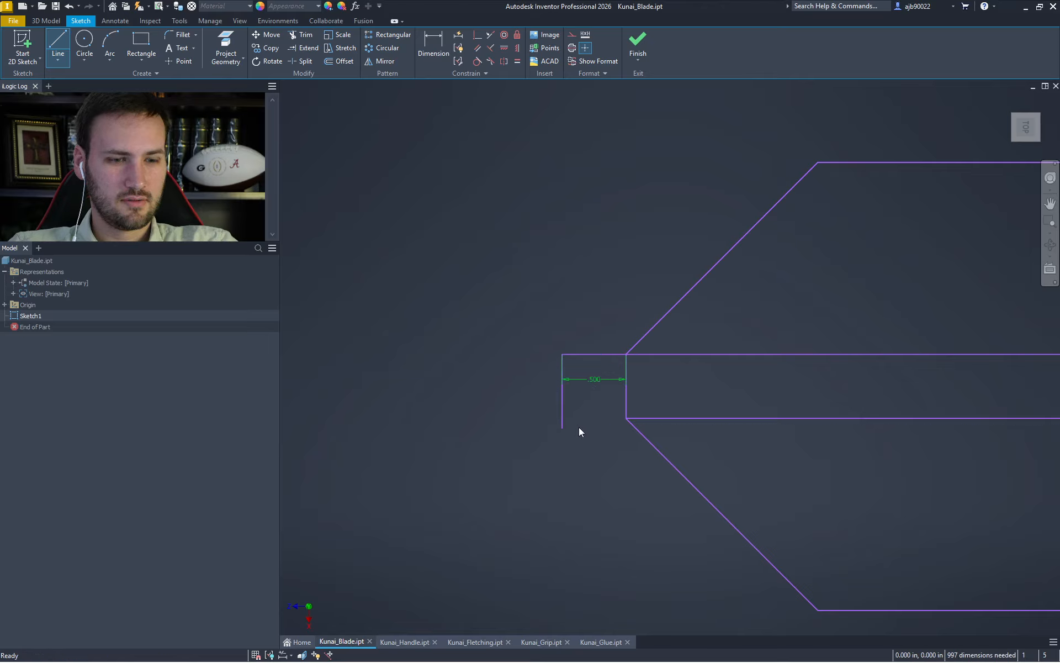
Close the rectangle at the shaft's end with a lower edge line and trimmed overhangs, and delete its 0.5 in dimension
left_click(627, 418)
double_click(543, 418)
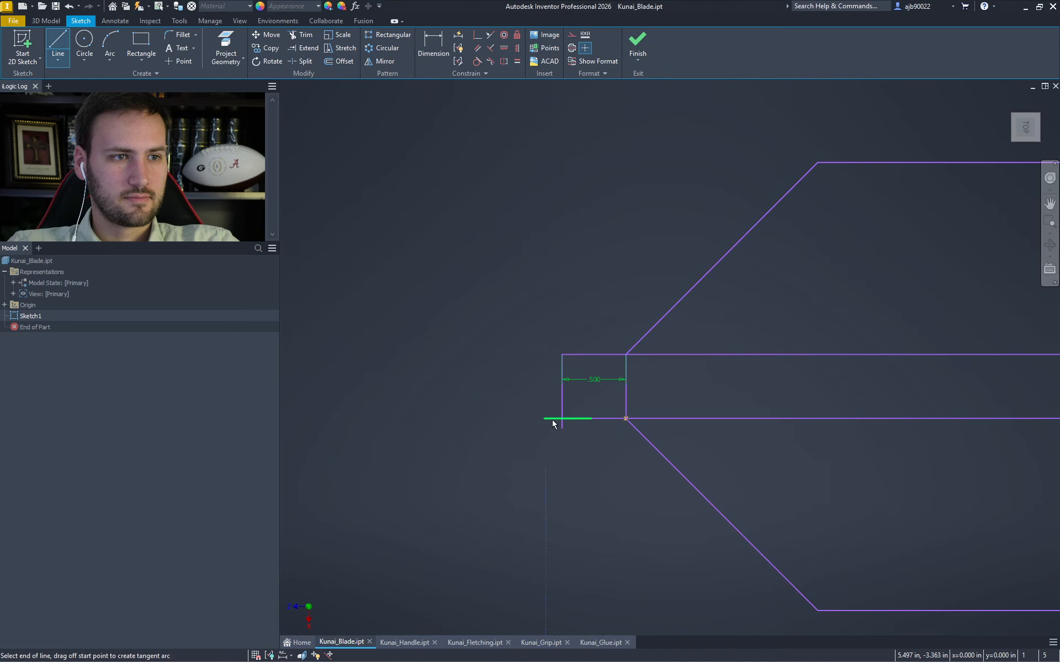
key("x")
left_click(563, 427)
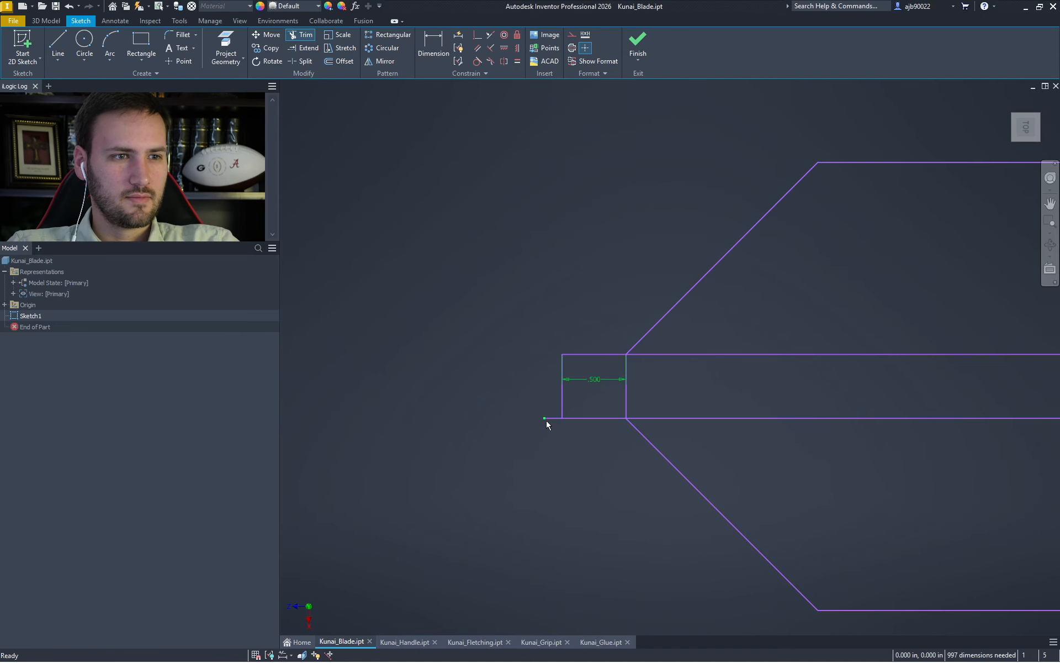
left_click(551, 419)
key("Escape")
left_click(602, 382)
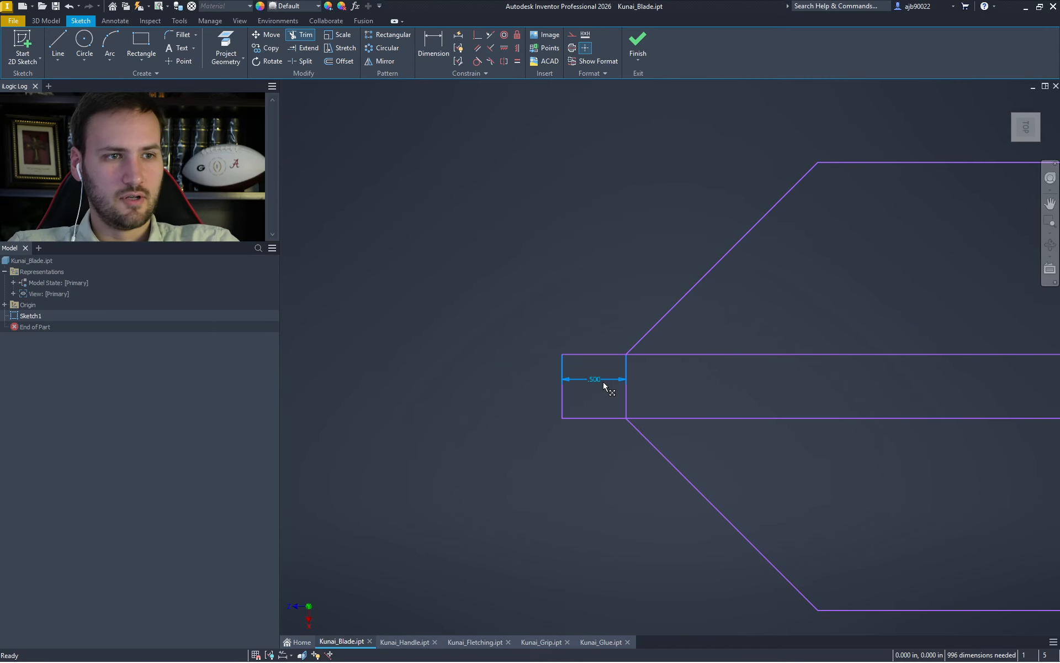
key("Delete")
Draw a 0.025 in helper line along the end rectangle's upper edge, starting at its outer corner
scroll(591, 392, "down", 3)
middle_click_drag(588, 393, 584, 150)
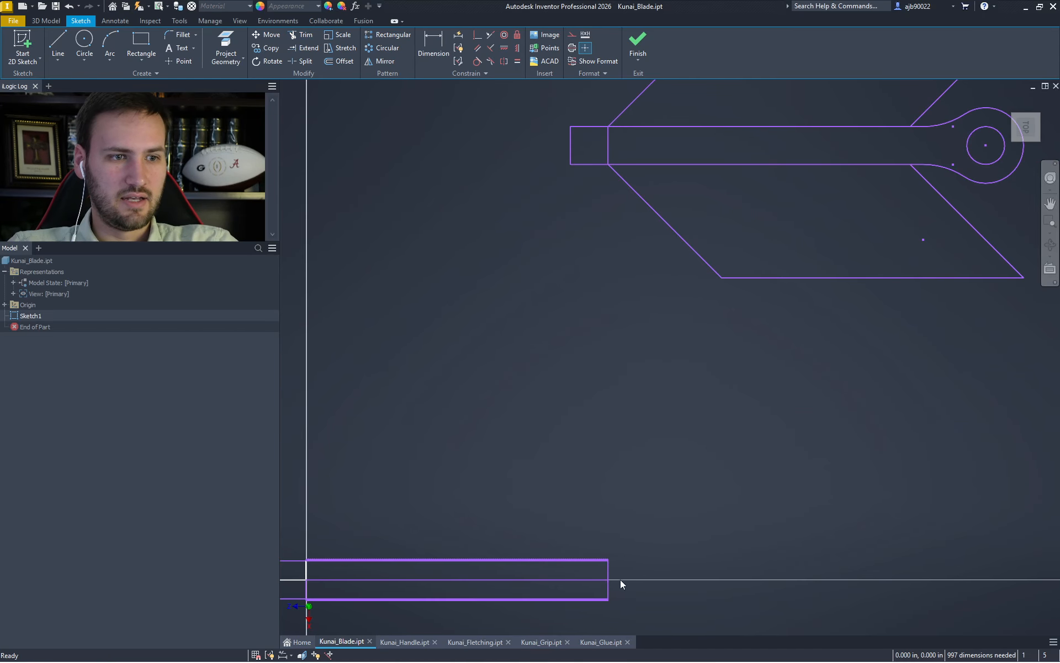
middle_click_drag(544, 205, 520, 391)
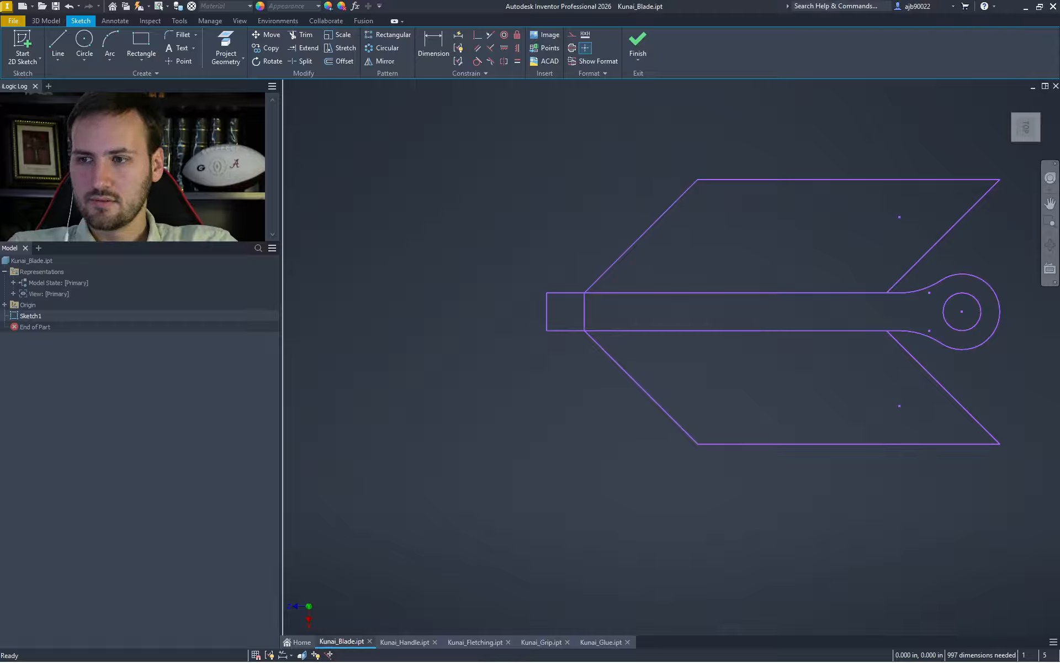
scroll(536, 302, "up", 5)
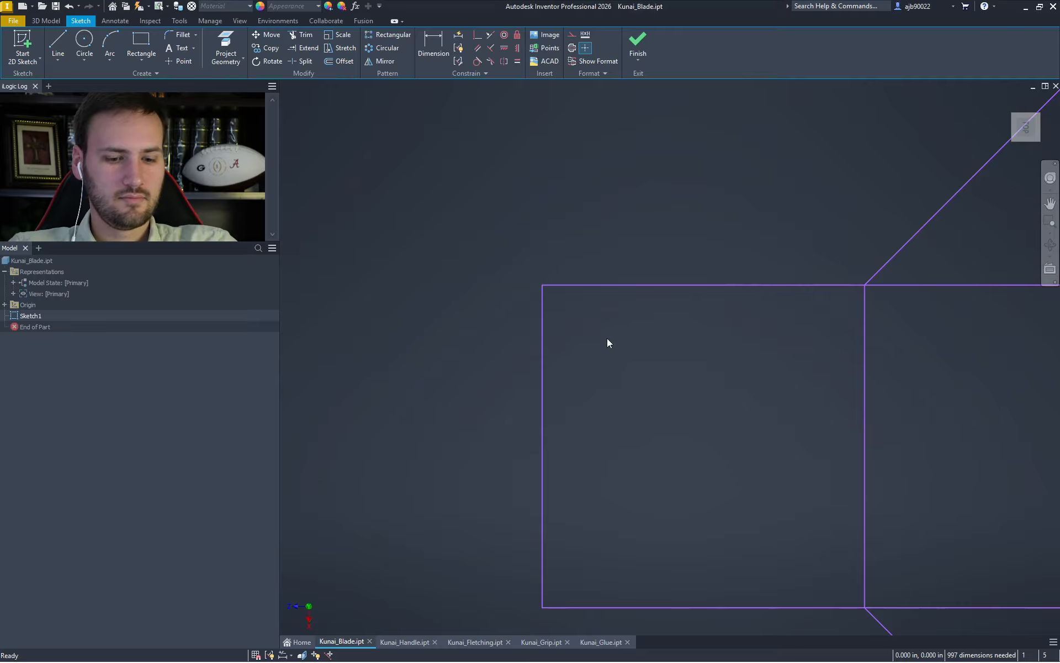
key("l")
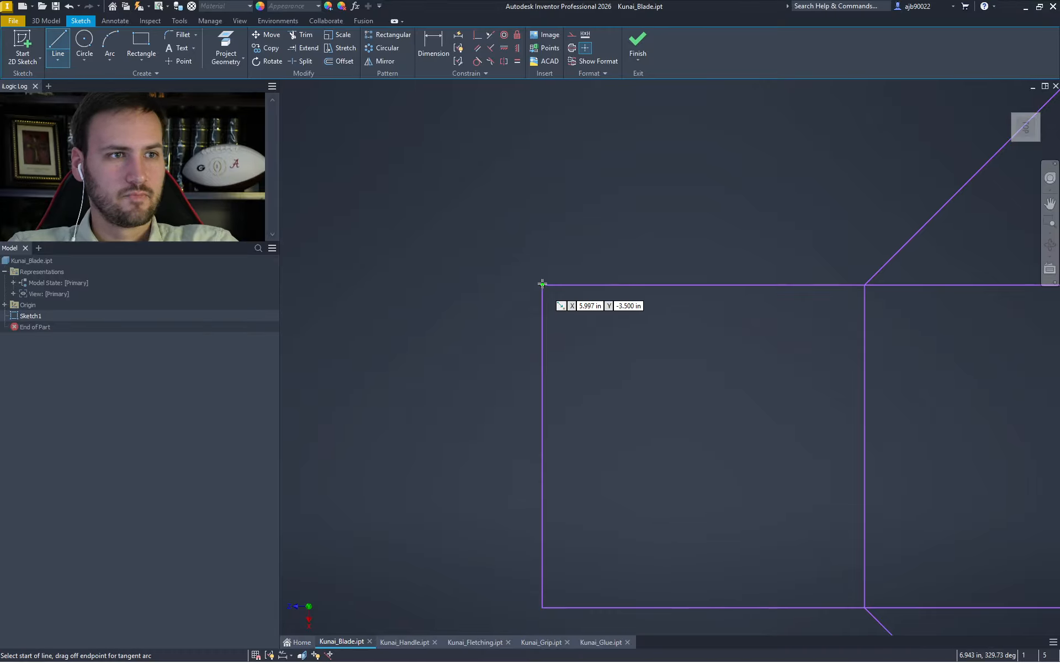
left_click(542, 284)
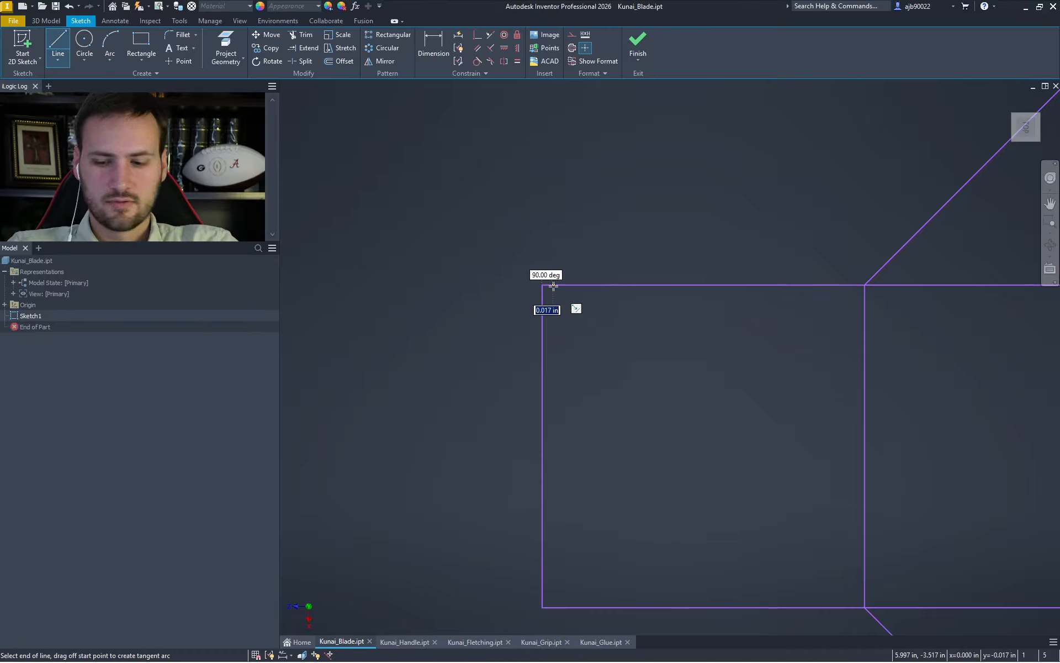
type(".025")
key("Return")
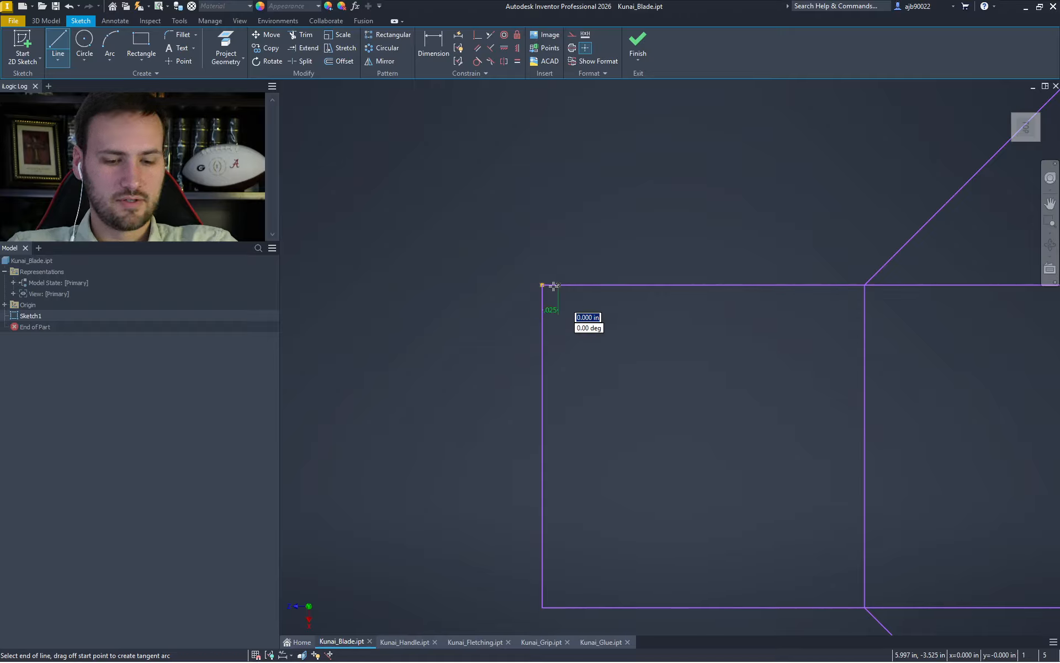
key("Escape")
Draw a perpendicular 0.025 in helper line upward from the midpoint of the short line on the upper edge
key("l")
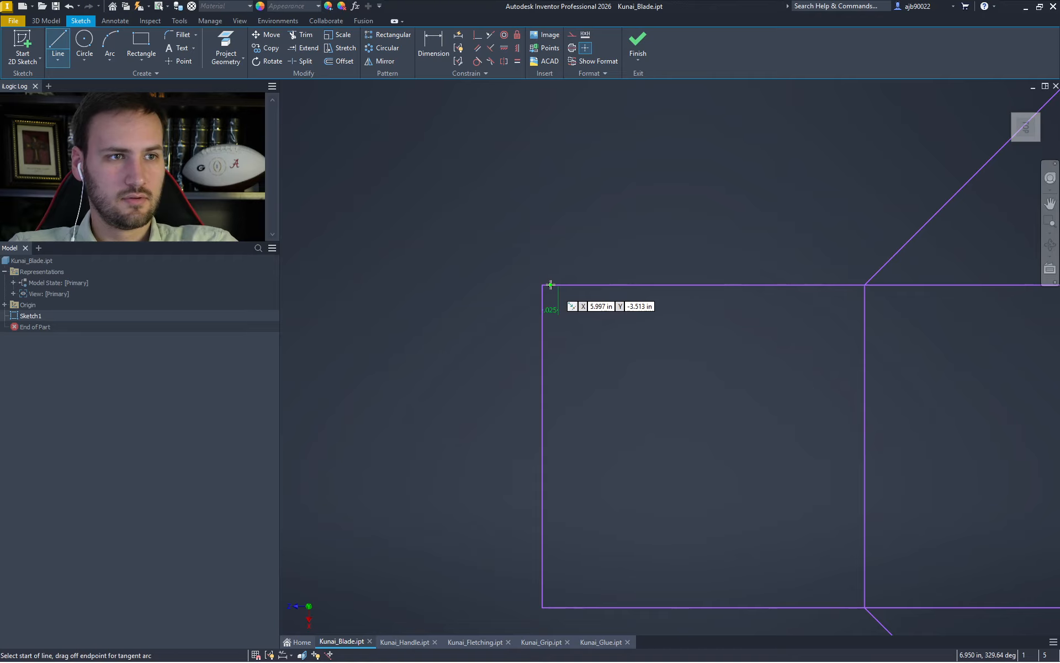
left_click(551, 285)
type(".02")
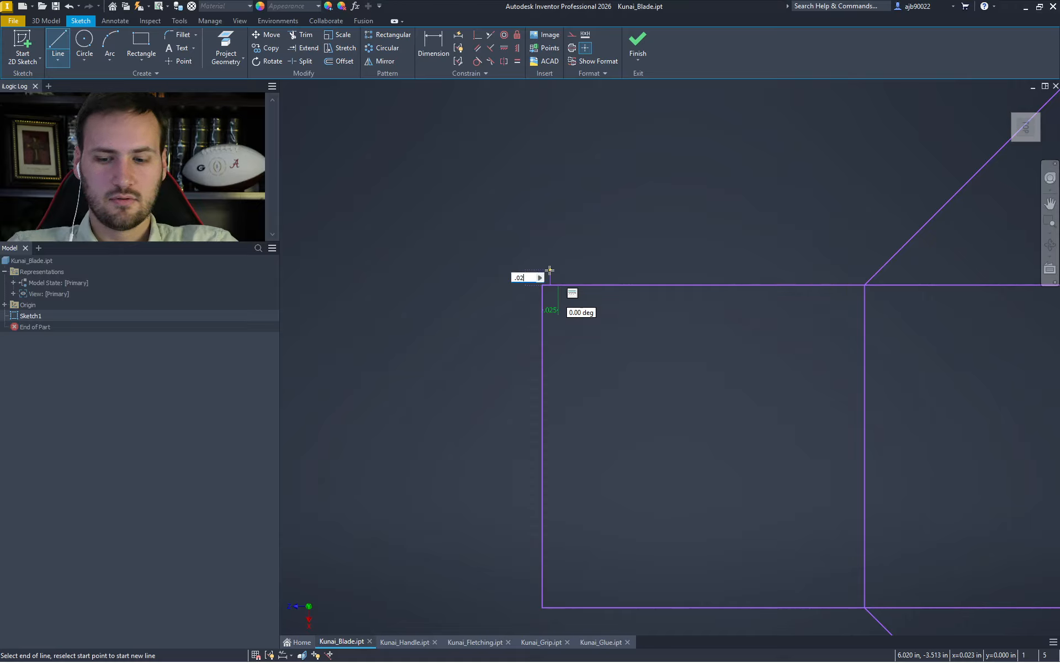
type("5")
key("Return")
key("Escape")
Draw a 0.025 in diameter circle centred on the vertical helper line's midpoint, and delete the helper geometry with its dimensions
key("c")
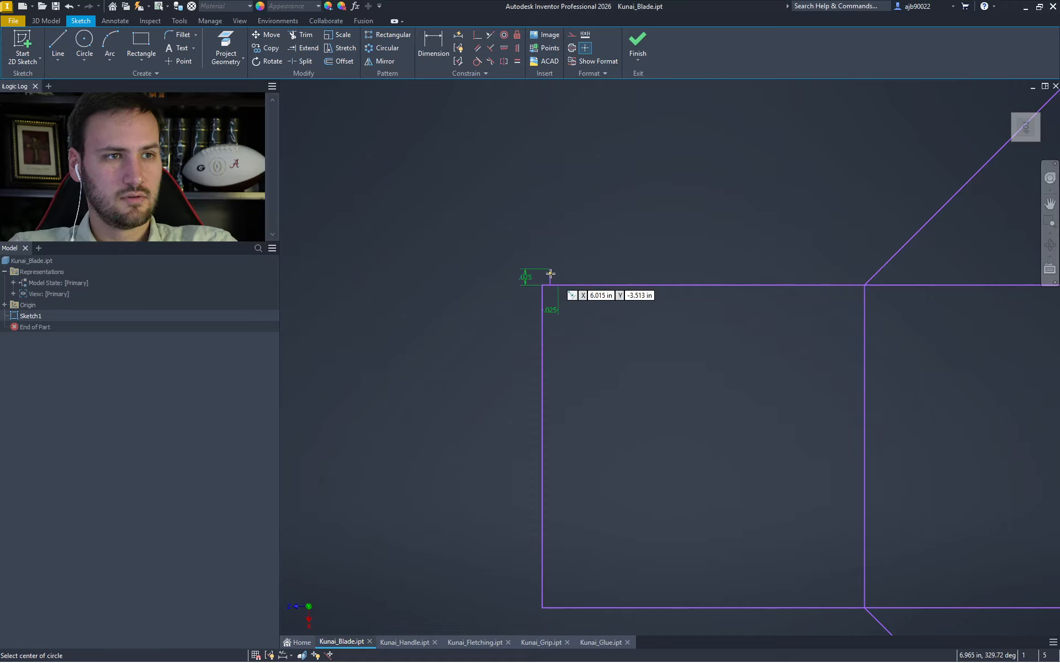
left_click(550, 276)
key("Return")
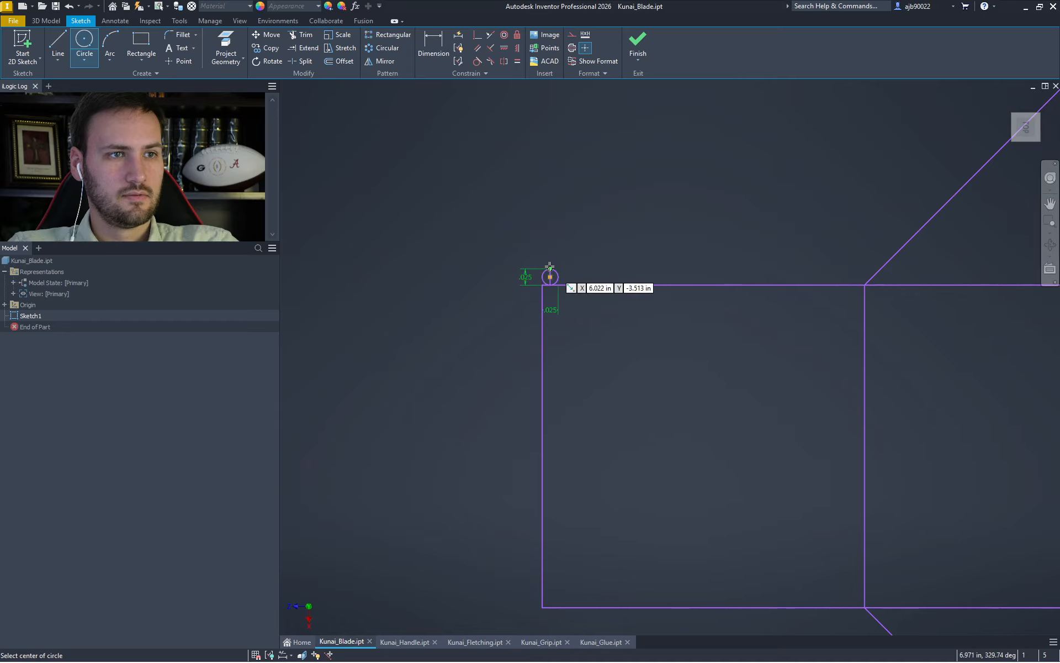
key("Escape")
left_click(559, 312)
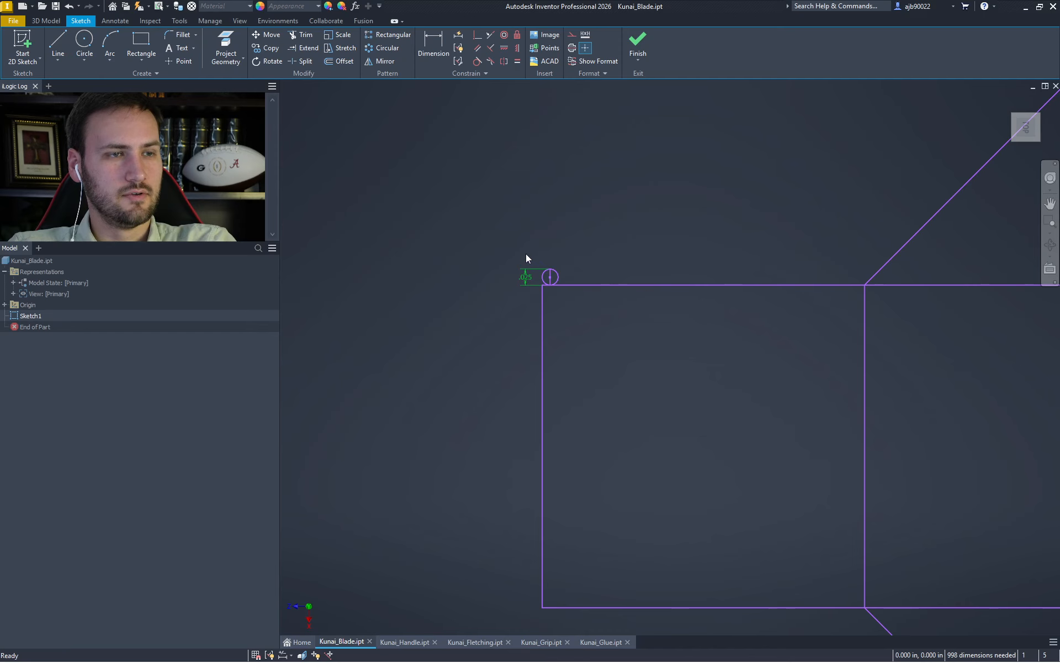
key("Delete")
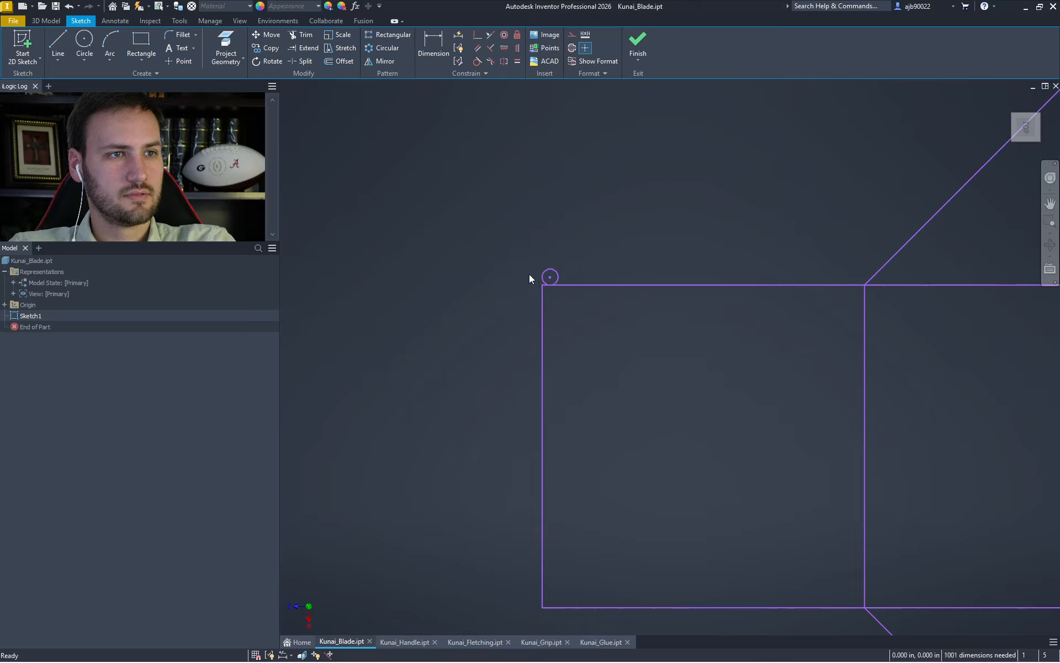
key("Delete")
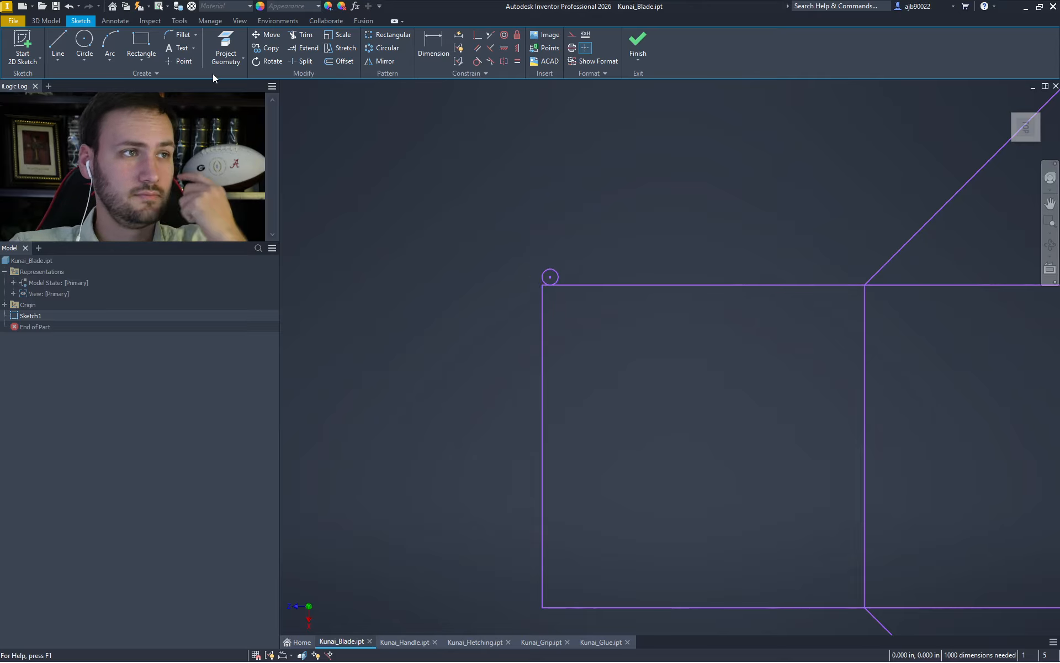
left_click(110, 44)
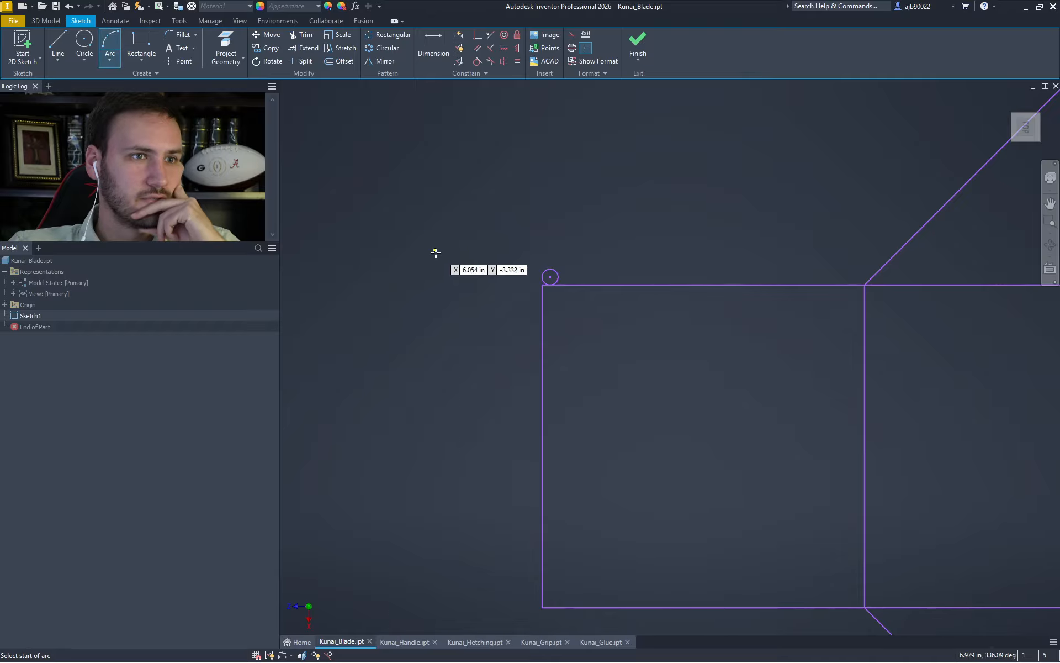
left_click(543, 285)
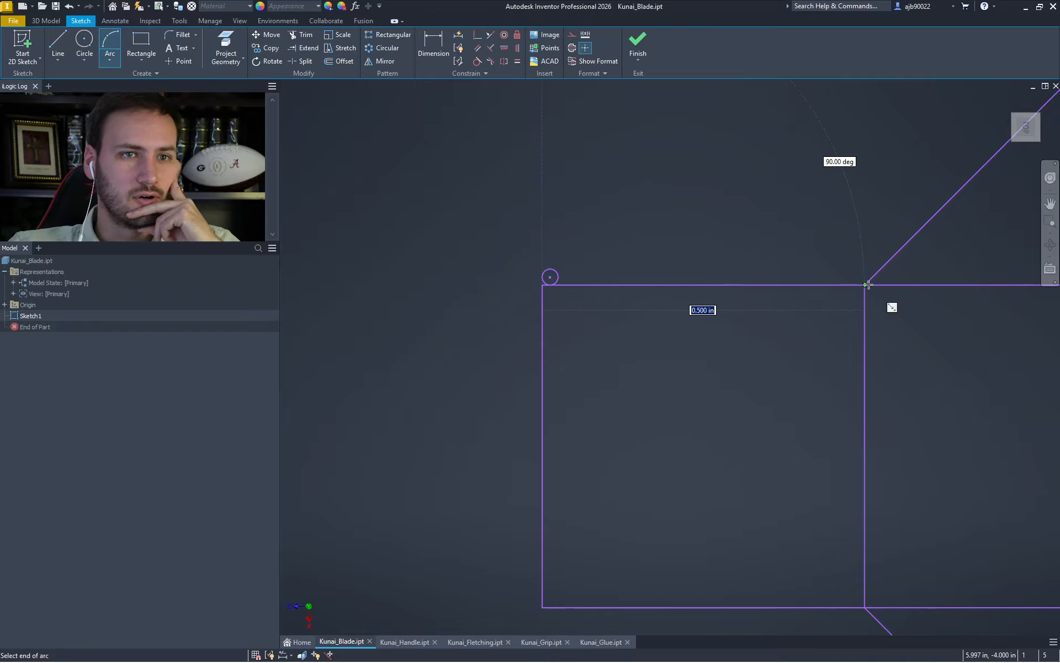
left_click(865, 285)
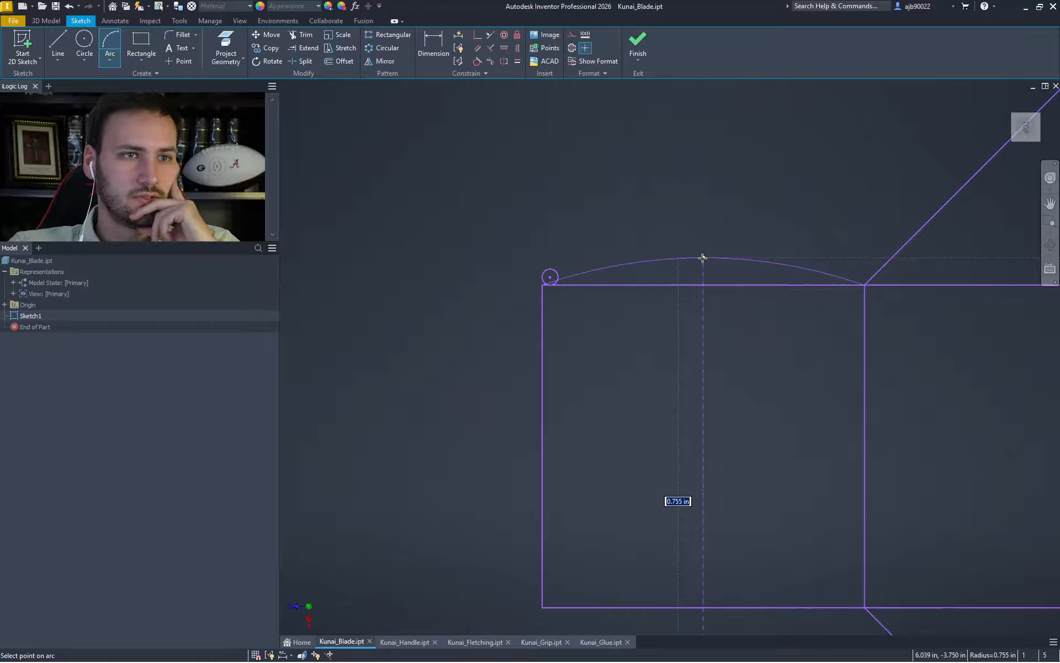
key("Escape")
Draw a 0.0625 in vertical line upward from the midpoint of the end rectangle's upper edge
key("l")
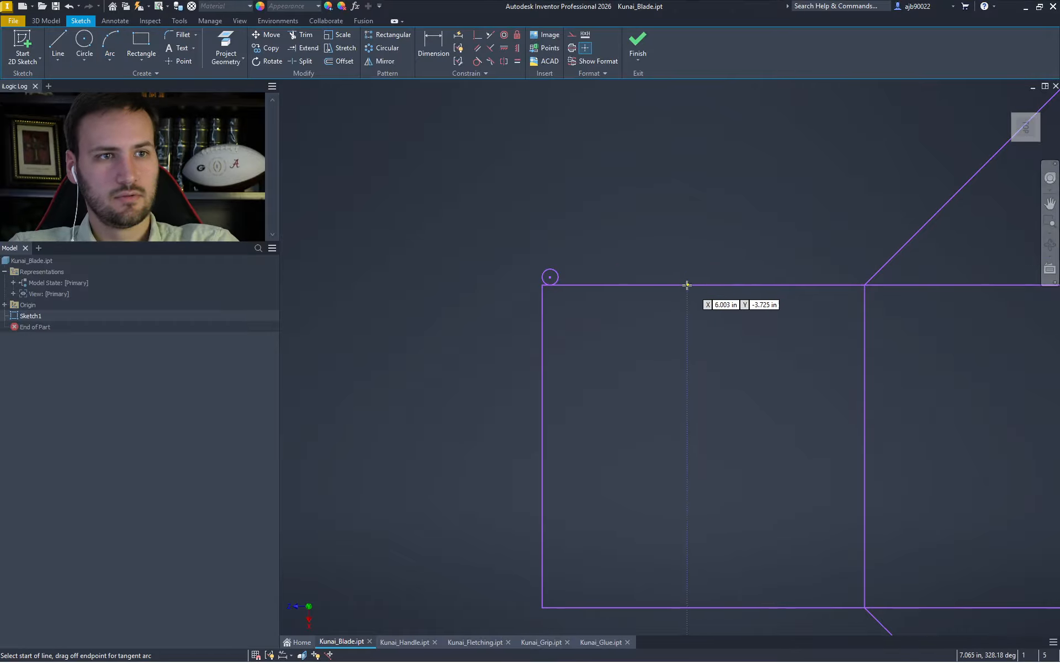
left_click(703, 285)
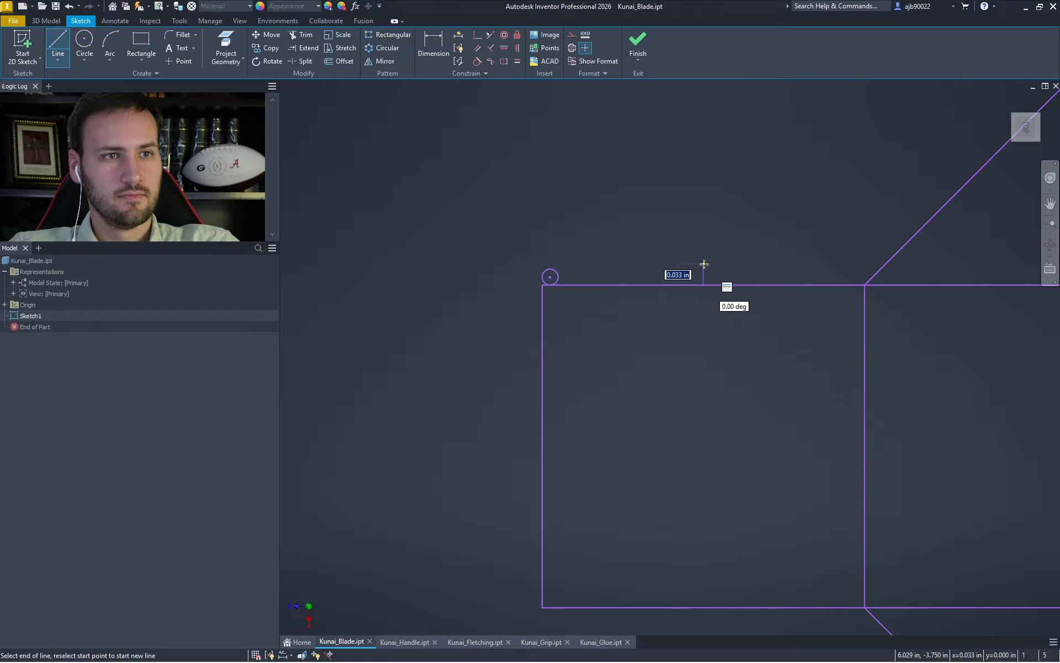
type(".")
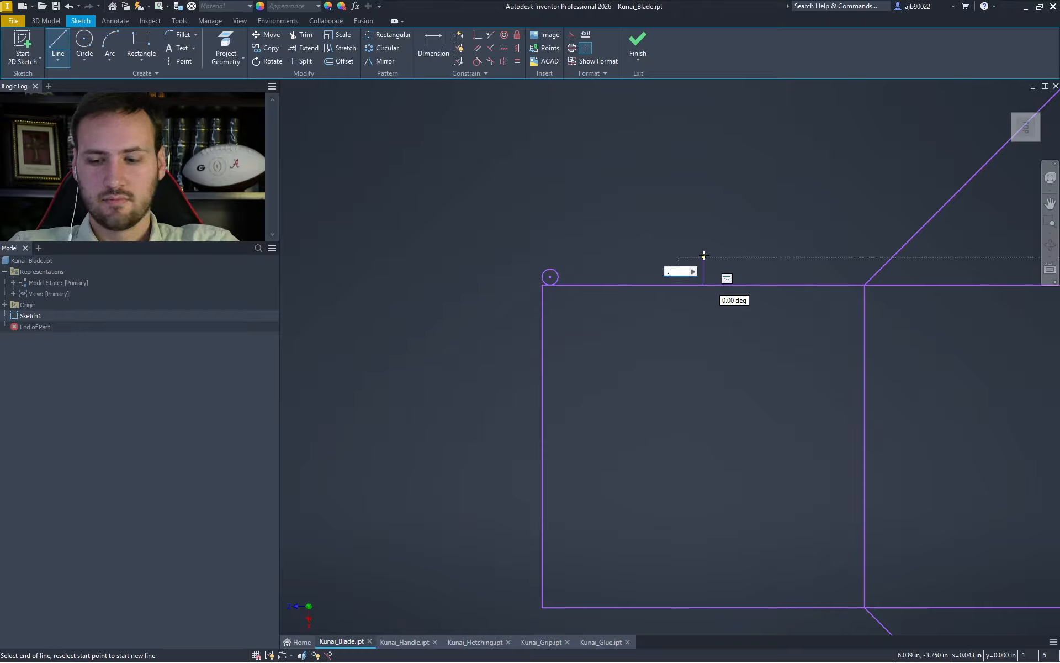
type("0625")
key("Return")
key("Escape")
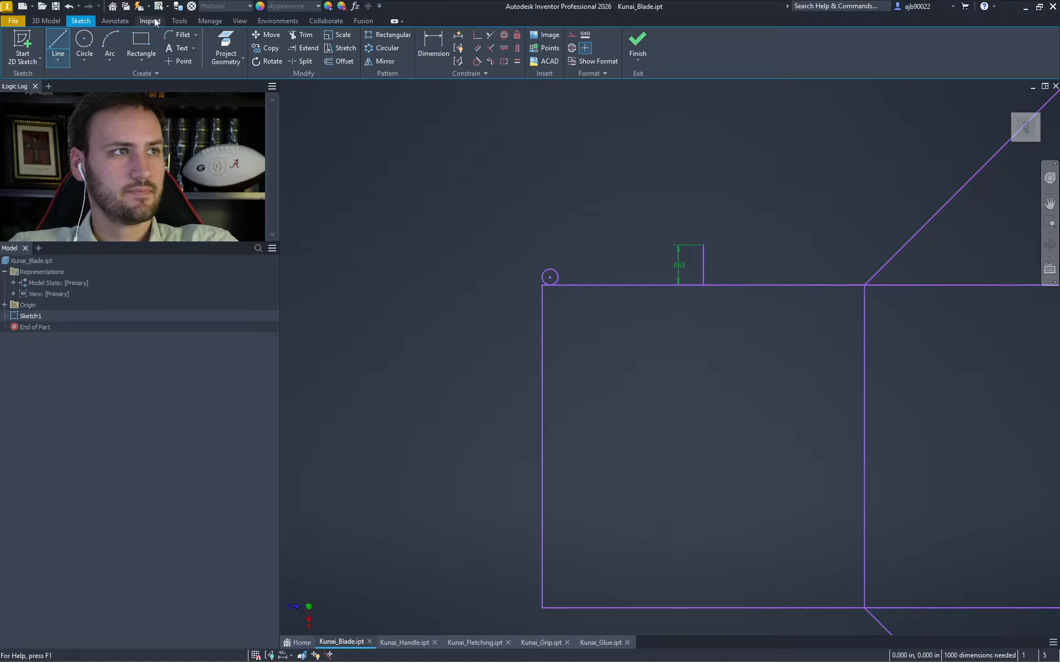
left_click(117, 41)
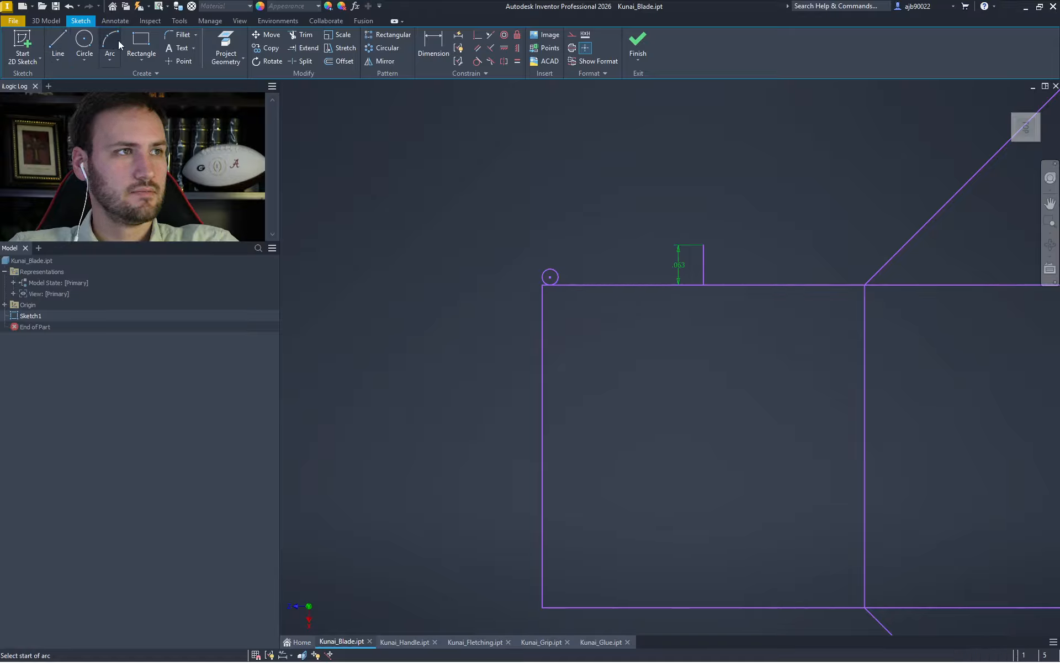
left_click(551, 278)
key("Escape")
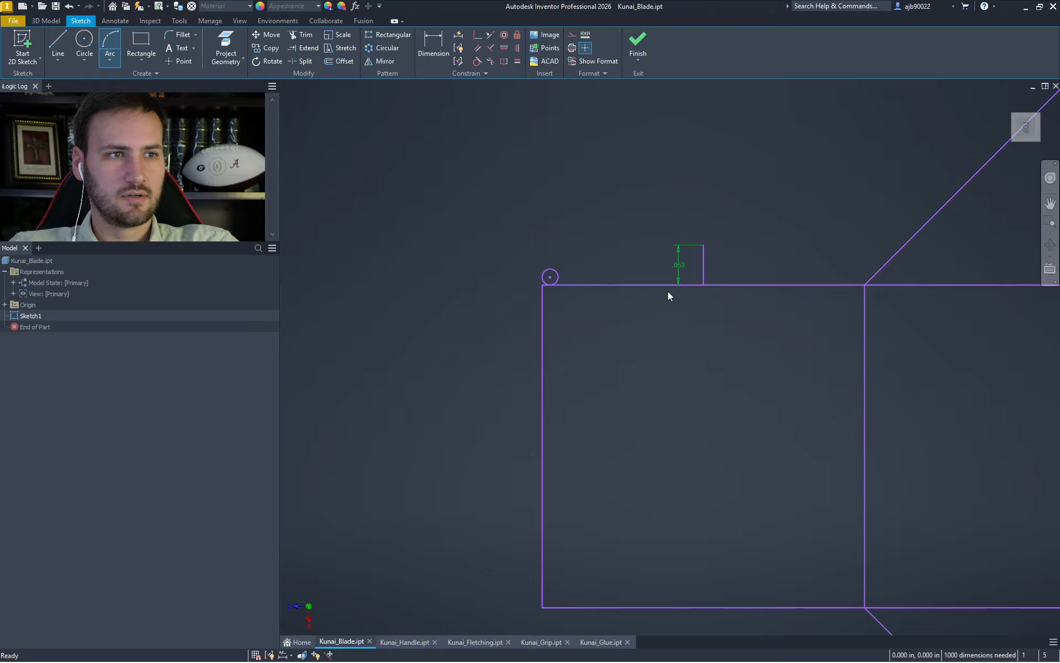
left_click(112, 38)
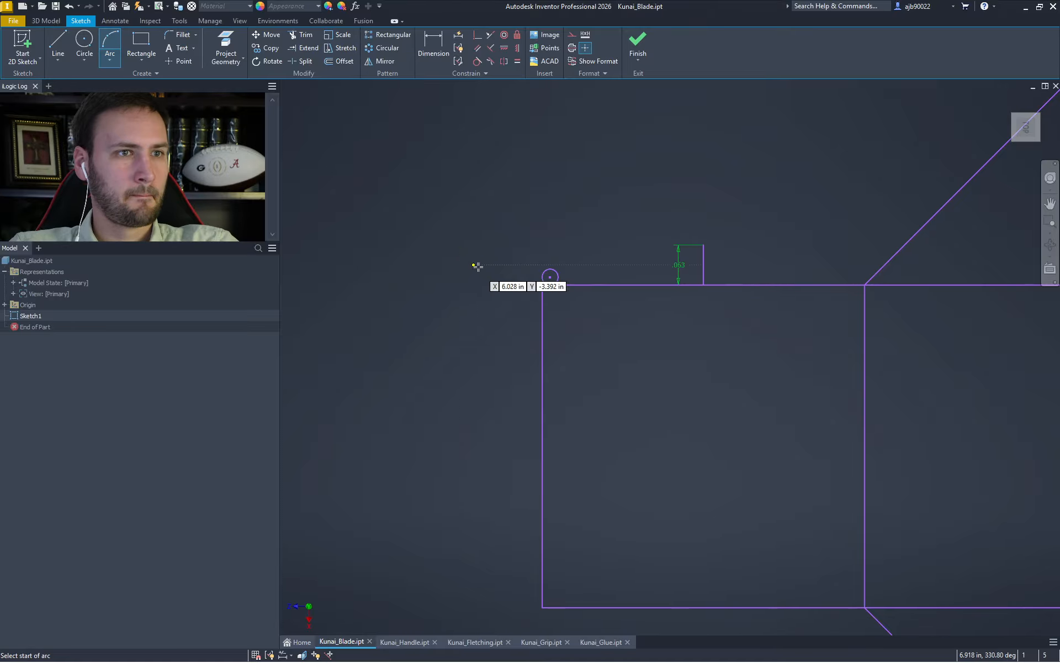
left_click(552, 284)
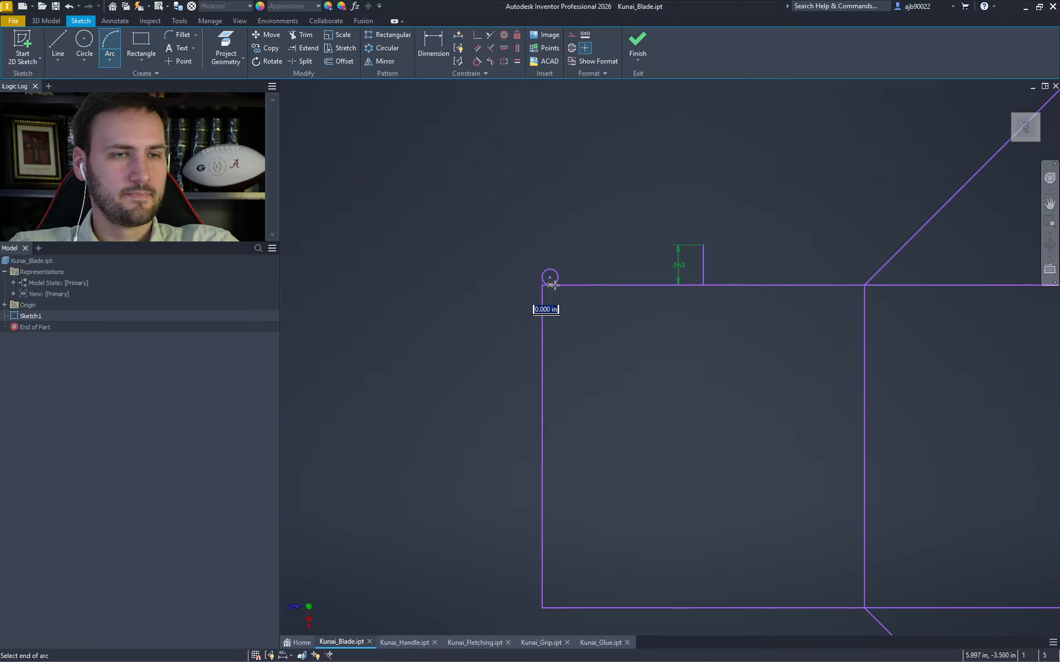
left_click(865, 285)
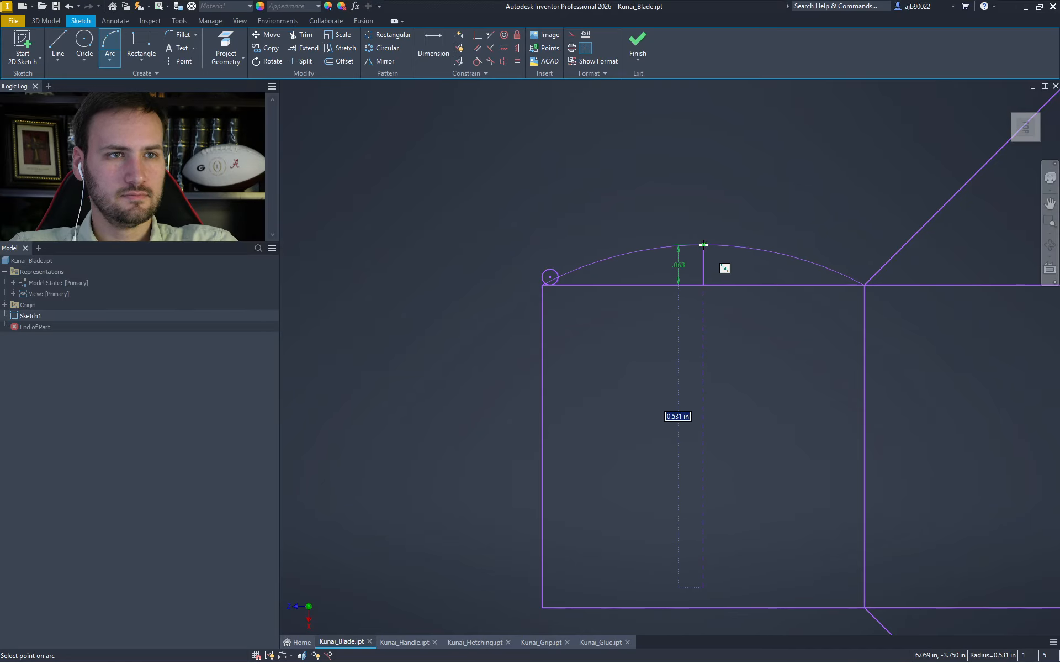
key("Escape")
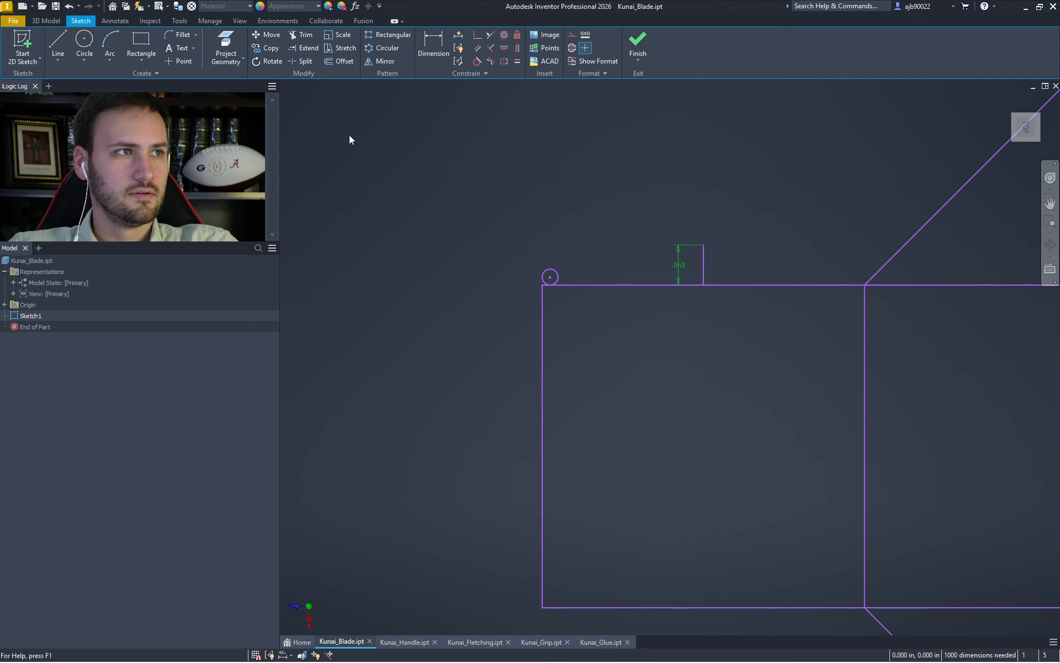
Draw a vertical line from the corner circle's centre to its top, and a 0.025 in vertical line upward from there
left_click_drag(582, 224, 493, 283)
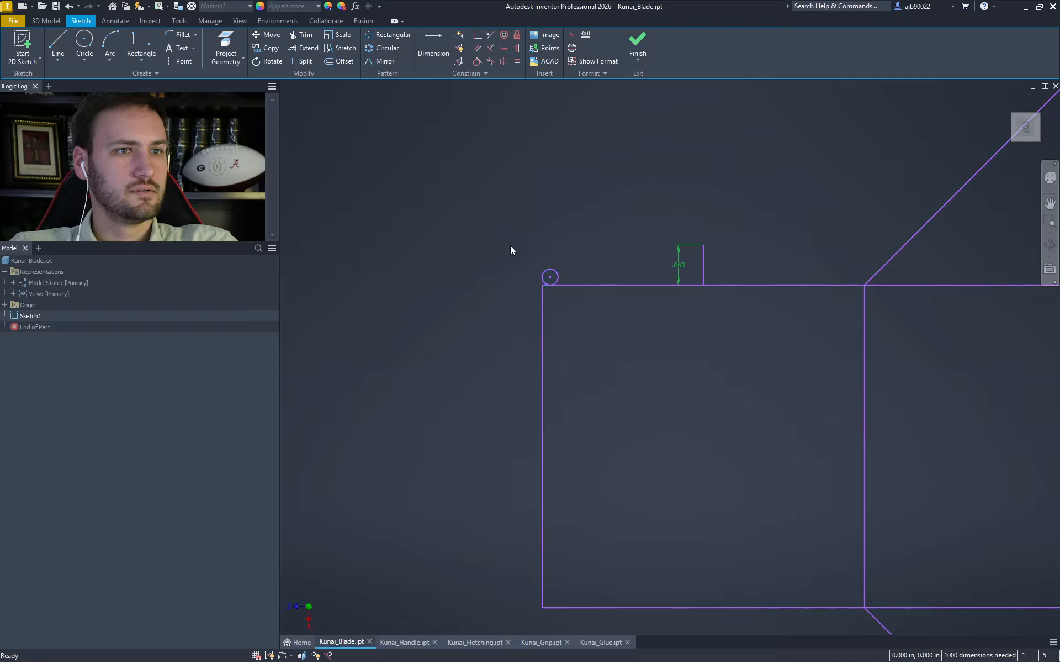
key("l")
left_click(550, 273)
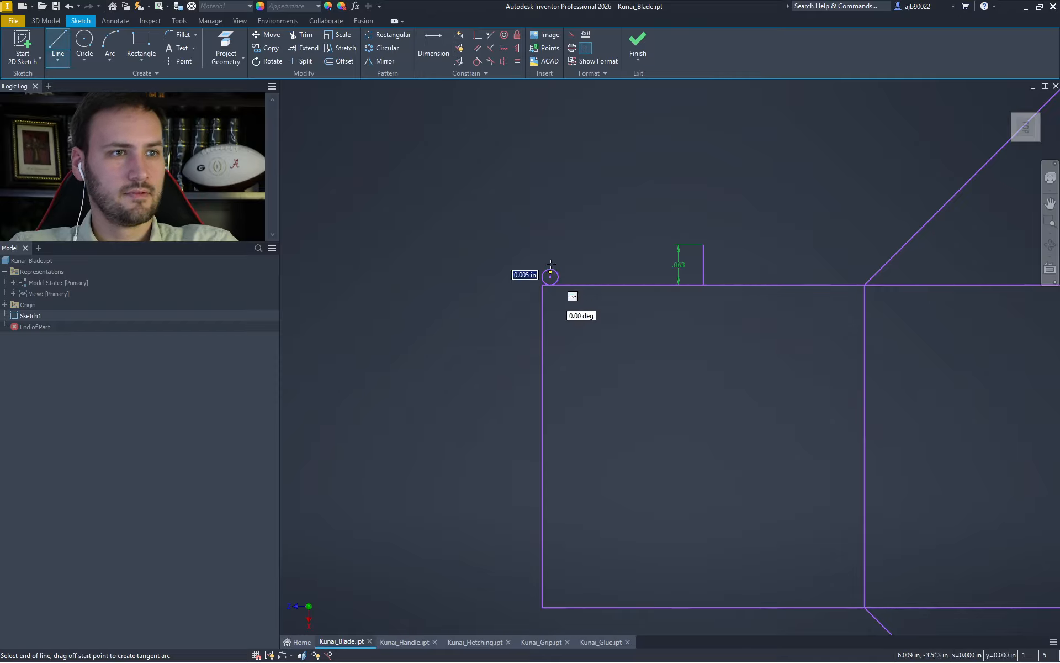
key("Escape")
key("x")
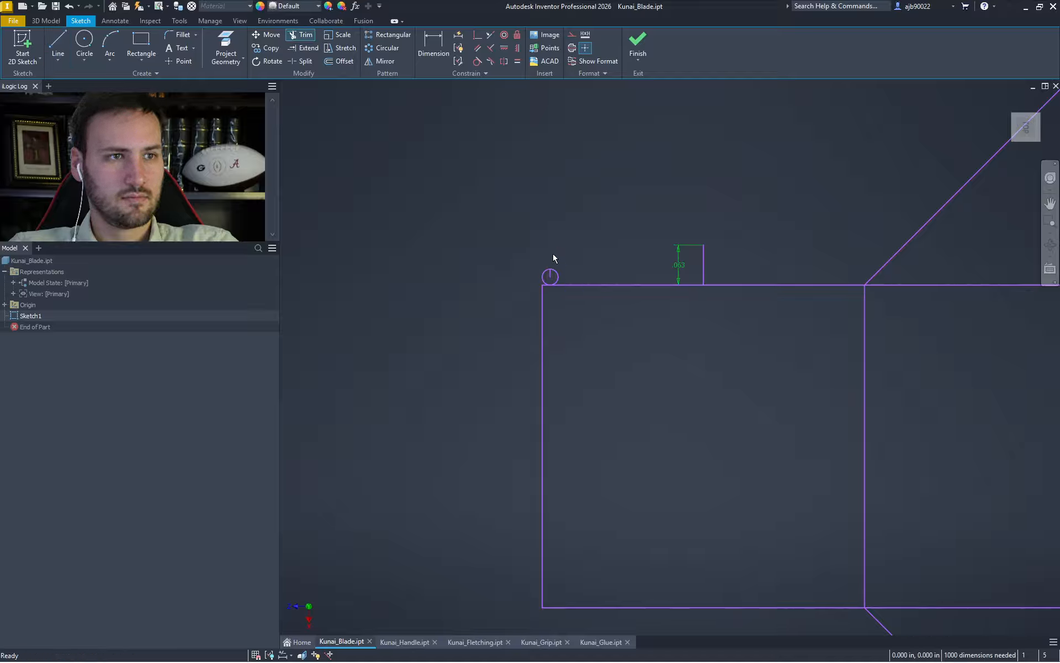
key("l")
left_click(550, 256)
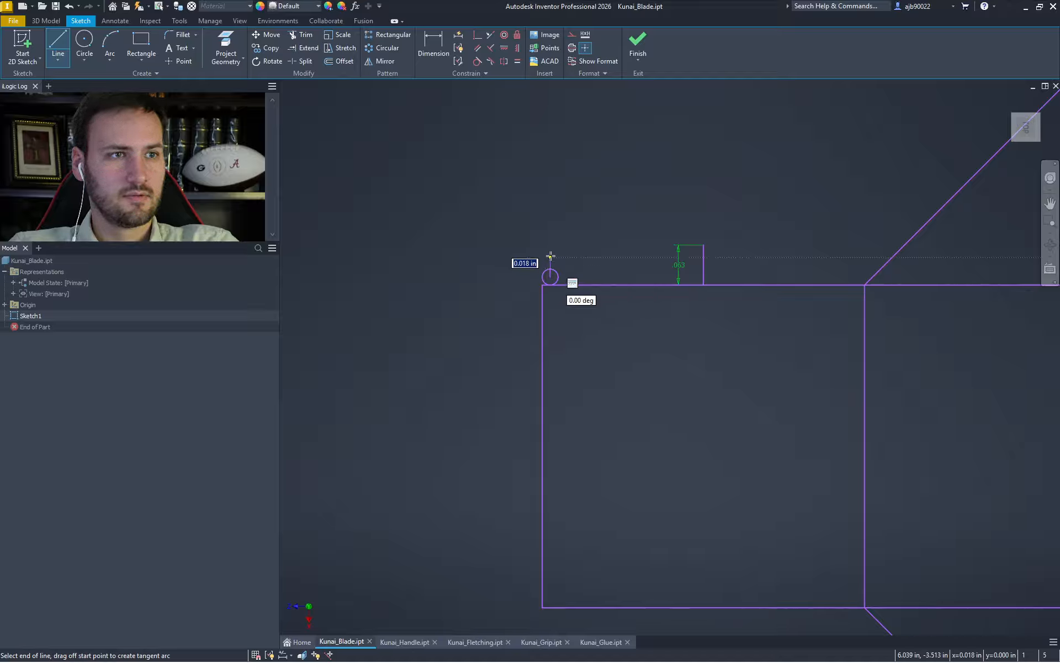
type(".025")
key("Return")
key("Escape")
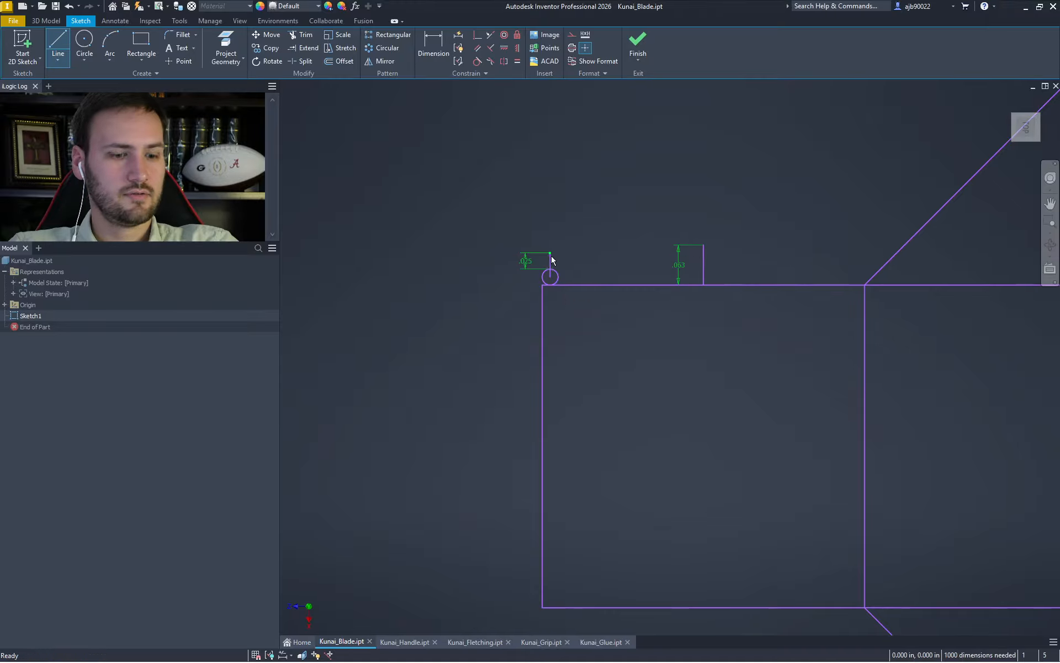
Draw a second circle centred on the 0.025 in line's midpoint and passing through its ends, directly above the corner circle
key("c")
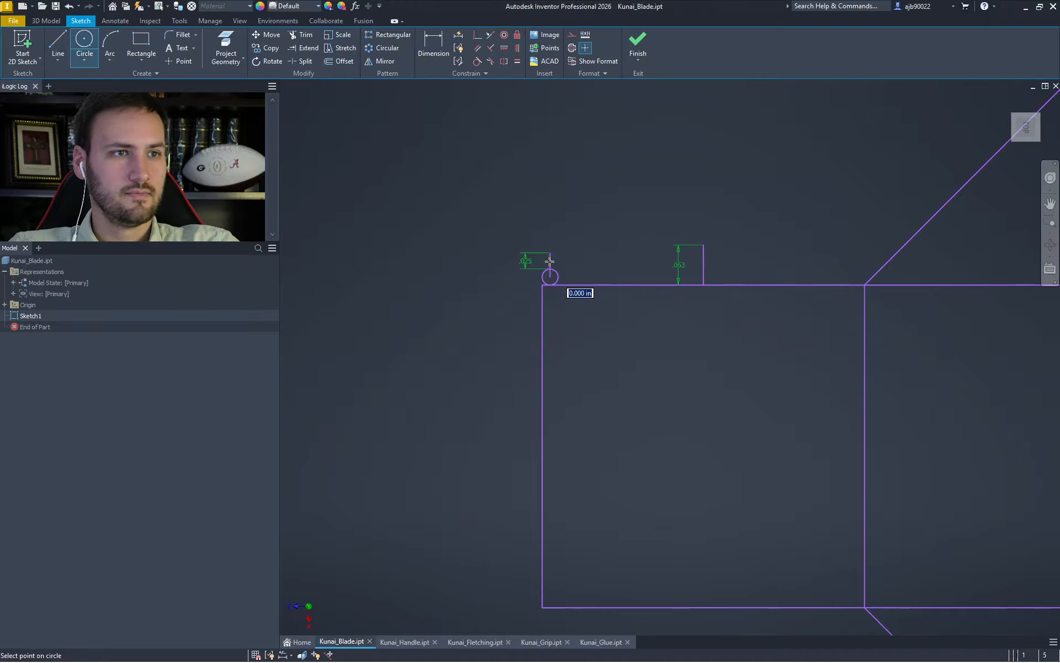
left_click(551, 261)
key("Return")
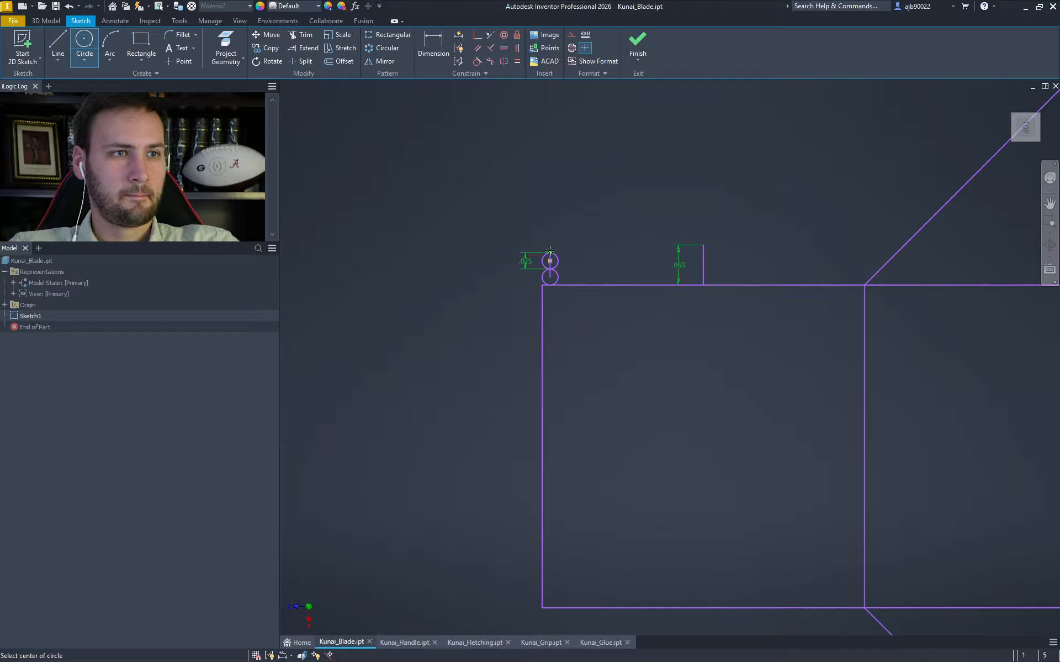
key("Escape")
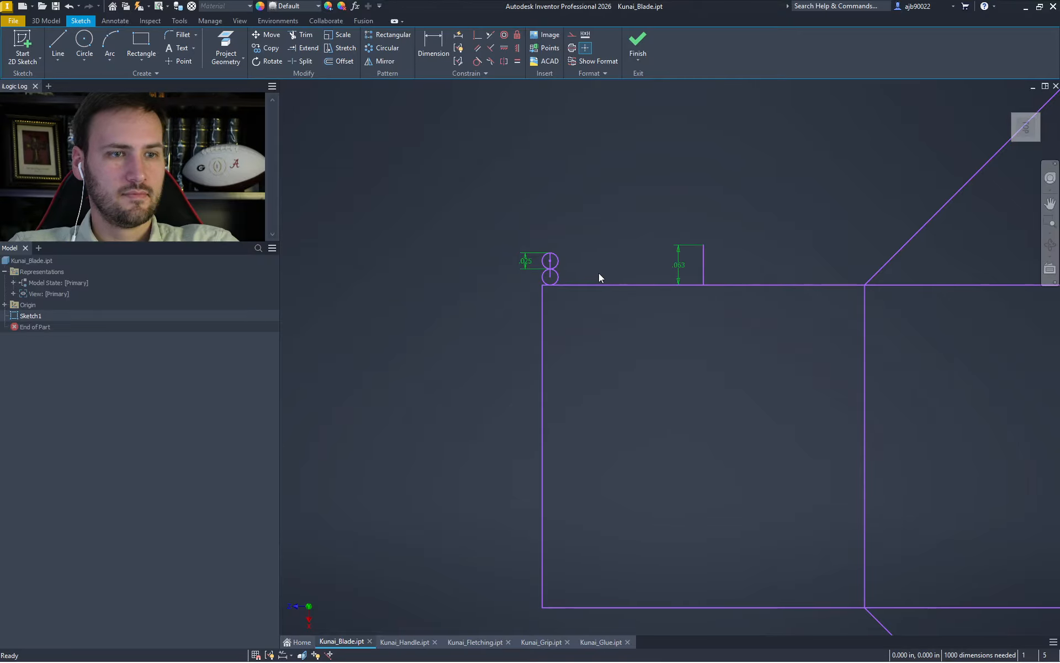
Add a 0.025 in vertical line above the second circle and draw a third stacked circle centred on its midpoint
key("l")
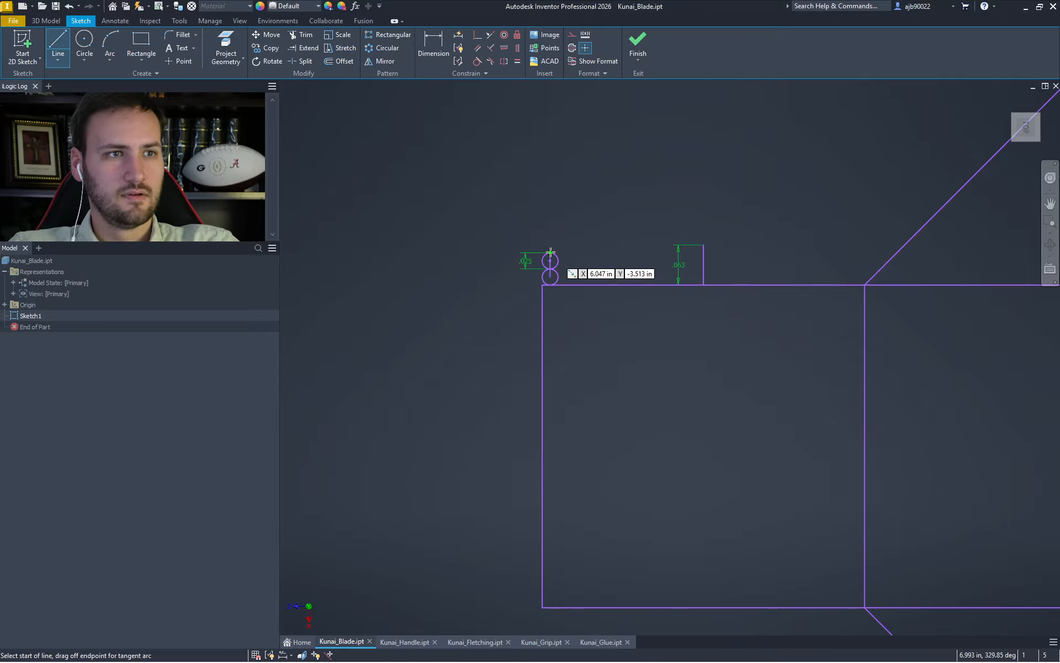
left_click(551, 252)
type(".02")
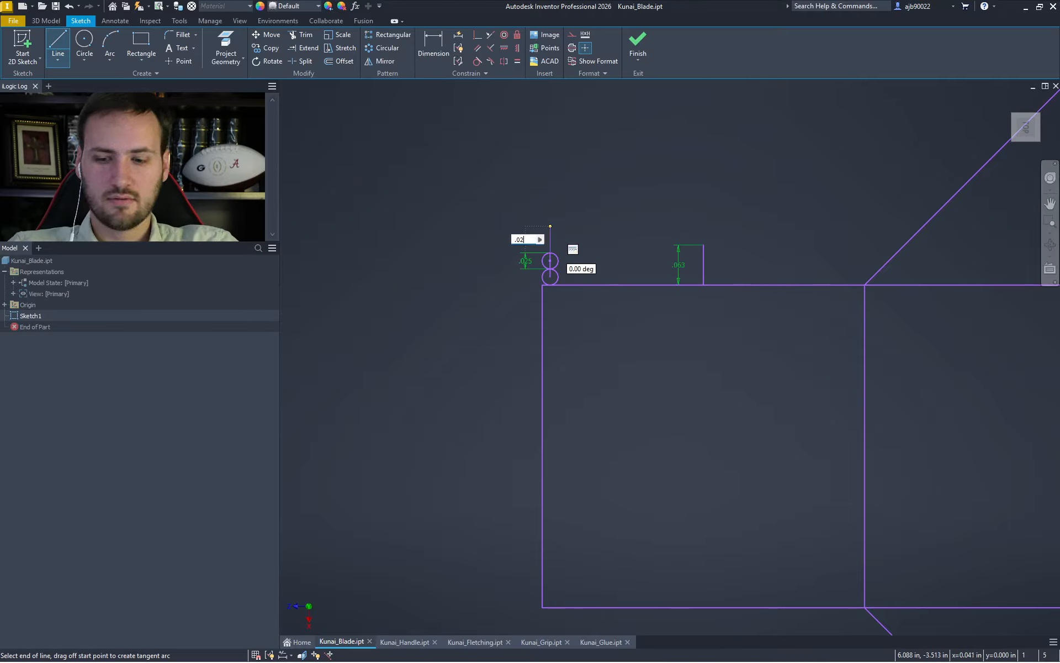
type("5")
key("Return")
key("c")
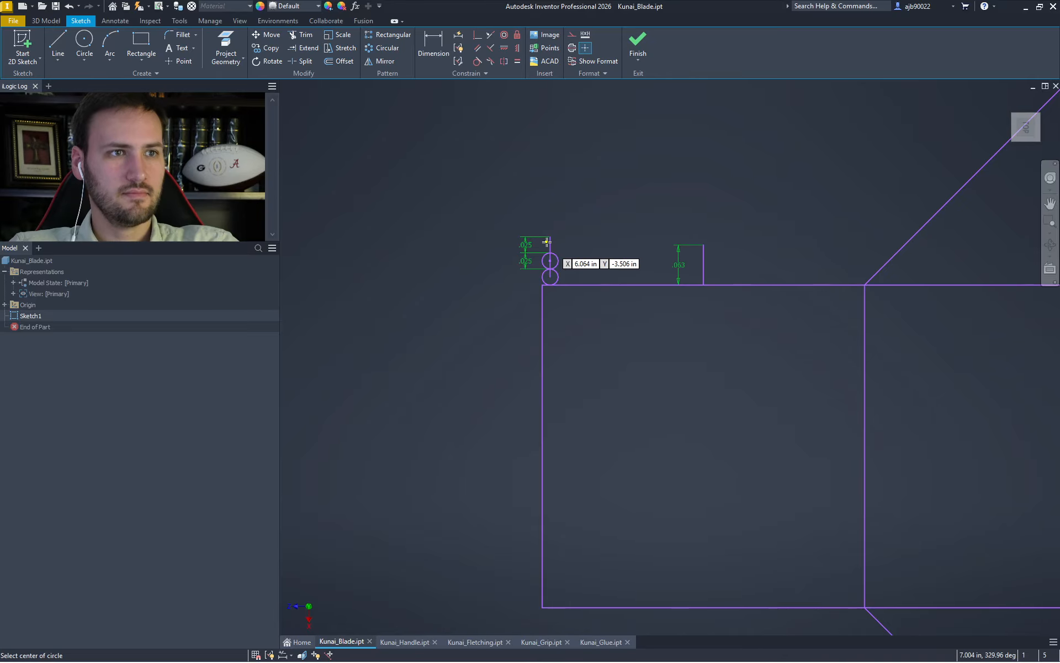
left_click(550, 244)
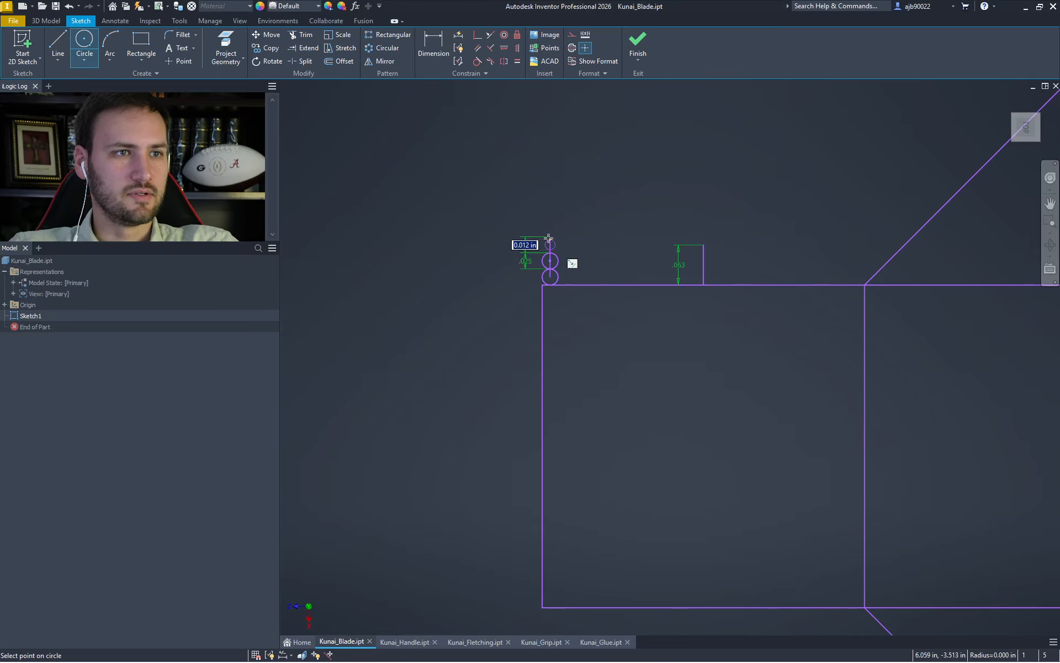
key("Return")
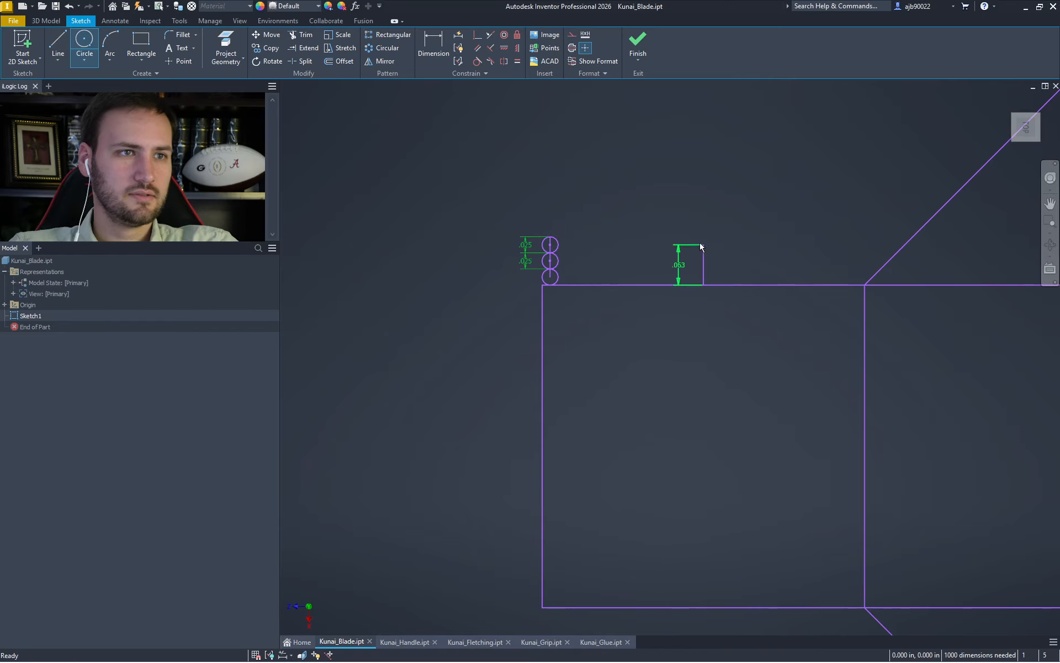
key("Escape")
Delete the dimensioned midpoint line and draw a horizontal line inward from the uppermost circle's centre, past the rectangle's midpoint
left_click_drag(712, 261, 651, 228)
key("Delete")
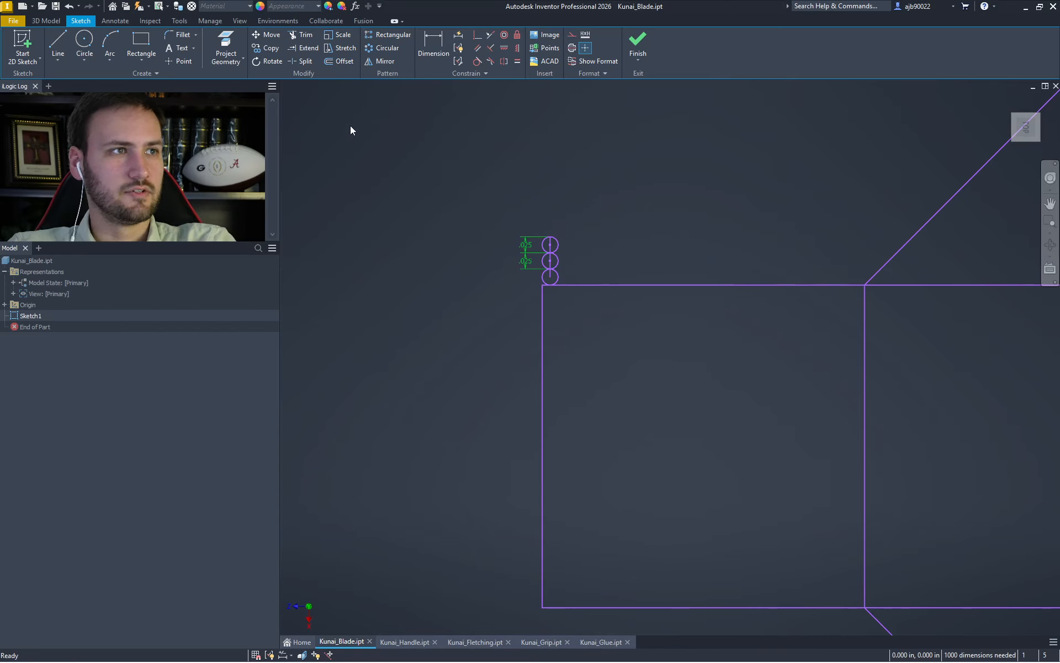
key("l")
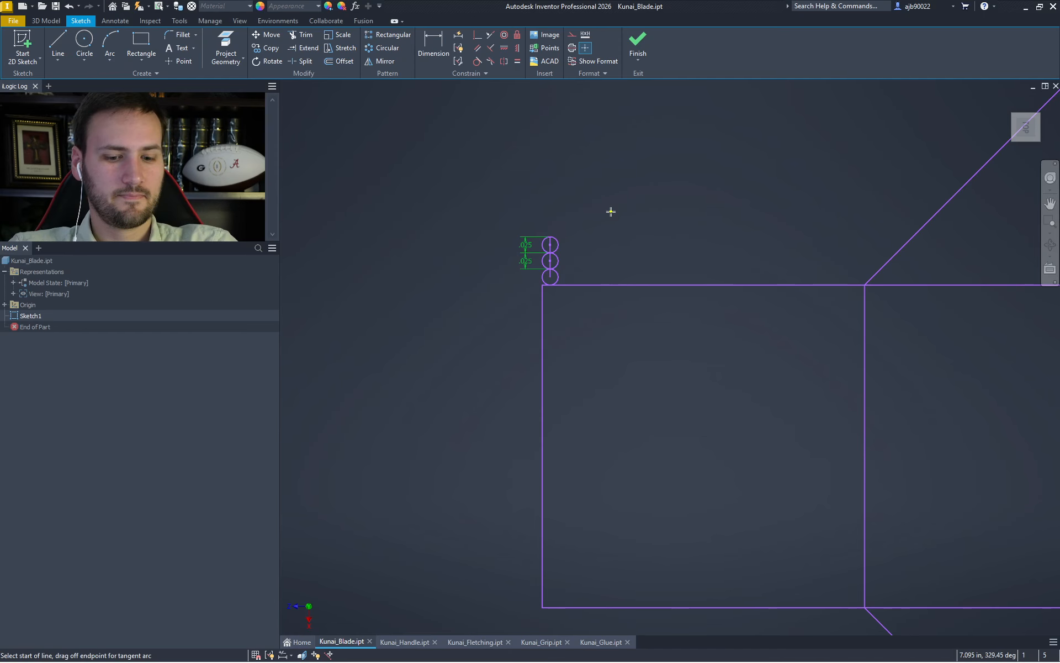
left_click(550, 244)
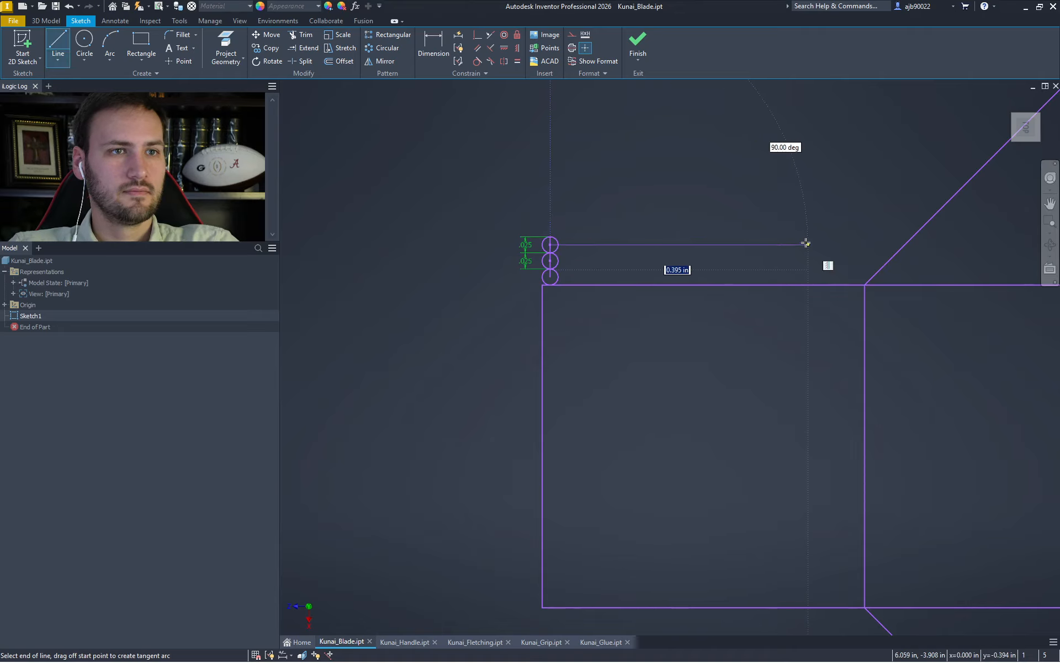
double_click(824, 244)
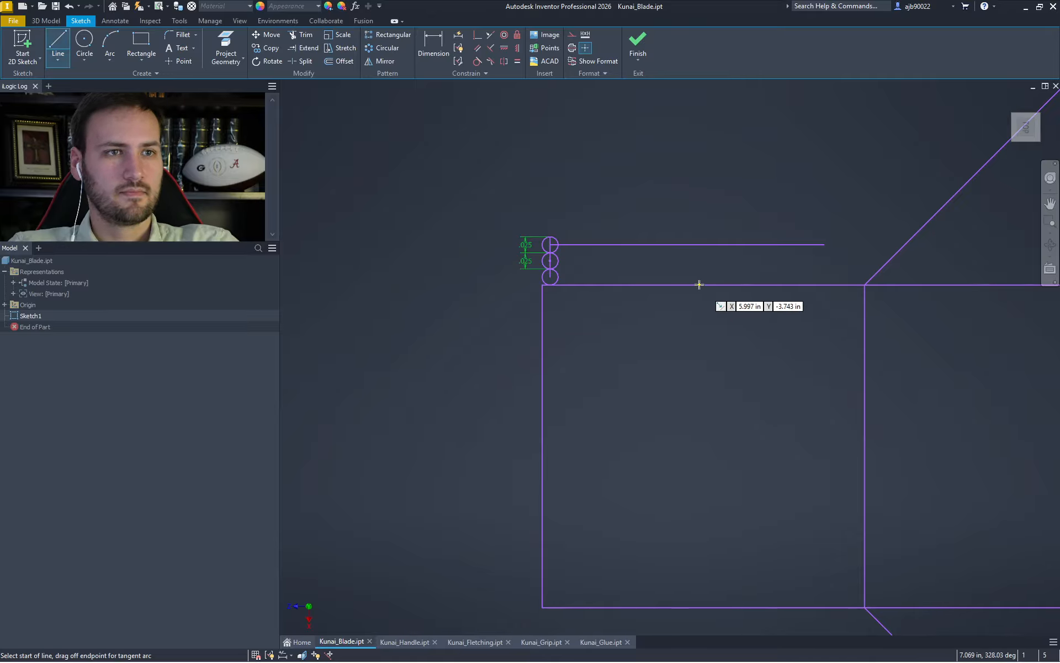
Draw a vertical line upward from the upper edge's midpoint across the horizontal line, and trim both overhangs to form a corner
left_click(703, 285)
double_click(703, 245)
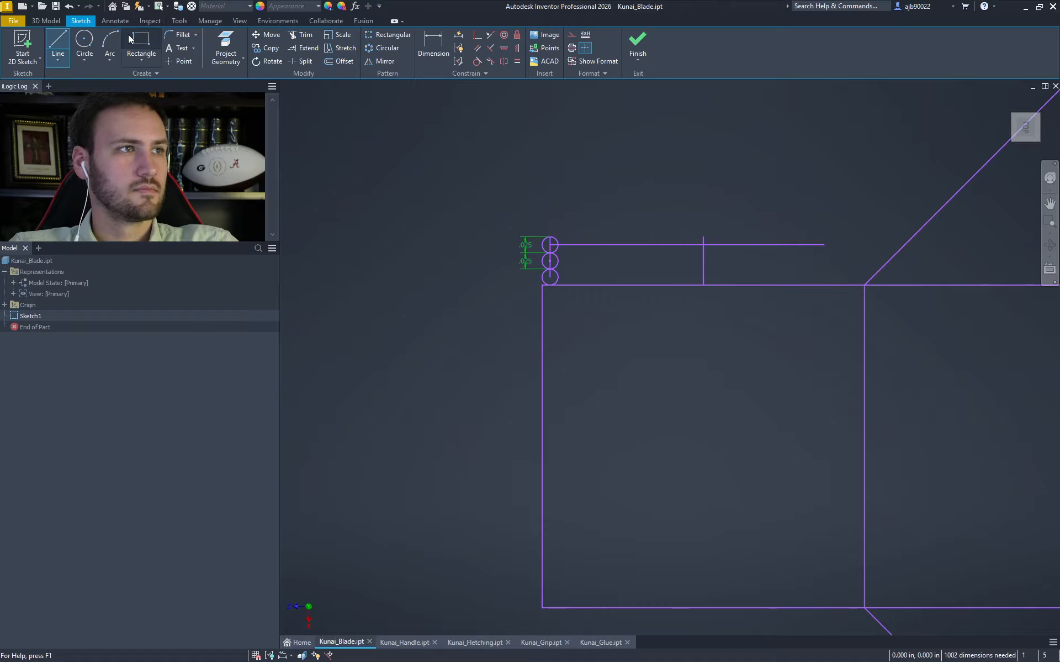
key("Escape")
key("x")
left_click_drag(732, 247, 725, 224)
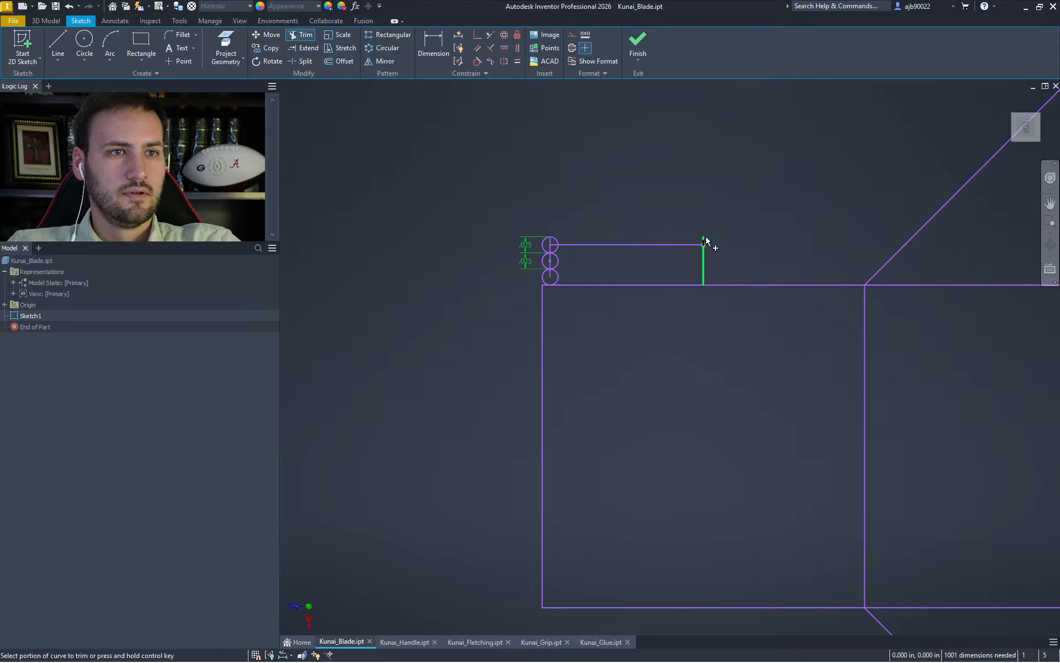
left_click(705, 241)
Draw a horizontal line about 0.61 in long from the lowest circle's centre to beyond the end rectangle's inner corner
key("a")
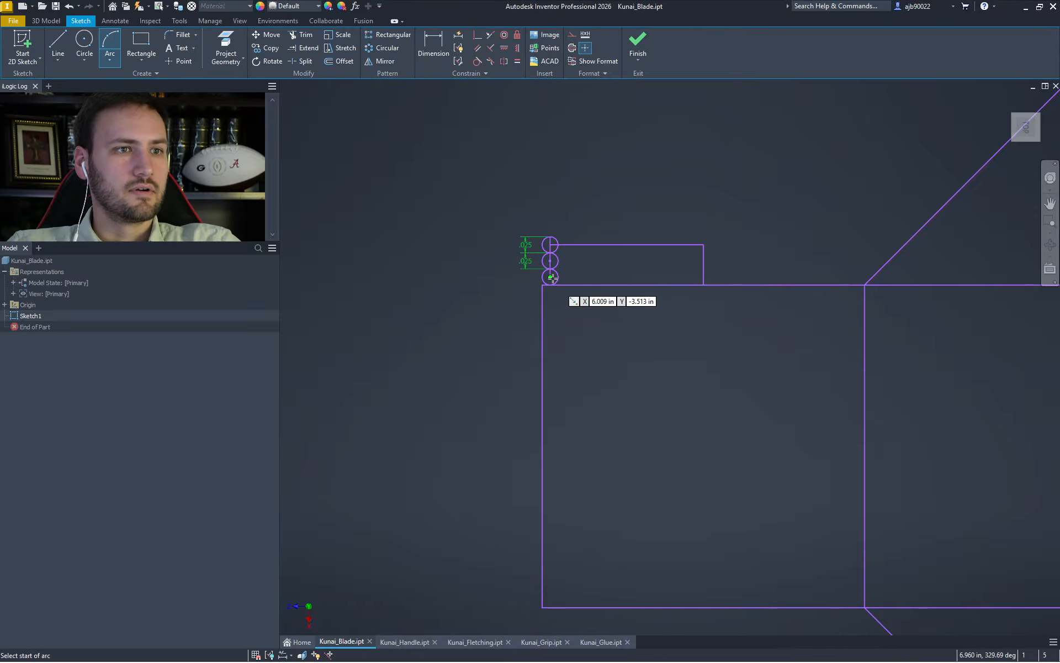
key("l")
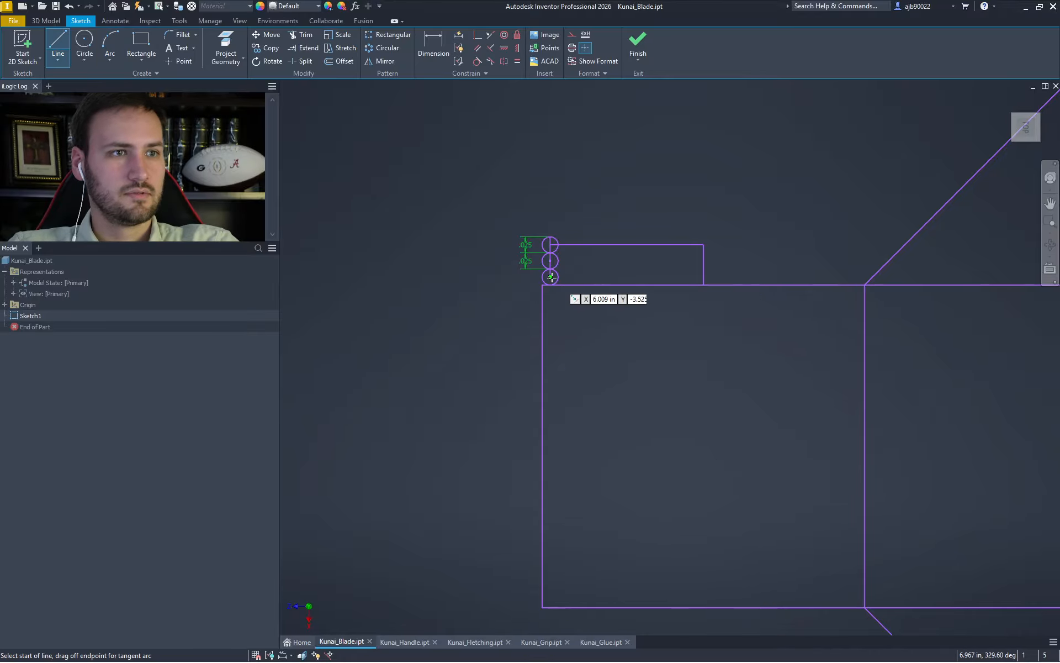
left_click(550, 276)
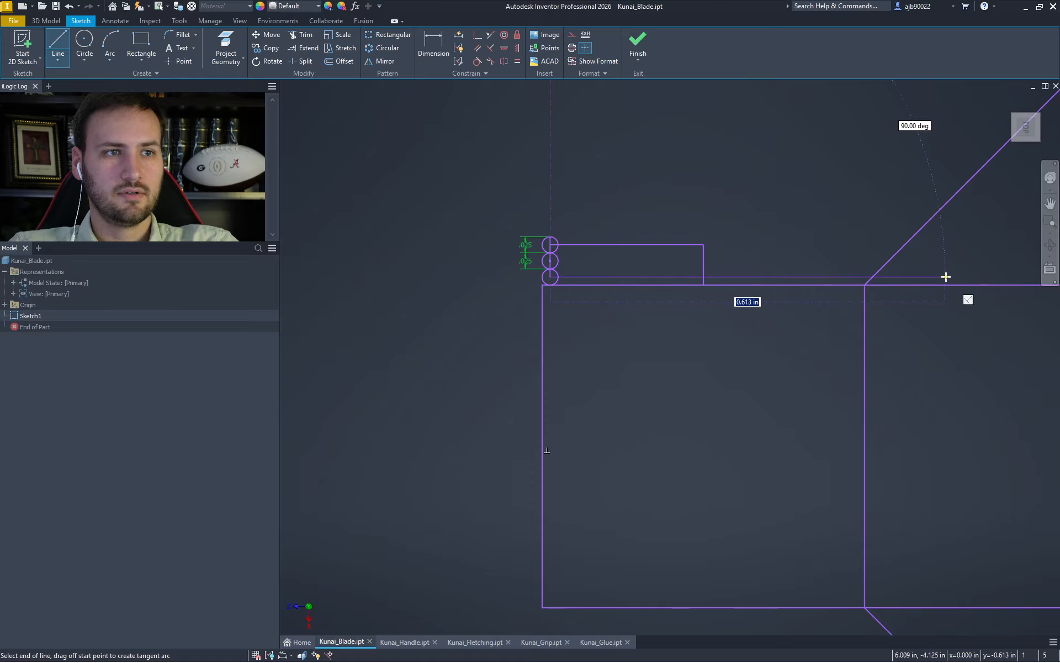
left_click(947, 277)
key("Escape")
Draw a 0.025 in helper line along the upper edge from the inner corner, and a 0.025 in vertical line from its midpoint
key("l")
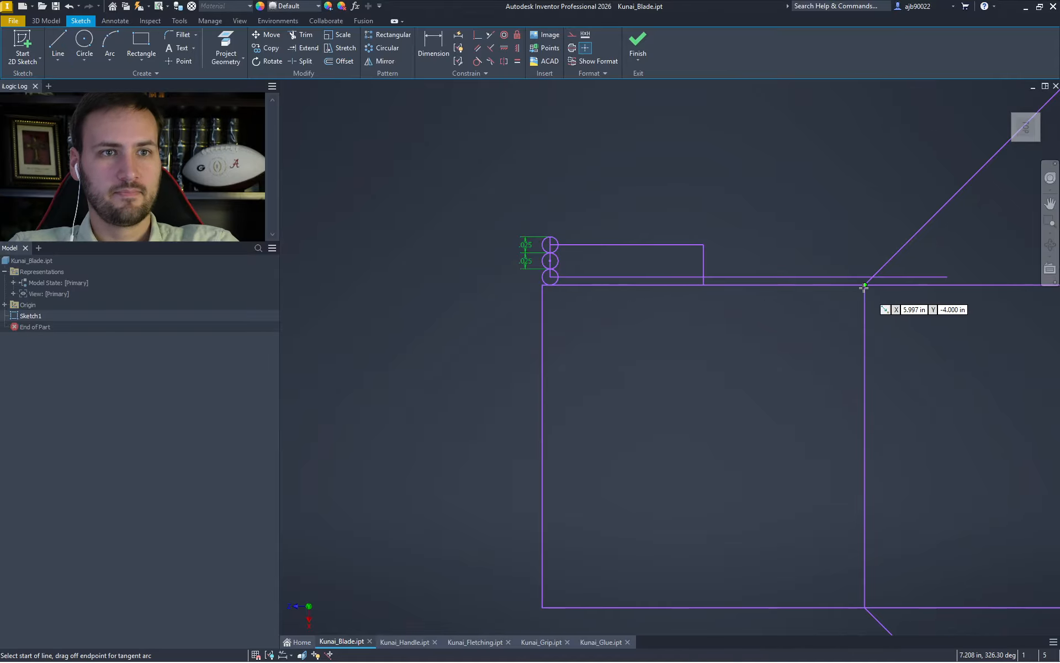
left_click(862, 286)
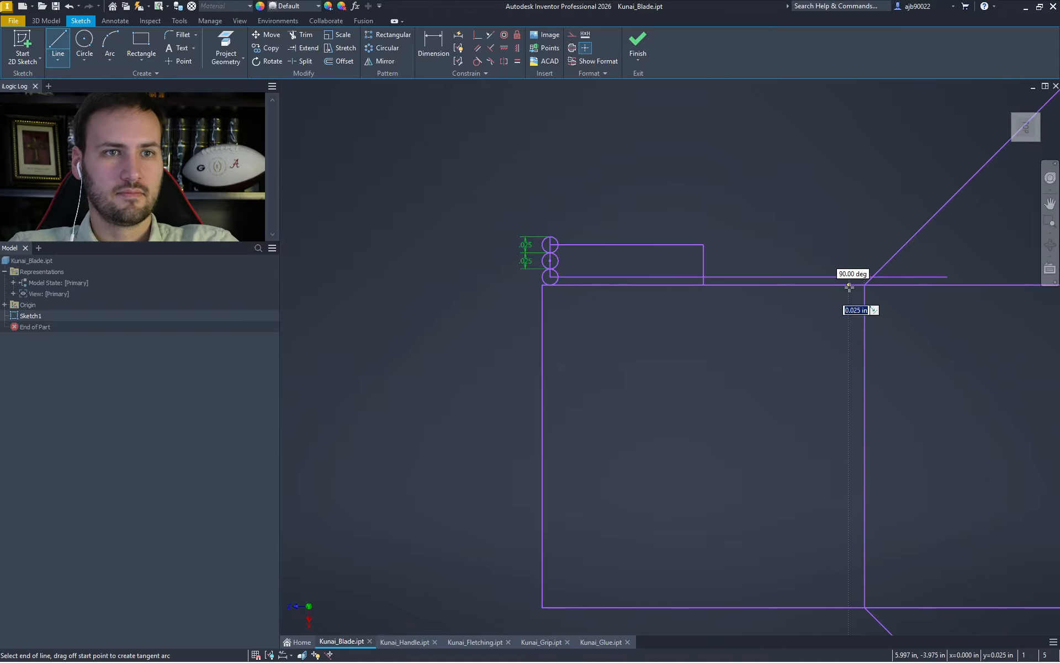
type(".025")
key("Return")
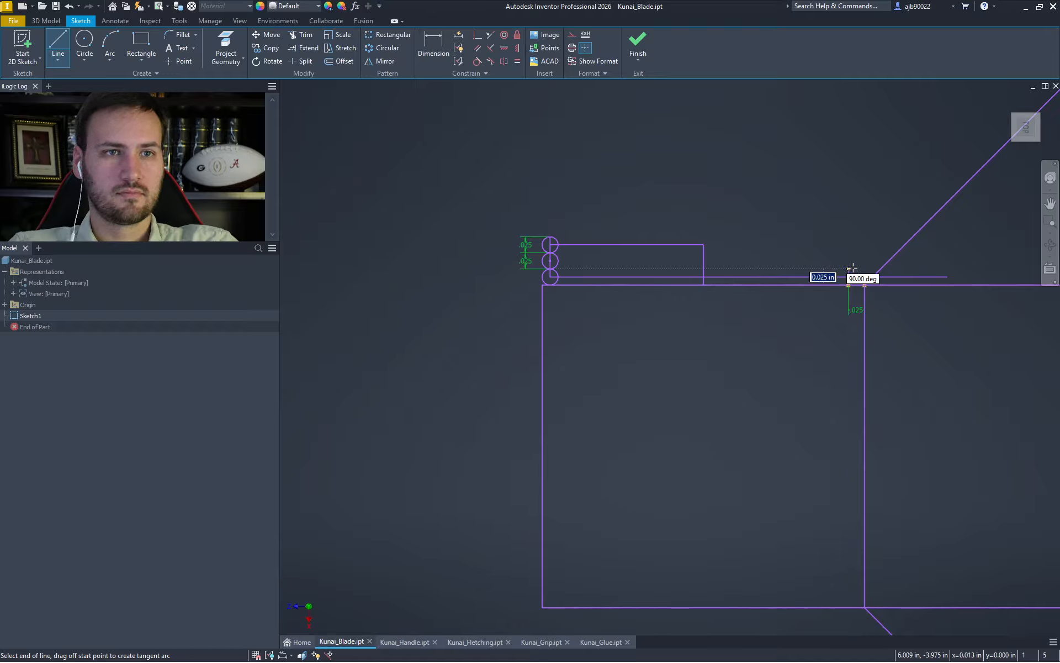
left_click(849, 277)
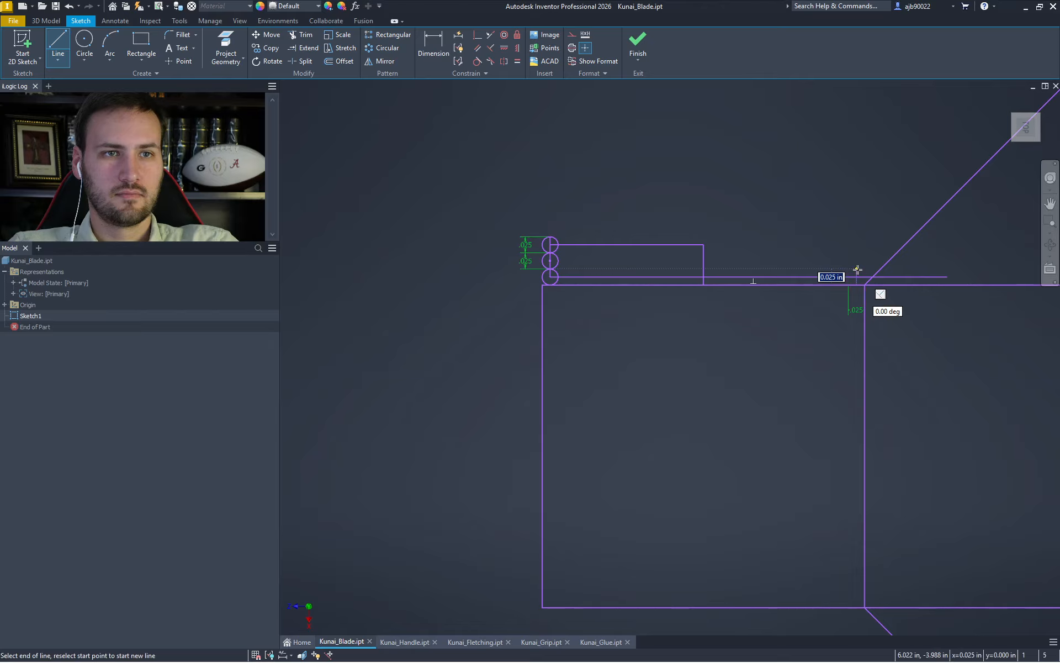
type(".025")
key("Return")
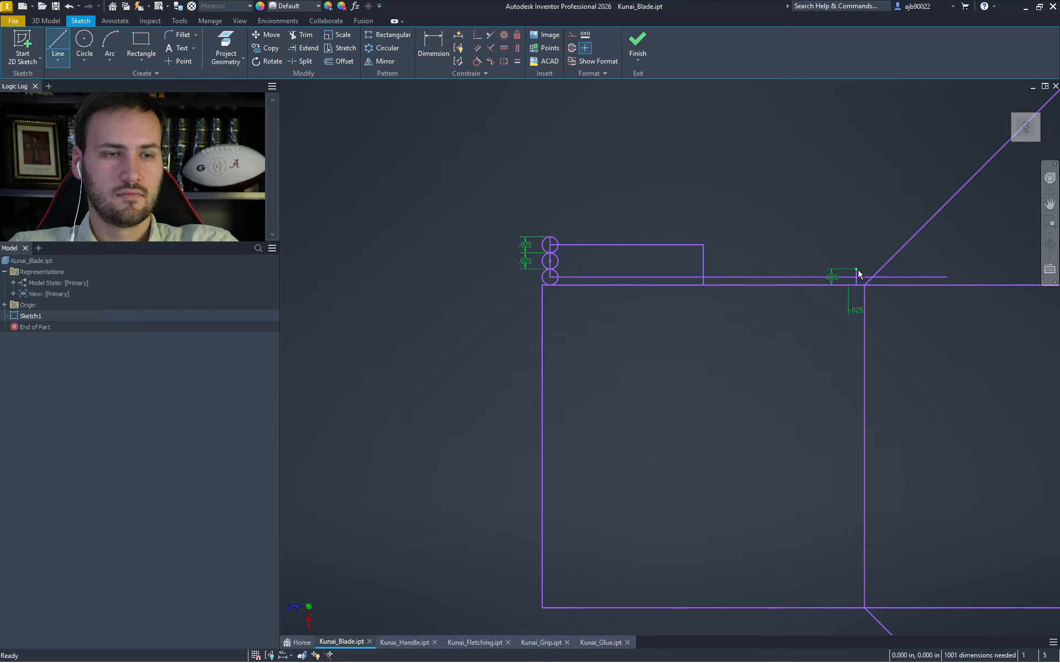
Trim the long horizontal line and the vertical helper line to their intersection, and delete the short edge helper line and helper dimensions
key("x")
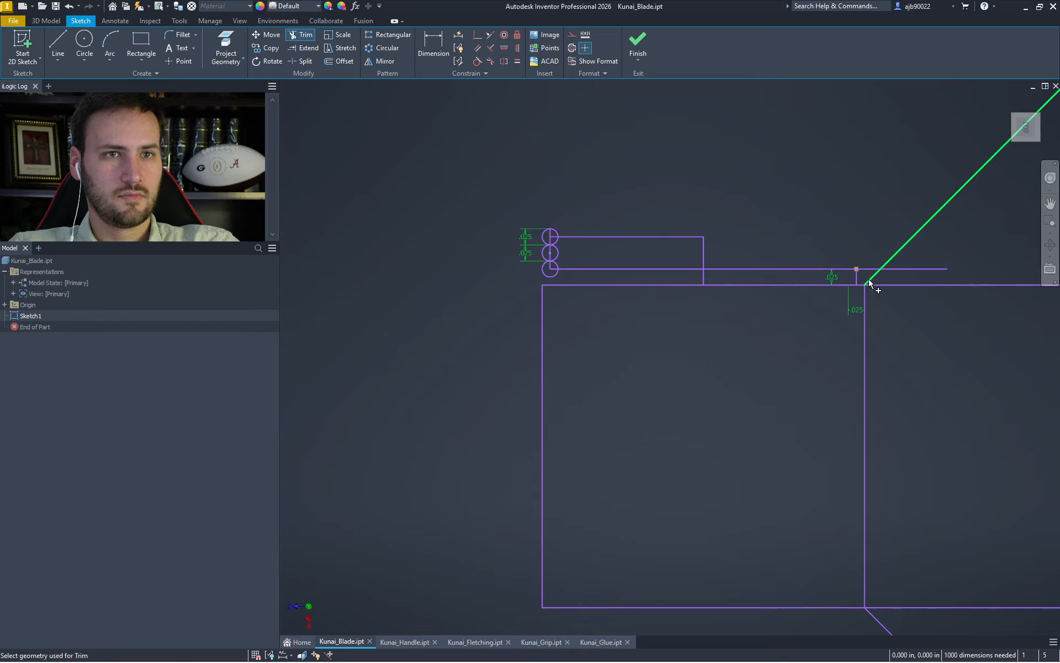
key("ctrl+z")
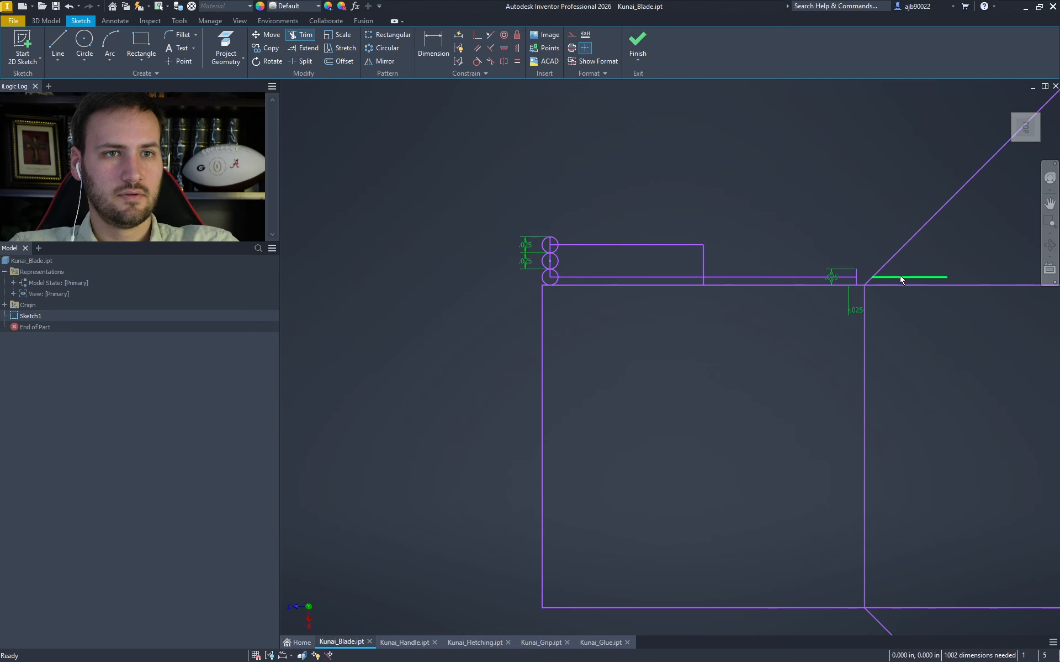
left_click(875, 278)
left_click_drag(798, 249, 866, 322)
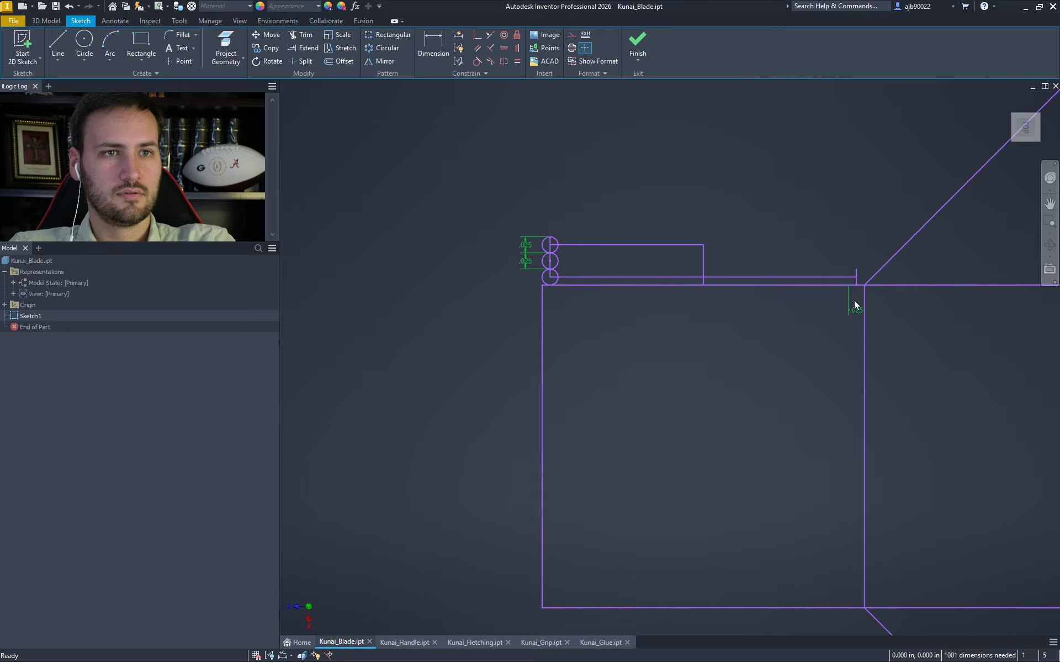
left_click_drag(832, 273, 890, 310)
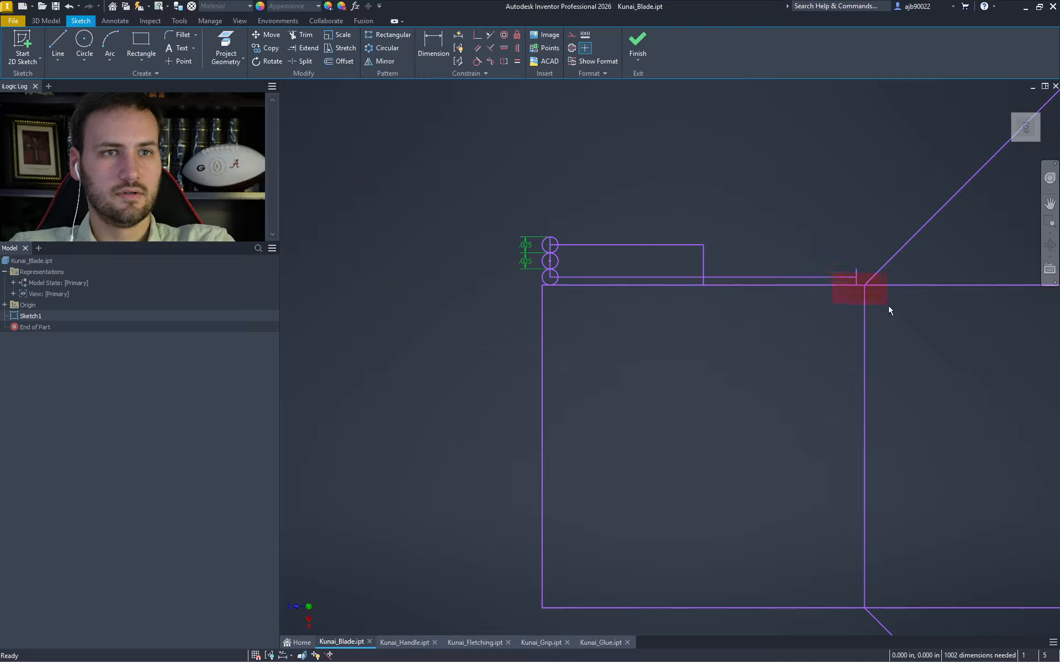
left_click(856, 274)
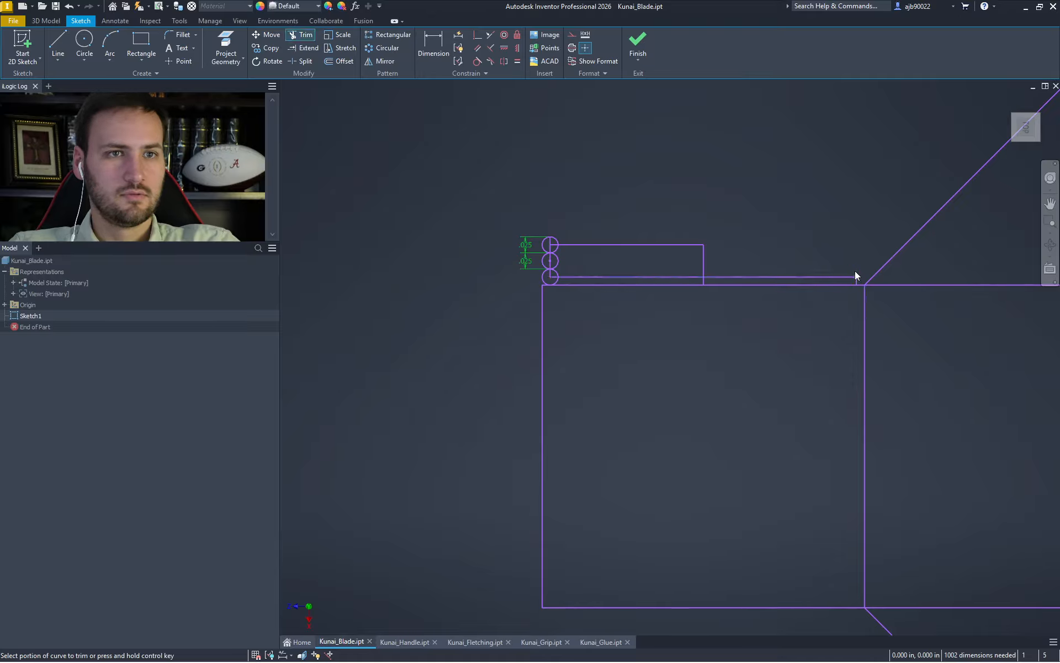
Draw a circle centred on the long horizontal line's inner end, with its edge on the rectangle's upper edge
key("c")
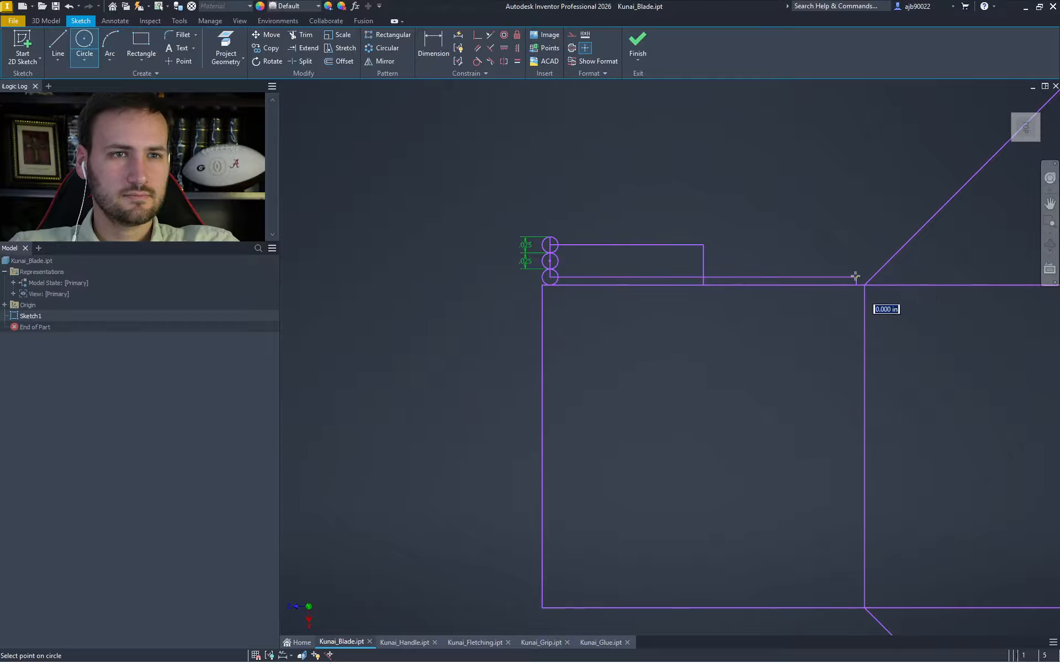
left_click(856, 277)
left_click(856, 285)
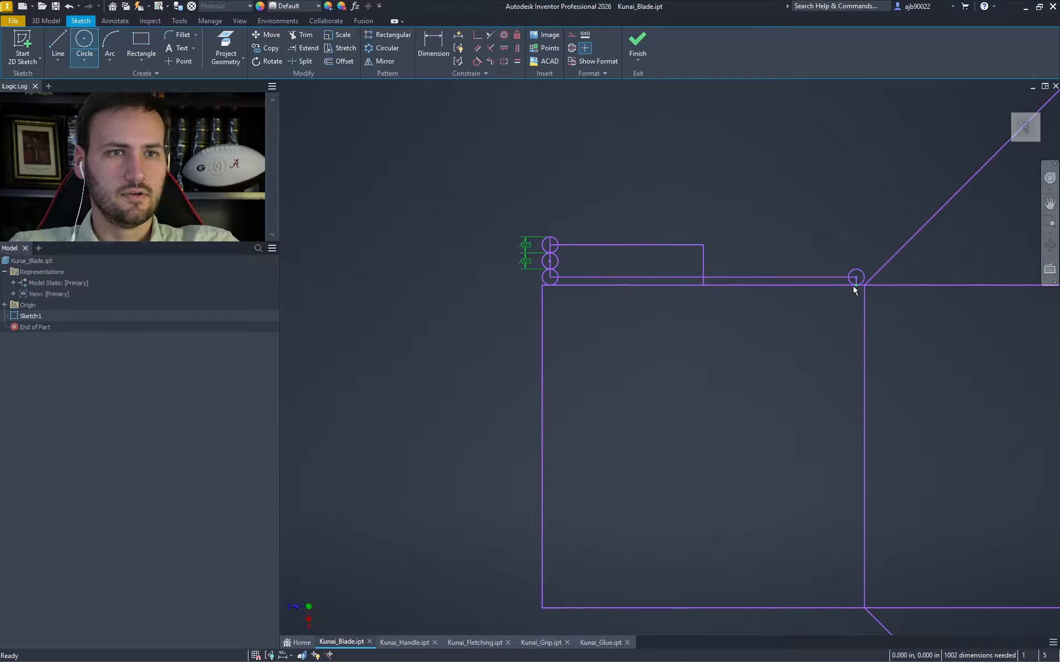
key("Escape")
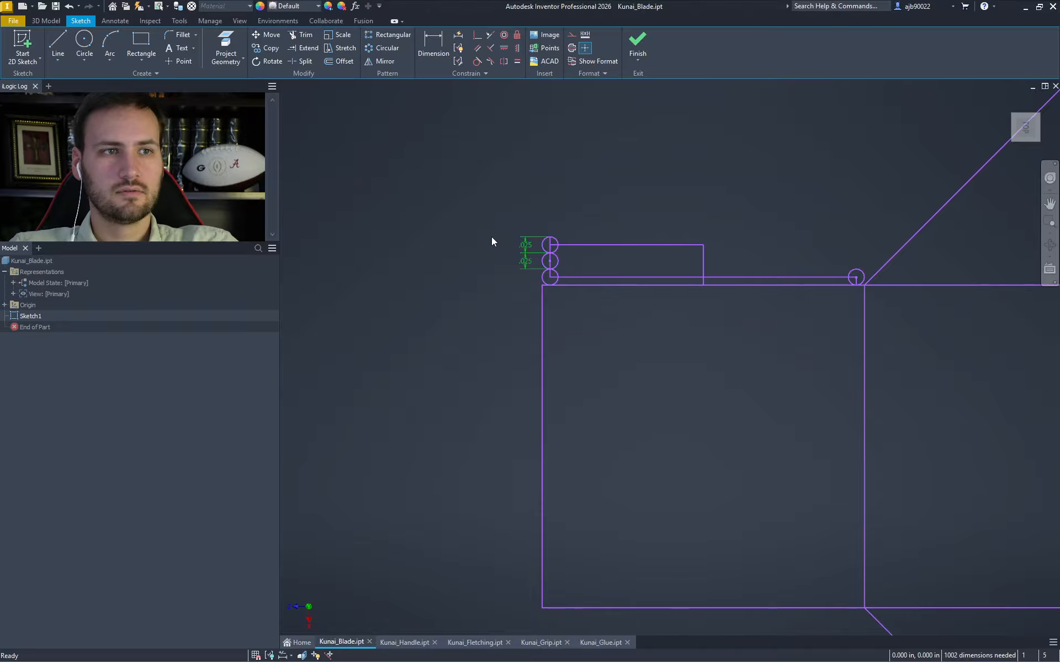
Draw an arc from the lowest stacked circle's centre to the inner-end circle's centre, peaking at the inner end of the upper horizontal line
left_click(110, 47)
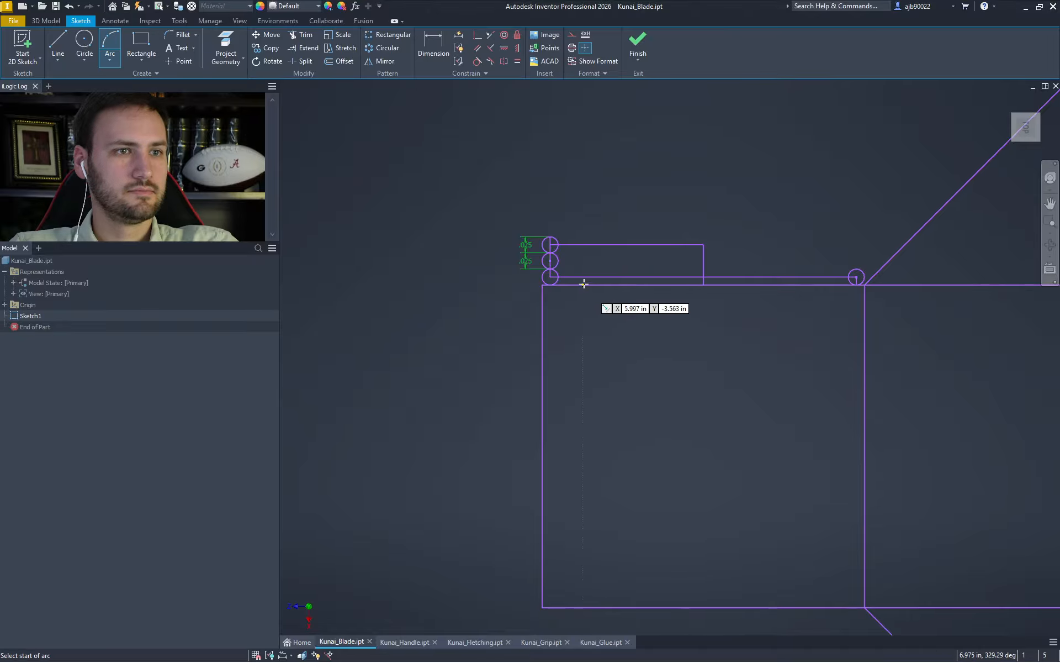
left_click(551, 277)
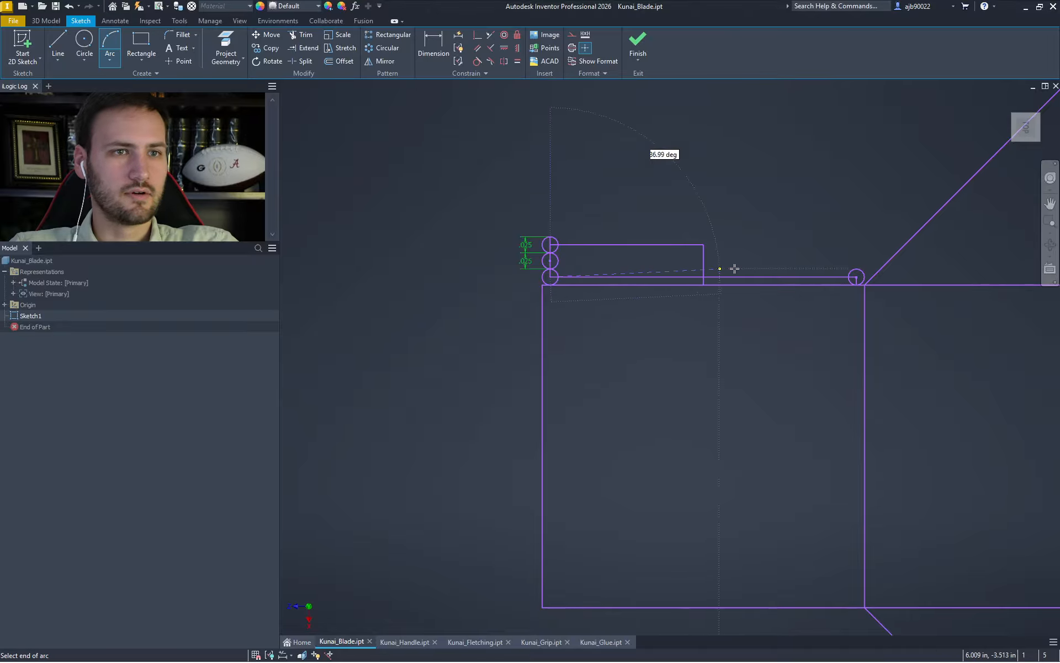
left_click(856, 277)
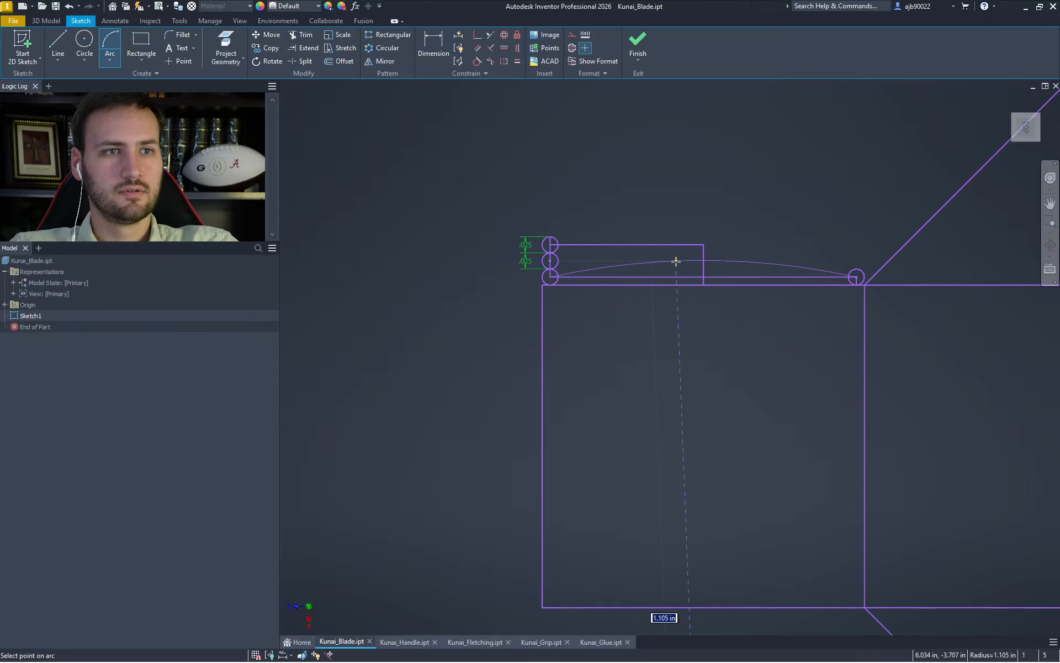
left_click(703, 244)
key("Escape")
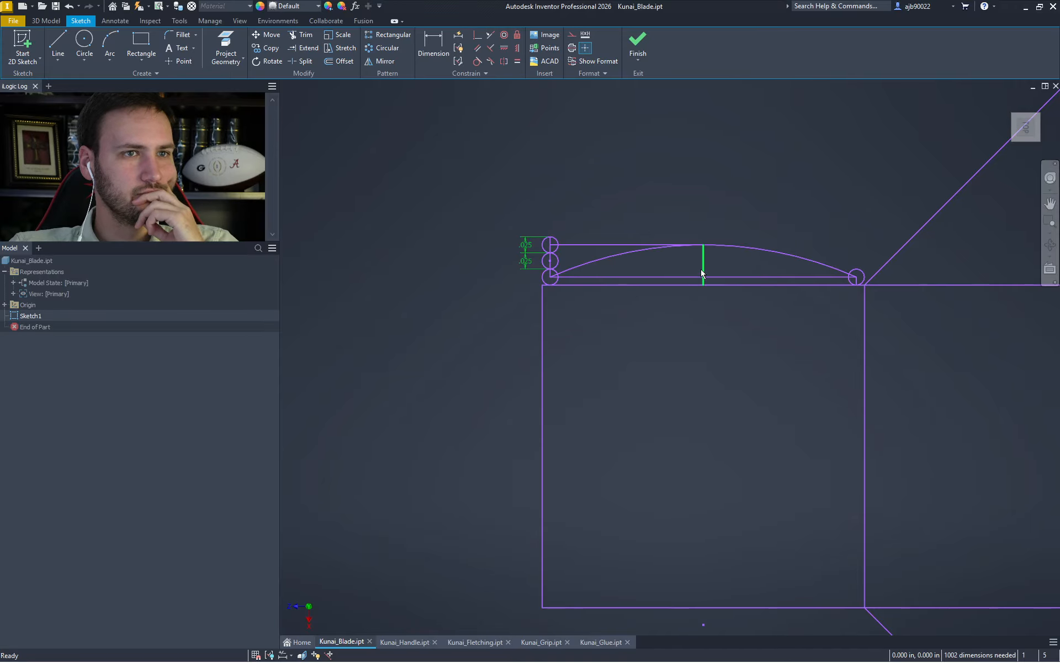
Create a rectangular pattern of the lowest stacked circle along the long horizontal line, with 10 instances spaced 0.025 in
left_click(550, 277)
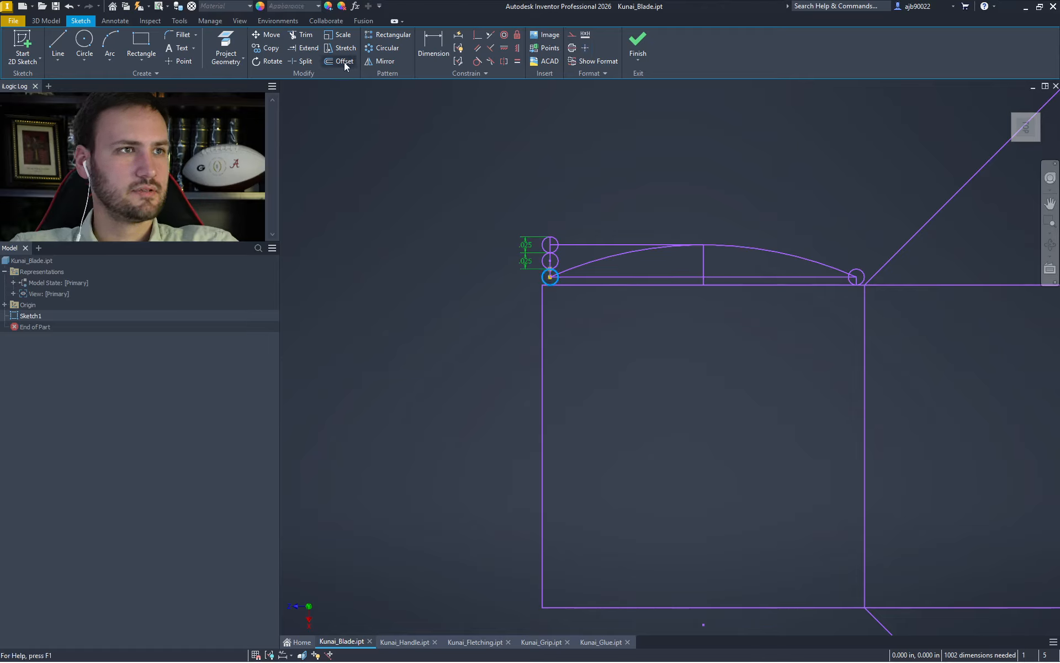
left_click(385, 34)
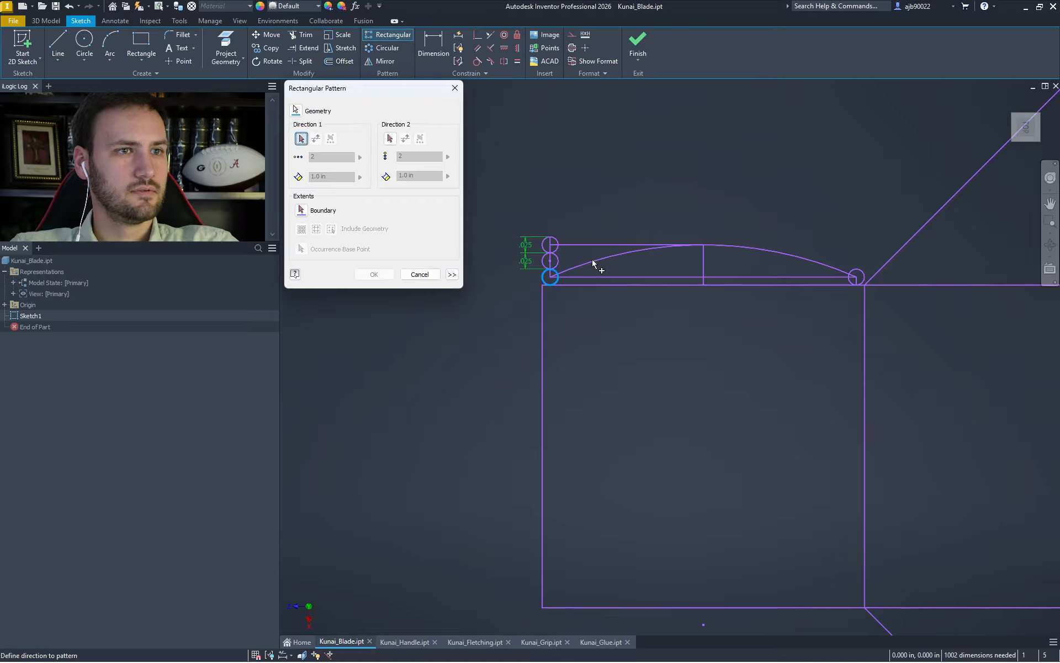
left_click(590, 278)
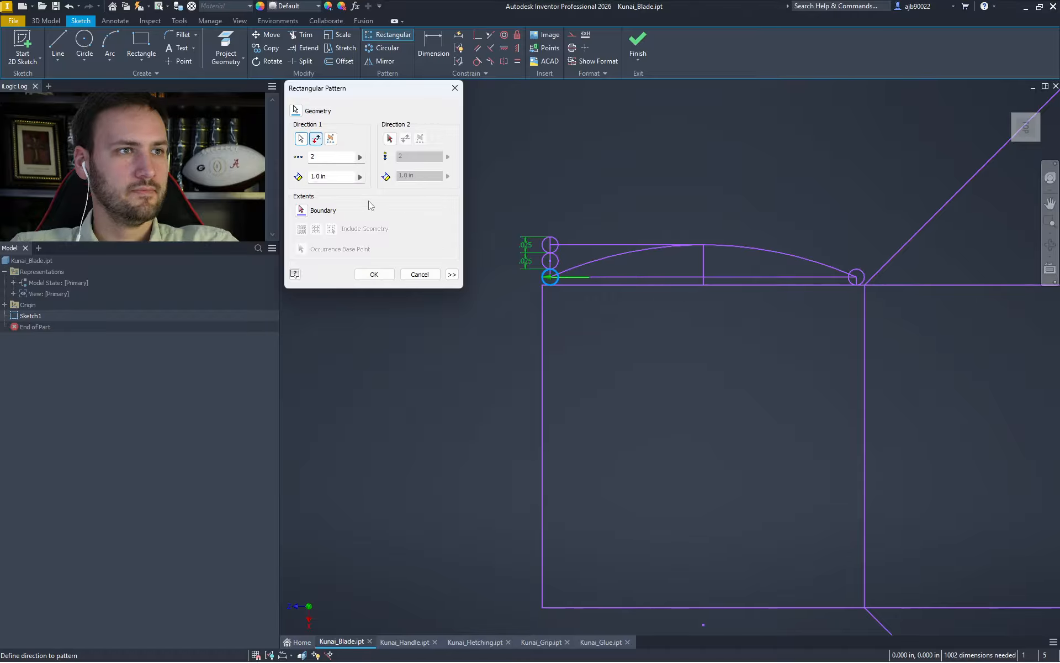
left_click(326, 176)
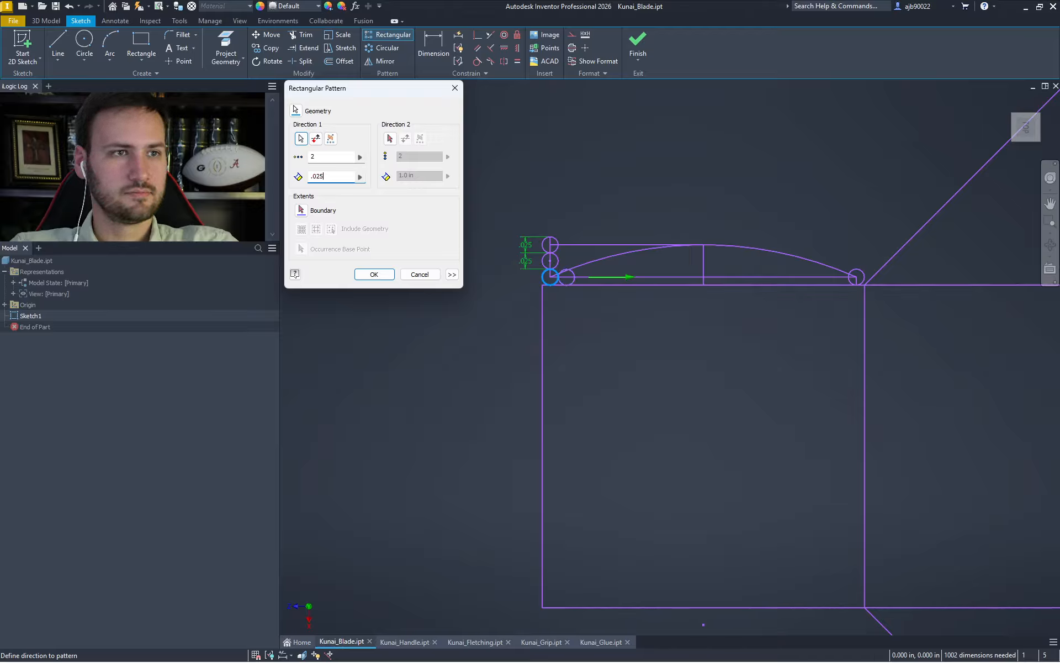
left_click(322, 159)
type("10")
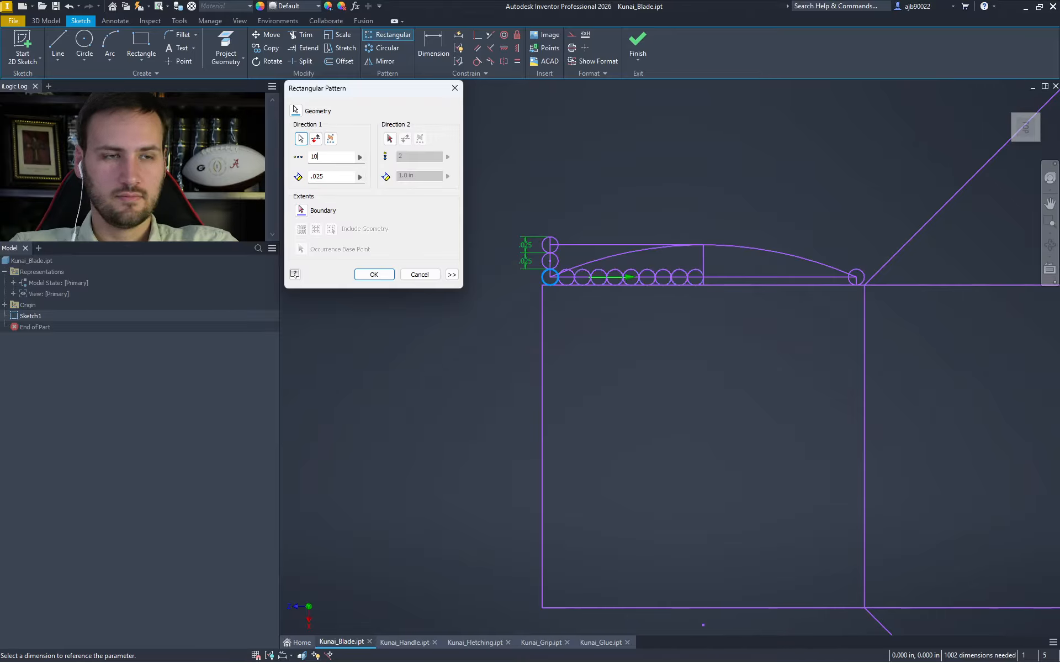
key("Return")
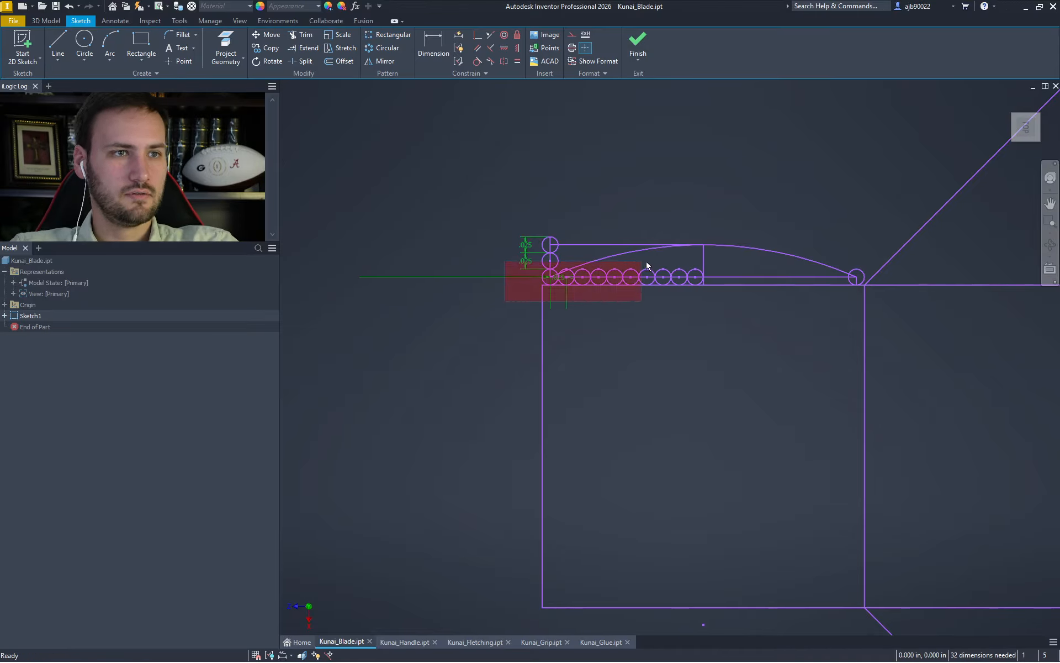
left_click_drag(703, 271, 701, 267)
left_click(381, 61)
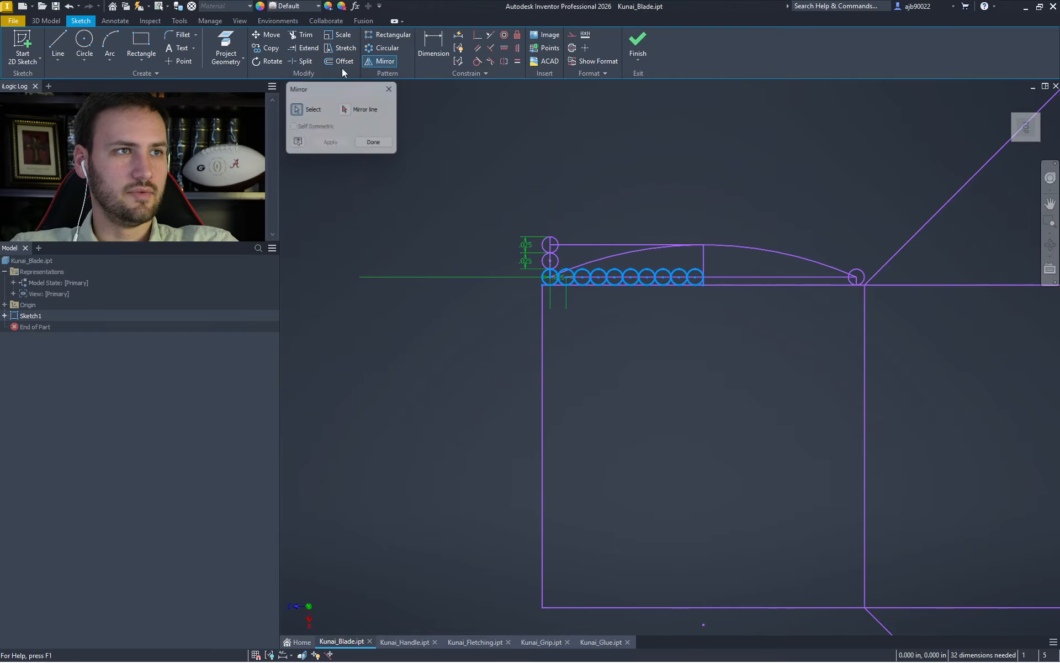
key("Escape")
key("Escape")
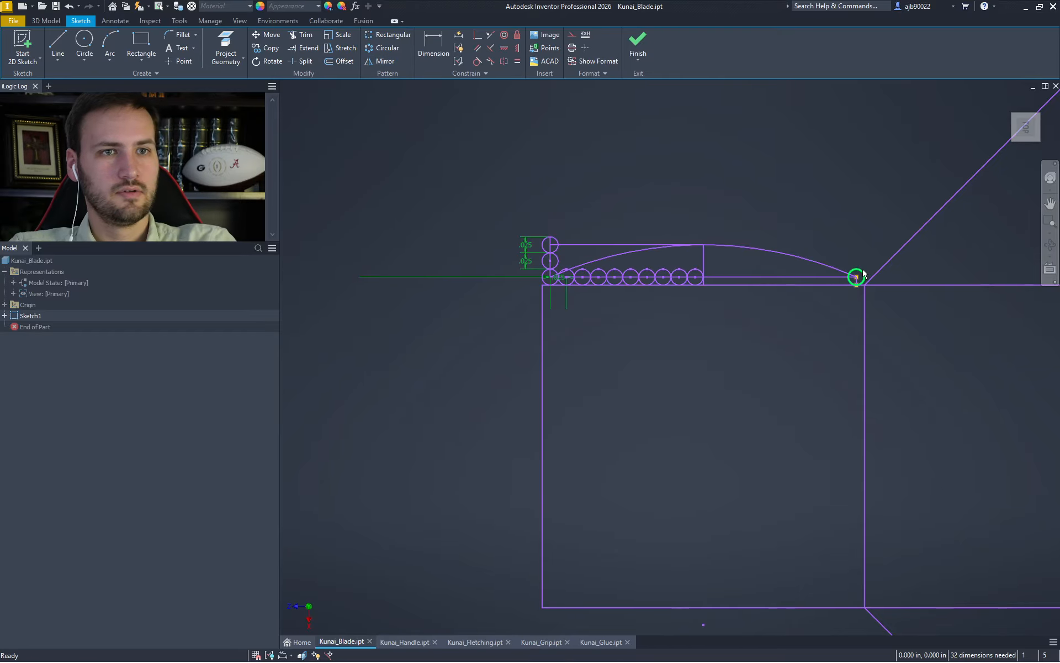
Delete the circle at the long line's inner end and mirror the row of ten circles about the vertical line below the arc's top
left_click_drag(540, 261, 742, 307)
left_click(383, 61)
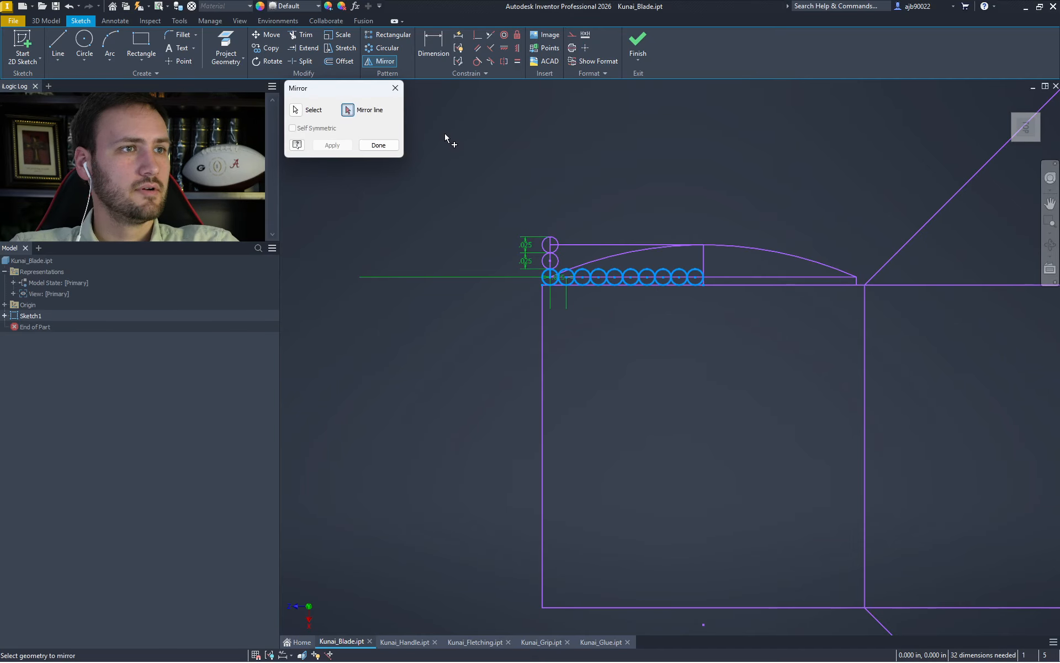
left_click(370, 146)
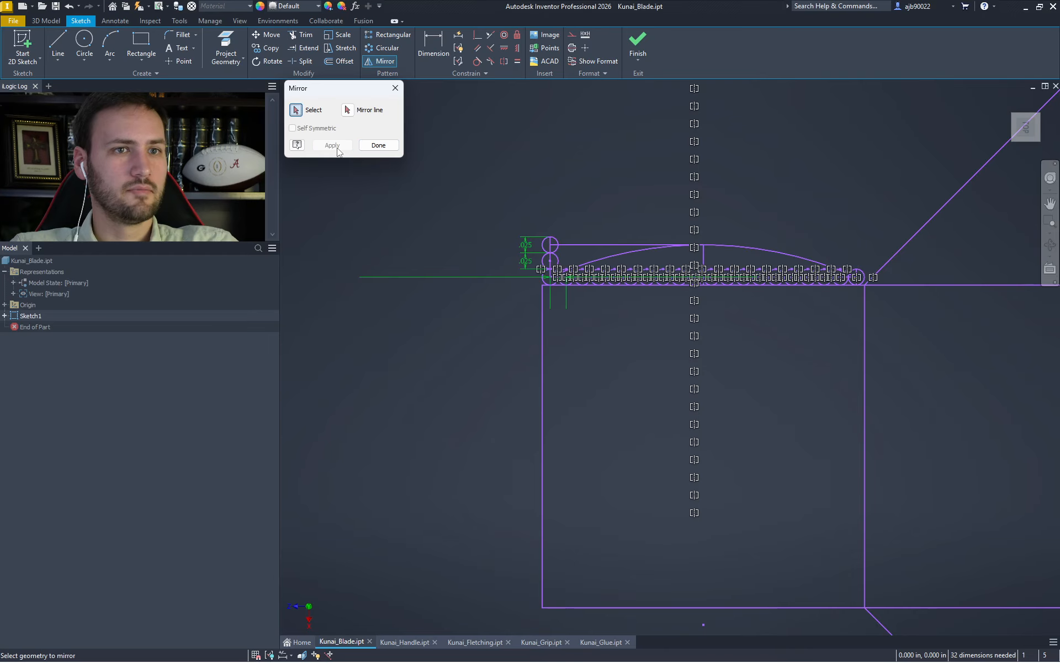
Delete the original circle pattern with its source circle, and the short vertical line inside the innermost mirrored circle
left_click(647, 276)
right_click(647, 276)
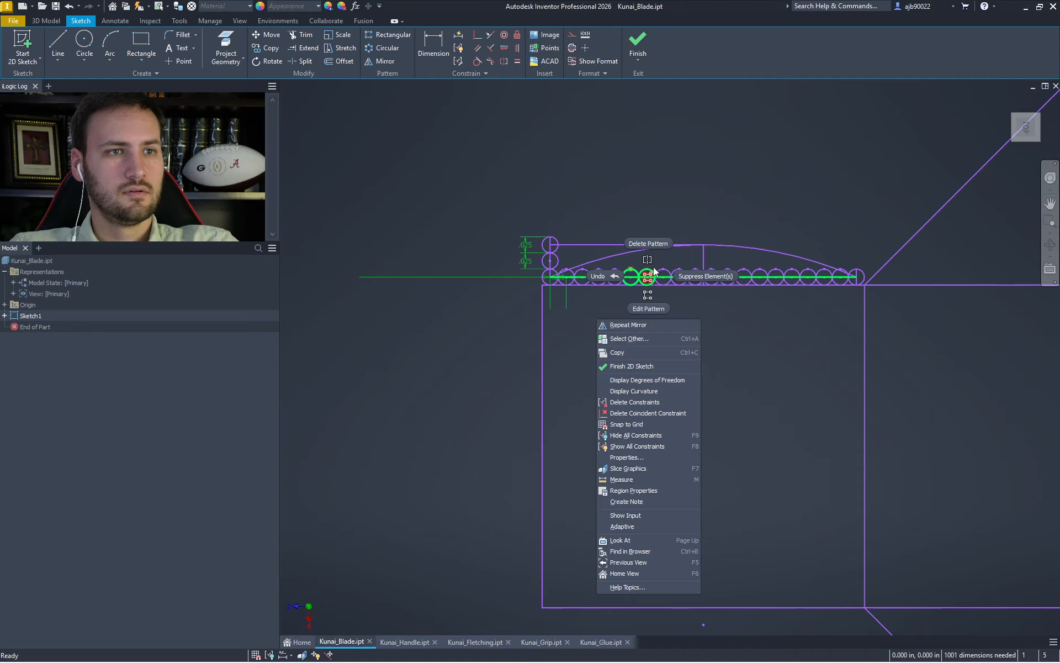
left_click(650, 244)
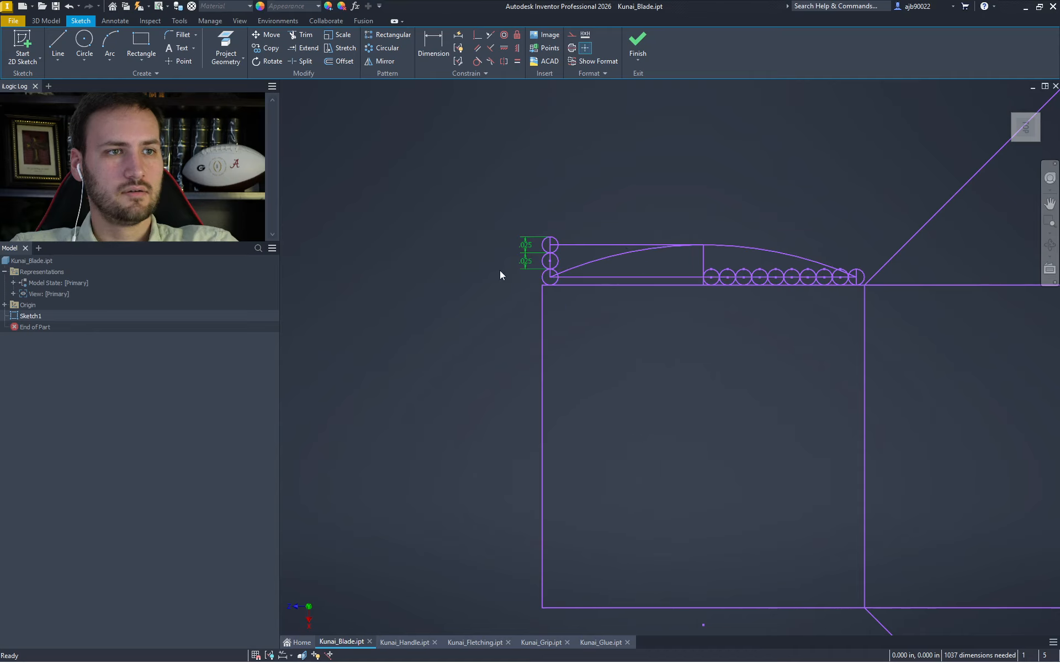
left_click(550, 277)
key("Delete")
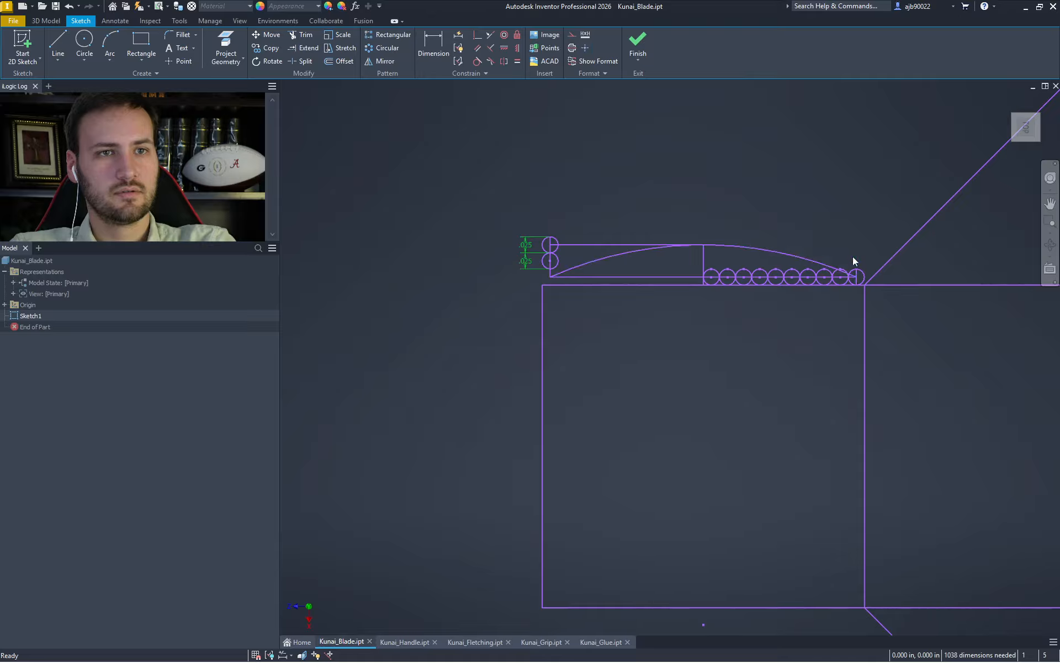
key("Delete")
Mirror the ten remaining bottom-row circles back about the vertical line below the arc's top to complete the row
left_click_drag(673, 263, 900, 311)
left_click(380, 61)
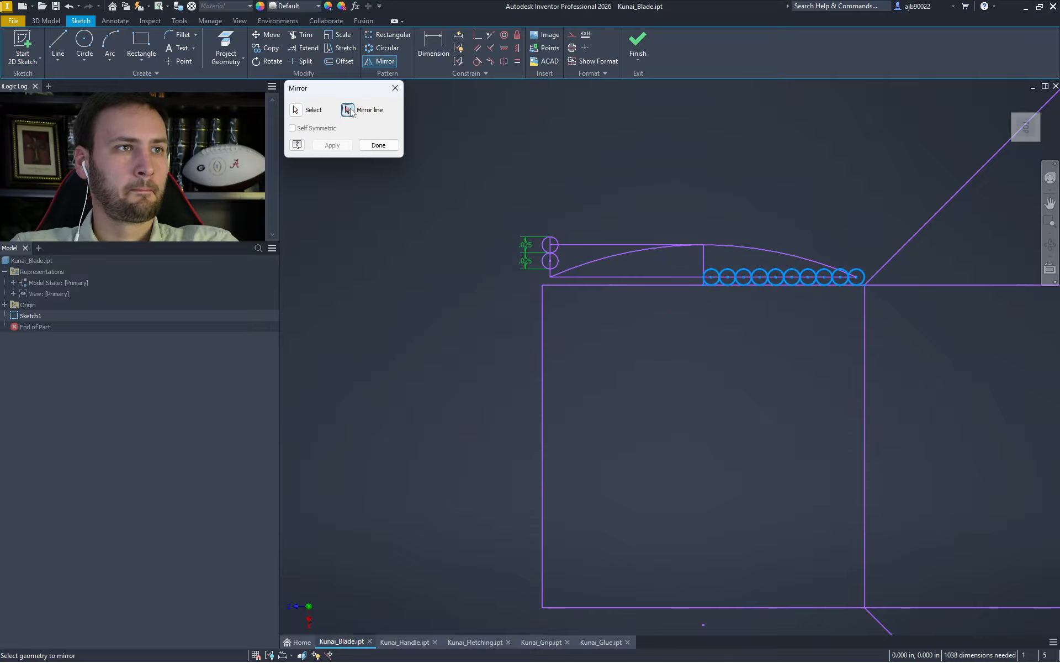
left_click(702, 265)
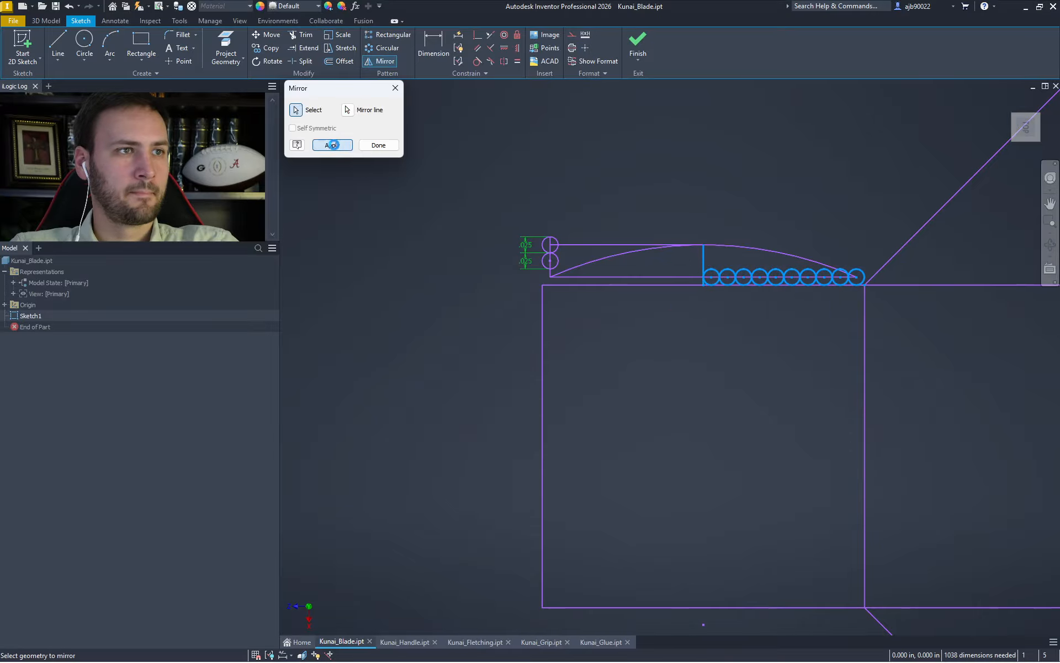
left_click(332, 145)
left_click(378, 145)
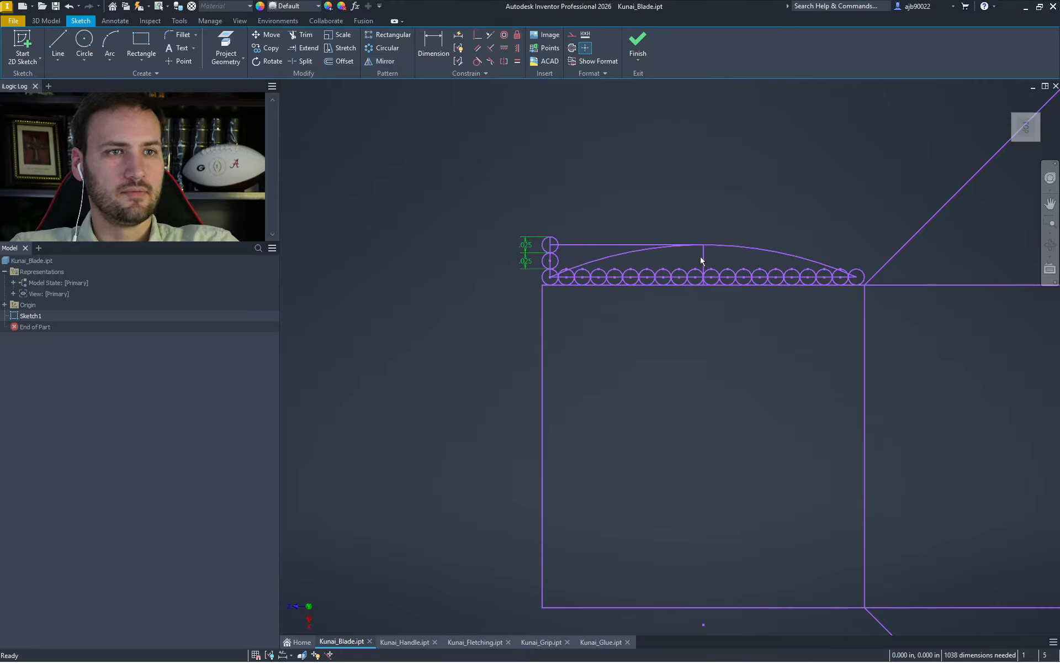
Delete the vertical line below the arc's top
left_click(703, 261)
key("Delete")
key("l")
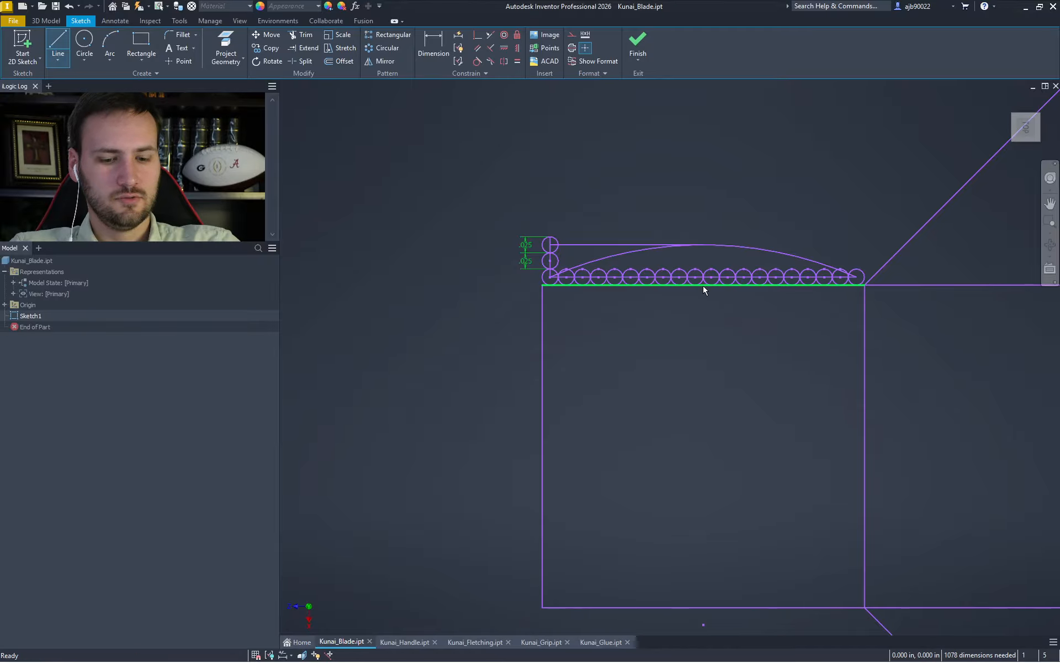
key("Escape")
scroll(704, 290, "up", 5)
key("l")
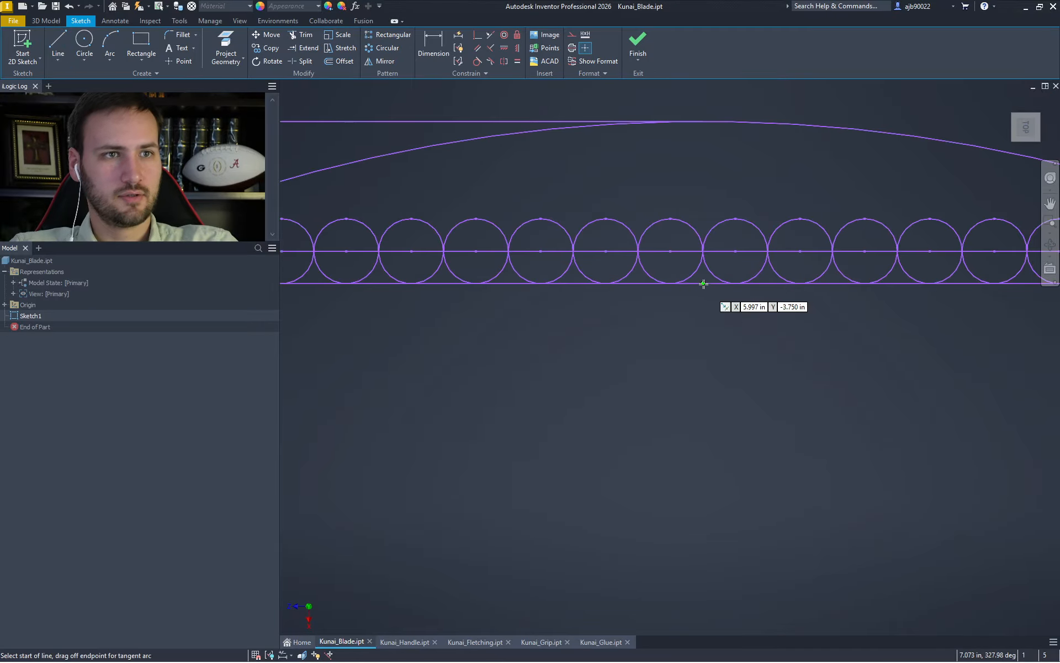
left_click(703, 284)
key("Escape")
key("Escape")
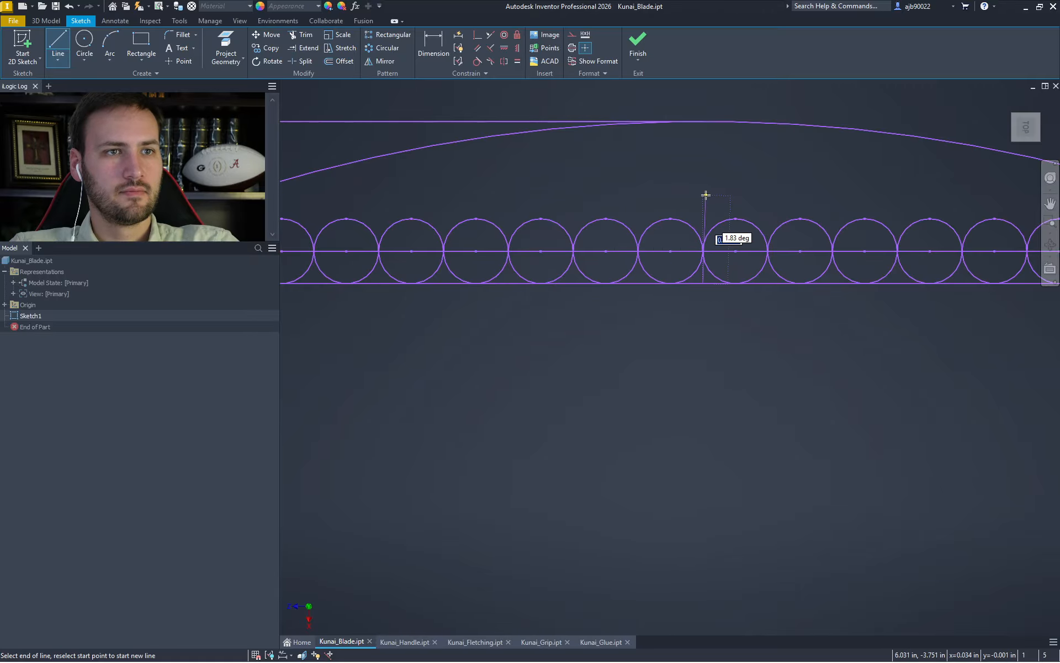
Redraw the vertical centre line through the midpoint of the rectangle's upper edge, extending it to the arc's top and trimming it at the edge
key("l")
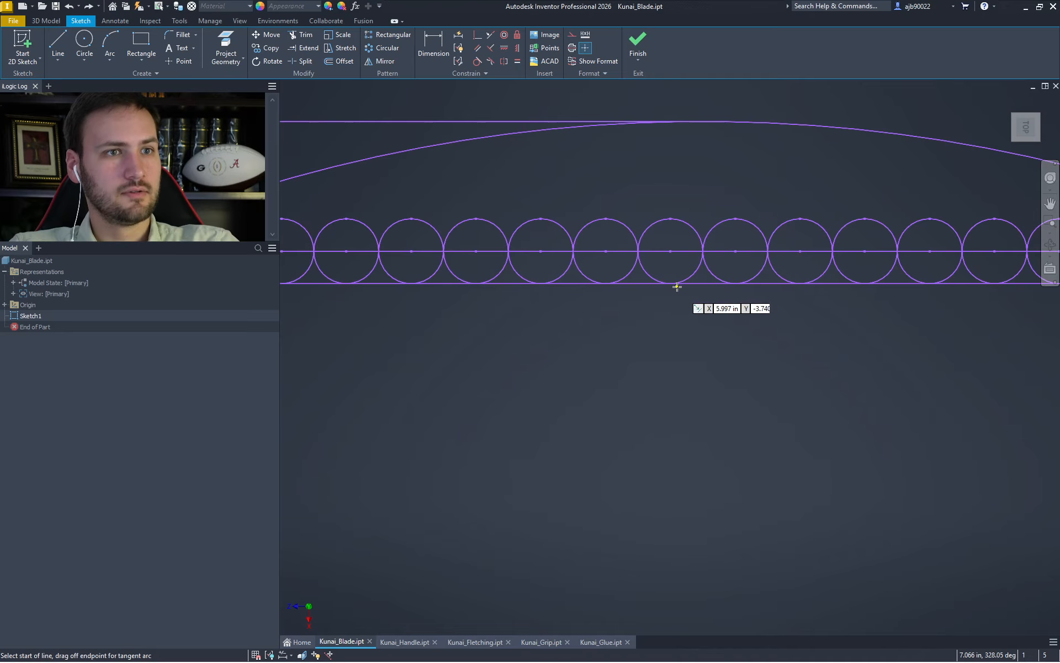
left_click(702, 308)
key("Escape")
key("Escape")
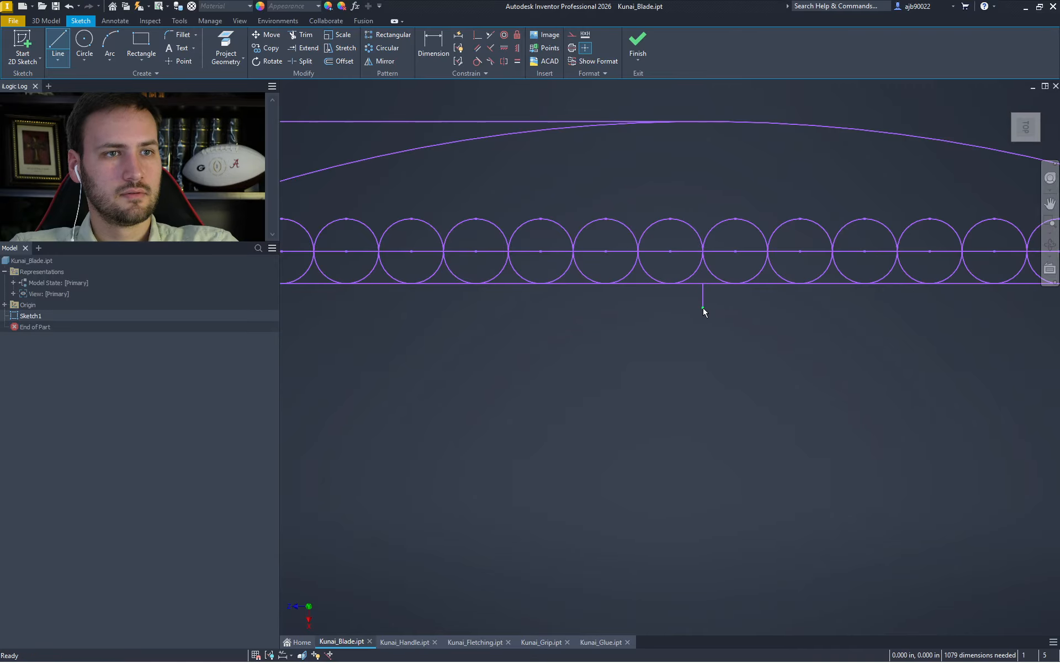
key("x")
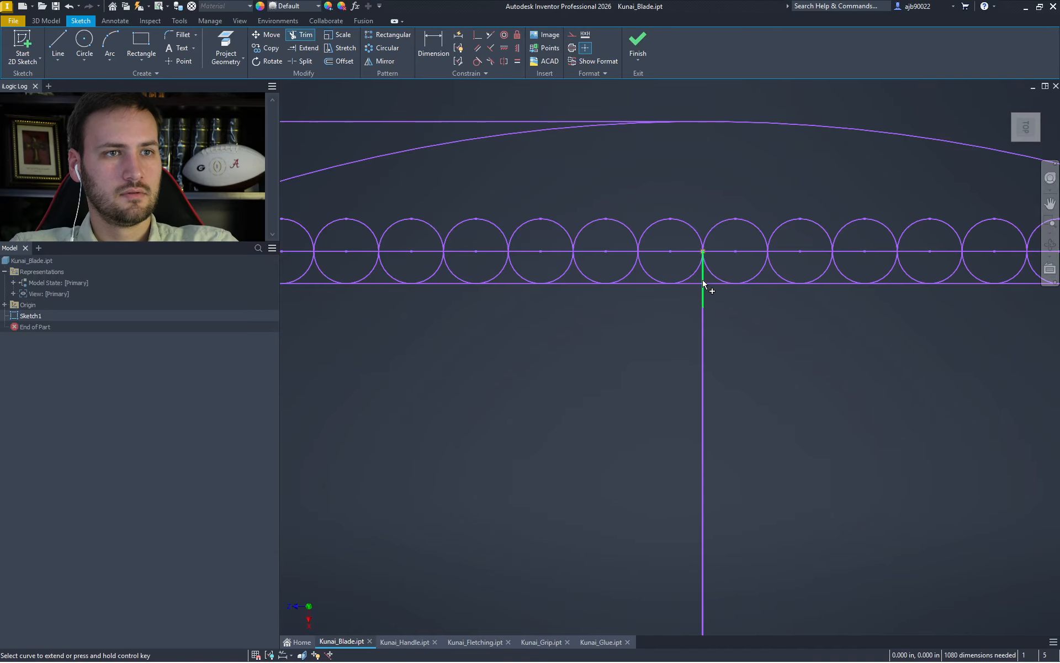
left_click(704, 280, "shift")
left_click(703, 297)
key("Escape")
scroll(703, 287, "down", 3)
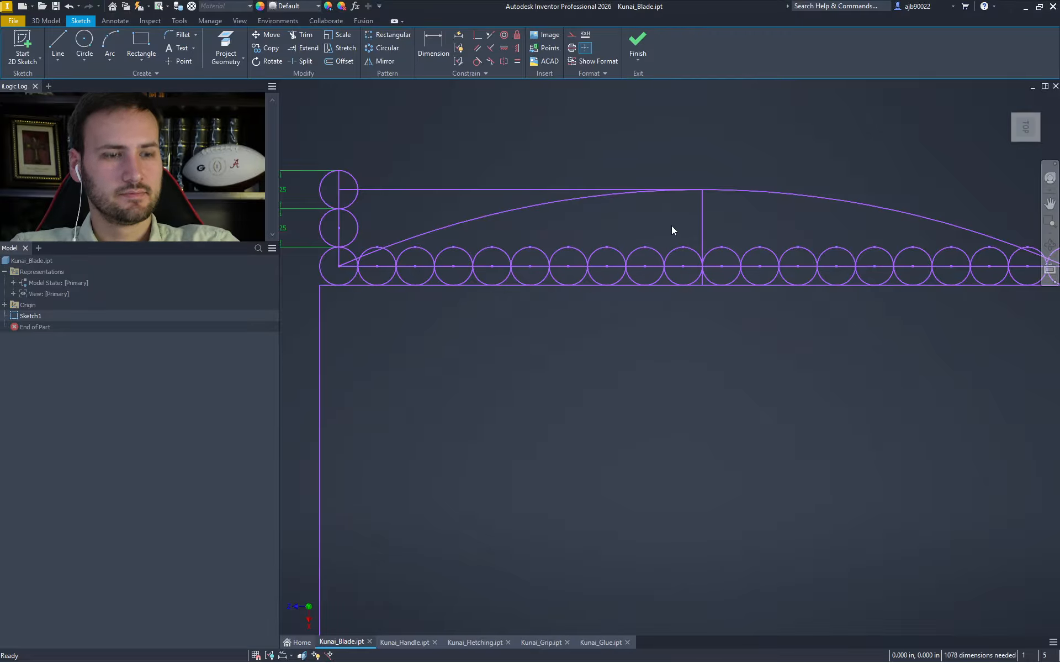
Dimension the diameters of the two bottom-row circles on either side of the vertical centre line
key("c")
key("d")
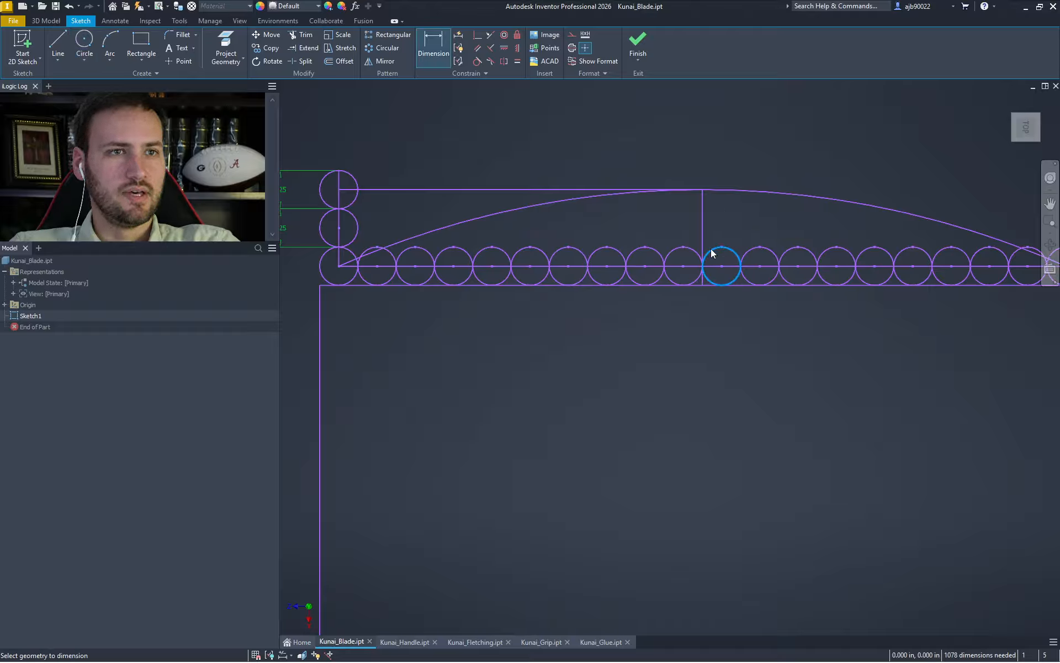
left_click(794, 124)
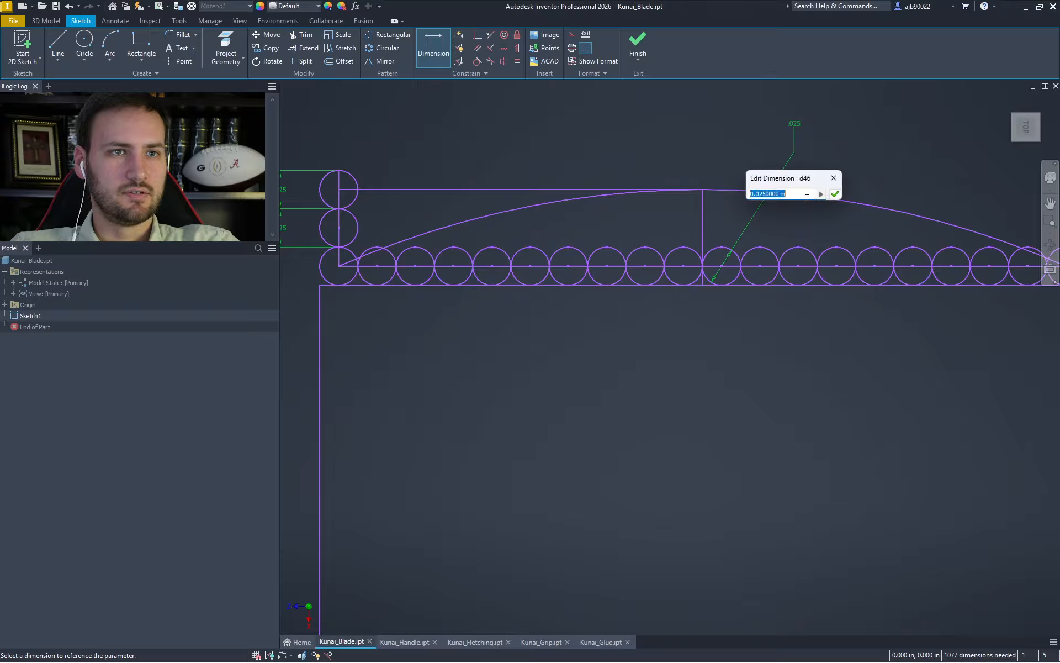
left_click(834, 195)
left_click(647, 230)
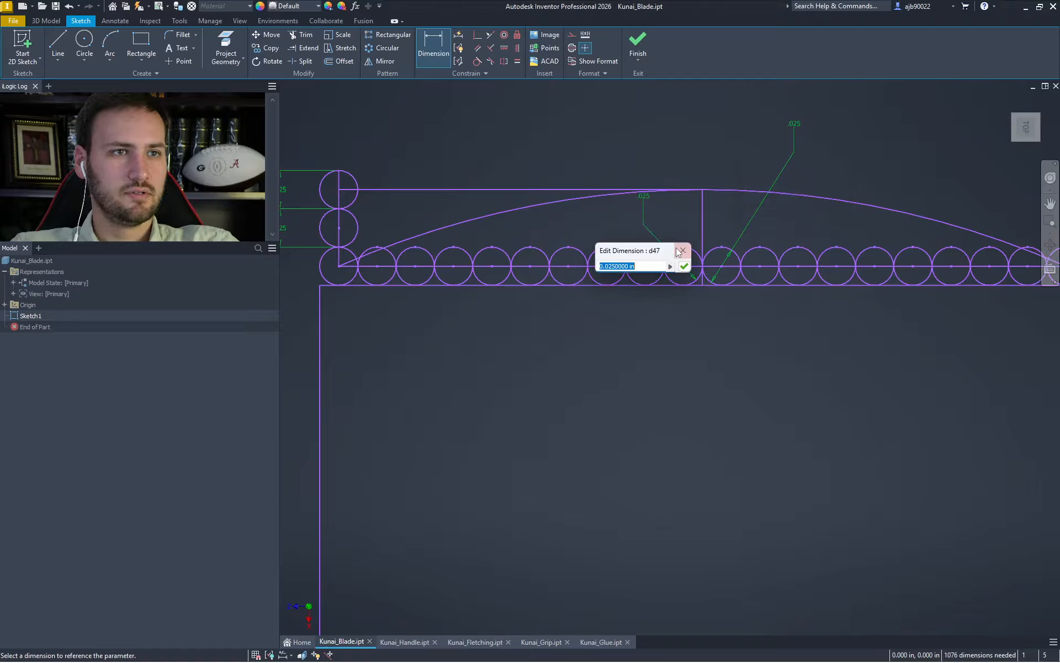
left_click(684, 264)
Dimension the lengths of the end rectangle's upper edge and outer side
left_click(689, 285)
left_click(689, 308)
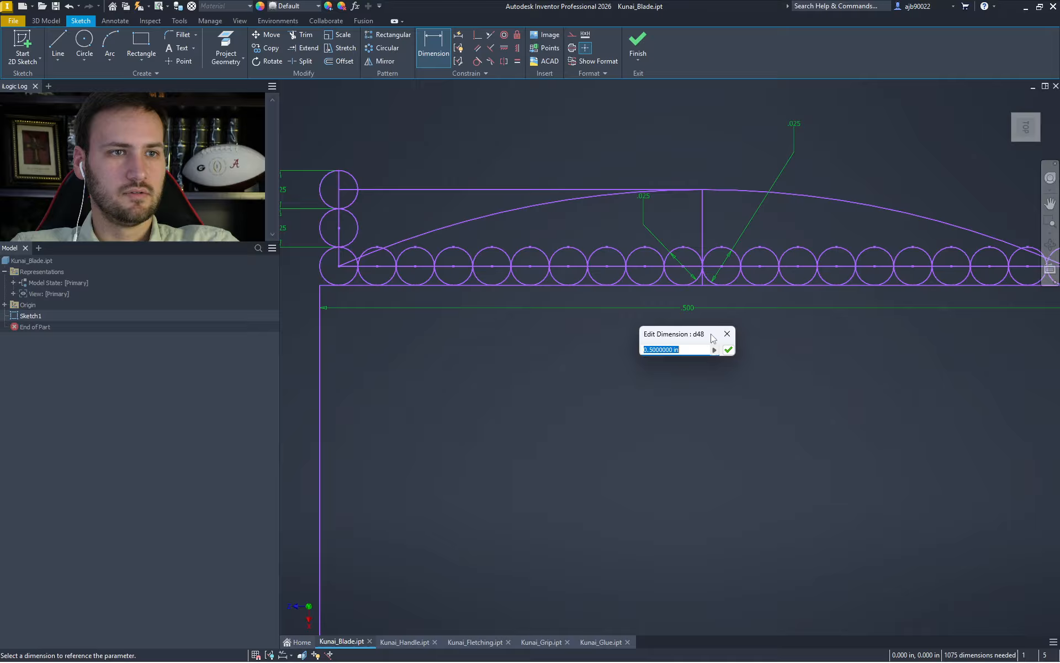
left_click(587, 344)
left_click(318, 358)
left_click(304, 358)
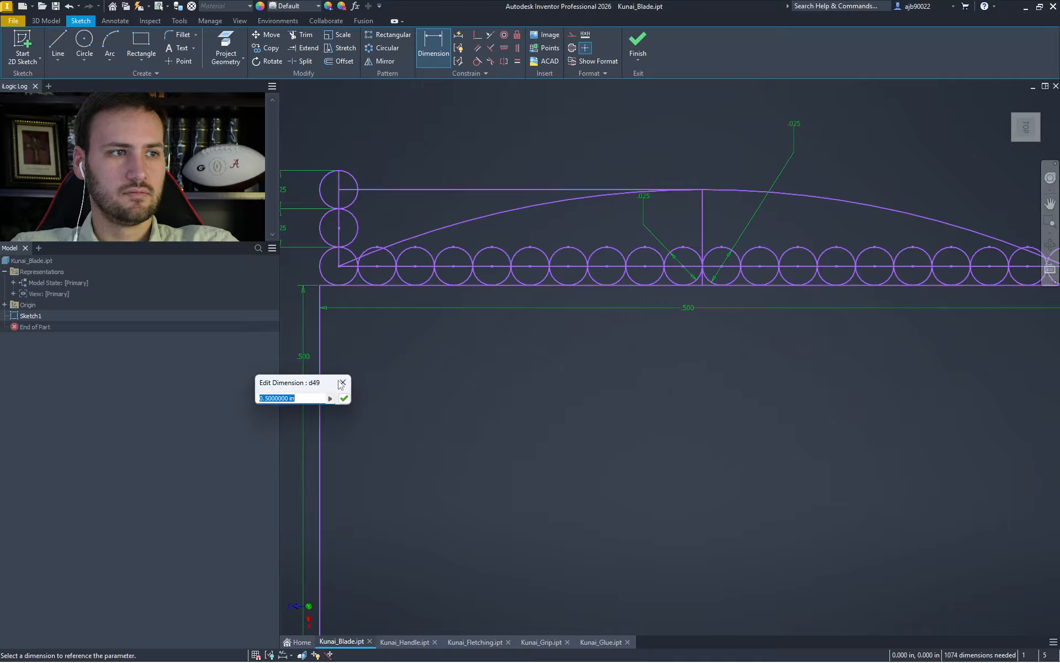
left_click(345, 399)
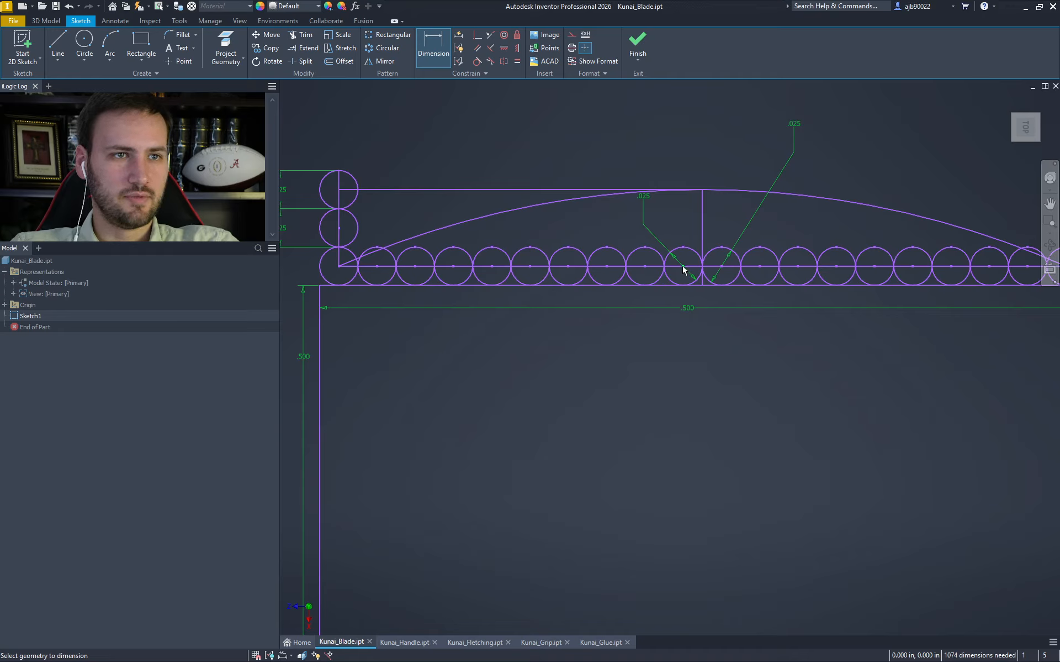
Dimension the centre spacing of the two bottom-row circles beside the centre line, and the row line's height above the rectangle's upper edge
left_click(715, 329)
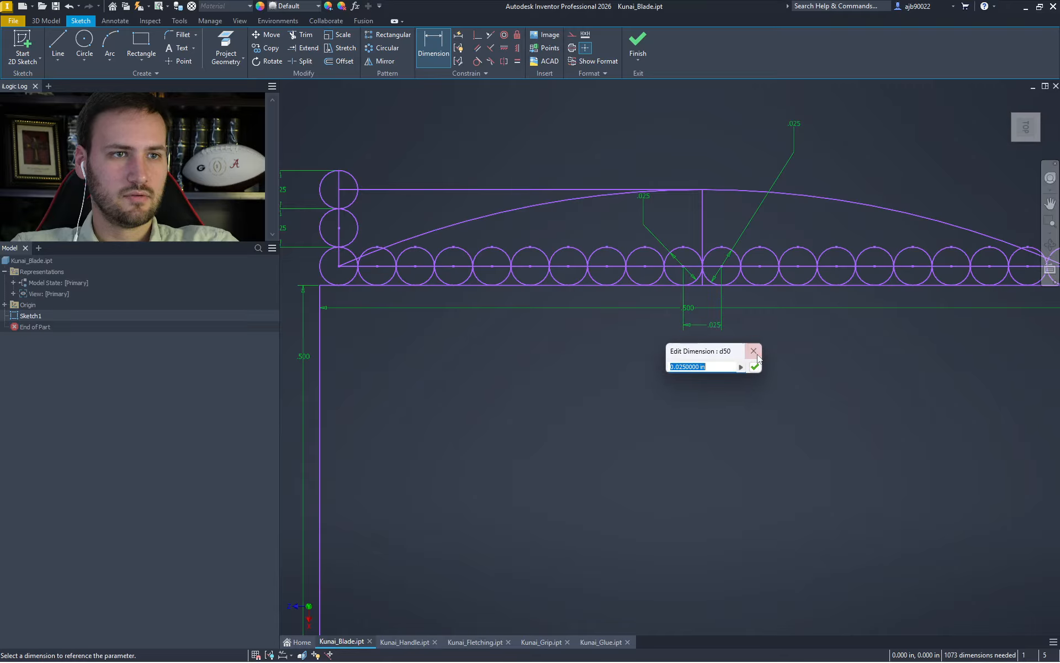
left_click(754, 358)
left_click(711, 270)
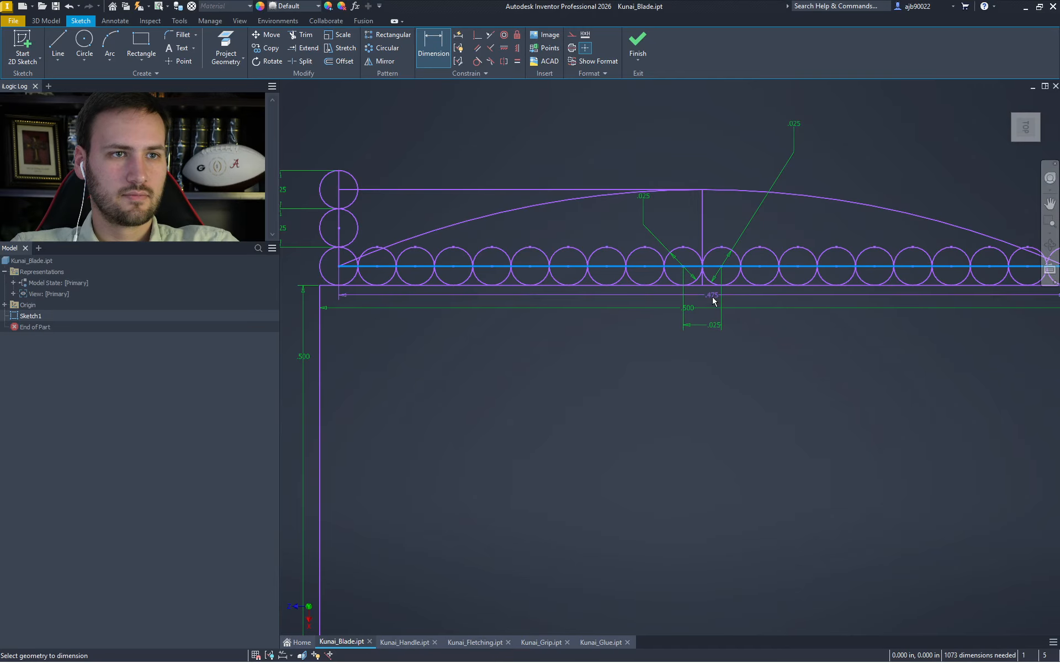
left_click(709, 286)
left_click(648, 302)
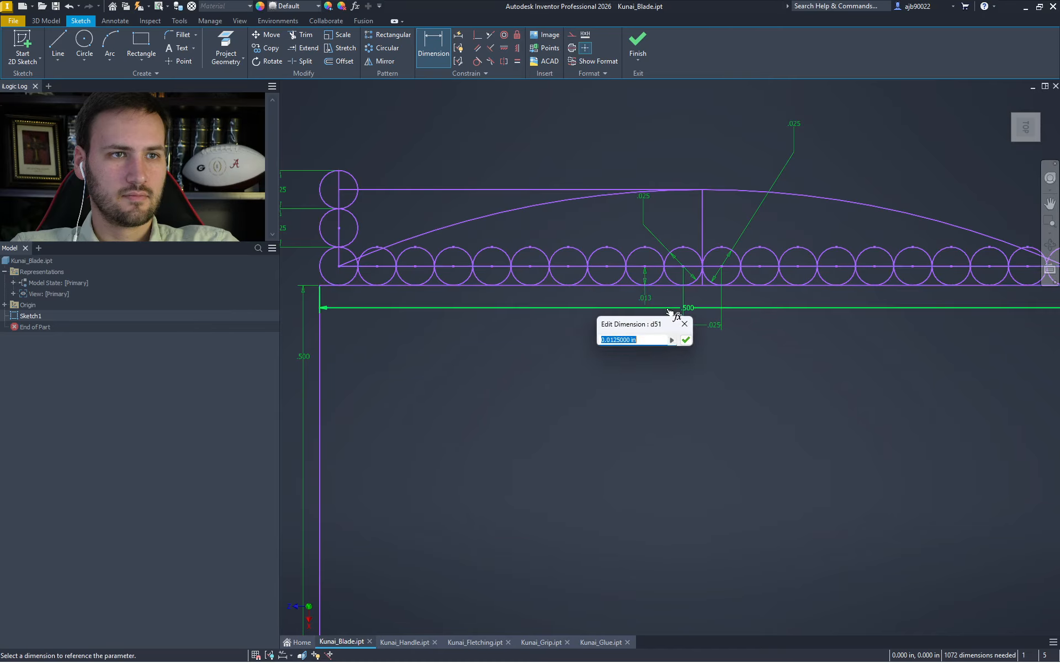
left_click(678, 336)
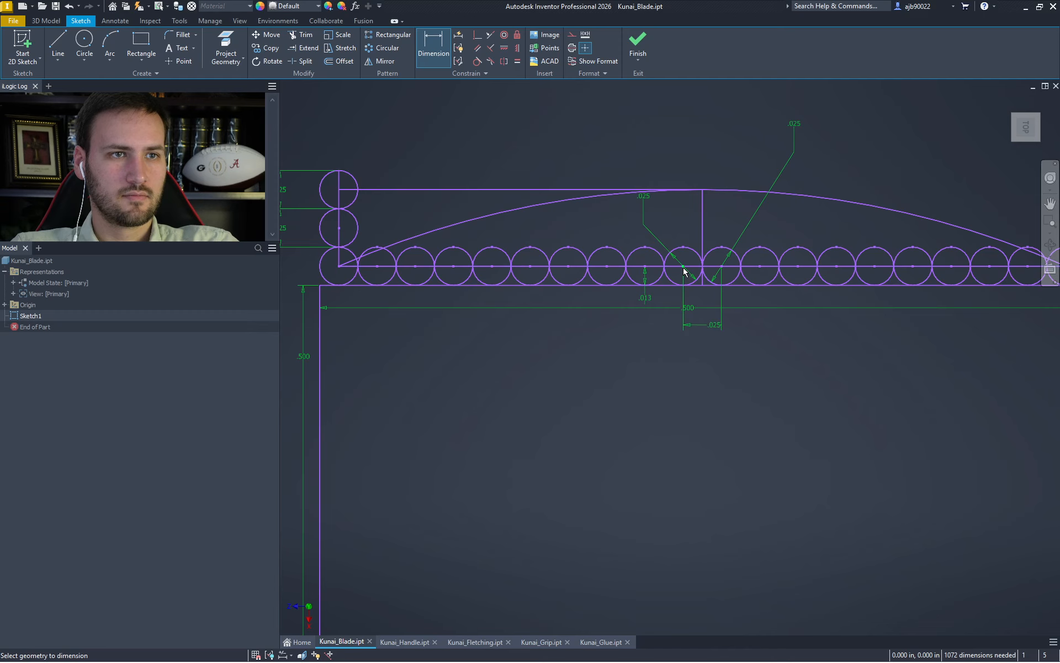
Dimension the vertical distances to the rectangle's upper edge for the two bottom-row circles flanking the centre line
left_click(683, 267)
left_click(683, 285)
left_click(670, 295)
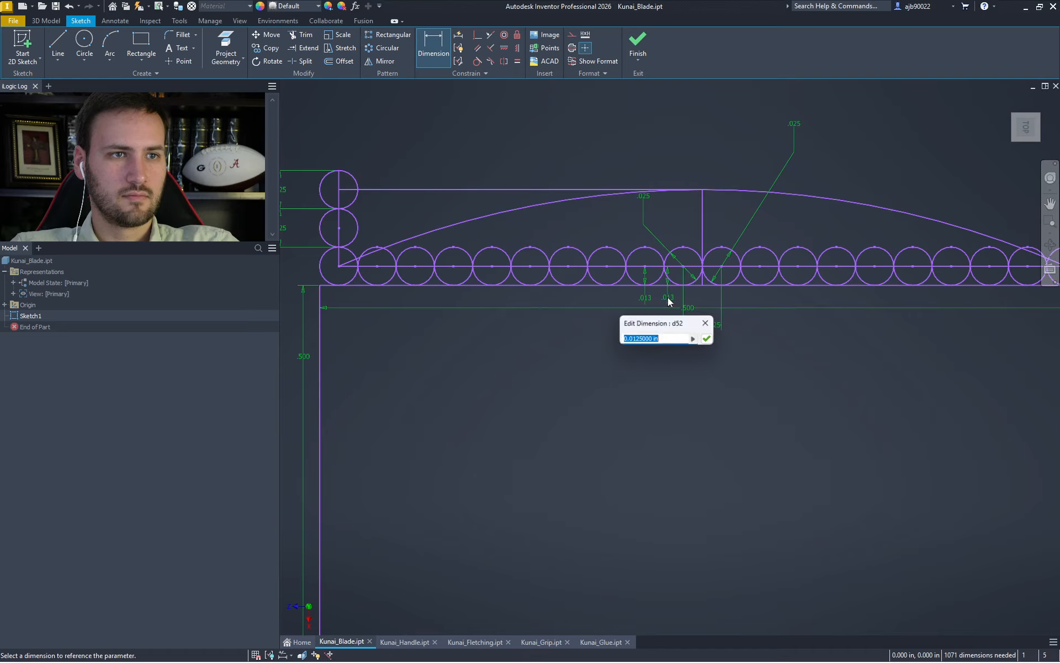
left_click(709, 339)
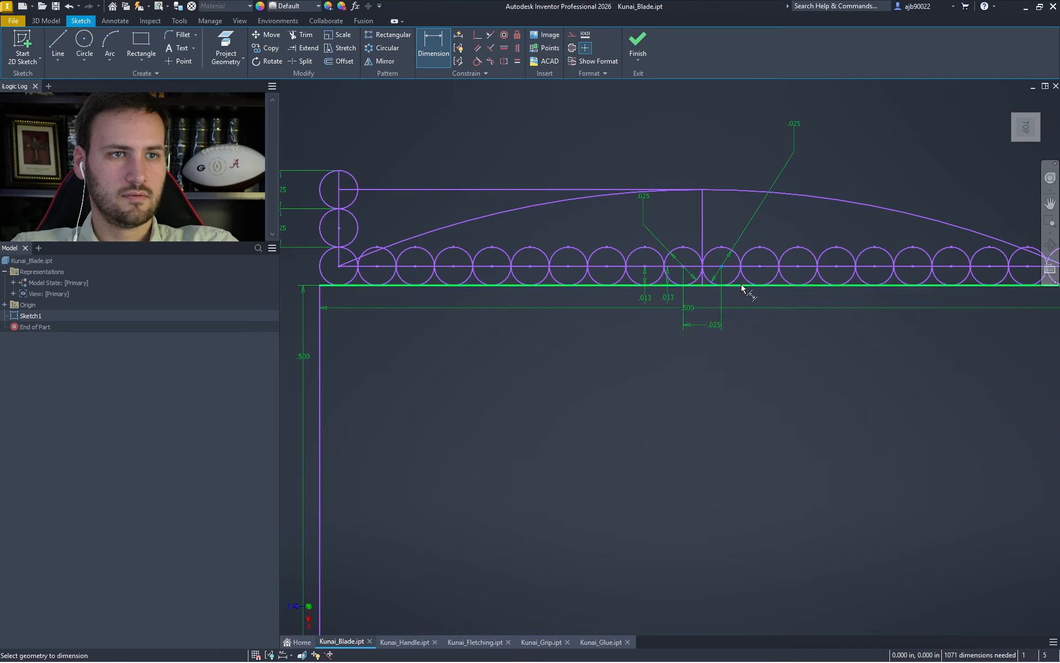
left_click(741, 286)
left_click(751, 300)
left_click(790, 341)
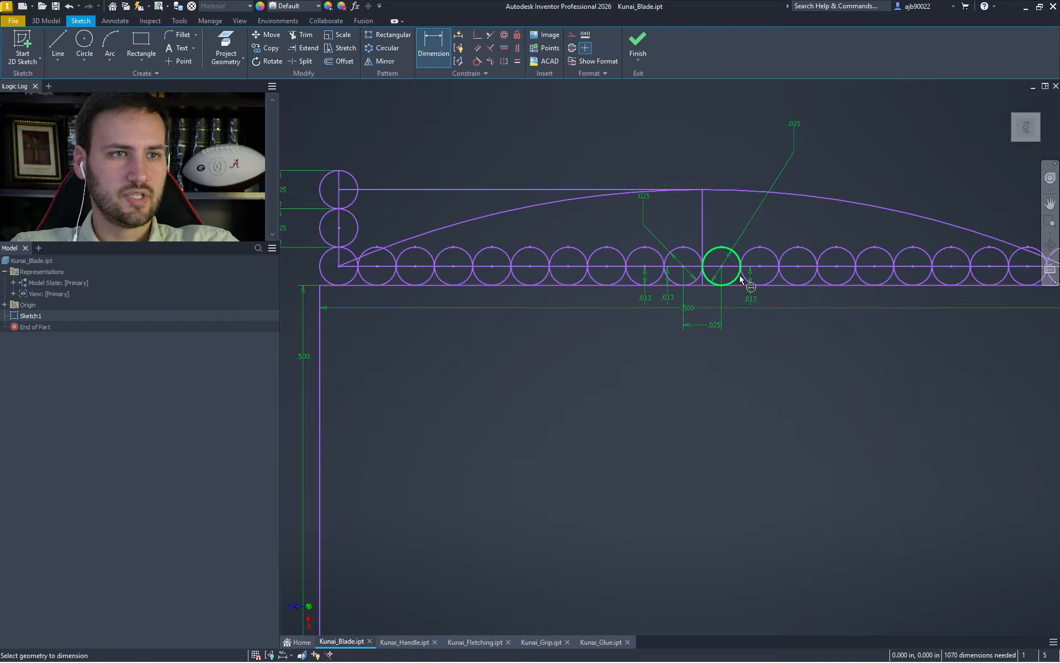
Add a driven angular dimension between the vertical centre line and the rectangle's upper edge
left_click(703, 242)
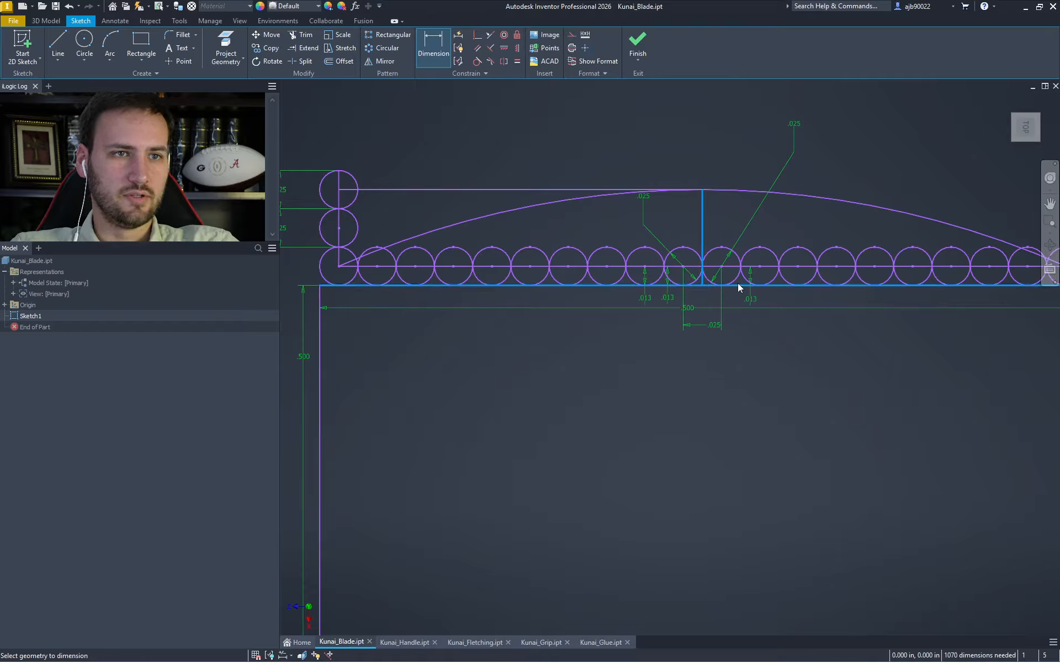
left_click(851, 206)
key("Escape")
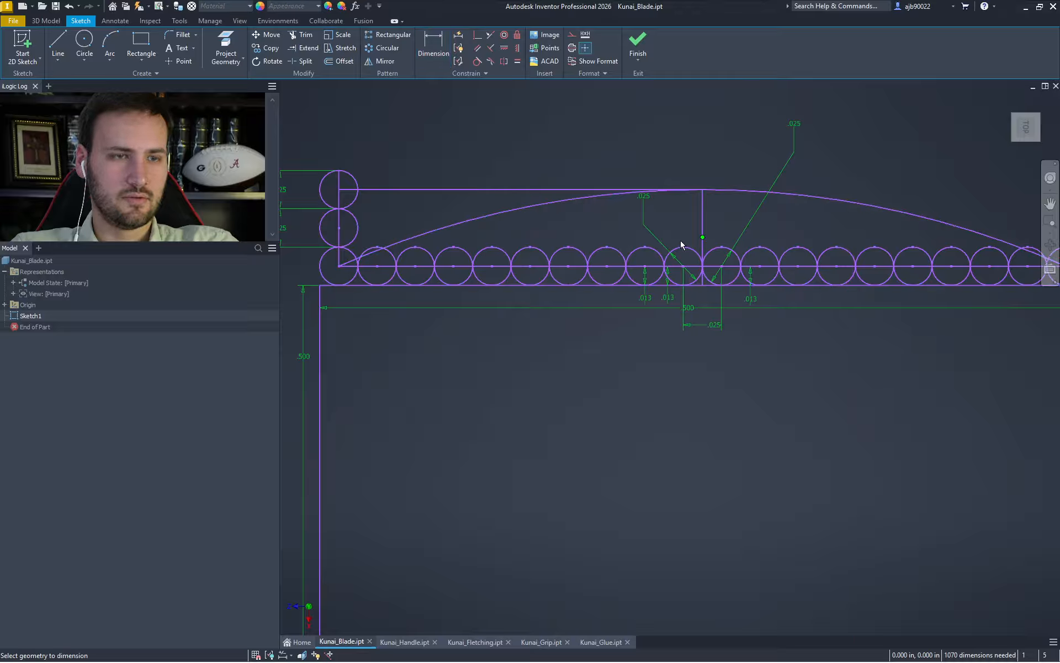
key("d")
left_click(702, 224)
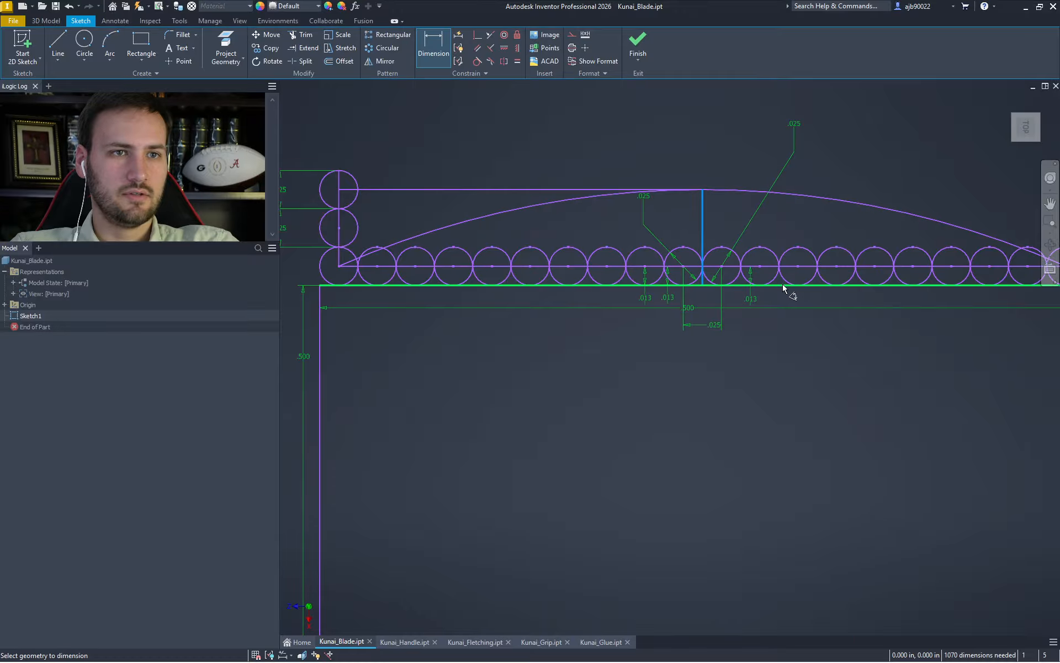
left_click(793, 286)
left_click(812, 270)
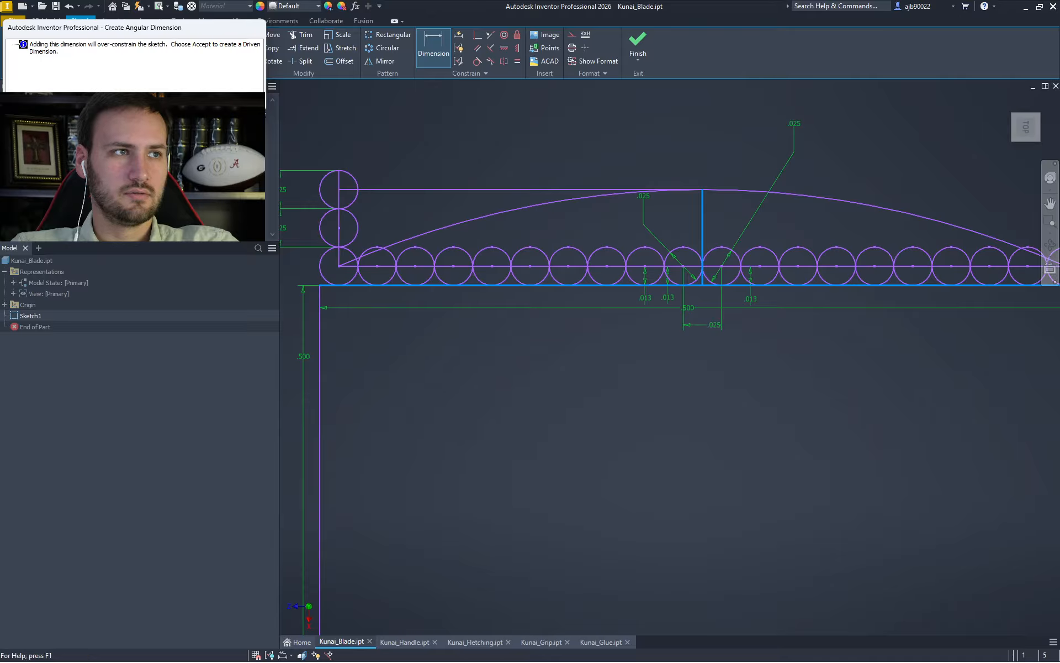
key("Return")
key("Escape")
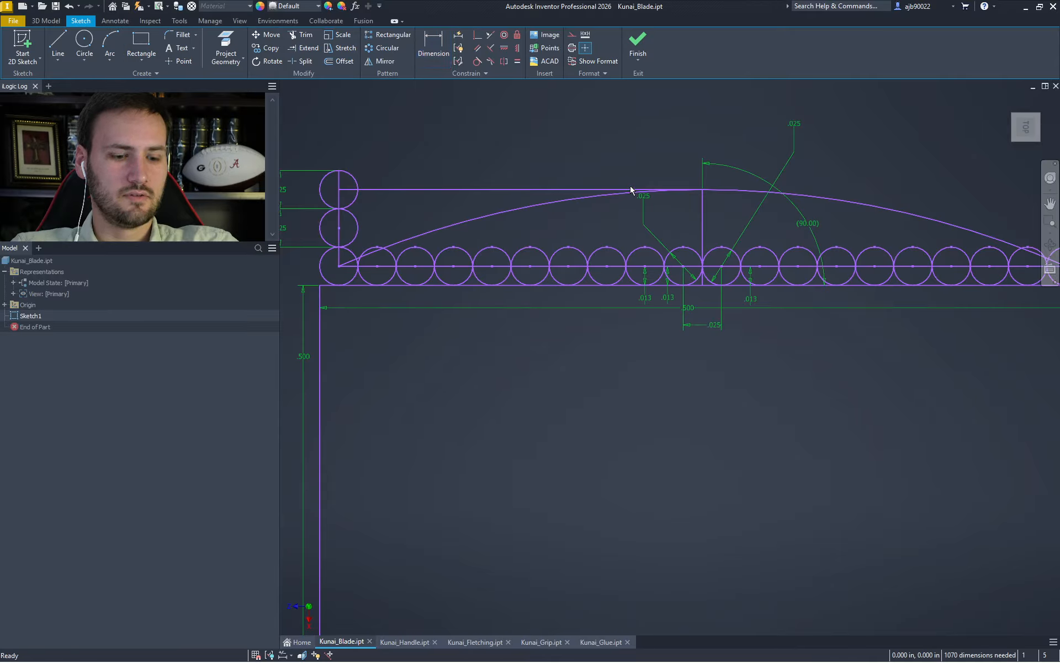
Draw a circle with a 0.025 in diameter in the empty space above the arc, near the centre line
key("c")
left_click(653, 124)
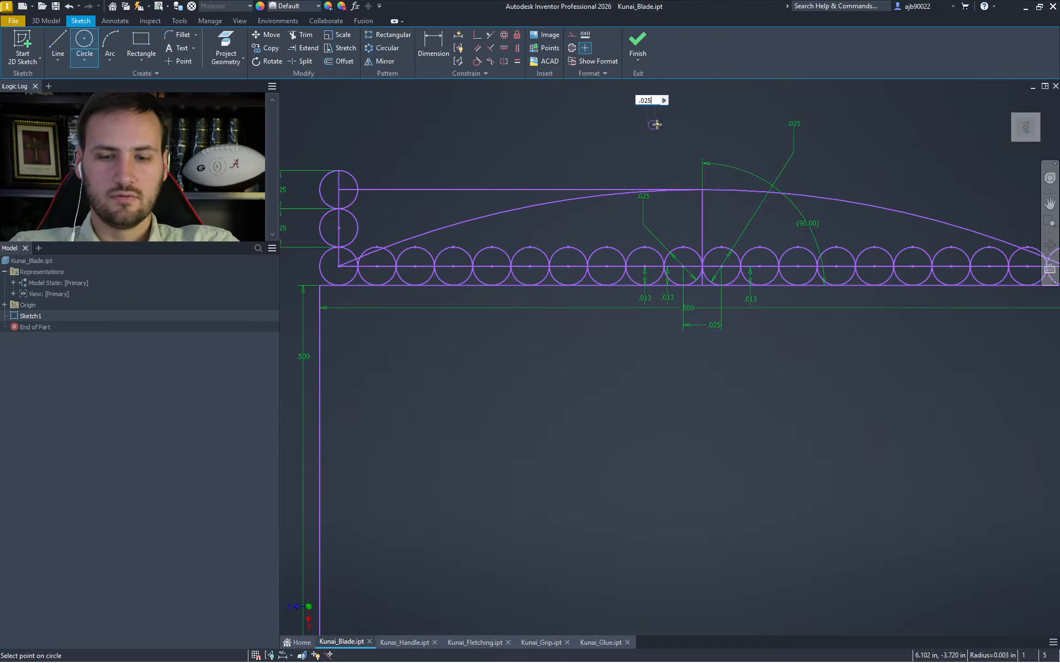
key("Return")
key("Escape")
Move the new circle's diameter dimension text close beside the circle
left_click(711, 118)
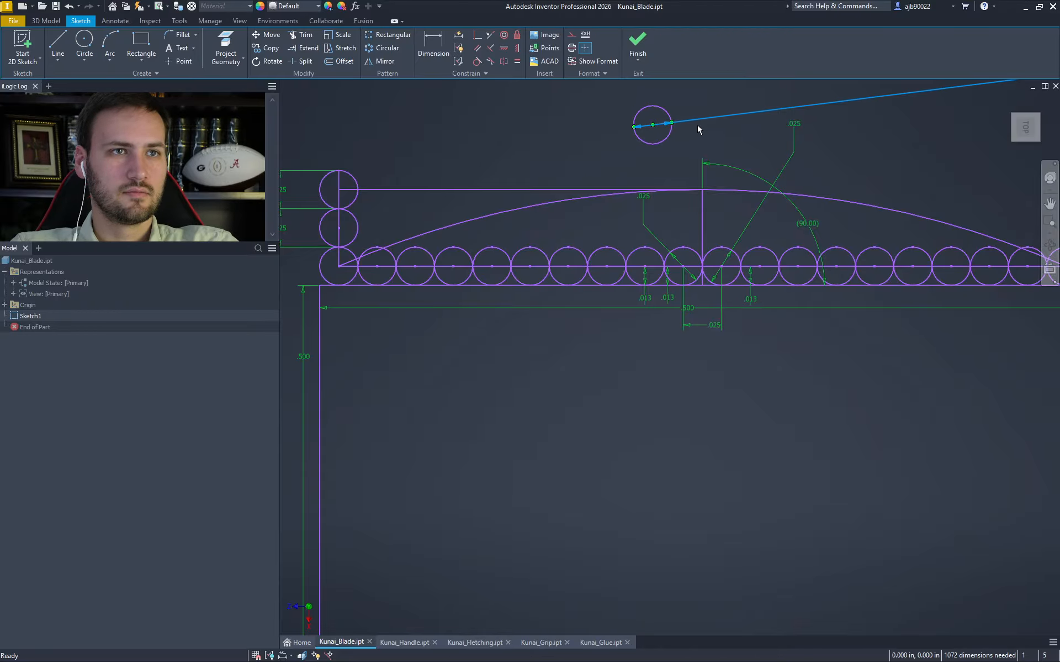
scroll(695, 134, "down", 5)
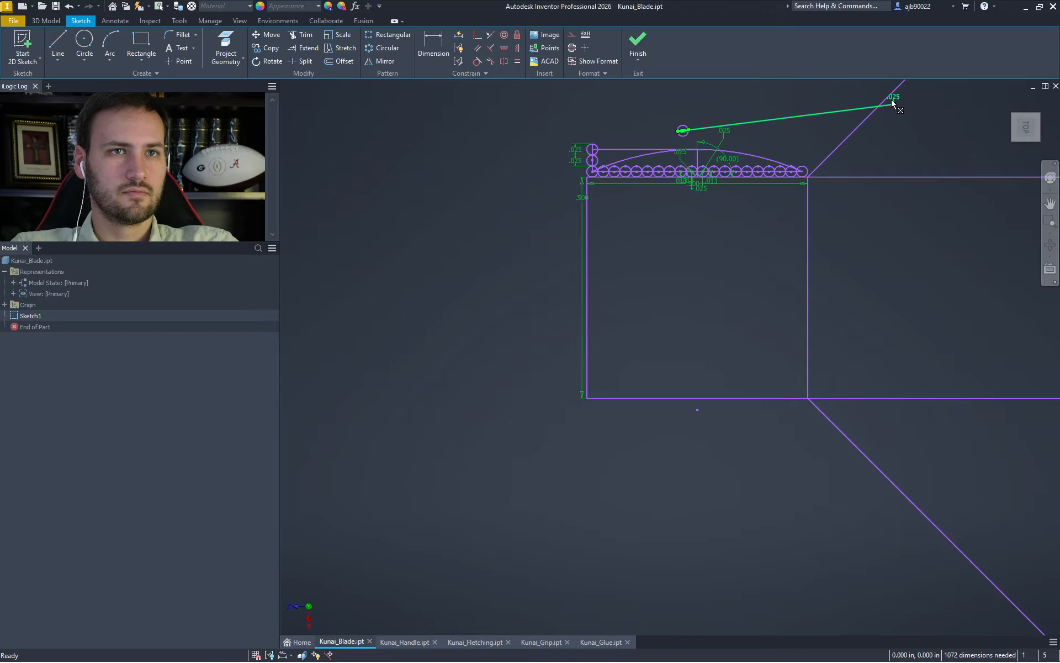
left_click_drag(892, 103, 699, 130)
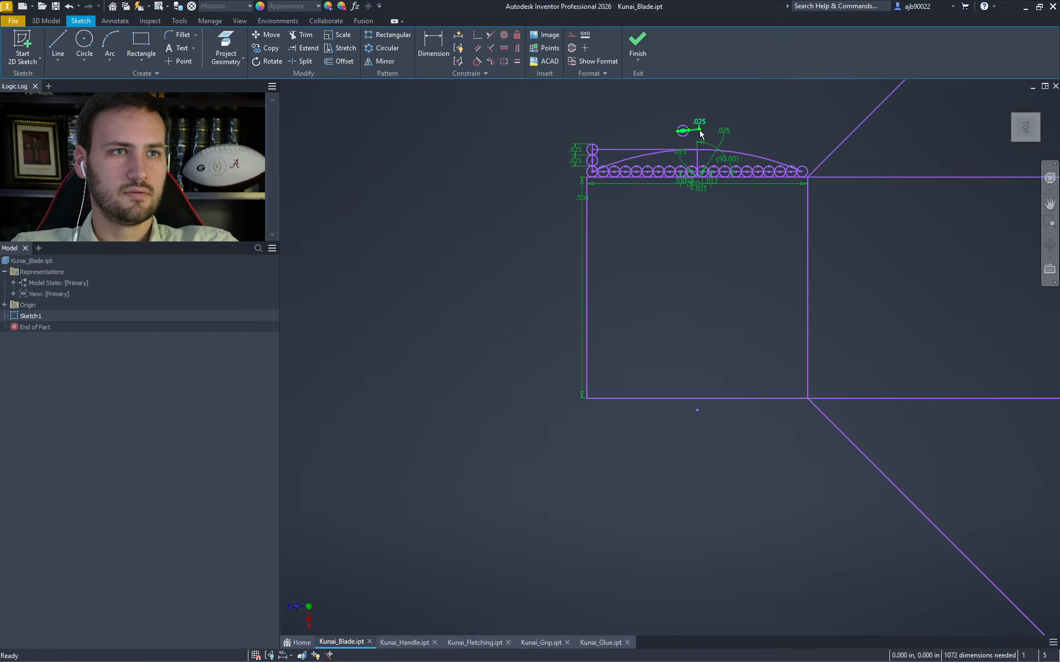
scroll(699, 131, "down", 8)
scroll(698, 127, "up", 10)
scroll(539, 216, "down", 3)
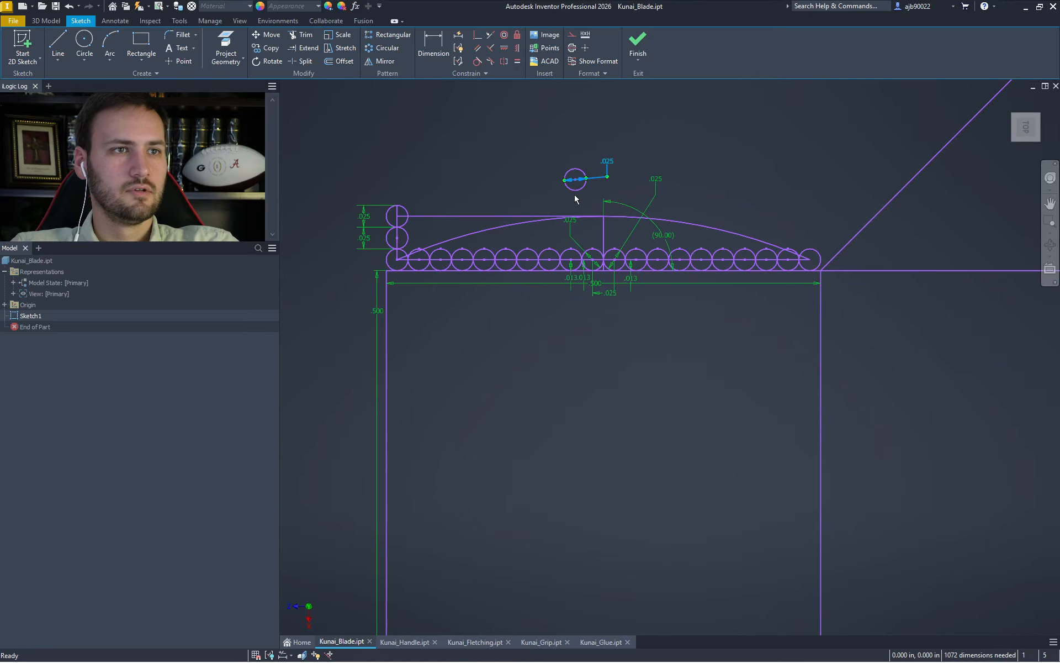
scroll(575, 191, "up", 7)
key("Escape")
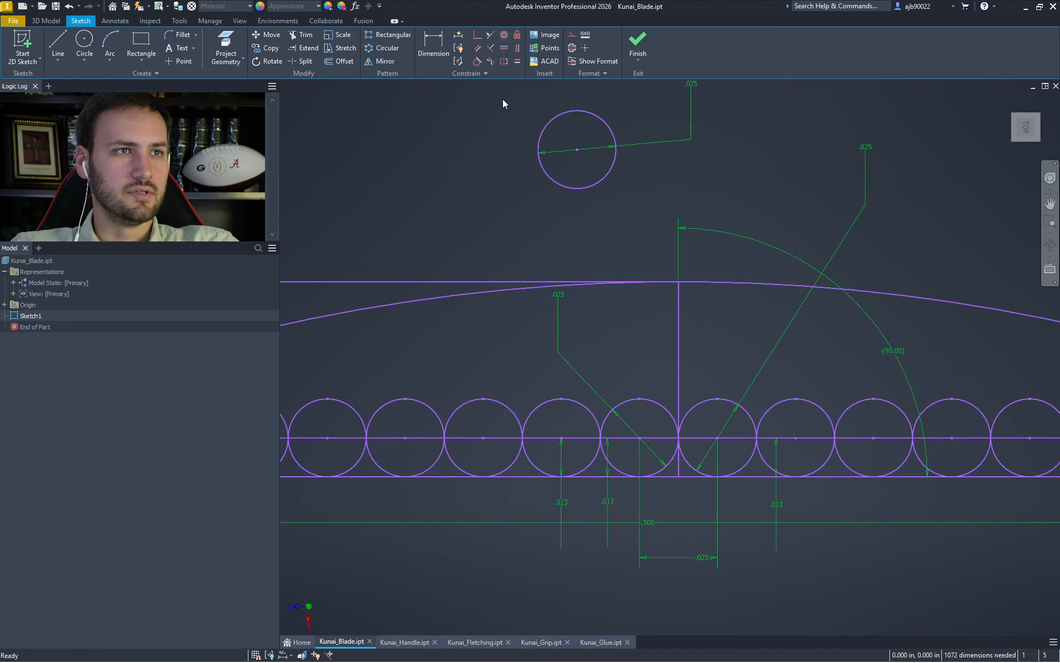
Make the new circle tangent to the two bottom-row circles on either side of the centre line
left_click(477, 61)
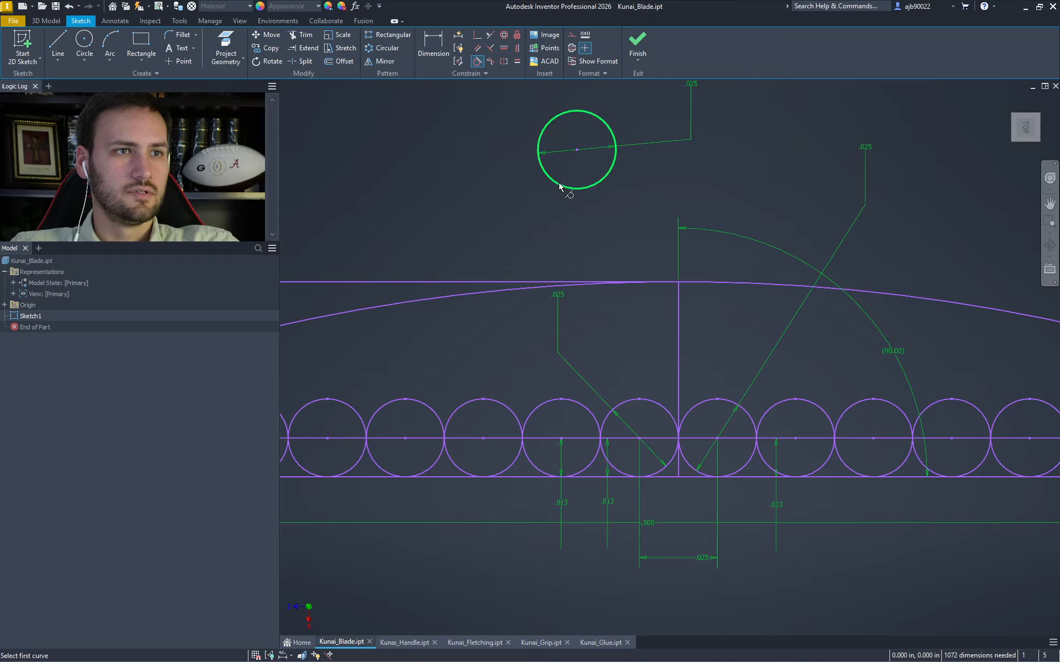
left_click(562, 186)
left_click(650, 403)
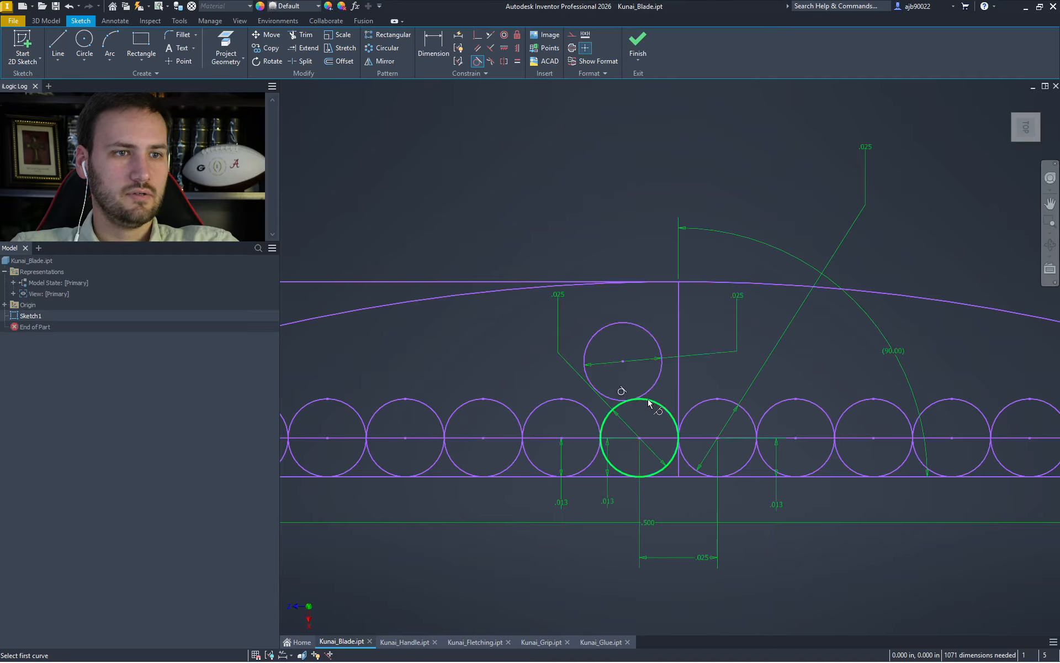
left_click(657, 386)
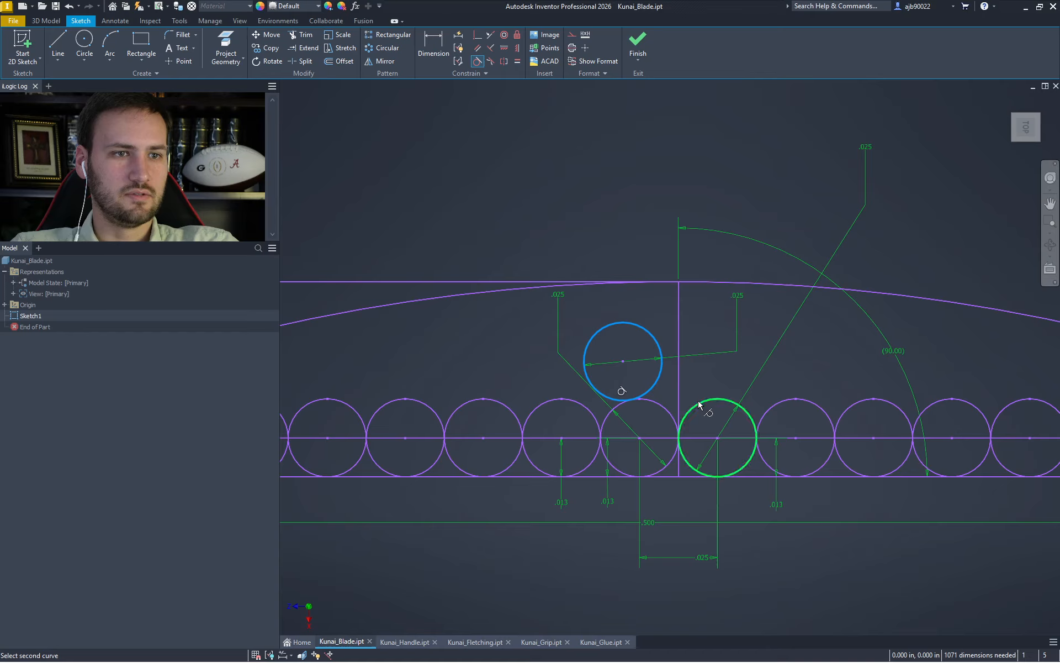
left_click(700, 402)
key("Escape")
Delete the diameter dimensions of the new circle and the bottom-row circles, along with the centre line's angular dimension
left_click(790, 364)
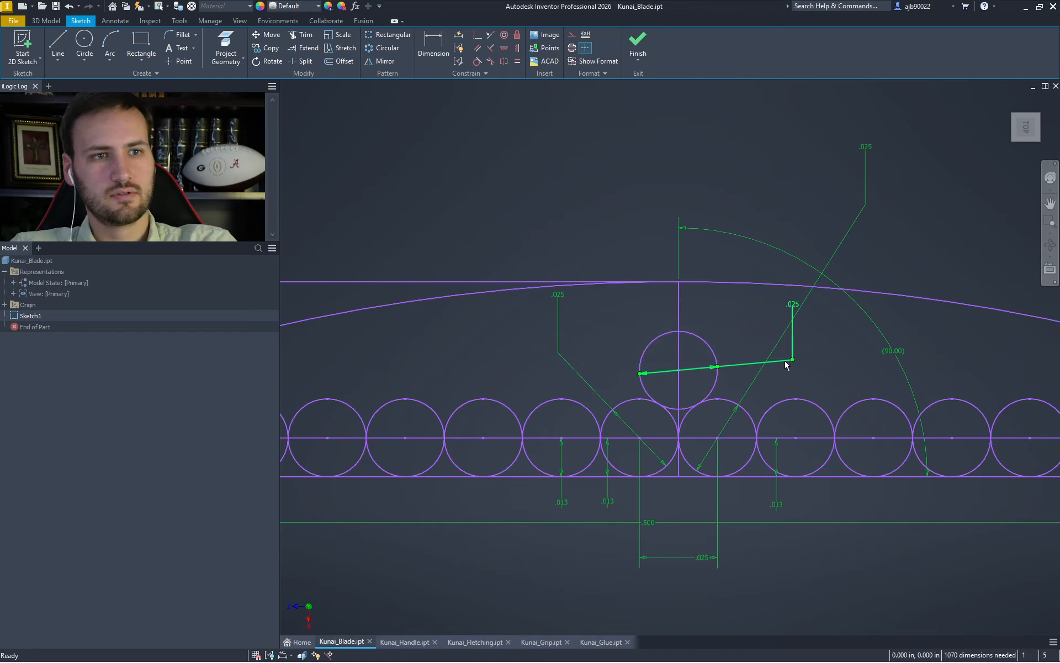
key("Delete")
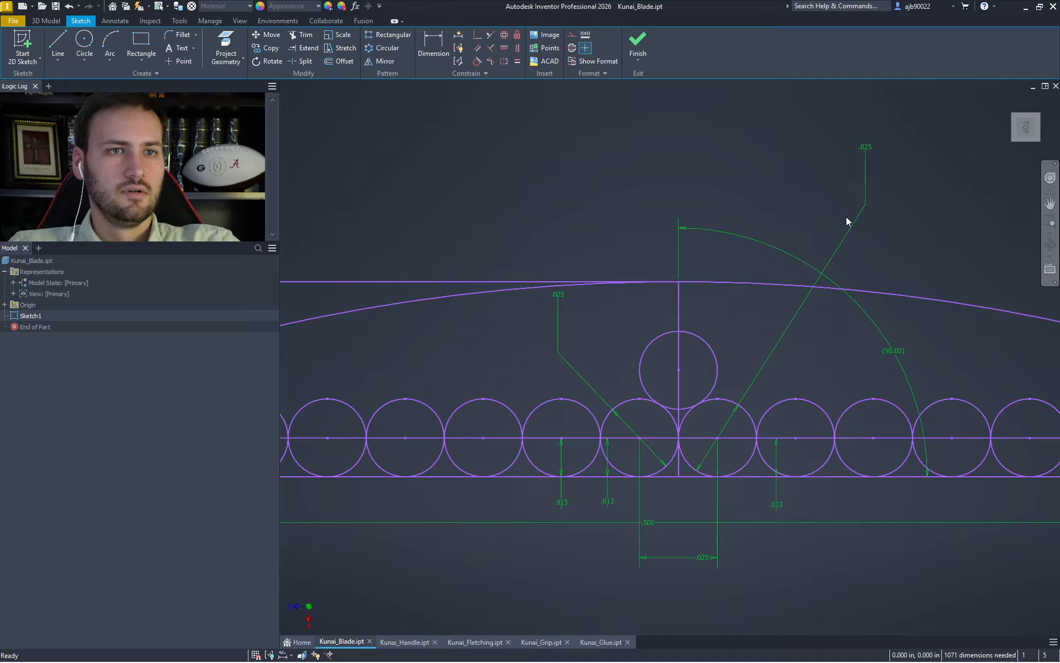
left_click_drag(928, 182, 782, 276)
key("Delete")
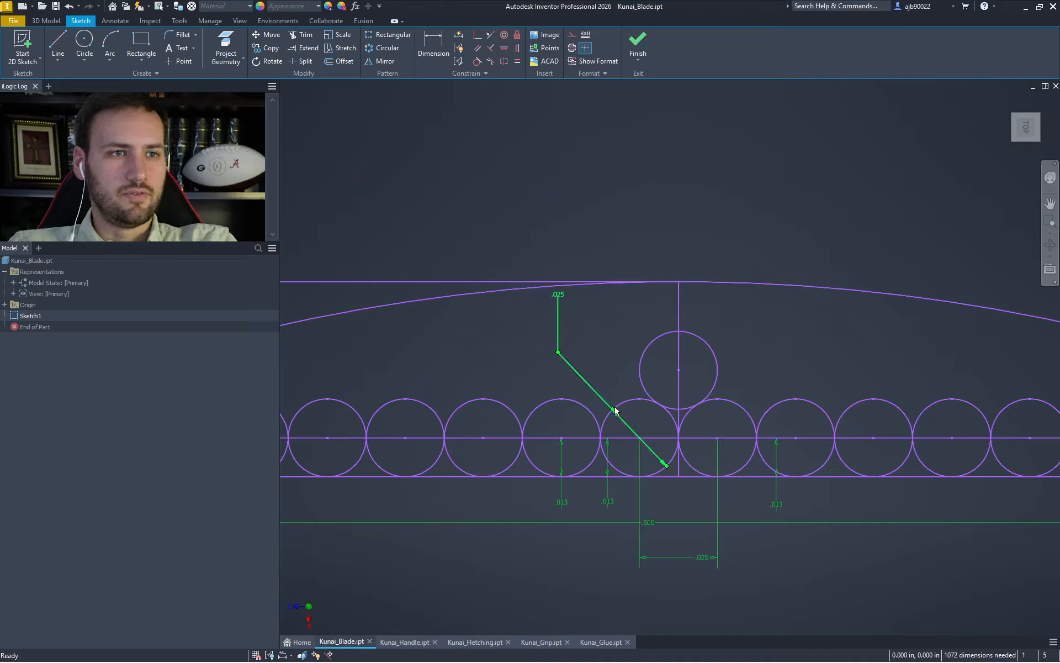
Delete the height, spacing and rectangle-length dimensions beneath the bottom row of circles
left_click(561, 500)
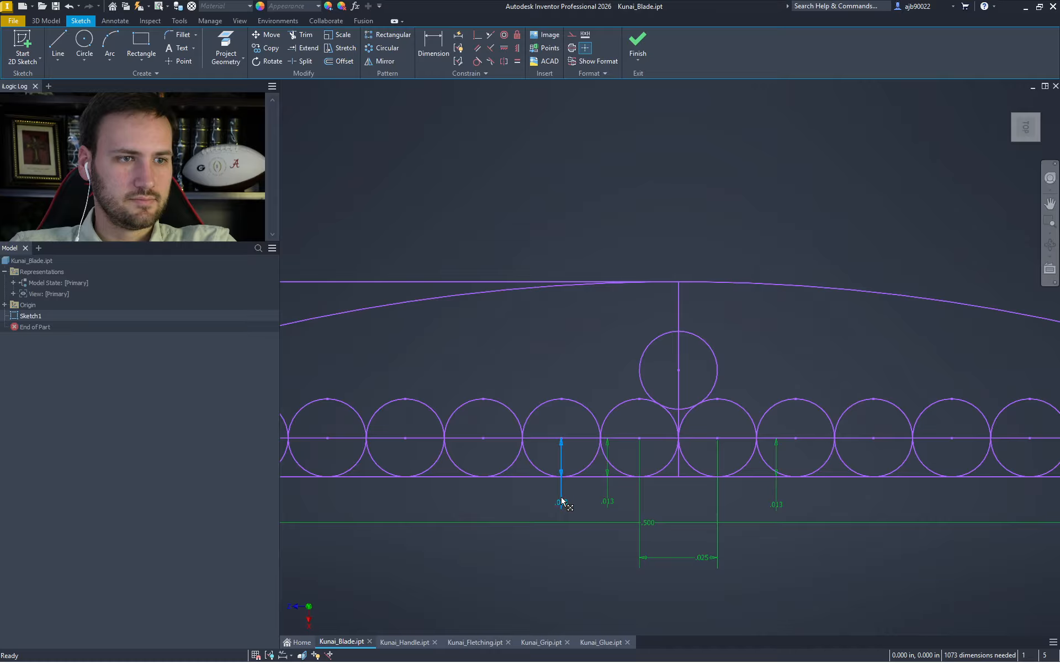
key("Delete")
left_click(607, 500)
key("Delete")
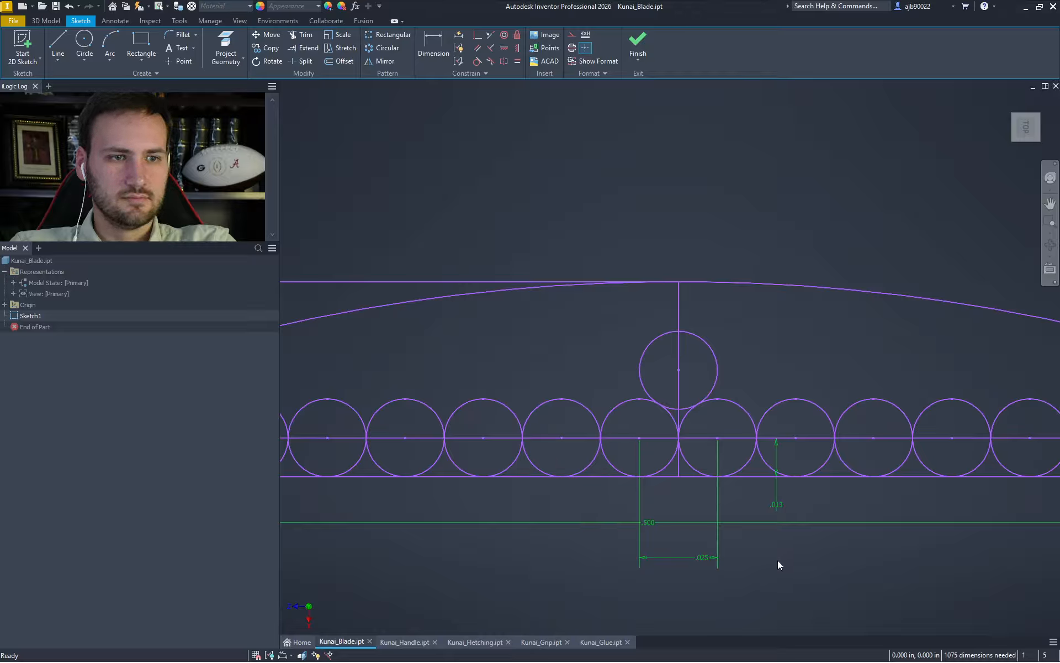
left_click_drag(778, 560, 570, 492)
key("Delete")
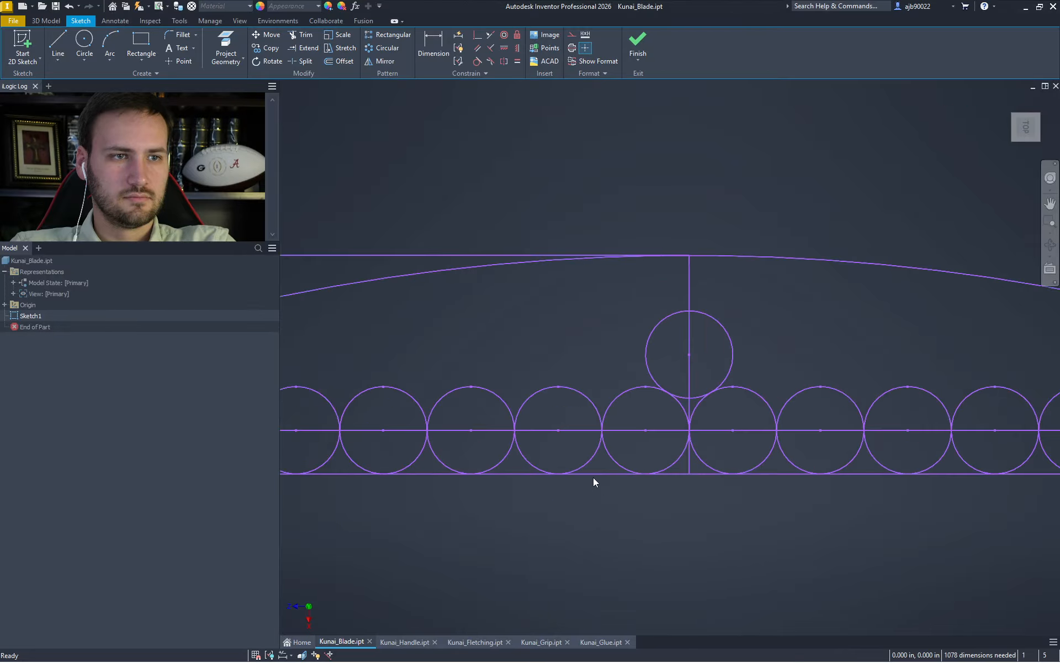
Delete the rectangle's side-length dimension and the two spacing dimensions beside the stacked end circles
scroll(593, 479, "down", 4)
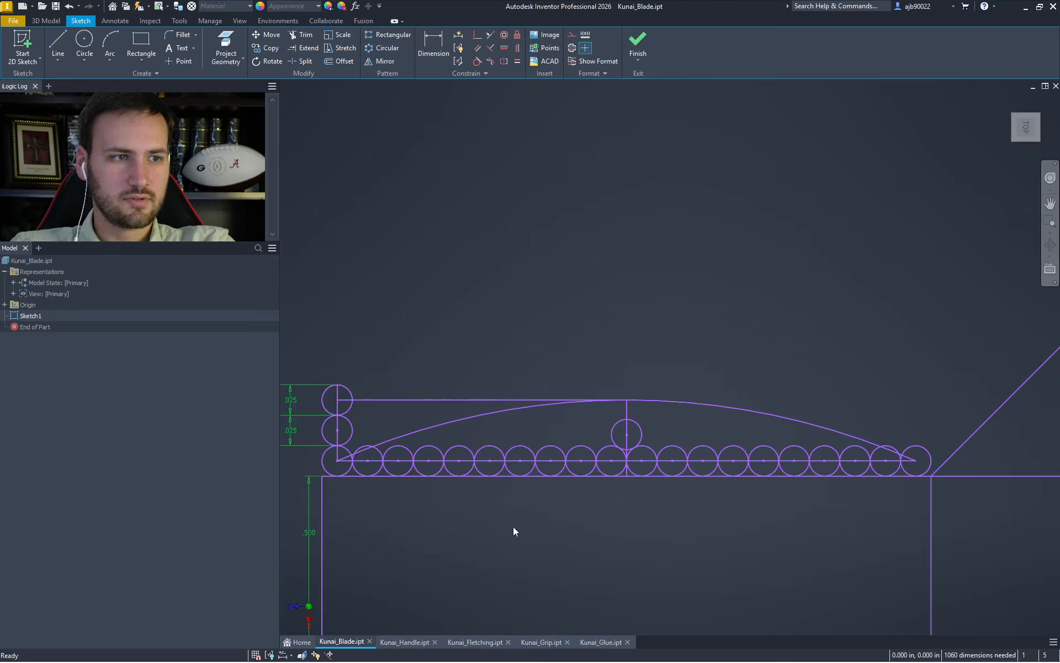
left_click(309, 491)
key("Delete")
left_click_drag(301, 475, 292, 400)
key("Delete")
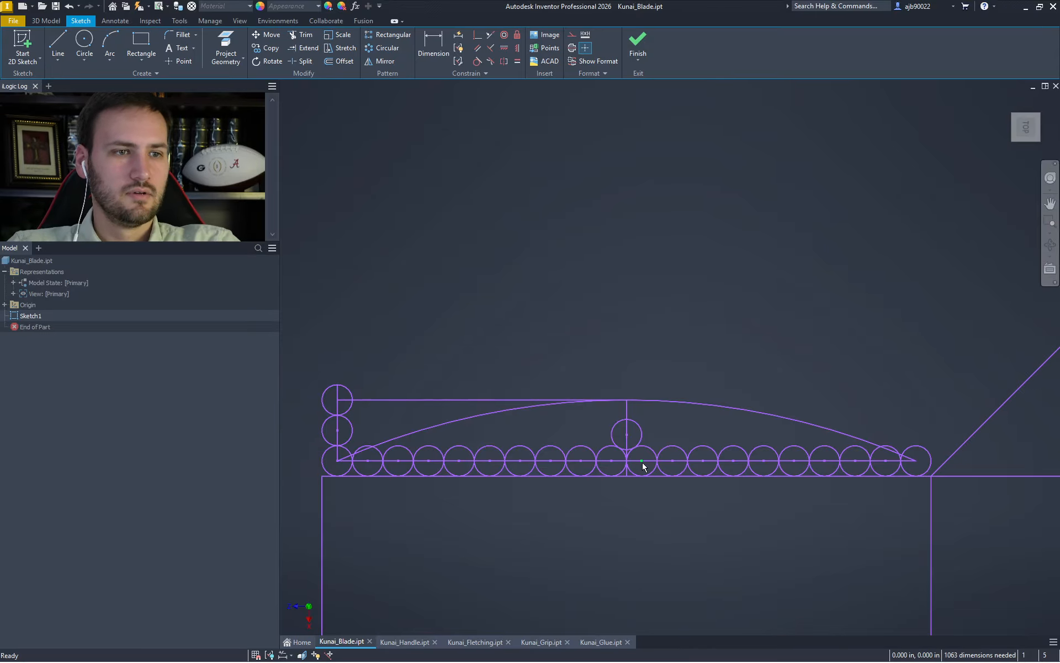
Select the single circle resting above the bottom row on the vertical centre line
scroll(643, 464, "down", 2)
scroll(644, 441, "up", 5)
left_click(640, 417)
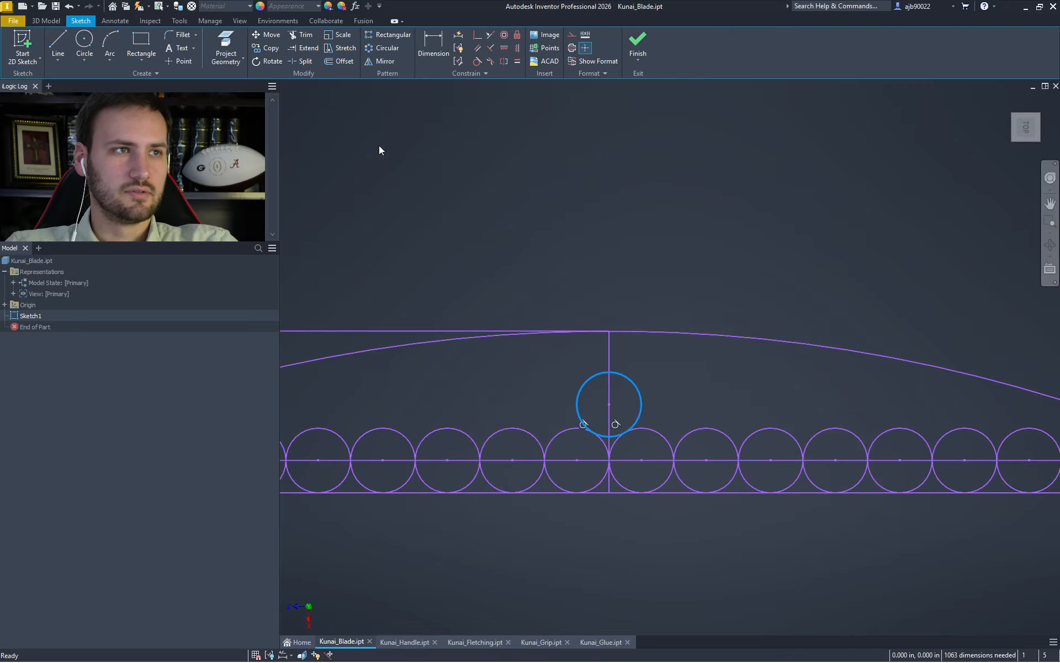
left_click(382, 36)
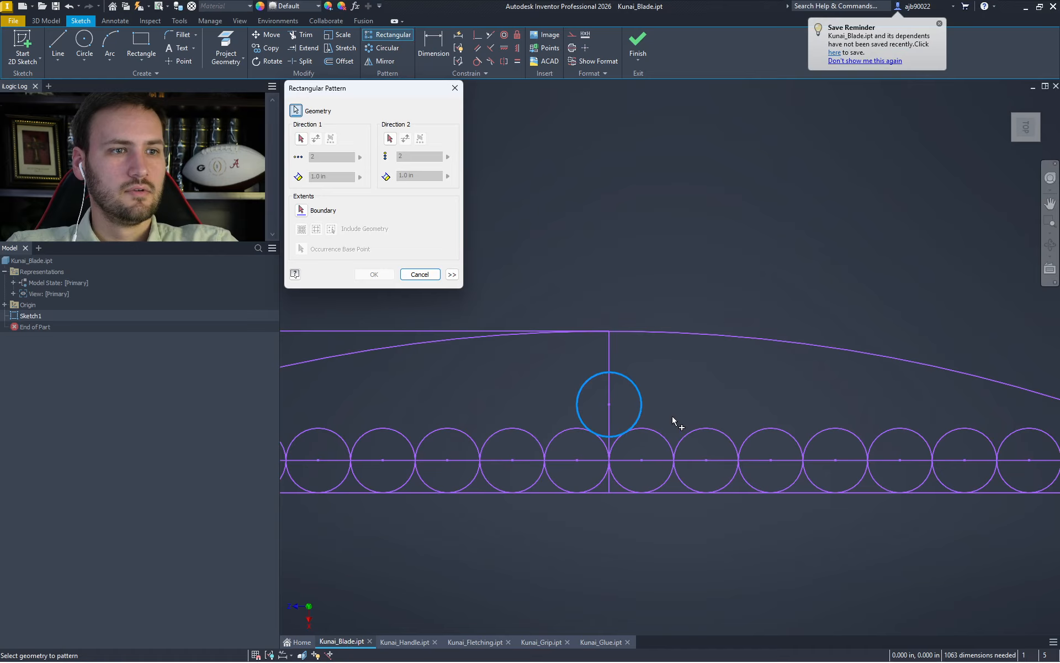
left_click(685, 459)
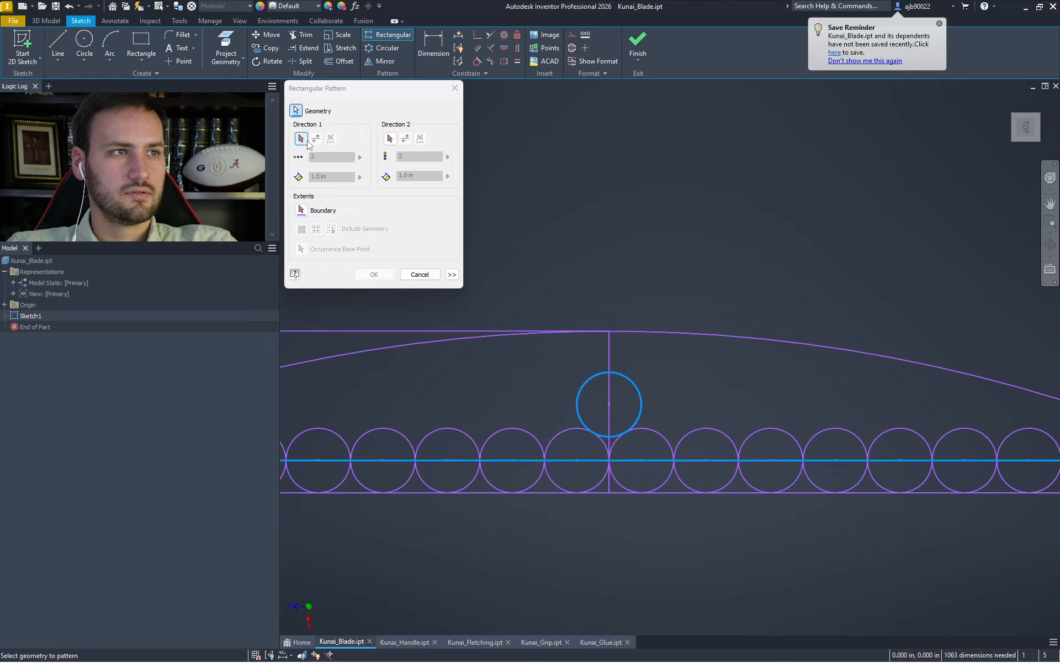
left_click(419, 274)
Set up a rectangular pattern of the selected circle along the bottom row's horizontal centre line with 0.025 in spacing
left_click(381, 35)
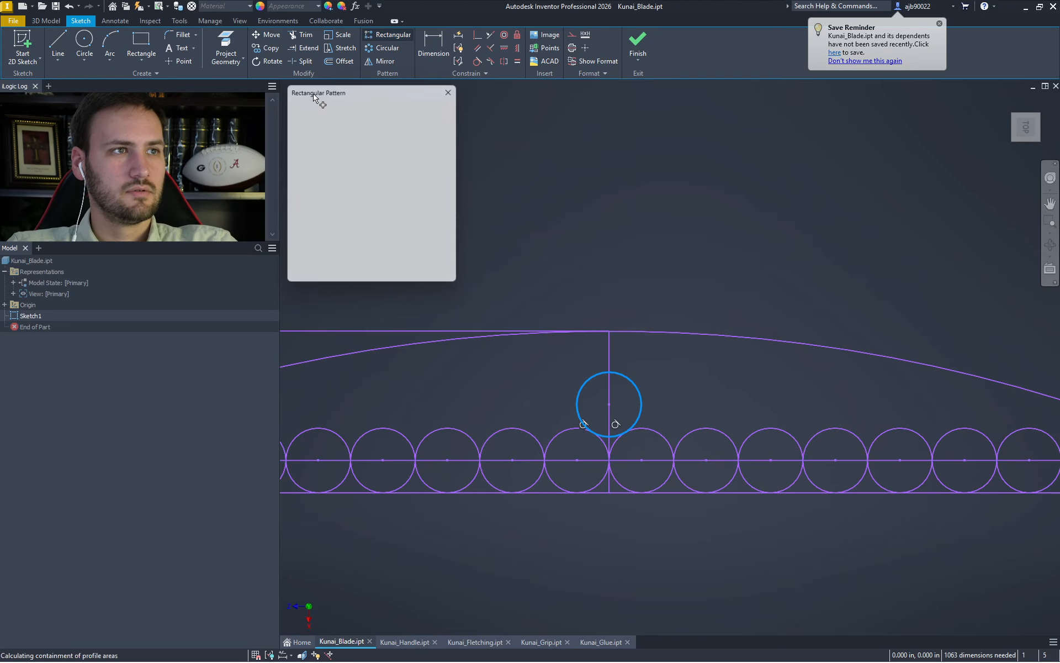
left_click(682, 460)
left_click(317, 175)
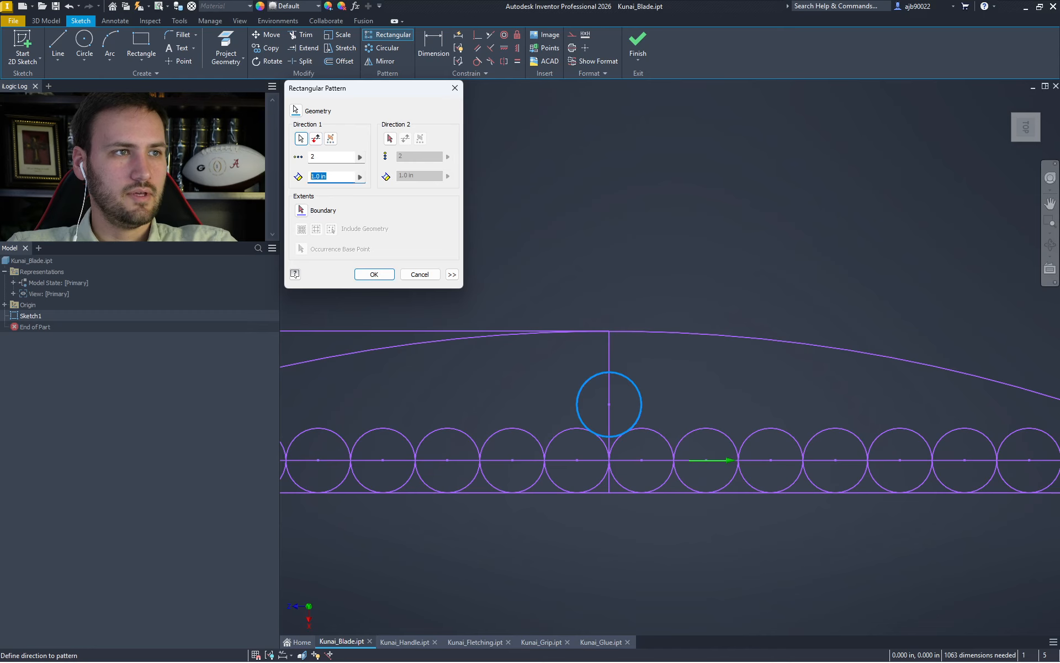
type(".025")
scroll(710, 332, "down", 4)
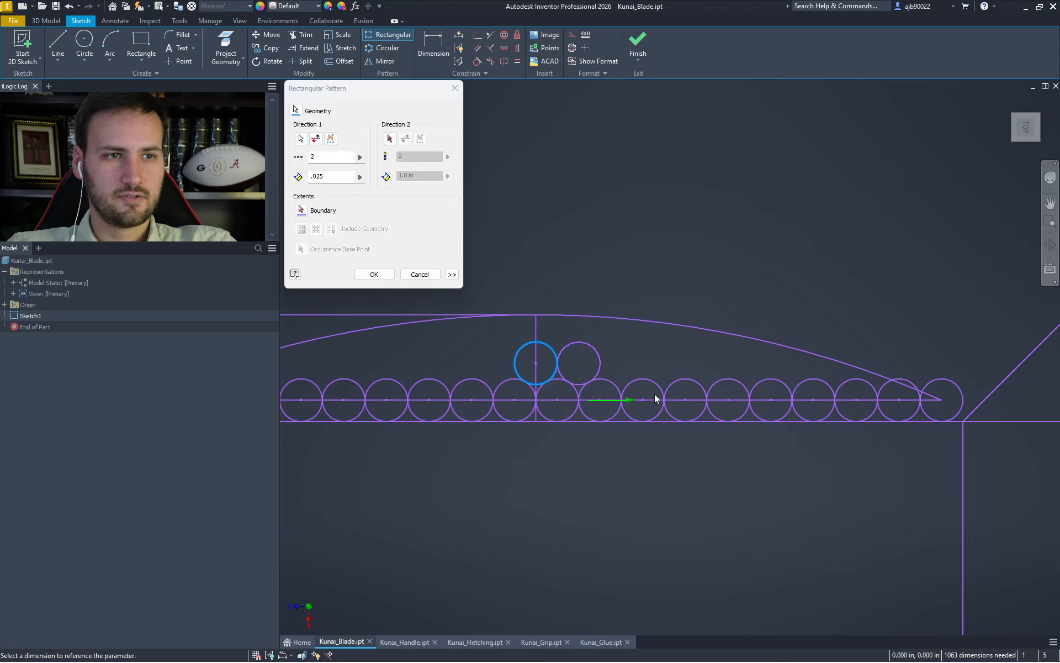
Set the pattern count to 8 and create the second-row circles on one side of the vertical centre line
left_click(326, 157)
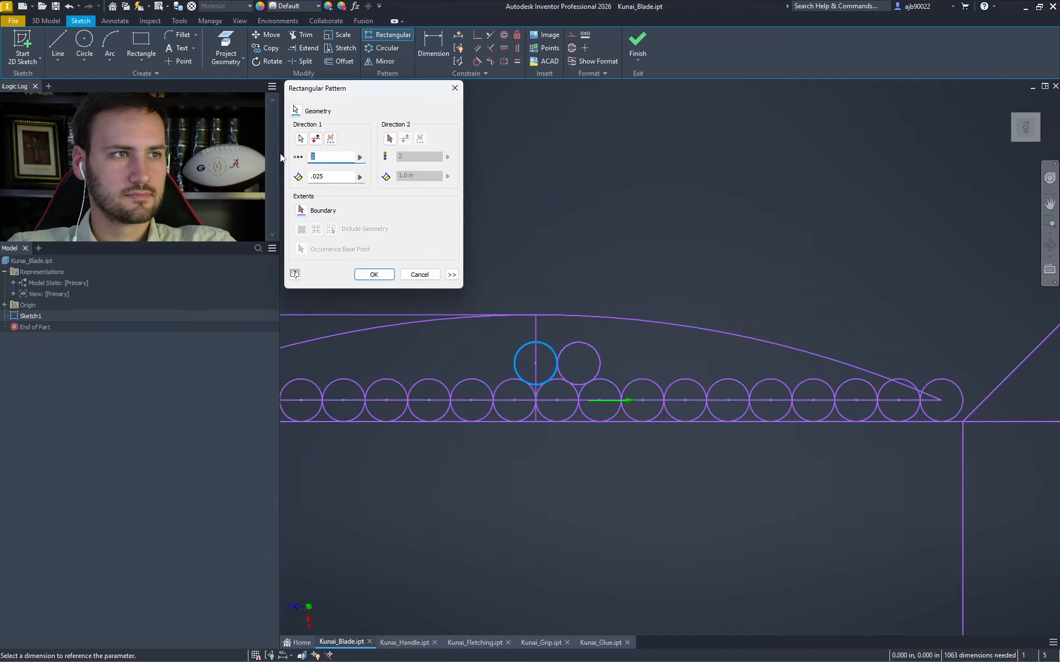
type("5")
key("BackSpace")
type("6")
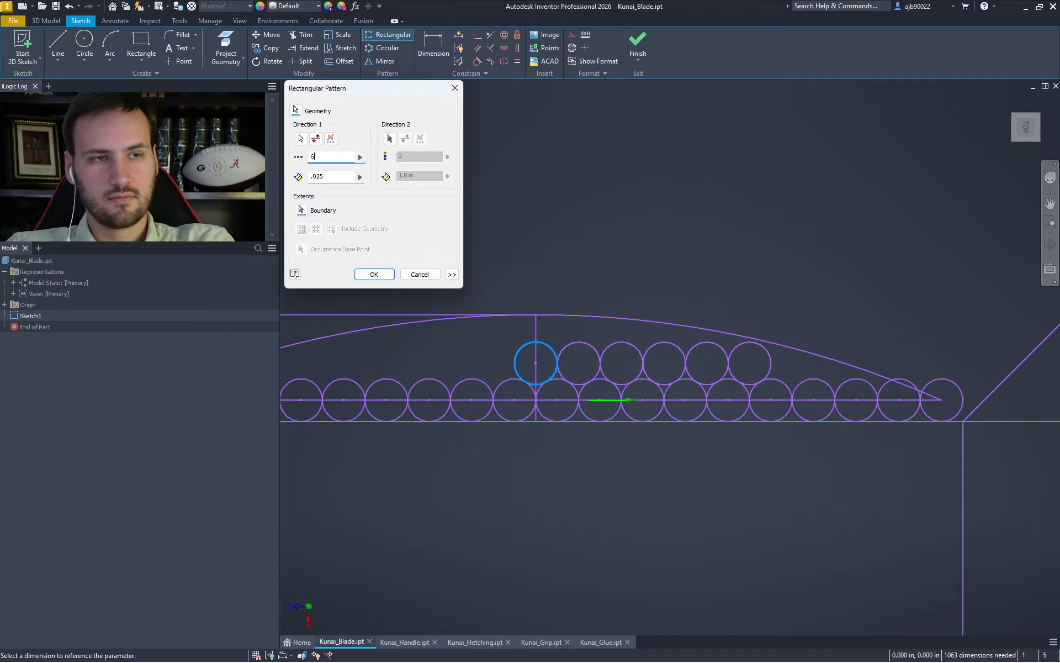
key("BackSpace")
type("7")
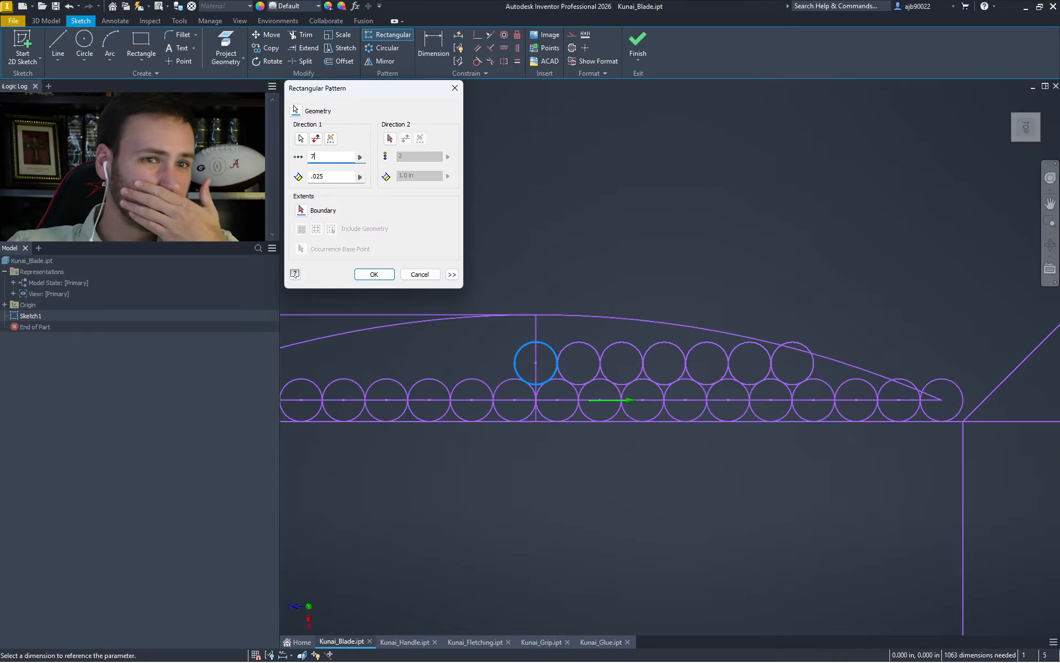
key("BackSpace")
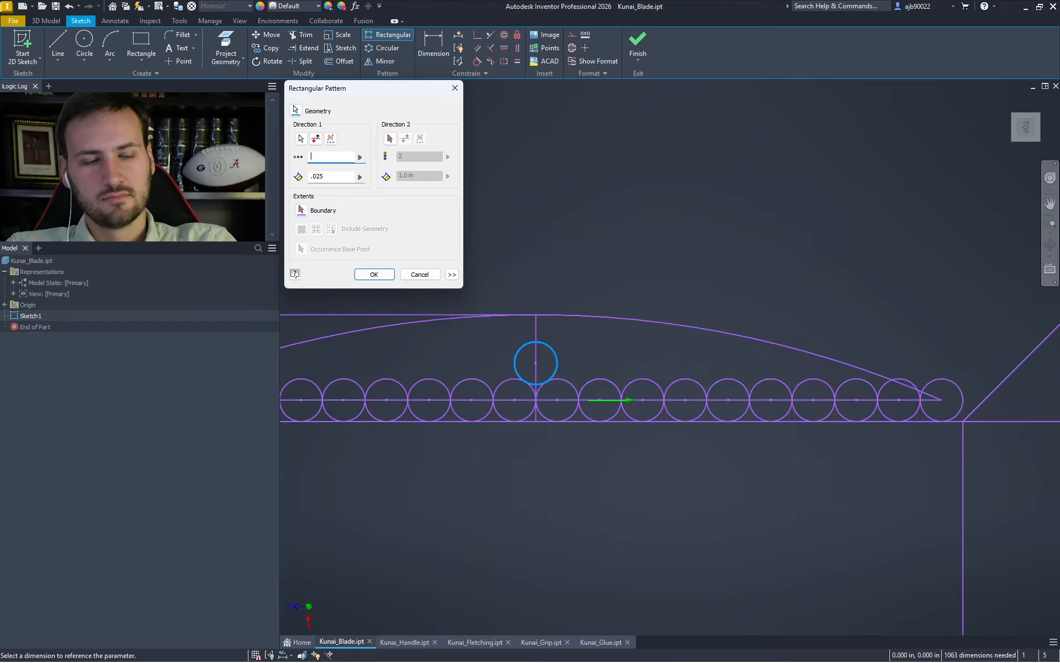
type("8")
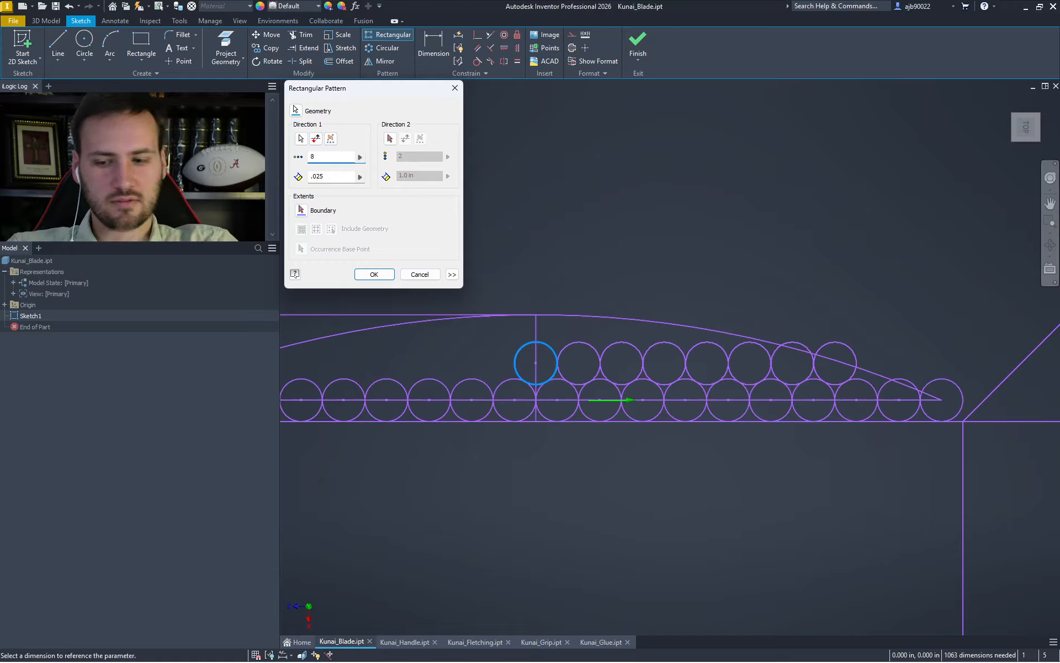
key("BackSpace")
type("9")
key("BackSpace")
type("8")
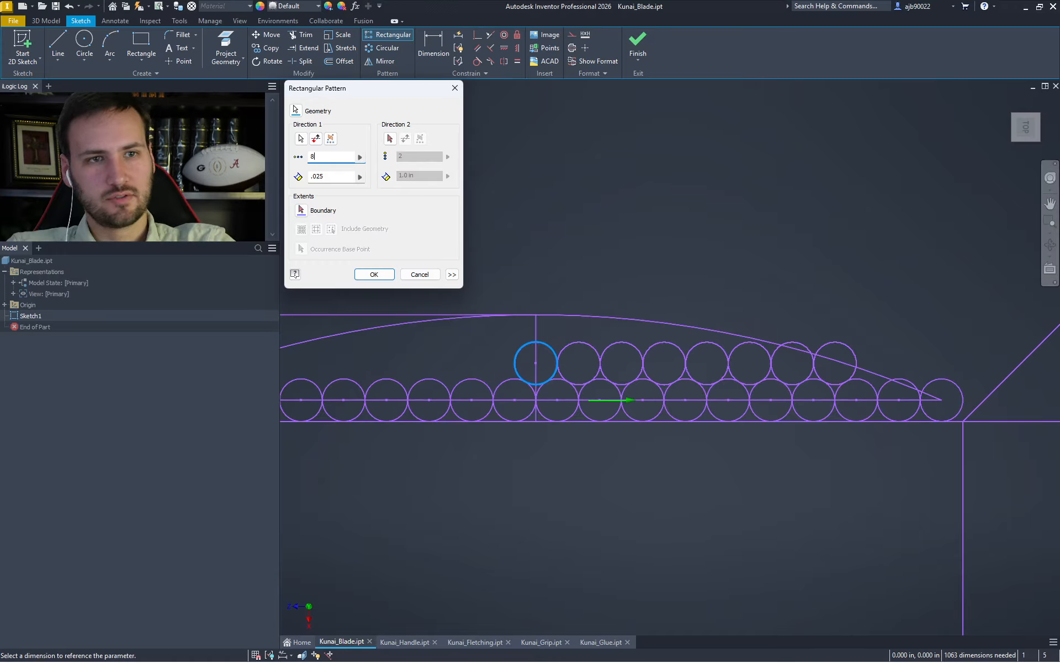
key("Return")
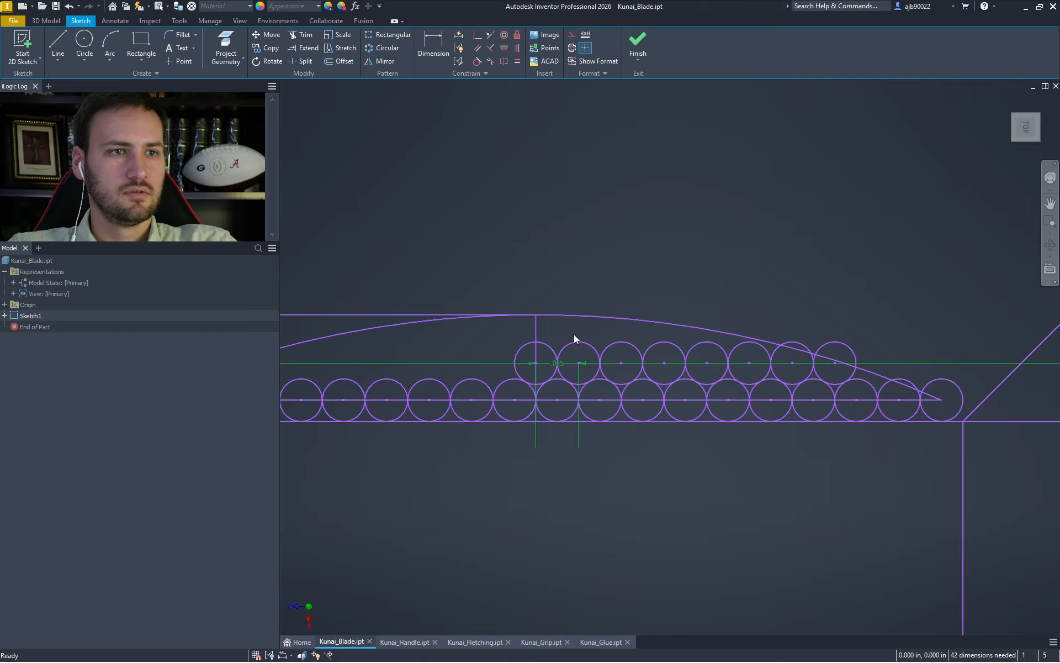
Mirror the seven patterned second-row circles across the vertical centre line
left_click_drag(545, 289, 902, 393)
left_click(381, 61)
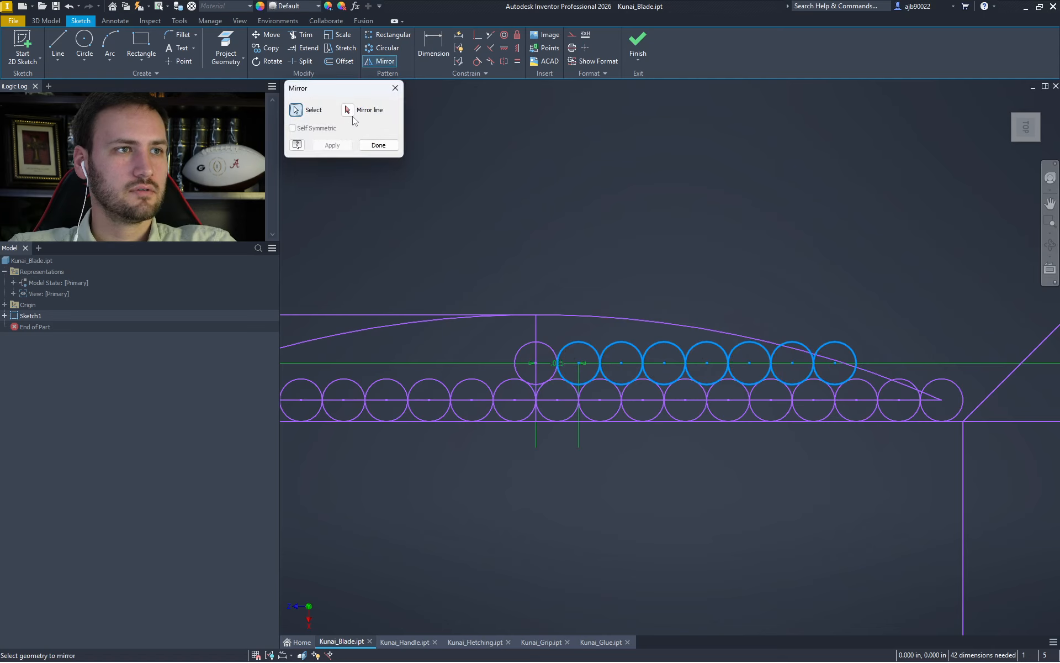
left_click(535, 335)
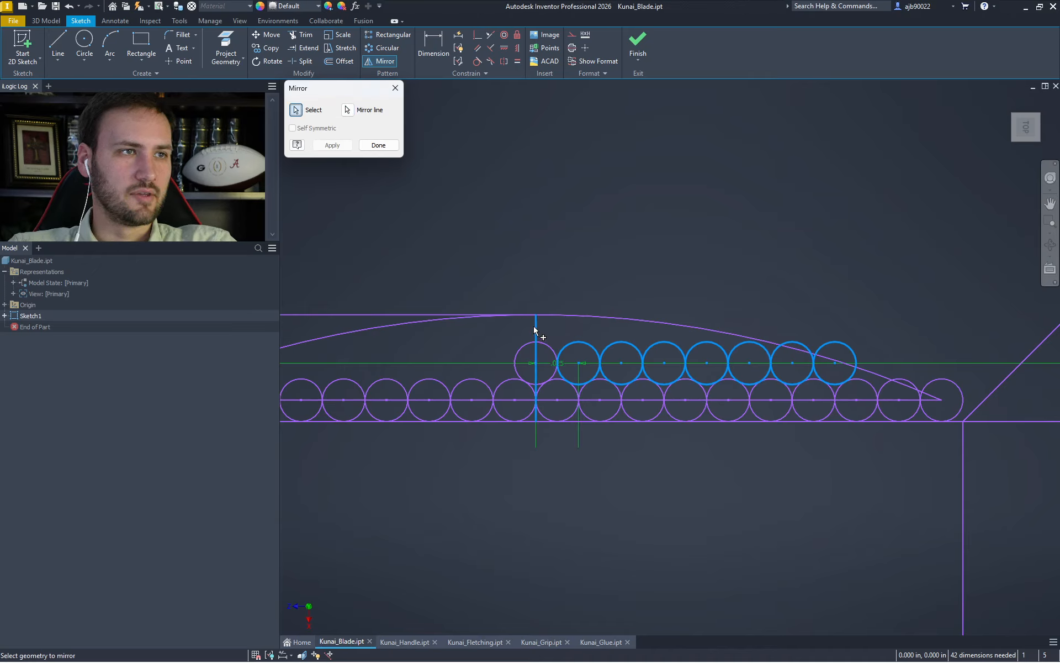
left_click(332, 146)
left_click(379, 145)
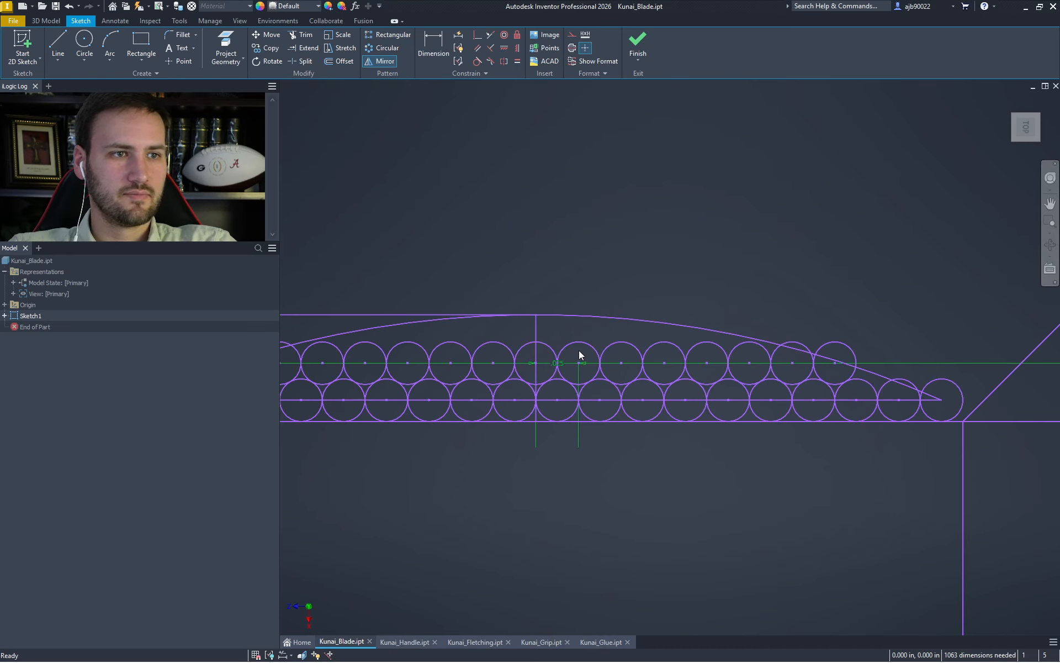
Delete the rectangular pattern and mirror the seven remaining second-row circles back across the vertical centre line
right_click(573, 347)
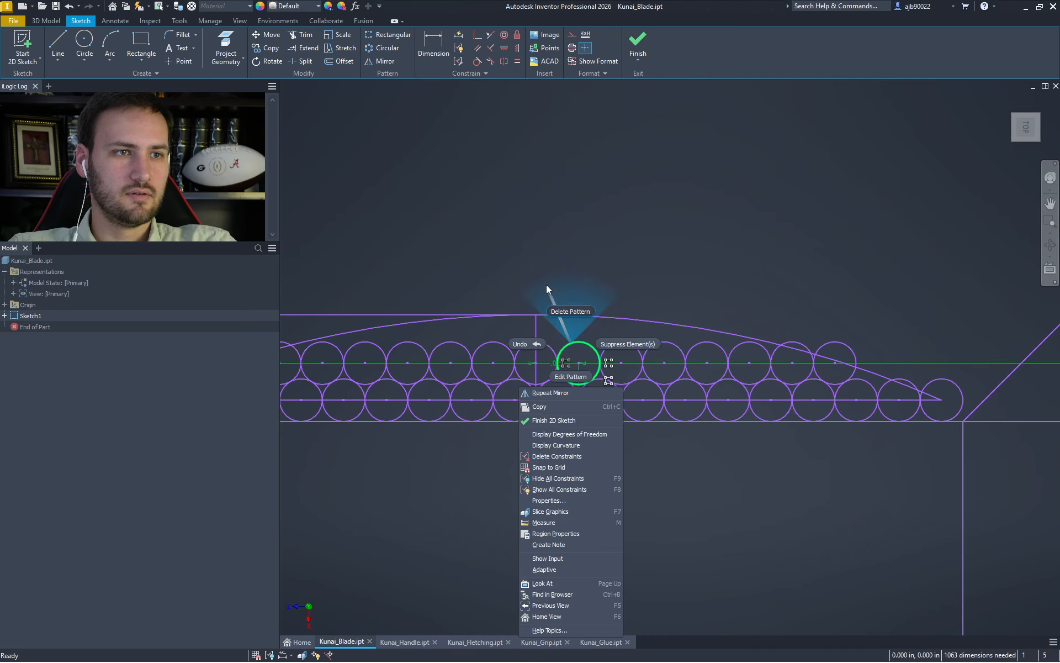
left_click(566, 308)
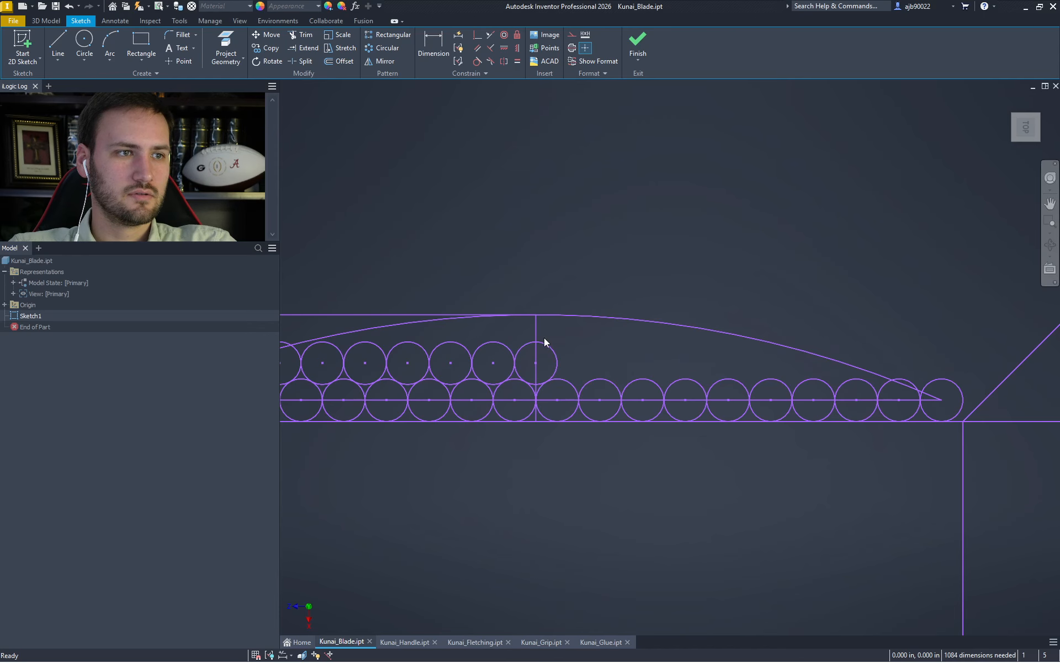
middle_click_drag(546, 338, 748, 316)
left_click_drag(403, 303, 747, 369)
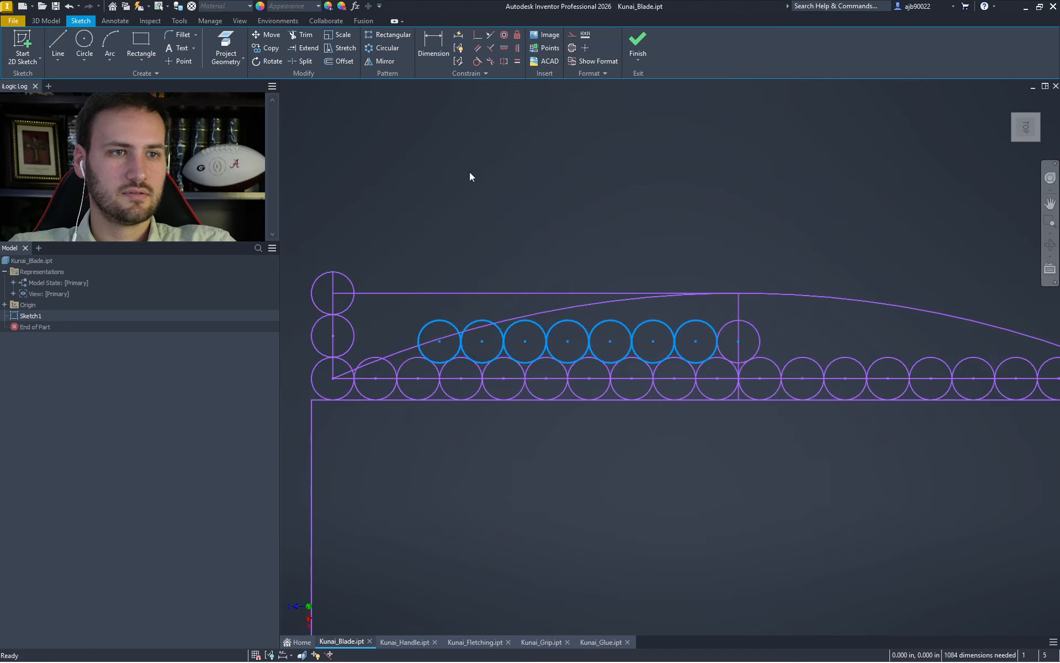
left_click(371, 61)
left_click(369, 113)
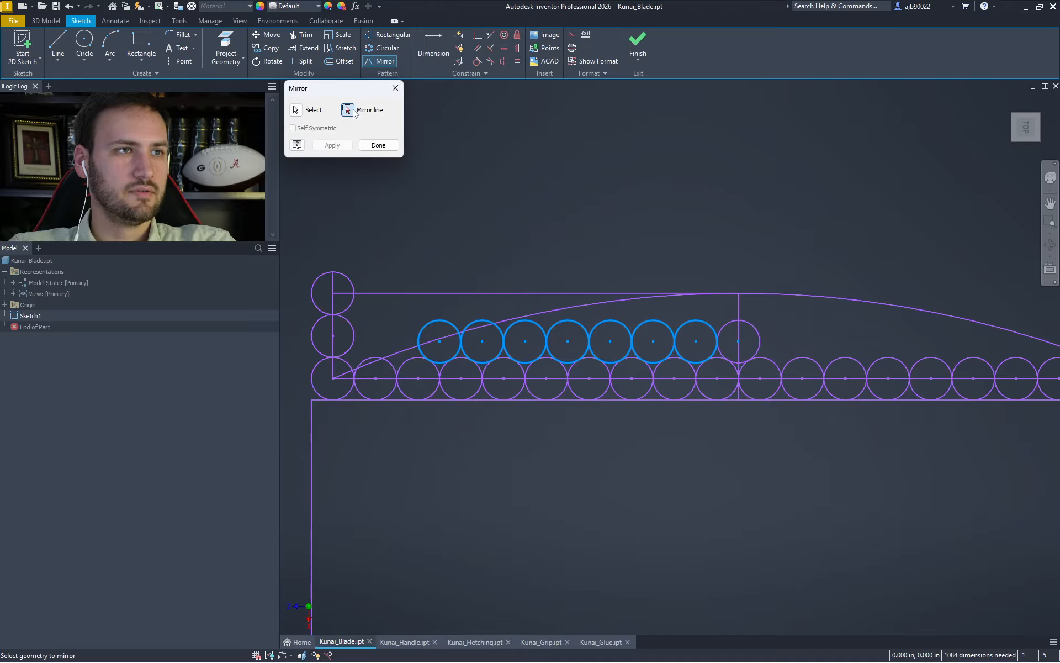
left_click(739, 315)
left_click(332, 145)
key("Escape")
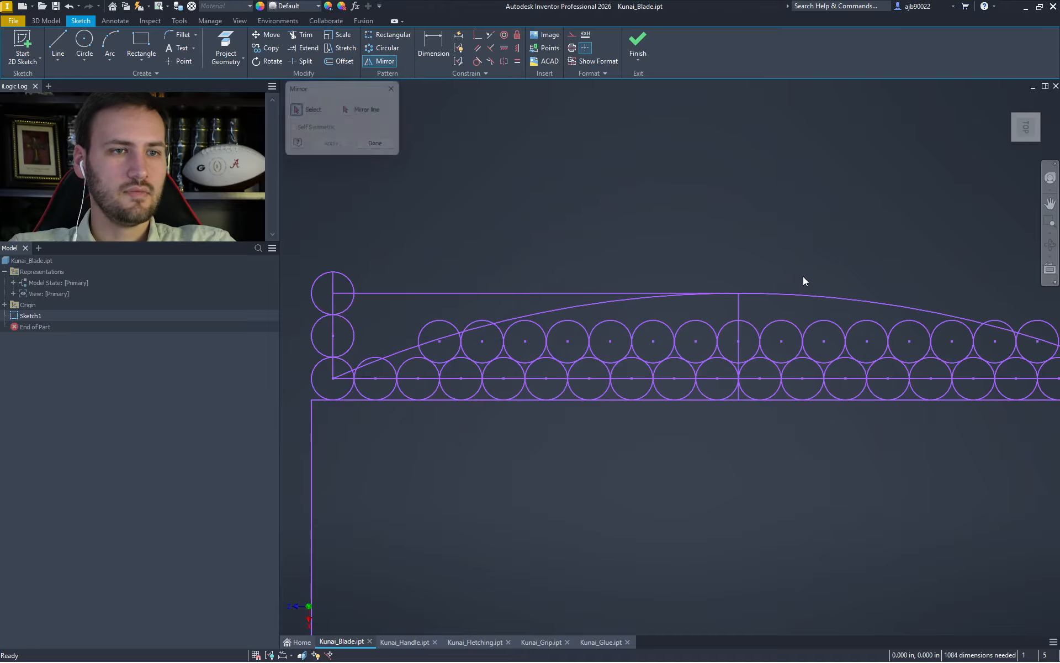
middle_click_drag(803, 276, 582, 276)
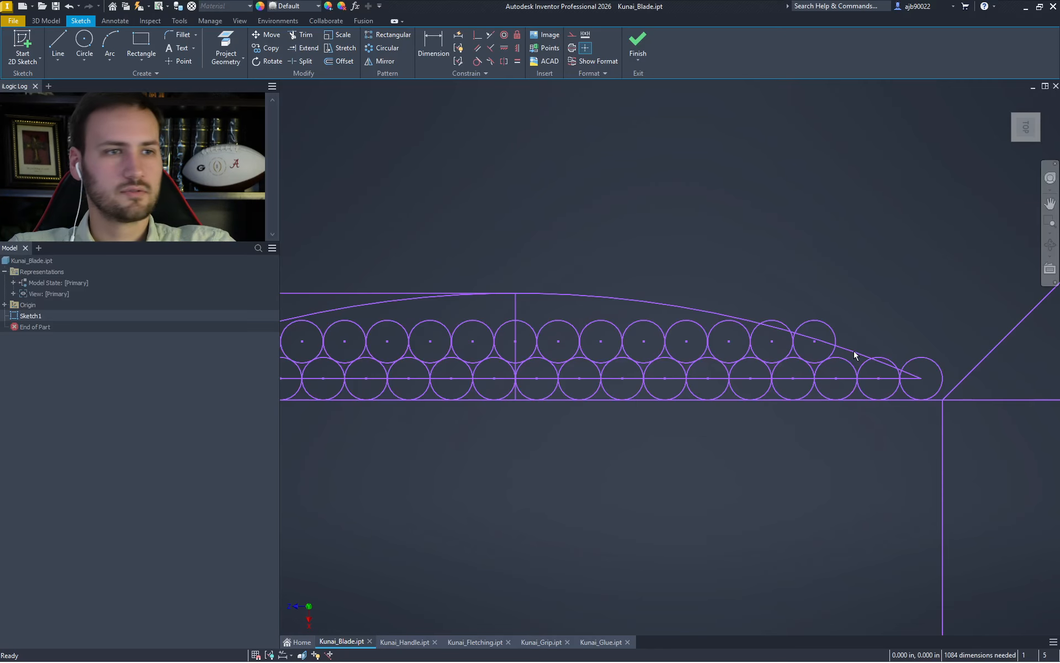
middle_click_drag(479, 491, 632, 516)
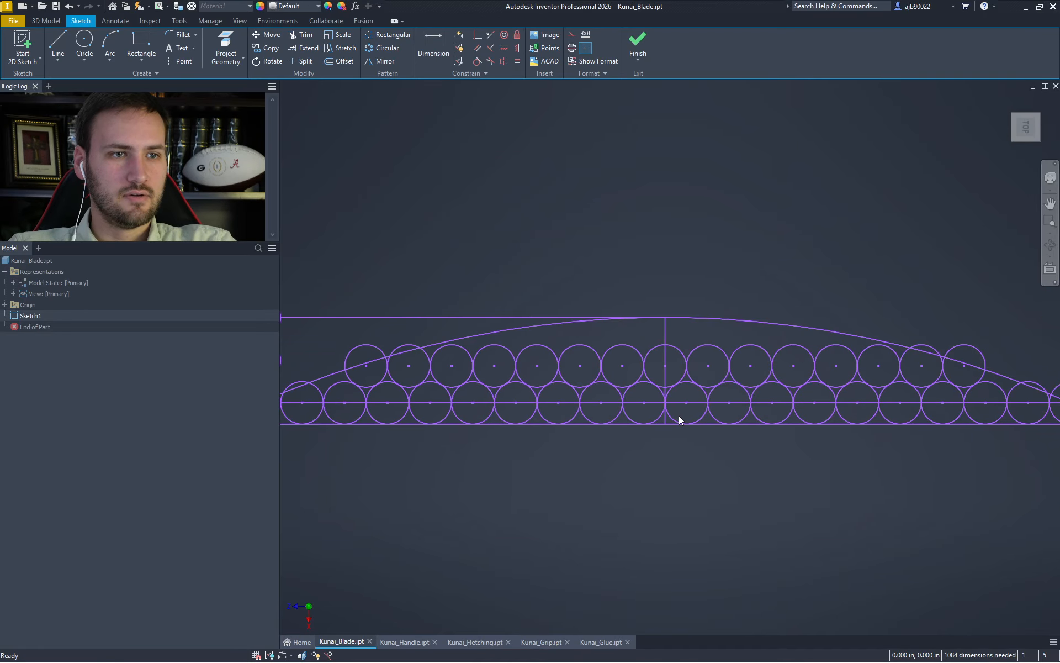
left_click(669, 394)
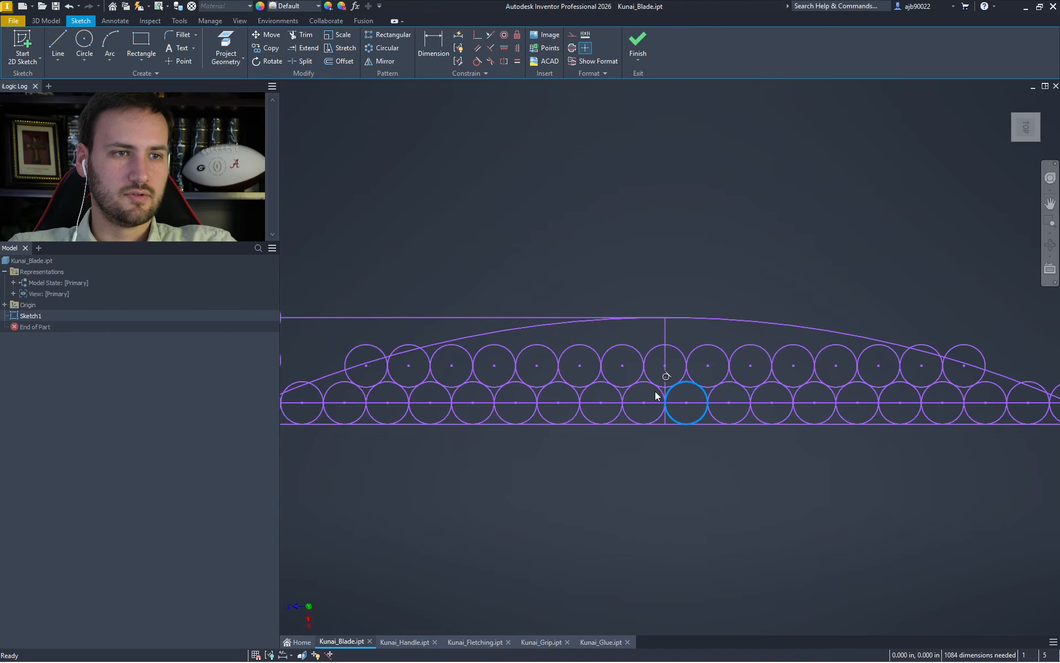
left_click(660, 390, "ctrl")
key("Escape")
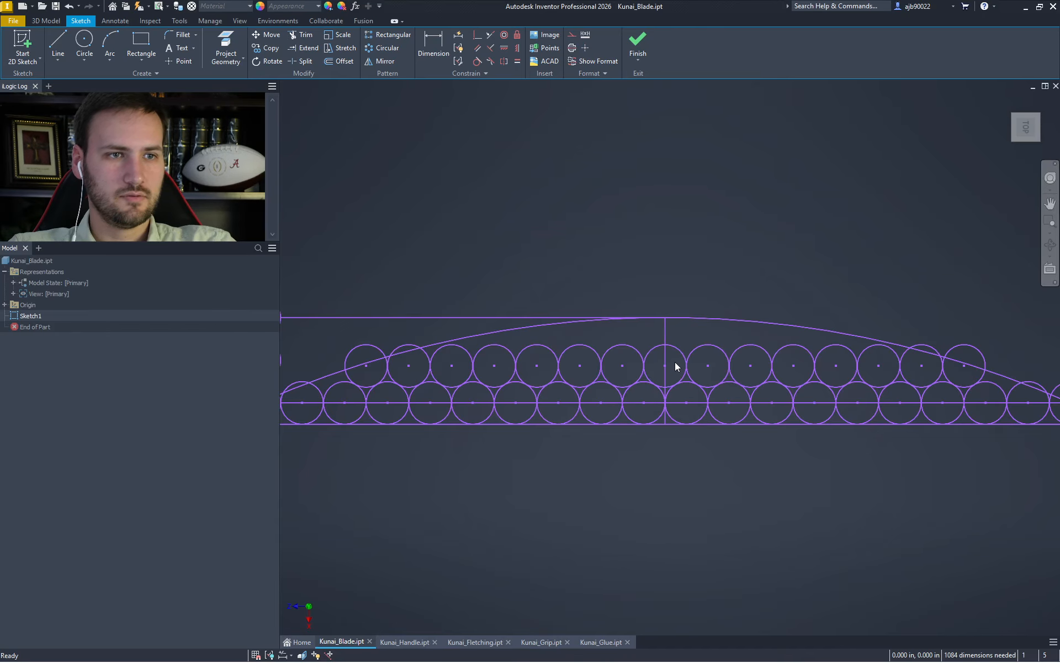
Draw a short horizontal line from the centre of the second row's middle circle
key("l")
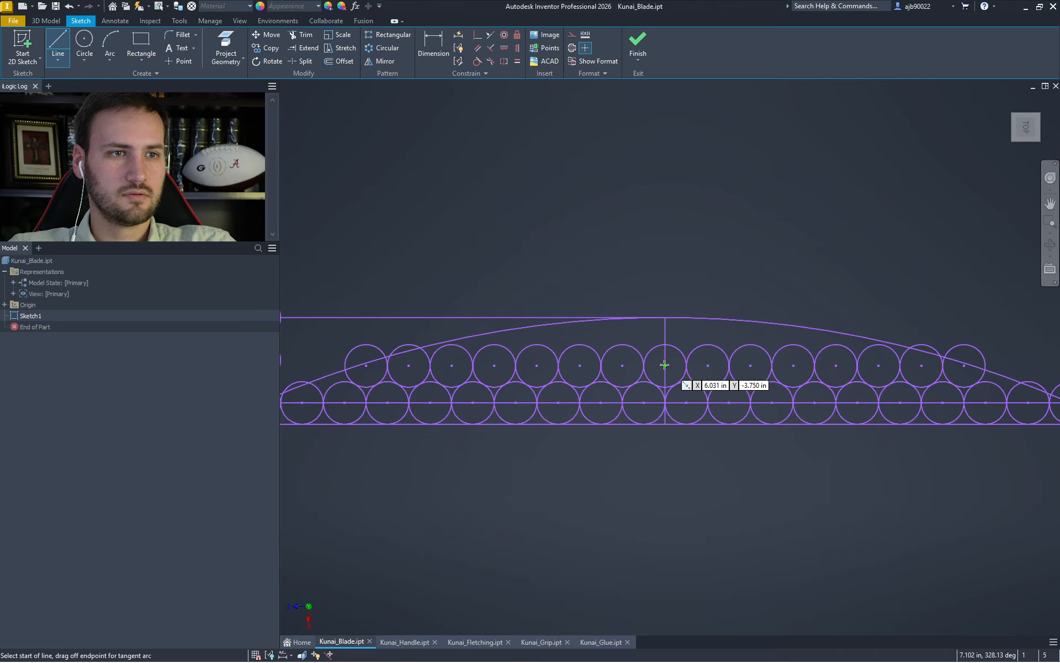
left_click(665, 363)
left_click(694, 366)
key("Escape")
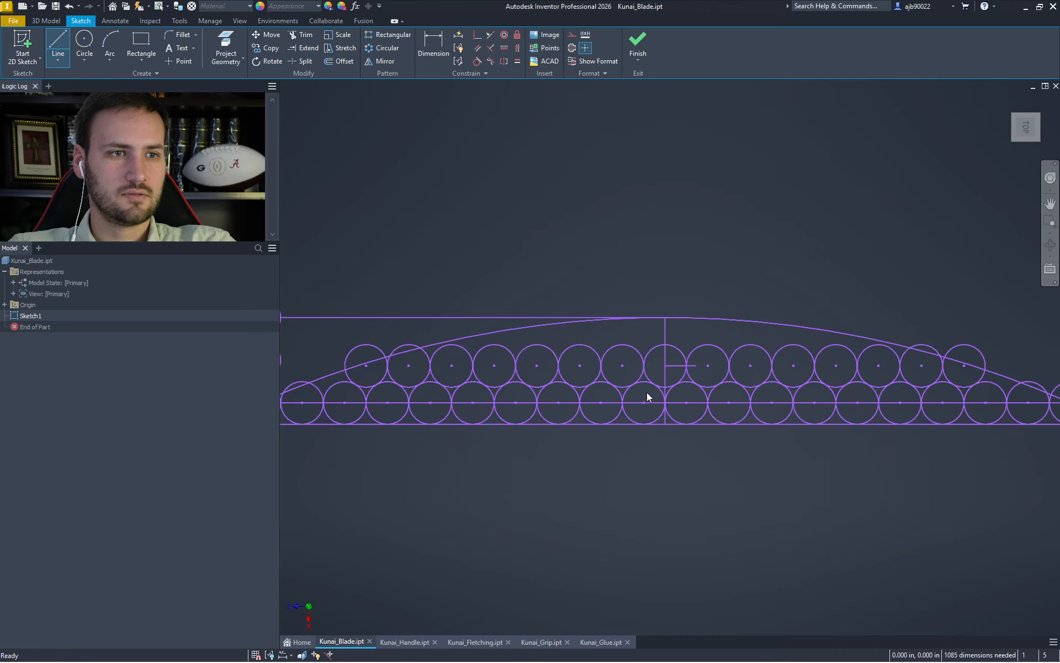
Mirror the two bottom-row circles flanking the vertical centre line across the short horizontal line to start a third row
left_click(665, 398)
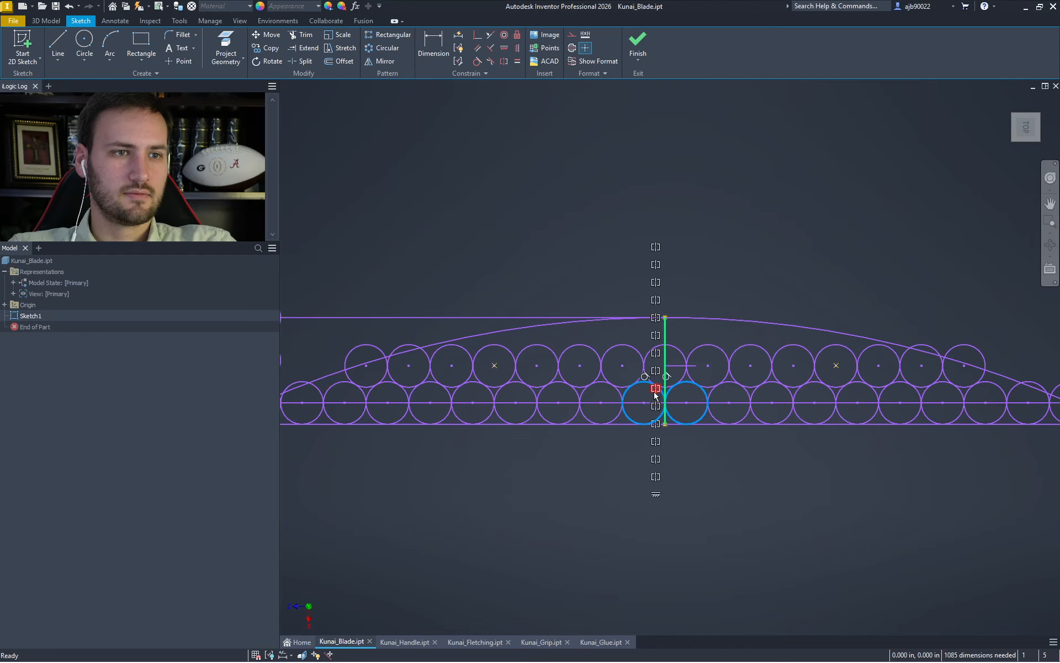
left_click(675, 331)
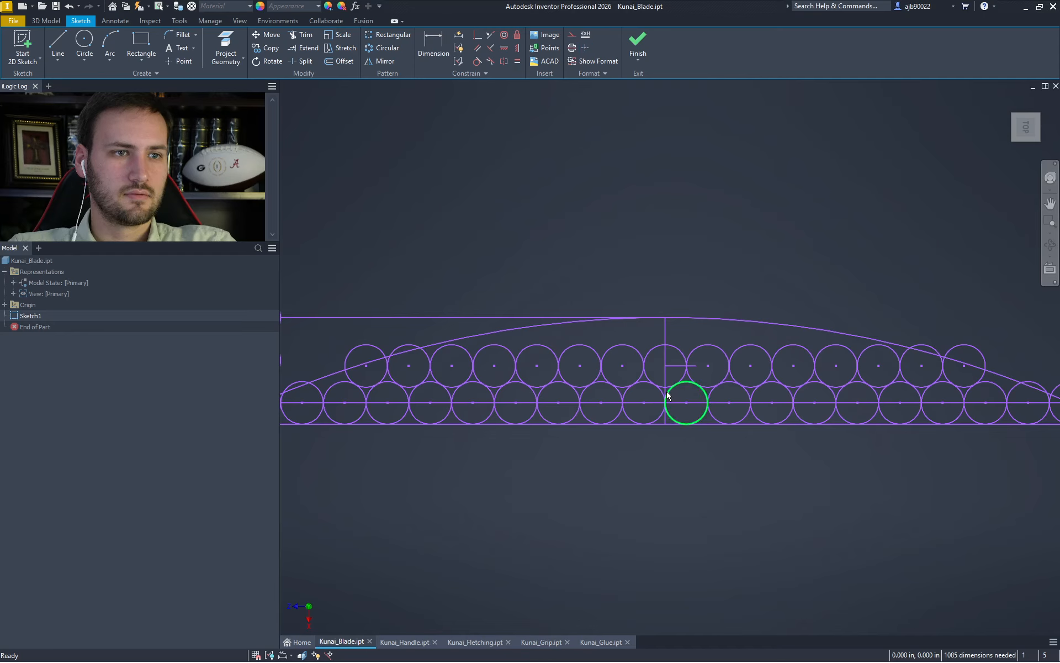
left_click(629, 395)
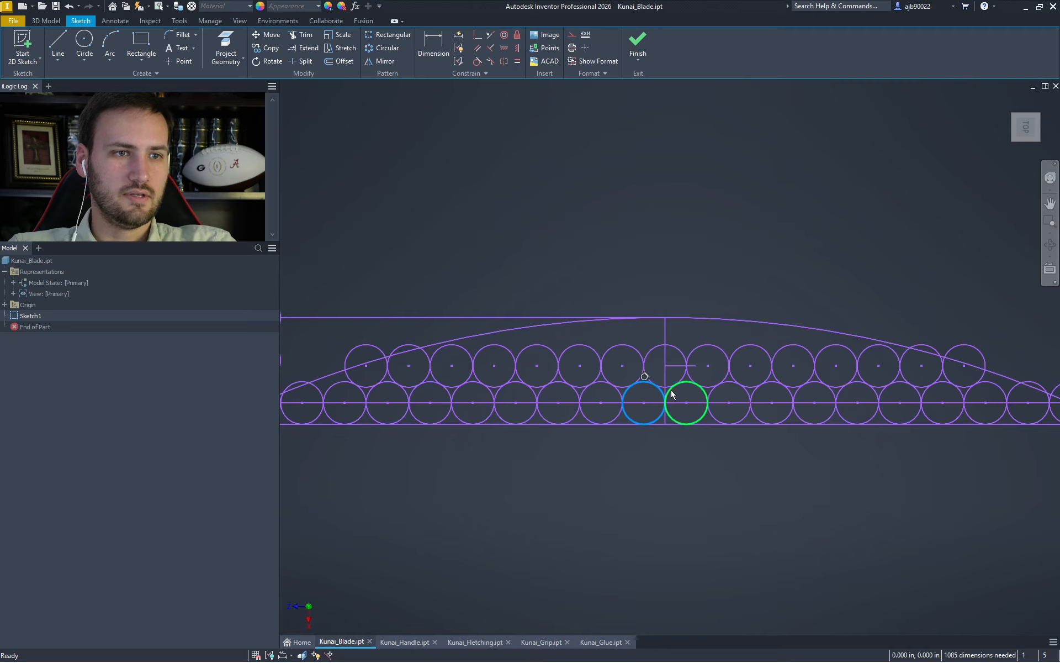
left_click(672, 394, "ctrl")
left_click(381, 60)
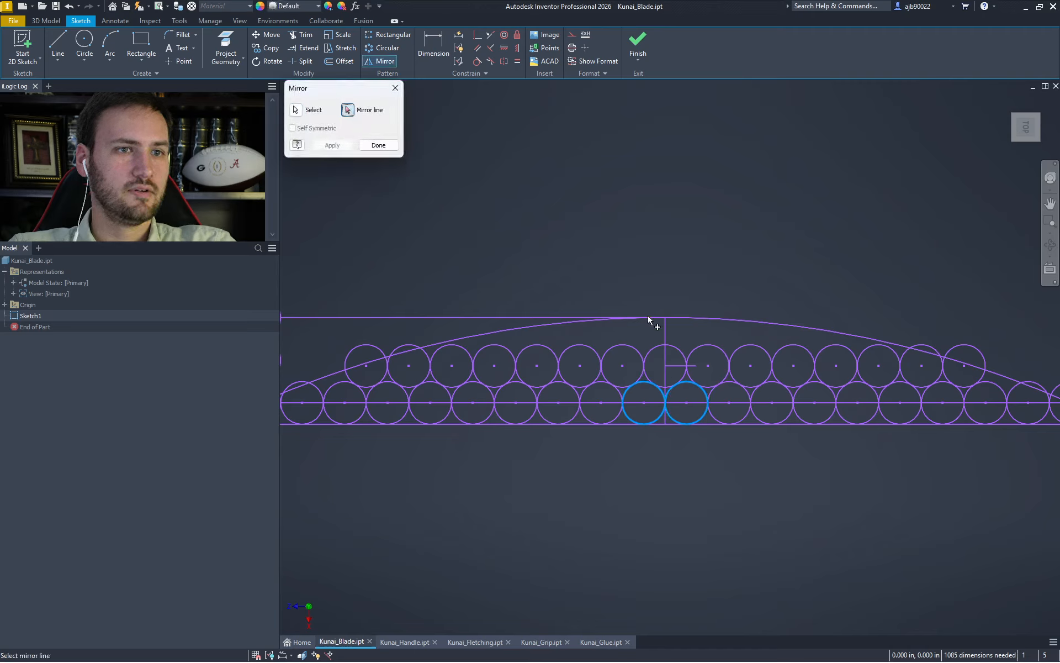
left_click(681, 366)
left_click(332, 145)
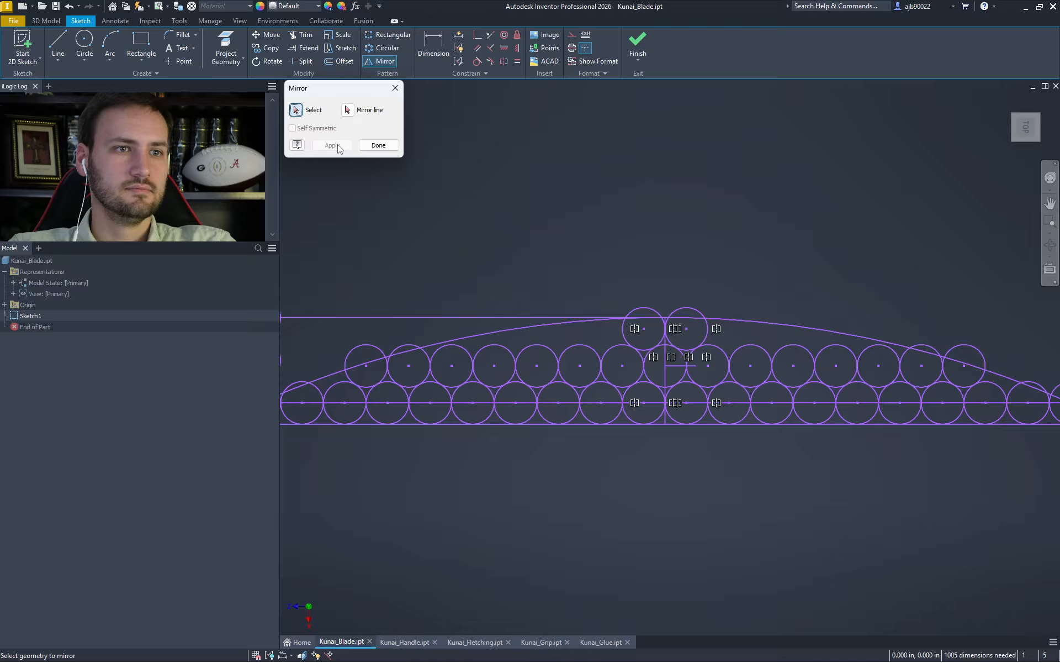
left_click(378, 145)
Delete the short horizontal mirror line and the vertical centre line
left_click(680, 366)
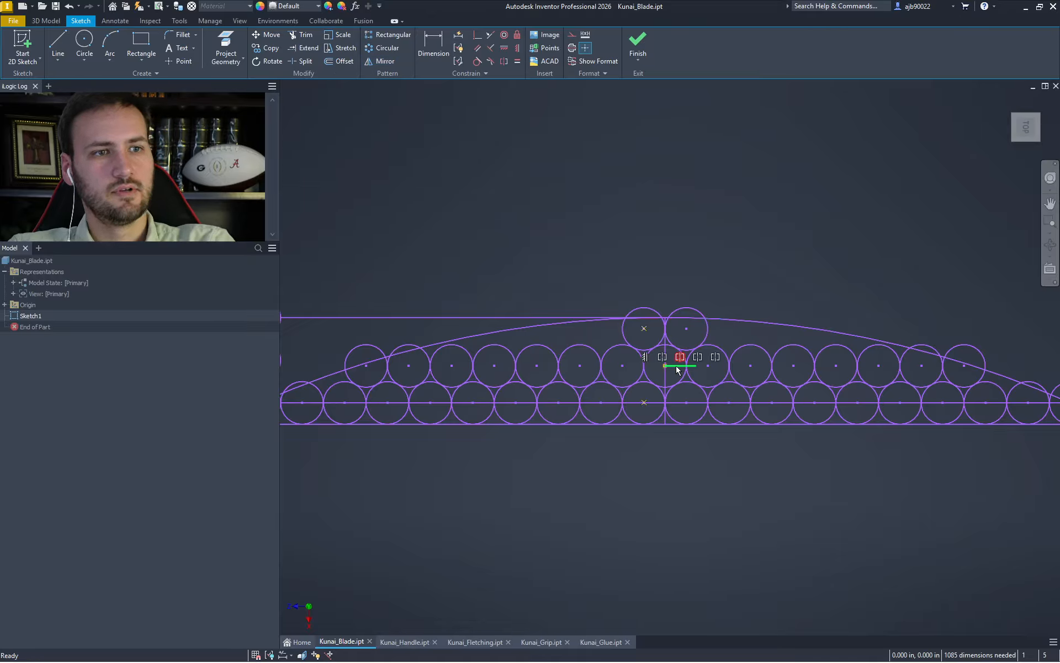
key("Delete")
left_click(666, 367)
key("Delete")
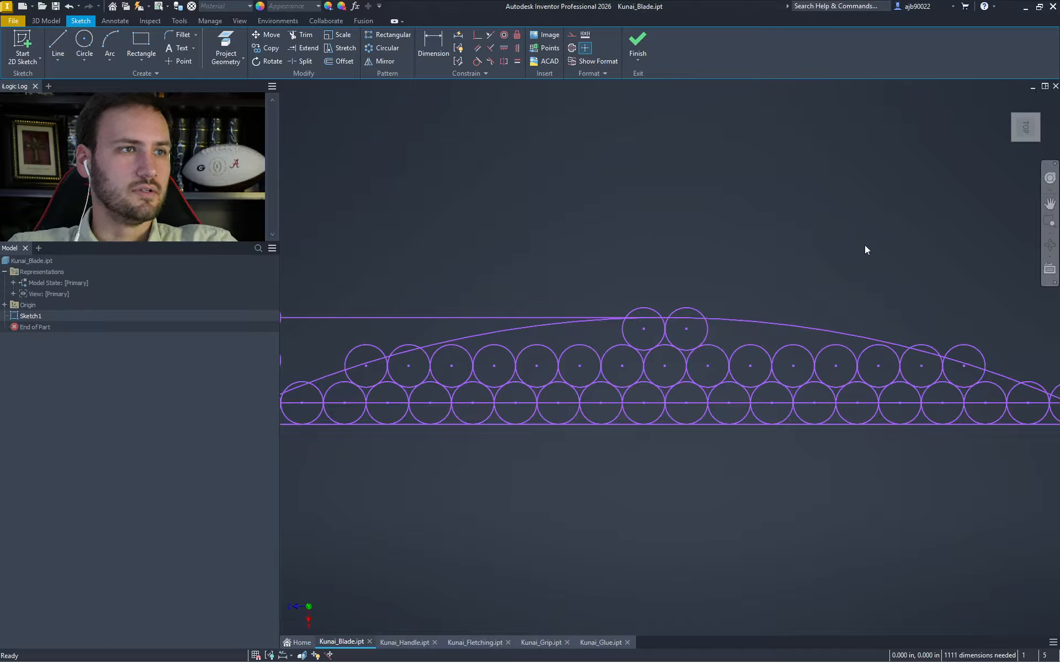
Pattern the third row's right circle rectangularly along the bottom row's horizontal line, with 4 occurrences at 0.025 in spacing
left_click(694, 310)
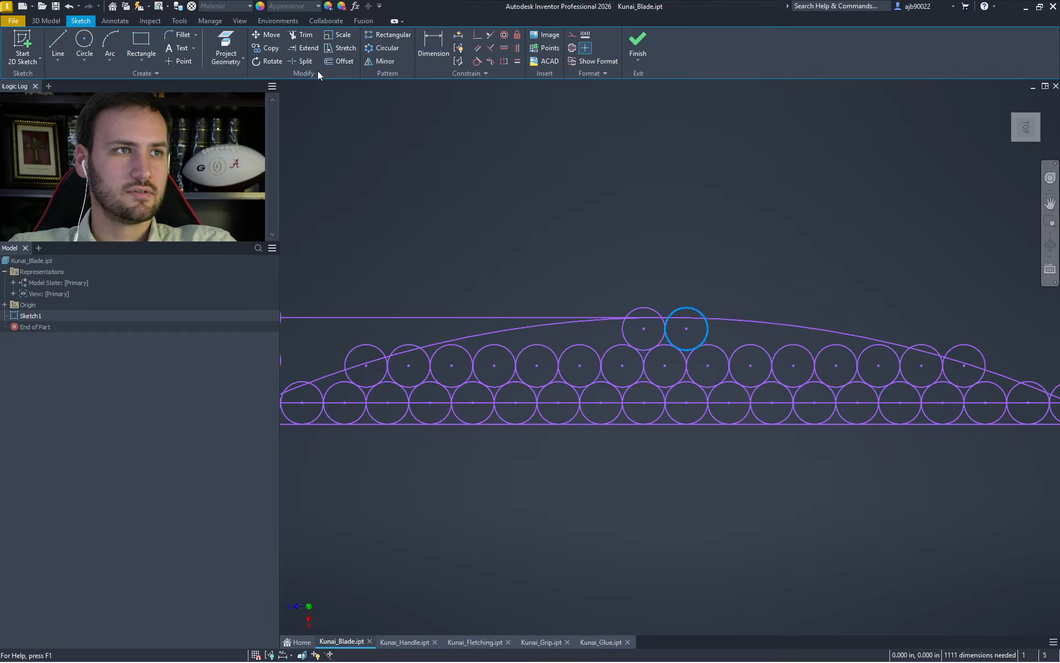
left_click(381, 61)
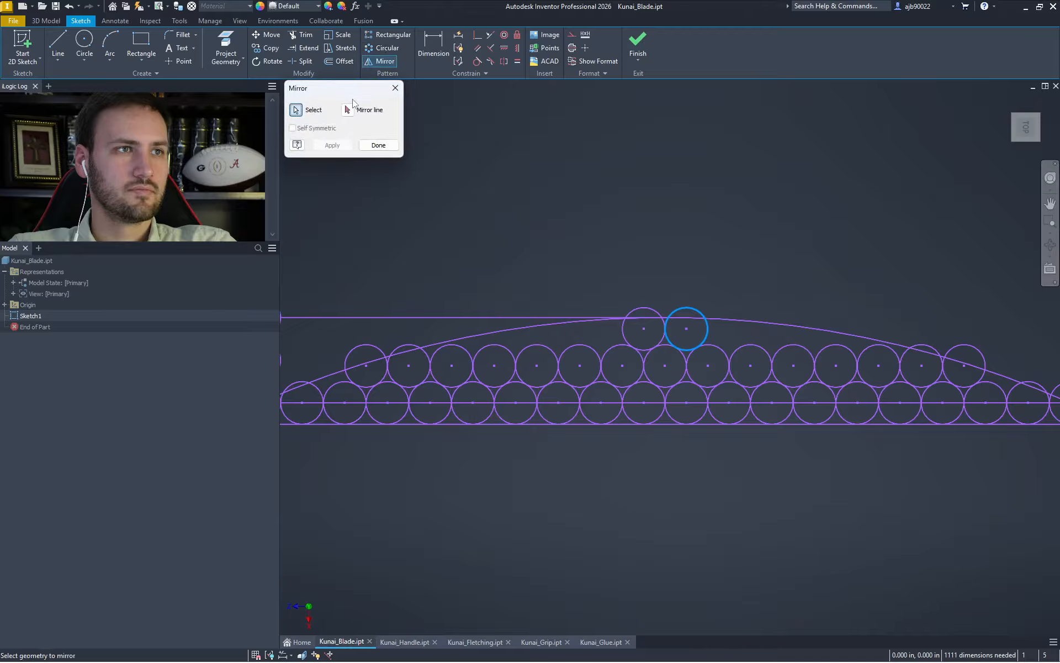
left_click(388, 34)
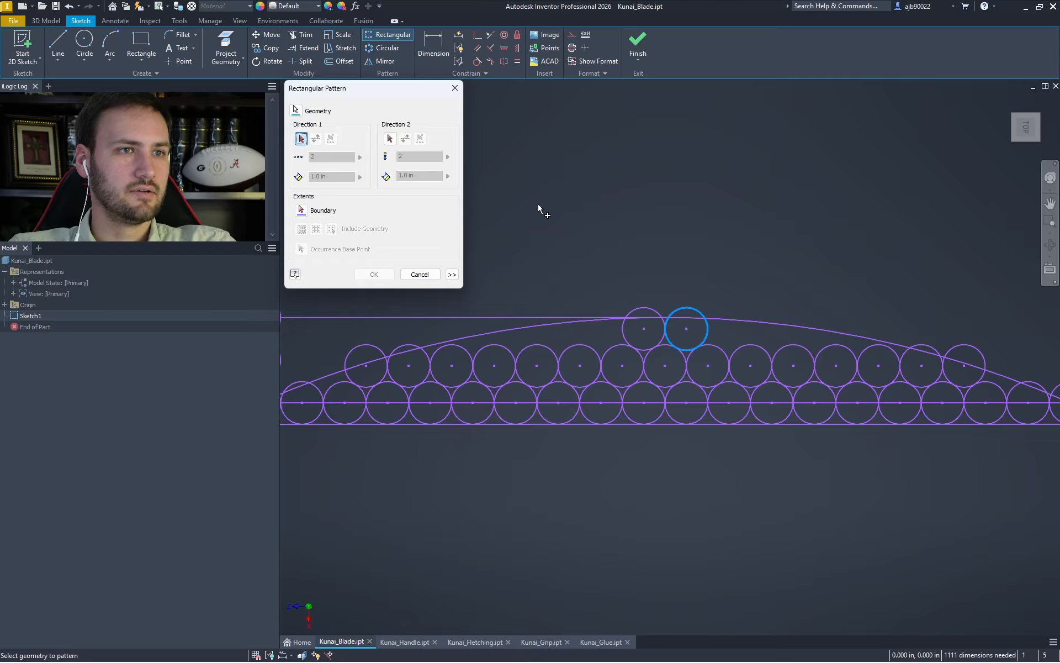
left_click(738, 403)
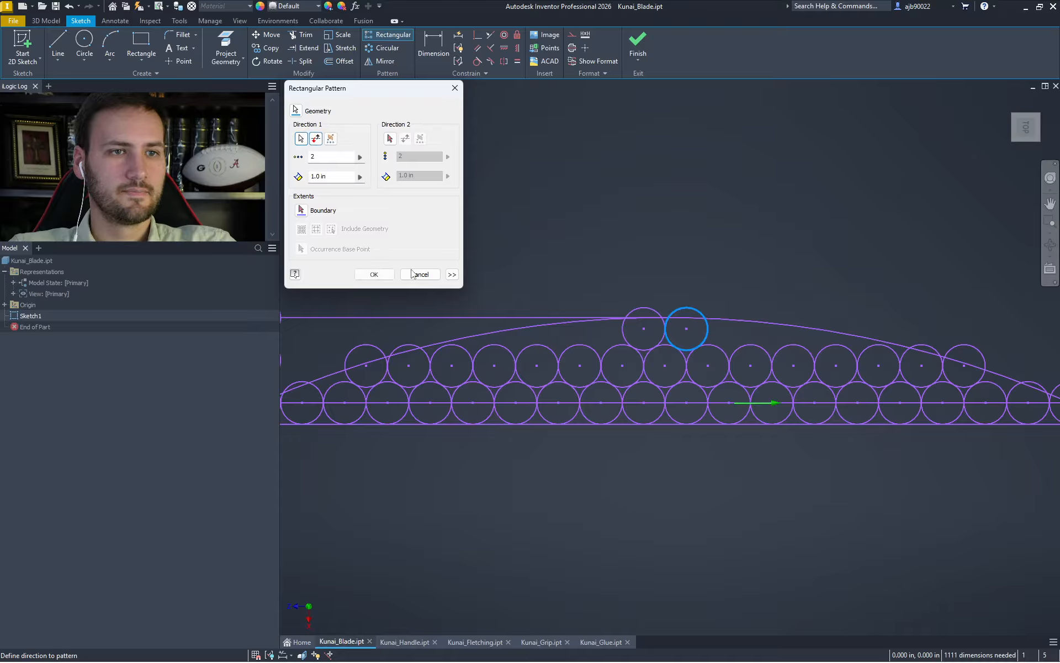
double_click(332, 158)
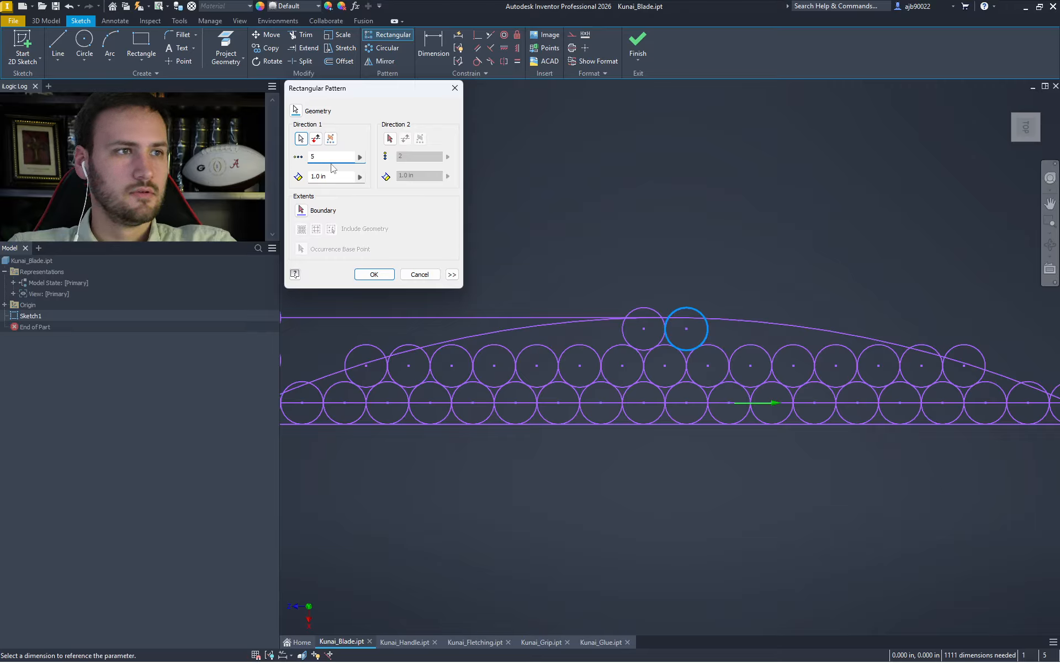
double_click(320, 176)
type(".025")
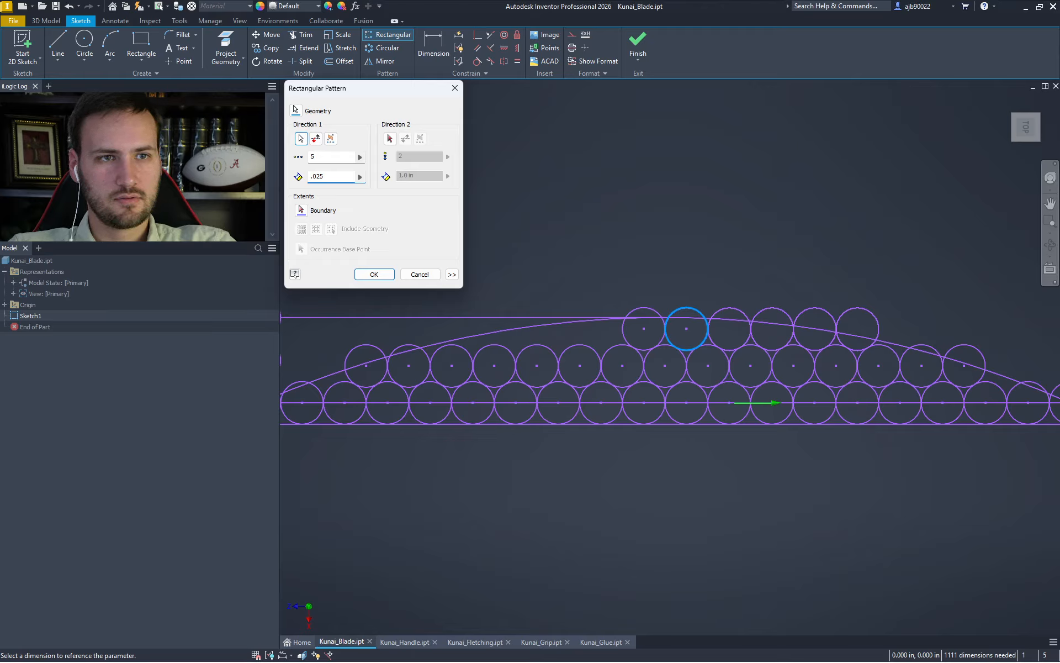
double_click(329, 155)
type("4")
key("Return")
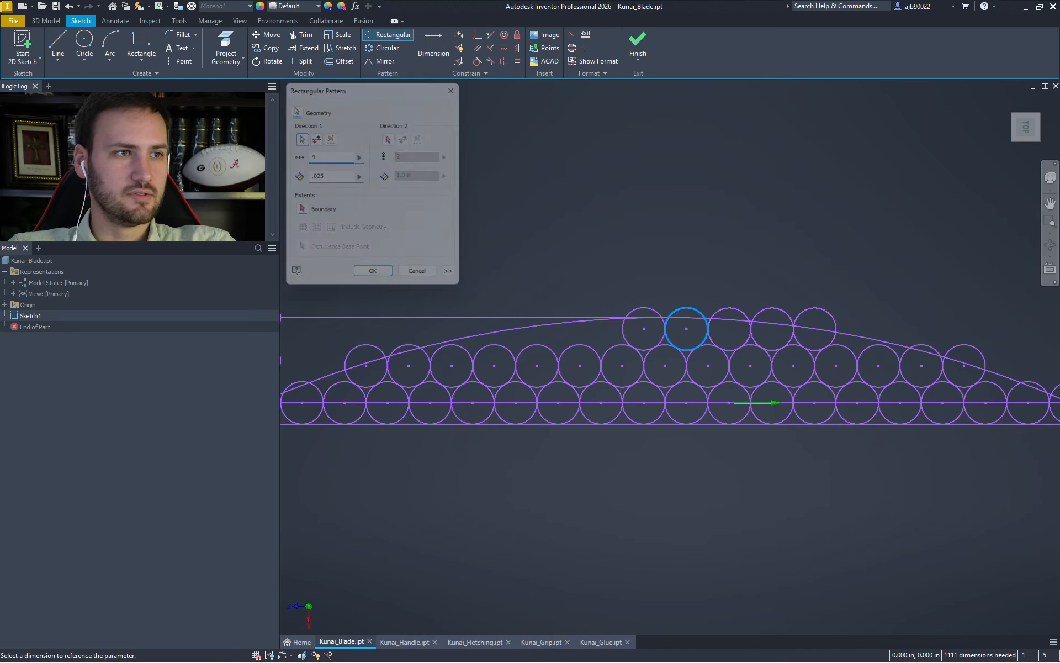
Draw a short vertical line upward from the centre of the third row's leftmost circle
key("l")
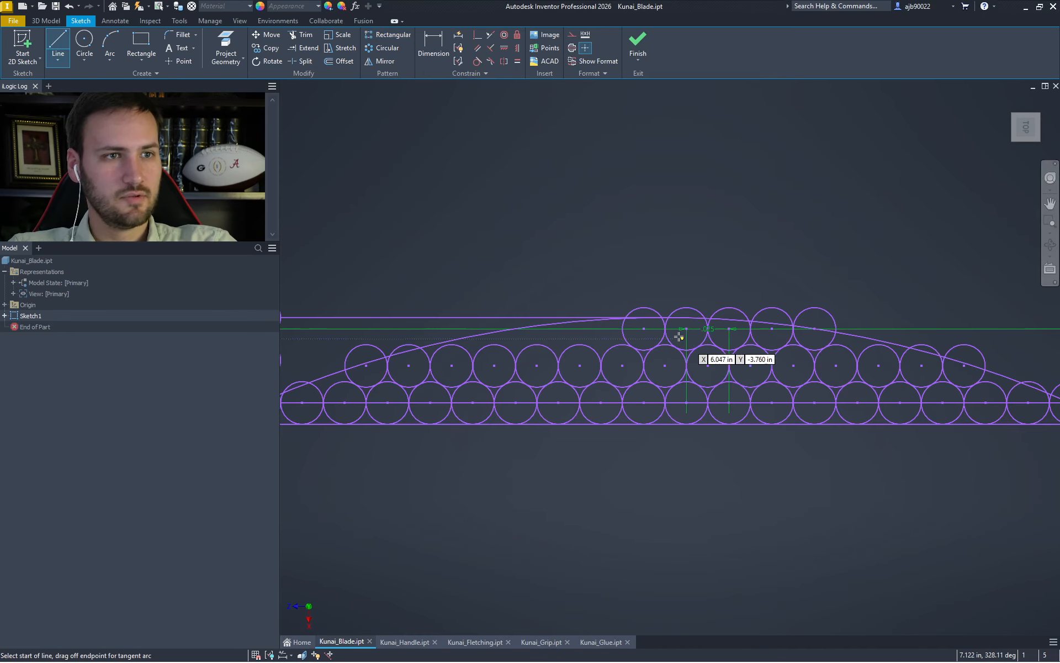
left_click(643, 329)
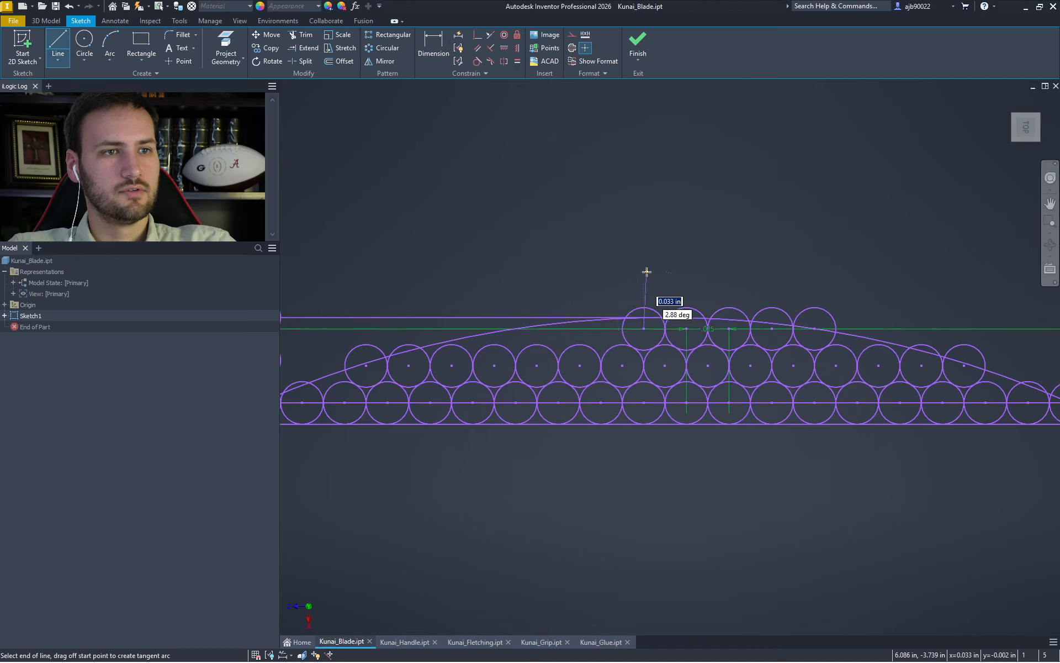
left_click(643, 271)
key("Escape")
Mirror the four patterned third-row circles across the short vertical line
left_click_drag(654, 269, 854, 359)
left_click(381, 60)
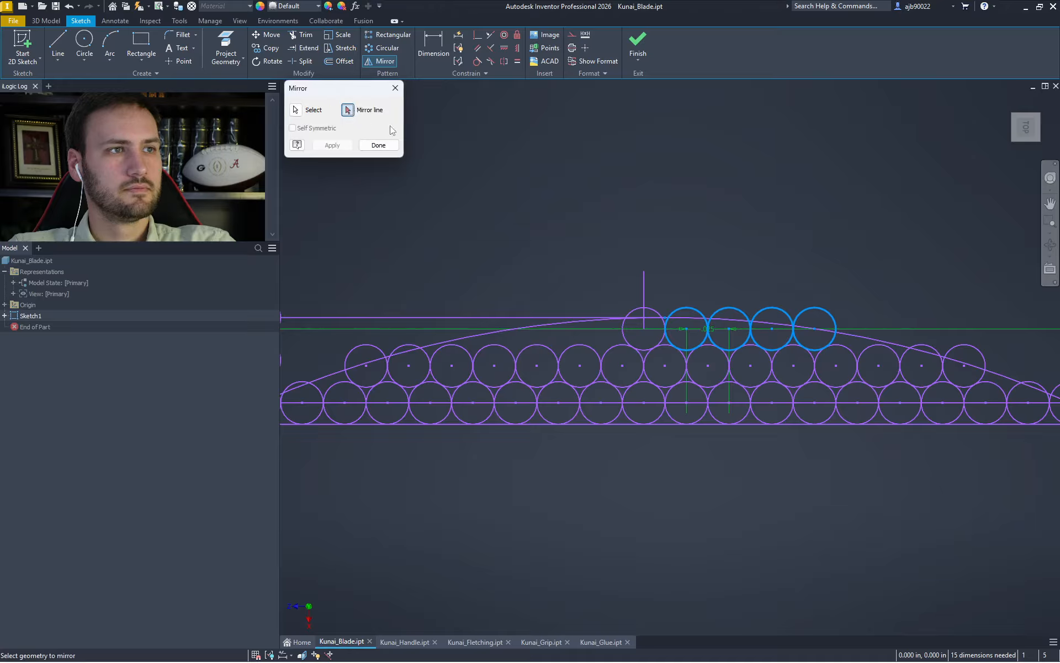
left_click(644, 285)
key("Return")
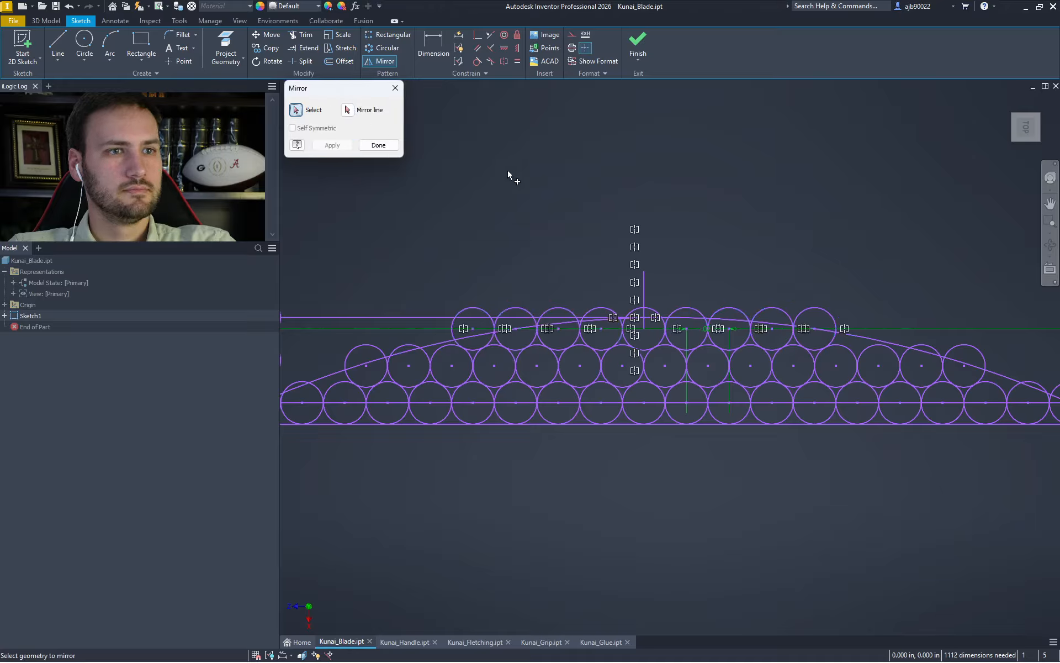
key("Escape")
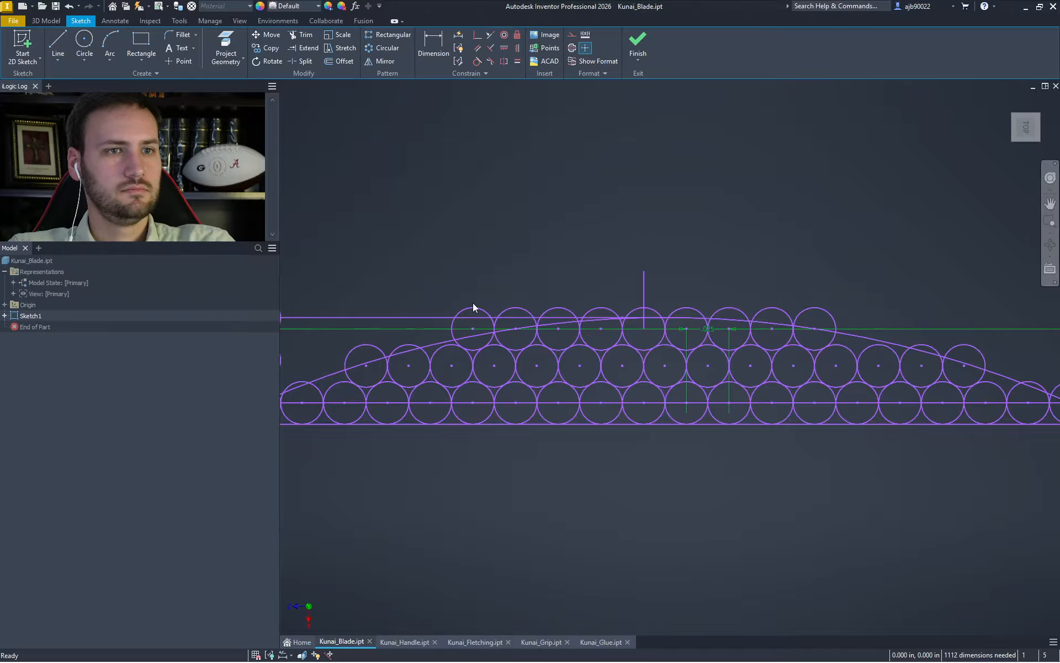
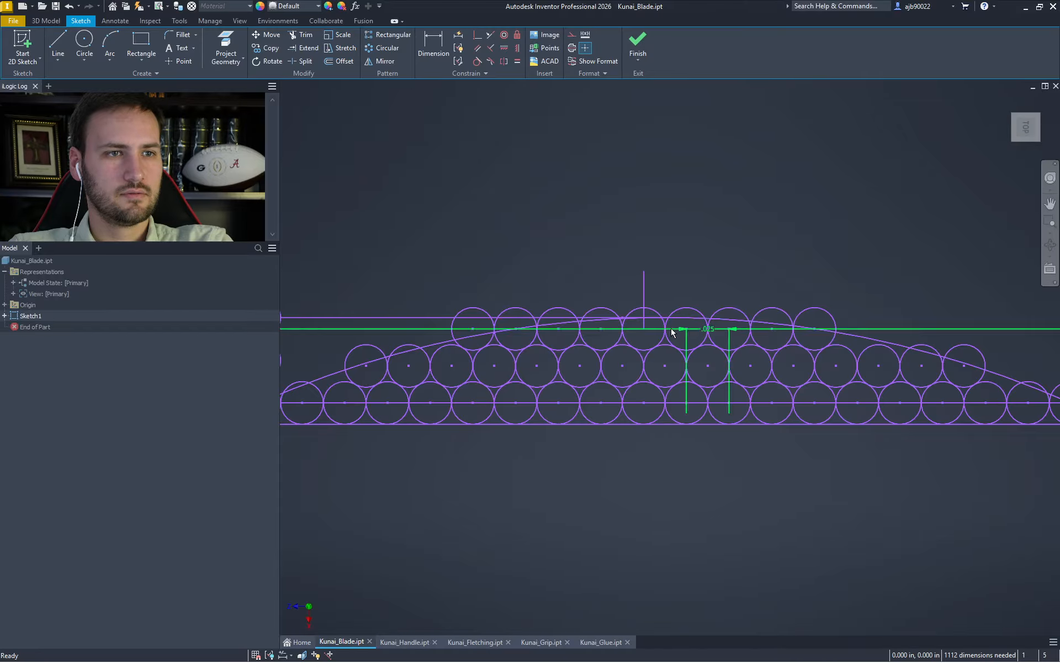
Delete the short vertical mirror line and the third row's leftmost circle
left_click(644, 290)
key("Delete")
left_click(483, 309)
key("Delete")
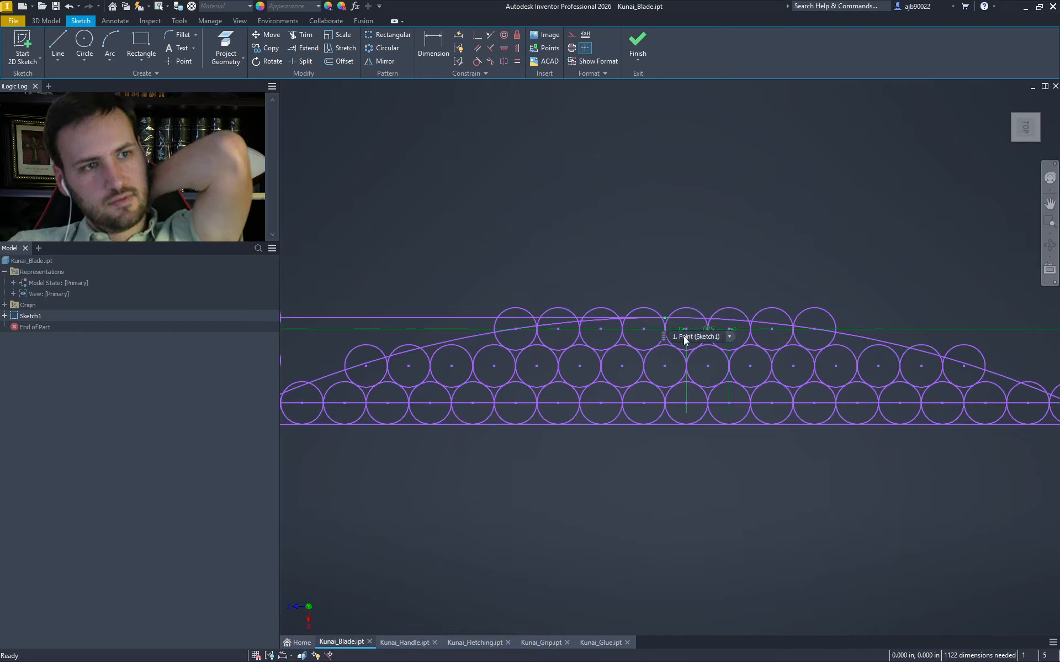
Delete the circles stacked above the bottom row's left end together with the guide lines attached to them
scroll(472, 380, "down", 5)
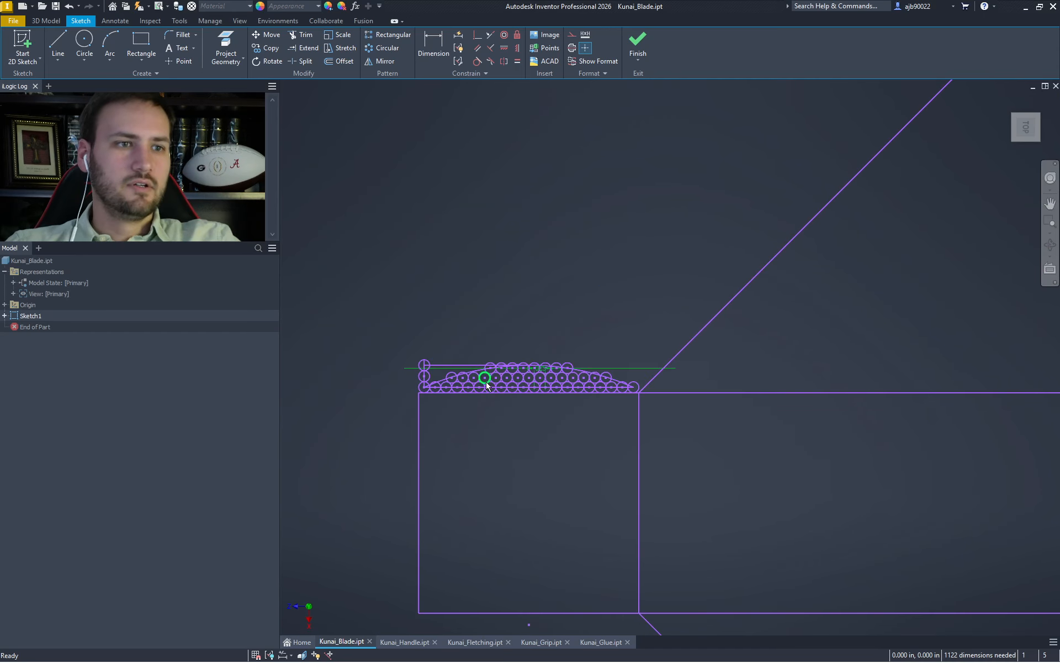
mouse_move(401, 320)
left_mouse_down()
mouse_move(436, 379)
mouse_move(426, 373)
left_mouse_up()
key("Delete")
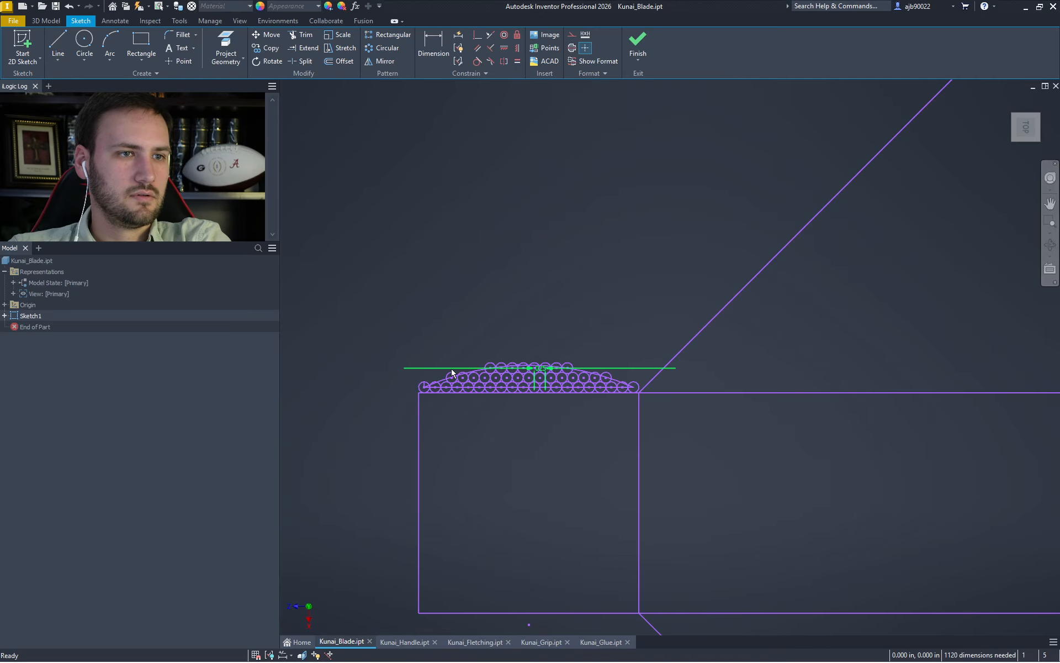
Examine the pattern dimension and the constraints on the four patterned circles in the third row's right half
left_click(452, 369)
scroll(547, 399, "down", 5)
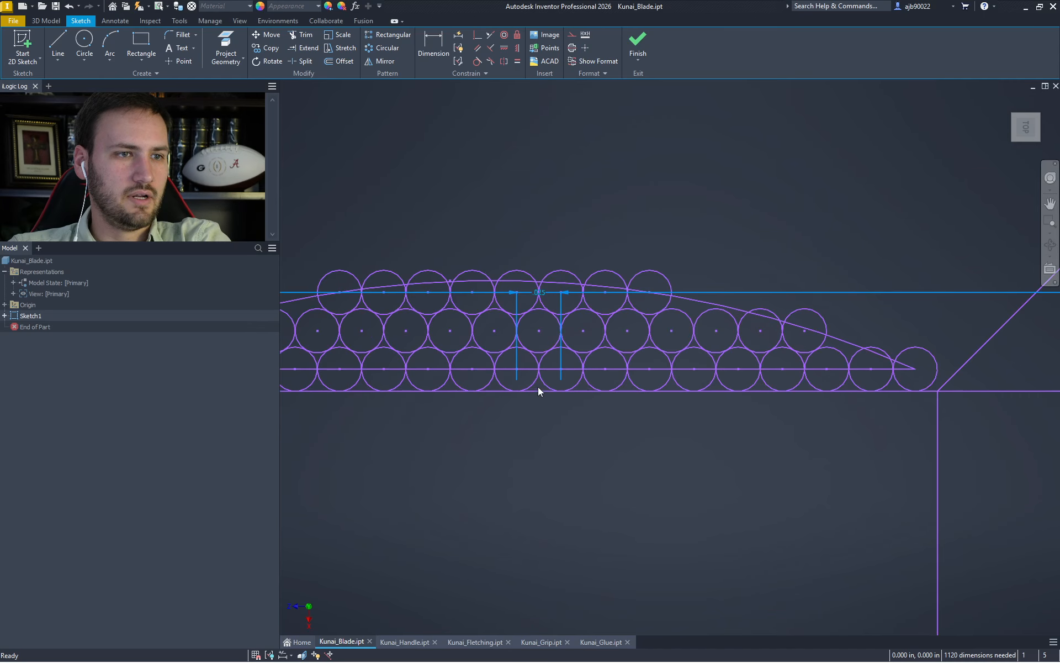
left_click(552, 297)
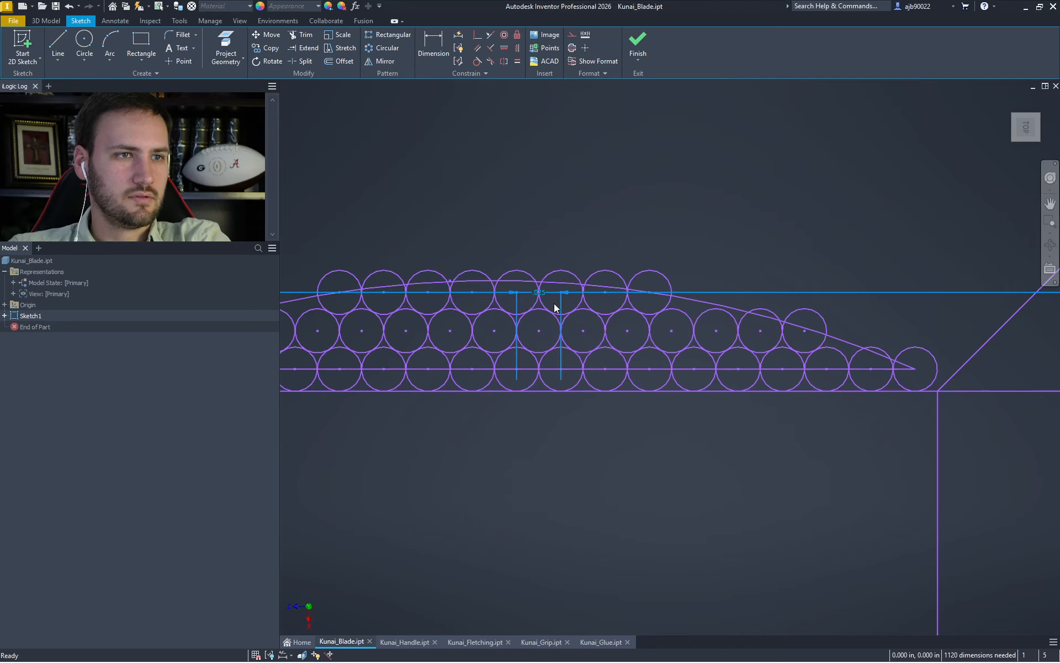
left_click(556, 372)
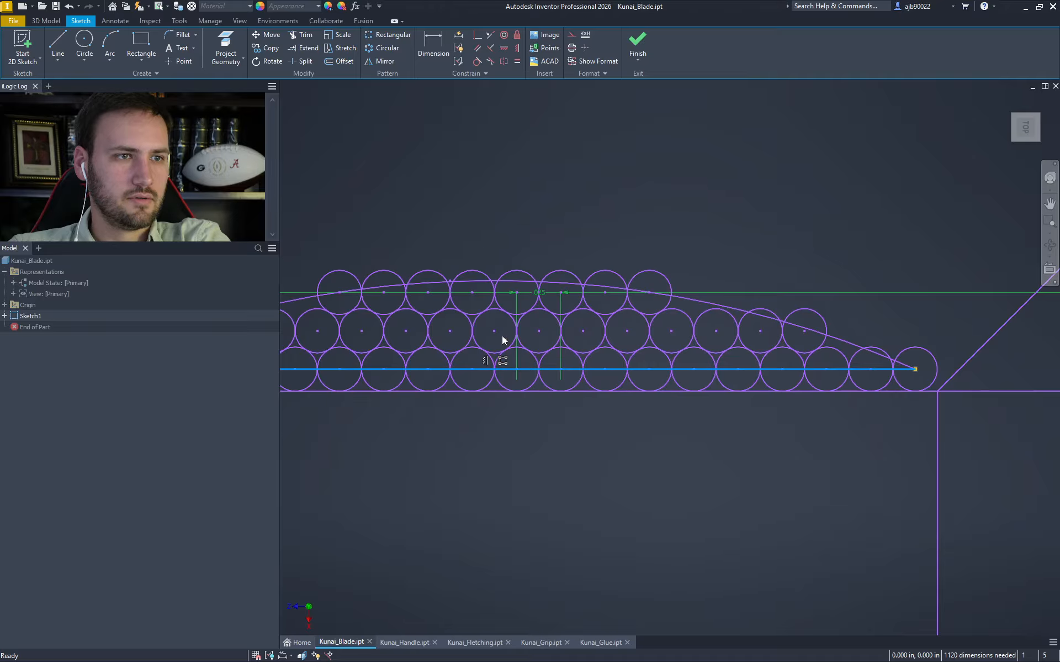
left_click(481, 237)
left_click_drag(481, 220, 681, 320)
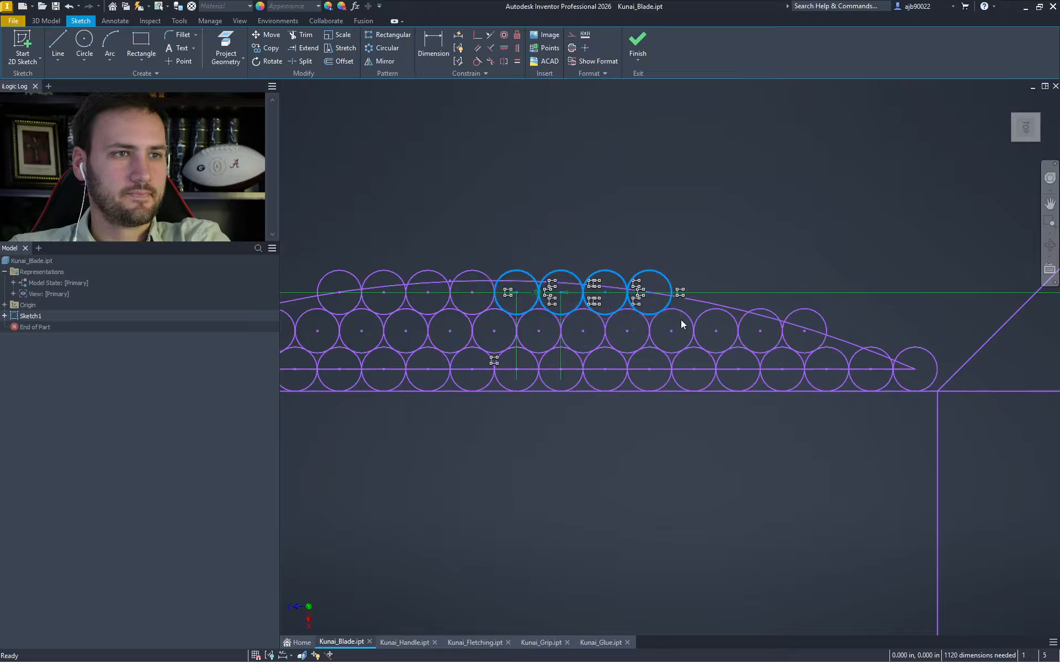
right_click(591, 287)
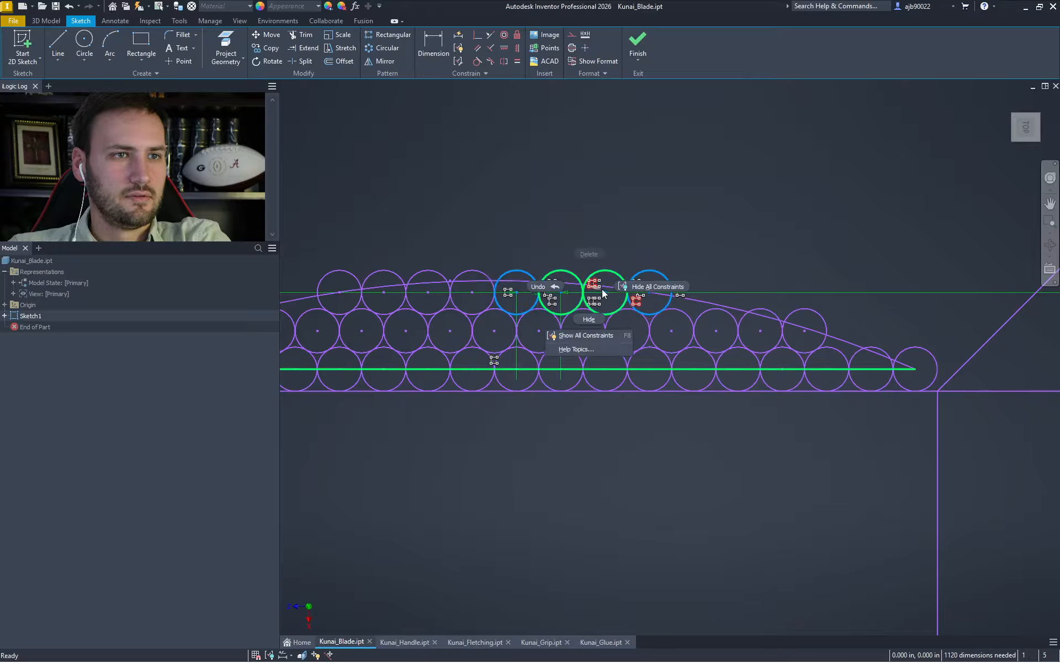
left_click(613, 219)
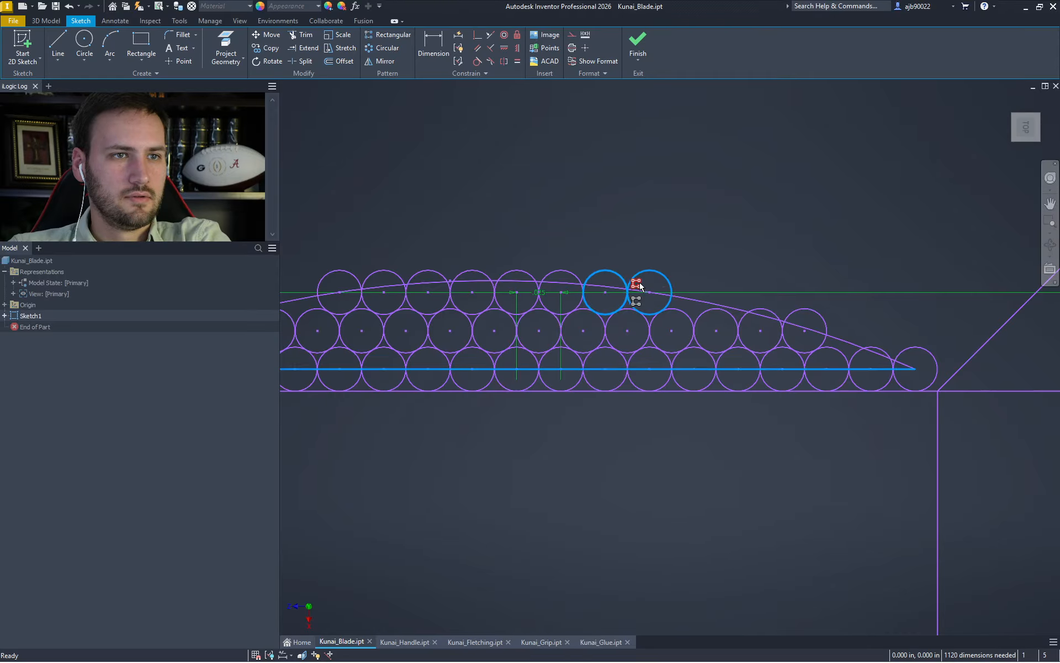
Delete the rectangular pattern from the right half of the third row, removing its patterned circles and dimension
right_click(637, 284)
left_click(641, 294)
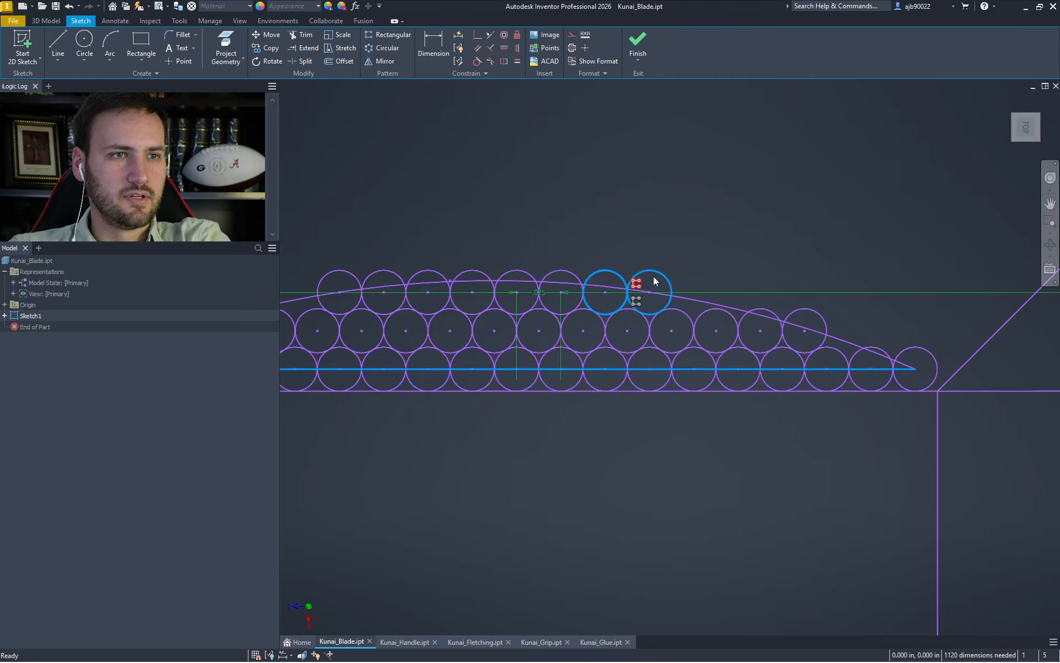
left_click(651, 281)
left_click(645, 271)
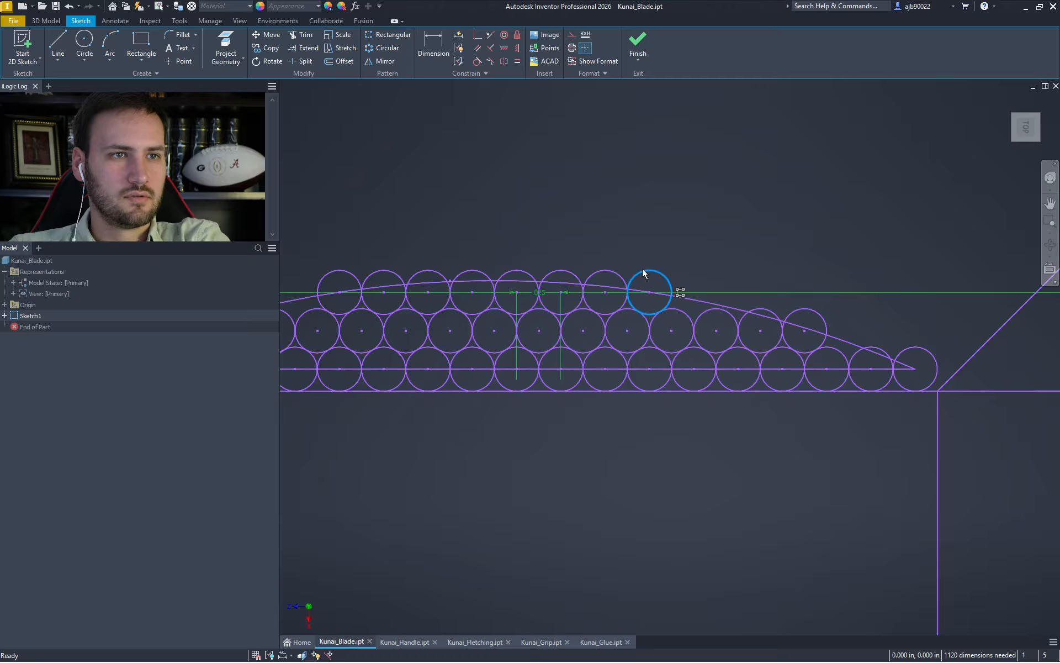
right_click(679, 292)
left_click(684, 253)
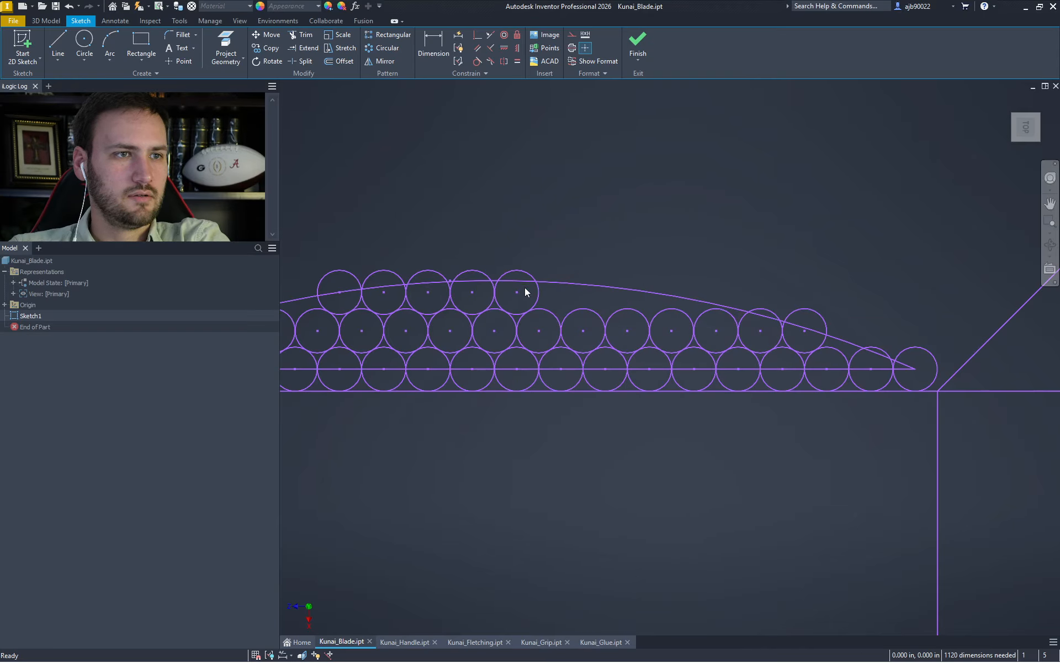
Draw a short vertical line from the centre of the second-row circle directly below the third row's middle
key("l")
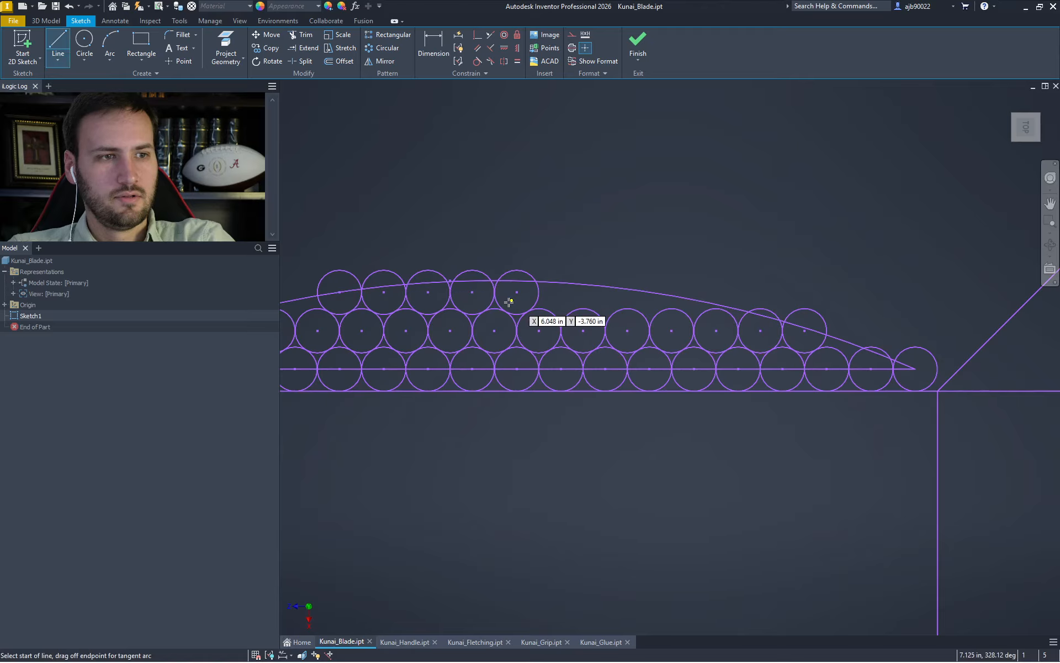
left_click(494, 330)
key("Escape")
key("Escape")
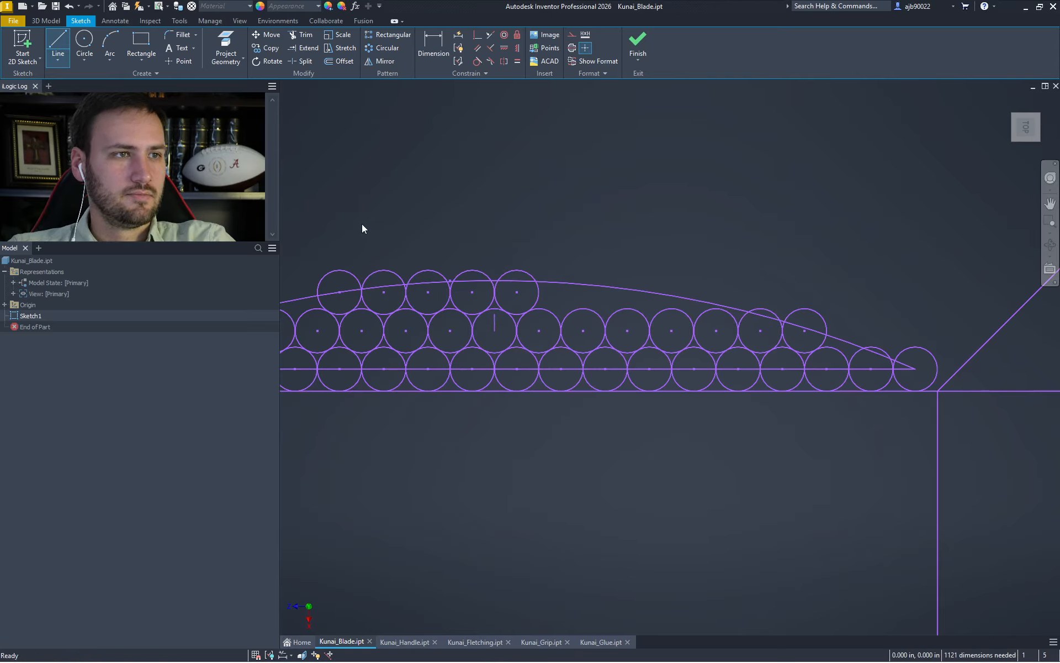
Mirror the third row's four left circles across the short vertical line and delete that line
left_click_drag(297, 236, 495, 321)
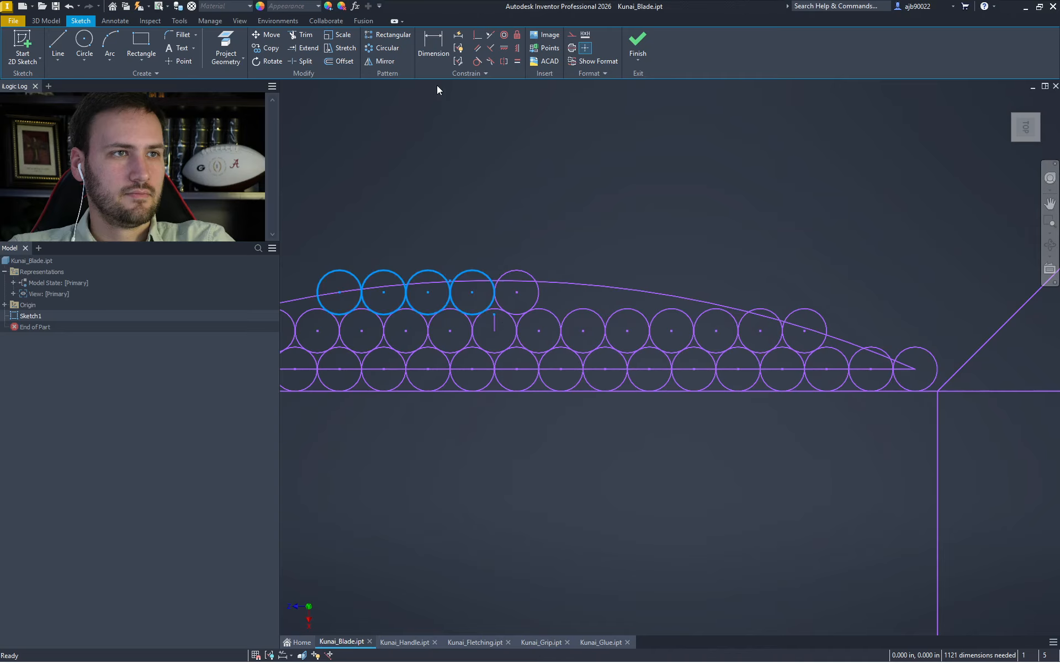
left_click(380, 61)
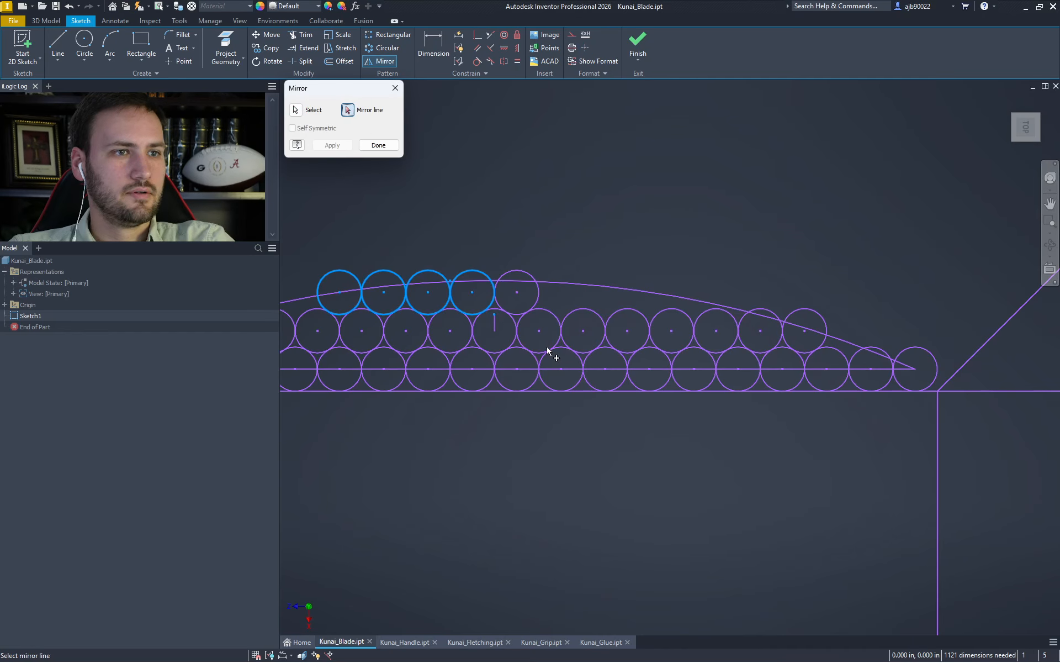
left_click(499, 327)
left_click(326, 145)
left_click(378, 145)
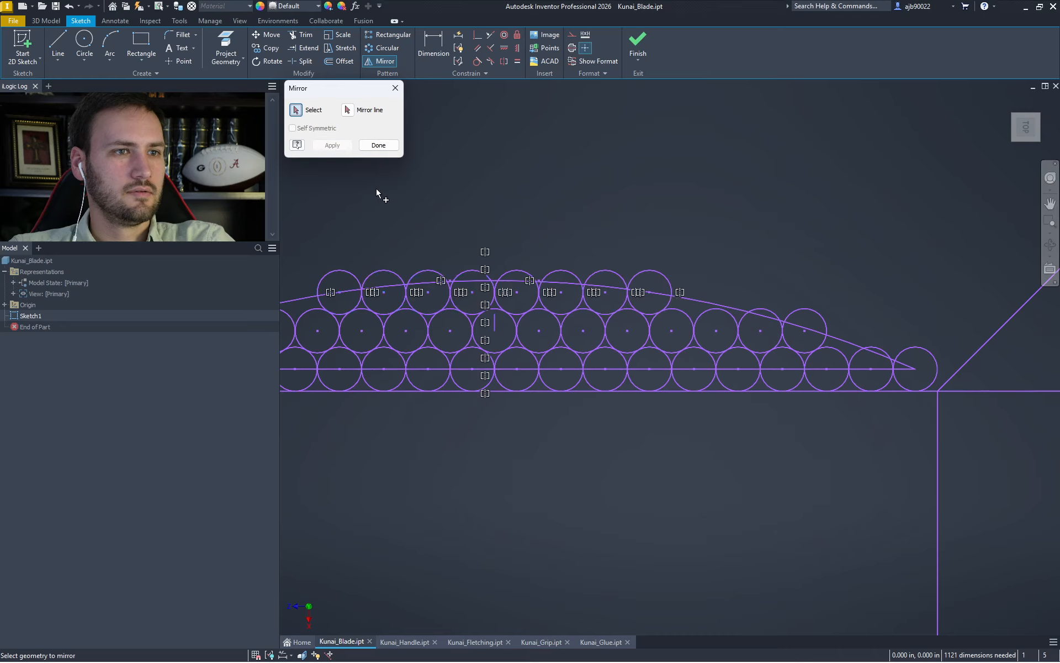
key("Delete")
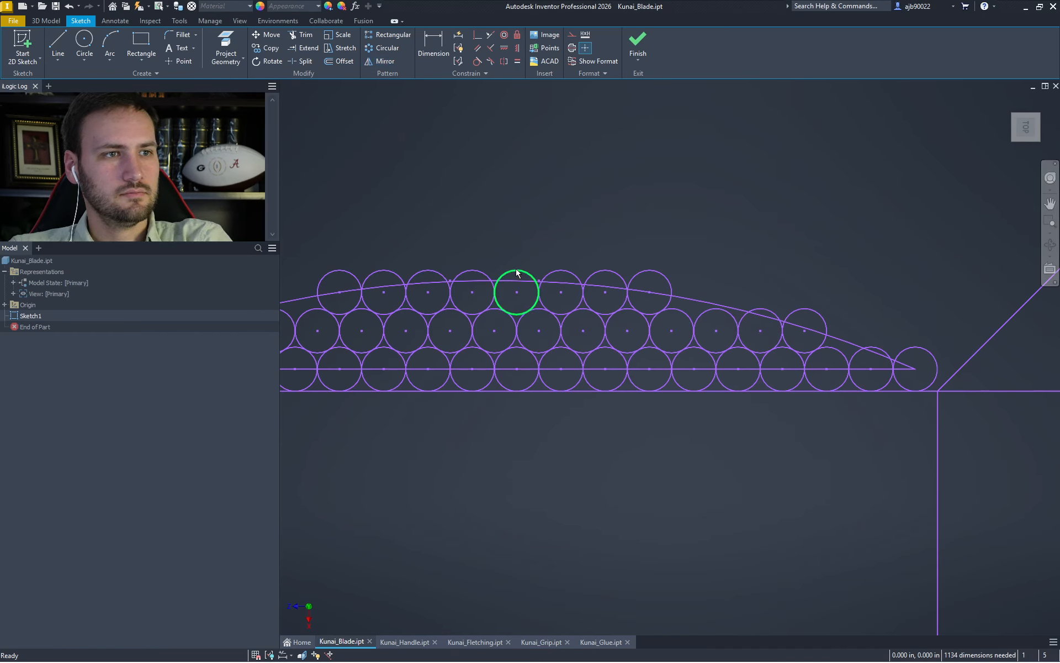
left_click(517, 270)
key("Delete")
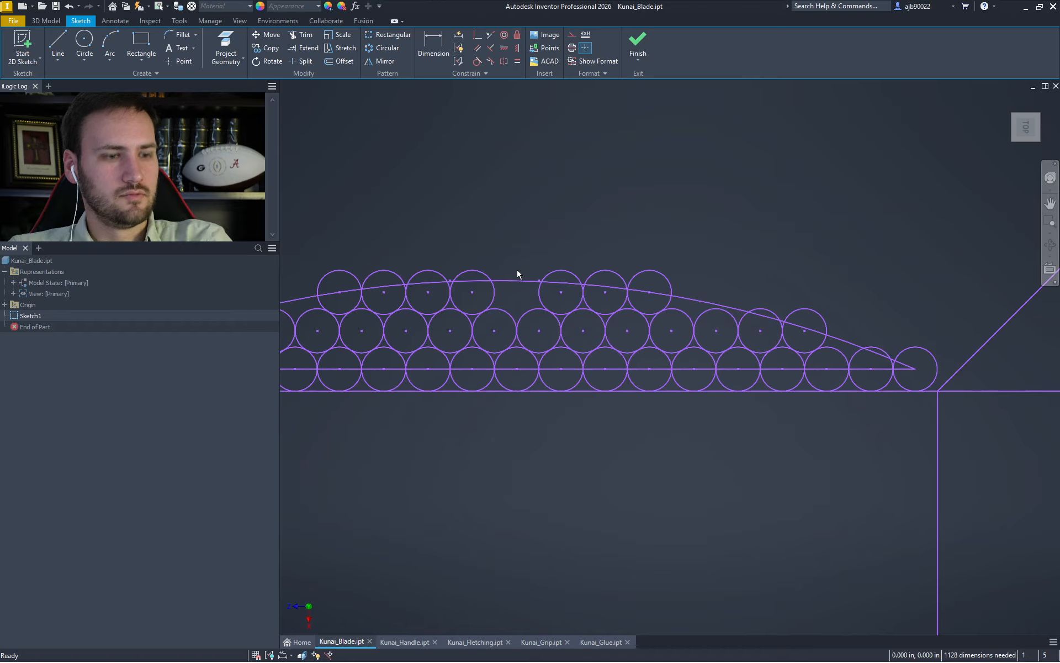
key("ctrl+z")
Delete the stray points on the third row, the arc guide and the horizontal line through the bottom row's centres
left_click_drag(433, 250, 579, 287)
key("Delete")
left_click(555, 283)
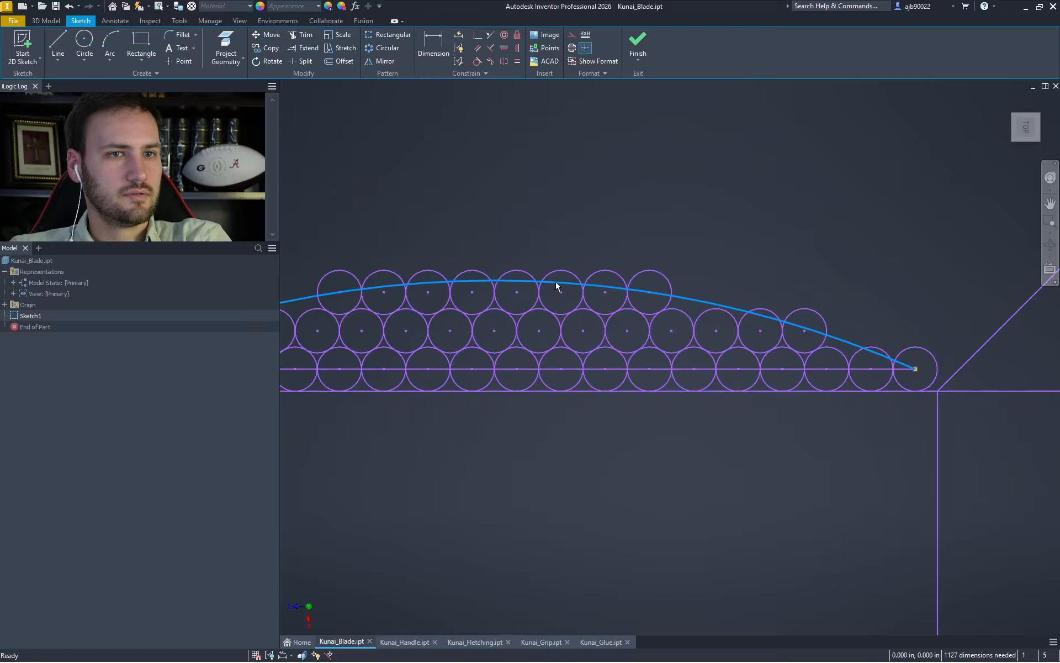
key("Delete")
left_click(512, 370)
key("Delete")
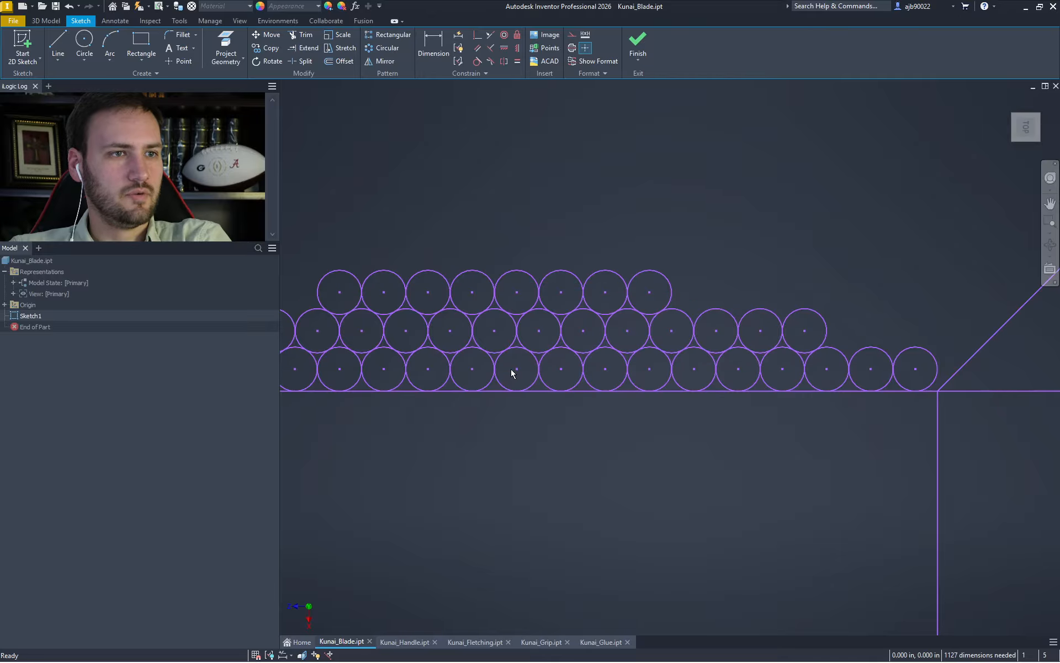
Delete the leftover short vertical line inside the bottom row's leftmost circle
scroll(518, 369, "down", 3)
scroll(526, 366, "up", 7)
scroll(527, 365, "down", 10)
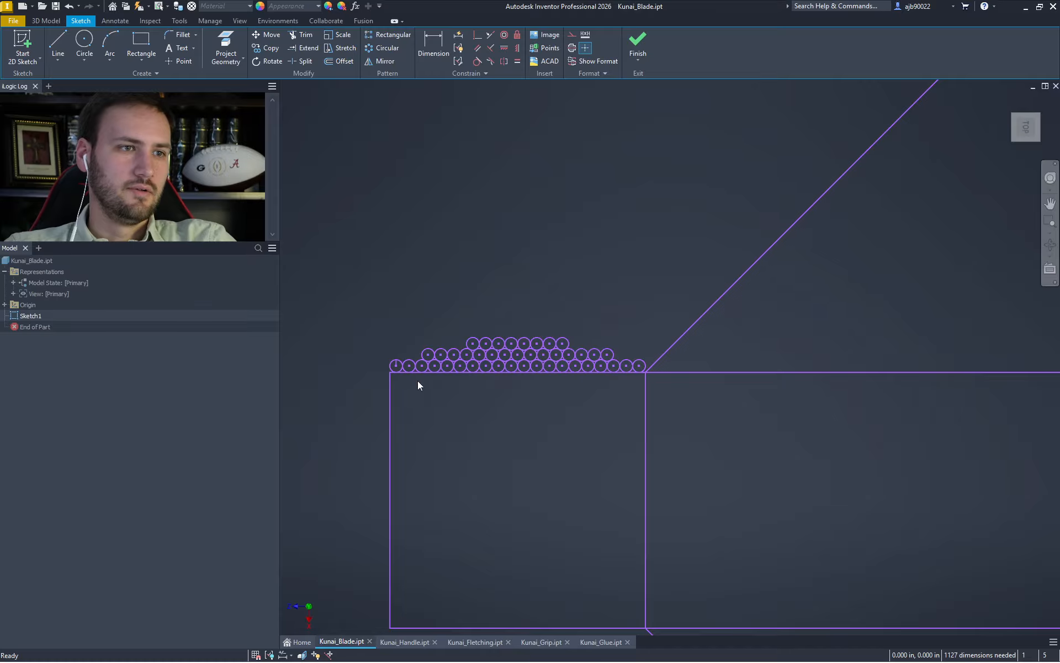
scroll(399, 368, "up", 3)
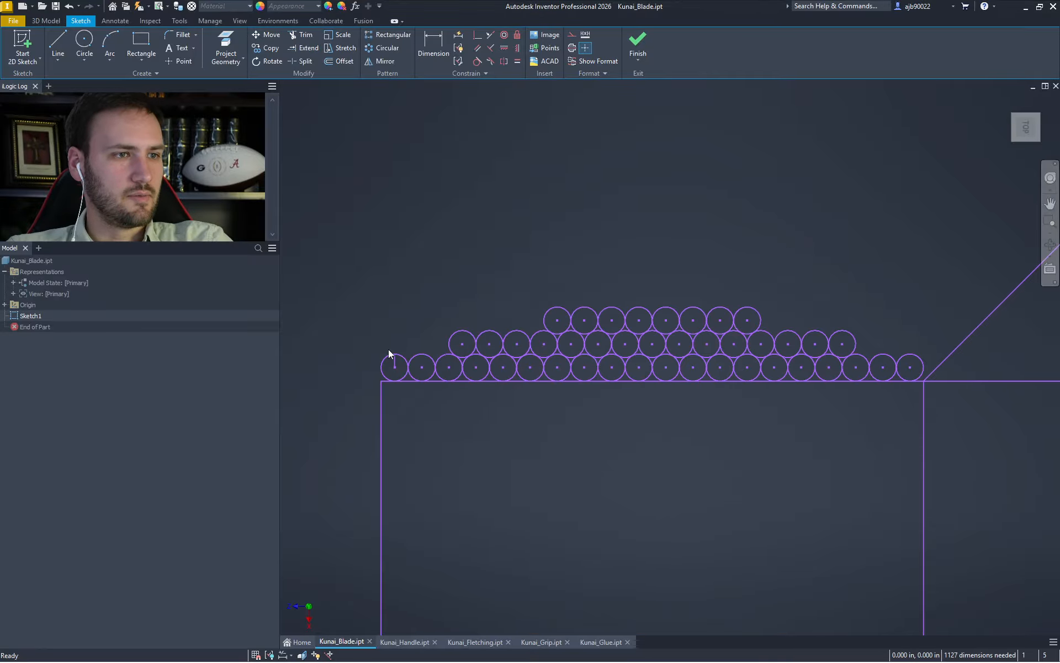
left_click_drag(401, 373, 401, 373)
key("Delete")
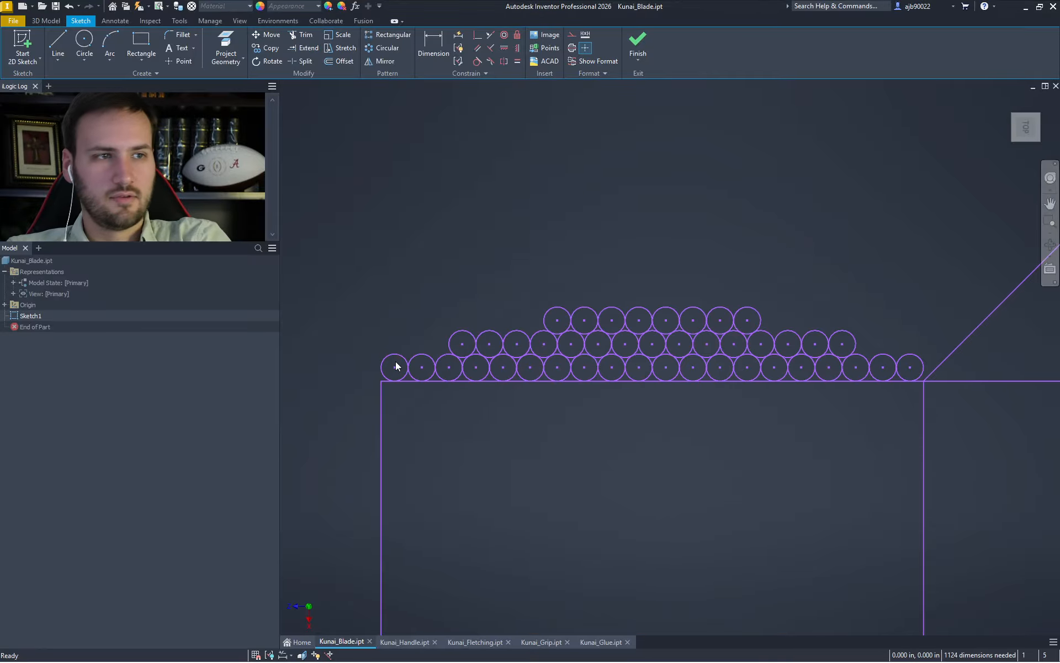
scroll(396, 357, "down", 9)
scroll(396, 360, "down", 2)
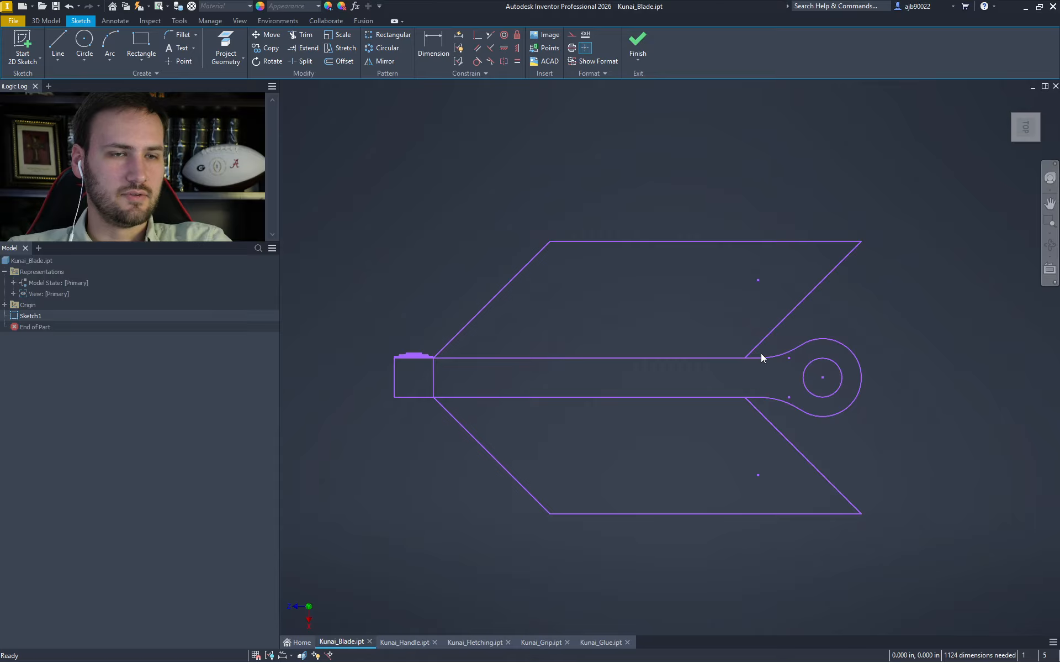
Draw a short line along the upper shaft edge from the upper parallelogram's corner to the start of the ring's neck arc
scroll(752, 360, "up", 3)
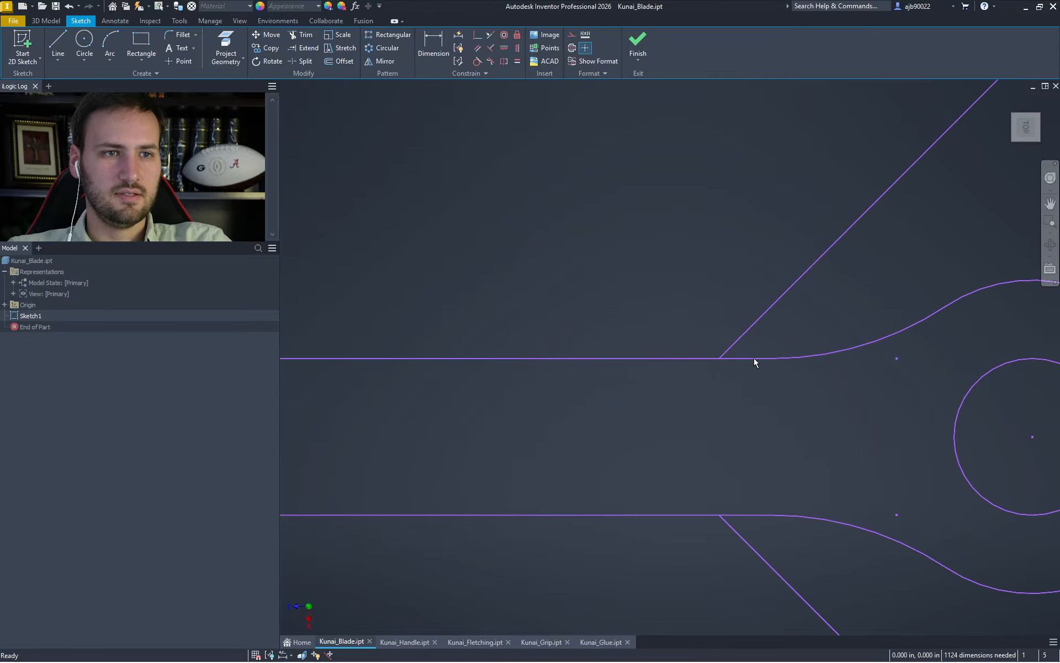
key("l")
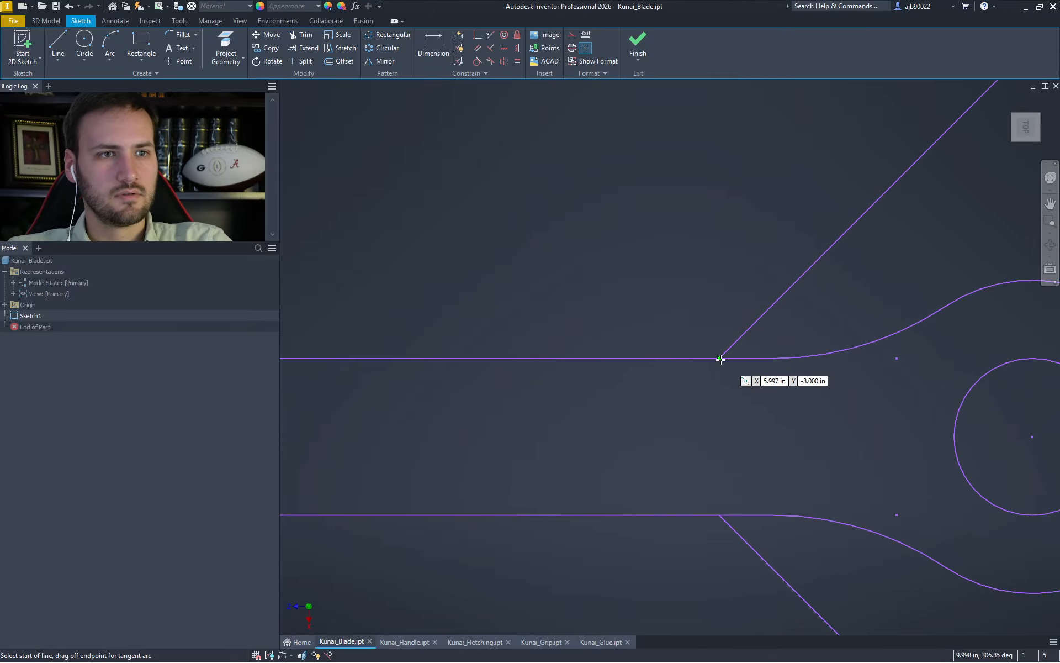
left_click(720, 359)
left_click(774, 358)
key("Escape")
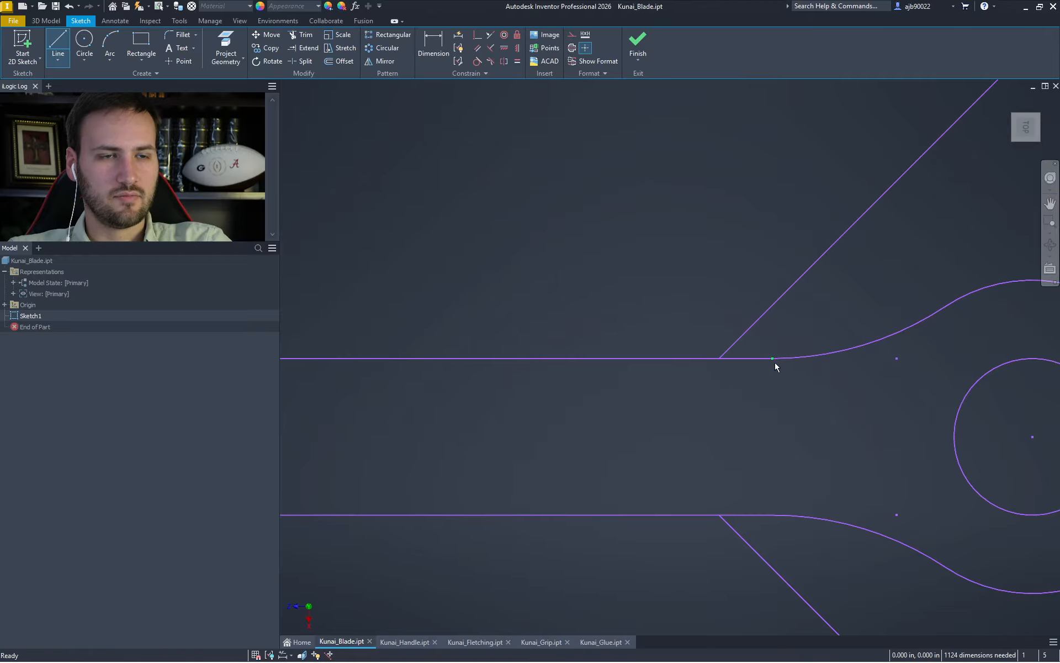
Close the ring's neck with a vertical line joining the start points of its upper and lower arcs
scroll(775, 383, "down", 2)
scroll(836, 419, "down", 2)
middle_click_drag(834, 419, 683, 420)
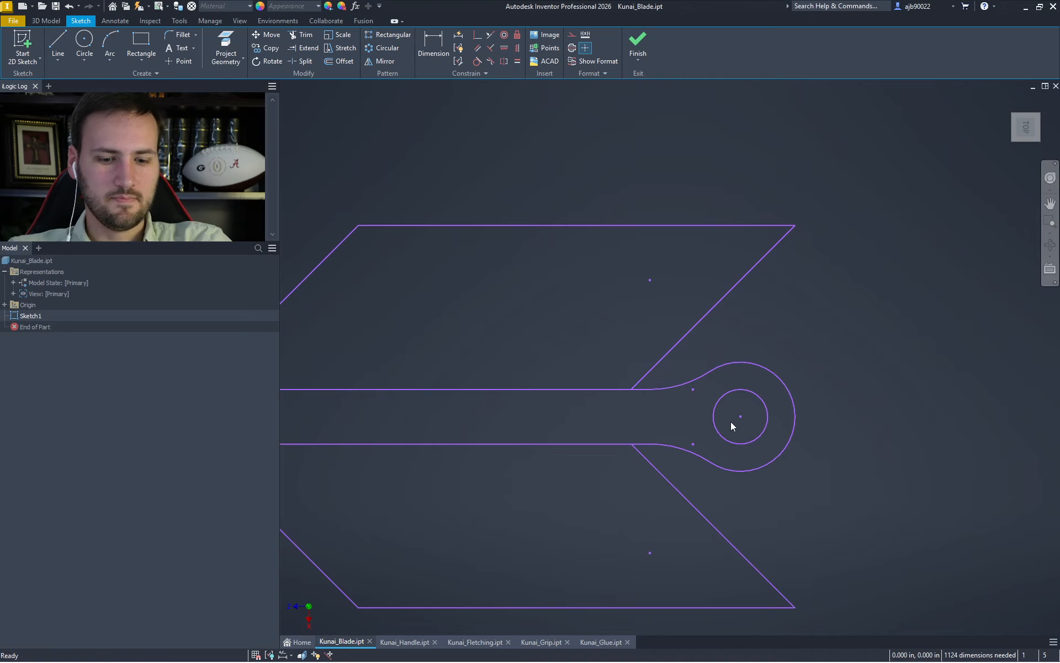
key("l")
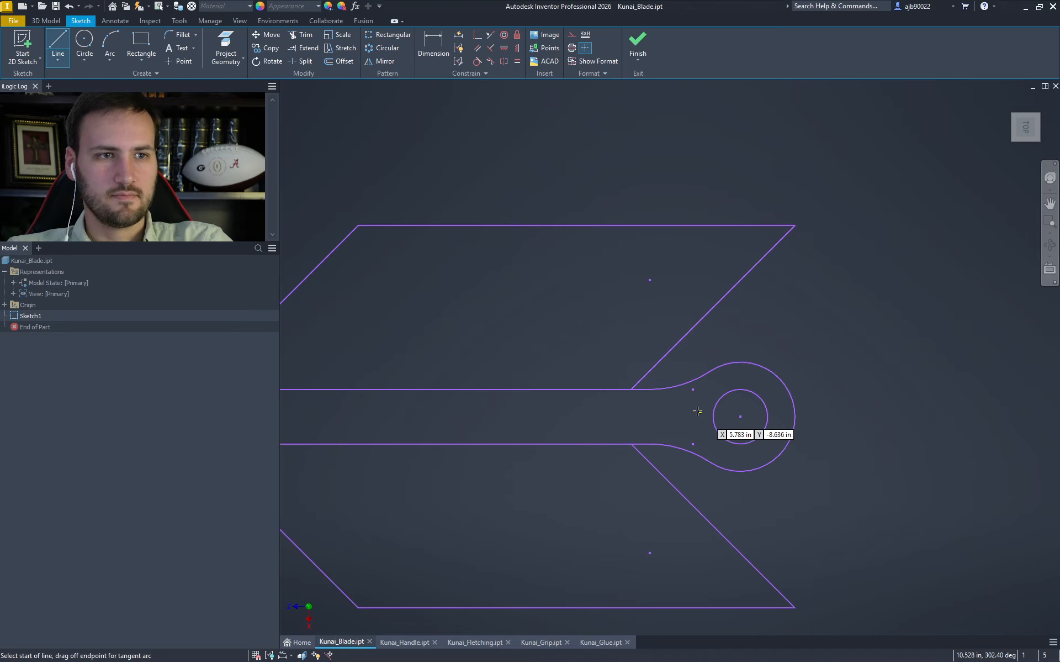
left_click(650, 389)
left_click(650, 444)
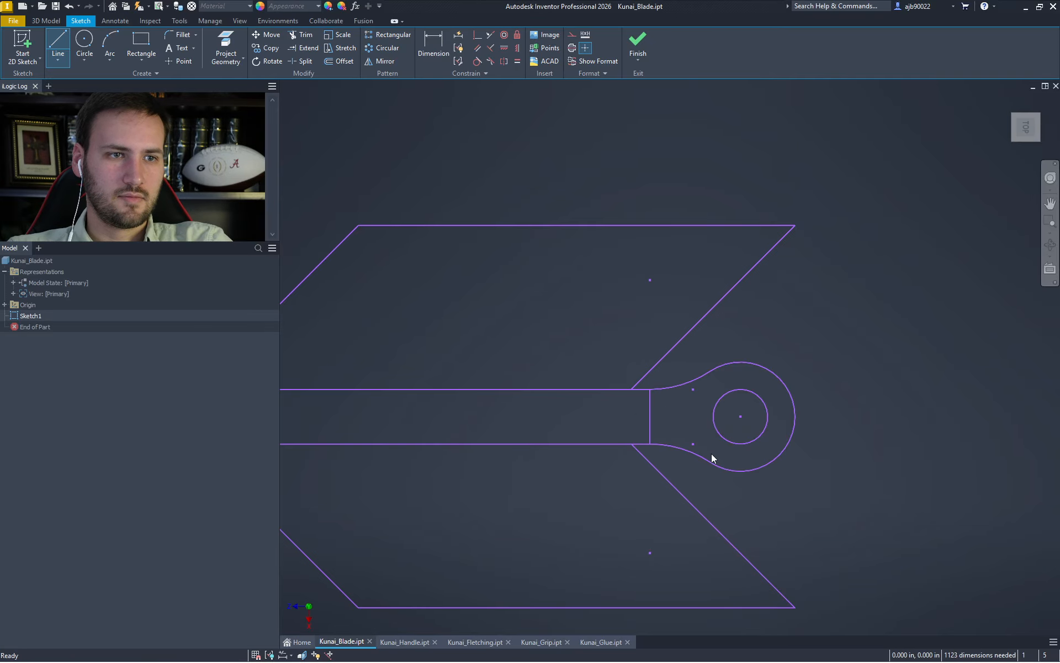
key("Escape")
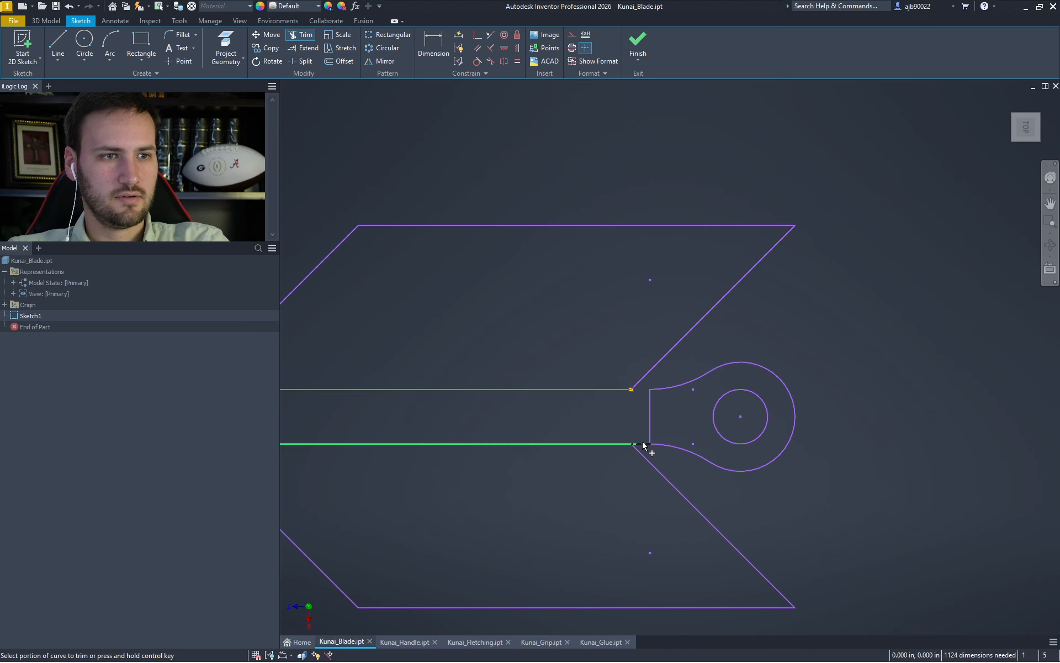
mouse_move(835, 489)
left_mouse_down()
mouse_move(690, 385)
mouse_move(681, 358)
left_mouse_up()
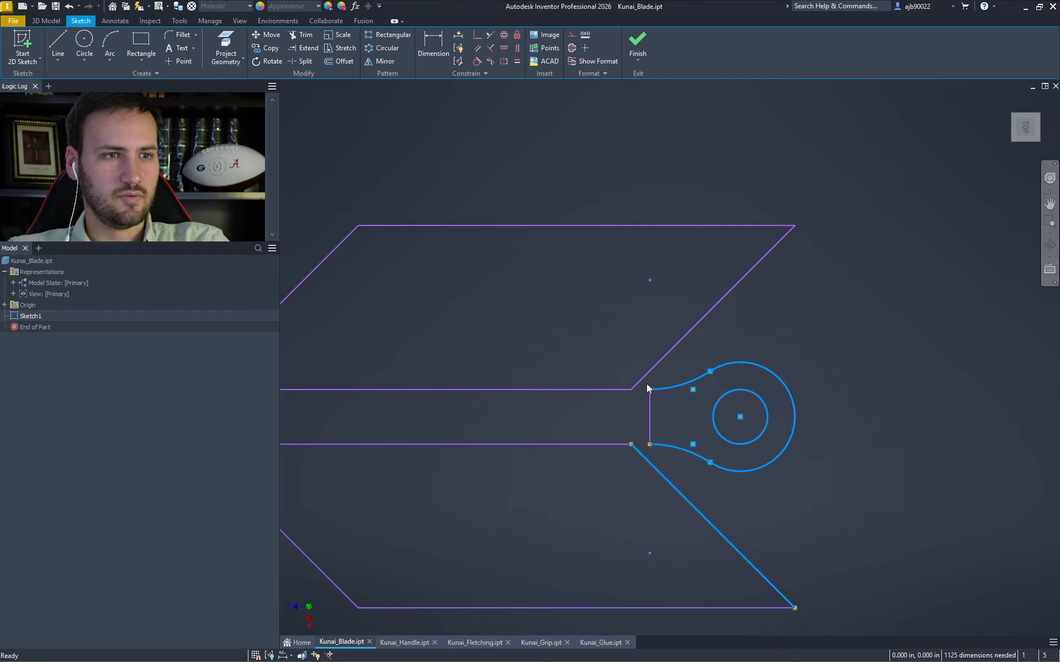
left_click(650, 414, "ctrl")
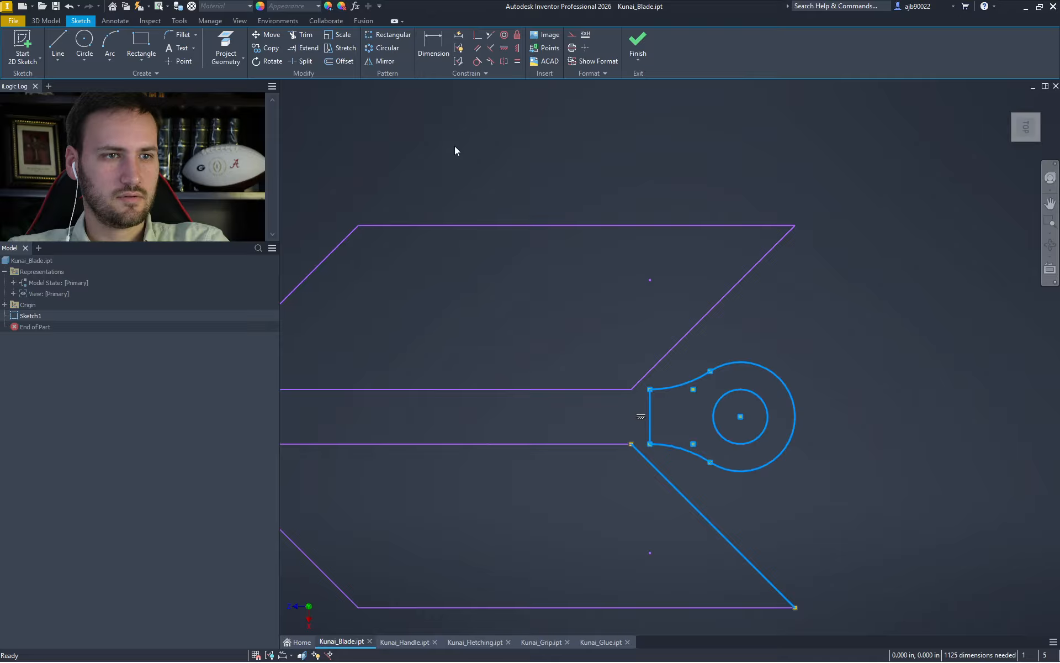
left_click(267, 37)
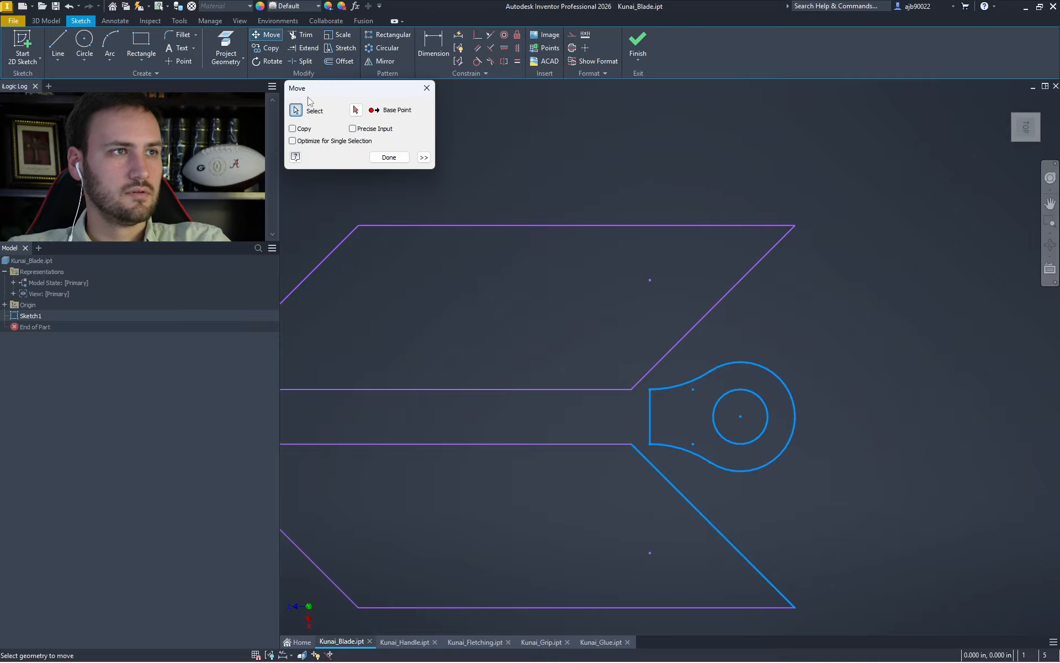
left_click(356, 110)
left_click(741, 416)
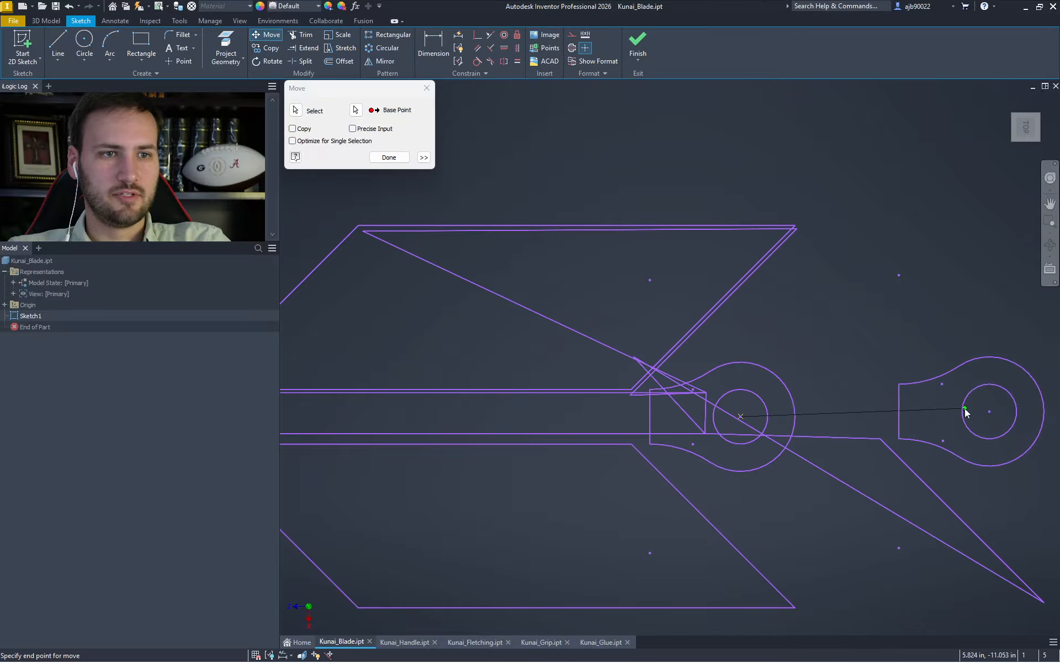
key("Escape")
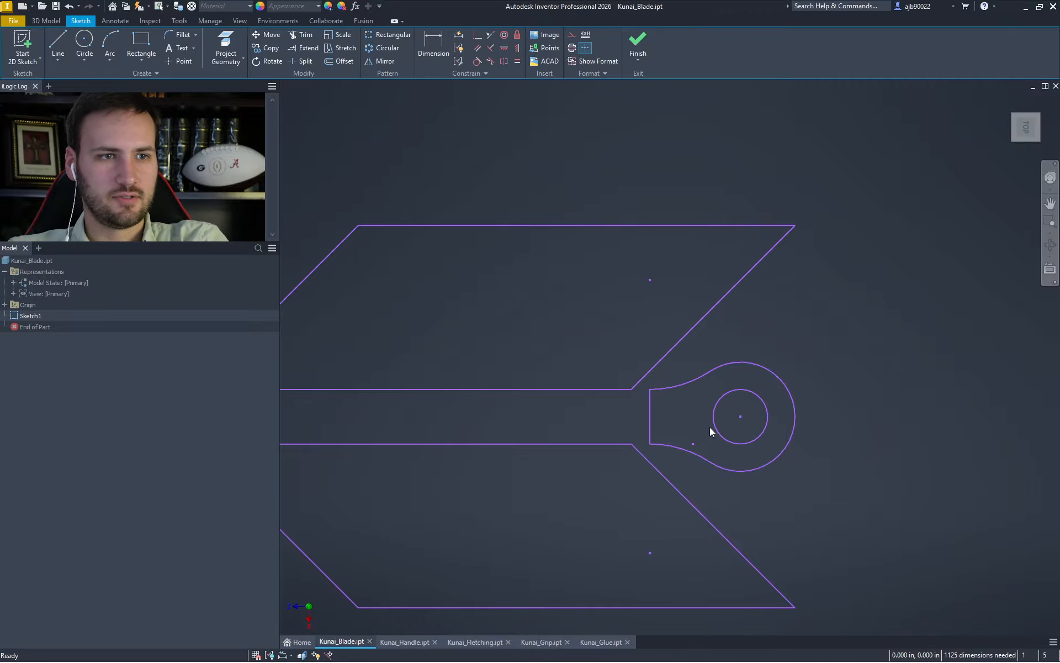
Delete the centre point of the ring's lower neck arc
left_click_drag(669, 426, 710, 462)
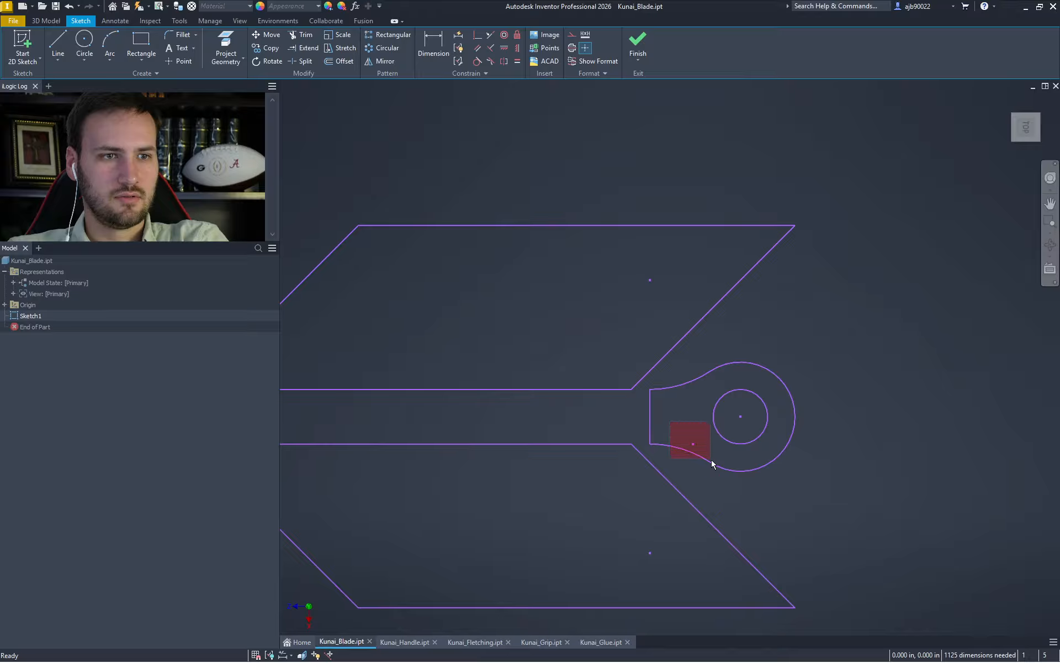
key("Delete")
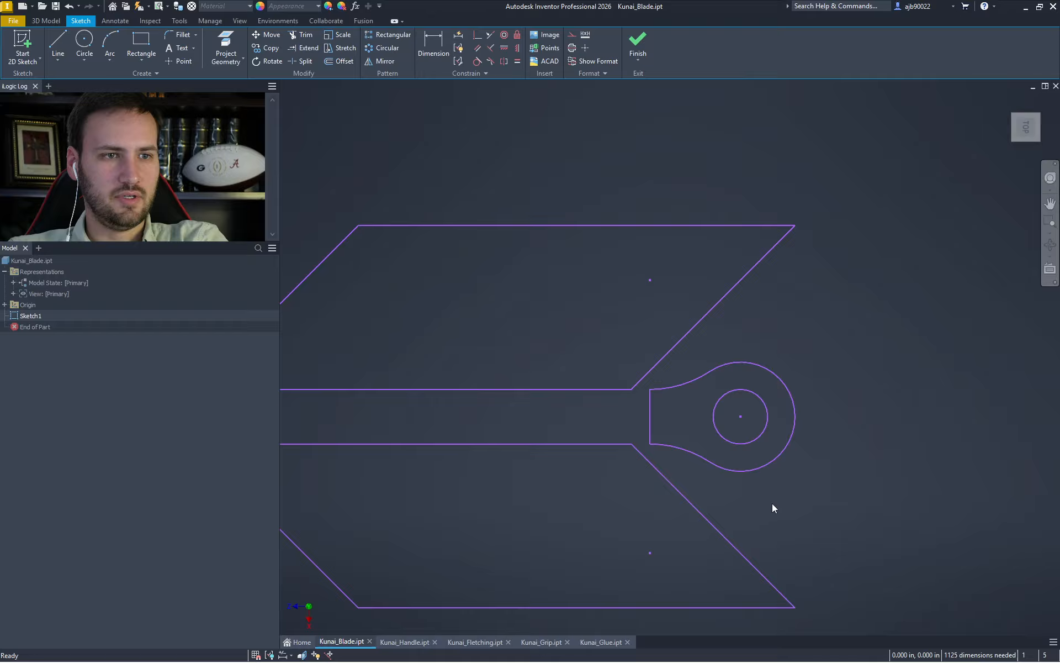
Move the complete ring outline, its hole and the neck's closing line away from the shaft, clear of the parallelograms, using the upper neck corner as base point
left_click_drag(822, 483, 700, 349)
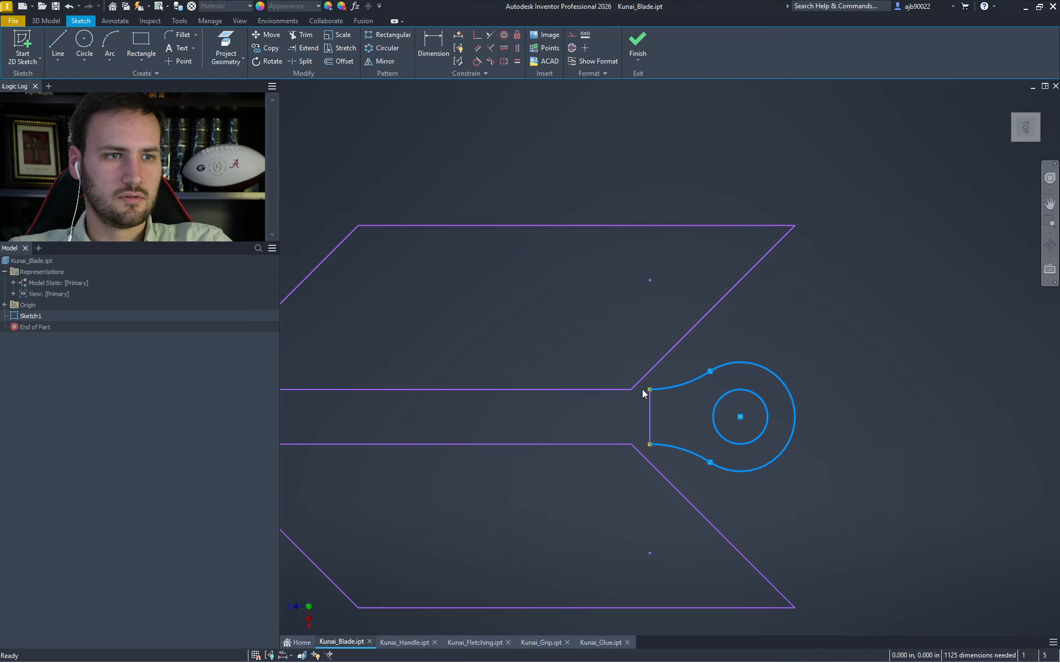
scroll(646, 392, "down", 4)
scroll(647, 393, "up", 9)
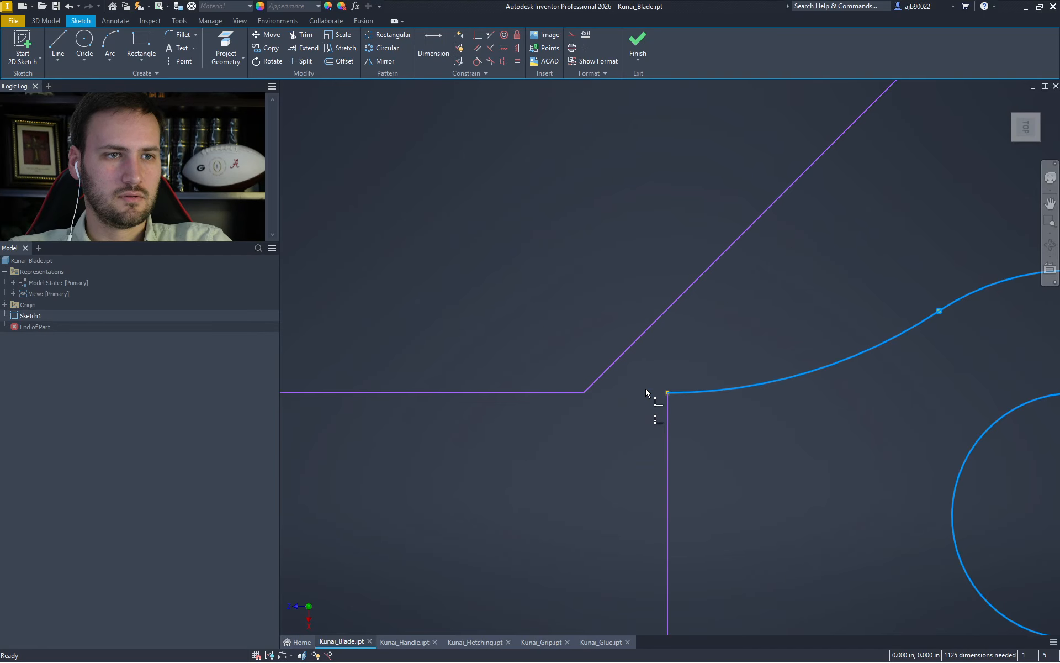
left_click_drag(645, 372, 737, 630)
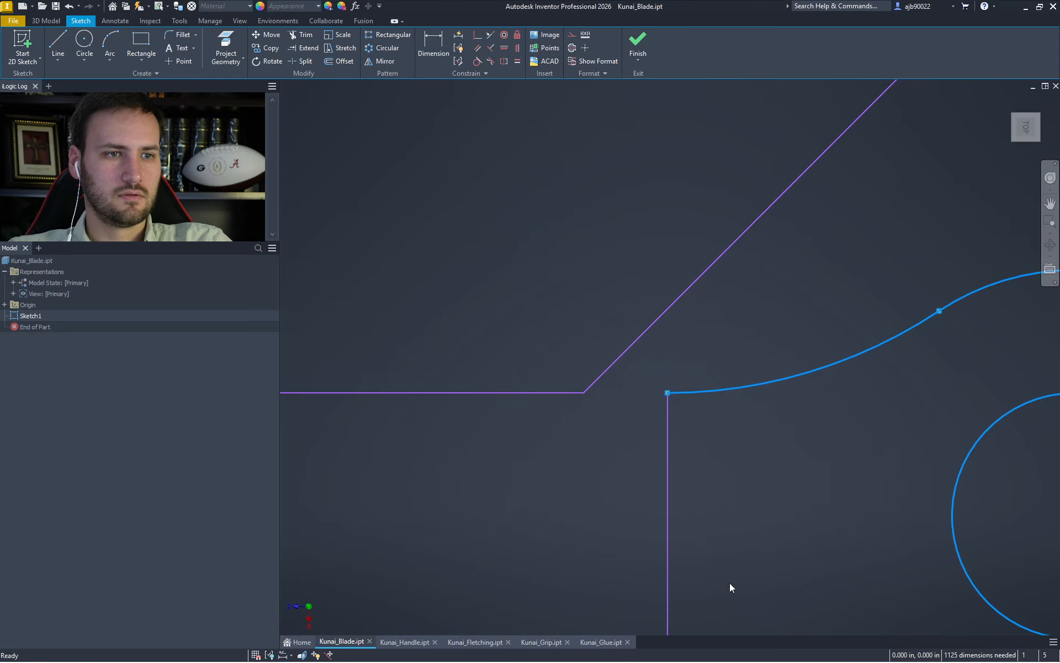
scroll(697, 522, "down", 3)
scroll(691, 366, "down", 2)
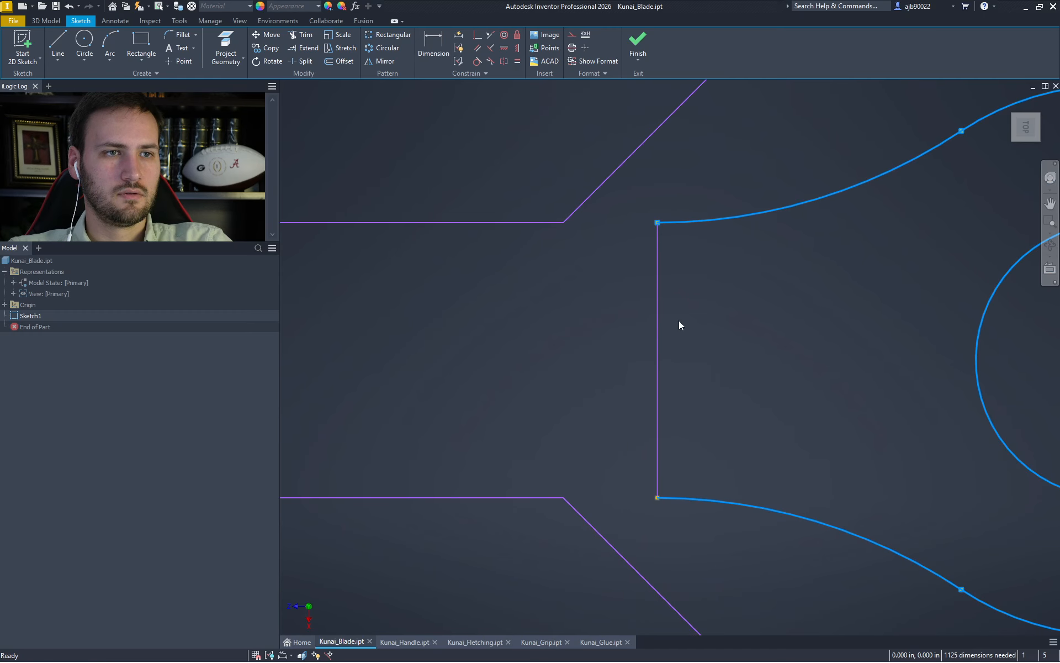
left_click_drag(639, 234, 697, 517)
scroll(702, 347, "up", 3)
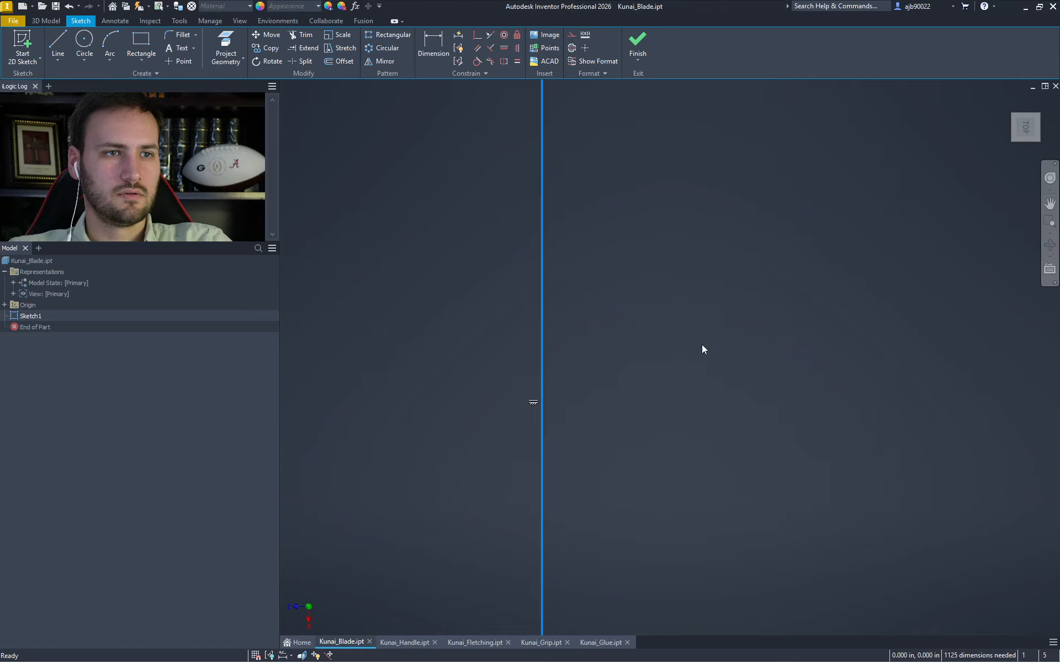
scroll(702, 343, "down", 6)
scroll(702, 344, "down", 2)
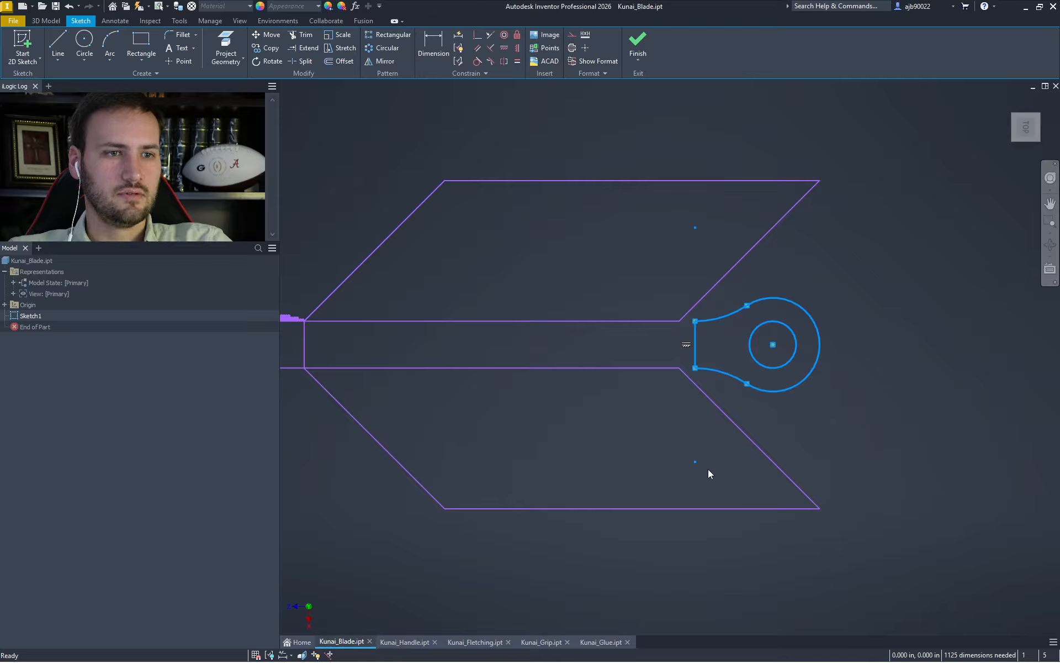
left_click(268, 34)
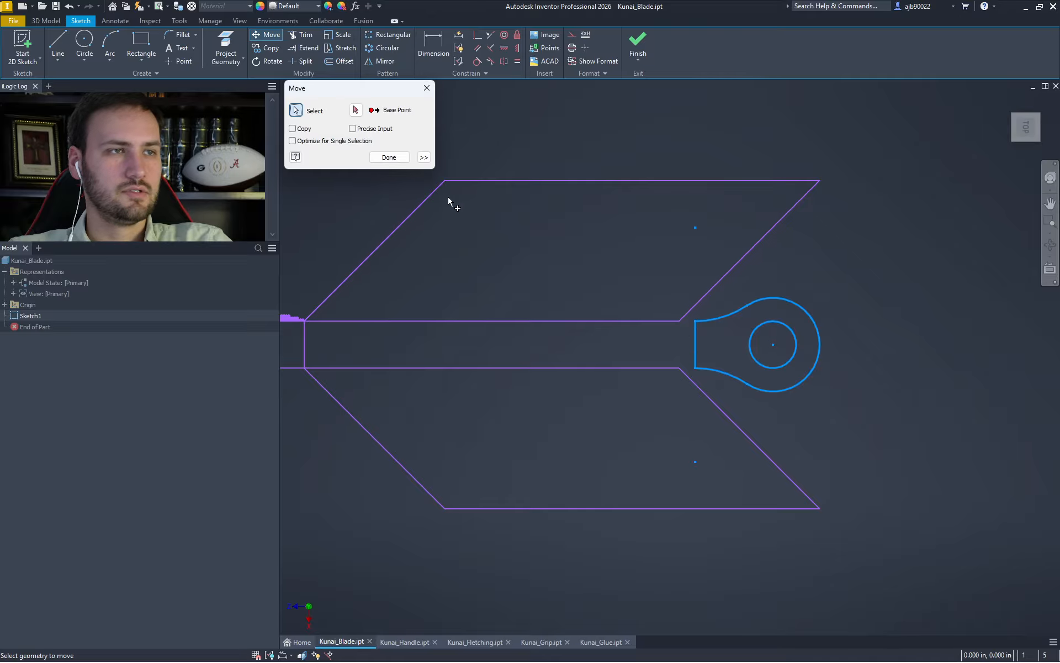
left_click(356, 110)
left_click(695, 321)
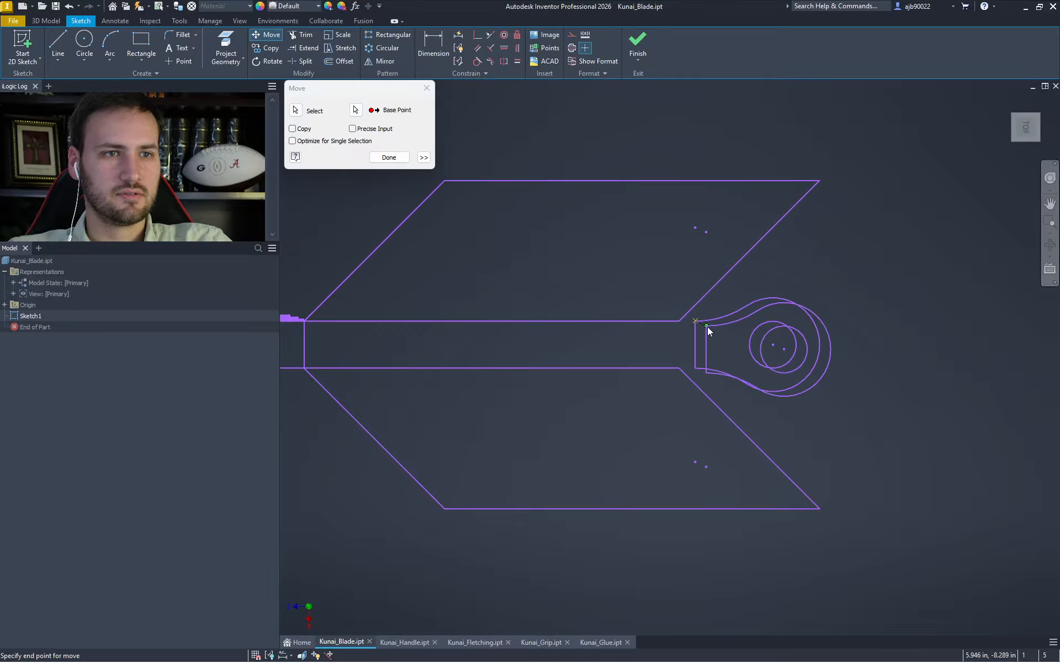
left_click(896, 326)
scroll(851, 383, "down", 5)
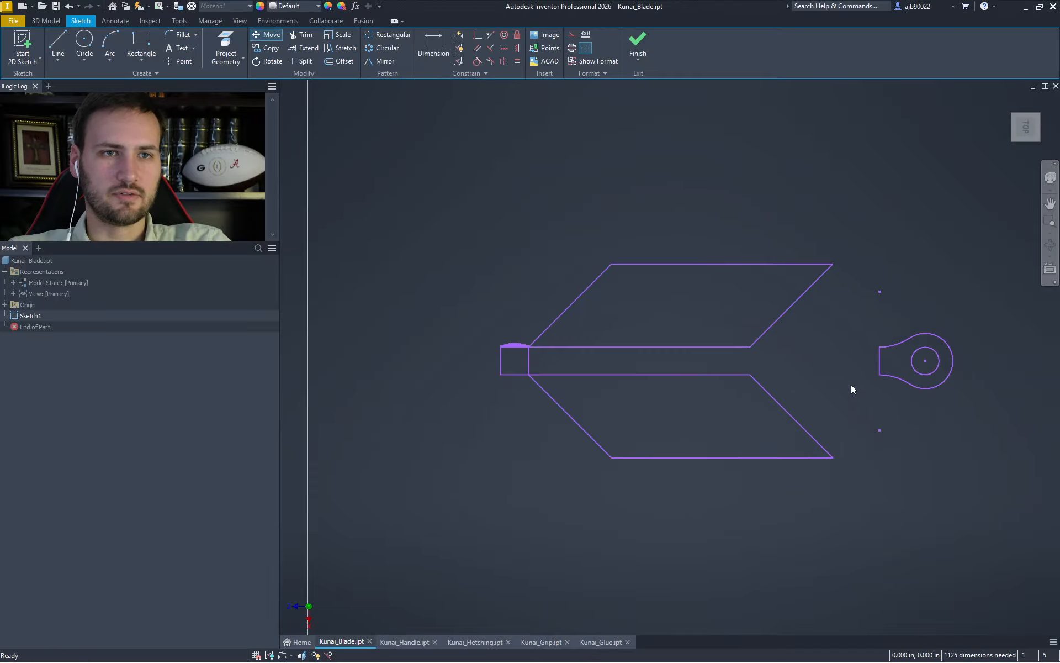
Draw a vertical line about 0.4 in long upward from the midpoint of the upper shaft edge
middle_click_drag(838, 390, 807, 347)
scroll(713, 341, "up", 3)
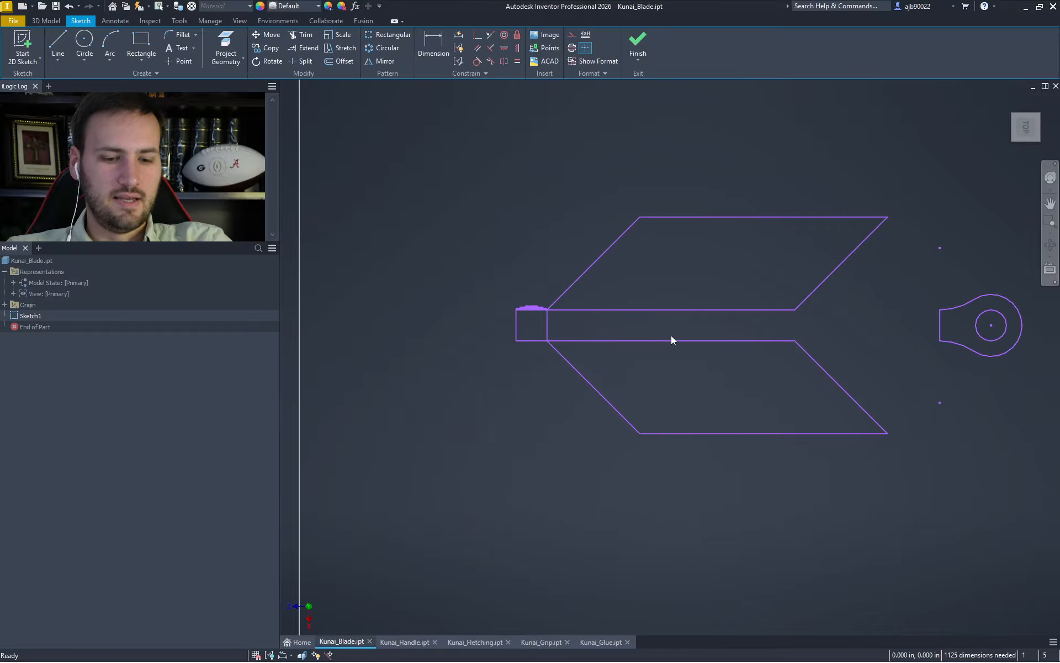
key("l")
left_click(672, 310)
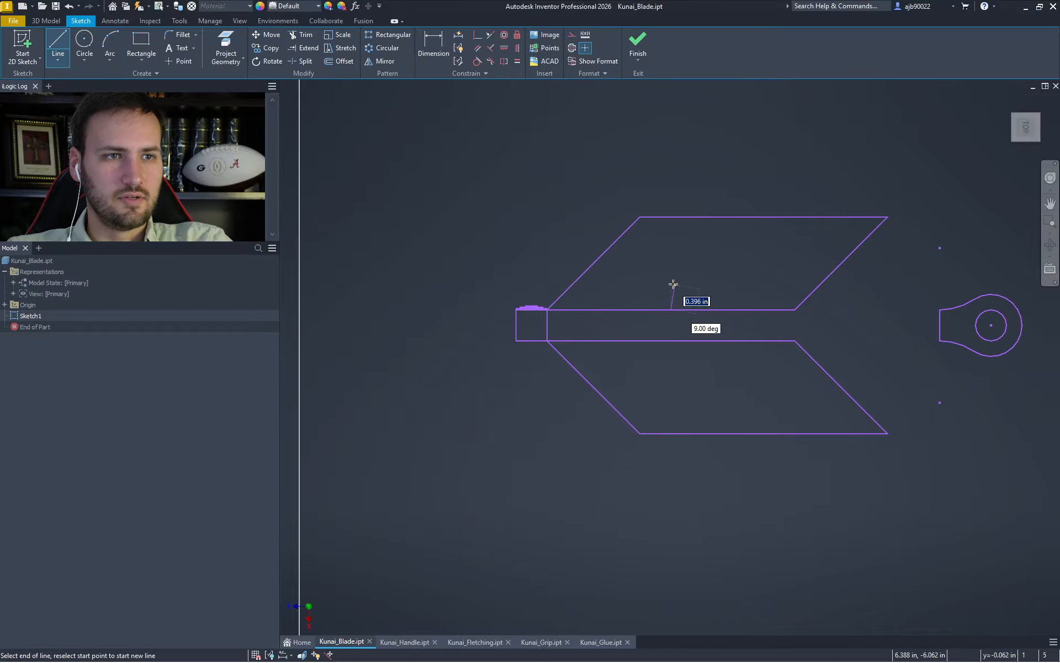
left_click(671, 282)
key("Escape")
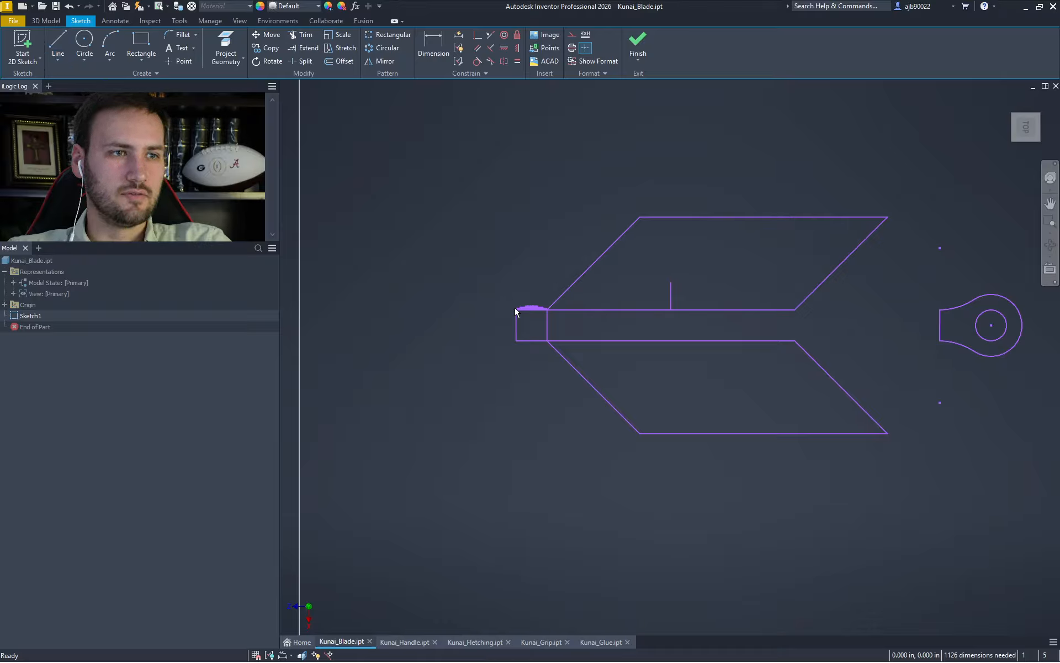
Draw a short horizontal line into the shaft from the midpoint of the edge it shares with the end square
key("l")
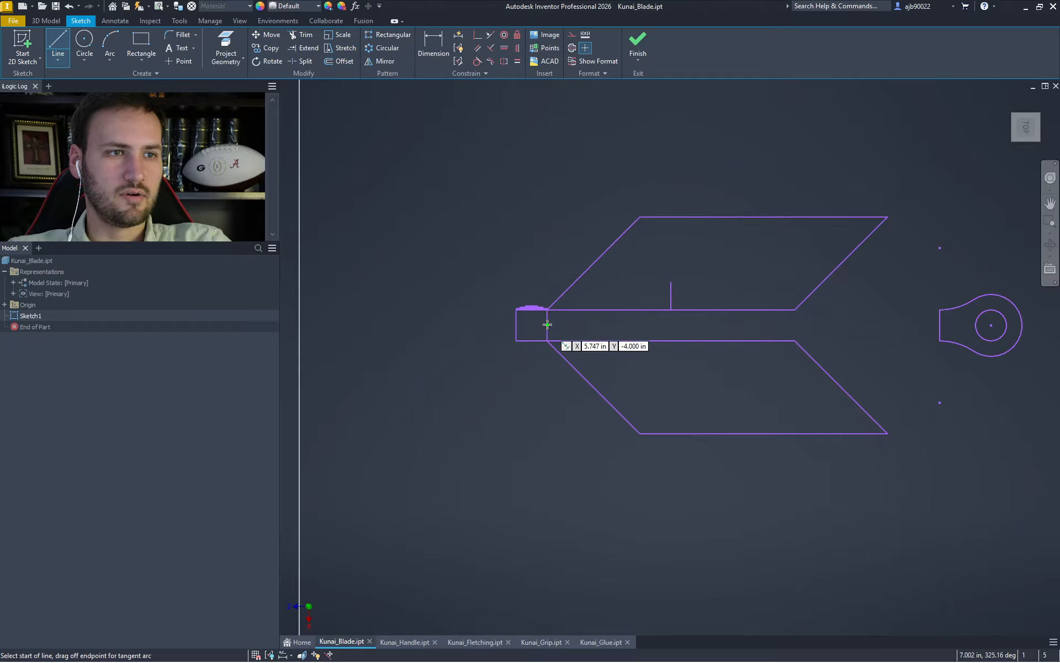
key("Escape")
scroll(548, 325, "down", 3)
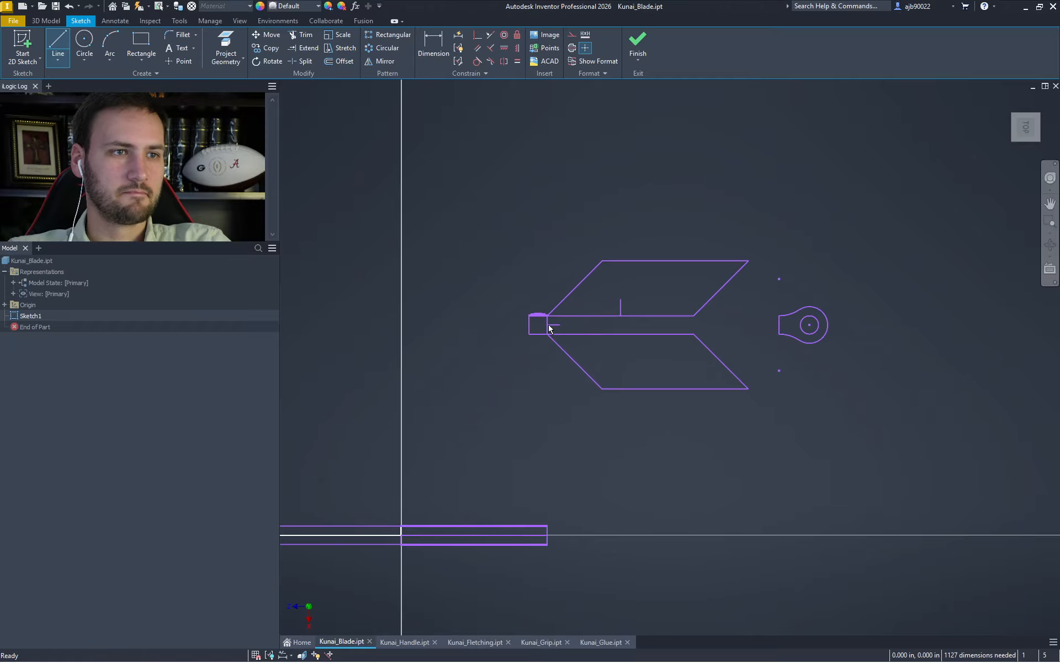
Mirror the stack of small circles on the square's upper edge across the short horizontal line to its lower edge
scroll(549, 327, "up", 4)
left_click_drag(512, 302, 589, 310)
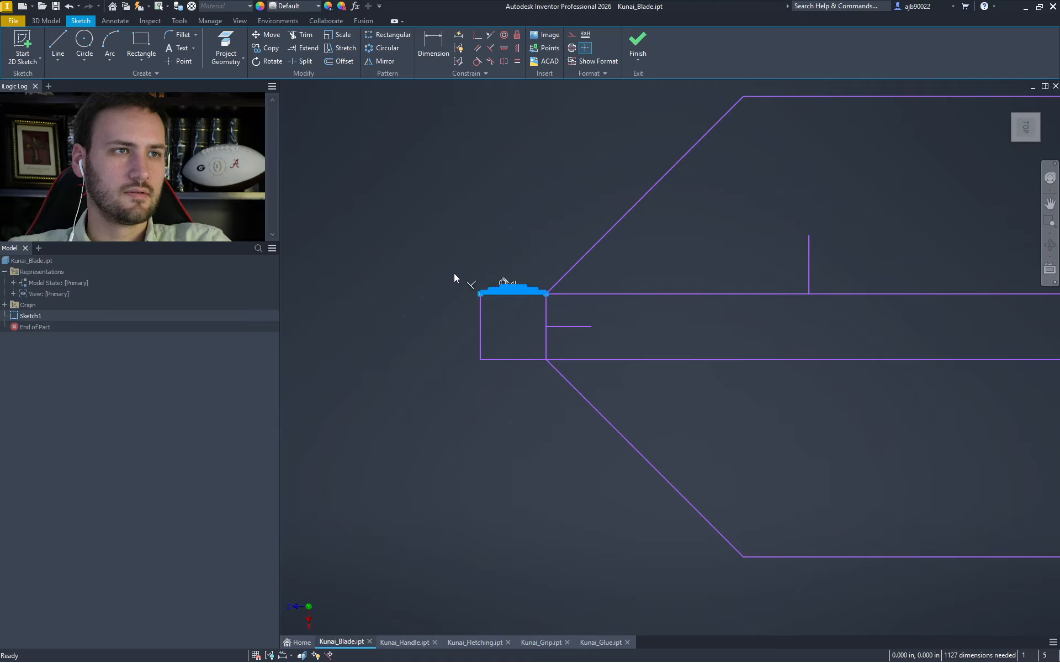
left_click(394, 61)
left_click(348, 110)
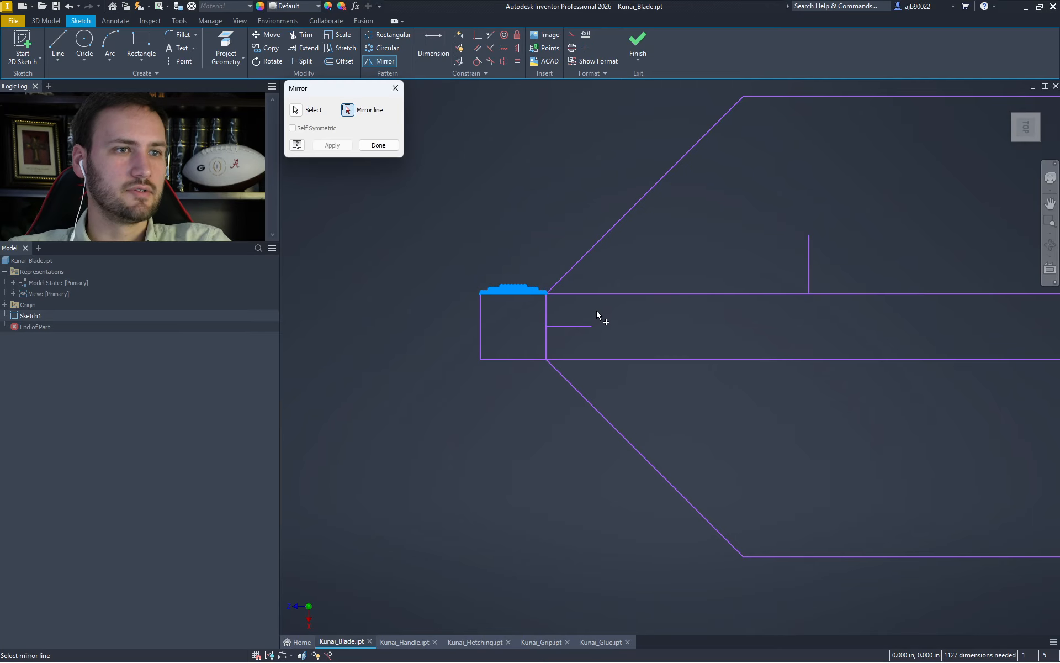
left_click(583, 327)
left_click(332, 145)
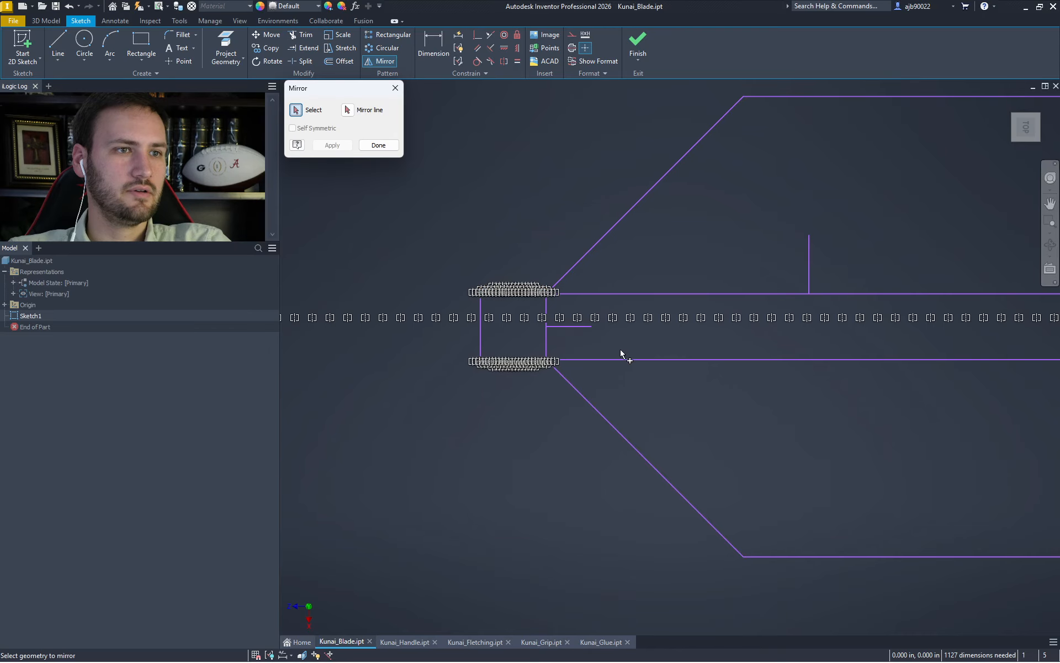
key("Escape")
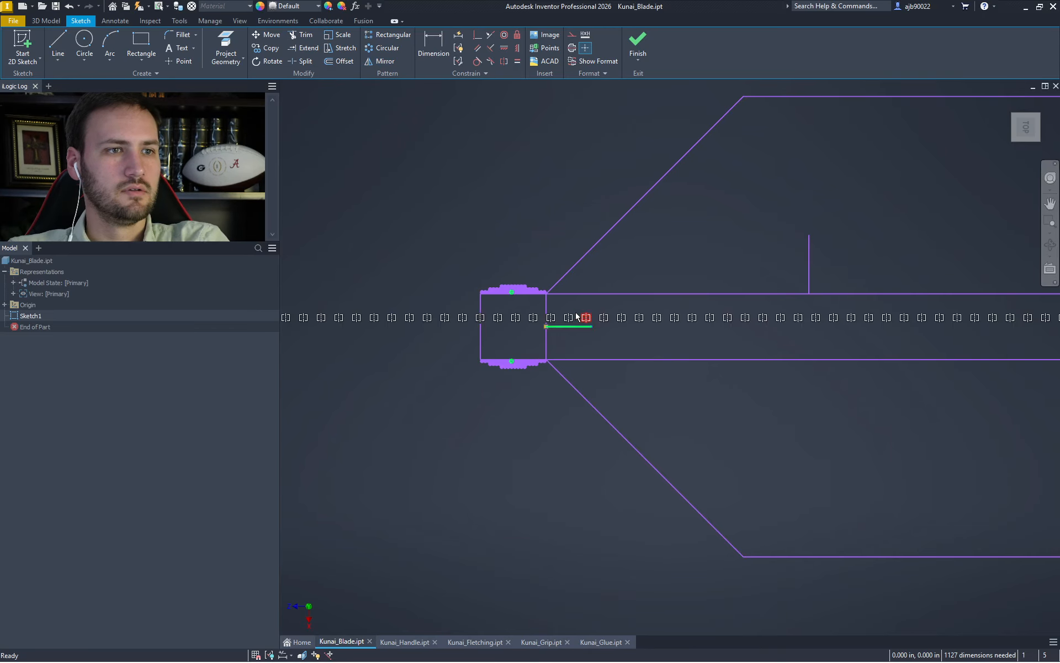
Mirror the end square with both small-circle stacks across the short vertical line to the shaft's other end, and delete that line
scroll(526, 354, "down", 5)
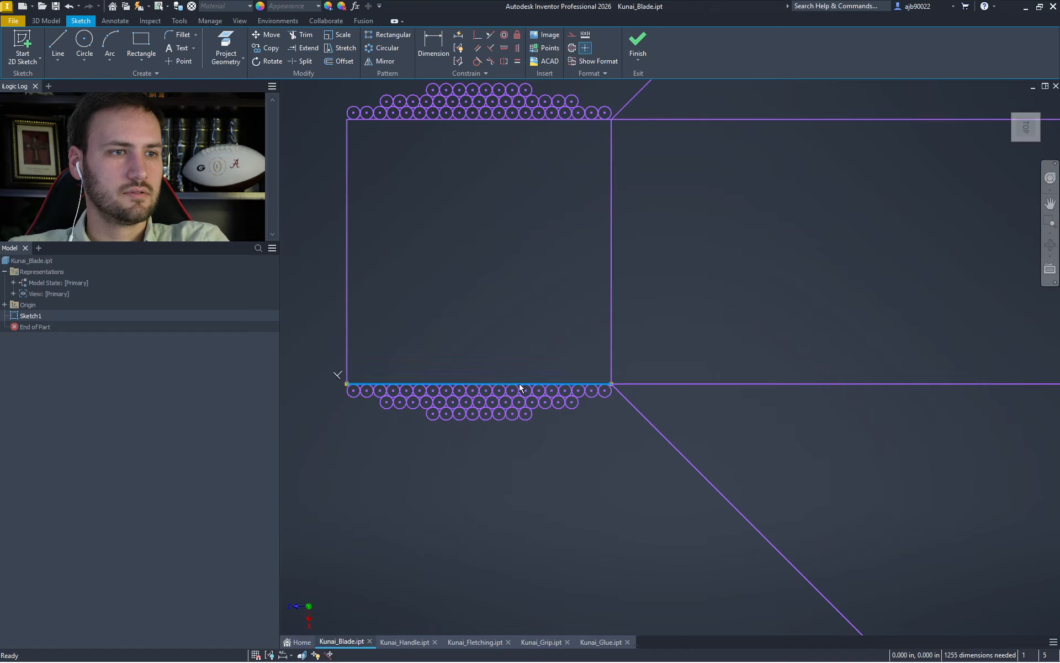
scroll(547, 433, "up", 2)
scroll(547, 434, "up", 3)
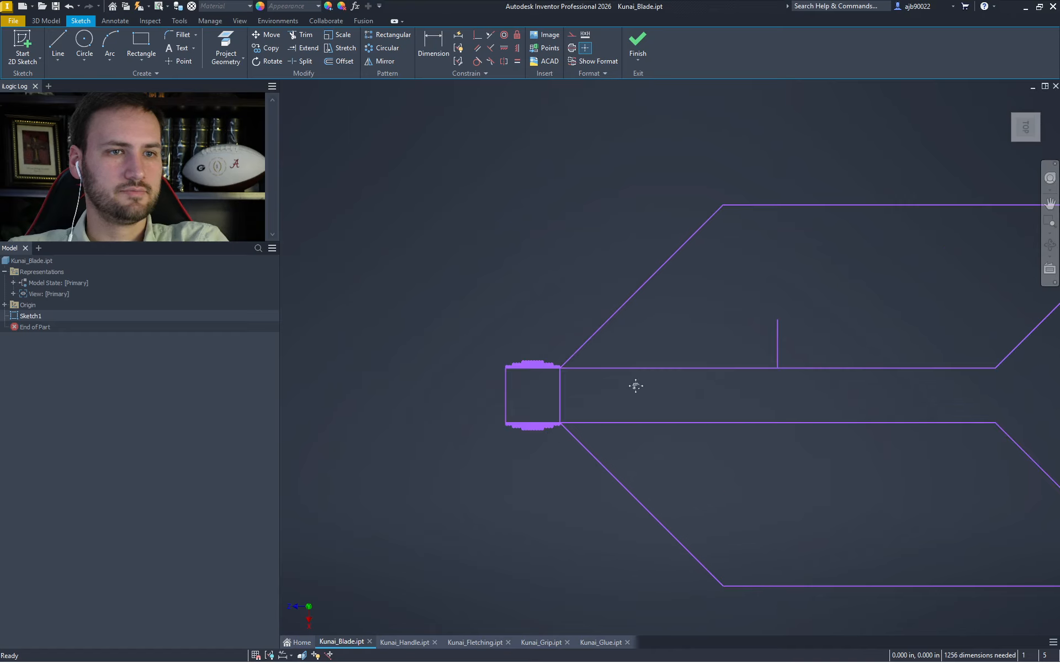
middle_click_drag(635, 384, 528, 324)
left_click_drag(347, 266, 457, 383)
left_click(385, 62)
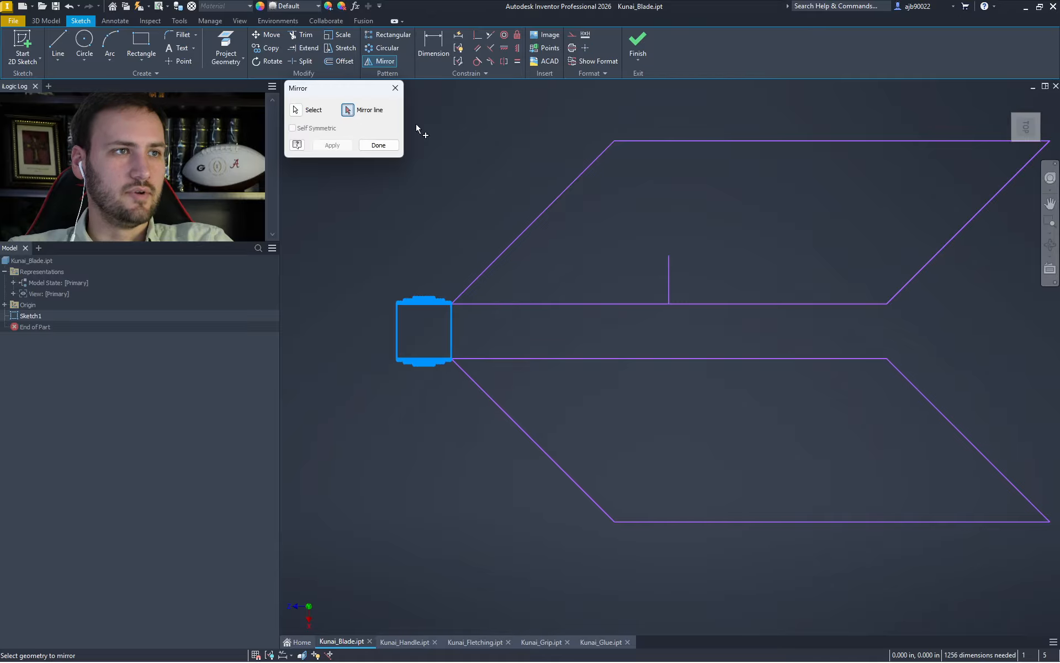
left_click(669, 268)
left_click(332, 144)
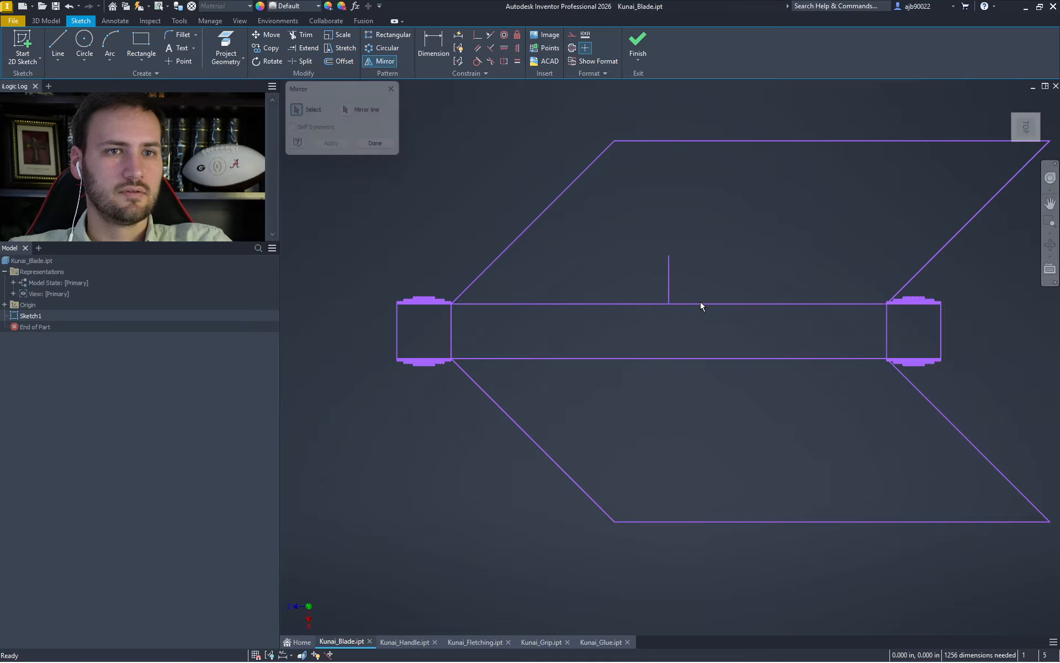
left_click_drag(682, 278, 642, 239)
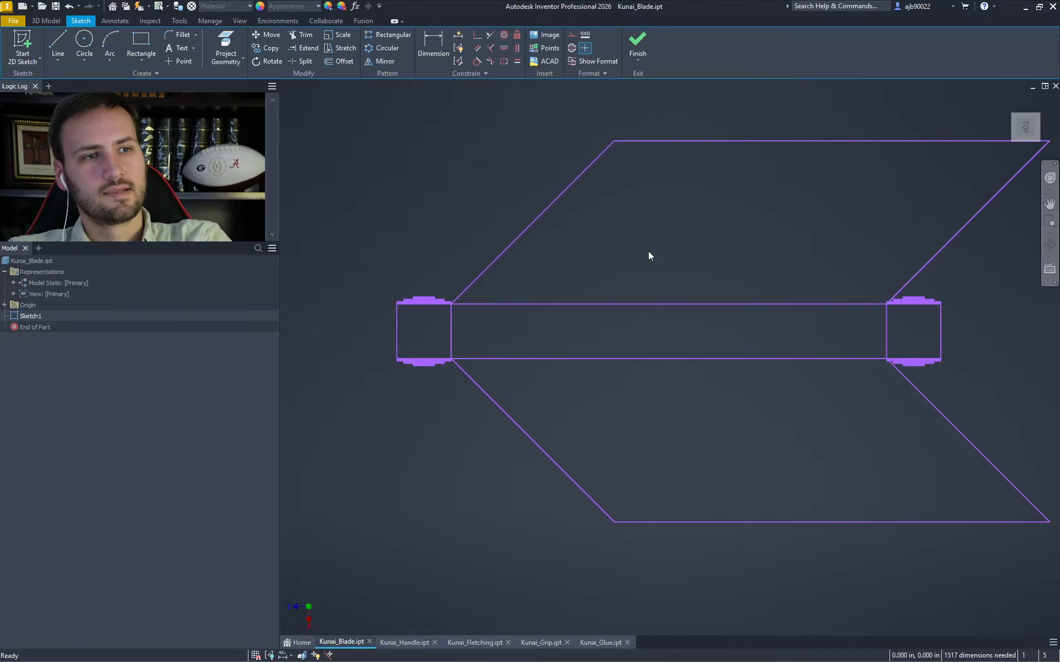
scroll(565, 281, "down", 5)
middle_click_drag(488, 421, 644, 402)
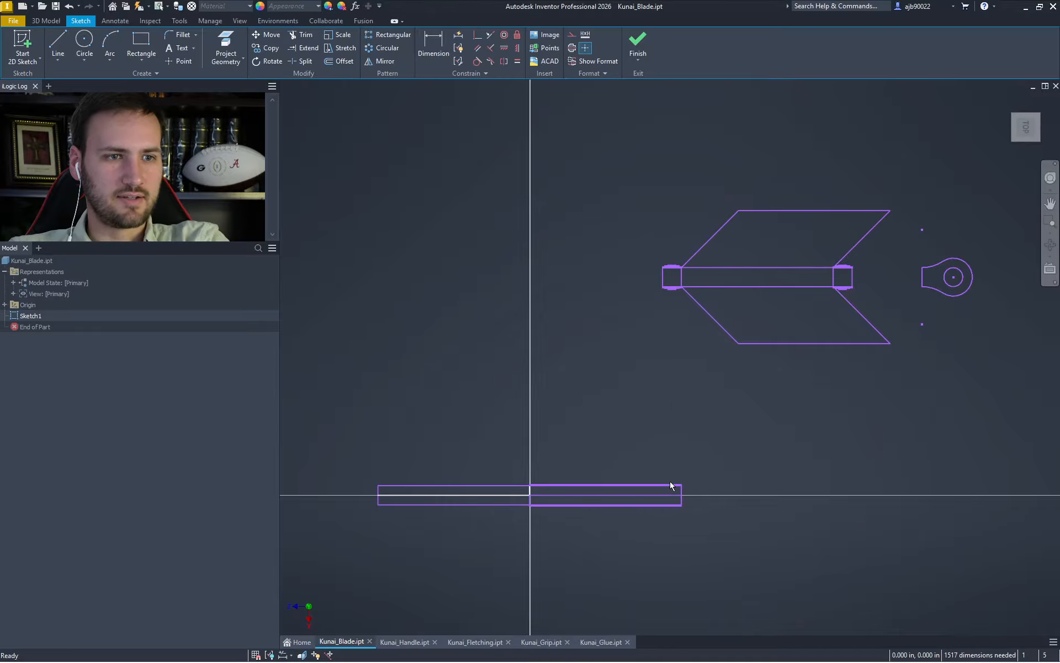
middle_click_drag(909, 296, 715, 313)
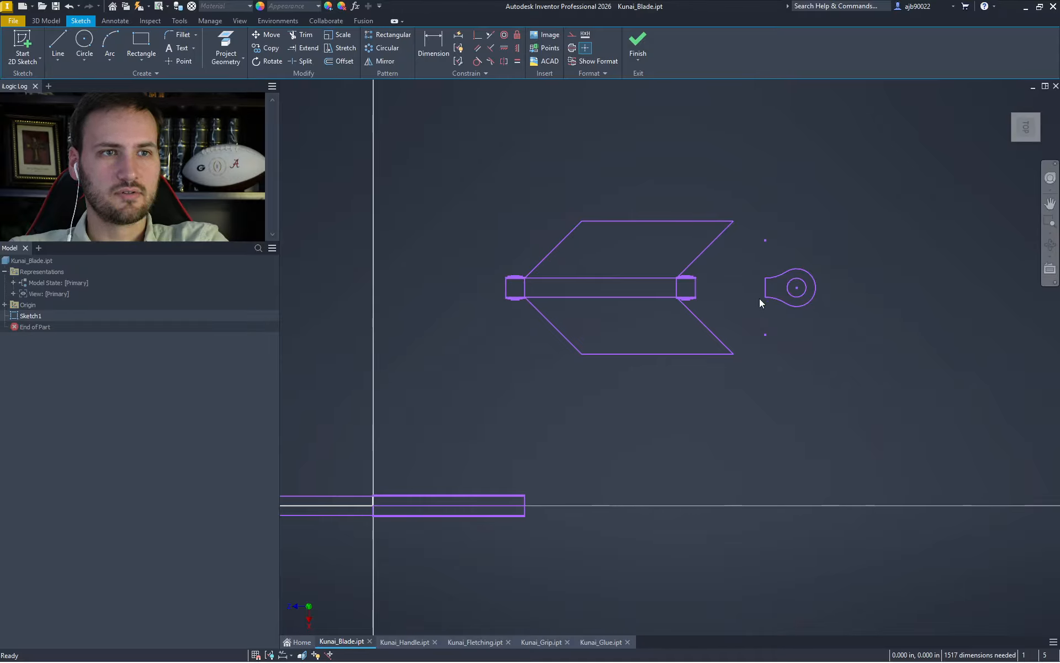
left_click_drag(849, 323, 749, 250)
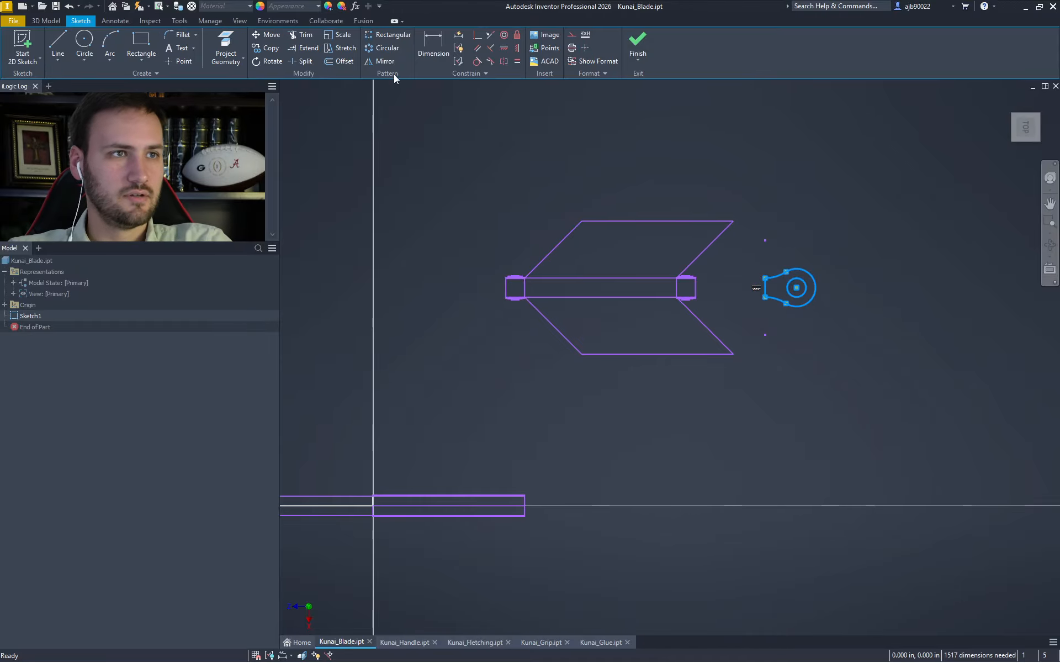
left_click(267, 35)
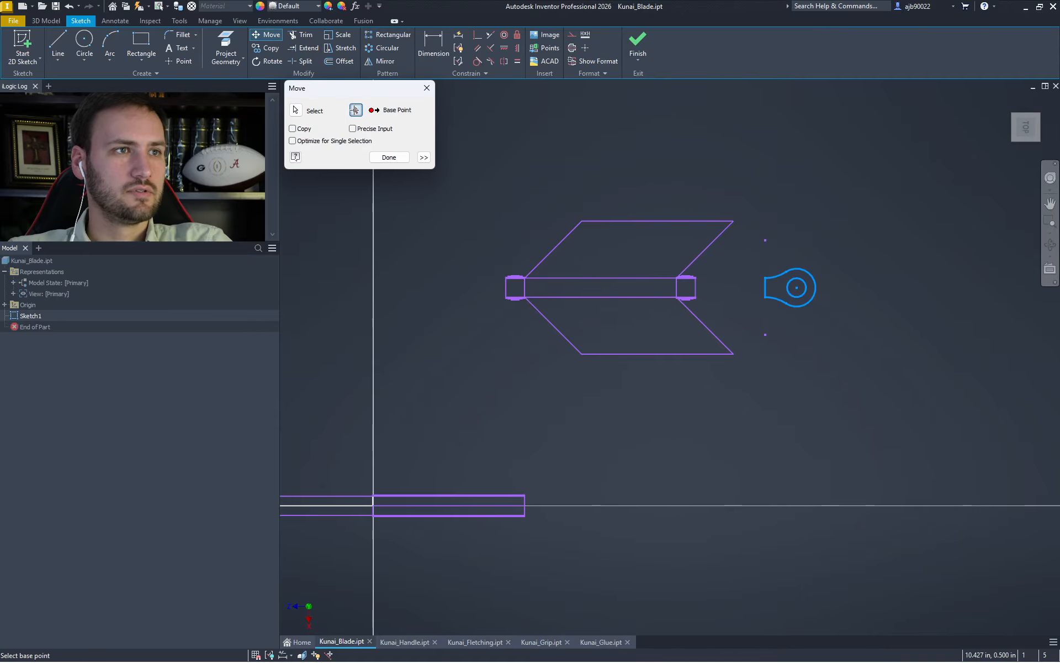
scroll(771, 283, "up", 5)
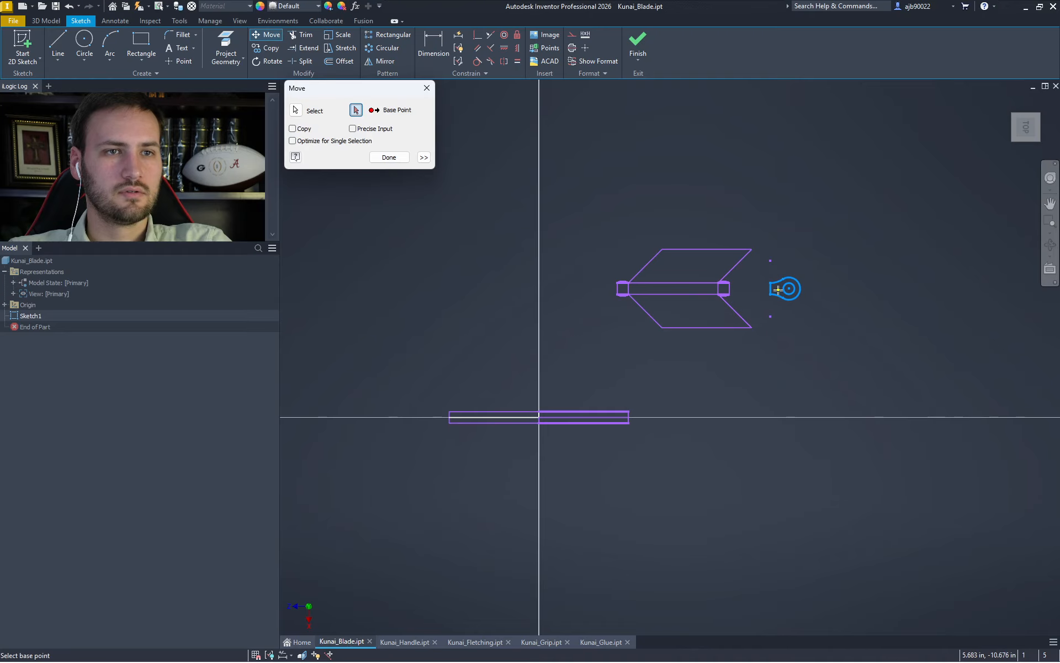
Draw a horizontal line from the ring's centre past its outer edge and trim away the portion inside the outline
key("l")
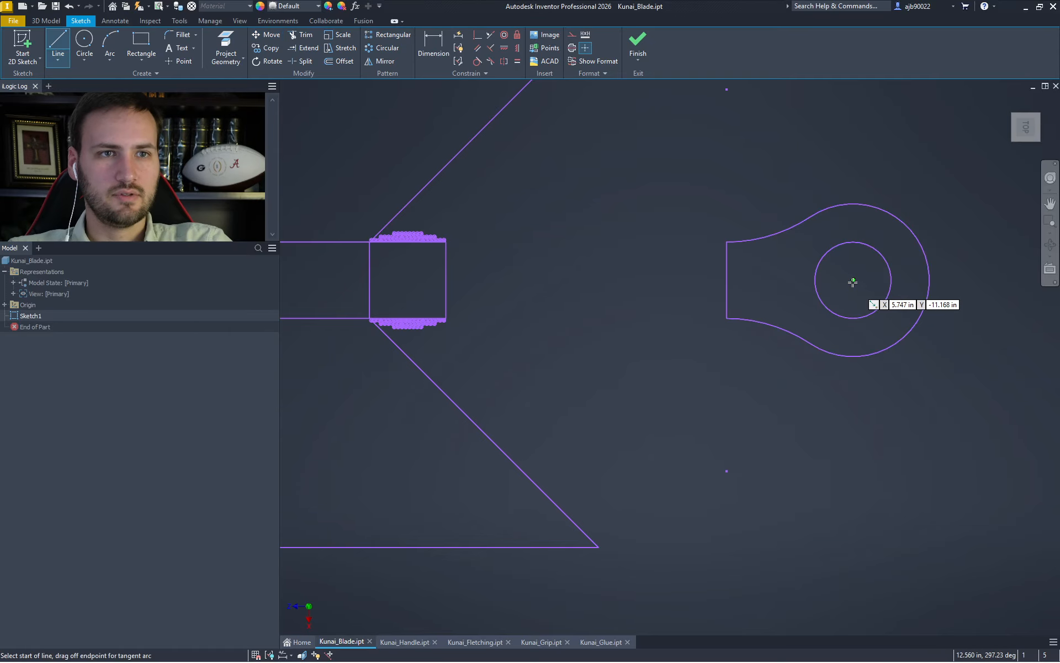
left_click(853, 280)
left_click(972, 280)
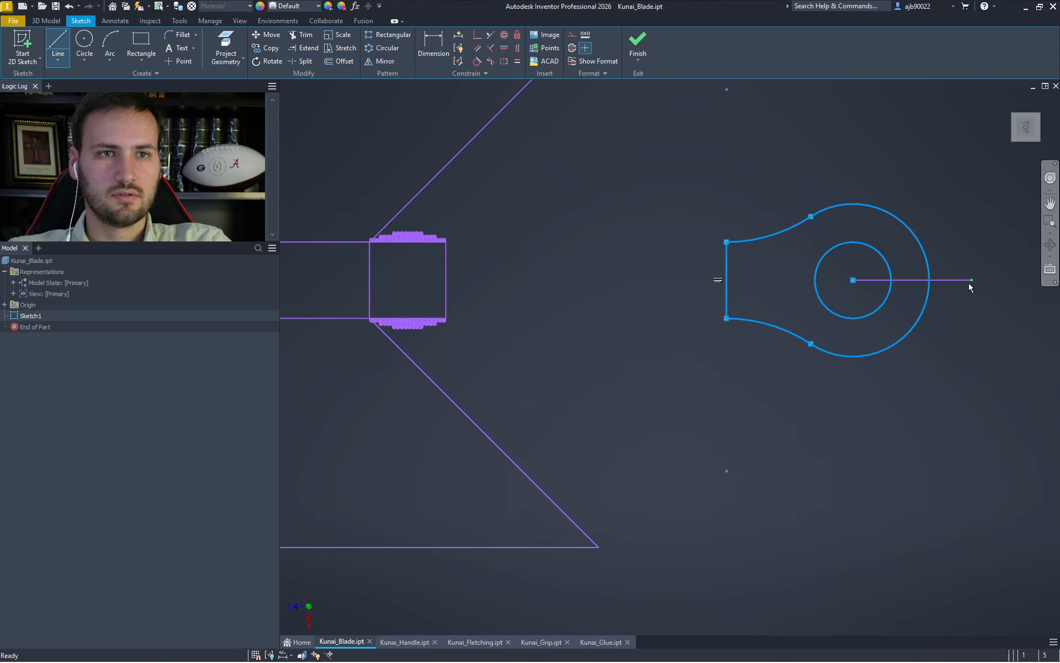
key("x")
left_click(912, 282)
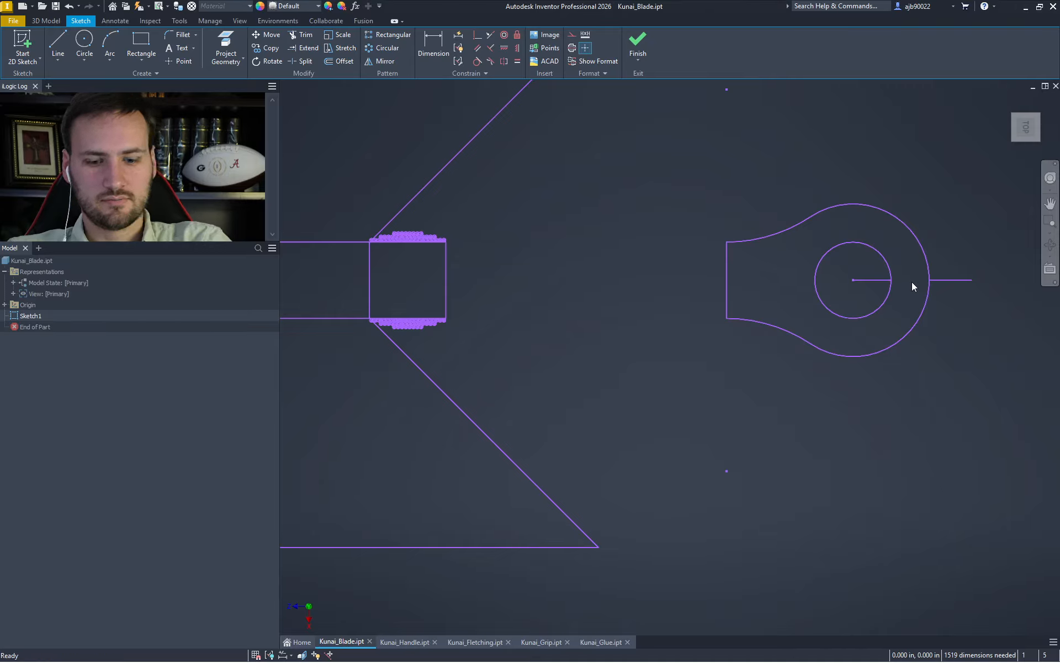
left_click(866, 283)
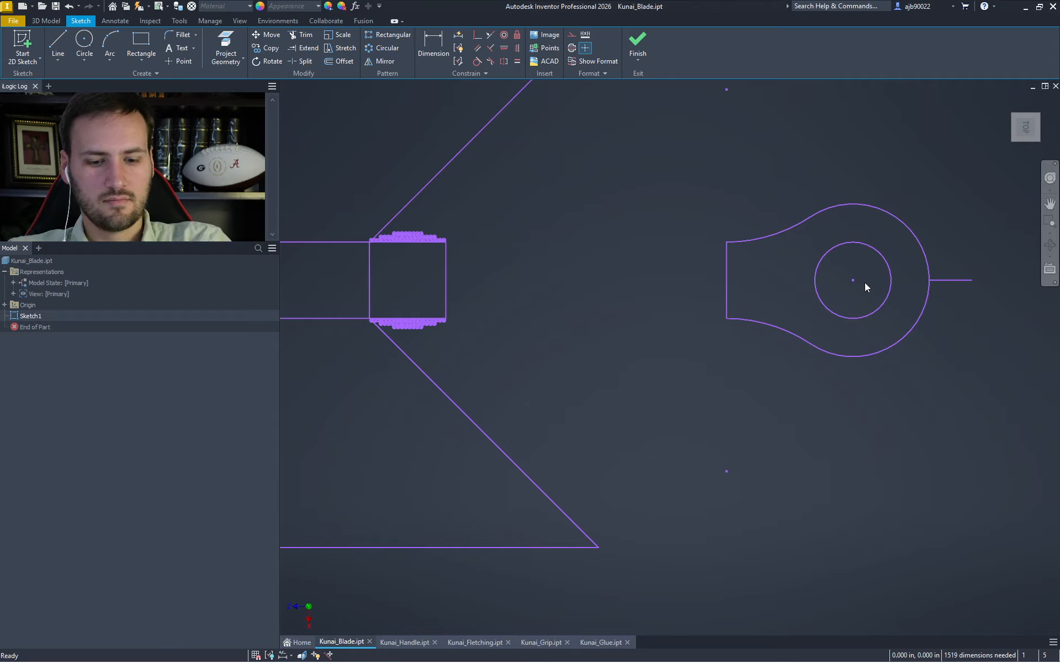
Draw a 1.375 in horizontal line from the ring's outermost point through the neck, and a short vertical line upward from its end
key("l")
left_click(929, 280)
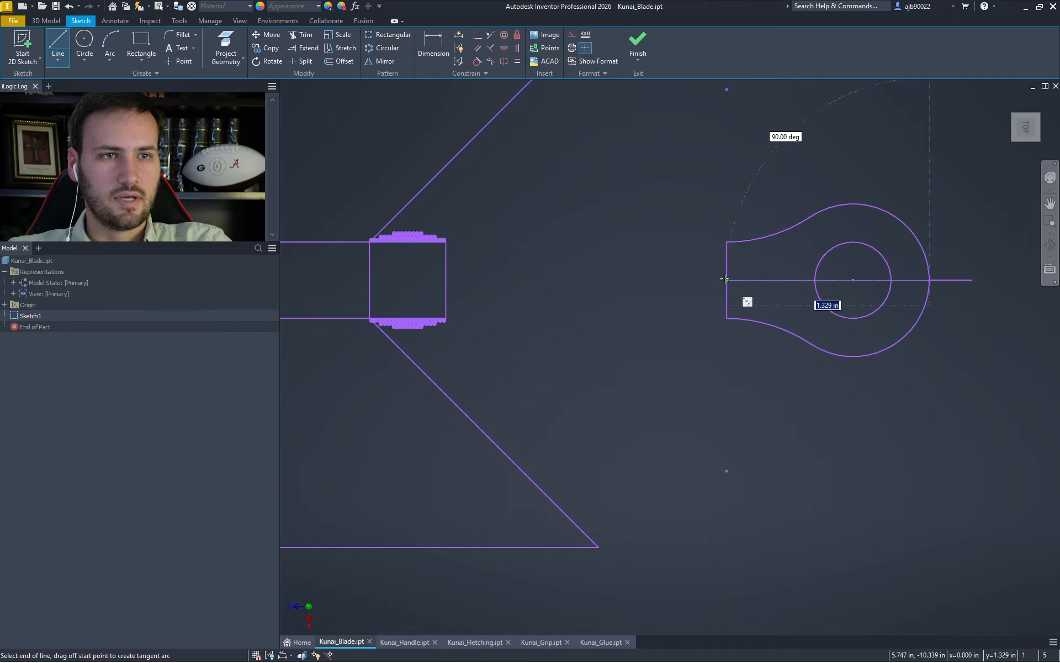
type("1.")
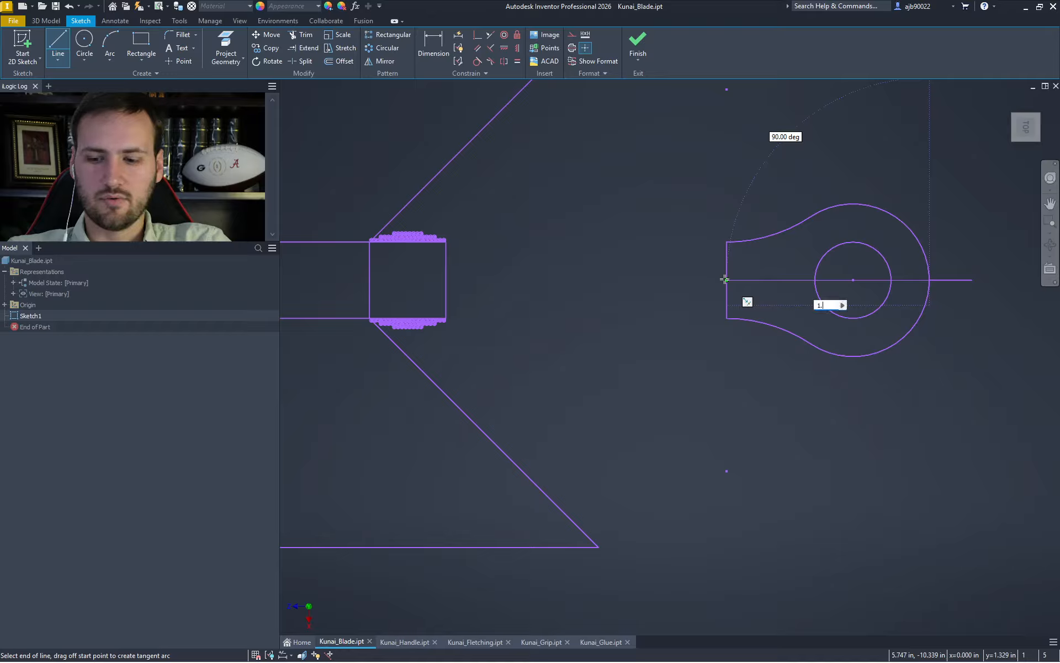
type("375")
key("Return")
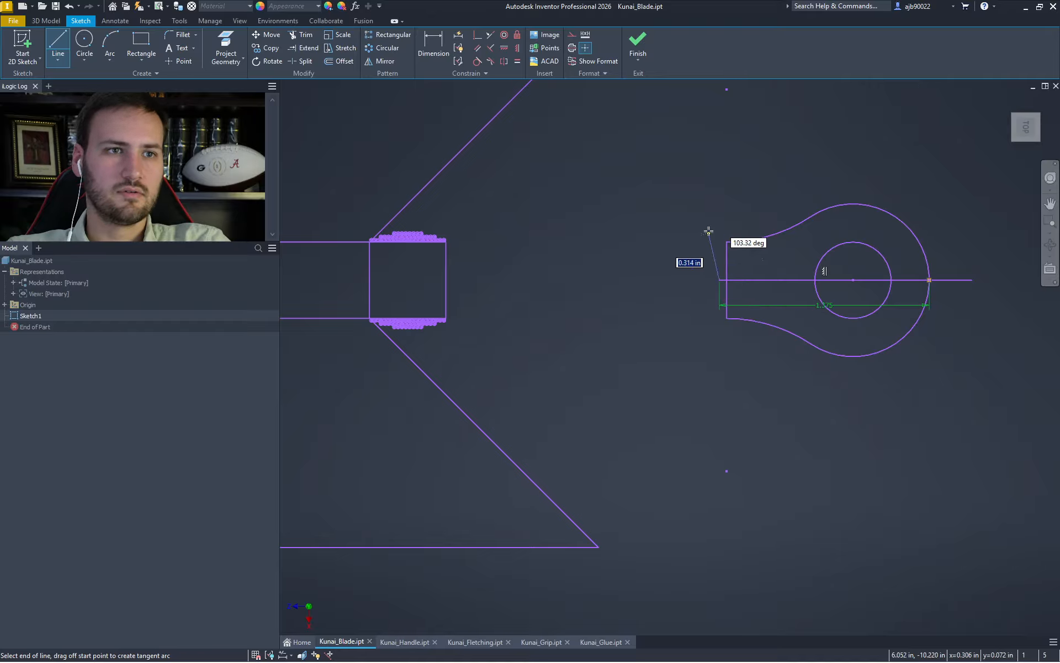
left_click(718, 216)
key("Escape")
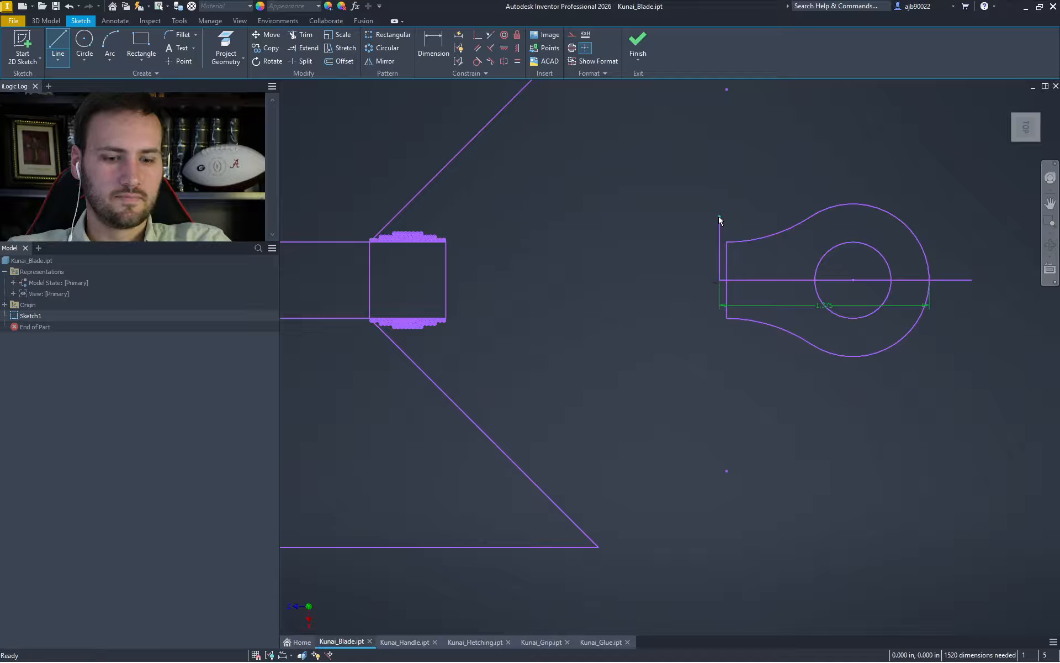
Close the extended neck's upper corner with a trimmed horizontal line from the old neck corner, and delete the 1.375 in dimension
key("l")
left_click(725, 241)
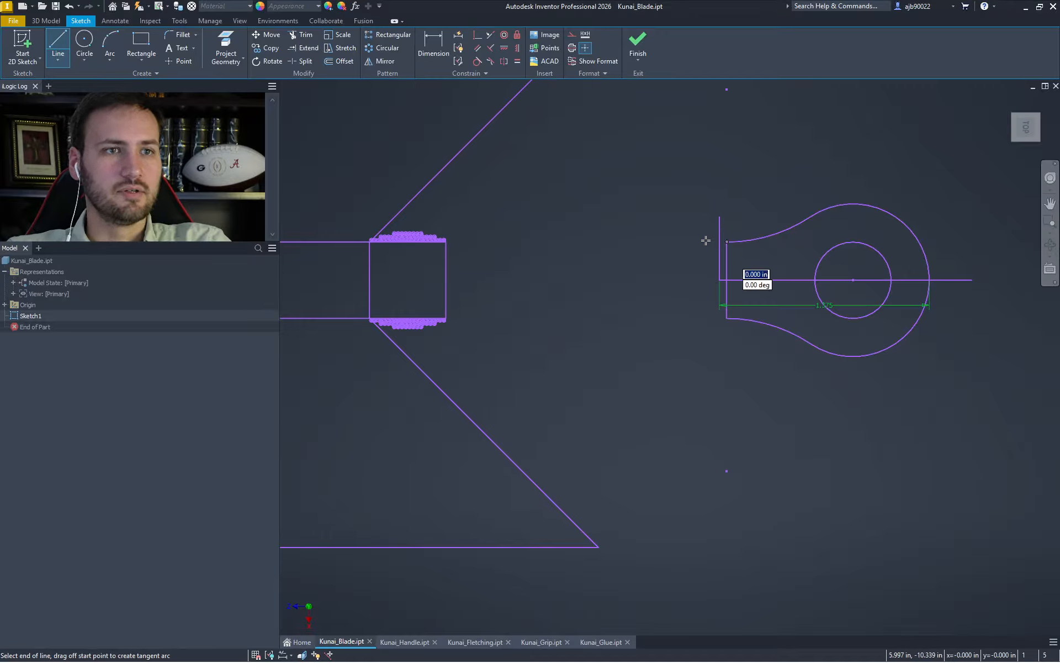
left_click(663, 241)
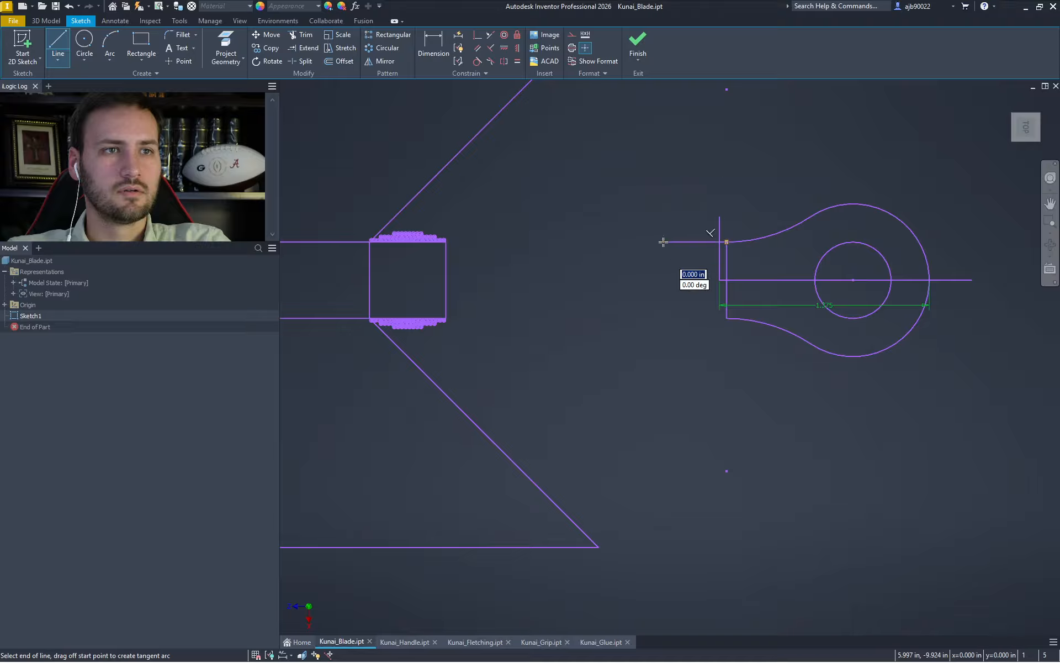
key("x")
left_click_drag(686, 248, 728, 225)
key("Escape")
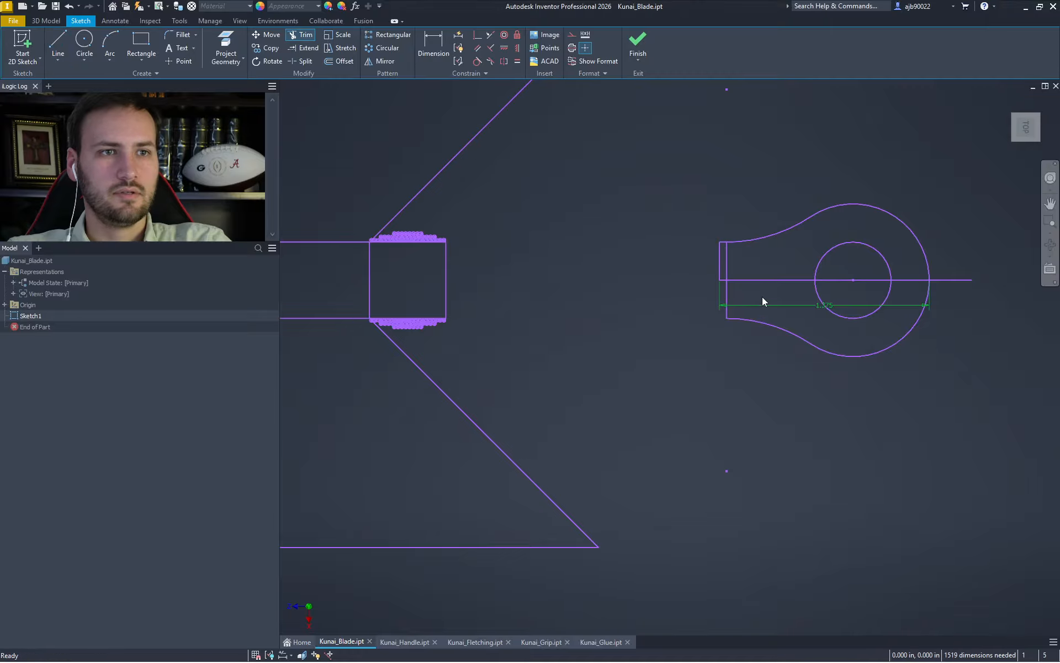
left_click(763, 305)
key("Delete")
Close the extended neck's lower corner by drawing a horizontal line, extending the new vertical edge to it and trimming the overhang
key("l")
left_click(727, 319)
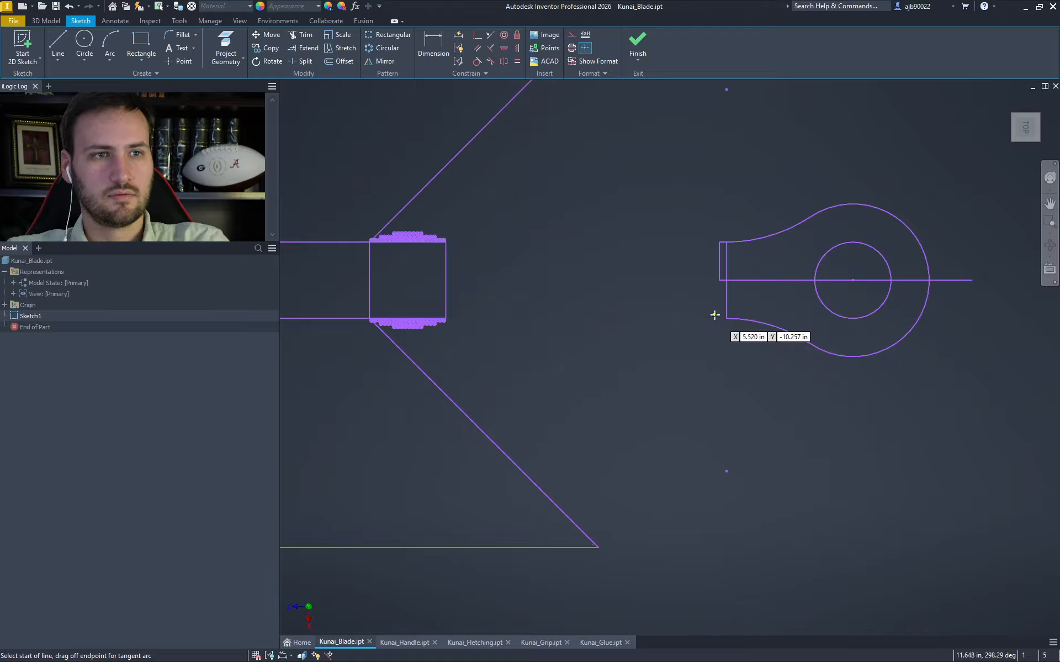
left_click(684, 318)
key("Escape")
key("x")
left_click(718, 271, "shift")
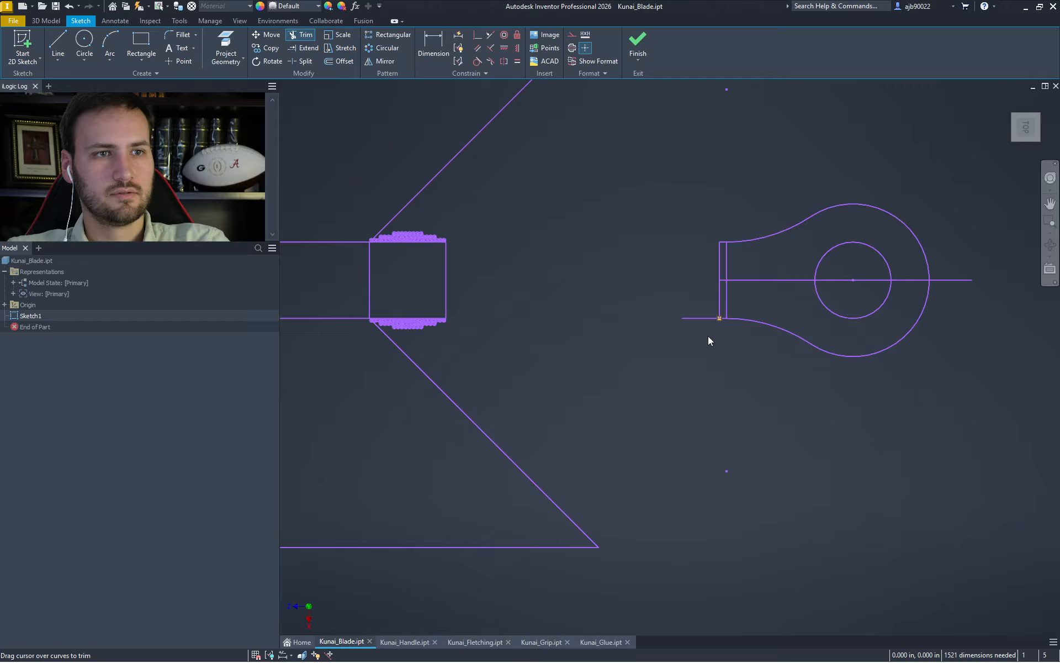
left_click_drag(707, 334, 709, 309)
Remove the construction leftovers from the ring: the horizontal centreline, the old neck closing line and the stub outside the outline
left_click(736, 283)
key("Escape")
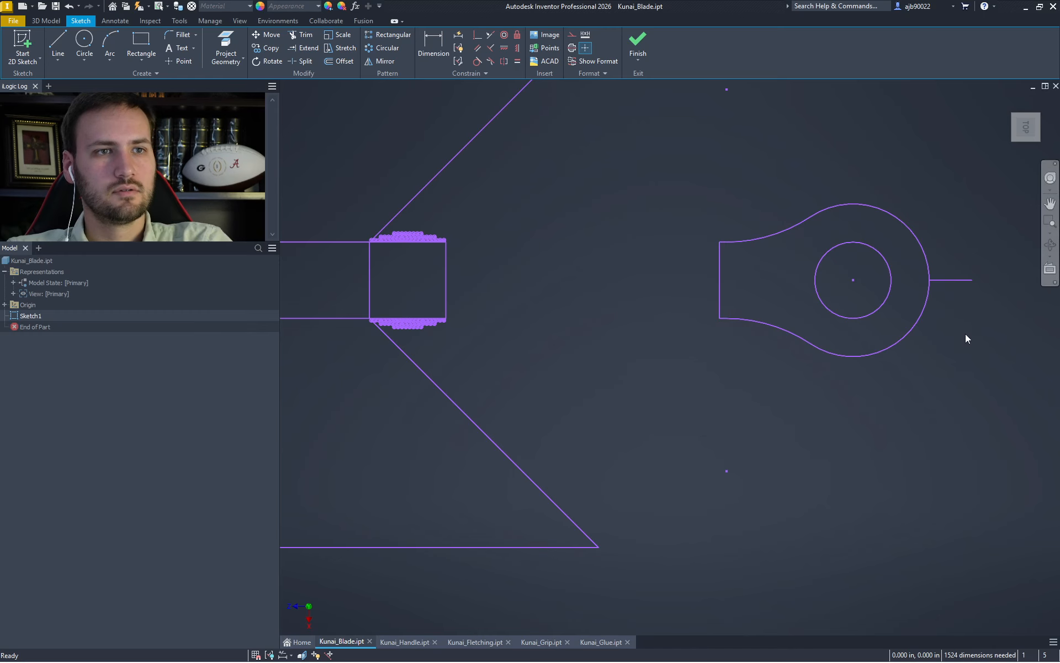
left_click(951, 272)
key("Delete")
Move the complete ring by its upper neck corner onto the upper outer corner of the mirrored end square
scroll(872, 339, "up", 2)
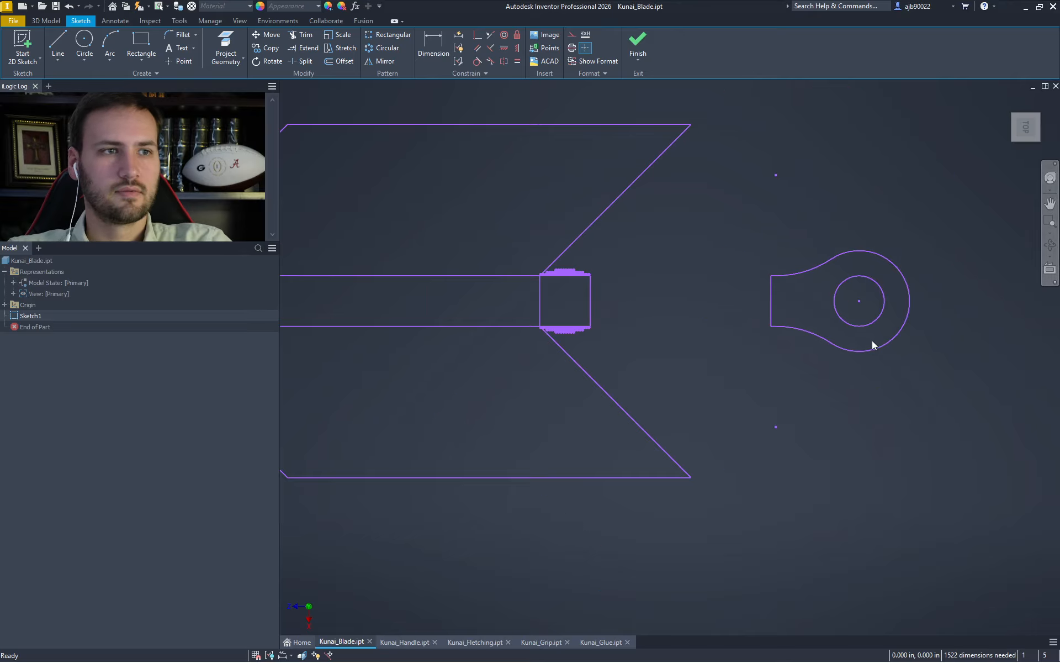
left_click_drag(957, 478, 749, 165)
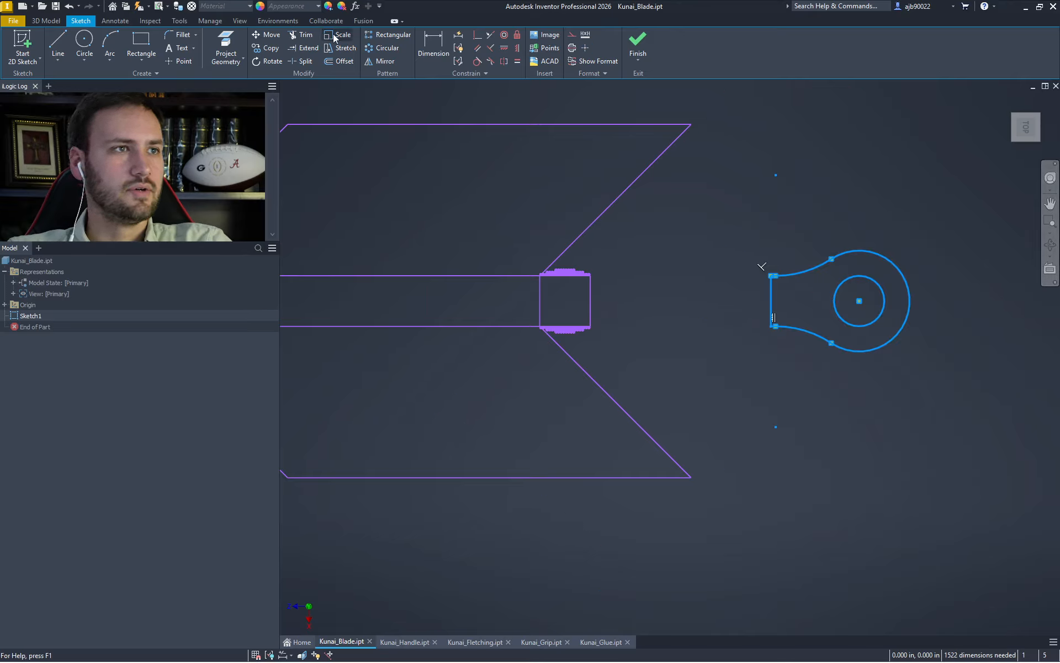
left_click(259, 39)
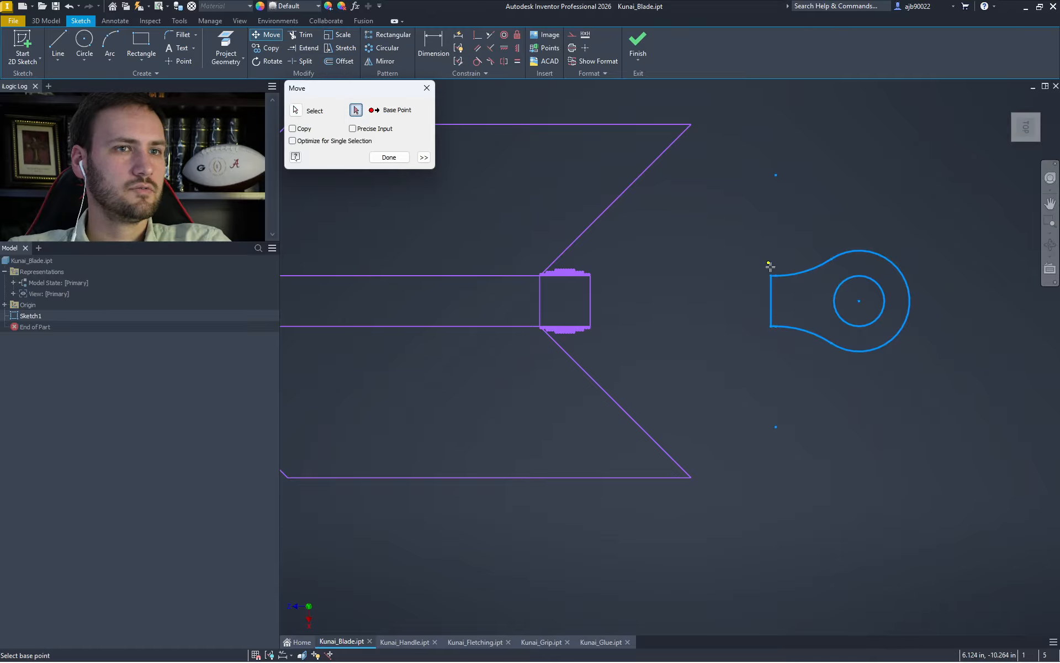
left_click(770, 275)
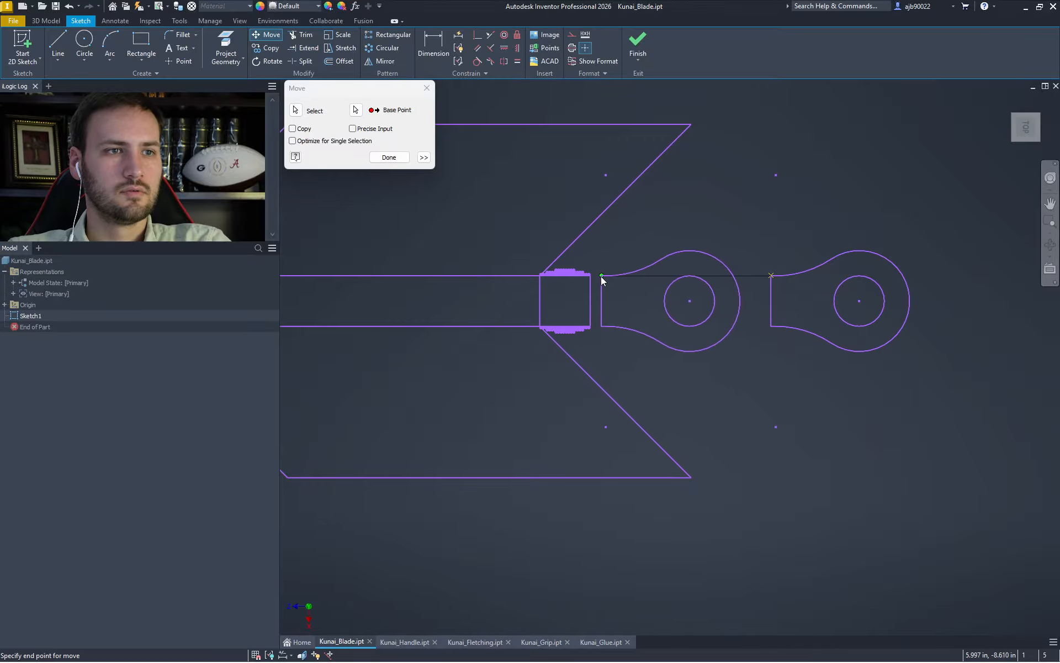
scroll(590, 282, "up", 6)
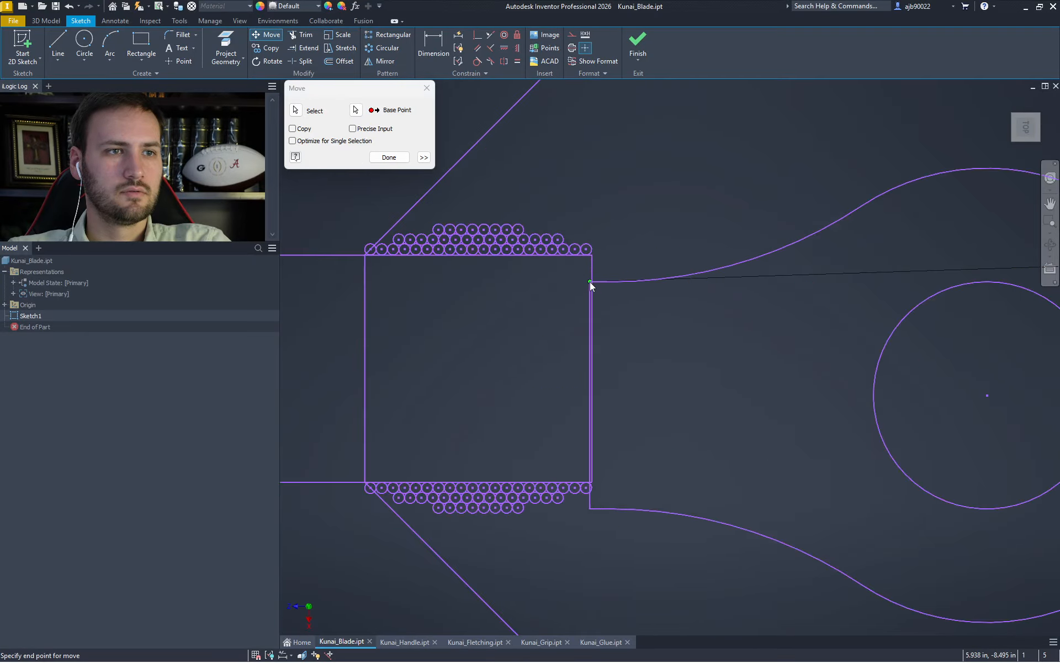
left_click(593, 225)
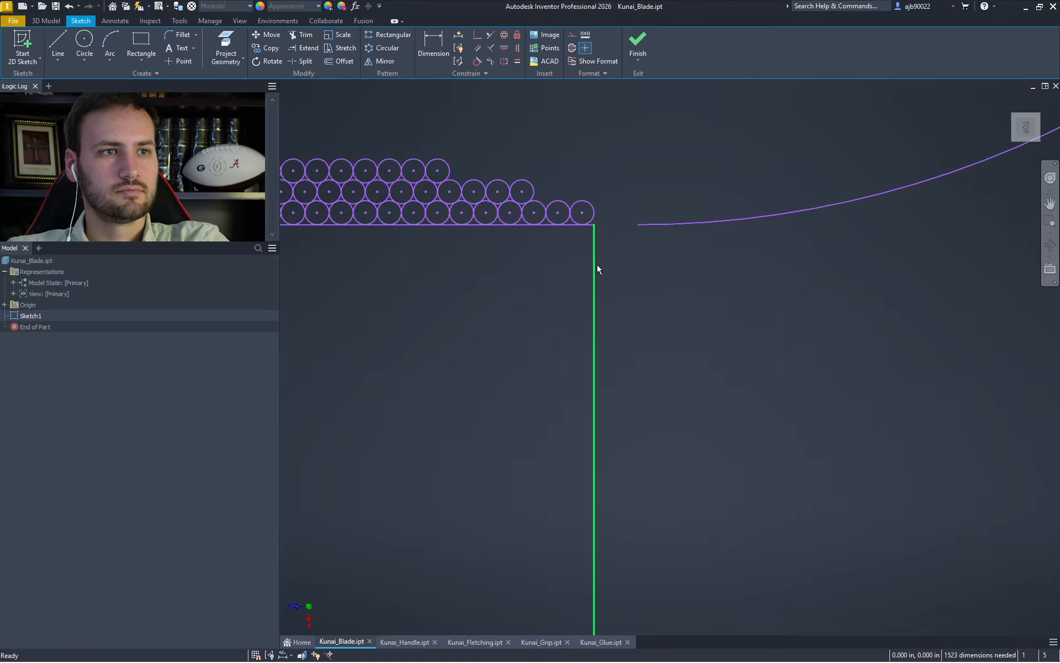
Try removing the neck's short horizontal lines where the ring meets the end square, and undo the removals
scroll(608, 274, "down", 5)
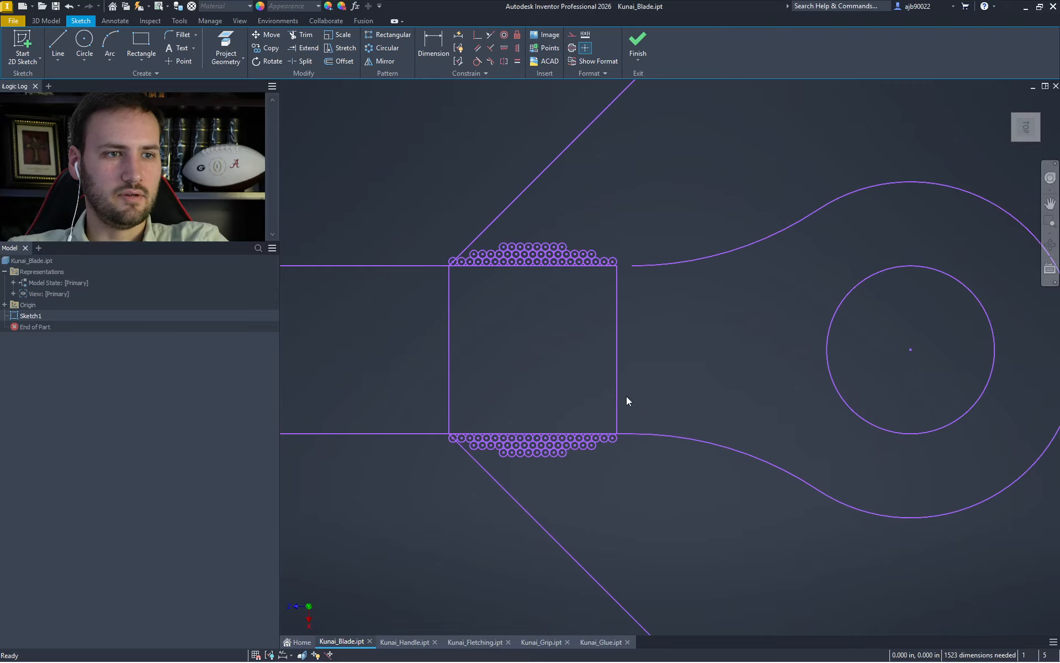
scroll(618, 436, "down", 2)
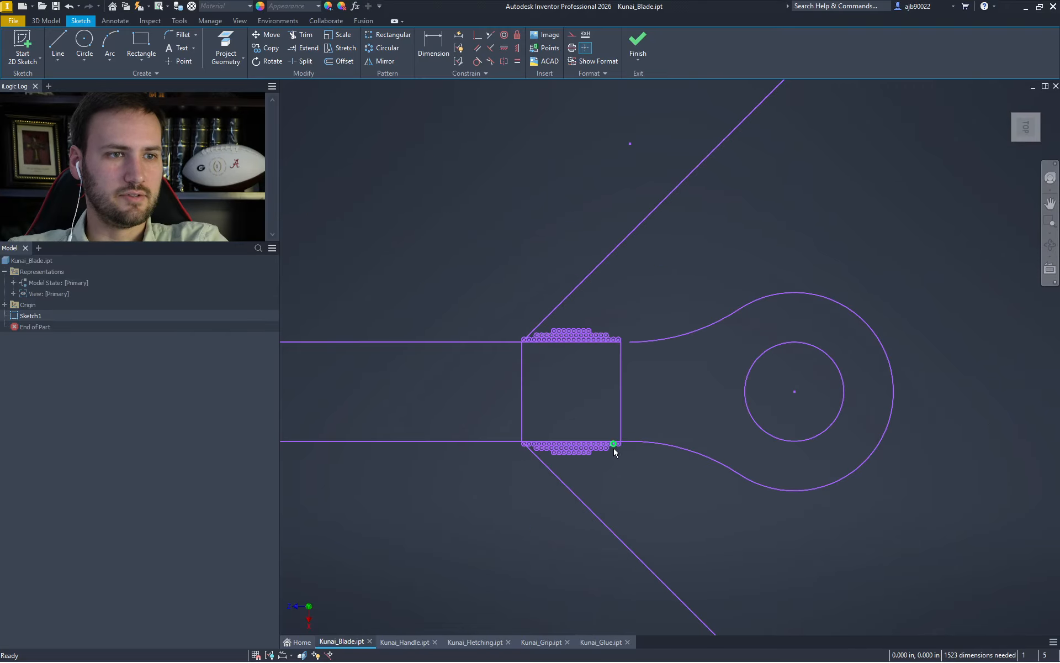
scroll(635, 437, "up", 10)
left_click(841, 366)
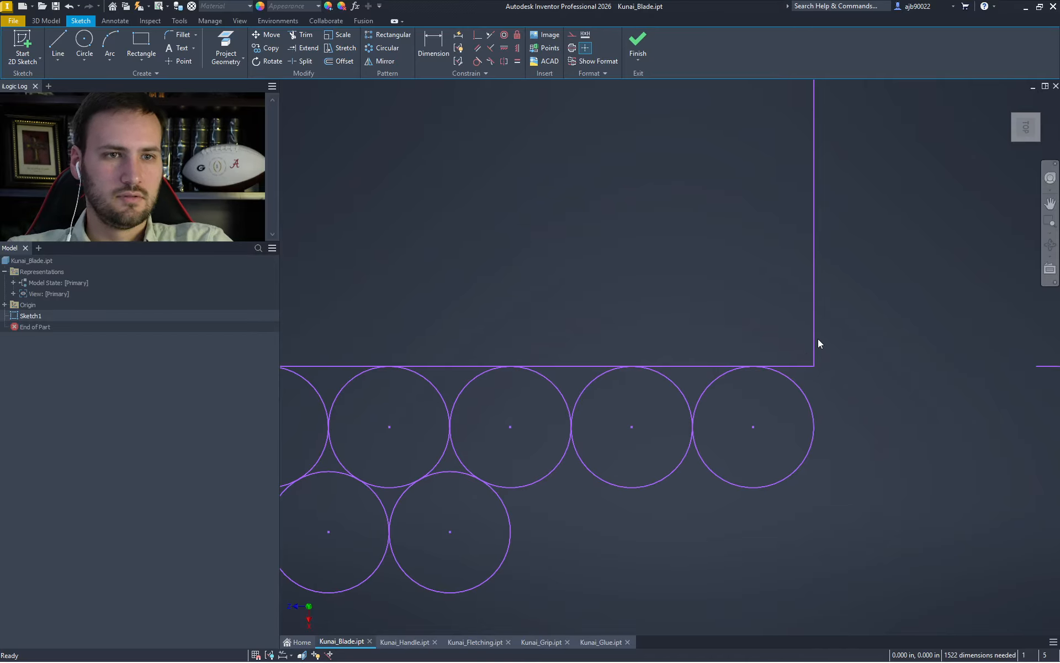
scroll(820, 339, "down", 3)
scroll(872, 304, "down", 3)
middle_click_drag(872, 304, 794, 385)
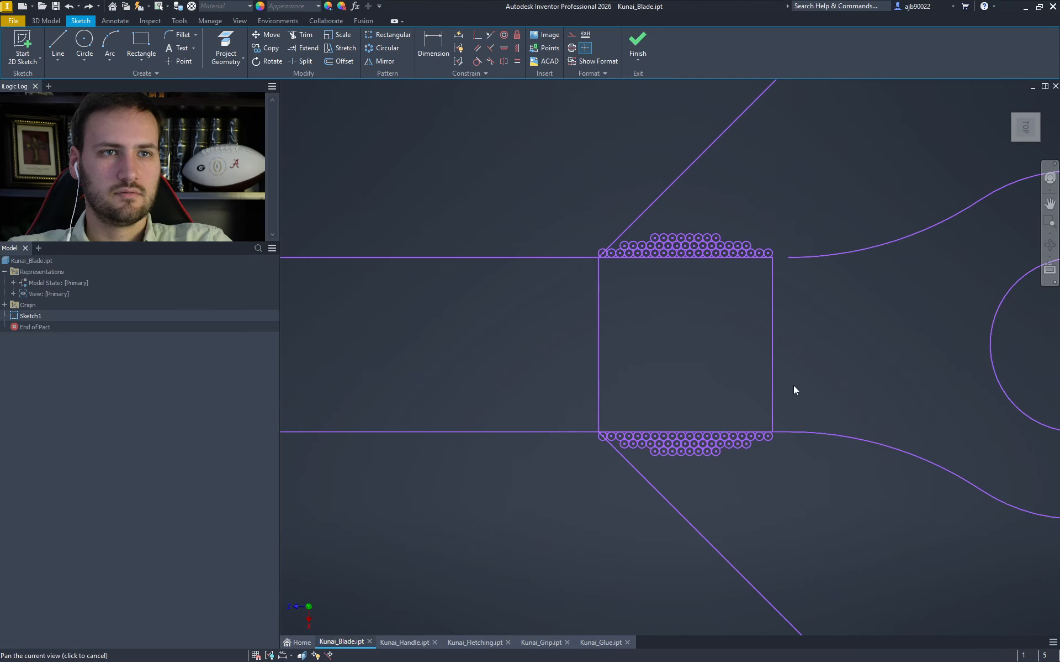
left_click(773, 300)
left_click(814, 323)
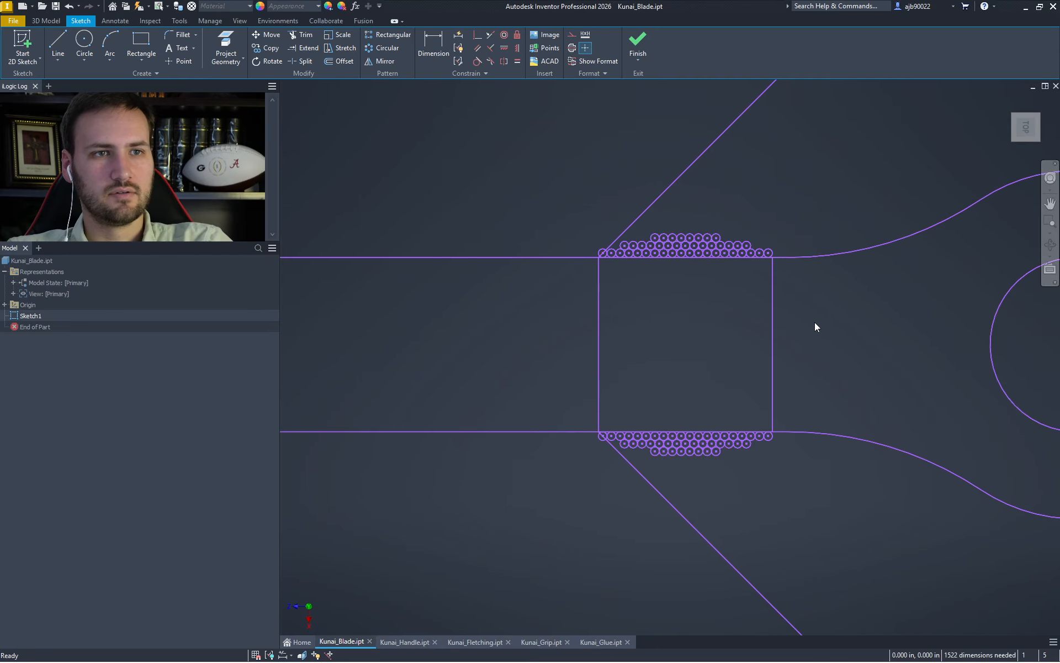
Examine the finned shaft with its ring and both end squares, including the circle stacks where they meet the outline
scroll(814, 322, "up", 3)
scroll(814, 317, "down", 8)
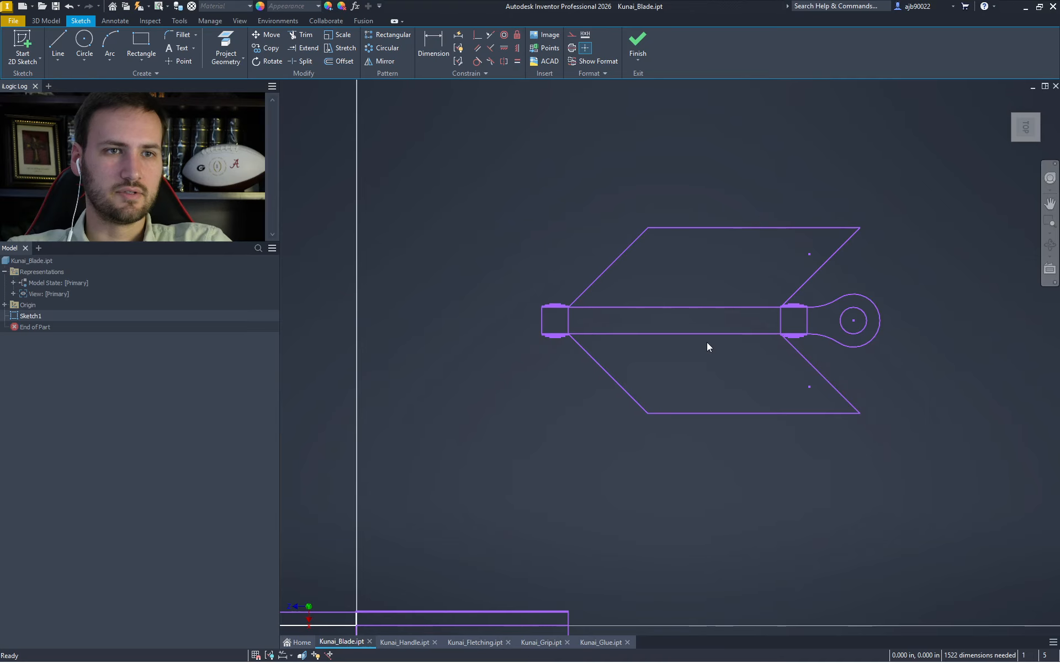
middle_click_drag(654, 370, 697, 367)
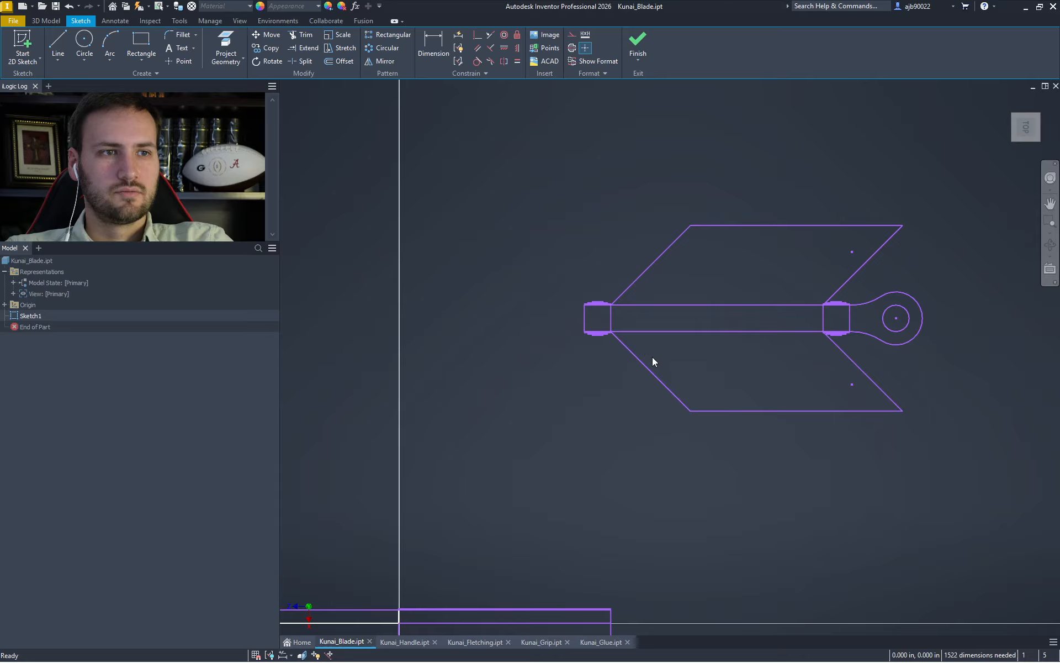
mouse_move(654, 358)
middle_mouse_down()
mouse_move(558, 320)
mouse_move(500, 376)
mouse_move(675, 366)
middle_mouse_up()
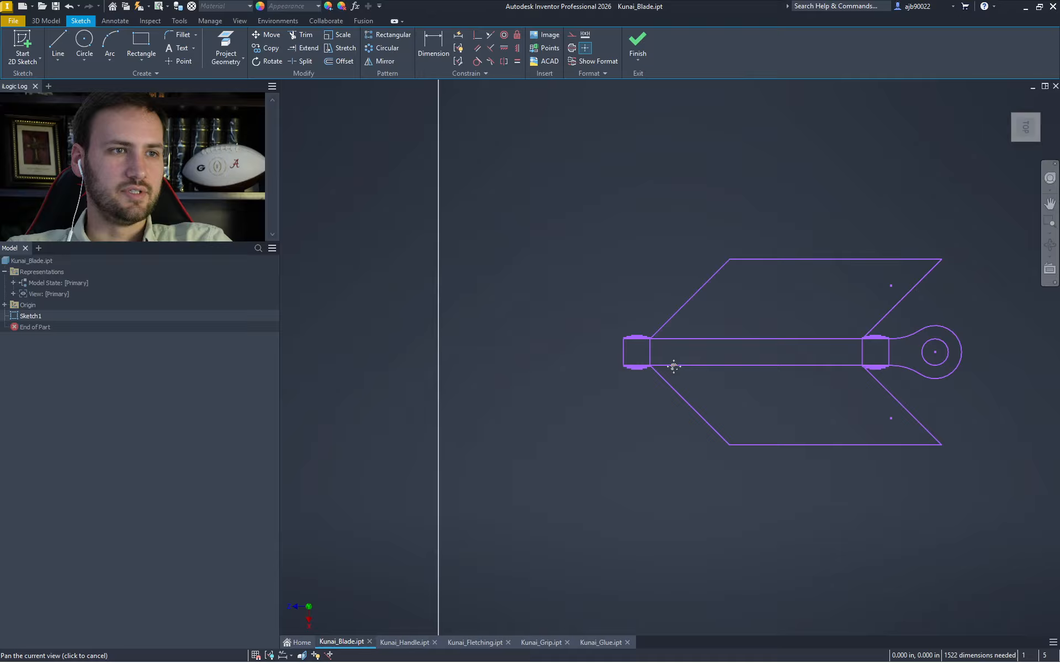
scroll(716, 308, "down", 2)
scroll(716, 308, "up", 10)
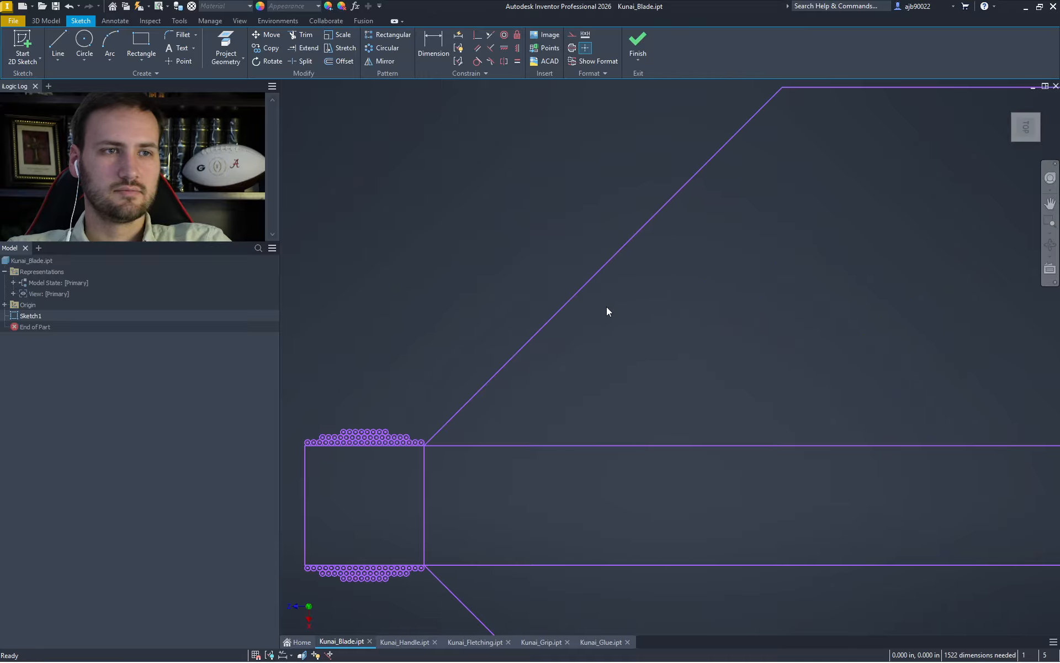
scroll(533, 393, "down", 5)
middle_click_drag(534, 389, 485, 425)
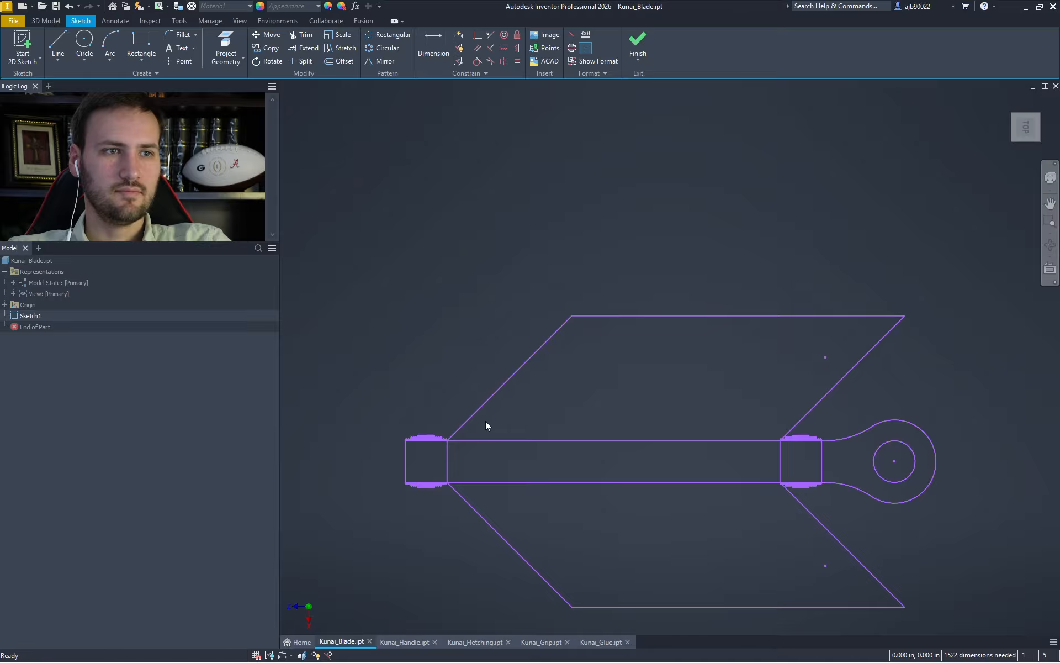
scroll(559, 331, "up", 6)
scroll(575, 352, "down", 6)
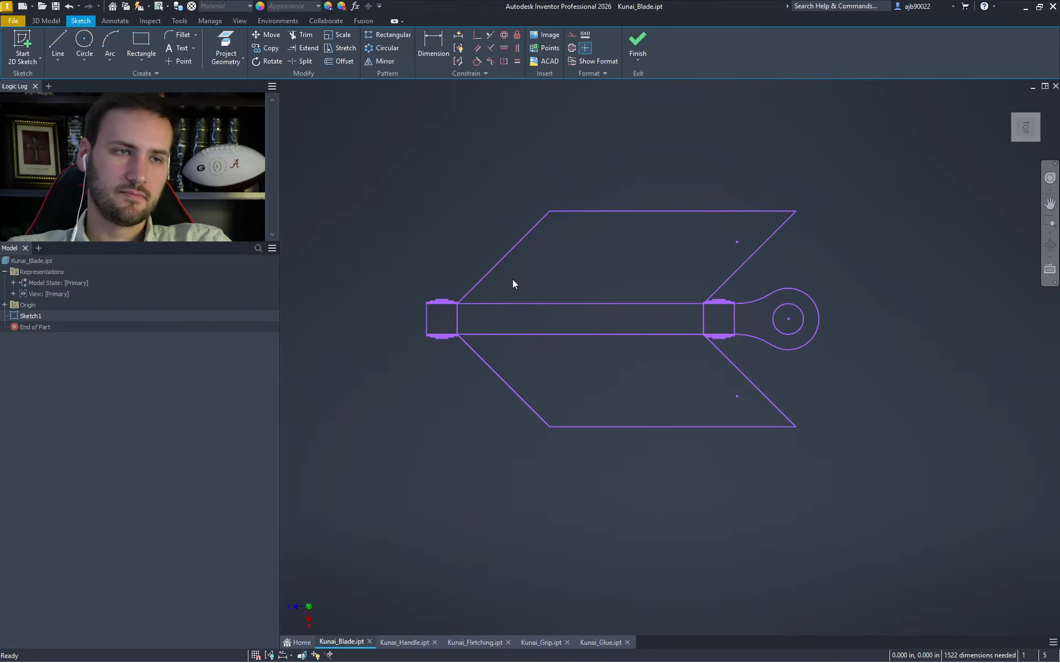
Move the complete finned shaft with its ring by the free end square's upper outer corner onto the upper end corner of the circle-lined section
mouse_move(450, 391)
middle_mouse_down()
mouse_move(554, 338)
mouse_move(709, 158)
middle_mouse_up()
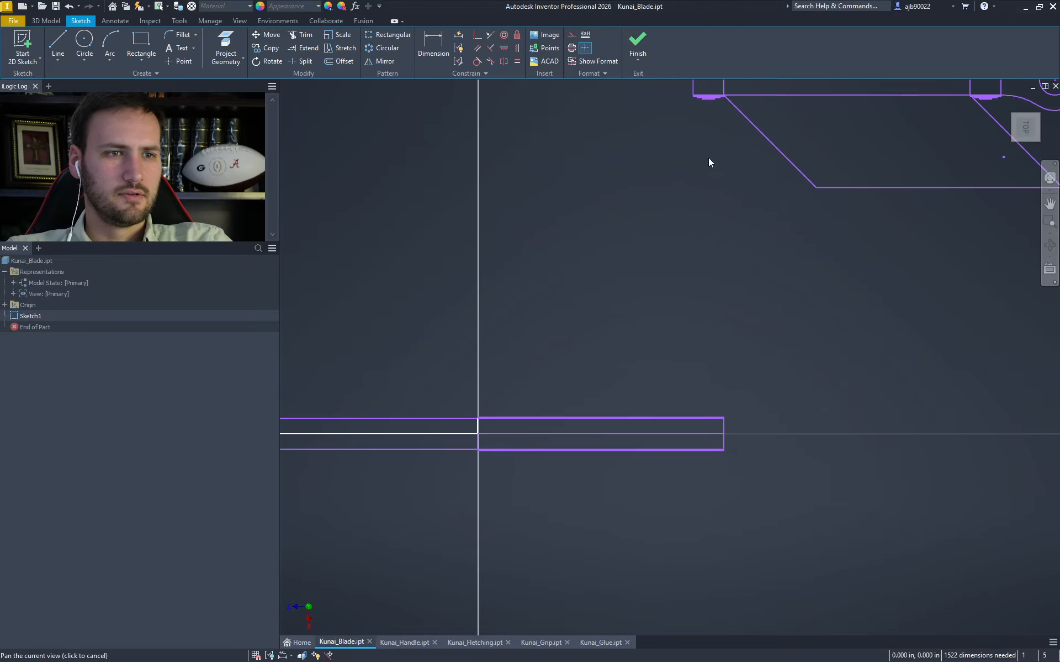
scroll(560, 395, "down", 5)
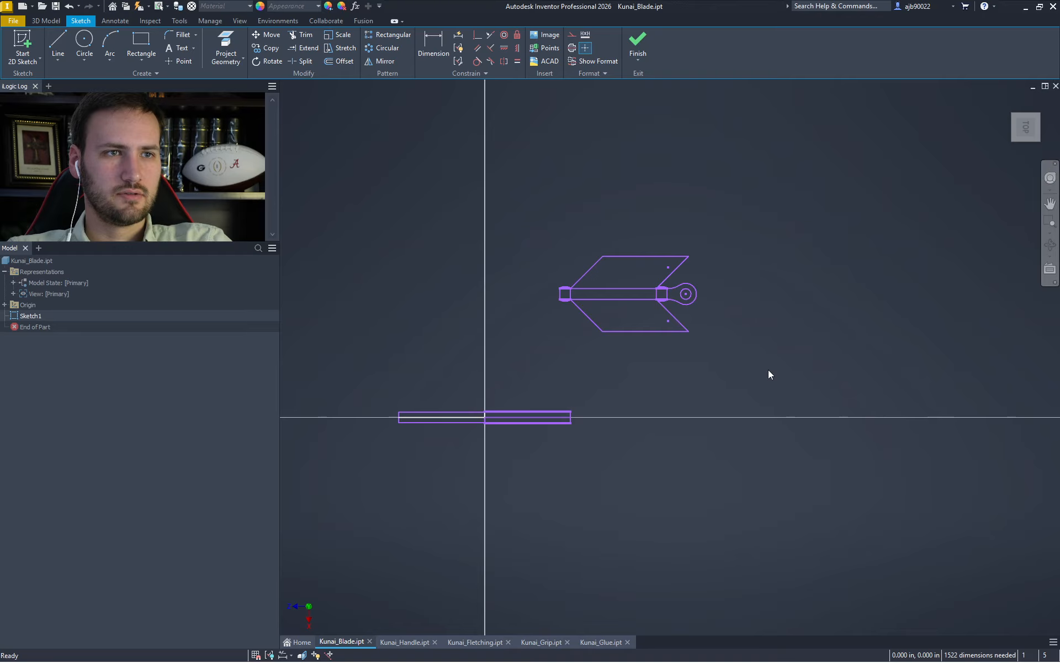
left_click_drag(754, 362, 549, 209)
left_click(267, 35)
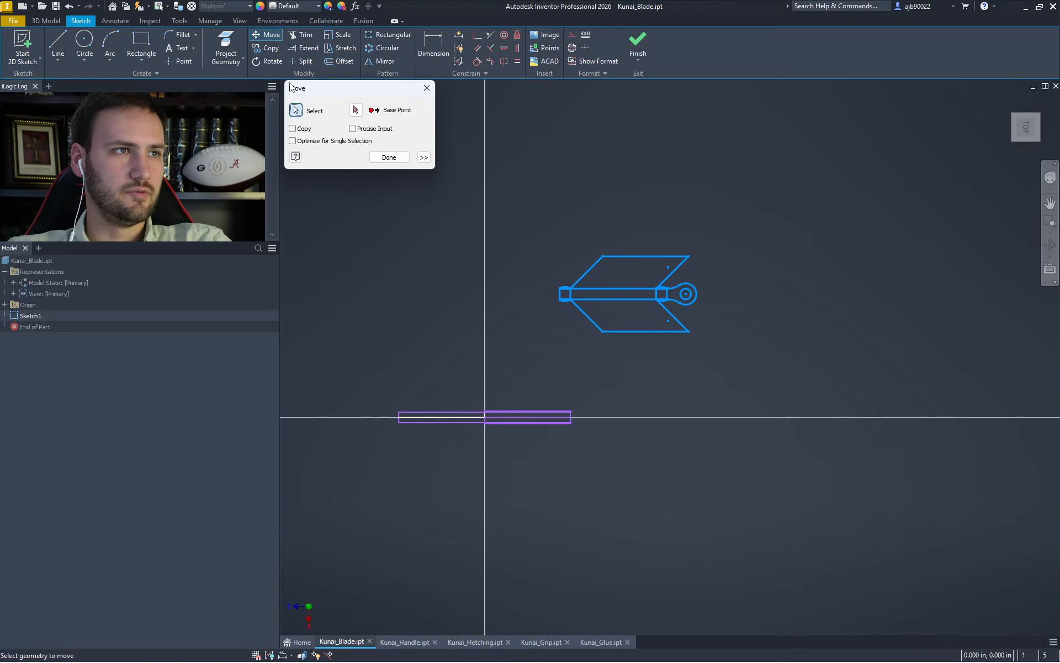
left_click(355, 110)
scroll(555, 288, "down", 2)
scroll(684, 336, "up", 5)
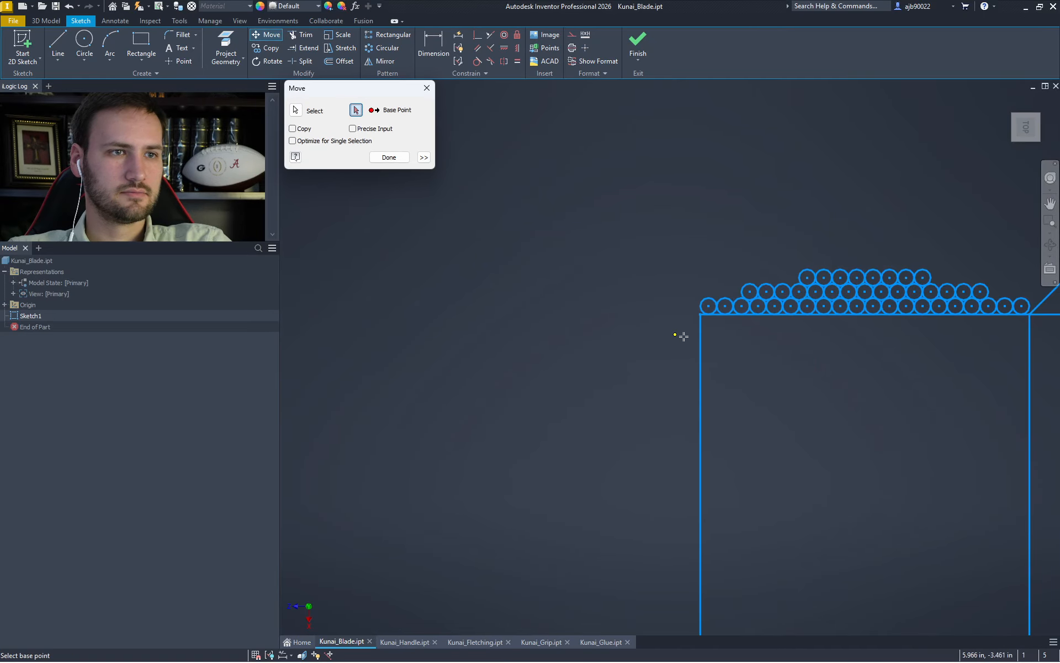
left_click(702, 315)
scroll(701, 315, "down", 5)
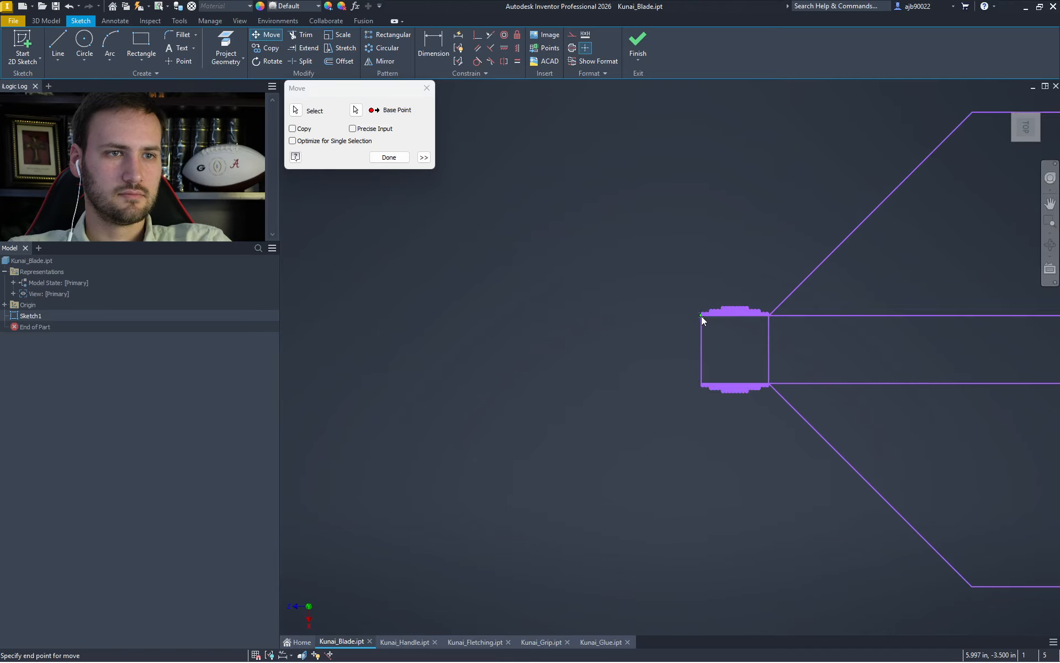
middle_click_drag(747, 466, 563, 134)
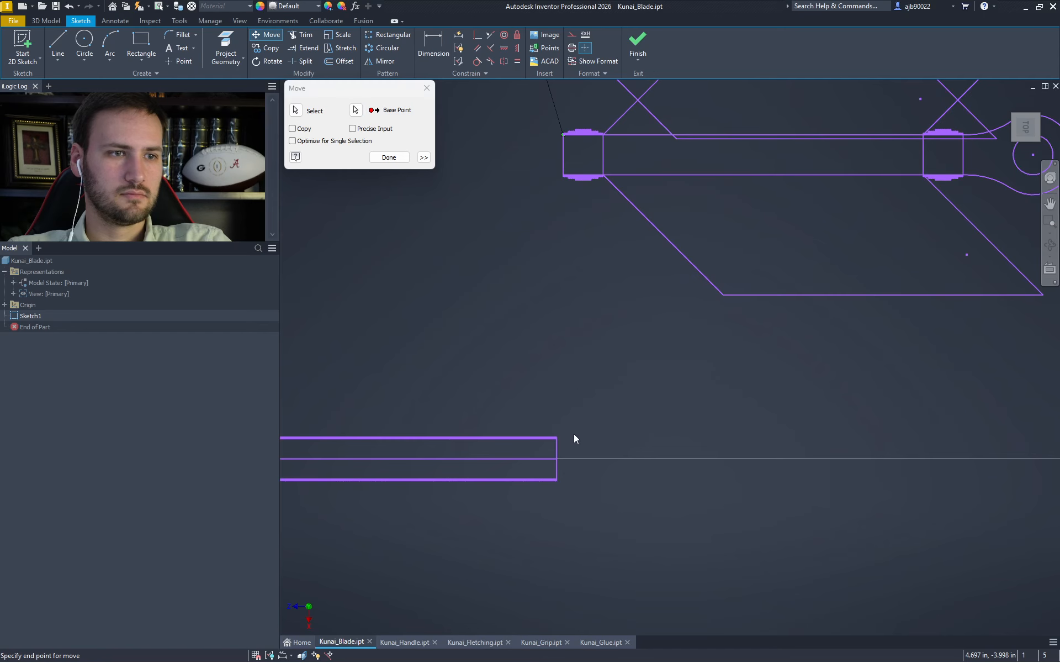
scroll(570, 445, "down", 5)
scroll(566, 442, "up", 8)
left_click(444, 308)
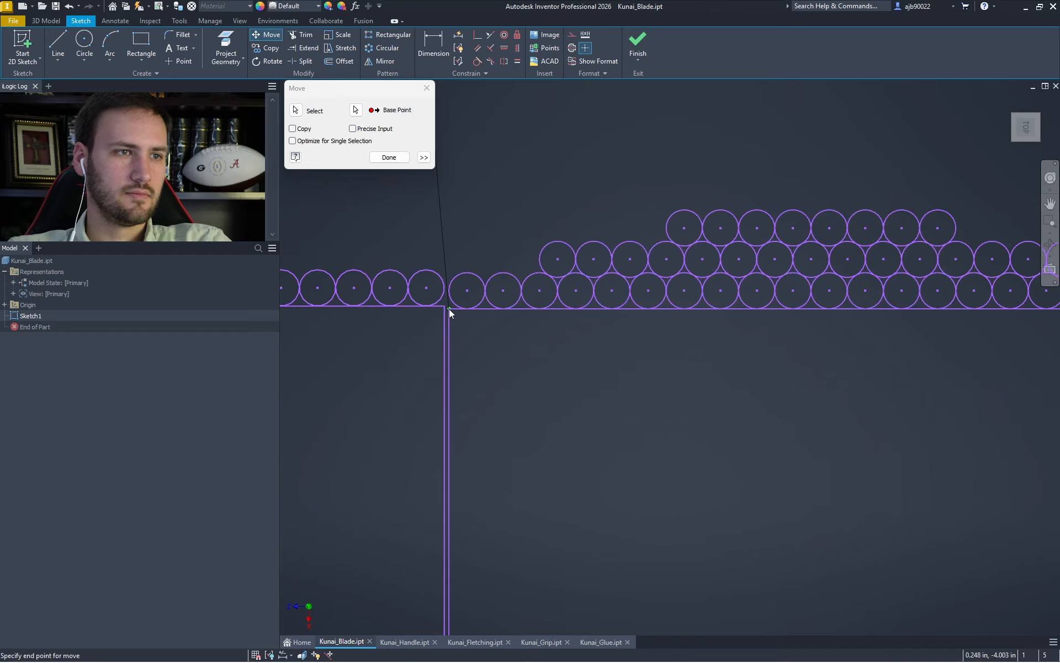
scroll(498, 328, "down", 7)
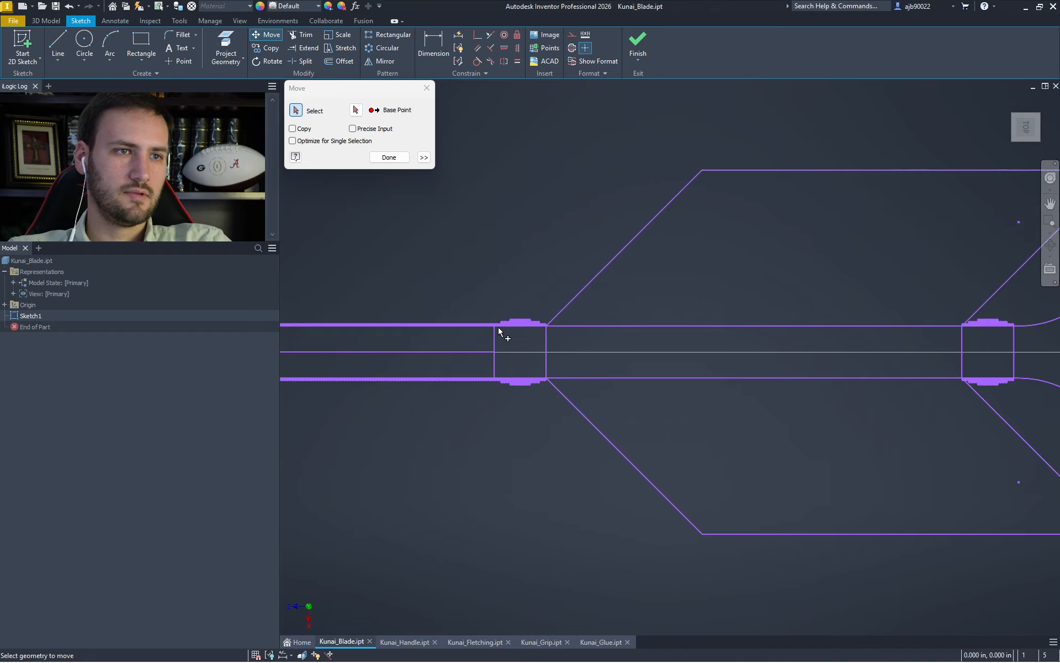
scroll(581, 361, "down", 2)
key("Escape")
Draw a vertical line upward from the midpoint of the circle-lined section's centreline as a mirror axis
scroll(428, 429, "down", 2)
mouse_move(428, 430)
middle_mouse_down()
mouse_move(526, 423)
mouse_move(662, 479)
middle_mouse_up()
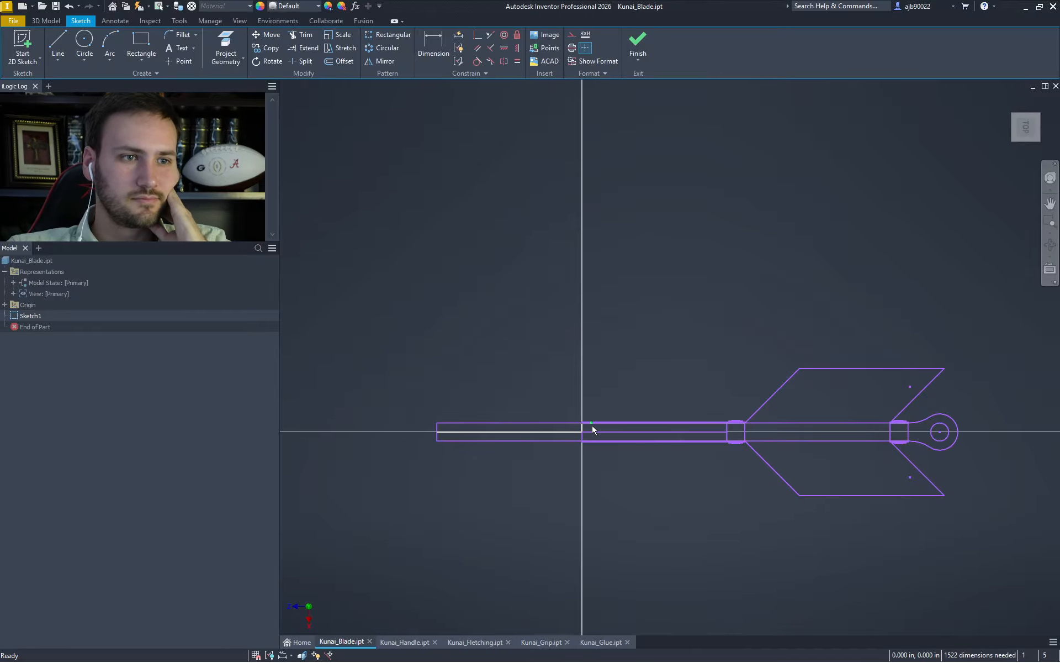
middle_click_drag(643, 446, 664, 444)
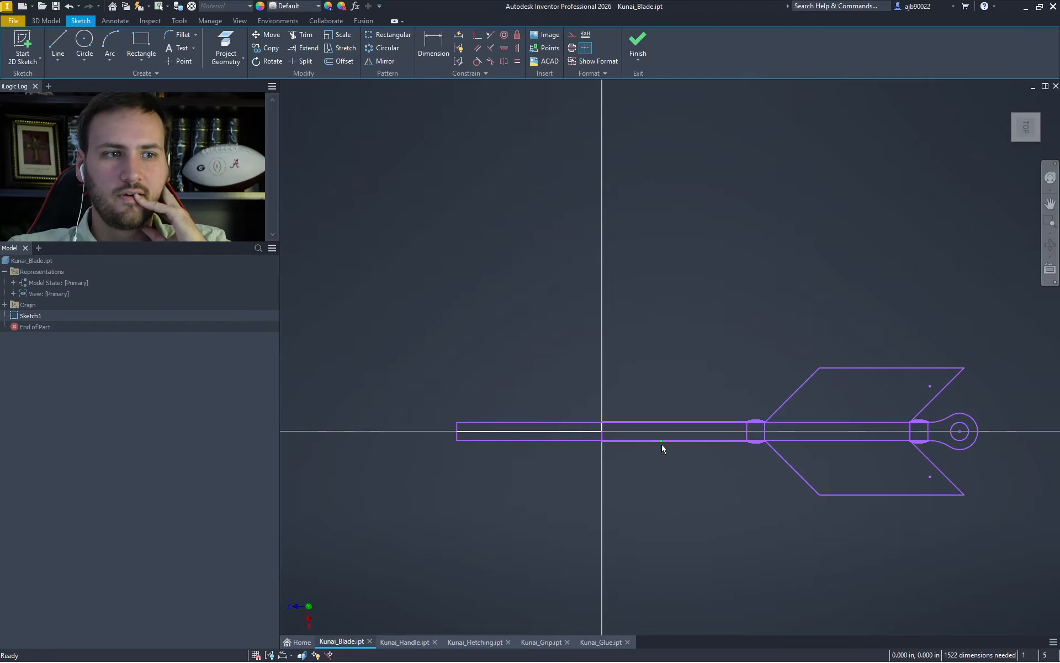
mouse_move(593, 448)
middle_mouse_down()
mouse_move(635, 459)
mouse_move(663, 428)
middle_mouse_up()
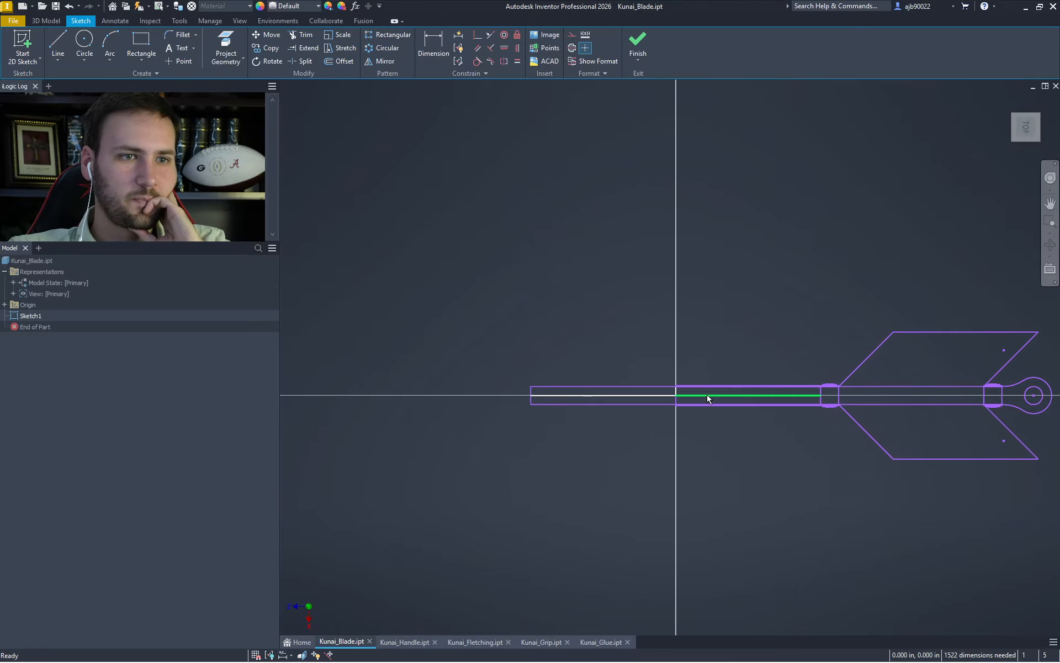
key("l")
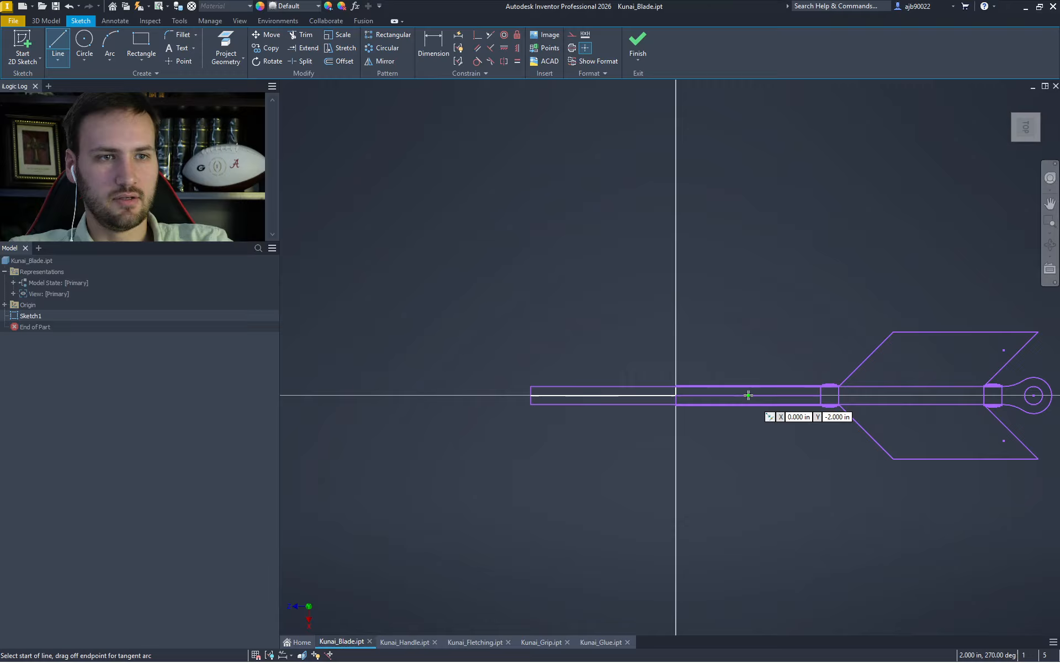
left_click(748, 395)
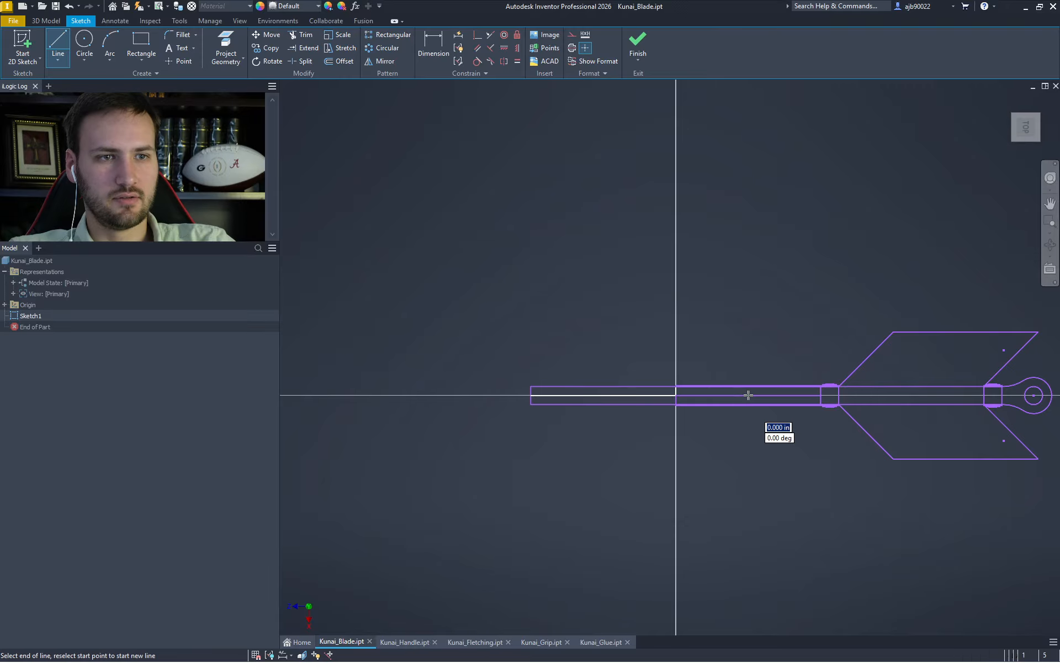
left_click(748, 342)
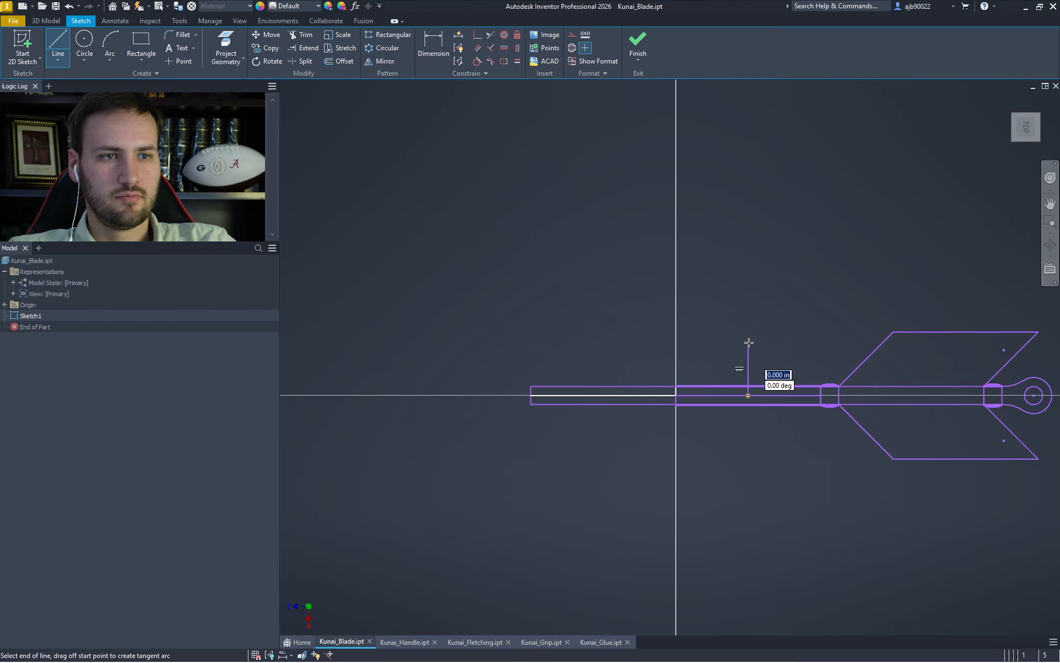
key("Escape")
Mirror the square joining both sections and its circle stacks about the vertical line, and delete that line
scroll(840, 417, "down", 5)
scroll(833, 421, "up", 10)
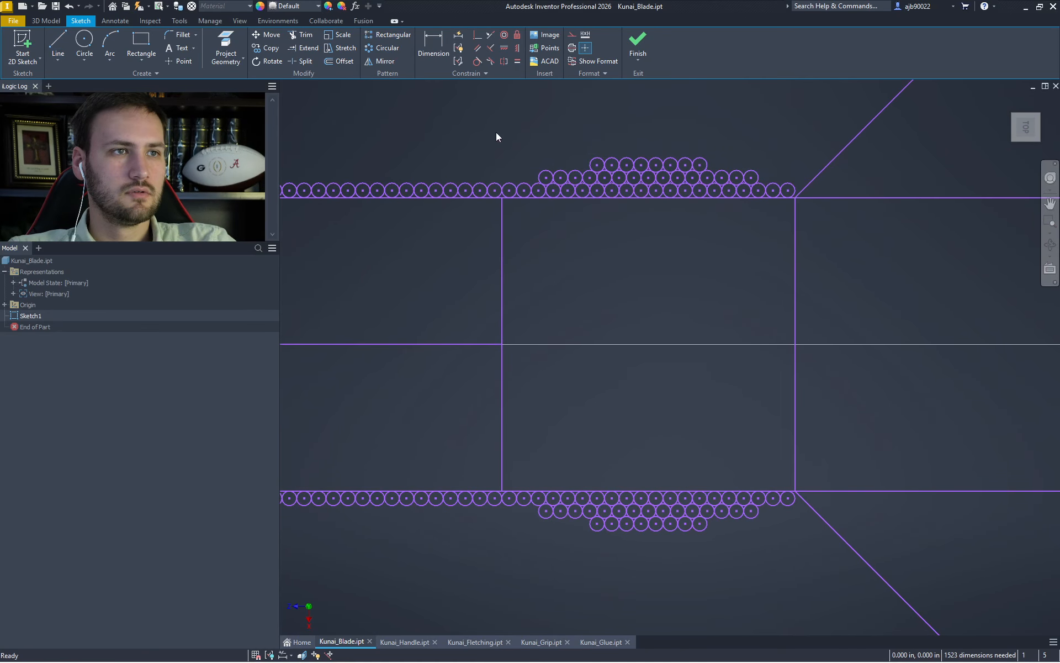
mouse_move(496, 132)
left_mouse_down()
mouse_move(623, 378)
mouse_move(859, 576)
left_mouse_up()
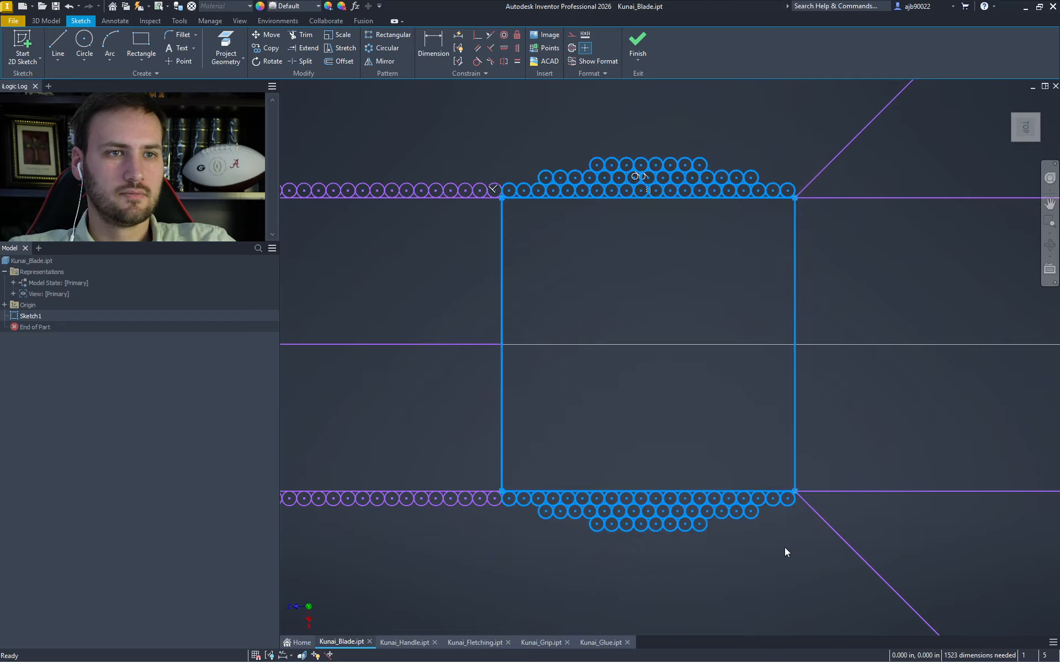
scroll(704, 417, "down", 10)
left_click(380, 61)
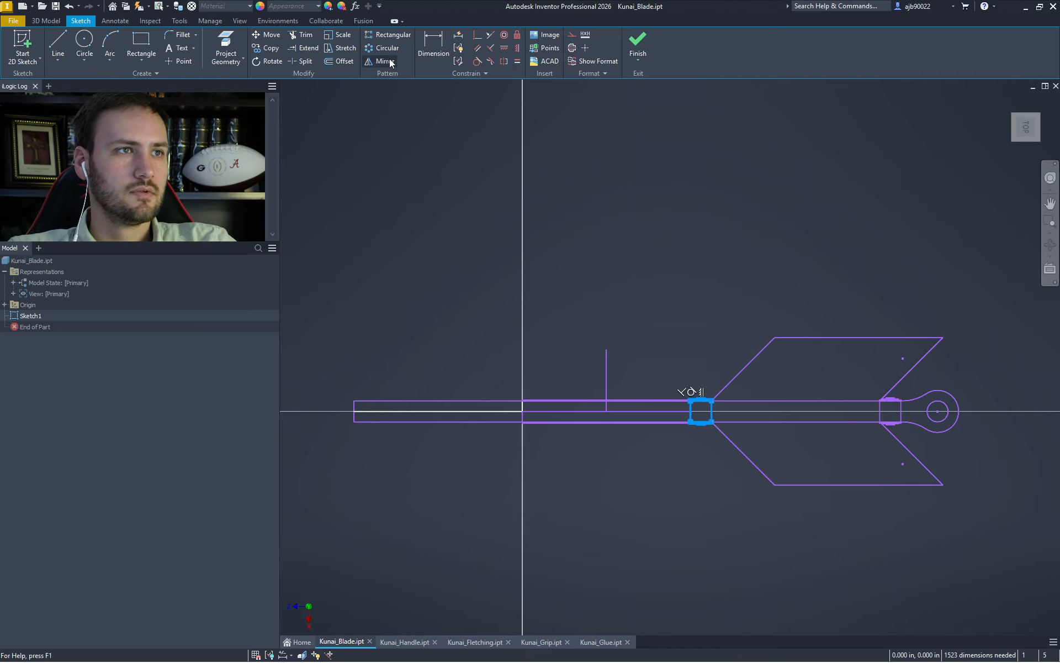
left_click(347, 110)
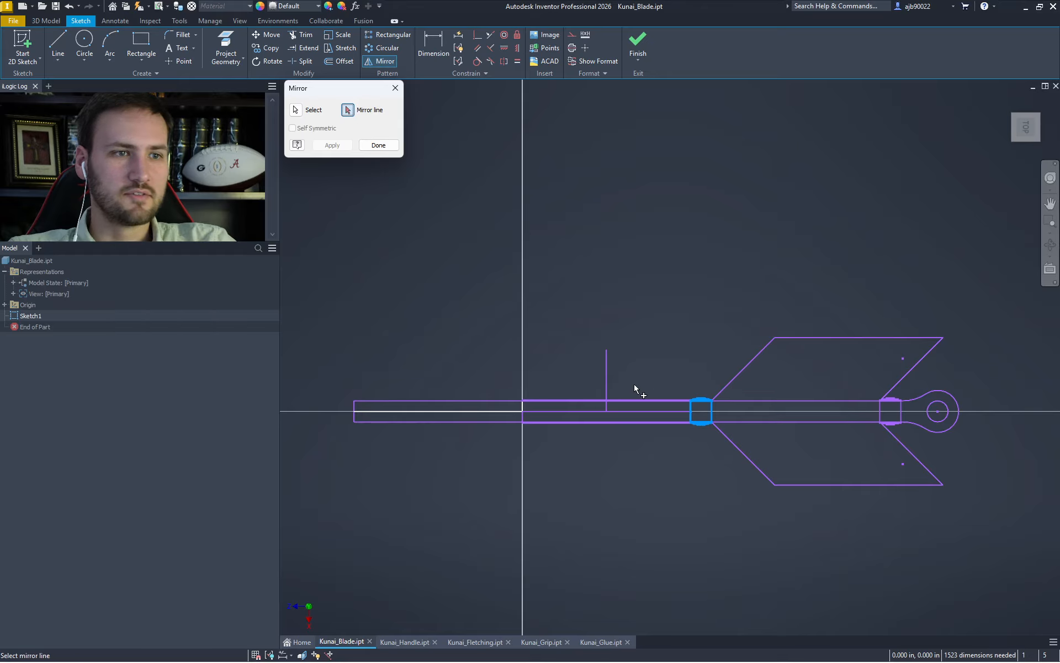
left_click(608, 386)
left_click(325, 144)
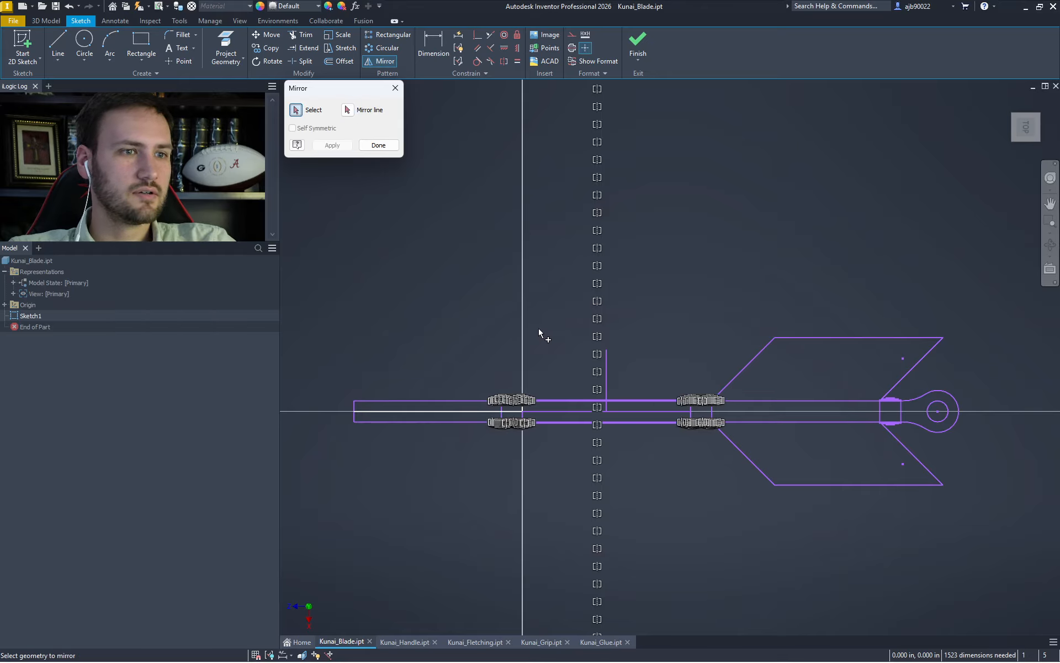
key("Escape")
left_click(608, 356)
key("Delete")
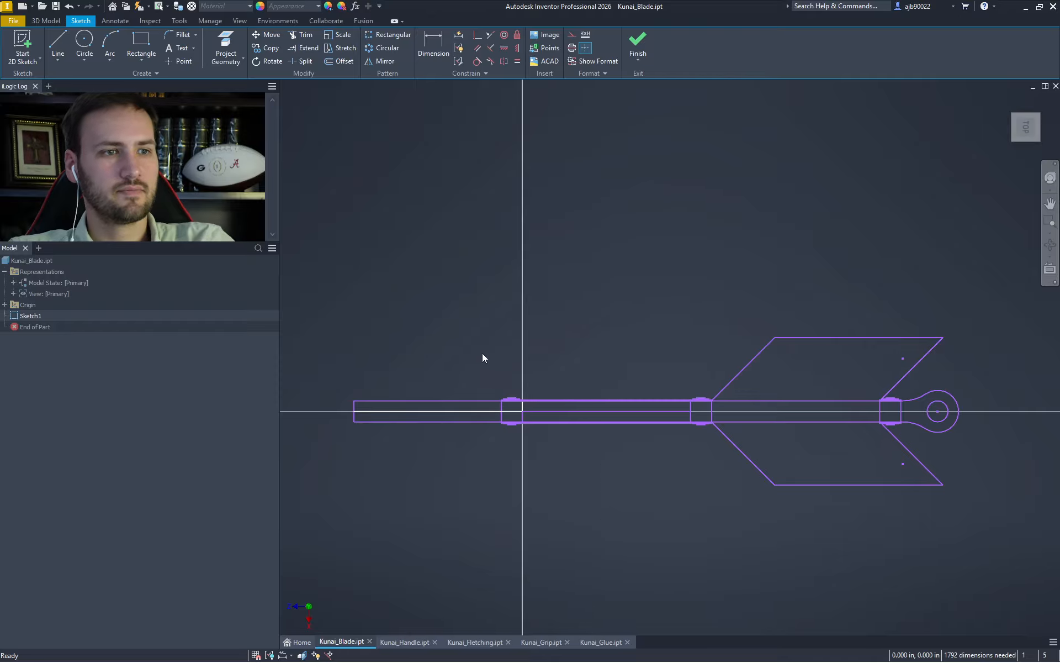
Delete the blade section's long horizontal lines running through the mirrored square, keeping the far vertical end edge
middle_click_drag(482, 357, 617, 299)
left_click_drag(616, 373, 548, 228)
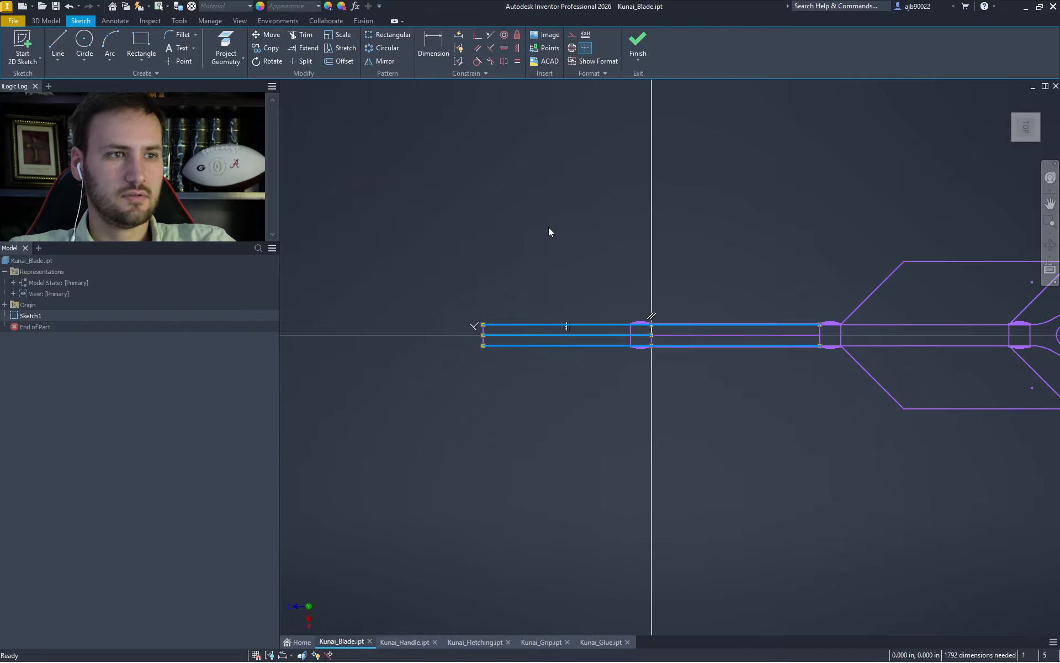
key("Delete")
Draw short horizontal lines from both ends of the detached vertical end edge and extend them to the mirrored square
key("l")
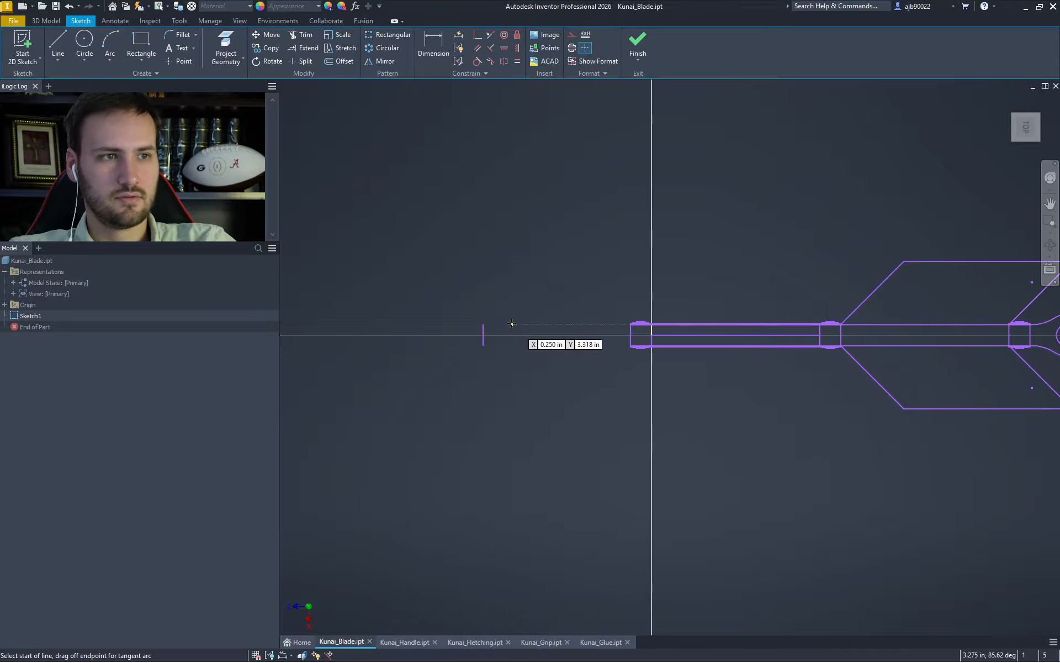
left_click(482, 324)
left_click(546, 324)
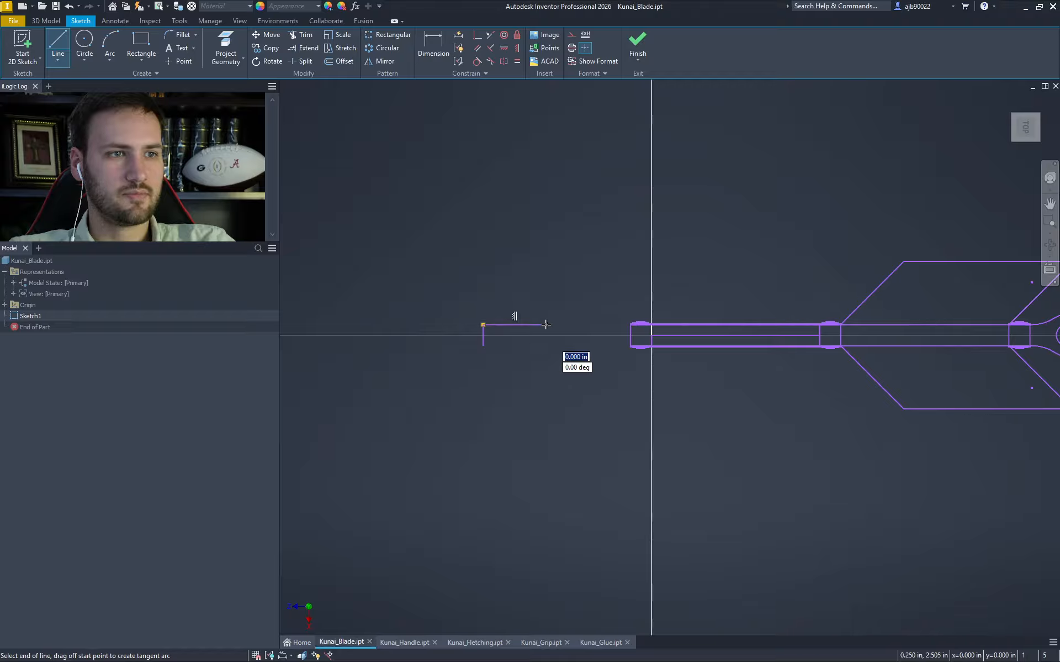
left_click(483, 346)
double_click(509, 346)
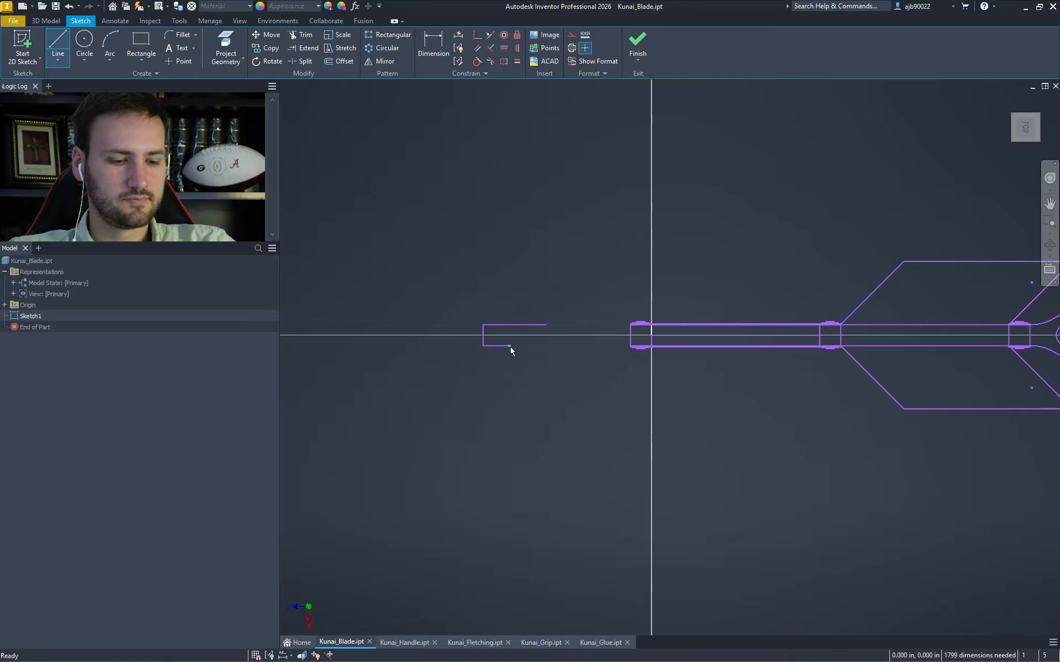
key("x")
left_click(509, 348, "shift")
left_click(507, 327, "shift")
middle_click_drag(658, 400, 522, 395)
key("Escape")
Measure the distance from the mirrored square's outer edge to the neck-side edge of the square at the ring
key("d")
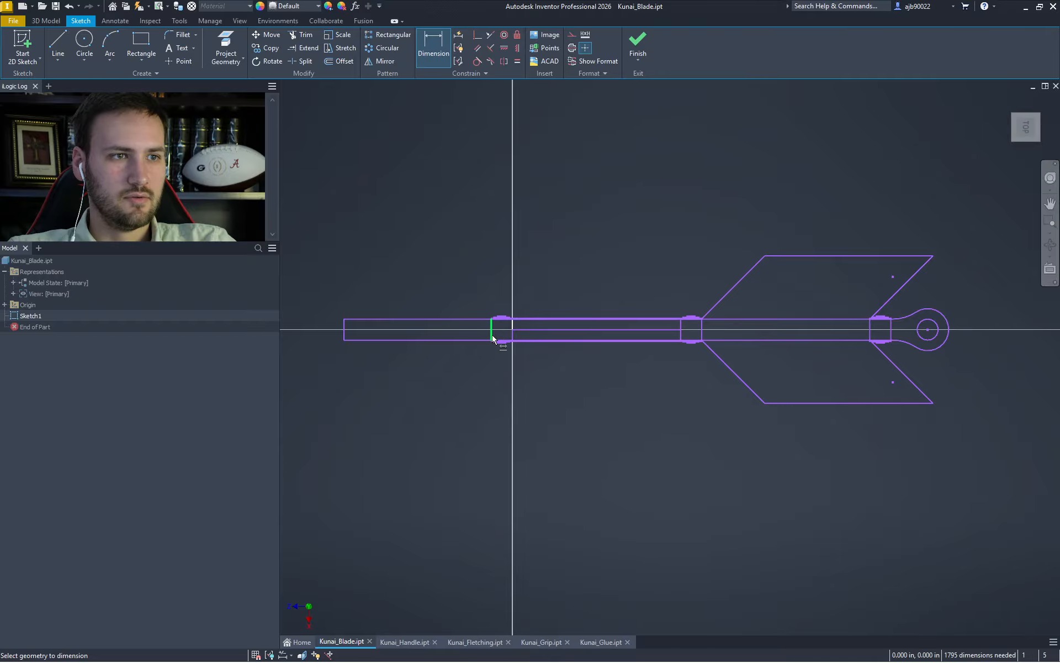
left_click(492, 332)
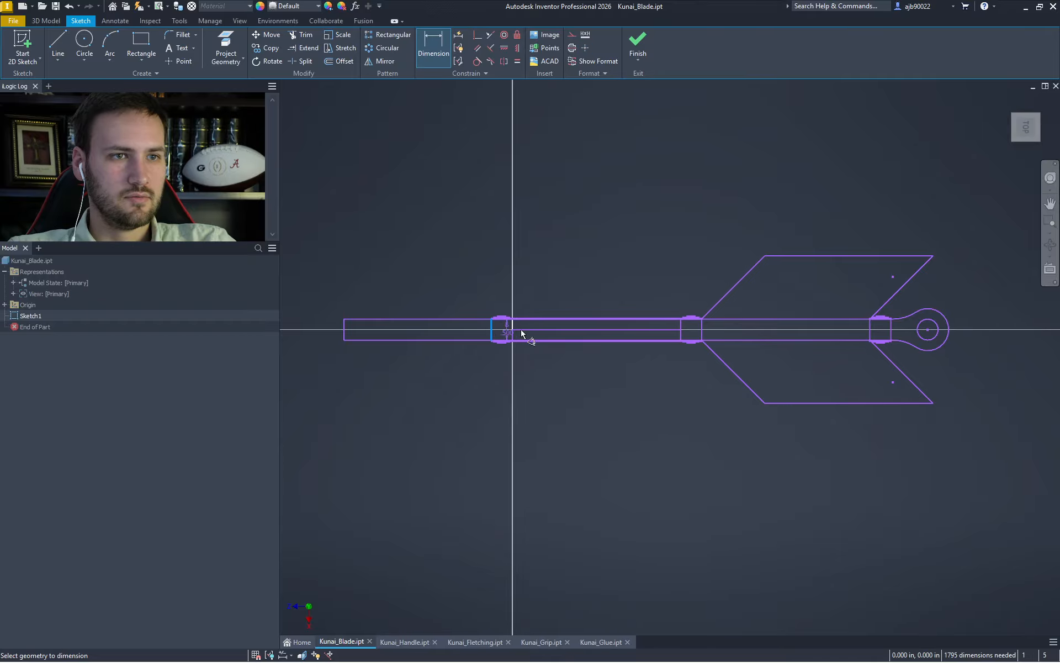
left_click(892, 330)
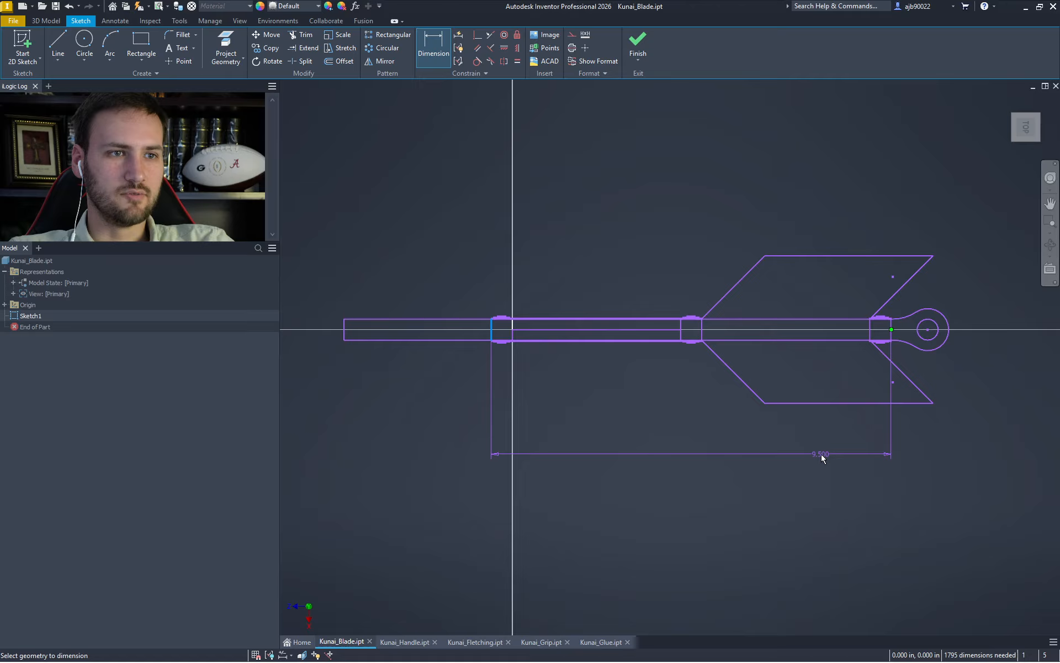
key("Escape")
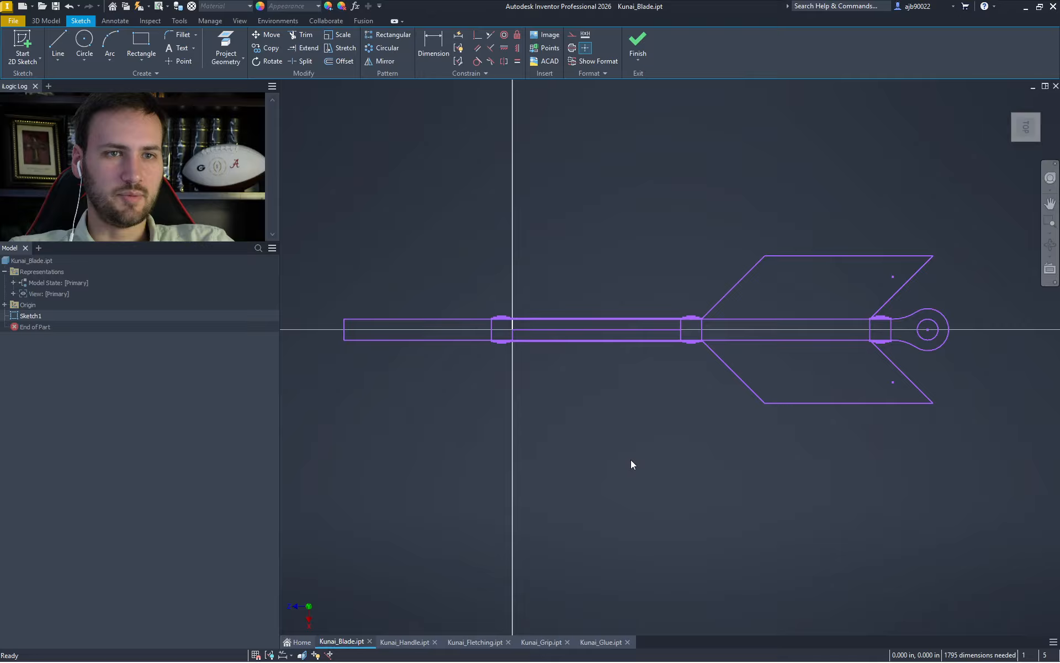
middle_click_drag(631, 462, 665, 504)
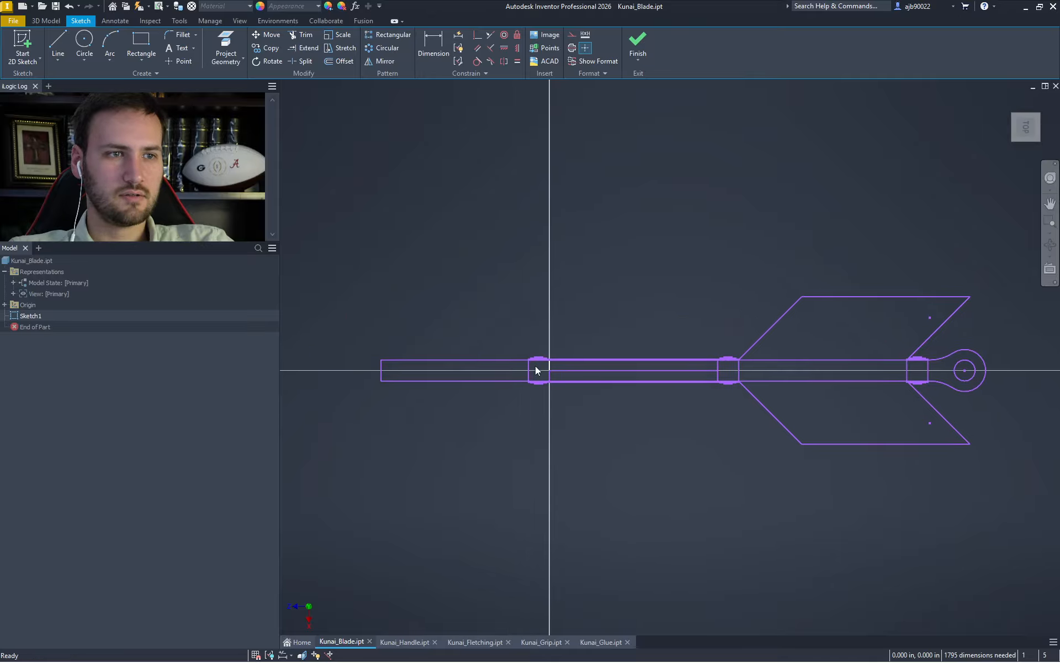
Measure the distance along the centreline from the fin-side edge of the middle square to the ring's far end
scroll(544, 372, "up", 5)
scroll(544, 372, "down", 2)
scroll(650, 481, "down", 2)
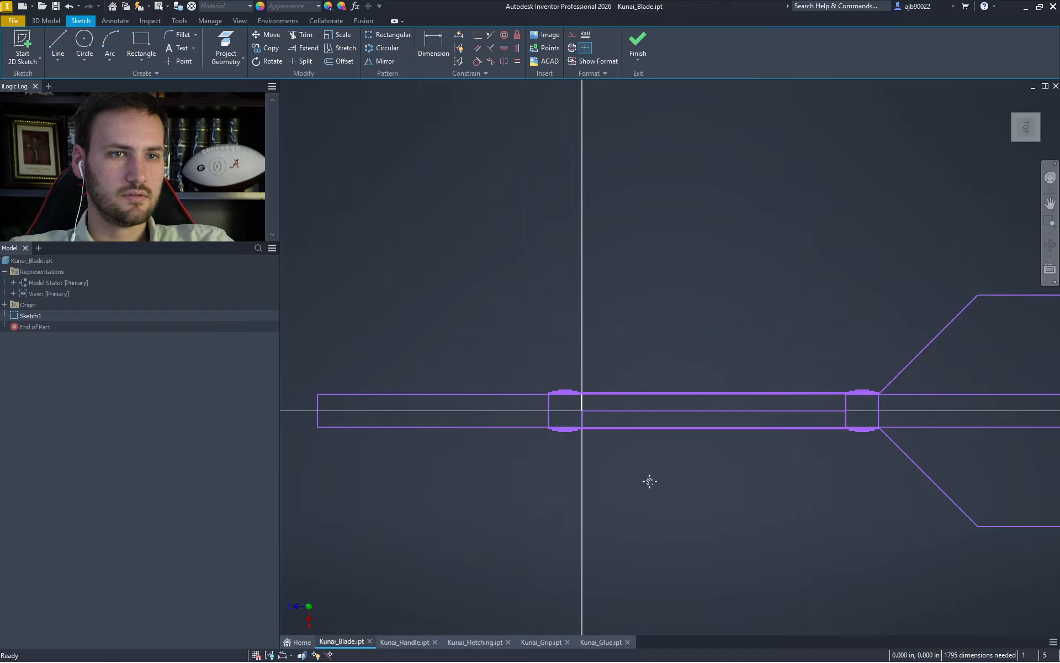
middle_click_drag(650, 481, 533, 467)
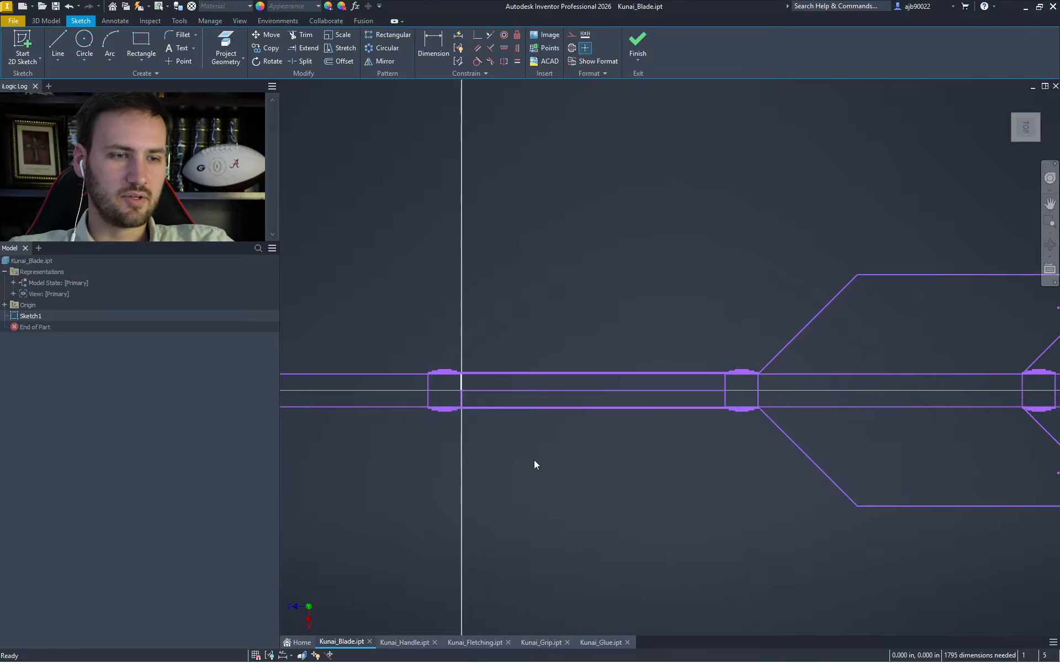
scroll(535, 464, "down", 2)
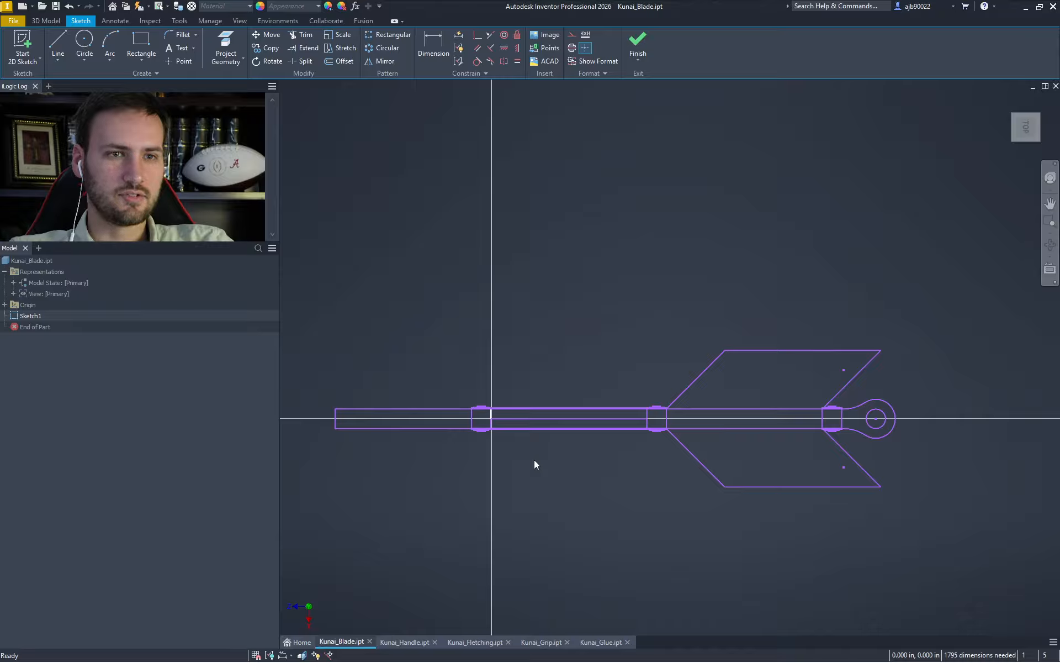
mouse_move(756, 469)
middle_mouse_down()
mouse_move(777, 442)
mouse_move(882, 434)
mouse_move(795, 442)
middle_mouse_up()
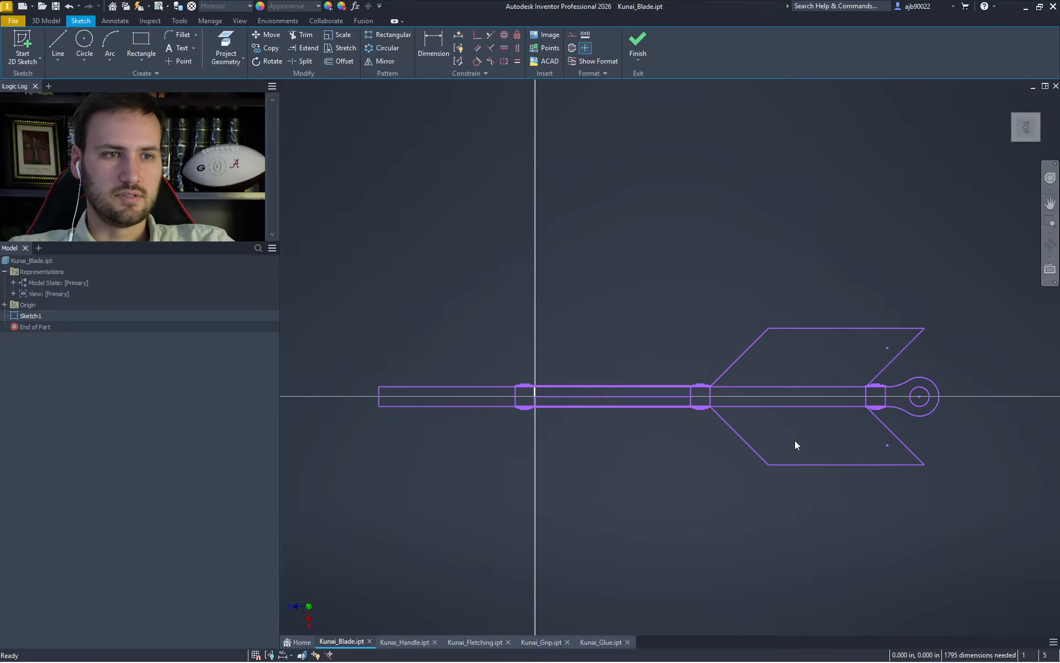
key("l")
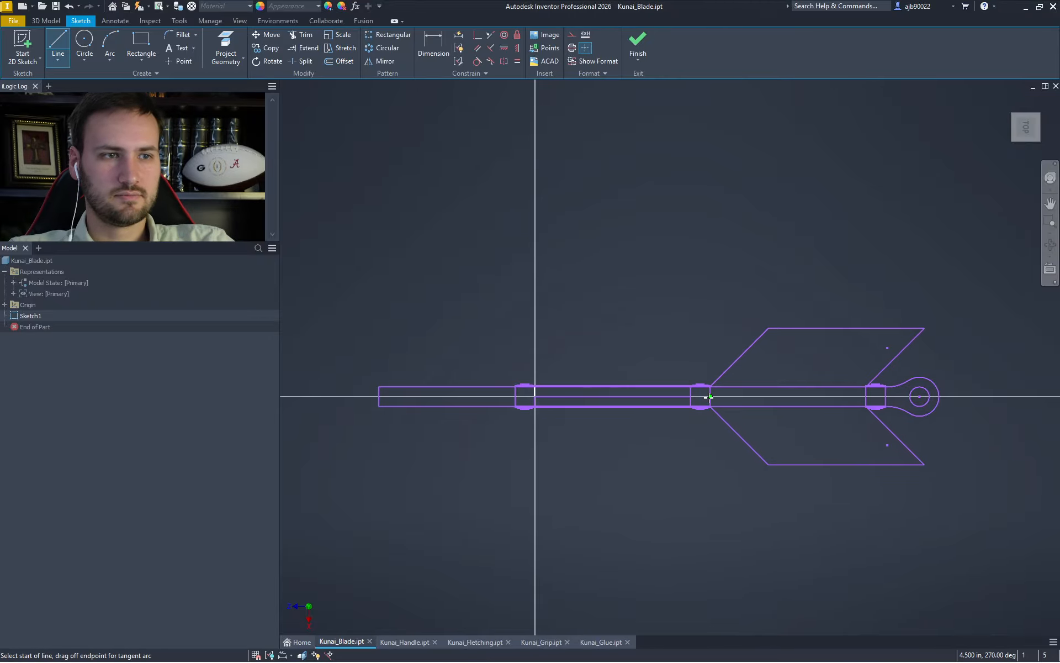
left_click(710, 397)
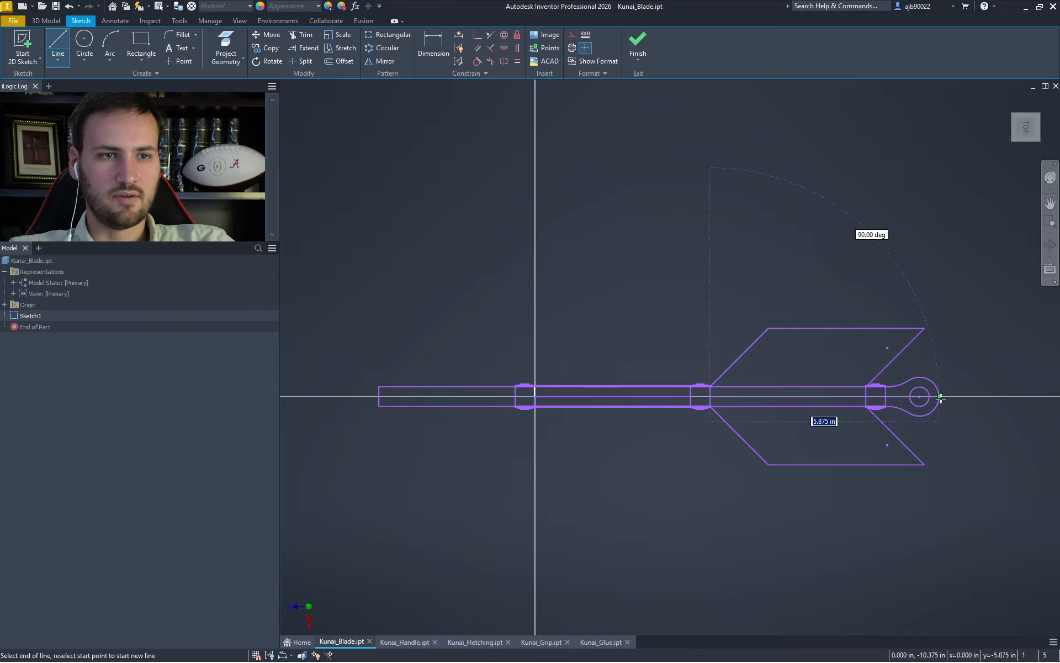
key("Escape")
Draw a 5.875 in horizontal line from the midpoint of the mirrored square's outer edge, running past the blade section's end
key("l")
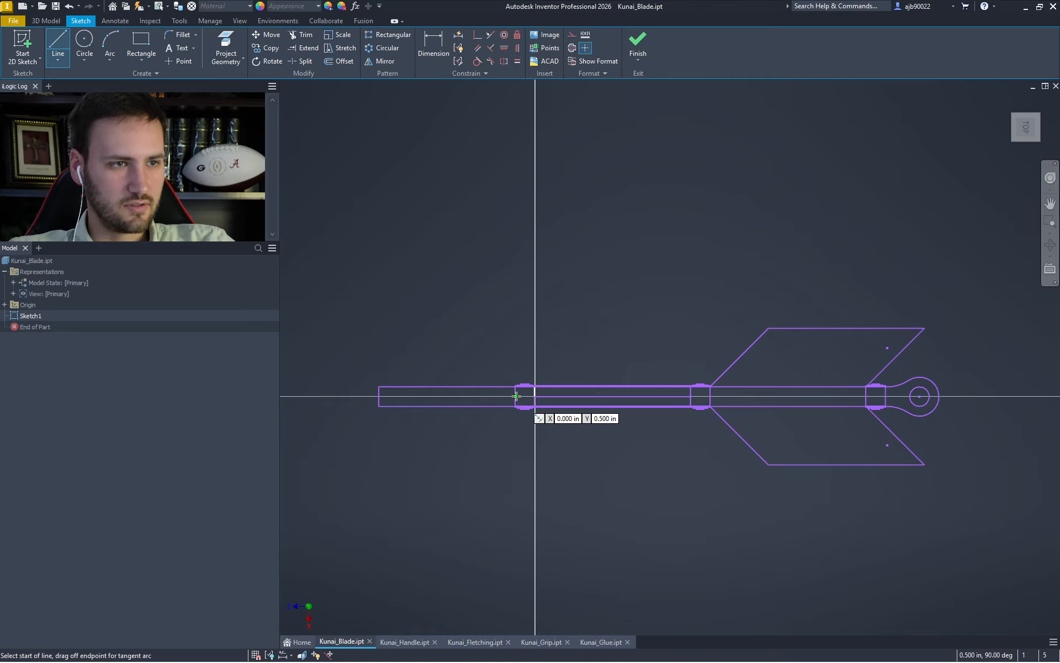
left_click(516, 396)
type("5.875")
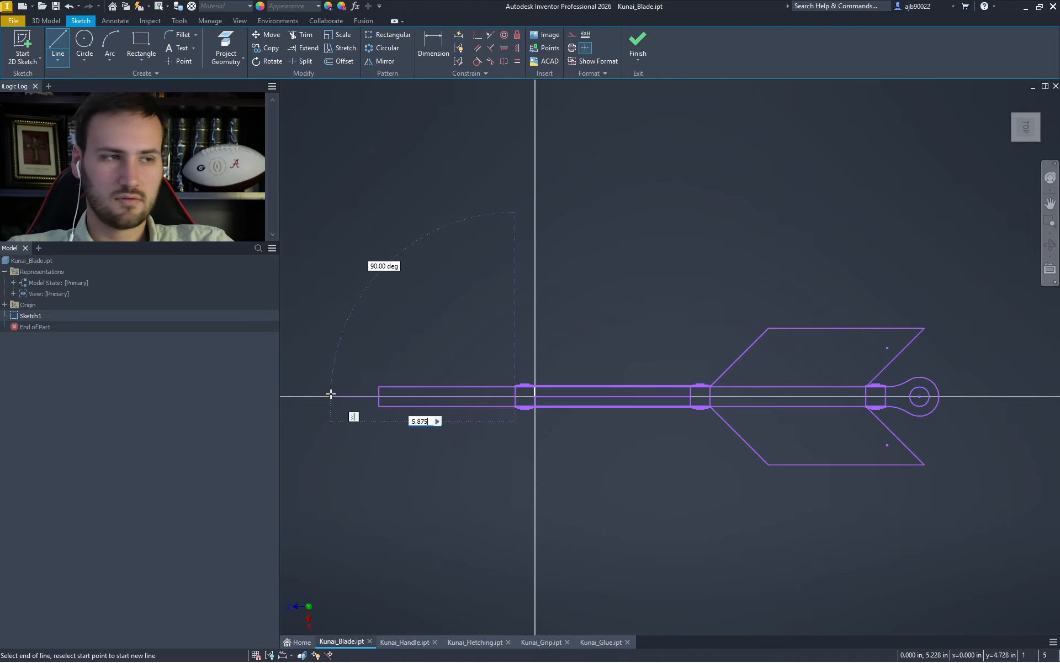
key("Return")
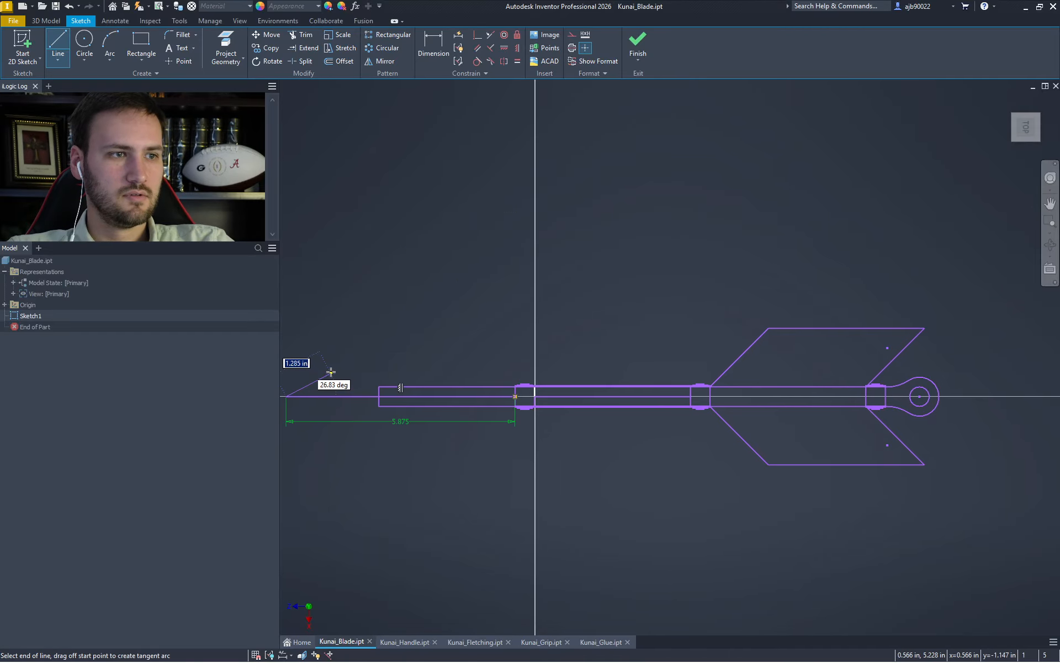
middle_click_drag(331, 371, 553, 328)
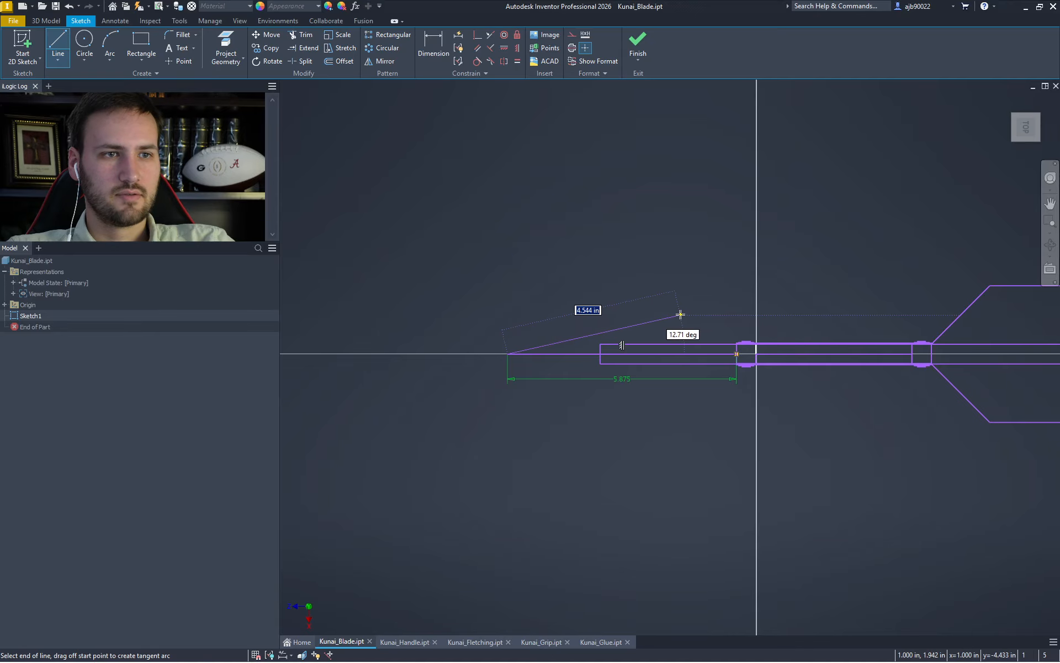
middle_click_drag(679, 313, 575, 295)
key("Escape")
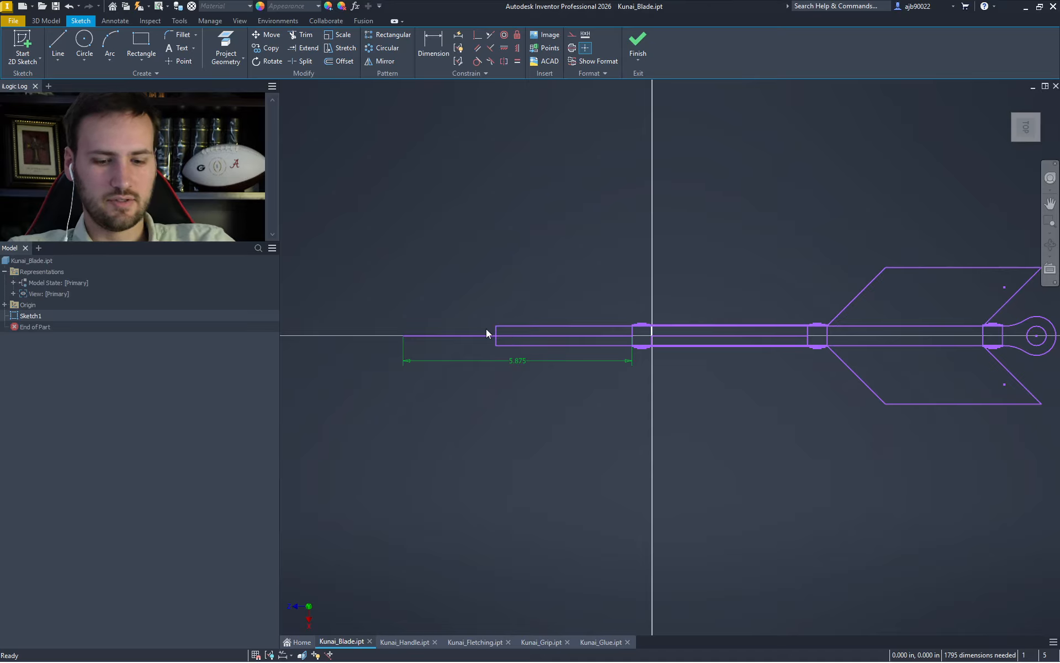
Draw a short vertical line upward from the free end of the 5.875 in centreline
key("l")
left_click(401, 335)
left_click(403, 308)
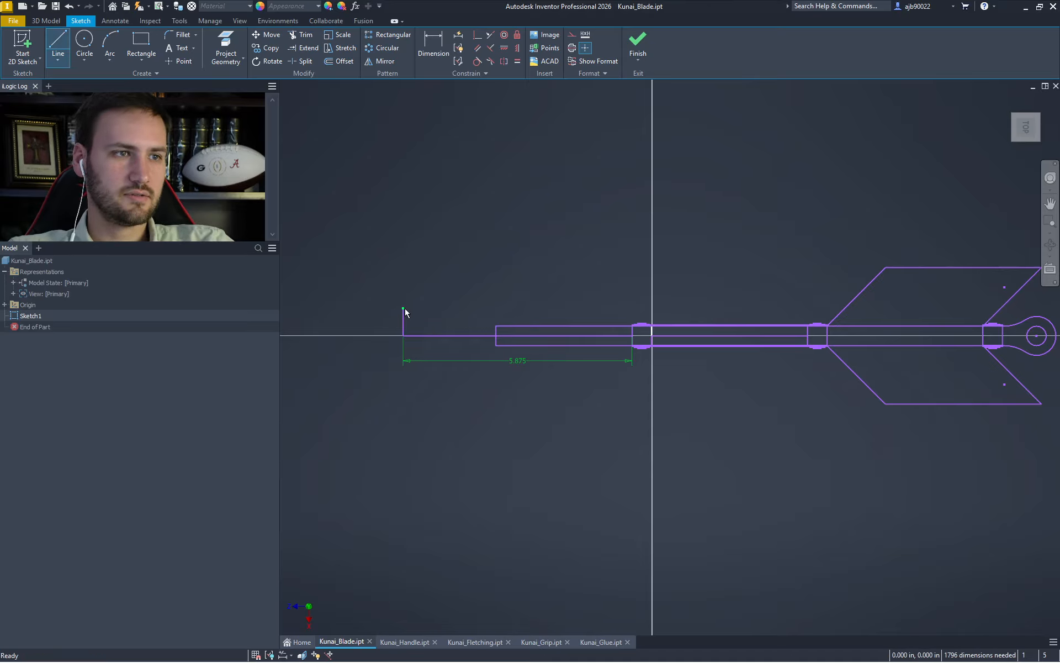
key("Escape")
Measure the overall length from the short vertical line to the ring's far end
key("d")
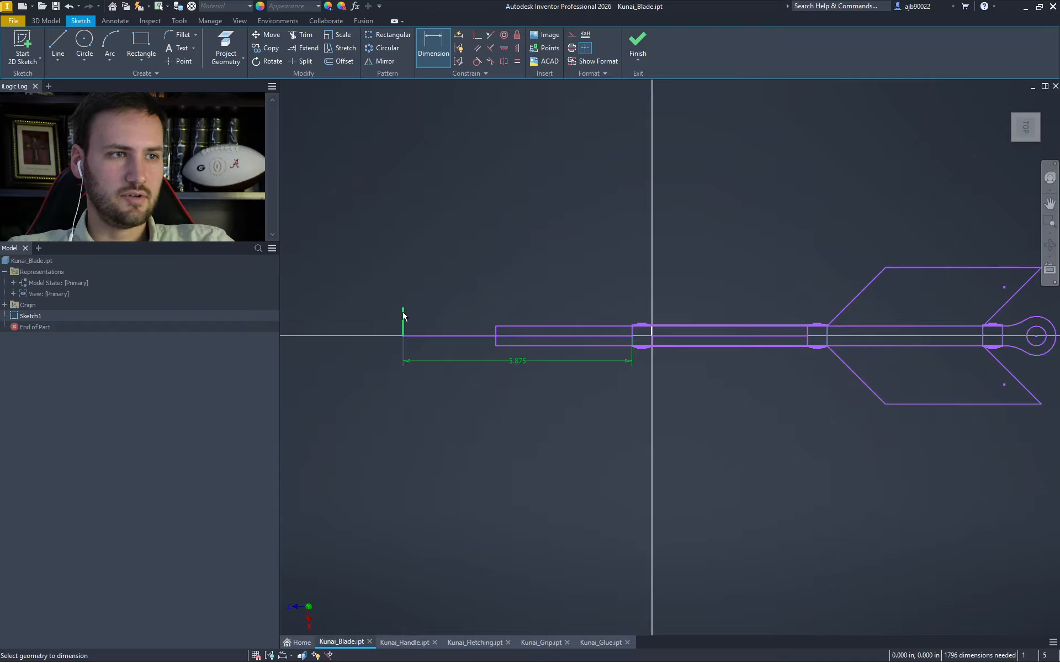
middle_click_drag(537, 314, 296, 323)
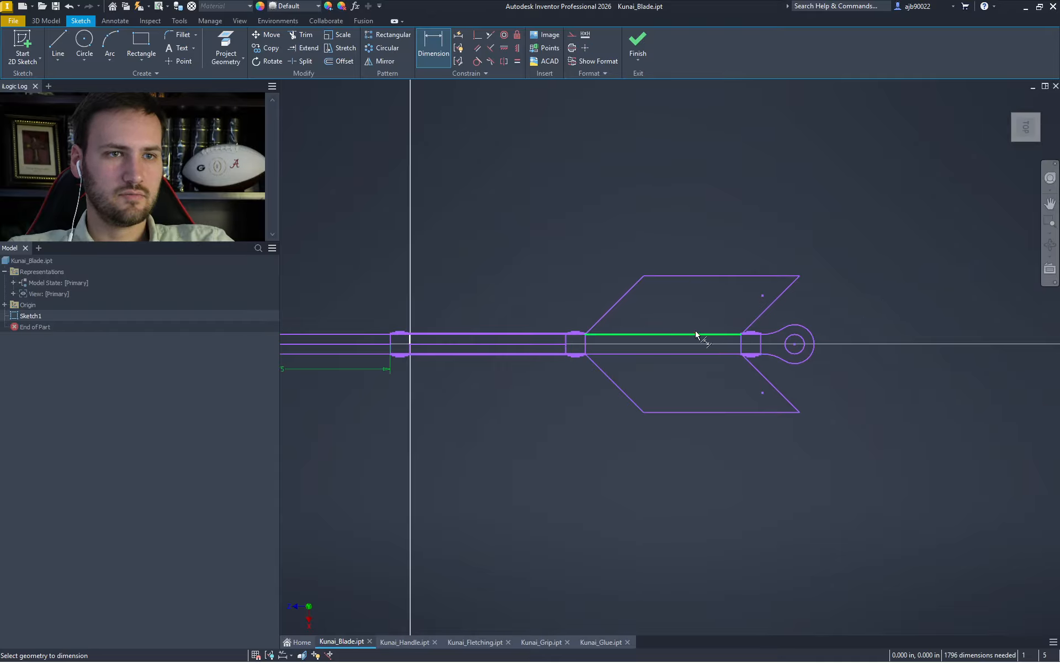
left_click(815, 344)
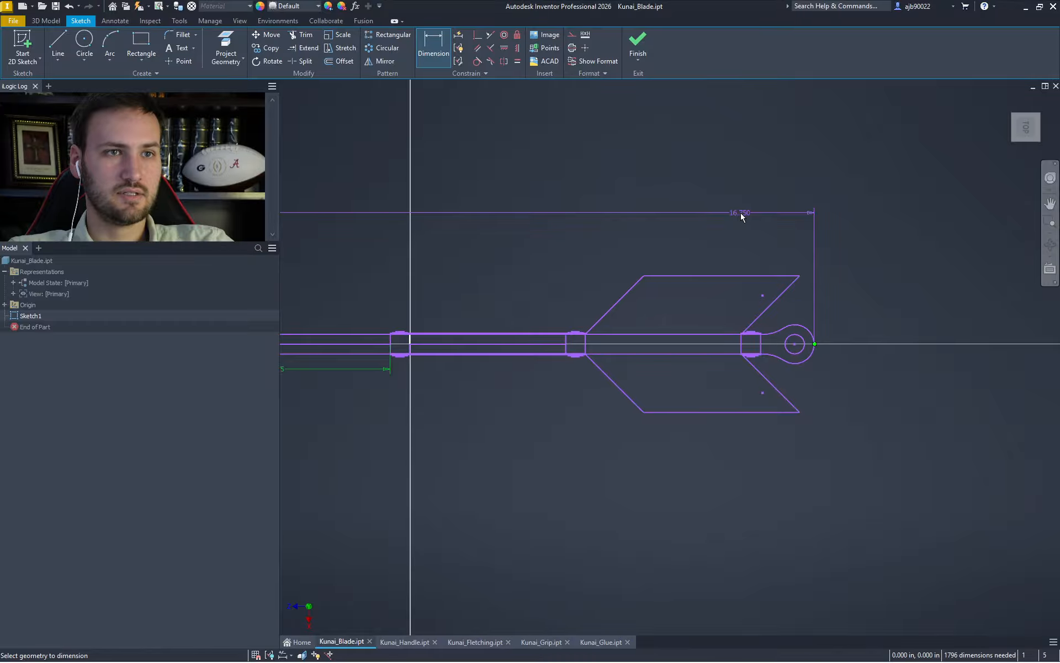
key("Escape")
middle_click_drag(495, 240, 731, 219)
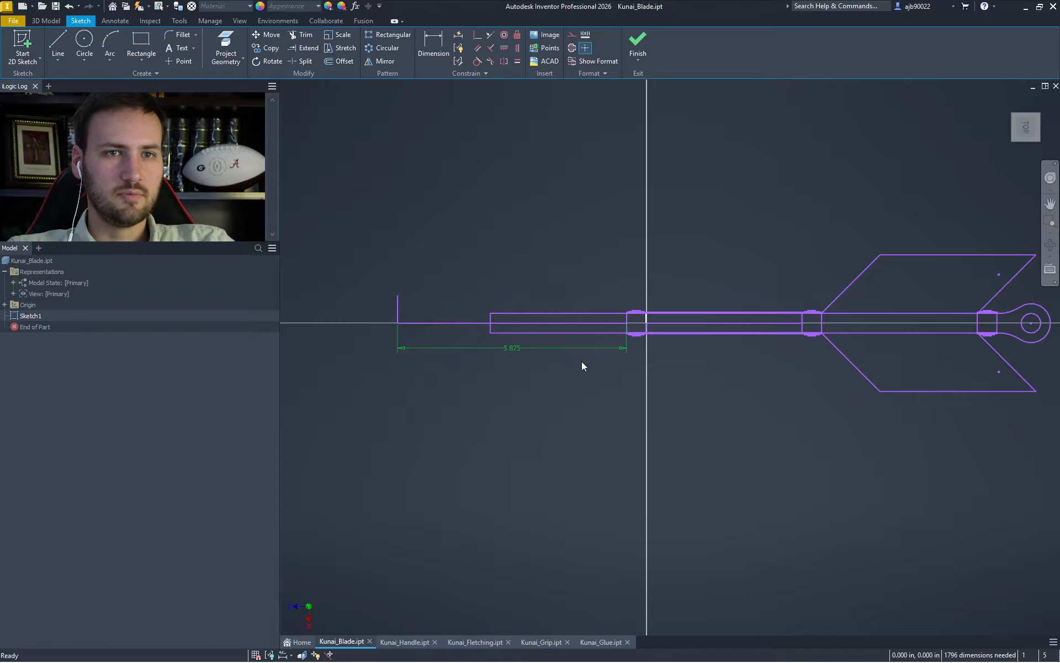
Examine the blade section and the thread wrapping on the fletching in reference photo KR_7.webp
scroll(513, 351, "down", 5)
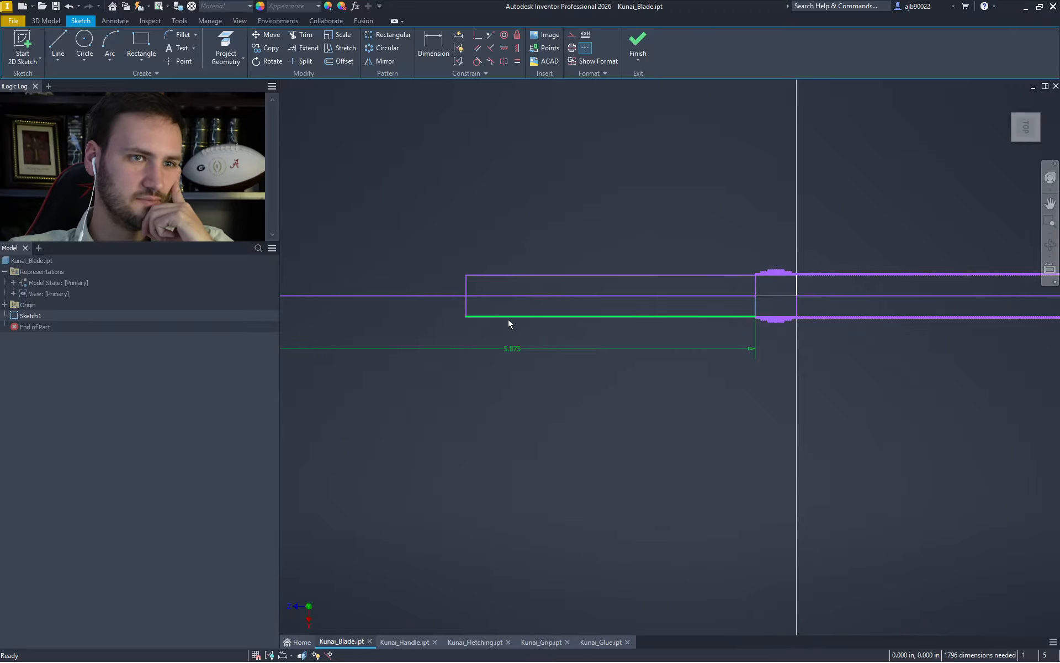
mouse_move(520, 322)
middle_mouse_down()
mouse_move(608, 355)
mouse_move(557, 357)
middle_mouse_up()
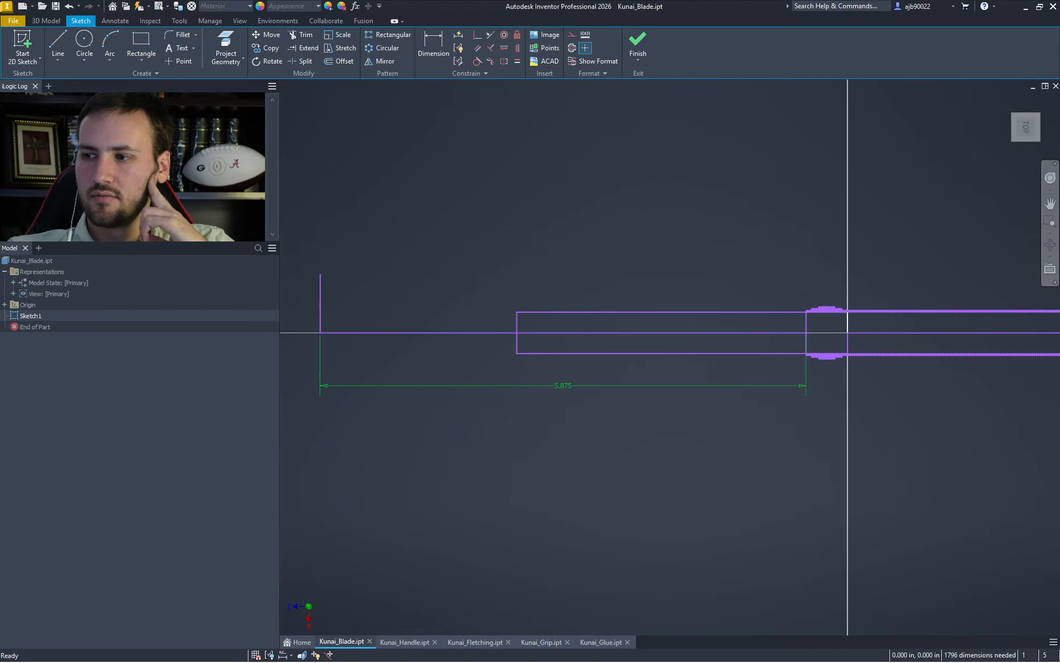
mouse_move(1059, 298)
left_mouse_down()
mouse_move(242, 139)
mouse_move(461, 135)
left_mouse_up()
scroll(359, 329, "down", 5)
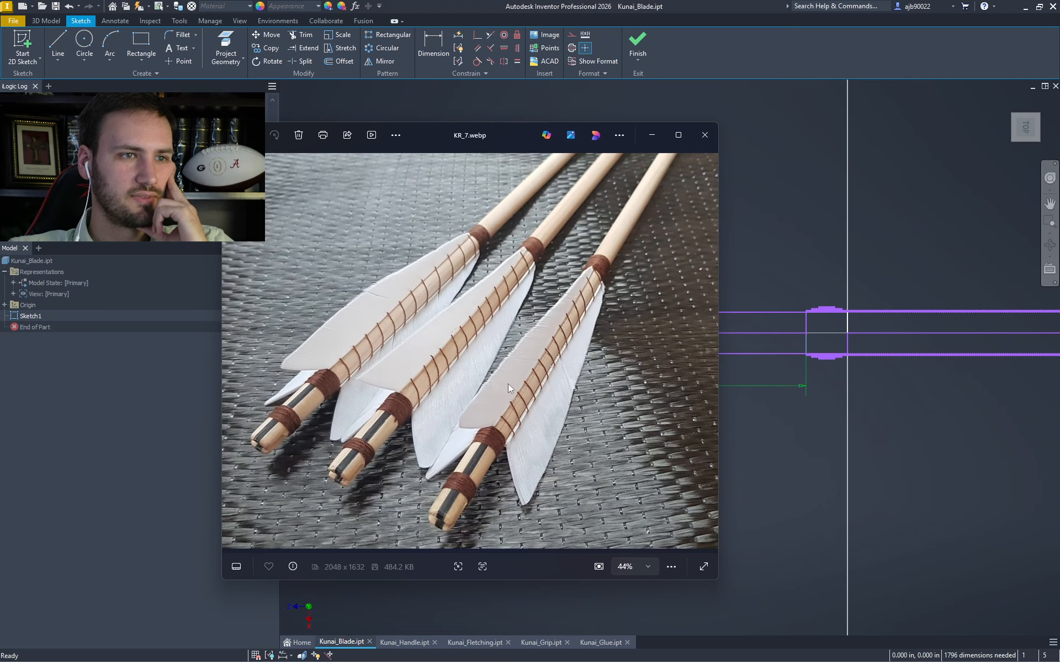
left_click(659, 143)
Draw a slanted line from the middle square's lower fin-side corner across the finned shaft, ending just above its upper edge
mouse_move(951, 286)
middle_mouse_down()
mouse_move(646, 278)
mouse_move(599, 234)
middle_mouse_up()
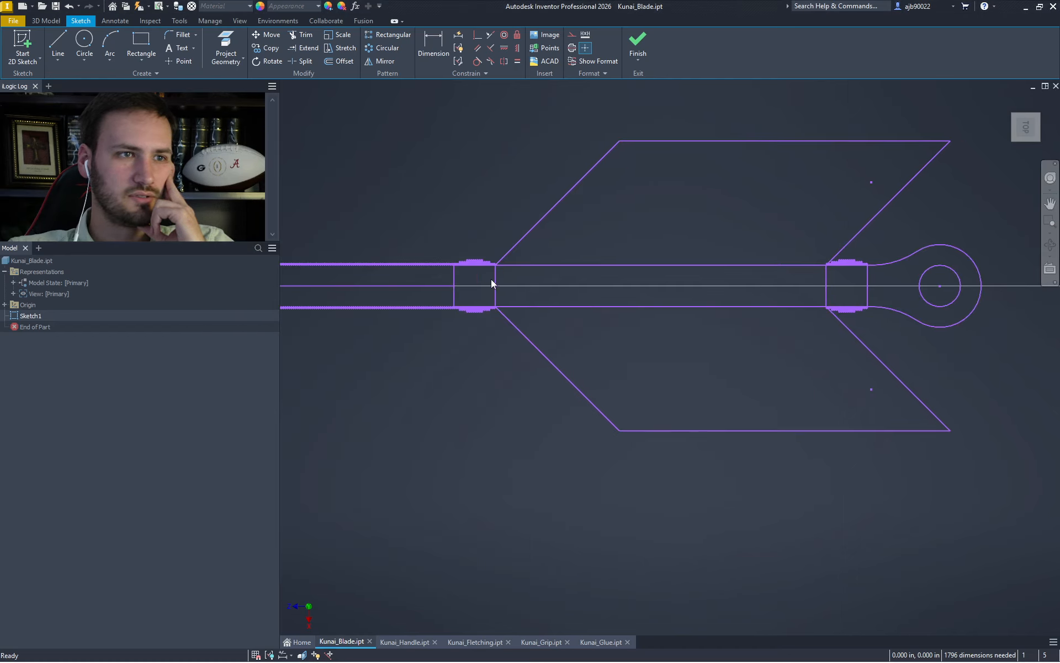
scroll(506, 267, "down", 3)
scroll(505, 265, "up", 8)
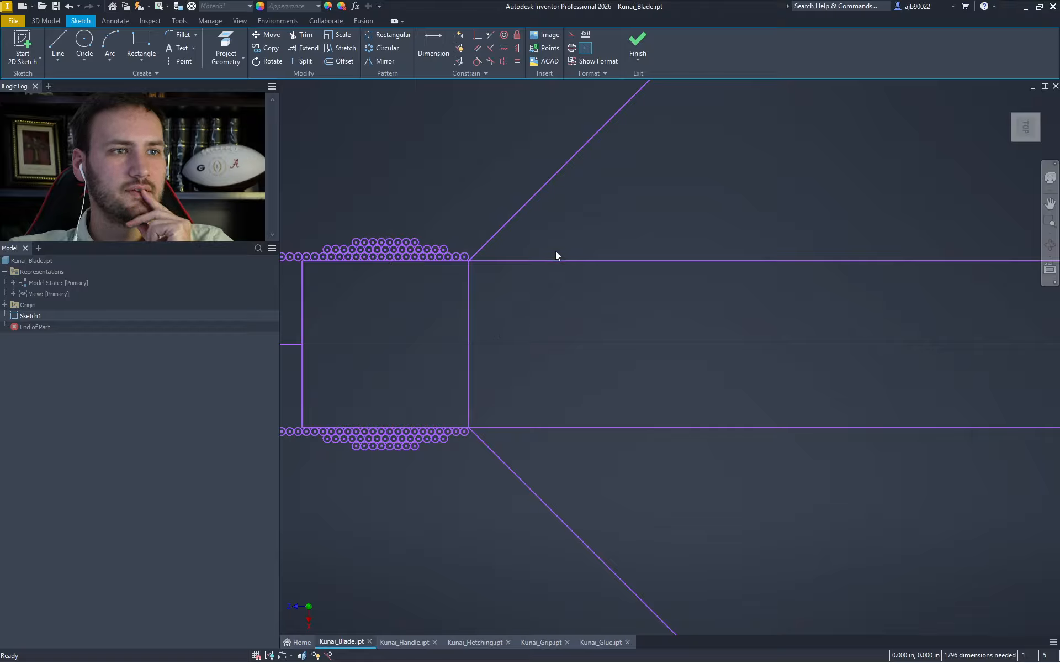
key("l")
left_click(469, 426)
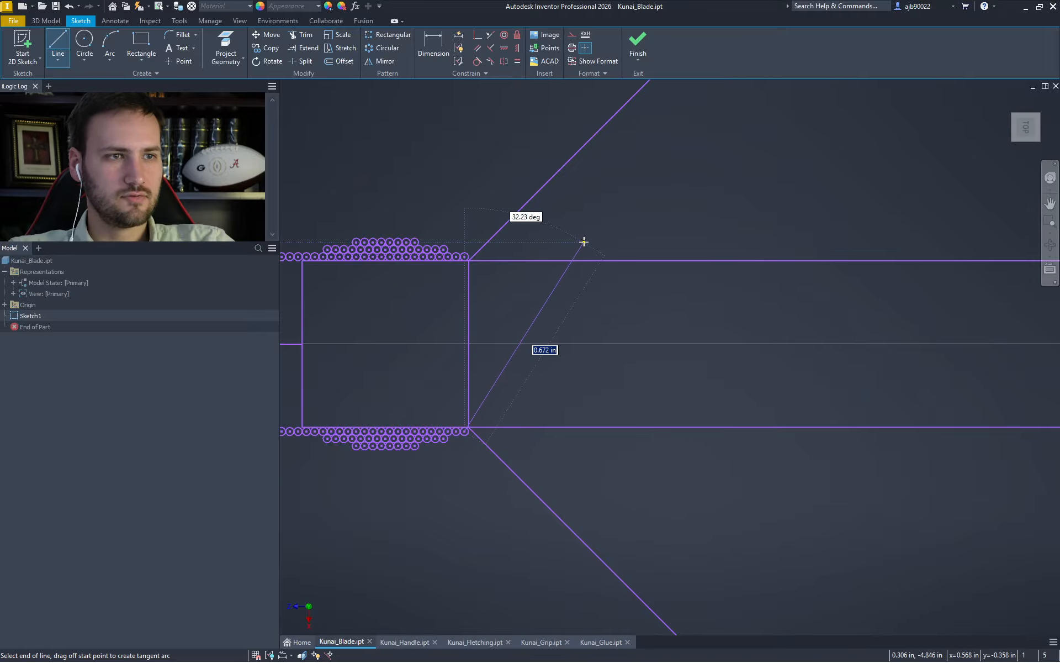
double_click(612, 236)
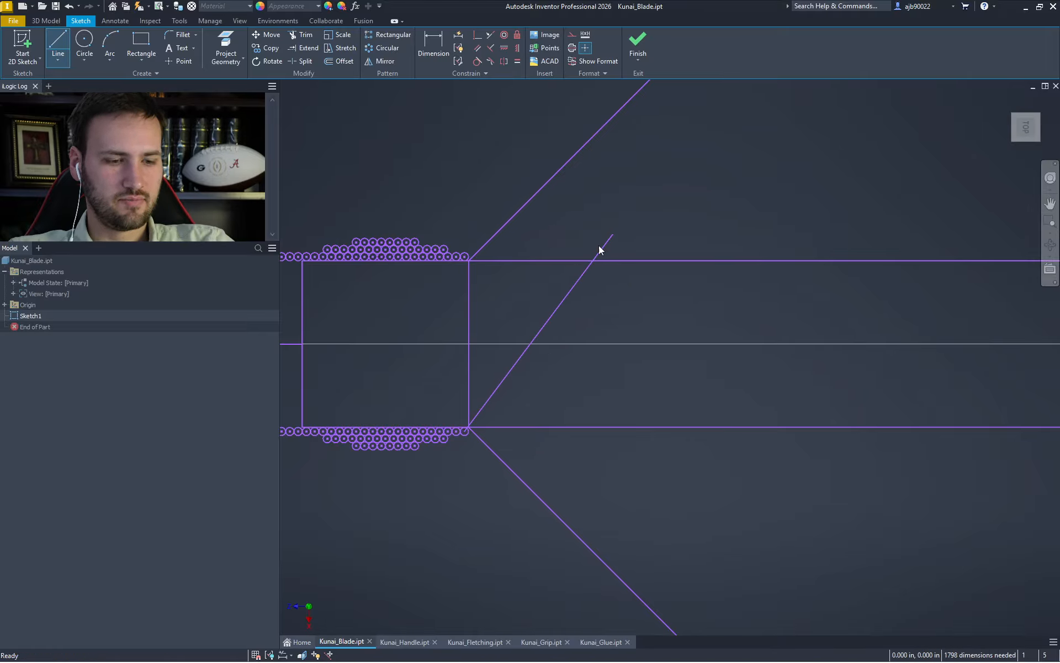
Dimension the angle between the slanted line and the middle square's fin-side edge at 45 degrees
key("d")
left_click(564, 298)
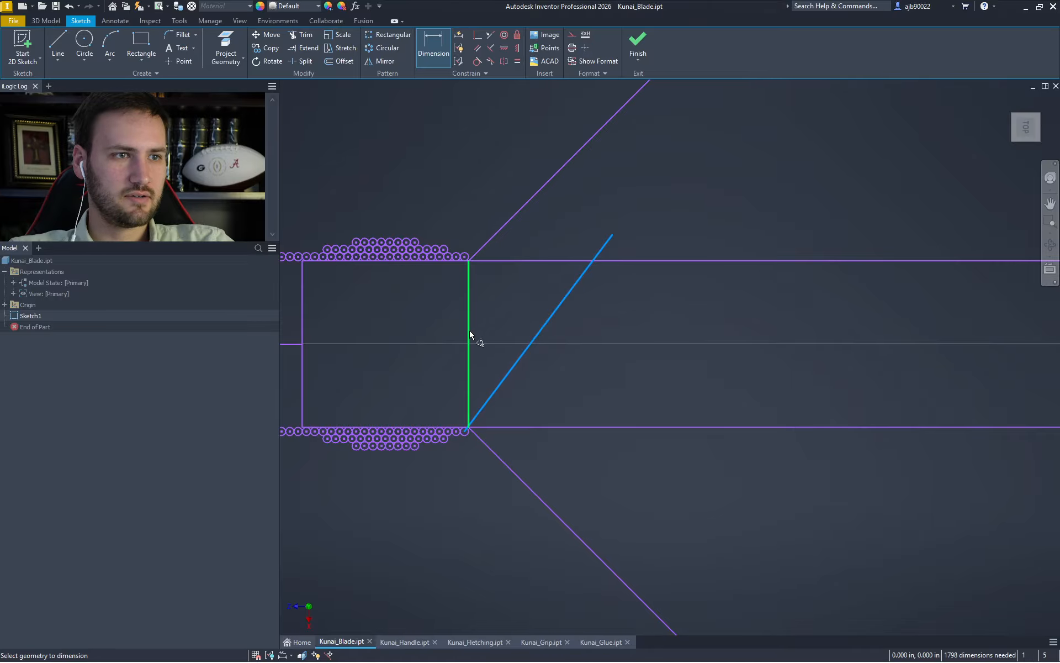
left_click(470, 336)
left_click(499, 316)
type("45")
key("Return")
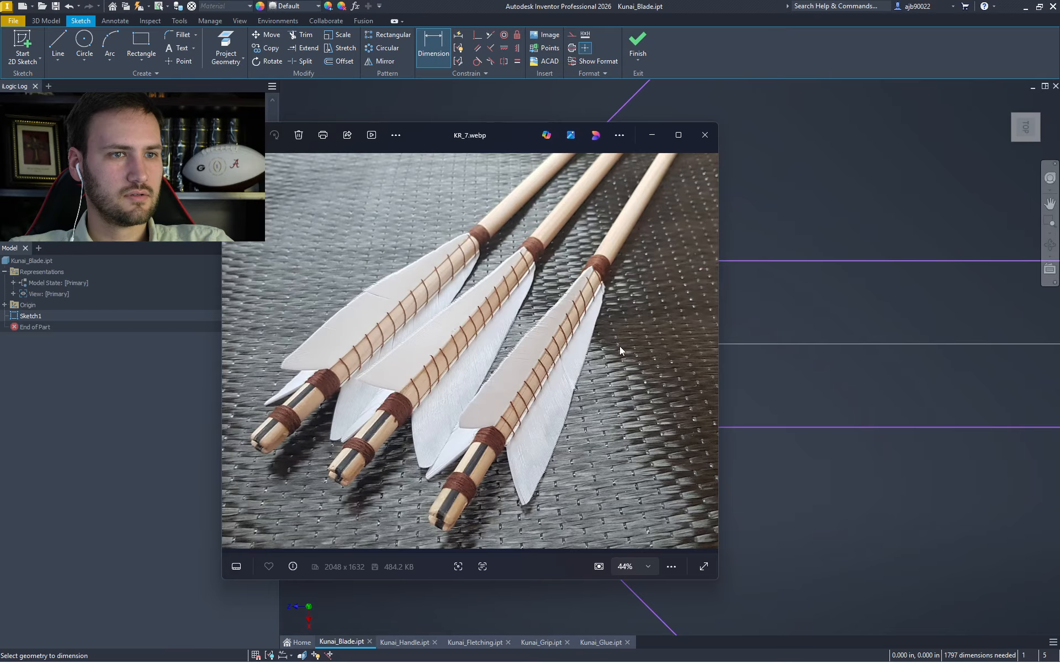
Browse the arrow reference photos to KR_11.jpeg and examine the angle of the thread wraps along the fletching
scroll(620, 348, "up", 3)
scroll(664, 346, "down", 3)
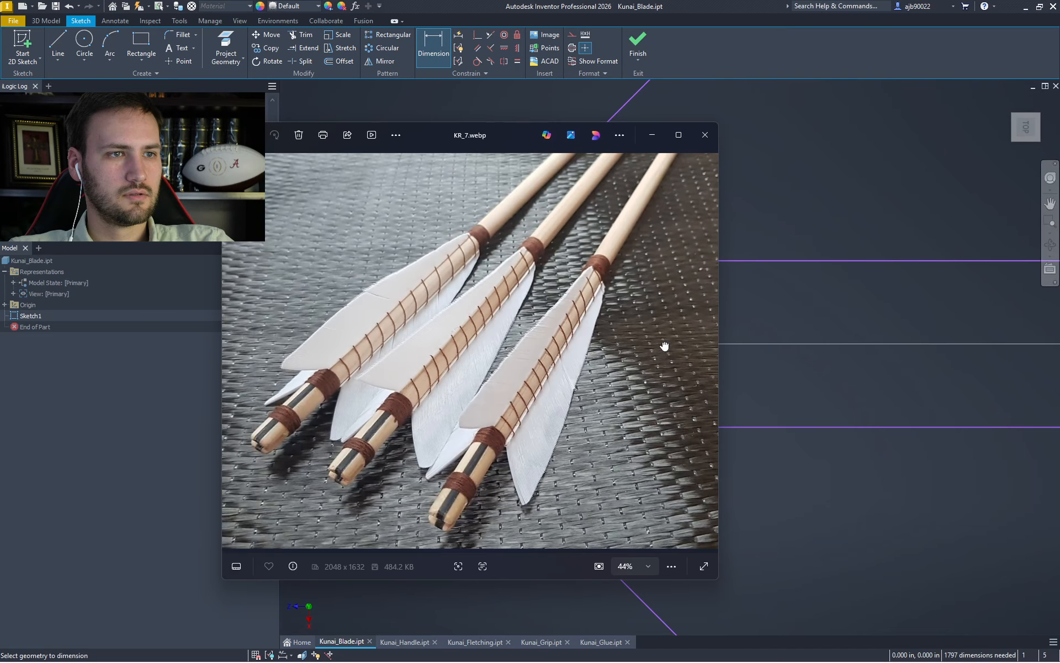
left_click(704, 356)
left_click(703, 356)
left_click(704, 356)
left_click(704, 355)
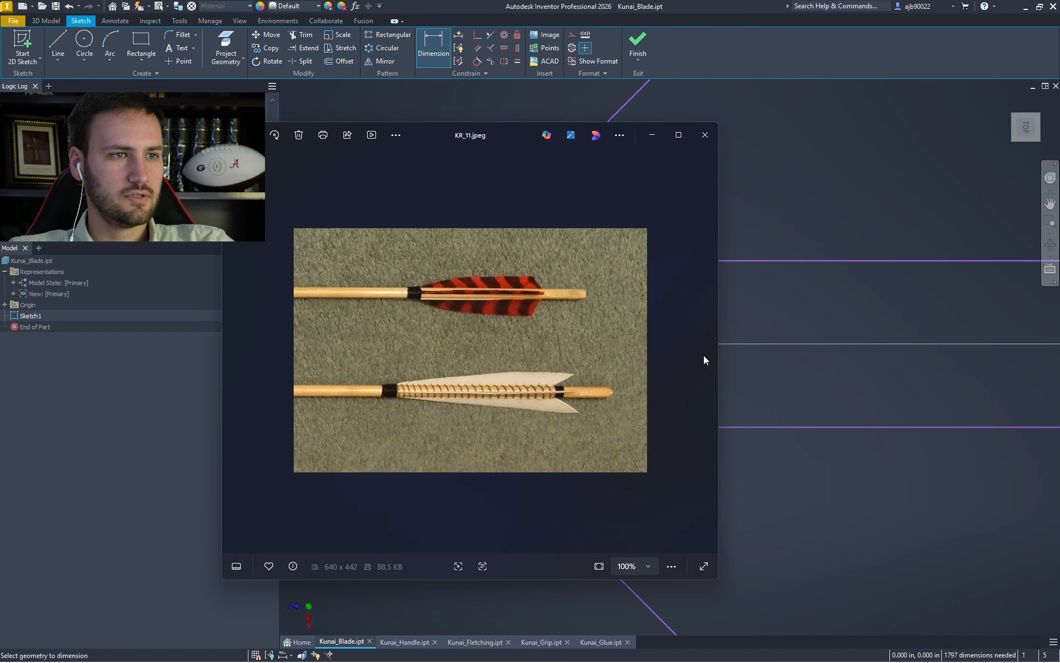
scroll(442, 398, "up", 2)
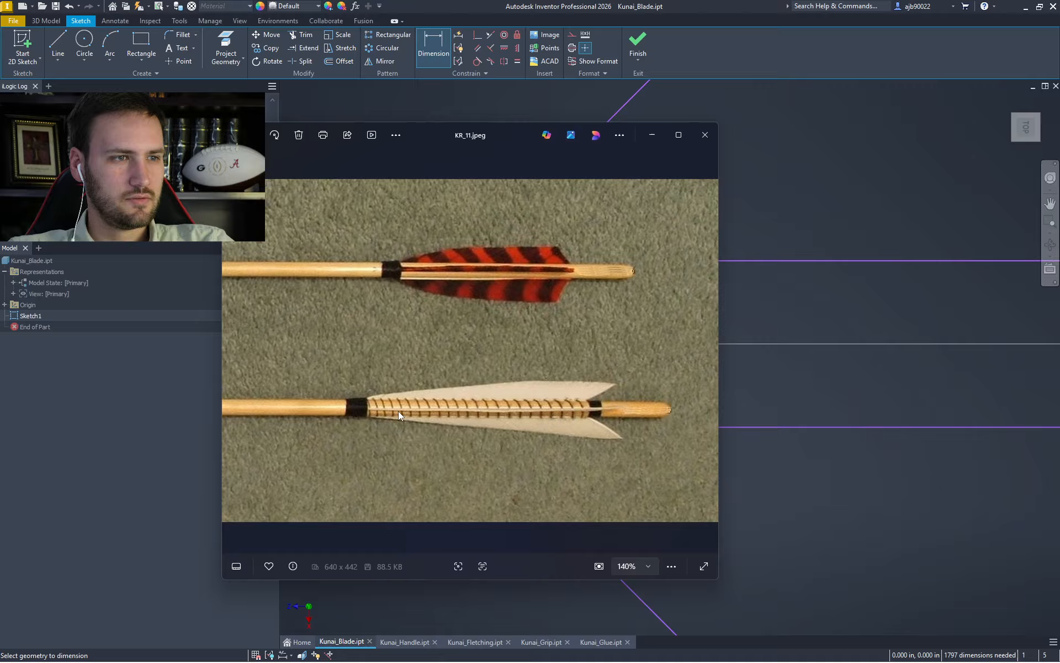
left_click(652, 138)
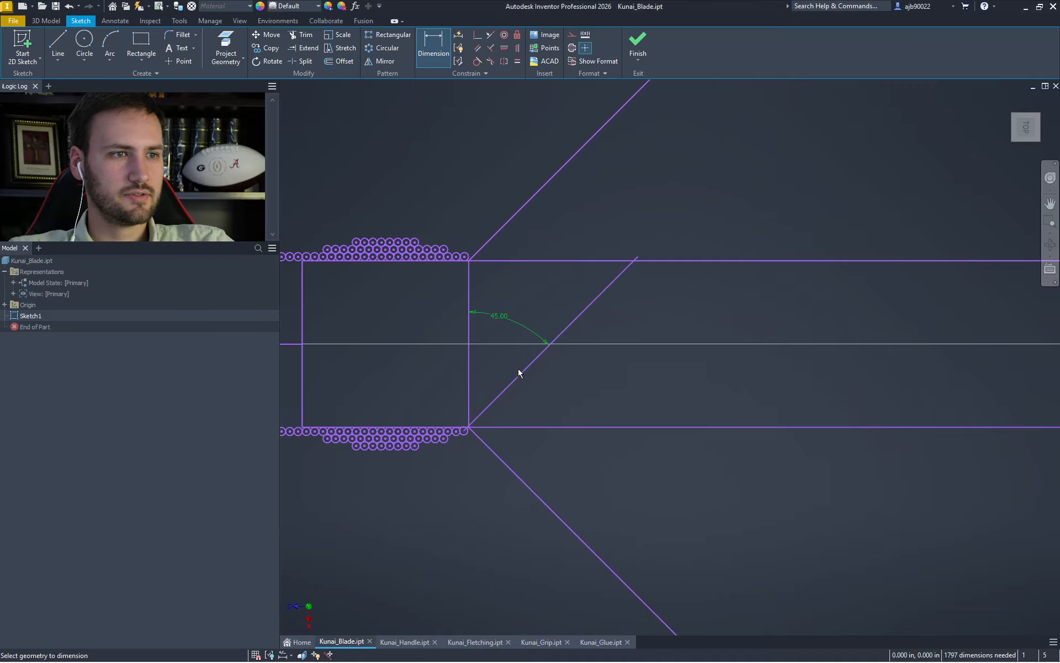
Set the slanted line's angle to the middle square's edge to 15 degrees
left_click(506, 317)
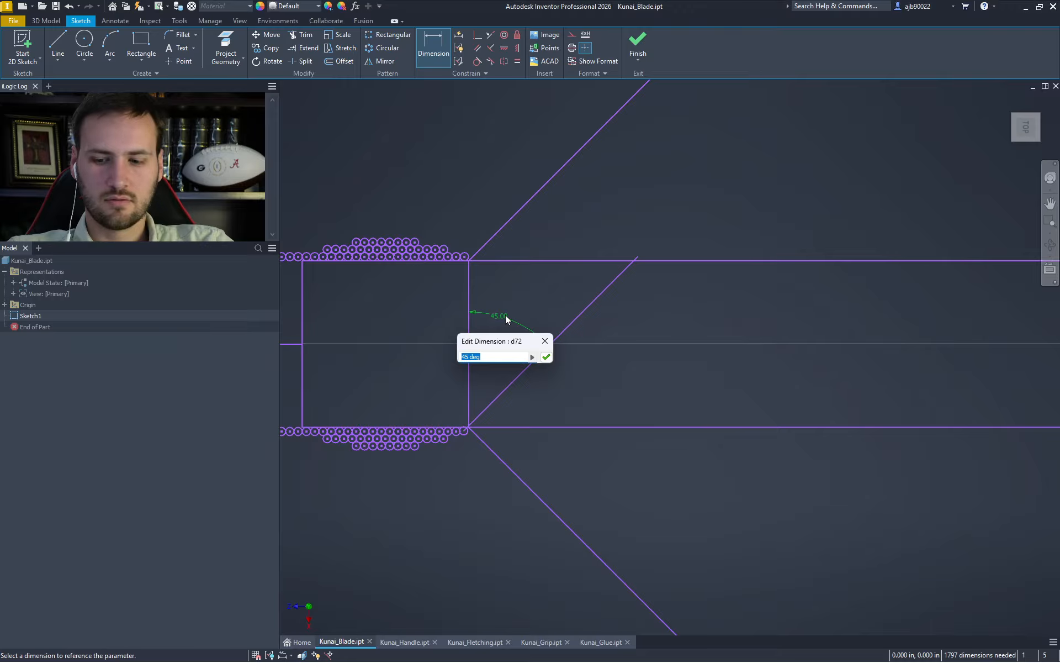
type("15")
key("Return")
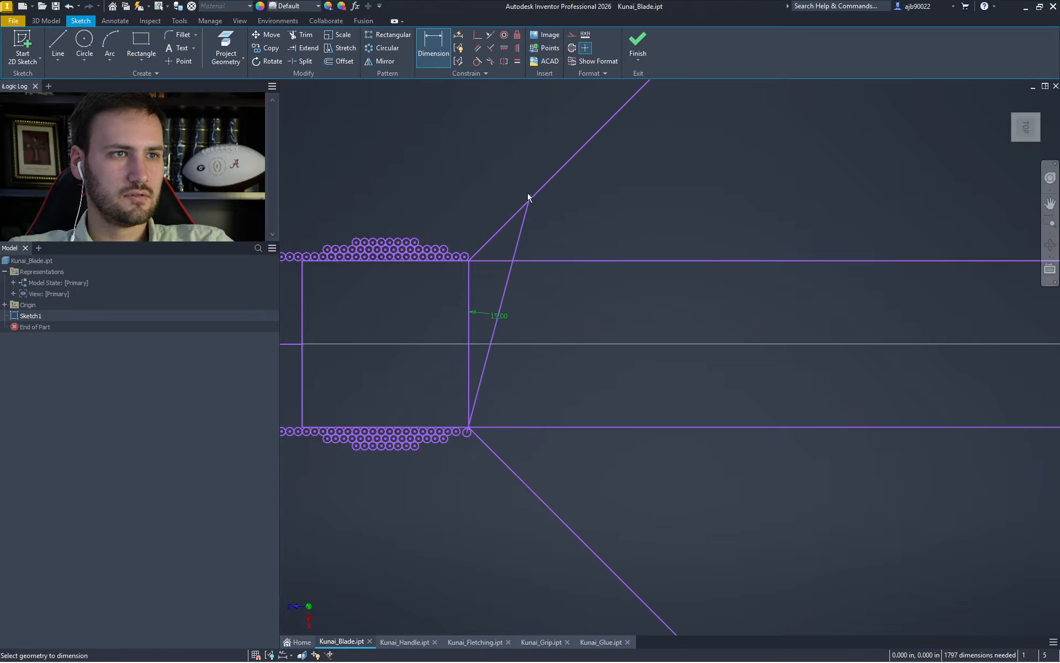
key("Escape")
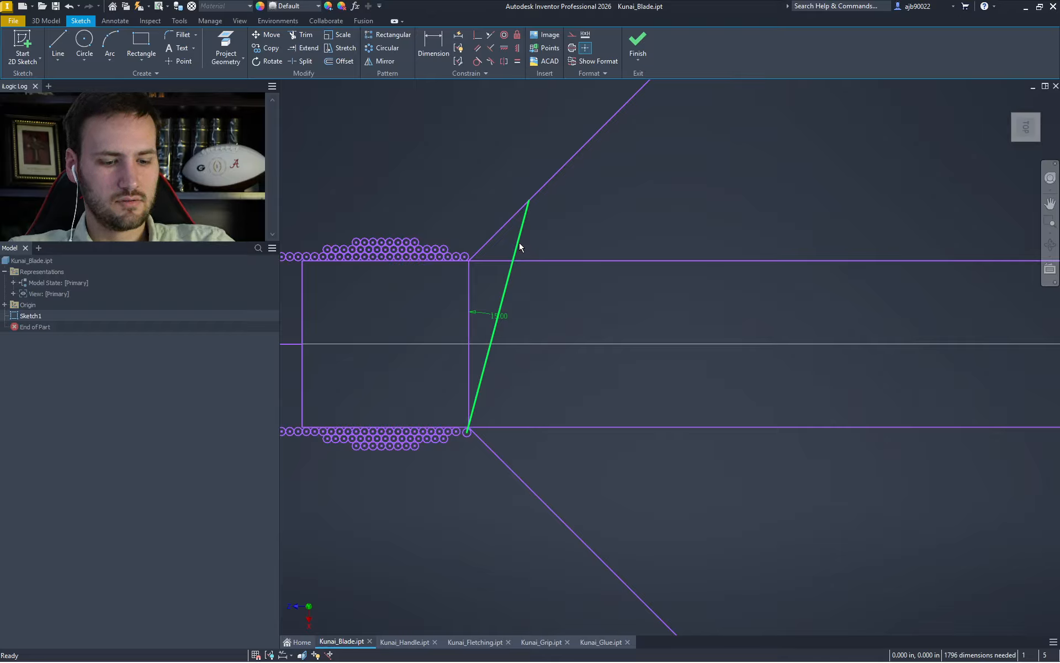
Draw a horizontal line about 0.175 in long from the centre of the upper stack's last fin-side circle, crossing the slanted line
key("l")
scroll(465, 258, "up", 5)
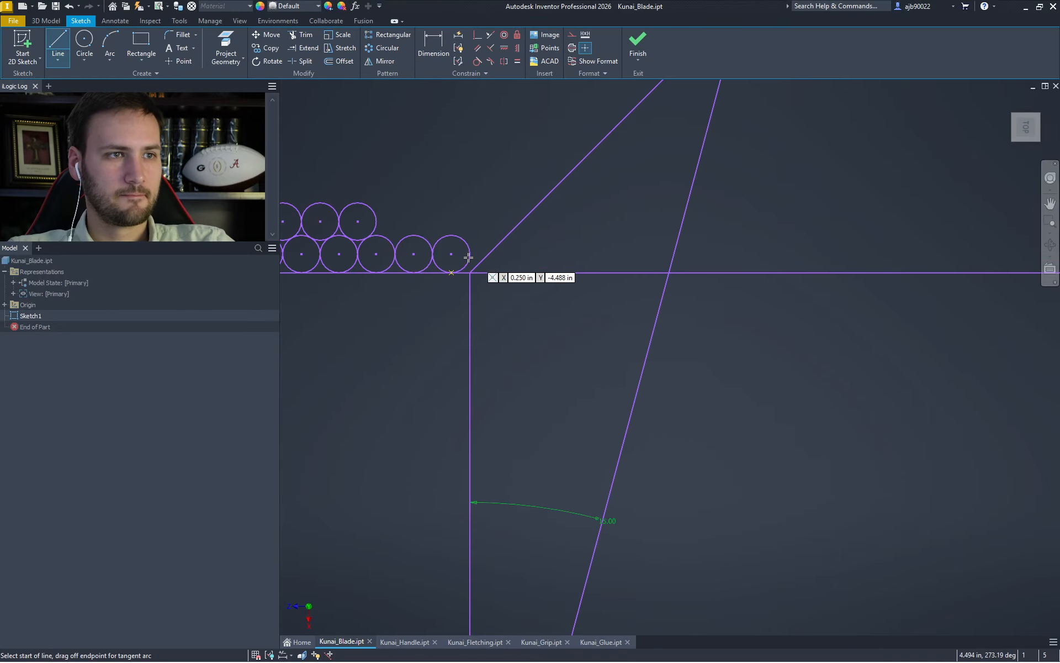
left_click(450, 254)
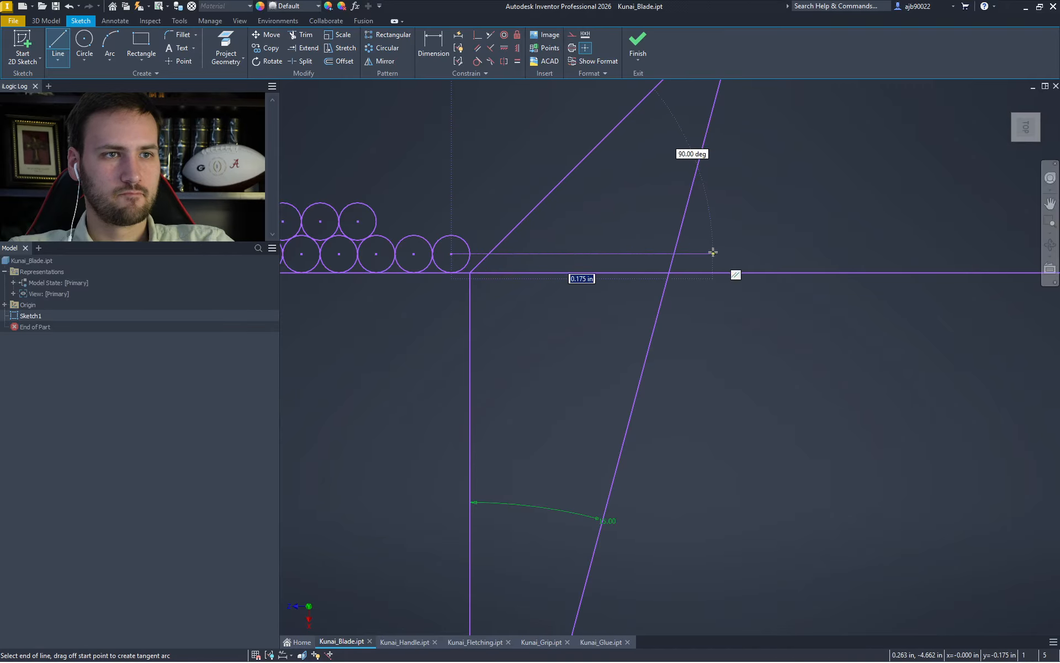
left_click(713, 254)
key("Escape")
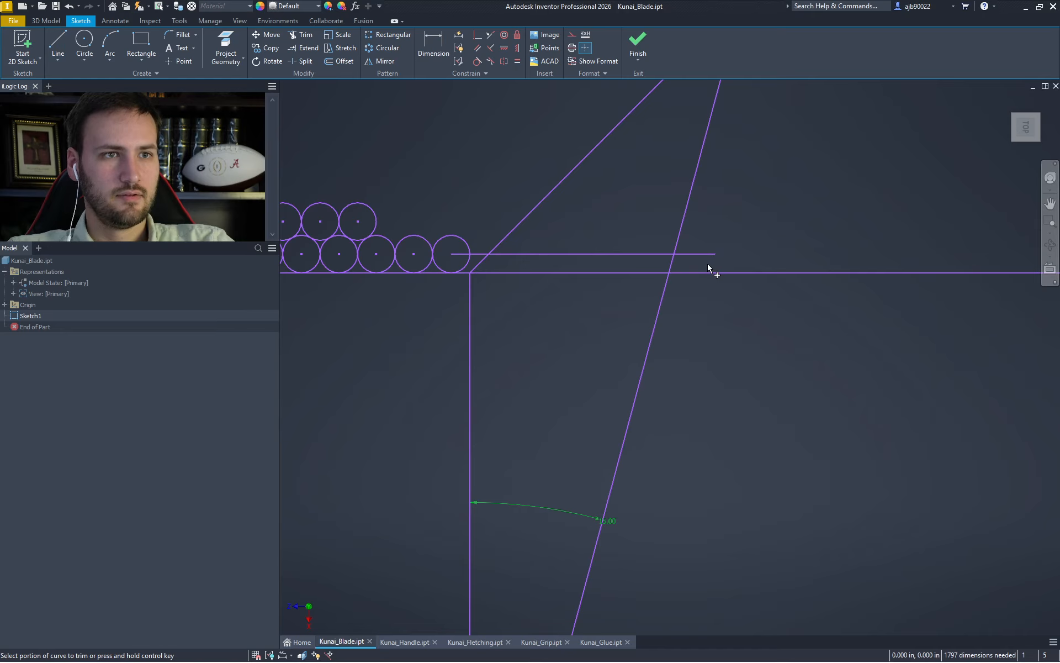
Trim the ends of the horizontal line and the slanted line that extend past their intersection
key("x")
left_click_drag(709, 267, 684, 188)
key("c")
left_click(675, 254)
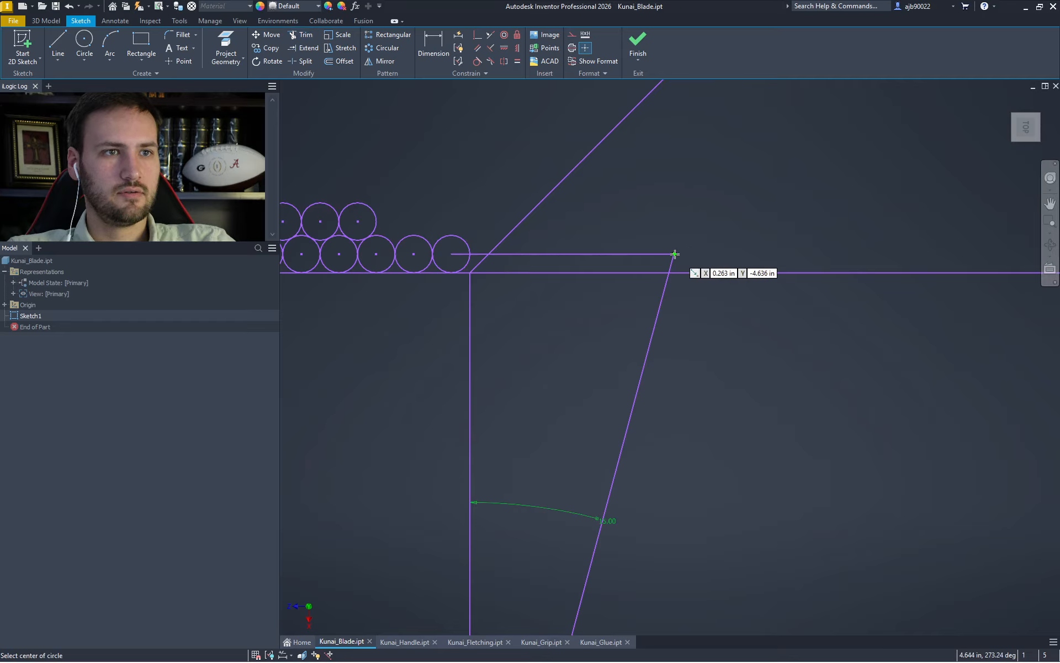
key("Return")
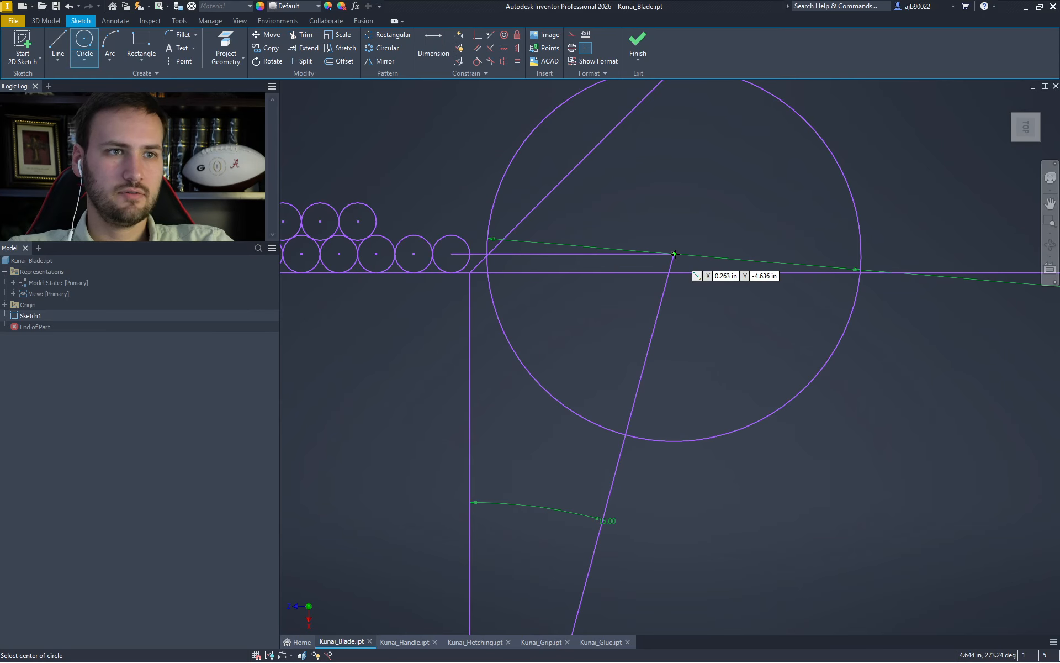
key("Escape")
key("ctrl+z")
Draw a 0.025 in diameter circle centred on the corner where the horizontal and slanted lines meet
key("c")
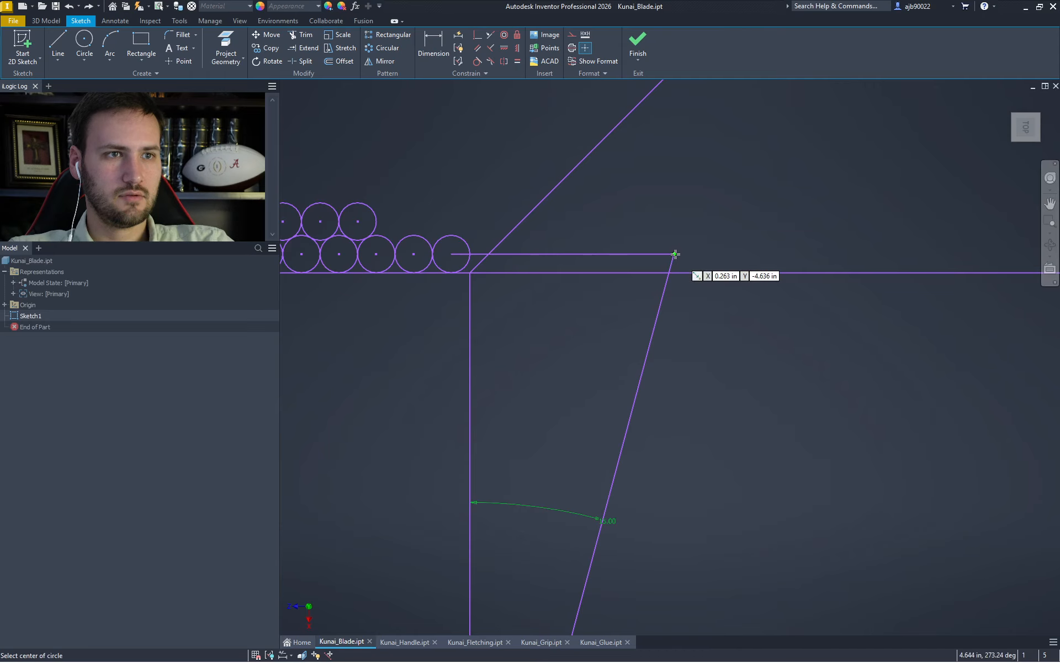
left_click(675, 254)
type(".025")
key("Return")
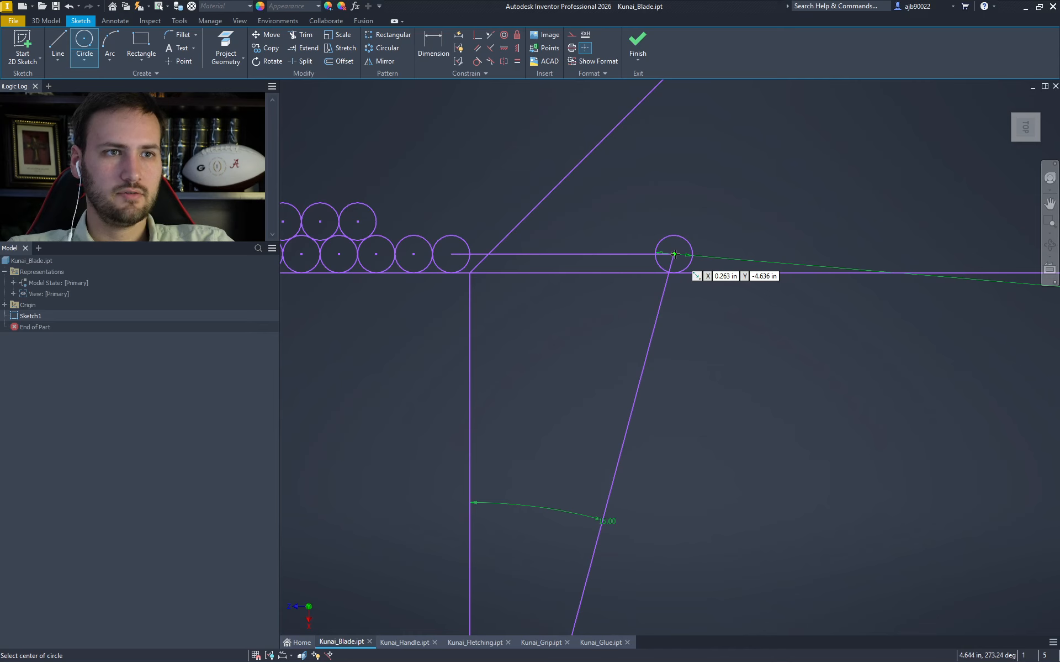
key("Escape")
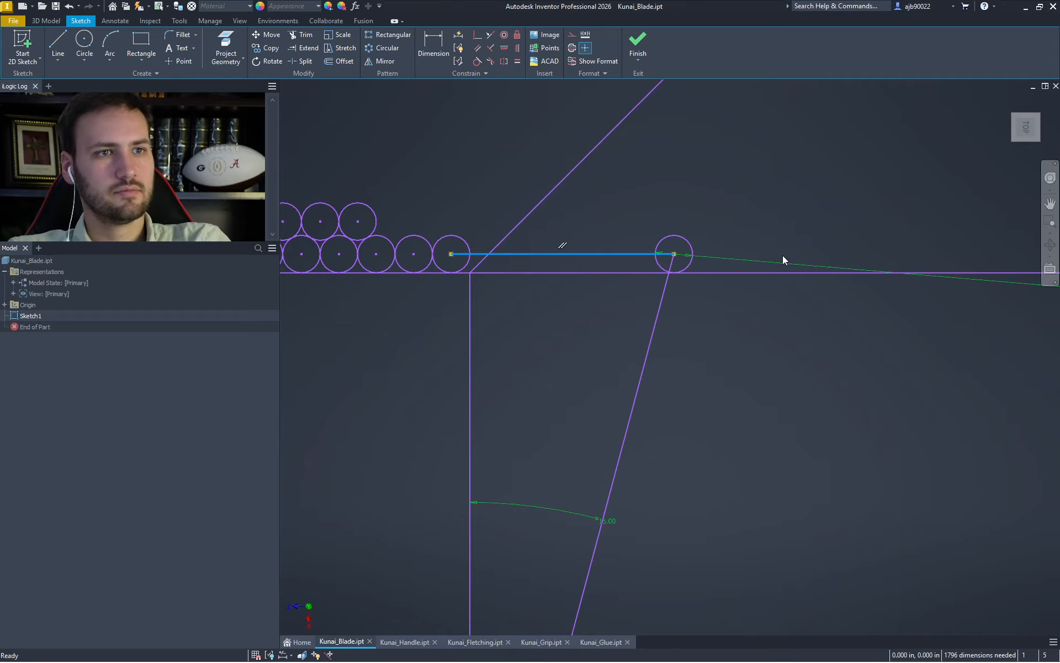
Delete the horizontal line, the new circle's diameter dimension and the slanted line
key("Delete")
left_click(732, 259)
key("Delete")
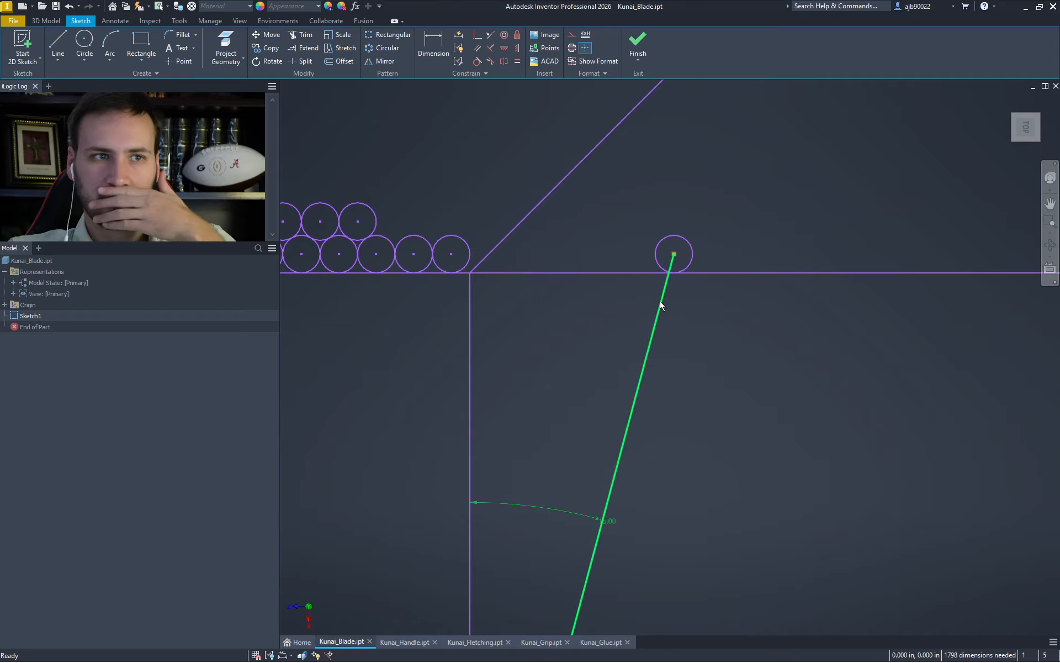
left_click(661, 305)
key("Delete")
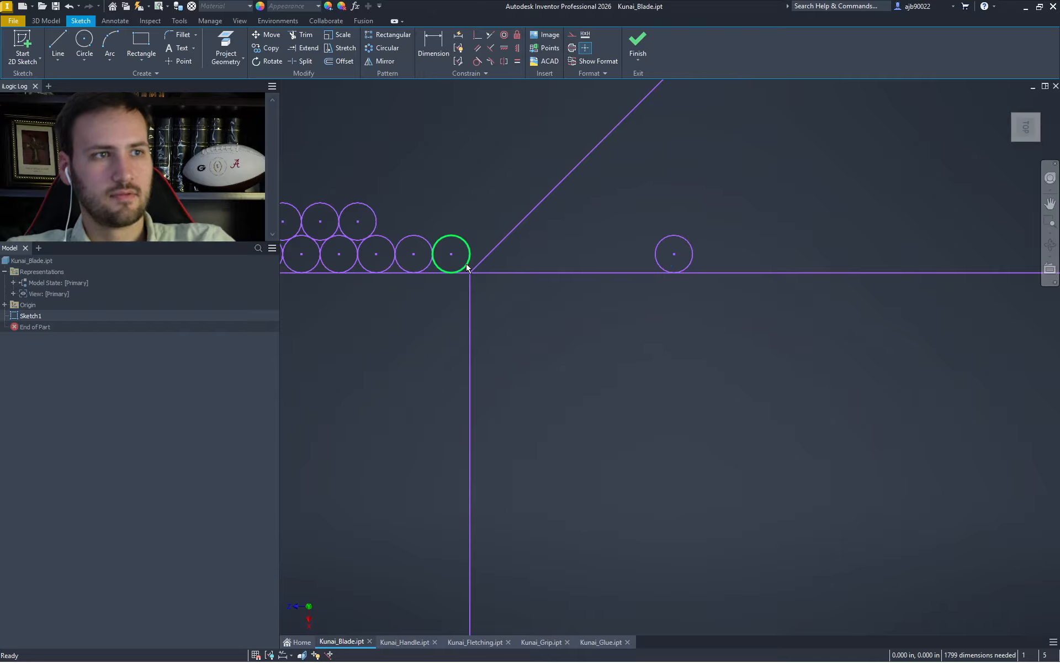
Draw a horizontal line from the centre of the upper stack's last fin-side circle to the new circle's centre
key("l")
left_click(451, 254)
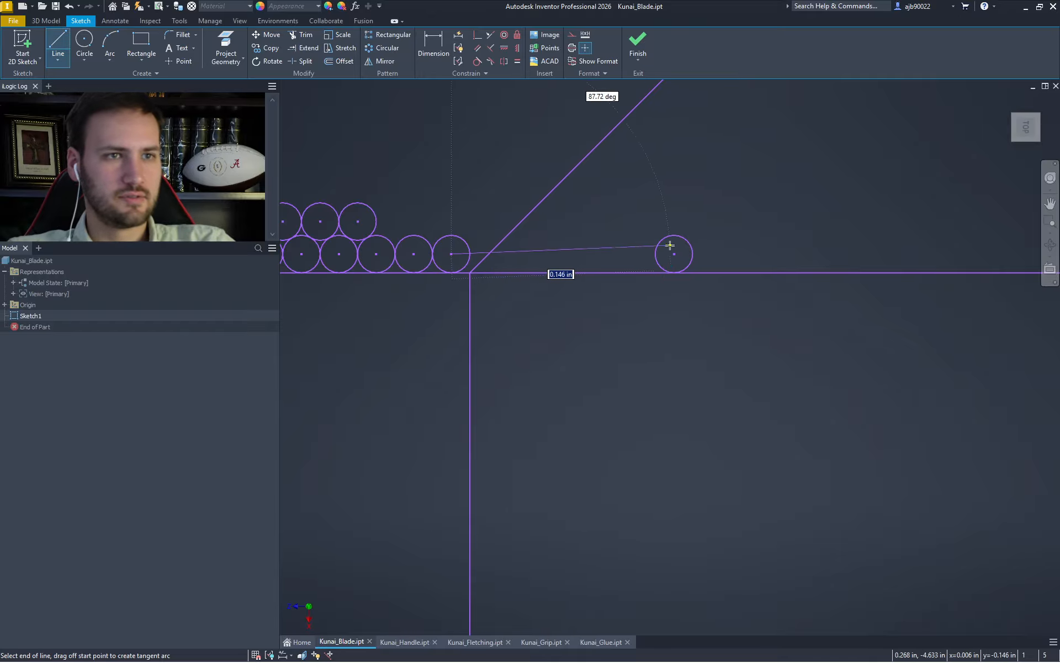
left_click(674, 253)
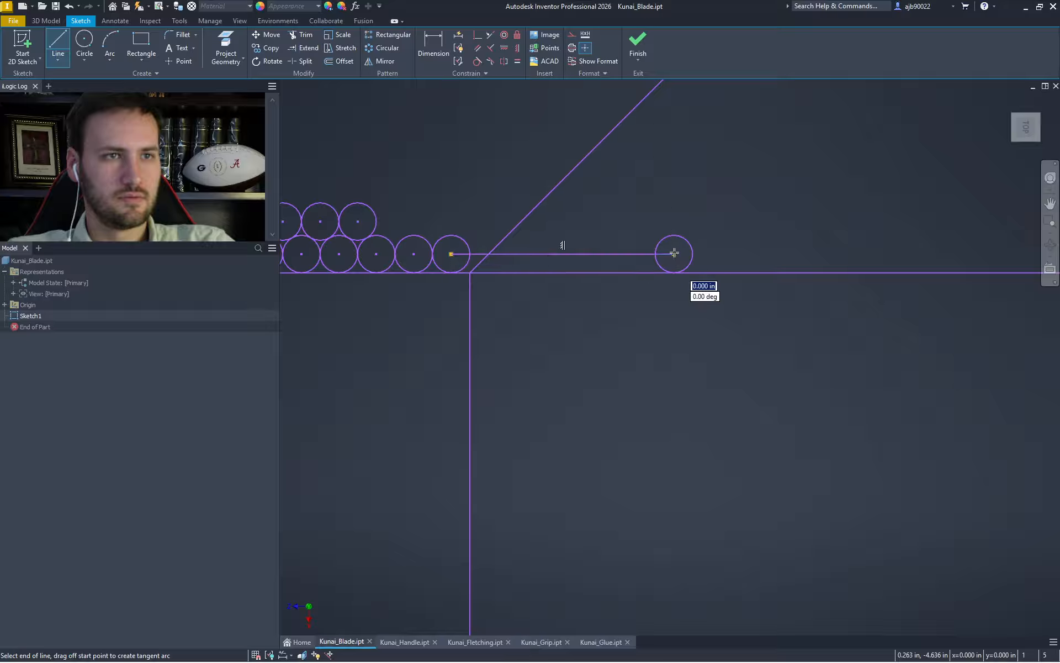
key("Escape")
Draw a helper circle around the new circle's centre through the last stack circle's centre, and extend the horizontal line to its far side
key("c")
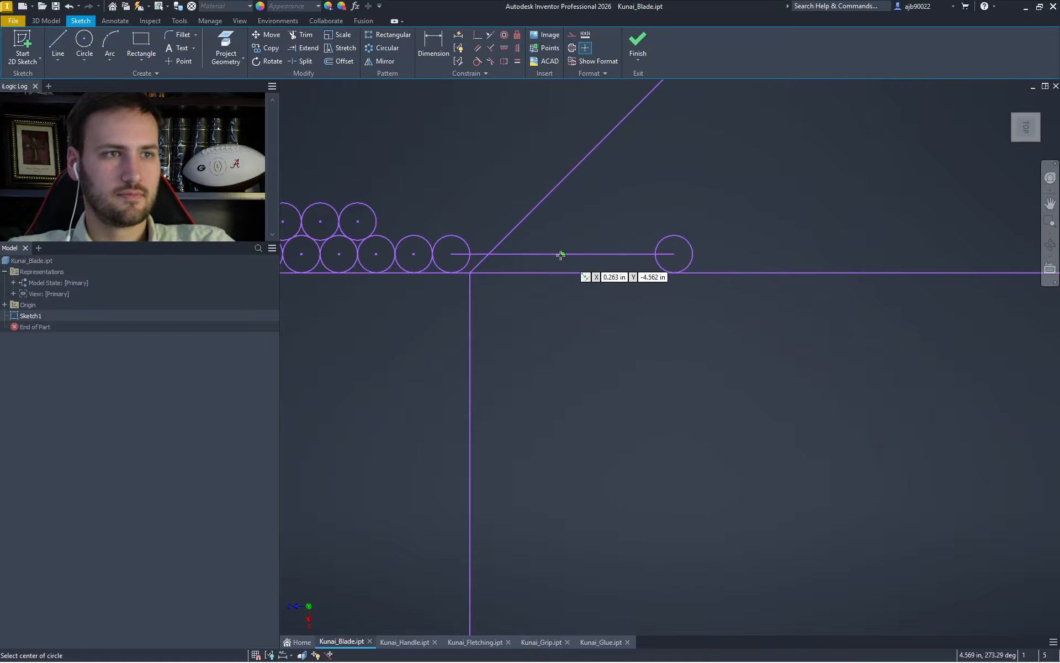
left_click(674, 254)
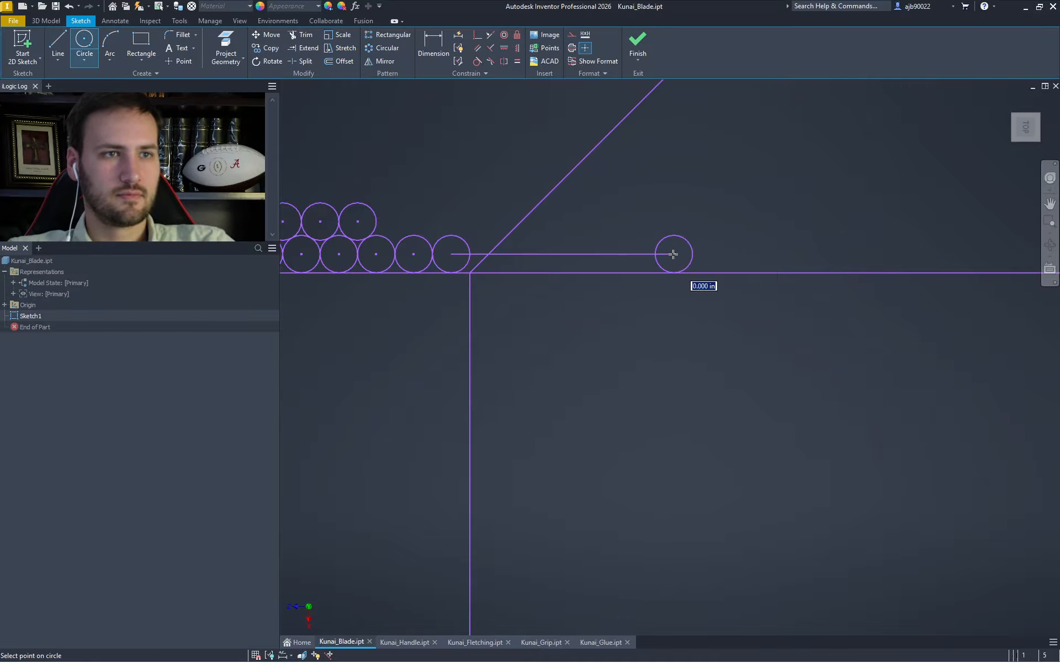
left_click(451, 255)
key("Escape")
key("x")
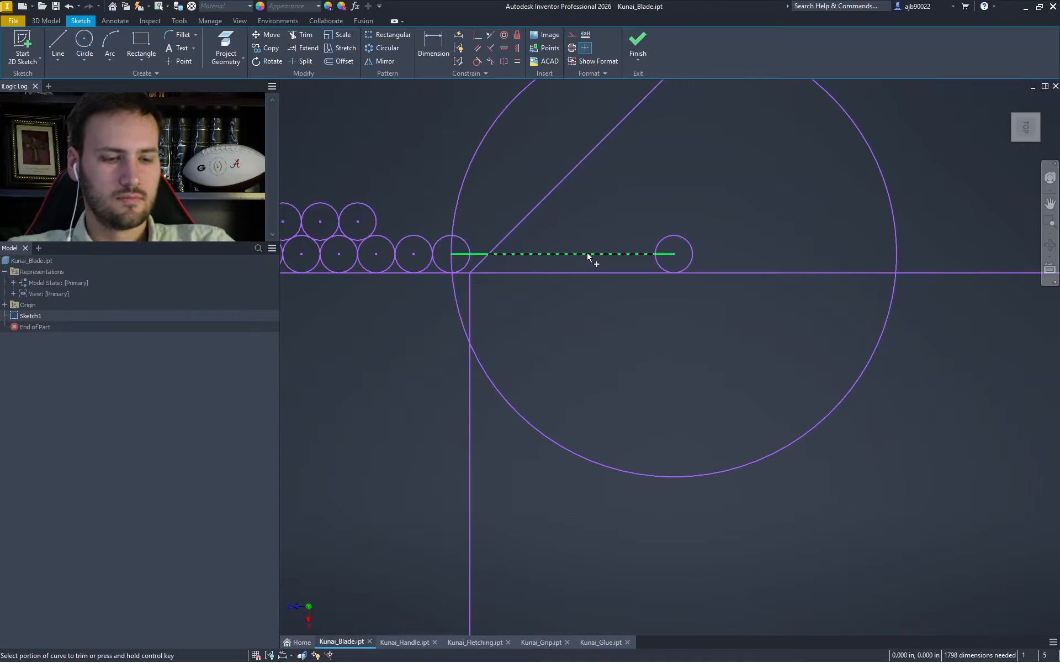
left_click(620, 257, "ctrl")
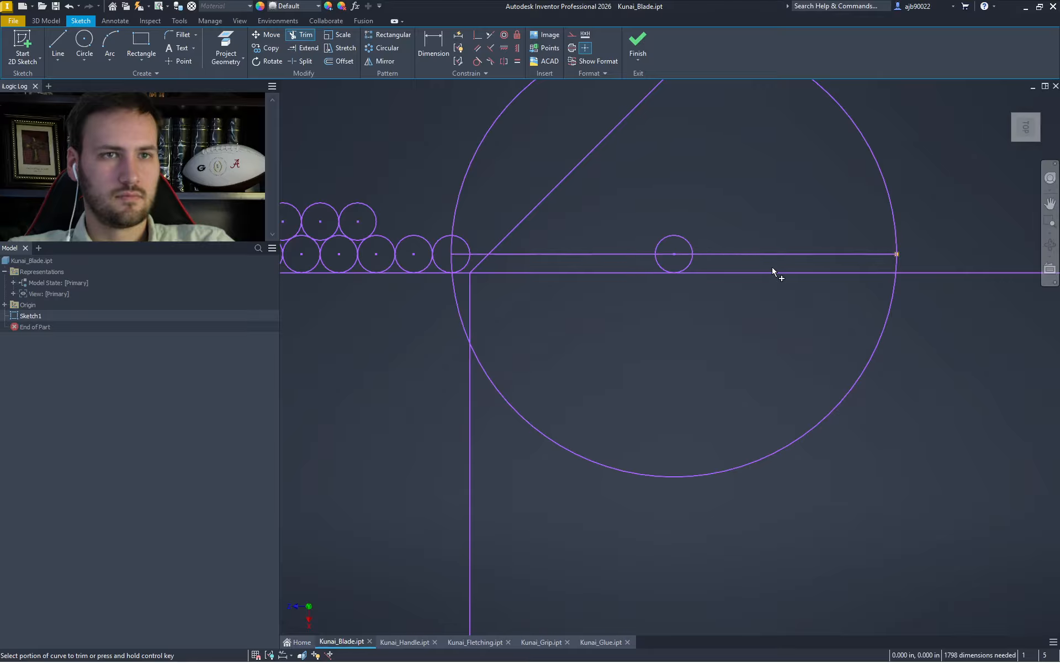
Draw a thread-sized circle centred on the far end of the extended horizontal line
key("c")
left_click(897, 254)
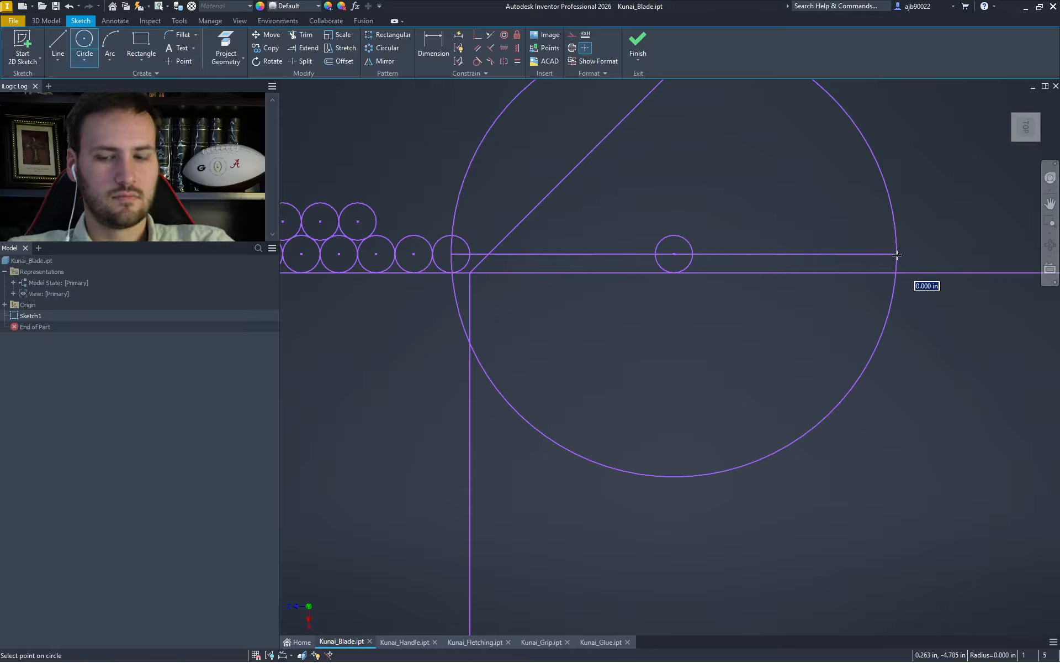
key("Return")
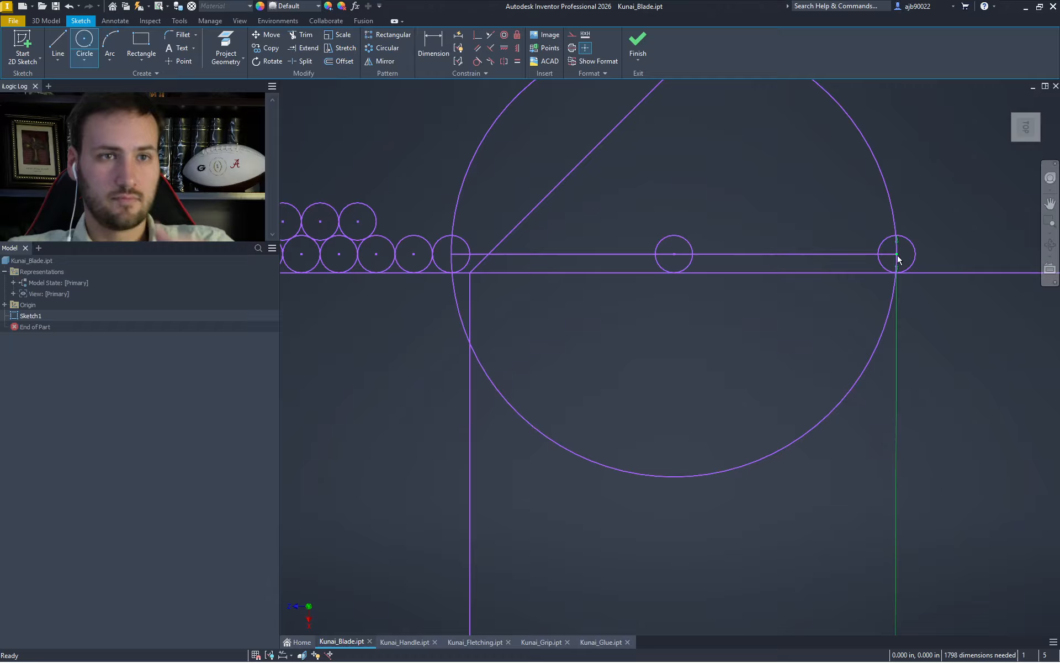
key("Escape")
Delete the large helper circle and the end circle's diameter dimension
left_click(894, 212)
key("Delete")
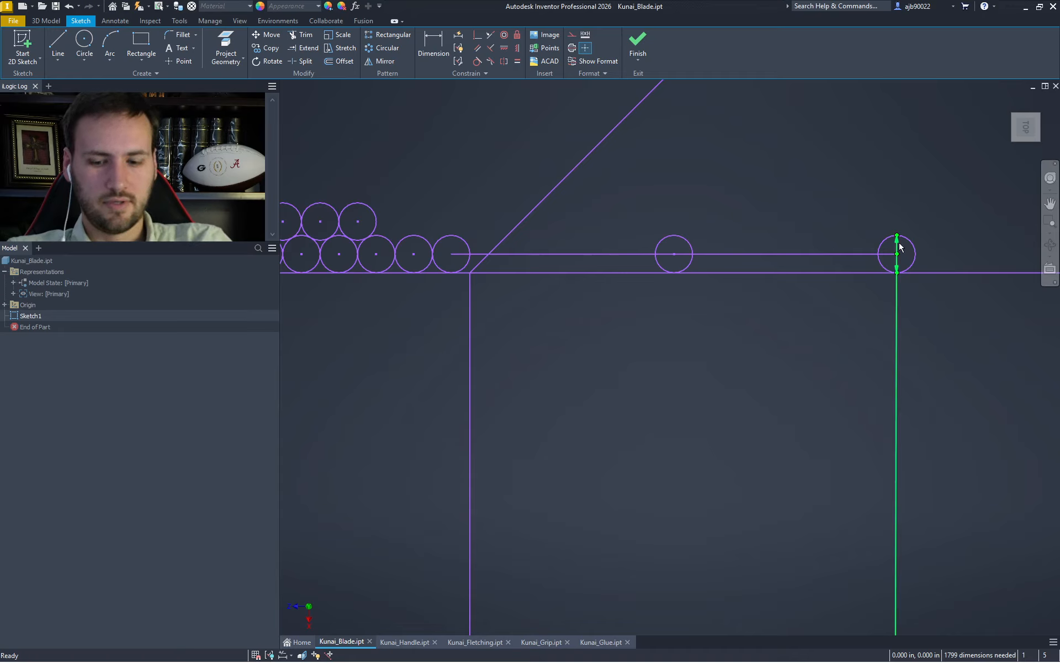
key("Delete")
Draw a vertical line about 0.031 in long upward from the end circle's centre
key("l")
left_click(897, 254)
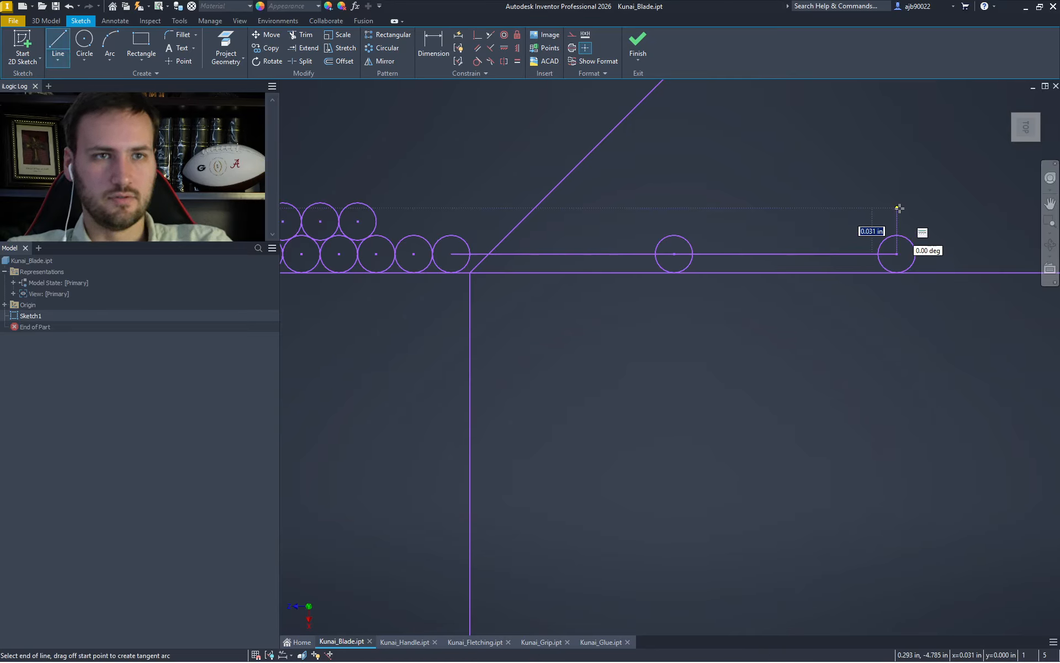
left_click(897, 208)
key("Escape")
key("Escape")
Mirror the last stack circle and the first spaced thread circle across the short vertical line
left_click_drag(488, 202, 447, 242)
left_click_drag(719, 203, 667, 245)
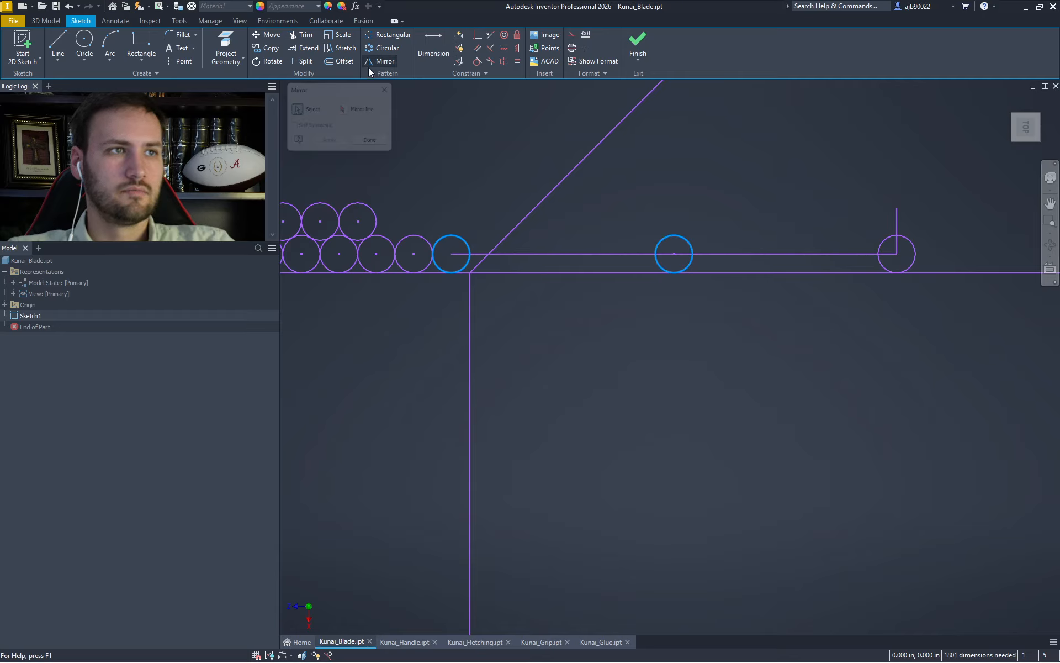
left_click(369, 63)
left_click(899, 226)
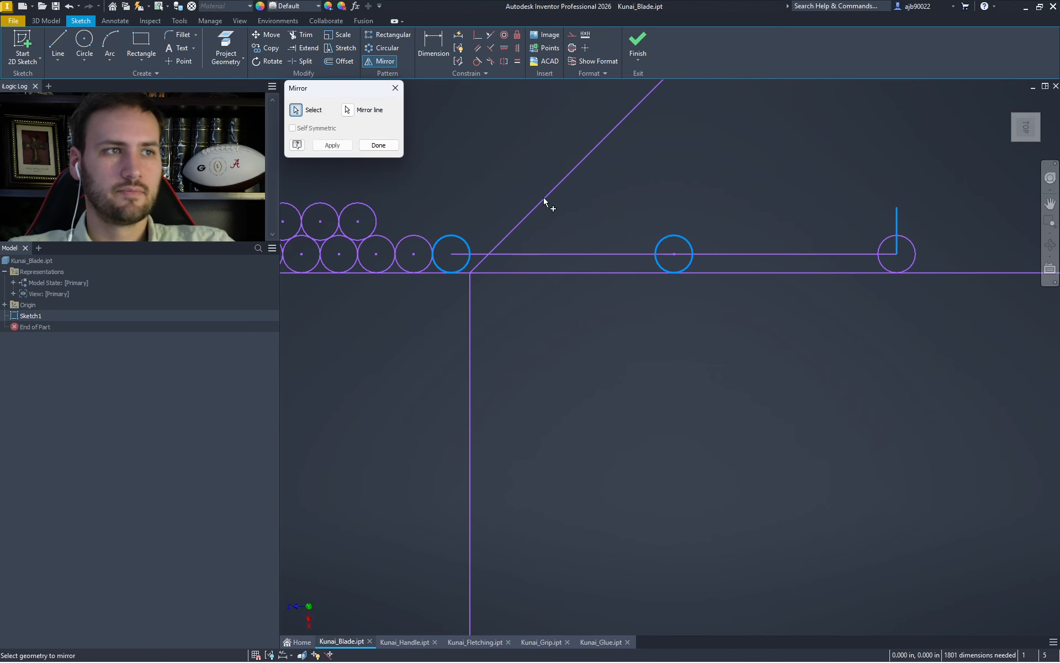
left_click(349, 146)
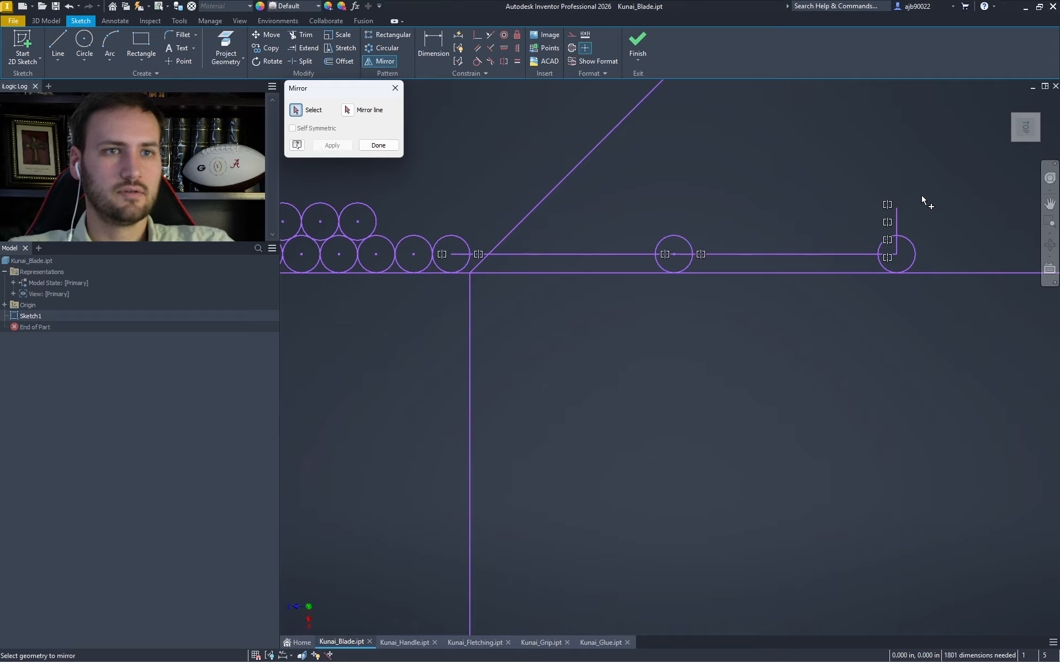
Delete the short vertical mirror line and the horizontal line joining the circle centres
key("Escape")
left_click_drag(932, 190, 865, 216)
key("Delete")
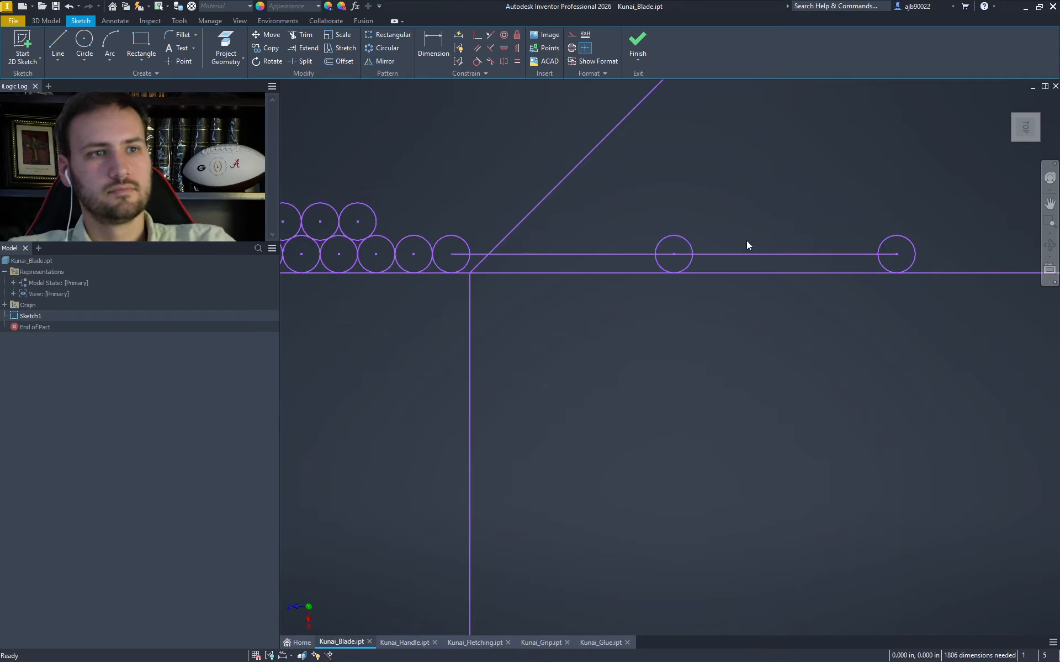
left_click_drag(680, 244, 669, 255)
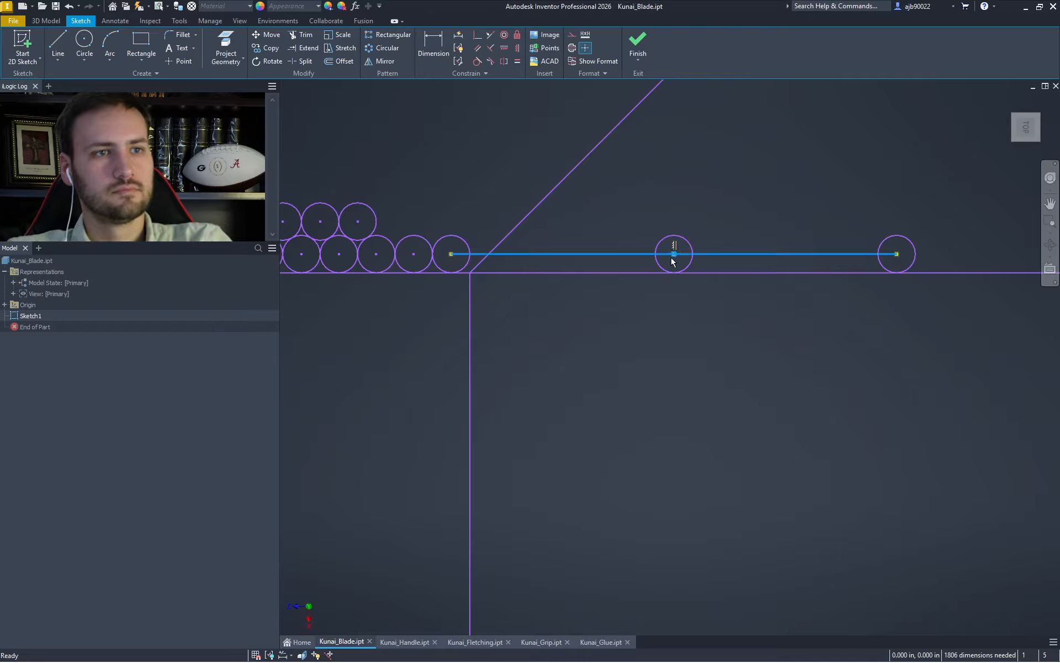
key("Delete")
Draw a short vertical line upward from the centre of the farthest mirrored thread circle
scroll(669, 254, "up", 5)
scroll(669, 254, "down", 10)
middle_click_drag(765, 254, 557, 271)
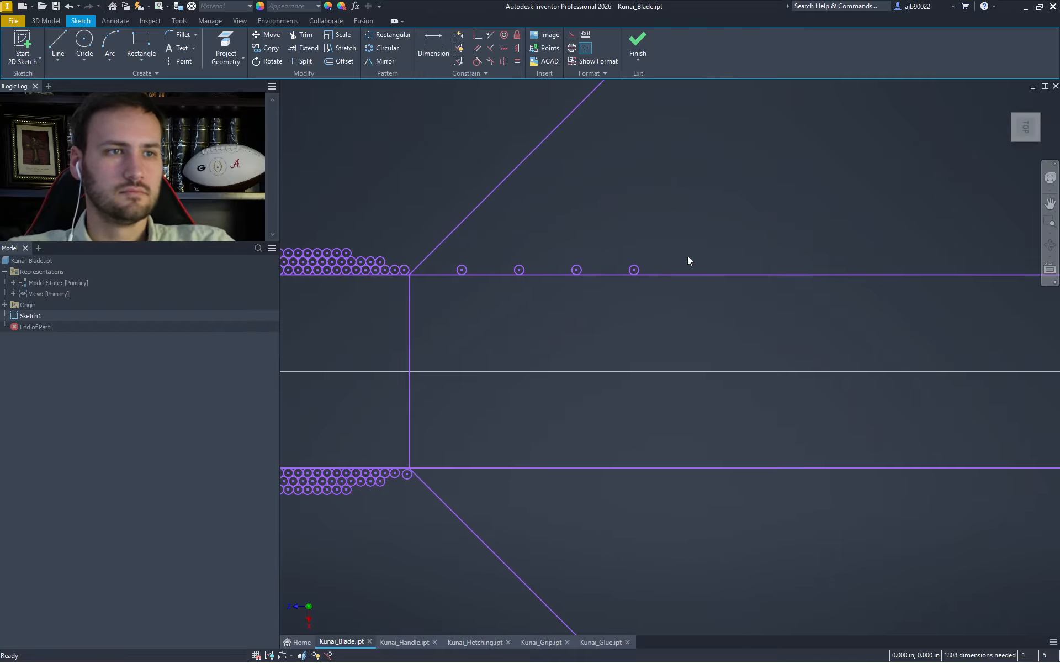
key("l")
left_click(634, 270)
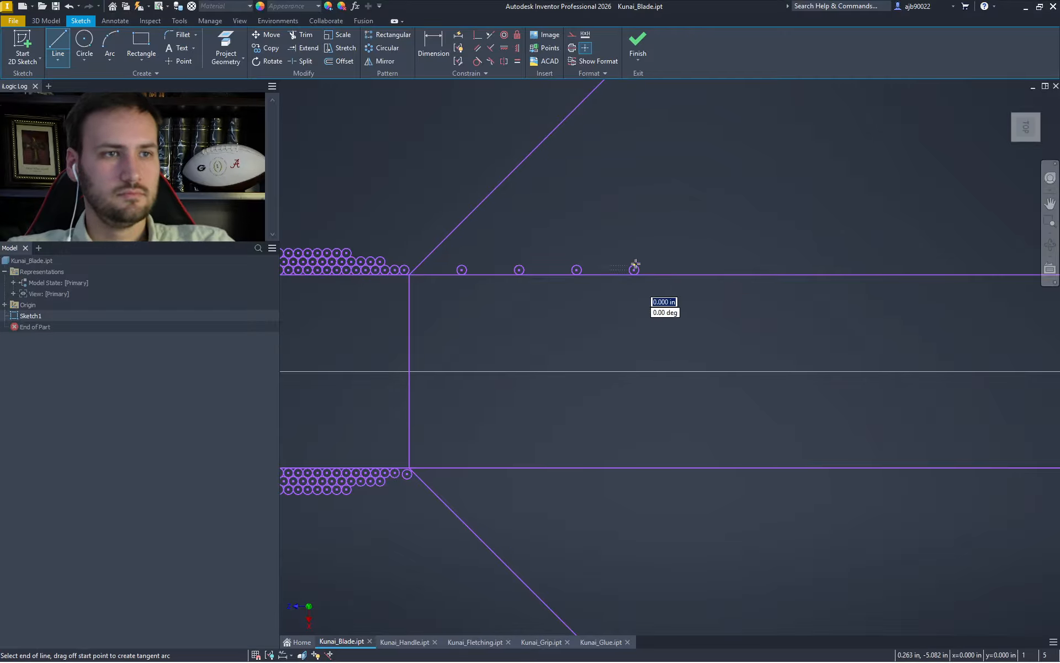
left_click(635, 242)
key("Escape")
Mirror the last stack circle and the three spaced circles across the short vertical line, and delete that mirror line
left_click_drag(608, 235, 442, 269)
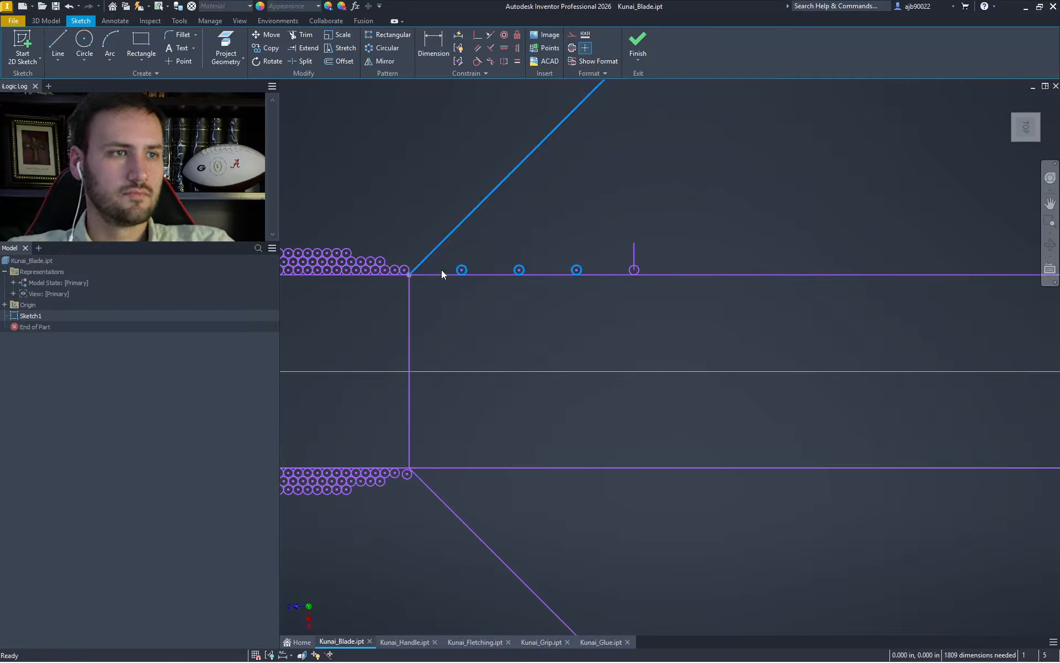
left_click(521, 246)
left_click_drag(592, 249, 457, 266)
left_click(377, 62)
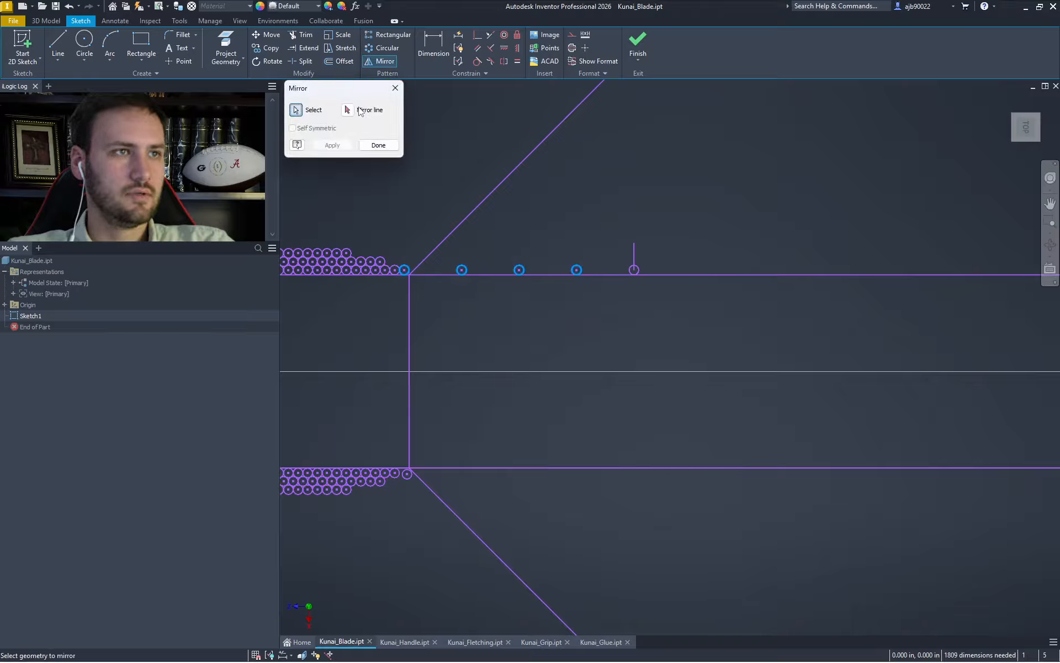
left_click(634, 251)
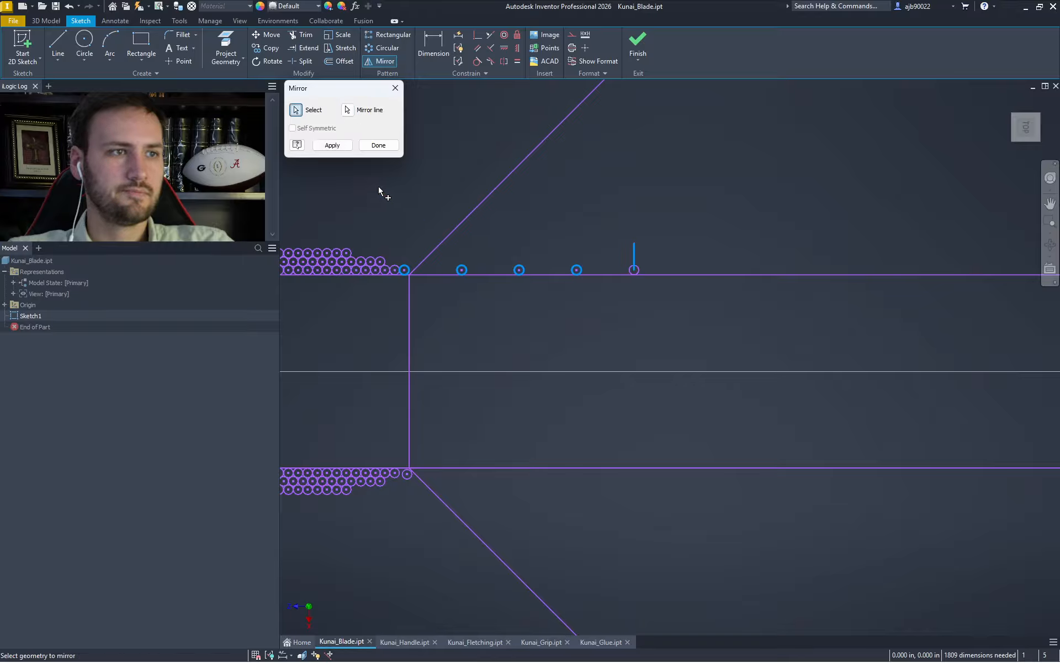
left_click(332, 145)
key("Escape")
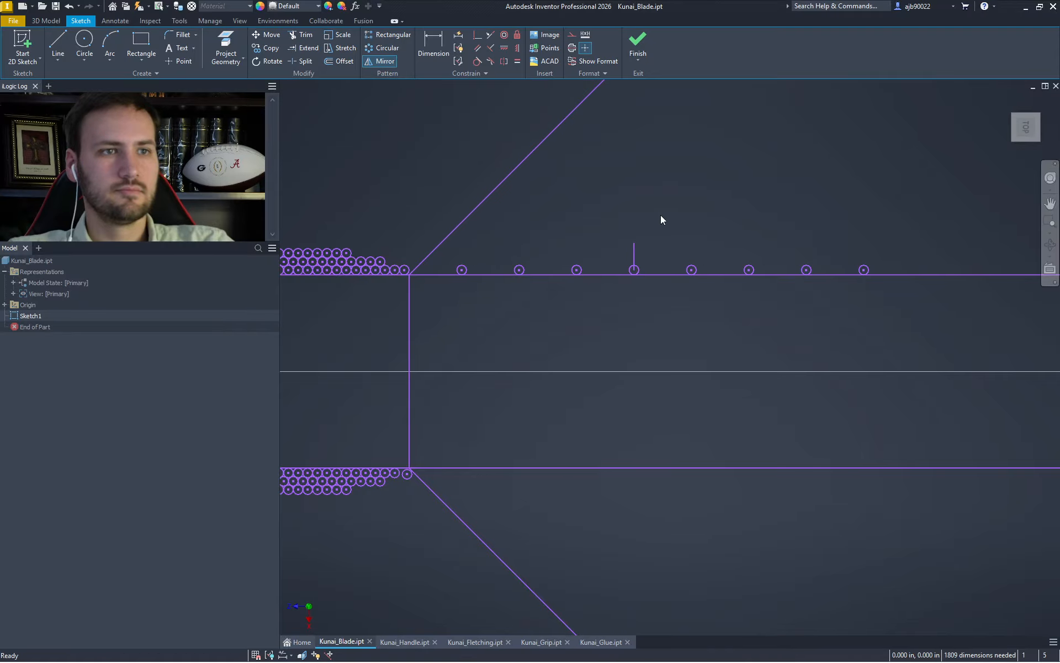
left_click_drag(654, 219, 612, 254)
key("Delete")
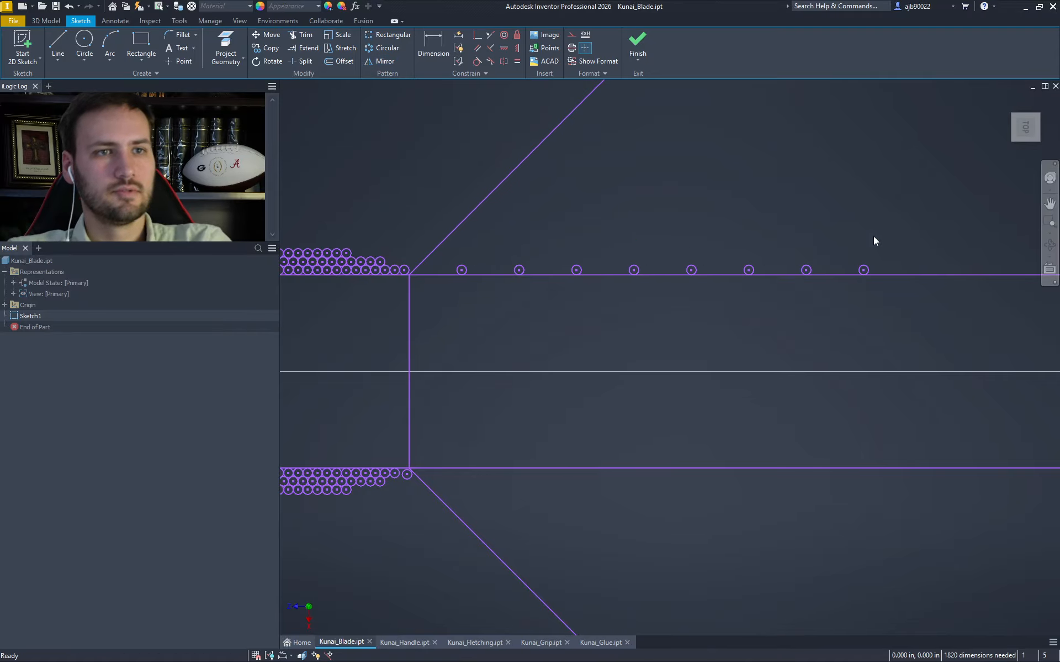
Draw a vertical line about 0.043 in long upward from the centre of the new row's farthest circle
key("l")
left_click(864, 270)
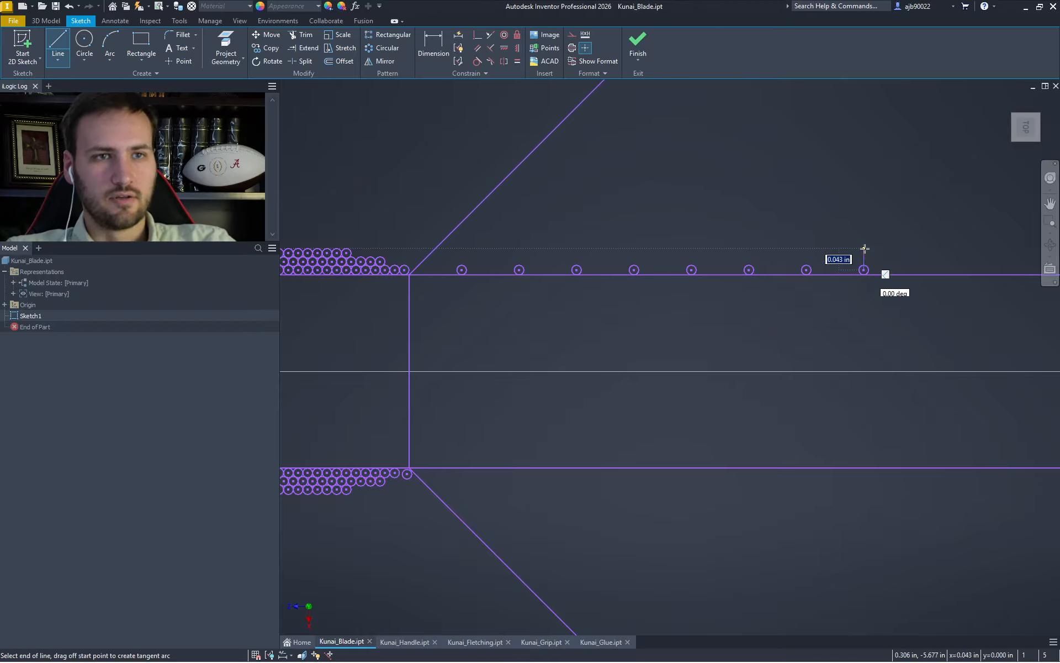
left_click(865, 248)
key("Escape")
Mirror the last stack circle and the seven spaced circles across the short vertical line, and delete that mirror line
left_click_drag(833, 236, 414, 270)
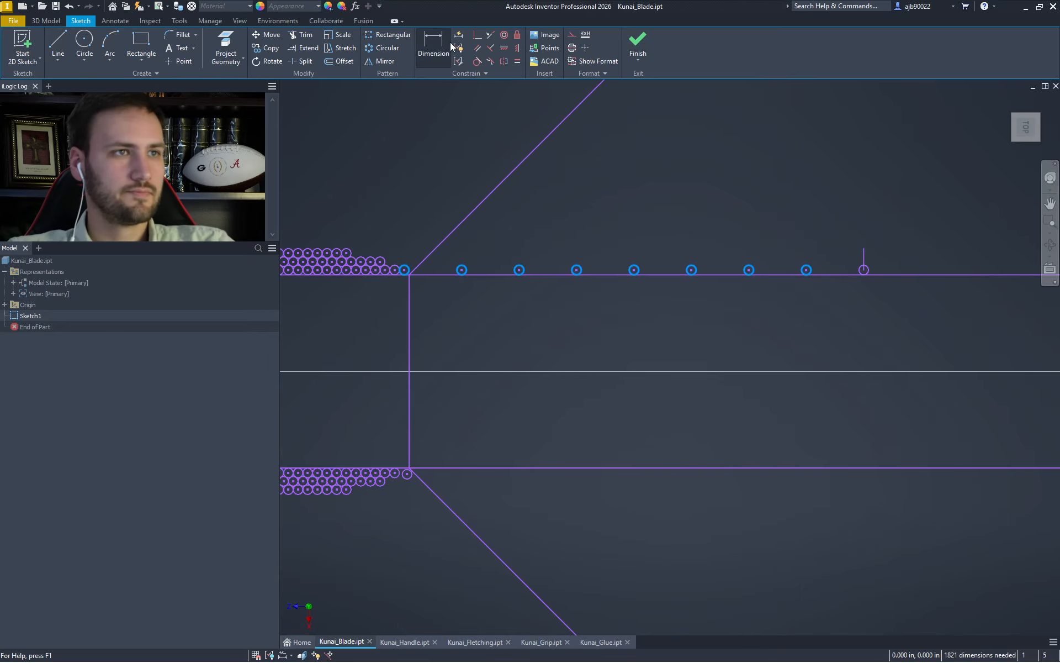
left_click(386, 62)
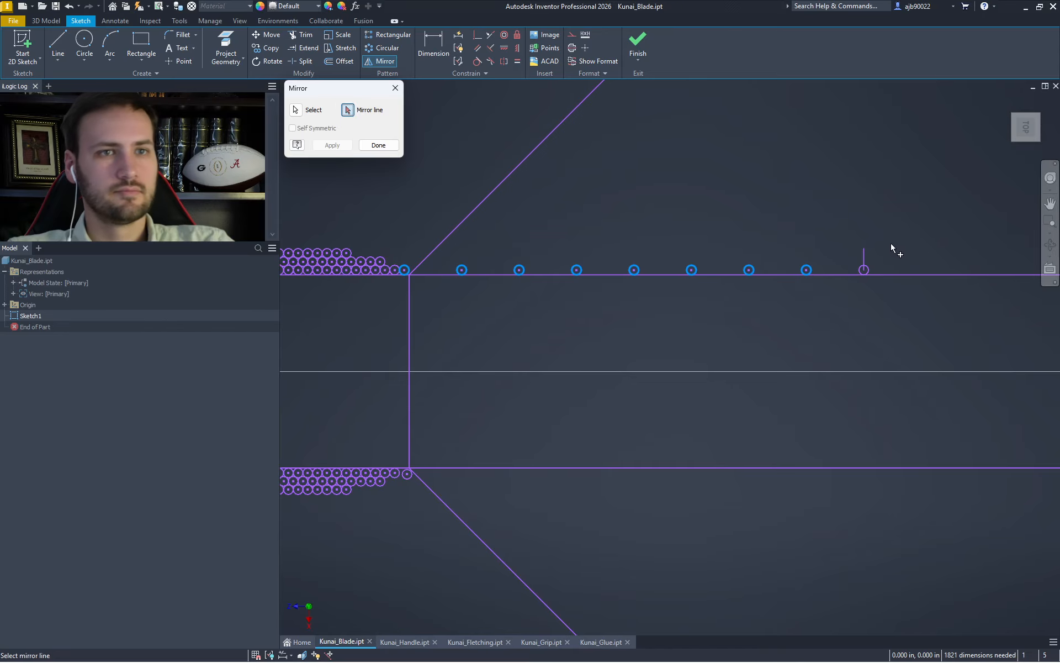
left_click(864, 257)
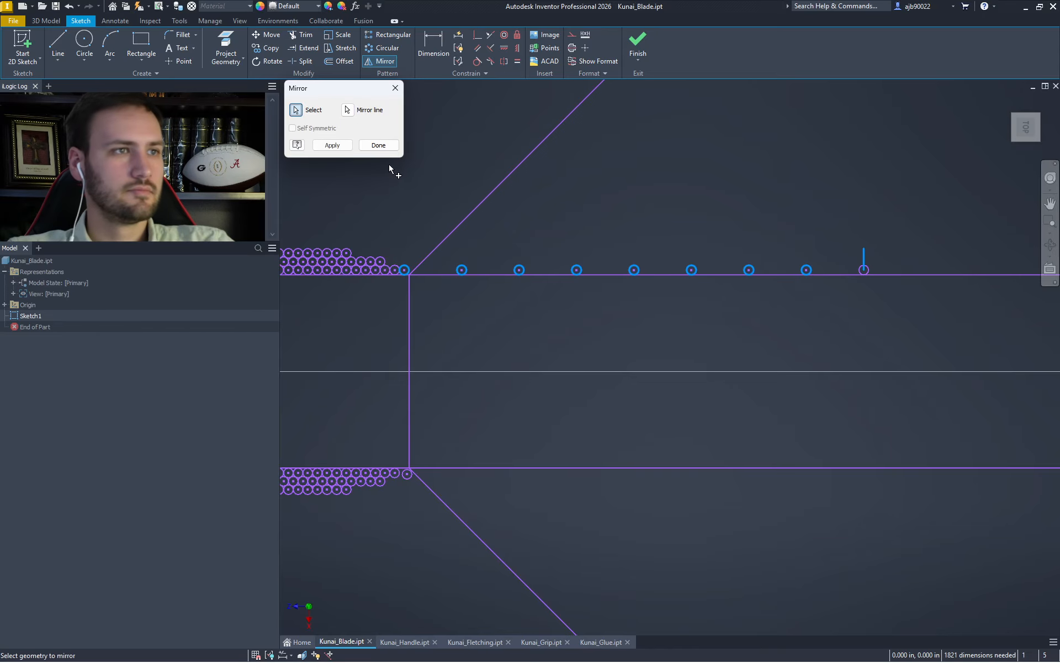
left_click(336, 147)
middle_click_drag(665, 227, 95, 238)
middle_click_drag(499, 229, 626, 223)
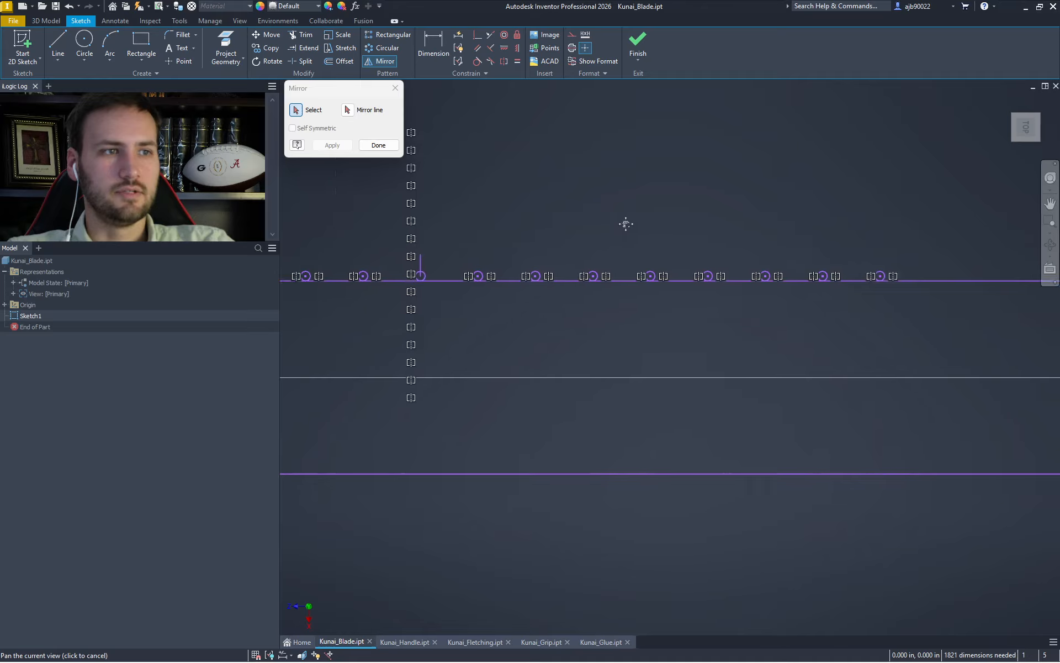
scroll(622, 223, "up", 5)
scroll(610, 222, "down", 8)
key("Escape")
left_click_drag(536, 211, 503, 242)
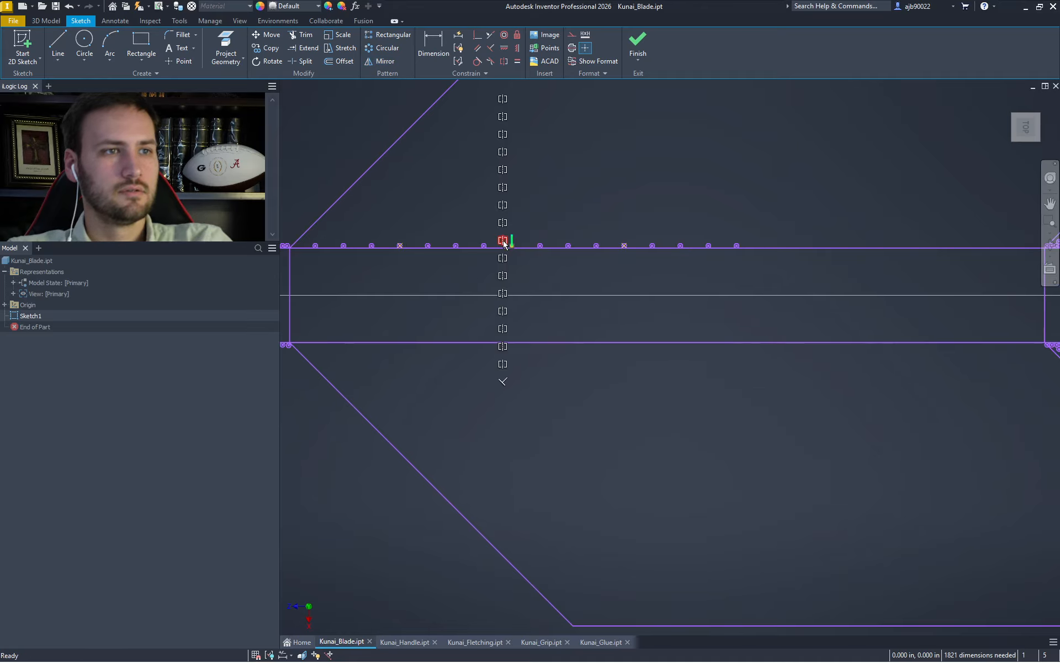
scroll(532, 215, "down", 6)
scroll(547, 213, "up", 5)
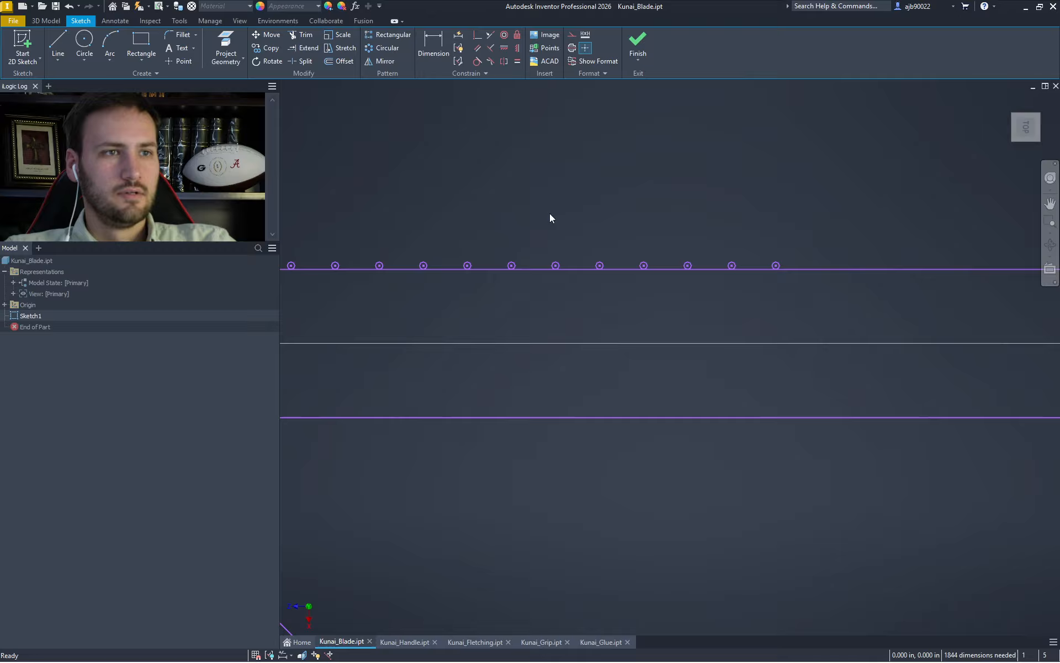
Draw a short vertical line upward from the centre of the extended row's farthest thread circle
key("l")
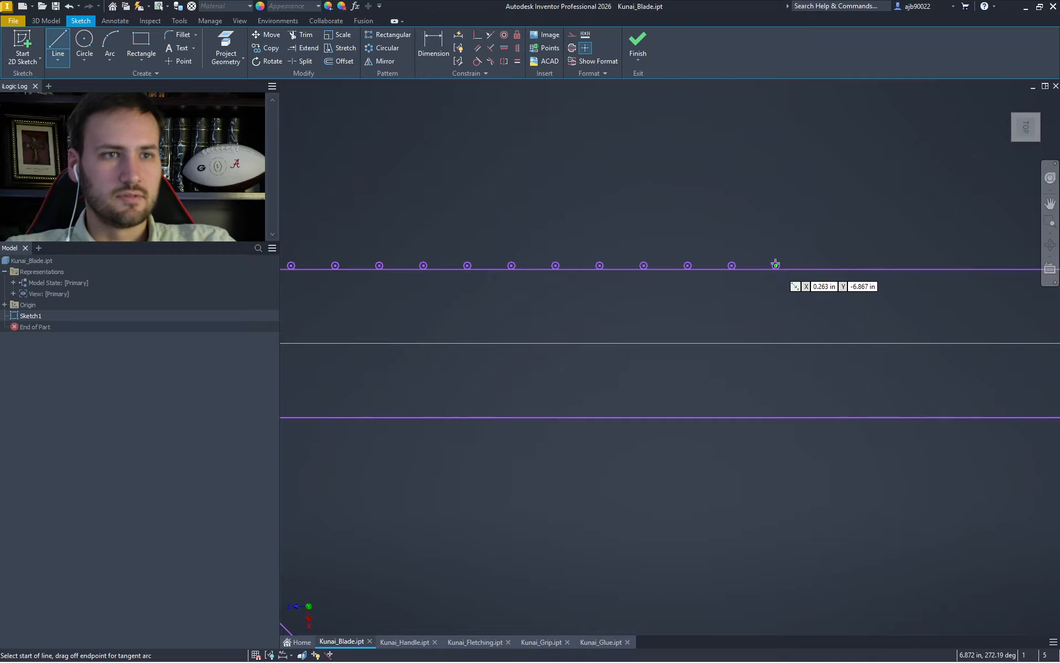
left_click(776, 268)
left_click(775, 247)
key("Escape")
scroll(773, 246, "down", 4)
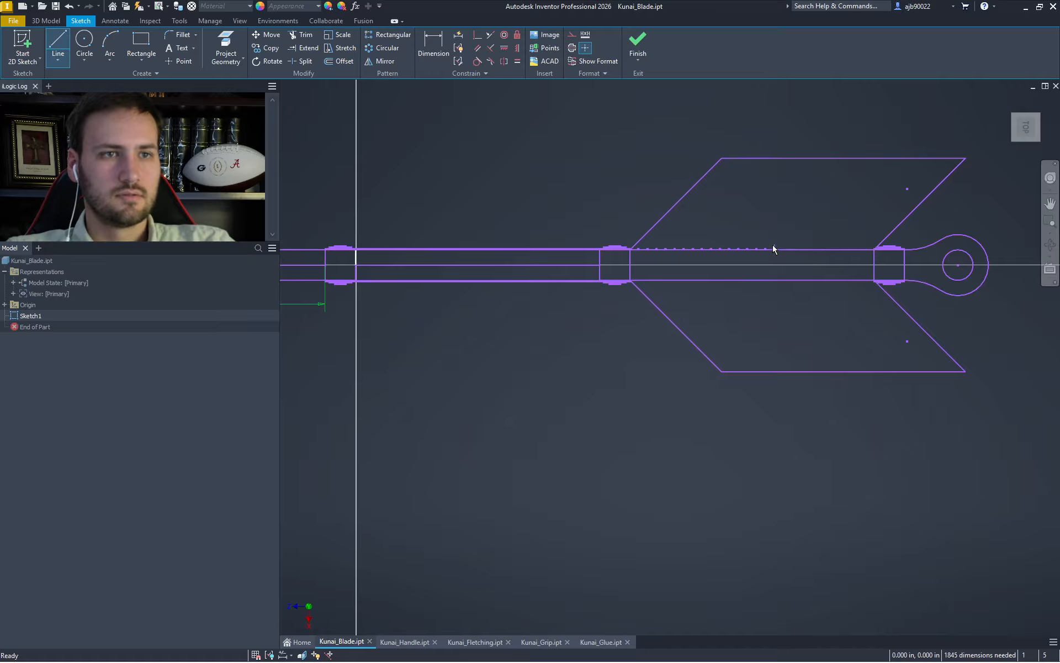
scroll(765, 240, "up", 4)
Mirror the twelve spaced thread circles nearest the short vertical line across it, toward the rear wrap stack
mouse_move(791, 241)
left_mouse_down()
mouse_move(711, 279)
mouse_move(414, 288)
left_mouse_up()
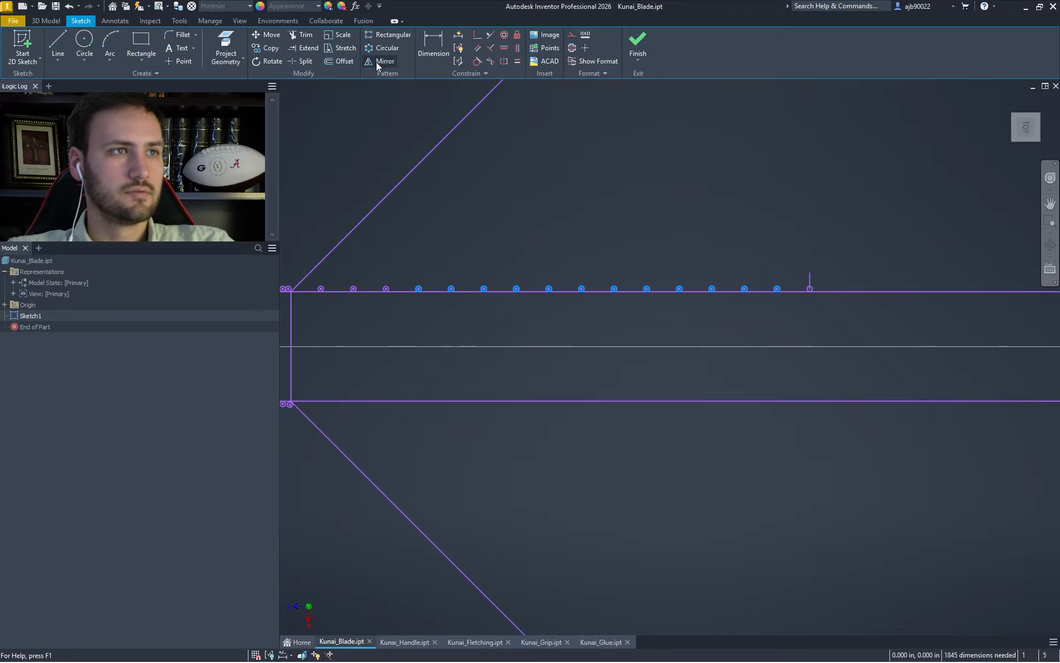
left_click(377, 64)
left_click(811, 283)
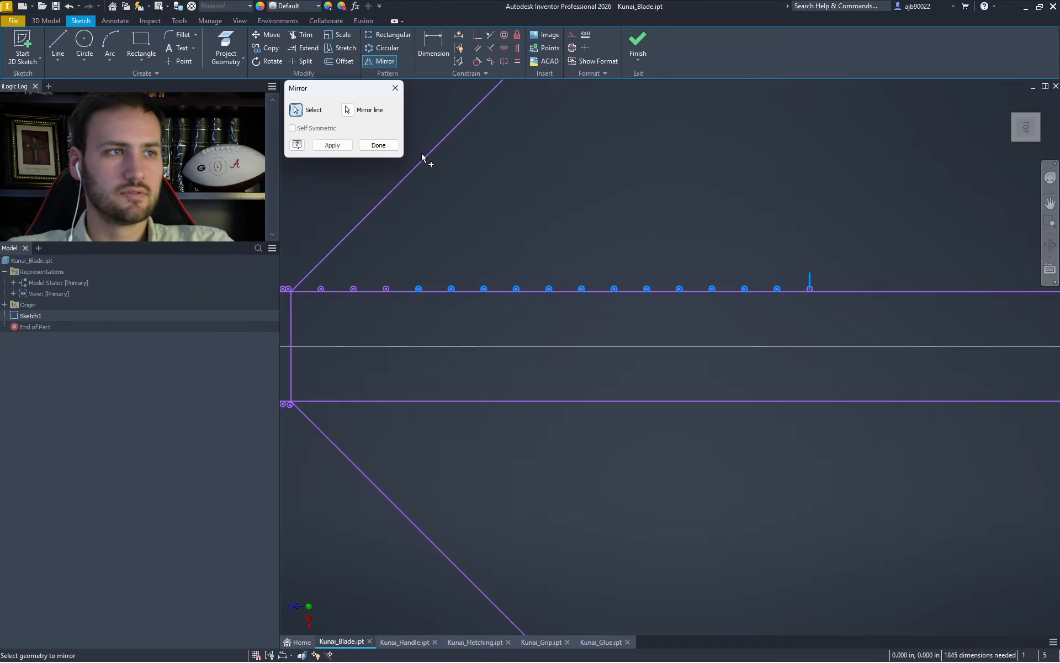
left_click(333, 145)
middle_click_drag(821, 196, 383, 202)
scroll(765, 303, "up", 3)
scroll(778, 323, "down", 8)
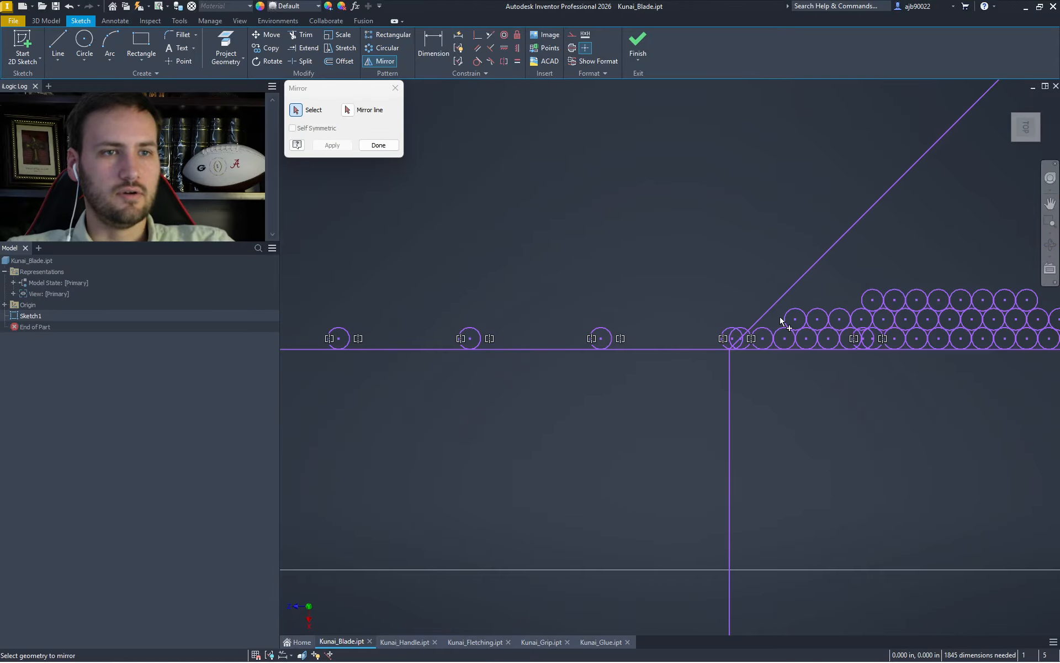
key("Escape")
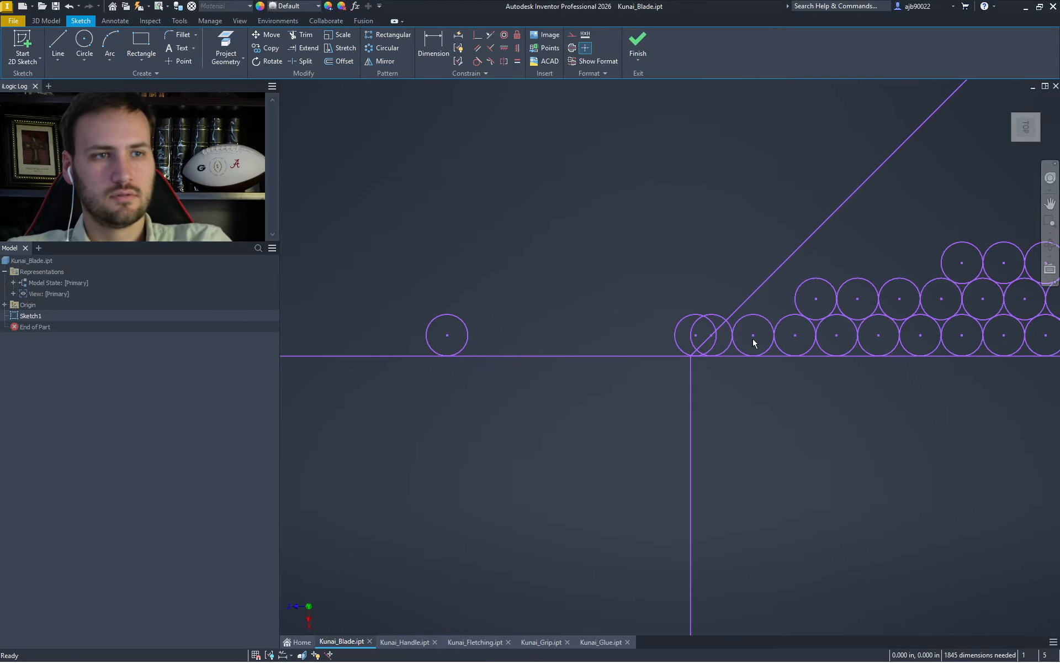
Delete the surplus circles at the start of the rear upper wrap stack and the short vertical mirror line
scroll(605, 314, "up", 4)
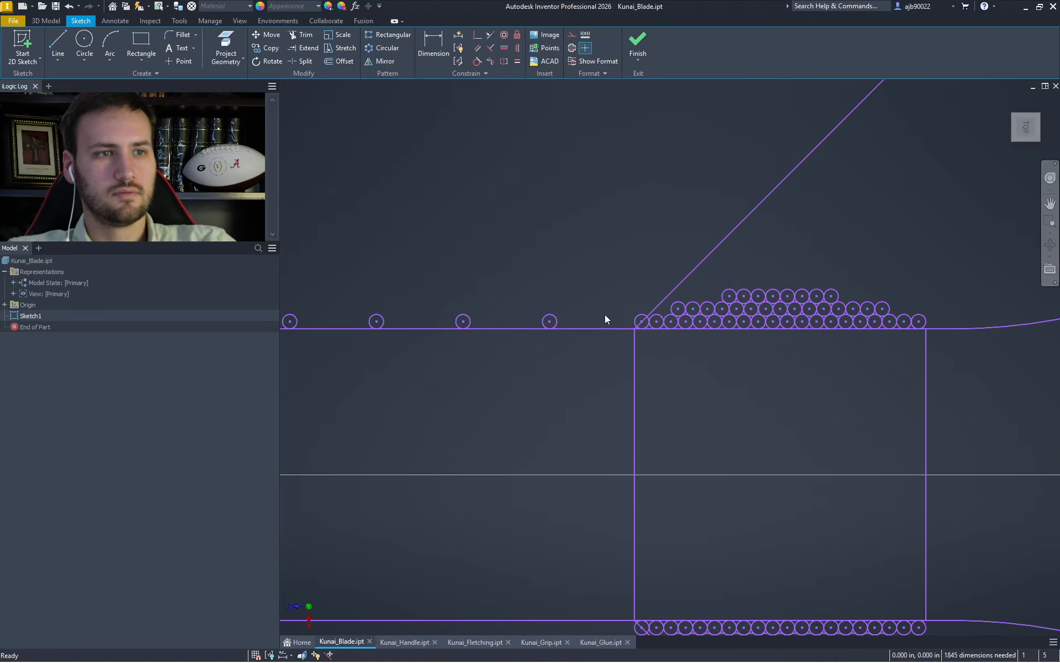
scroll(605, 314, "down", 6)
left_click(727, 331)
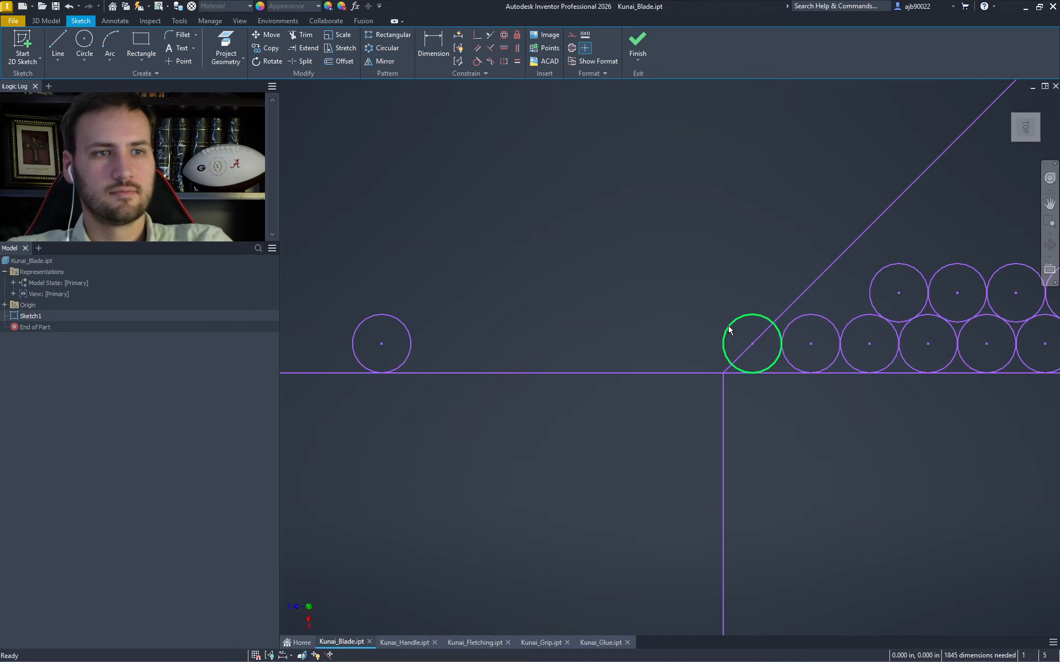
key("Delete")
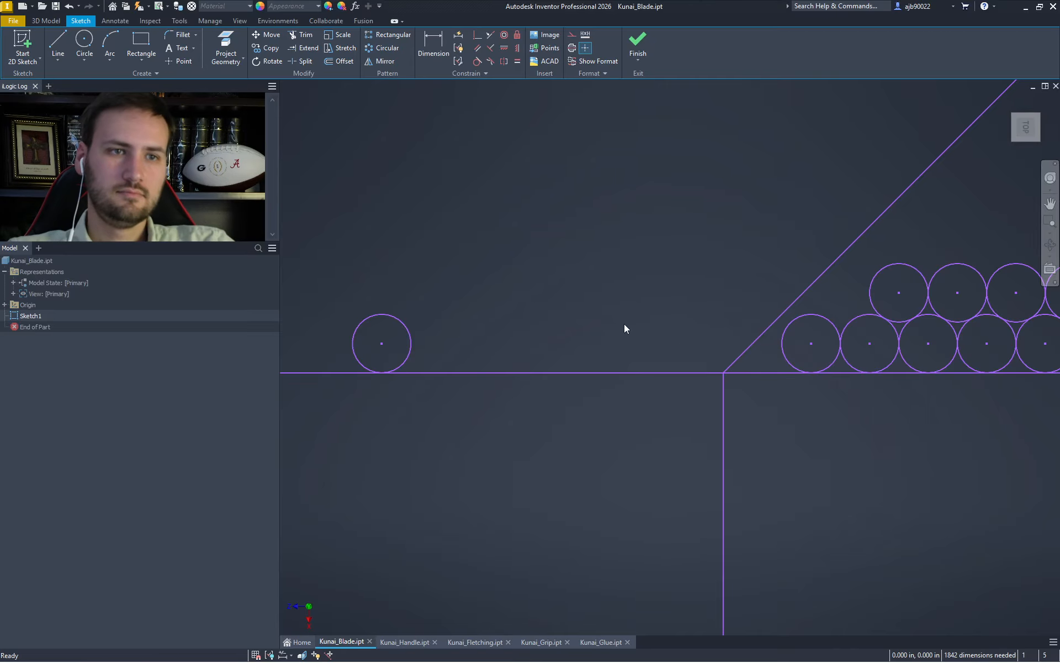
scroll(627, 325, "up", 5)
middle_click_drag(572, 376, 794, 367)
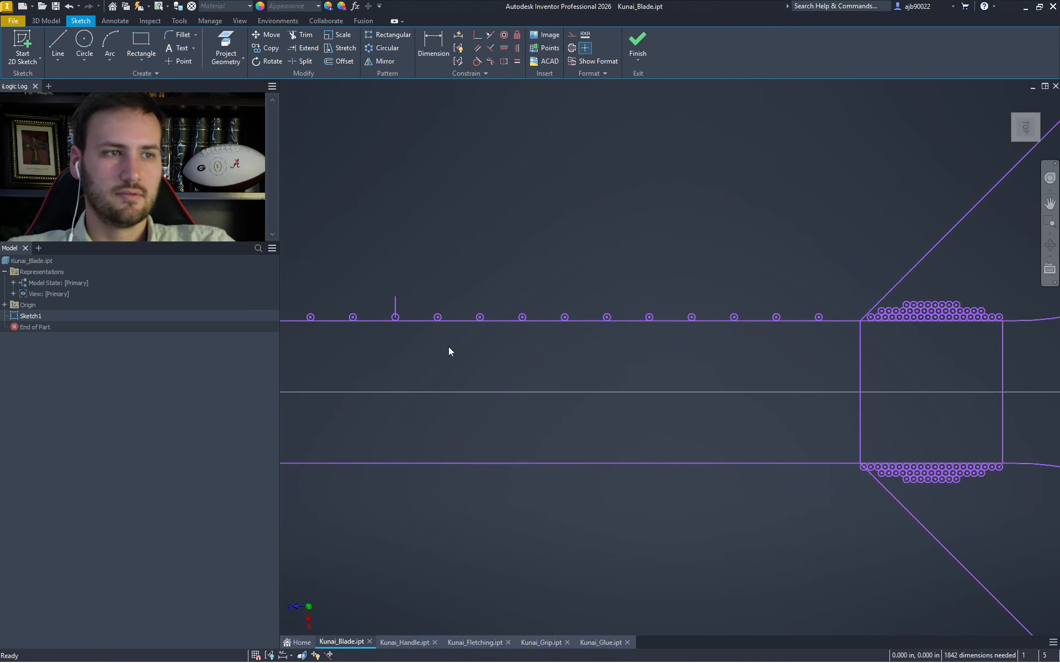
left_click_drag(412, 282, 359, 304)
key("Delete")
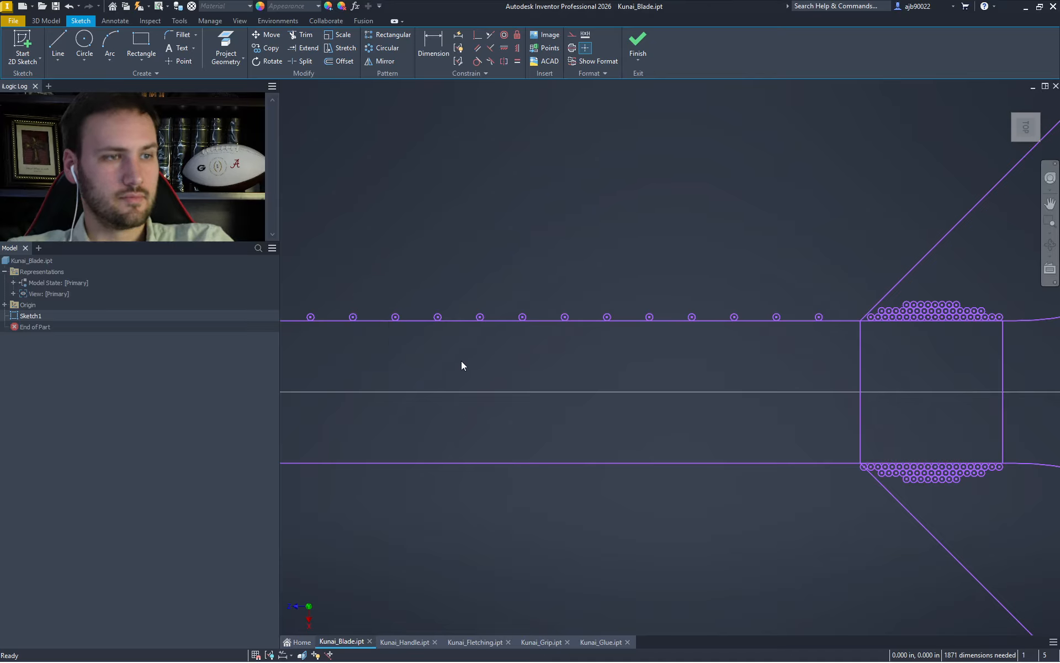
Draw a short horizontal line above the shaft's upper edge, crossing the fin's front slanted edge
middle_click_drag(480, 357, 677, 337)
scroll(678, 327, "down", 2)
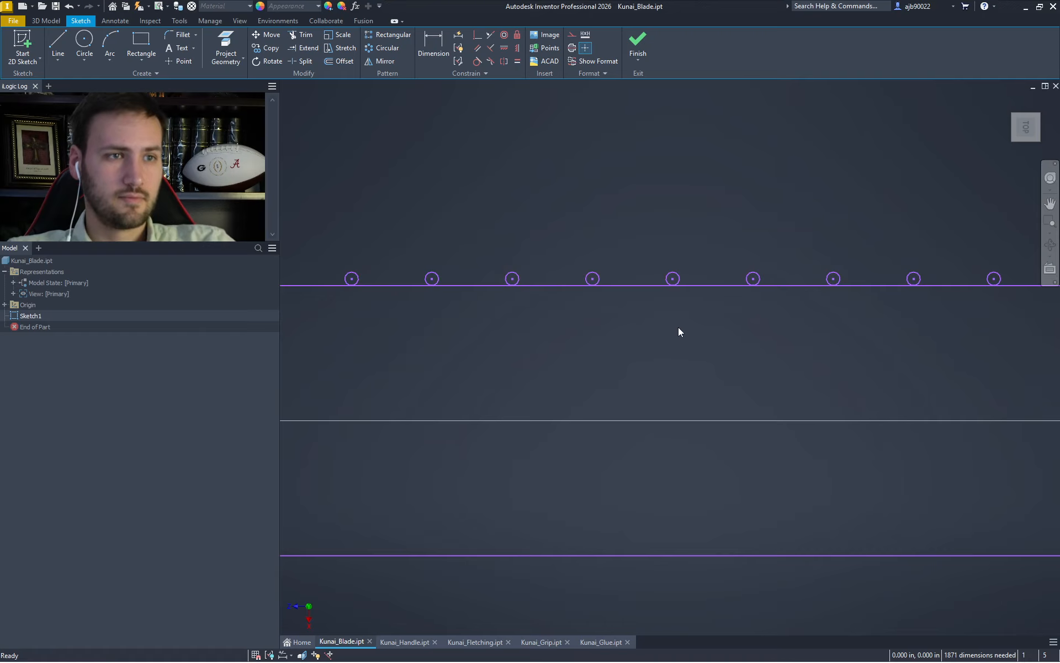
scroll(679, 327, "up", 6)
middle_click_drag(425, 385, 599, 354)
scroll(583, 285, "down", 7)
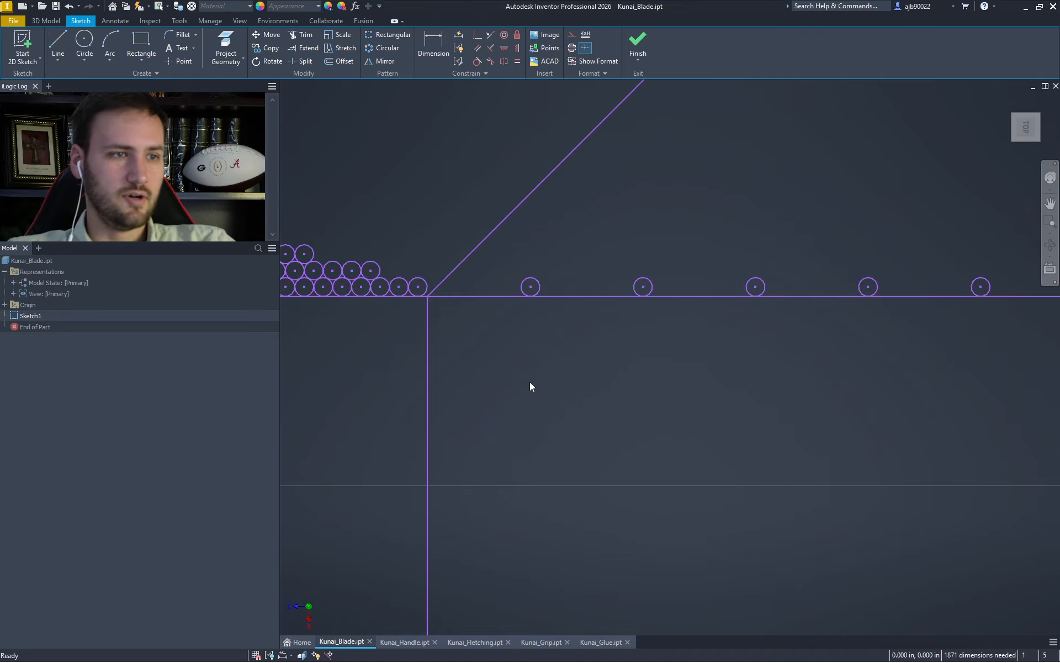
scroll(529, 382, "up", 2)
middle_click_drag(529, 375, 508, 348)
scroll(430, 340, "up", 4)
key("l")
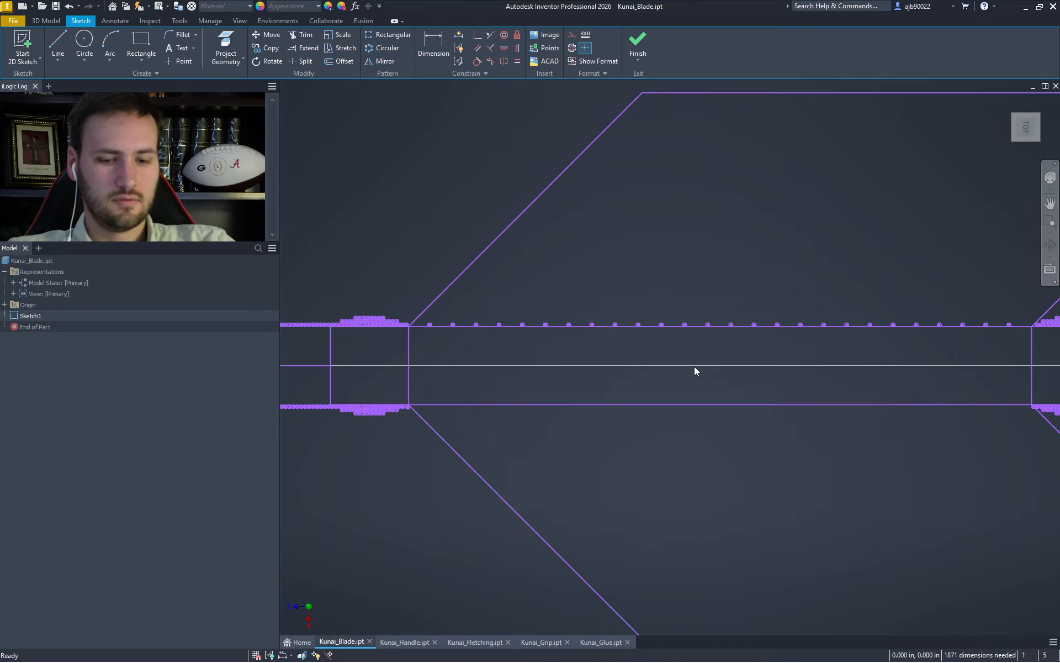
left_click(408, 289)
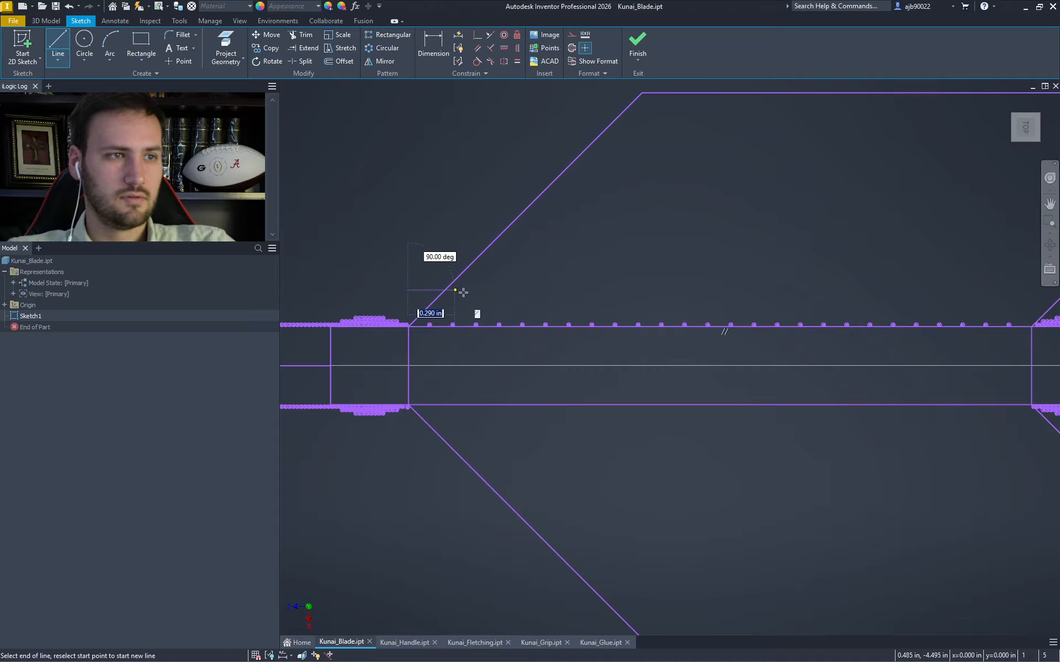
left_click(469, 290)
key("Escape")
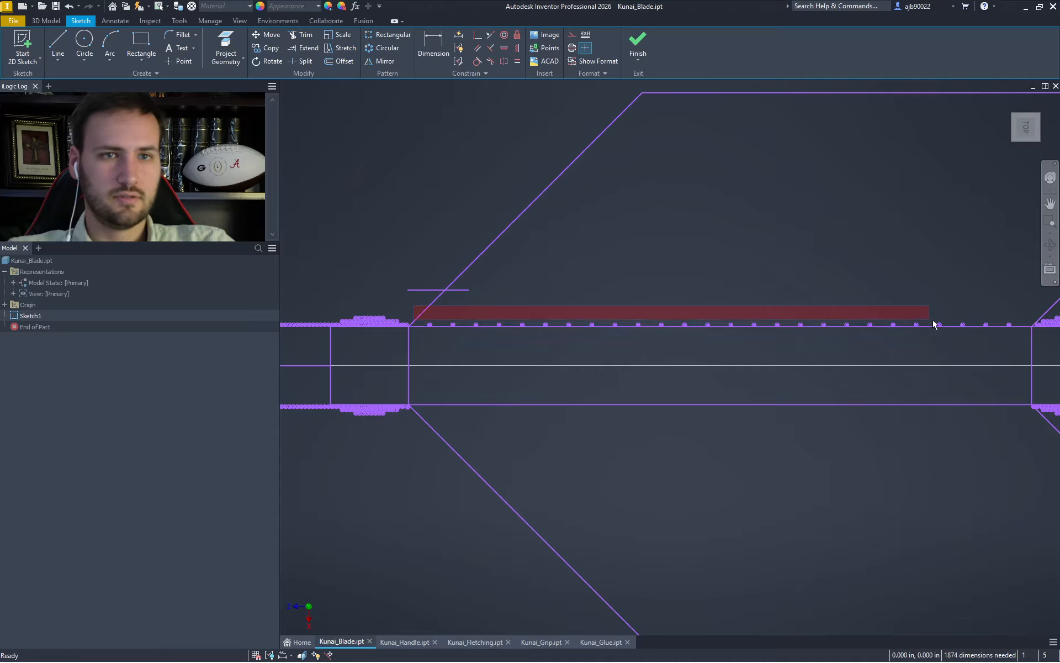
Mirror the whole row of spaced thread circles across the short horizontal line, delete that line, and dismiss the timer notification
left_click_drag(933, 325, 1022, 332)
left_click(382, 62)
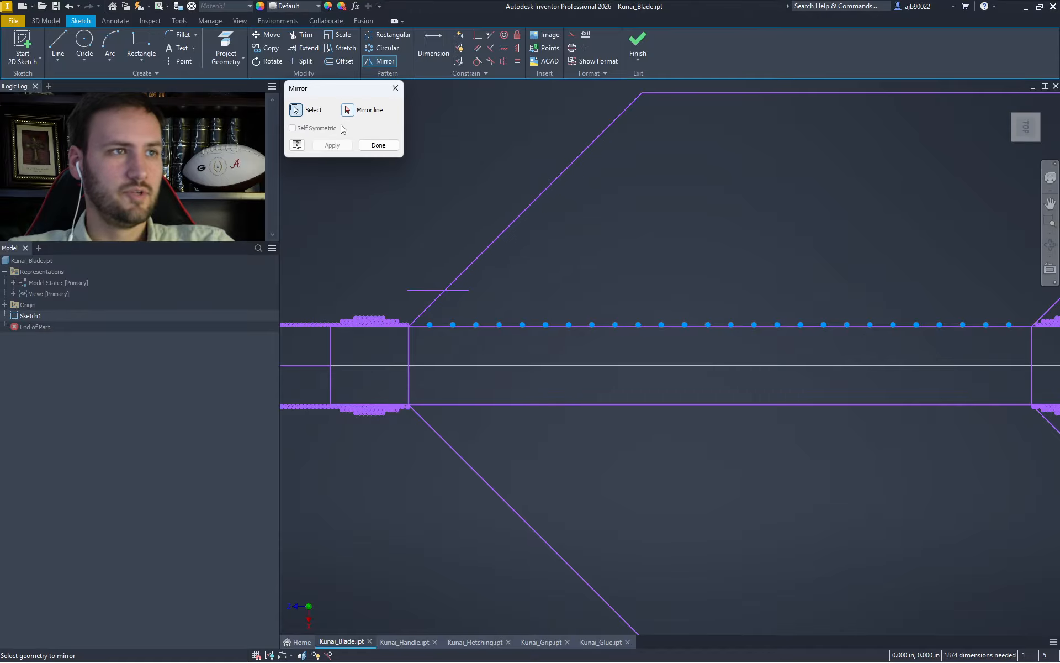
left_click(445, 291)
key("Return")
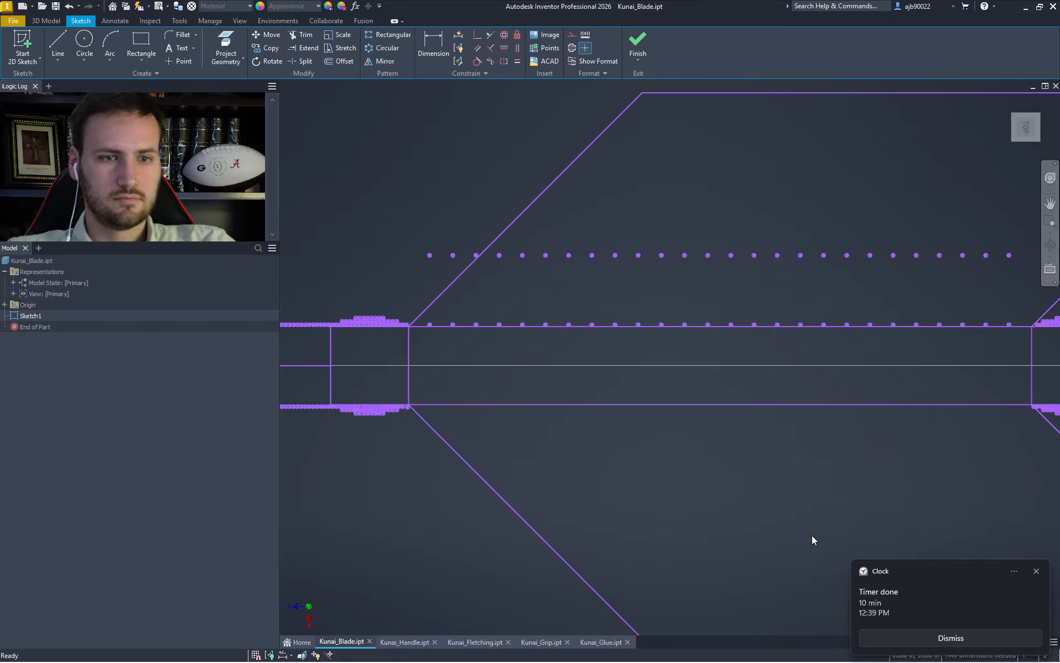
left_click(903, 631)
scroll(398, 415, "down", 2)
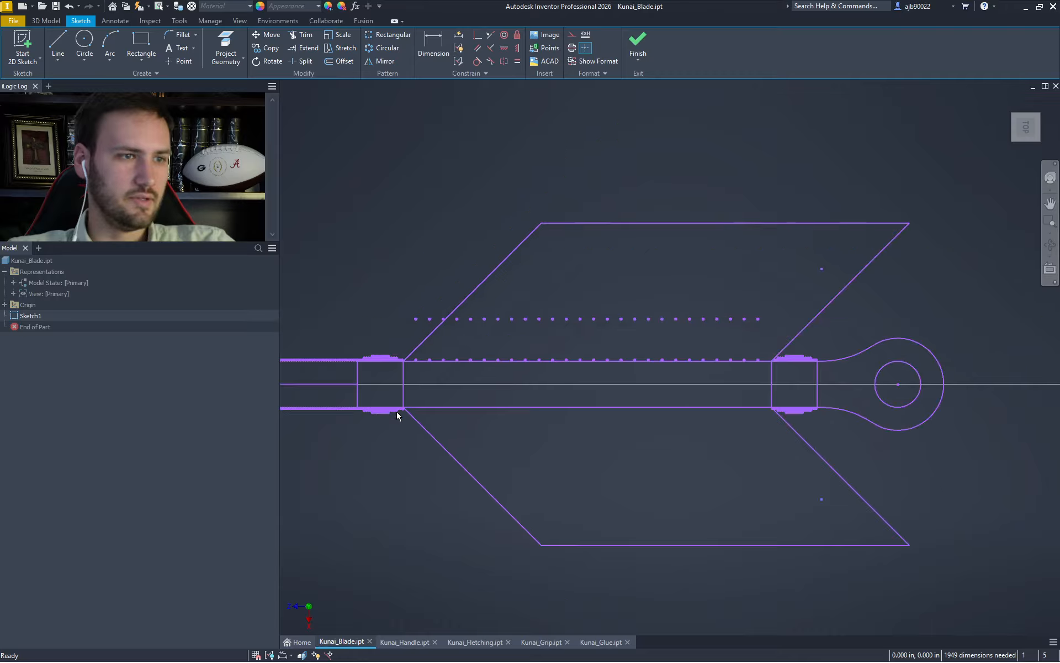
scroll(397, 416, "up", 3)
scroll(406, 366, "down", 1)
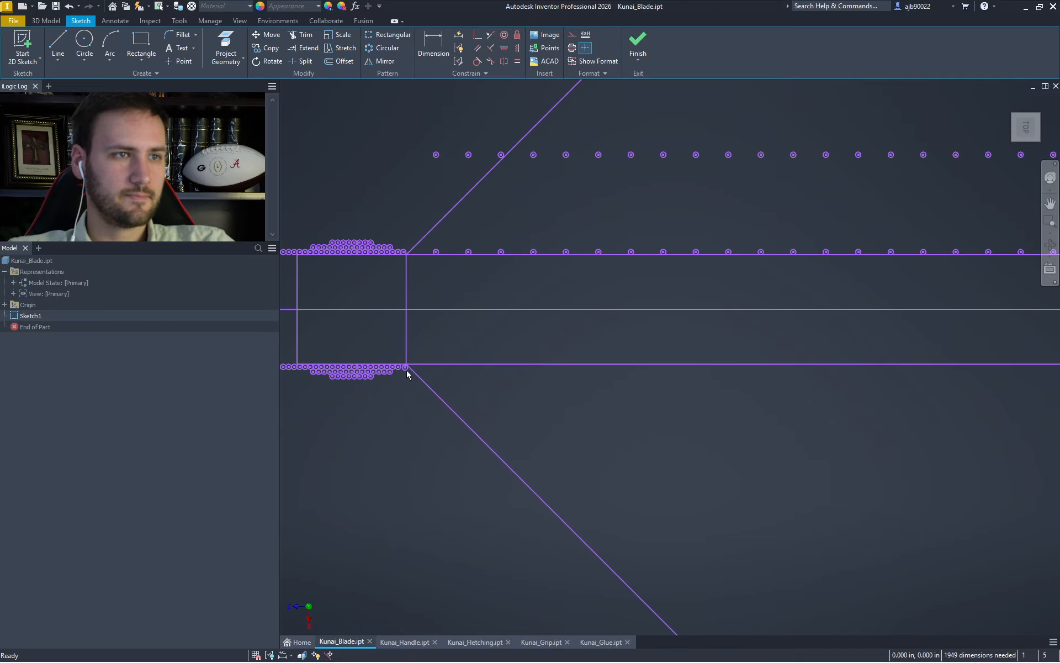
key("l")
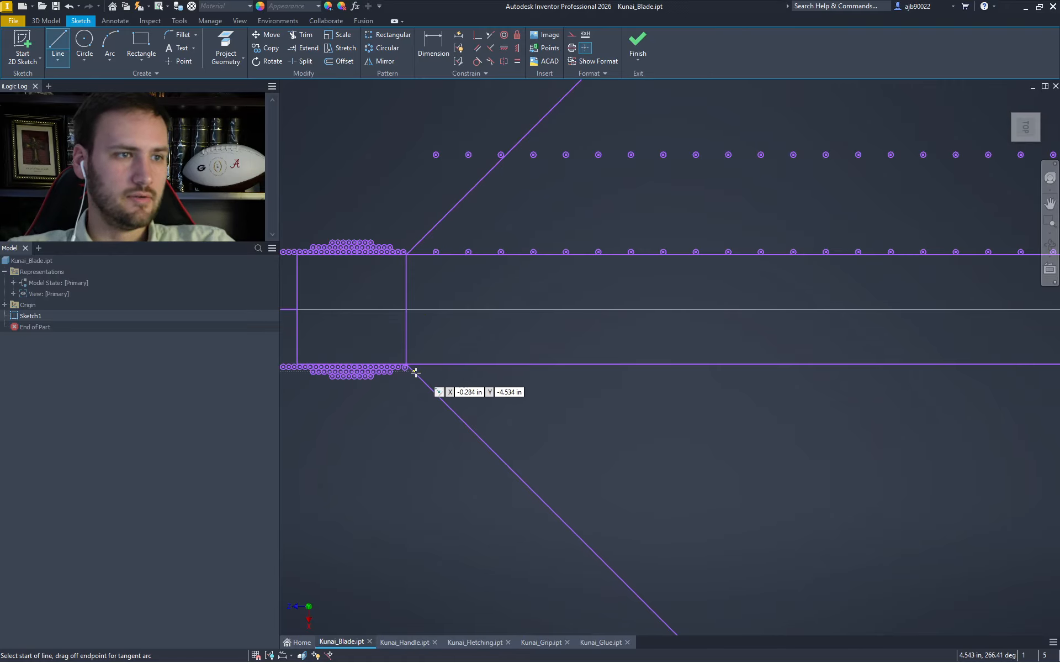
key("Escape")
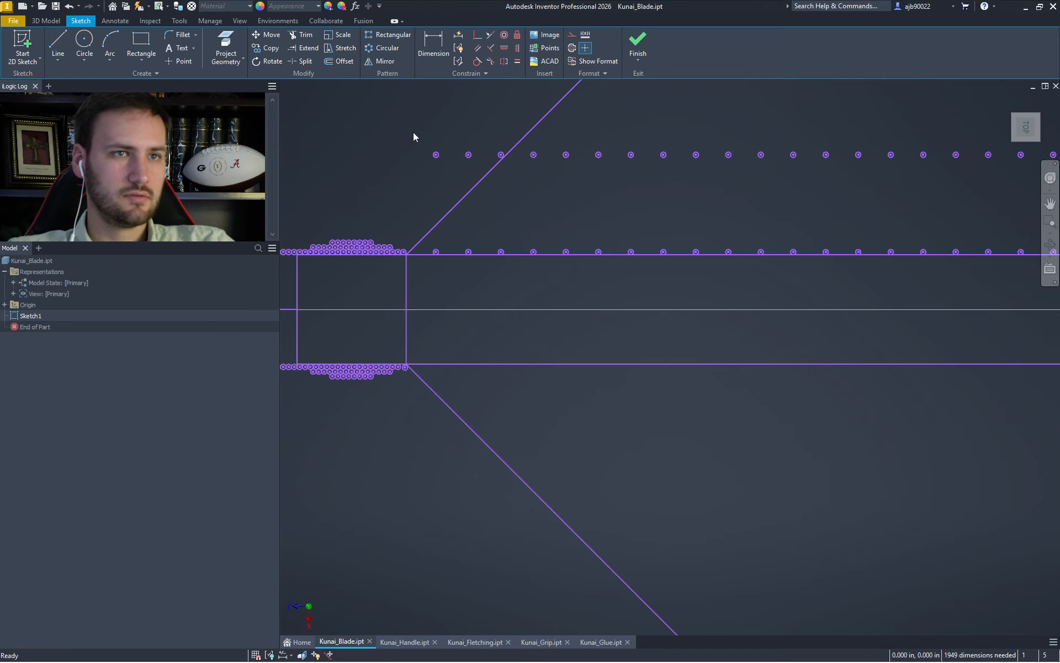
mouse_move(413, 132)
left_mouse_down()
mouse_move(906, 196)
mouse_move(896, 205)
left_mouse_up()
key("Escape")
scroll(894, 206, "down", 3)
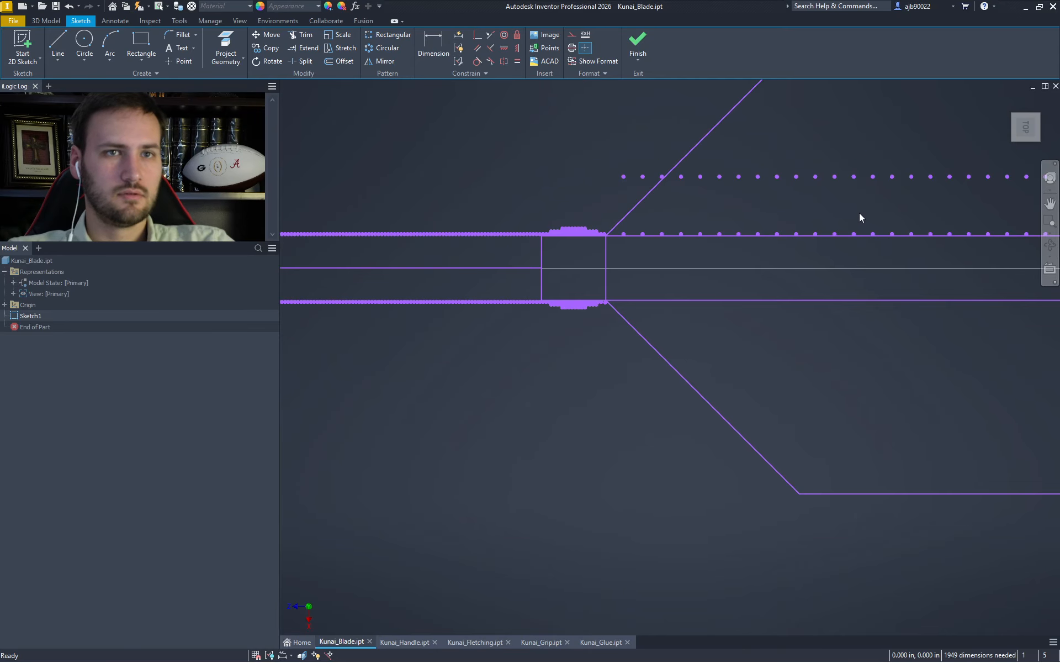
Try to move the mirrored circle row from its first circle's centre to below the shaft's lower edge, near the lower fin corner
middle_click_drag(848, 214, 698, 239)
left_click_drag(932, 219, 976, 211)
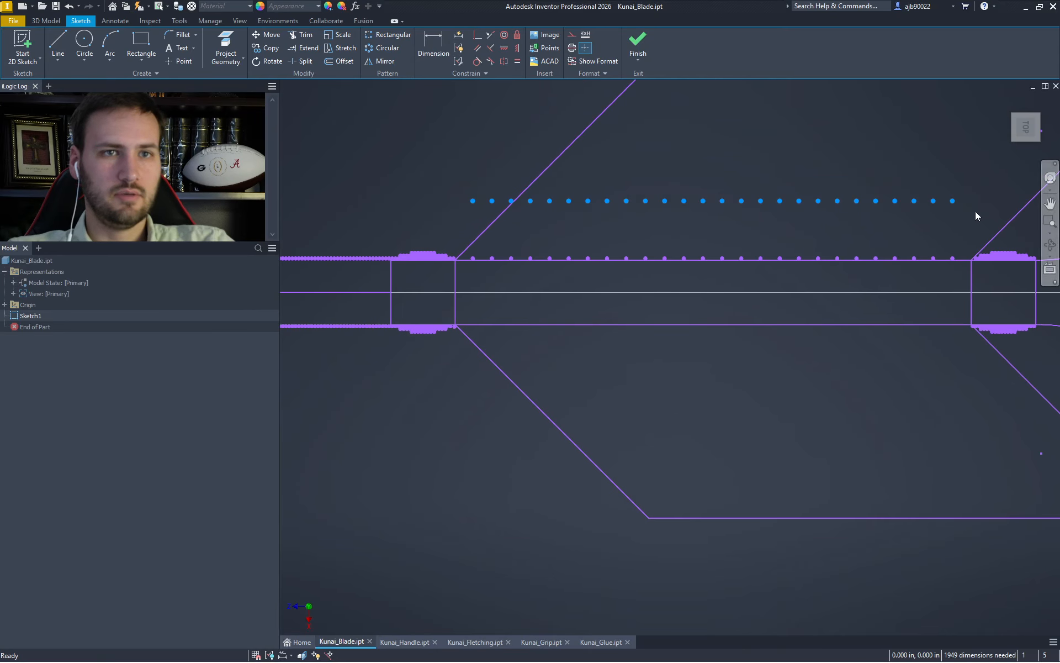
left_click(272, 35)
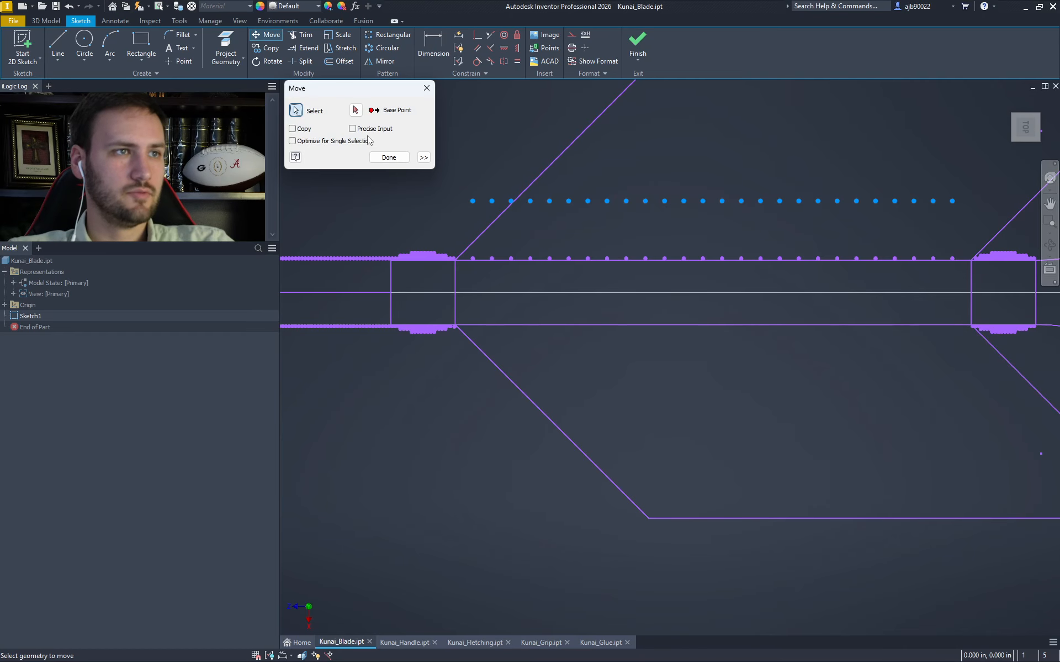
scroll(468, 213, "down", 3)
scroll(481, 185, "up", 8)
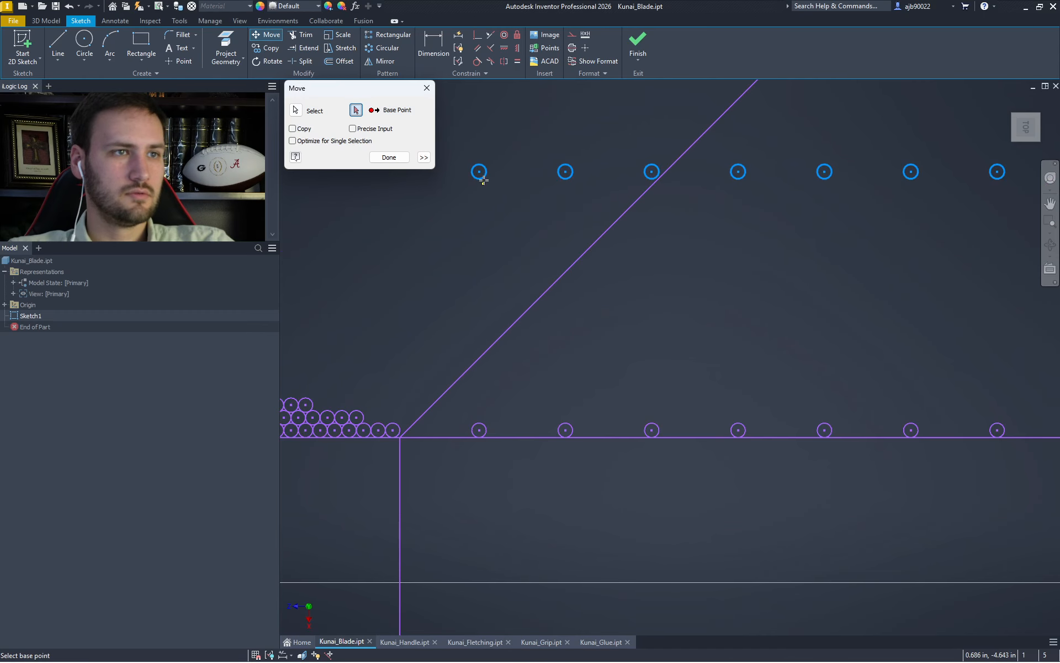
left_click(478, 172)
scroll(487, 201, "down", 3)
scroll(448, 408, "up", 8)
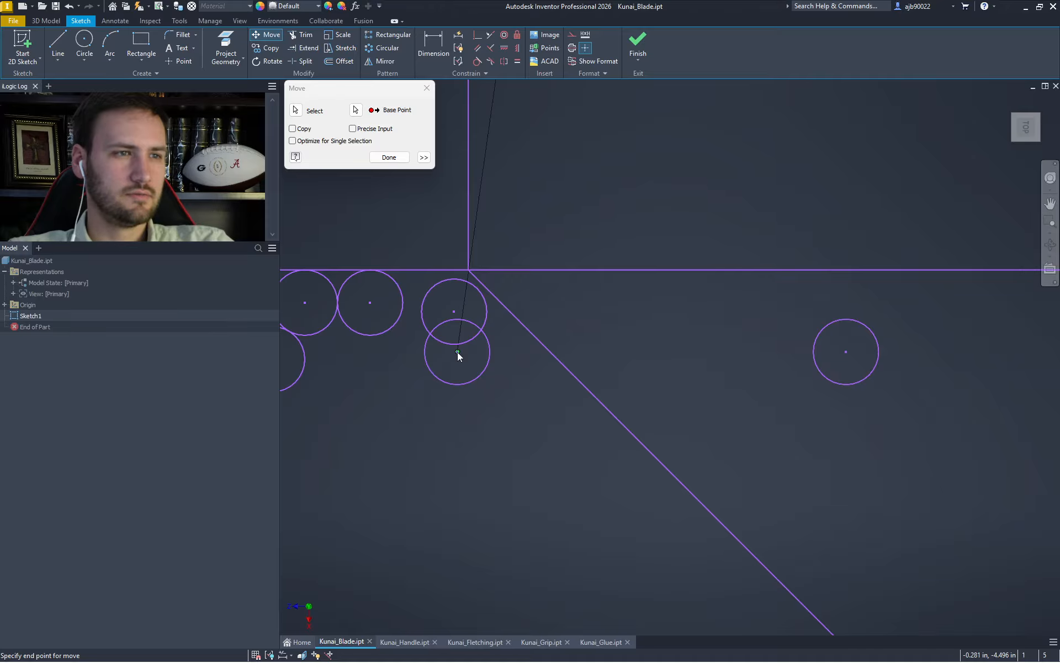
left_click(456, 352)
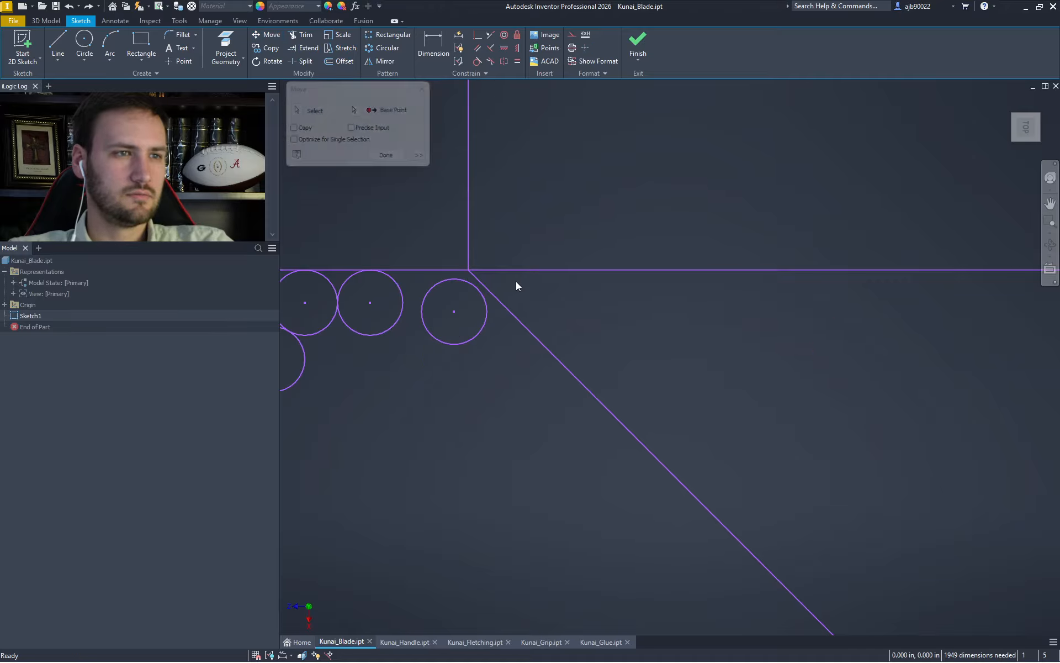
Shift the loose circle away from the lower fin corner and draw a 0.025 in horizontal line from the lower stack's last circle centre
left_click_drag(454, 311, 461, 374)
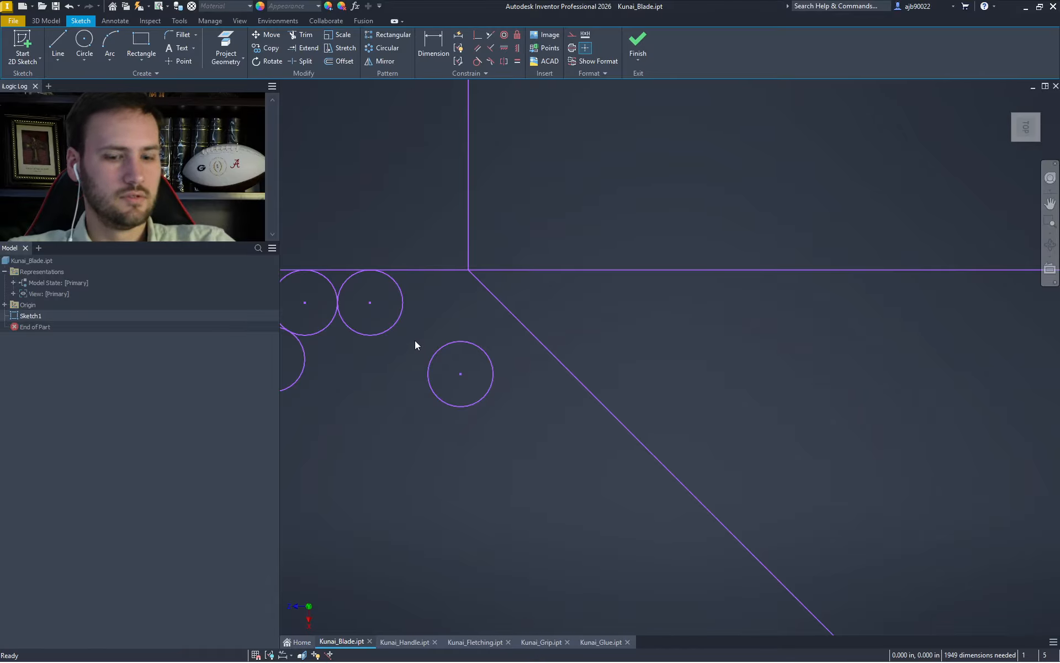
key("l")
left_click(369, 303)
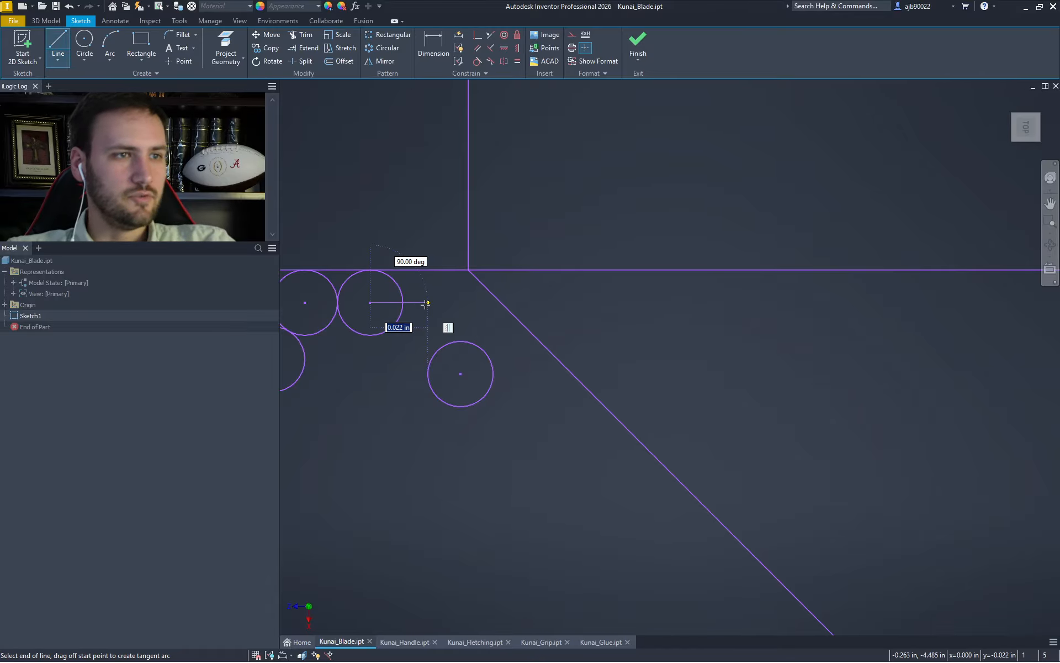
type(".025")
key("Return")
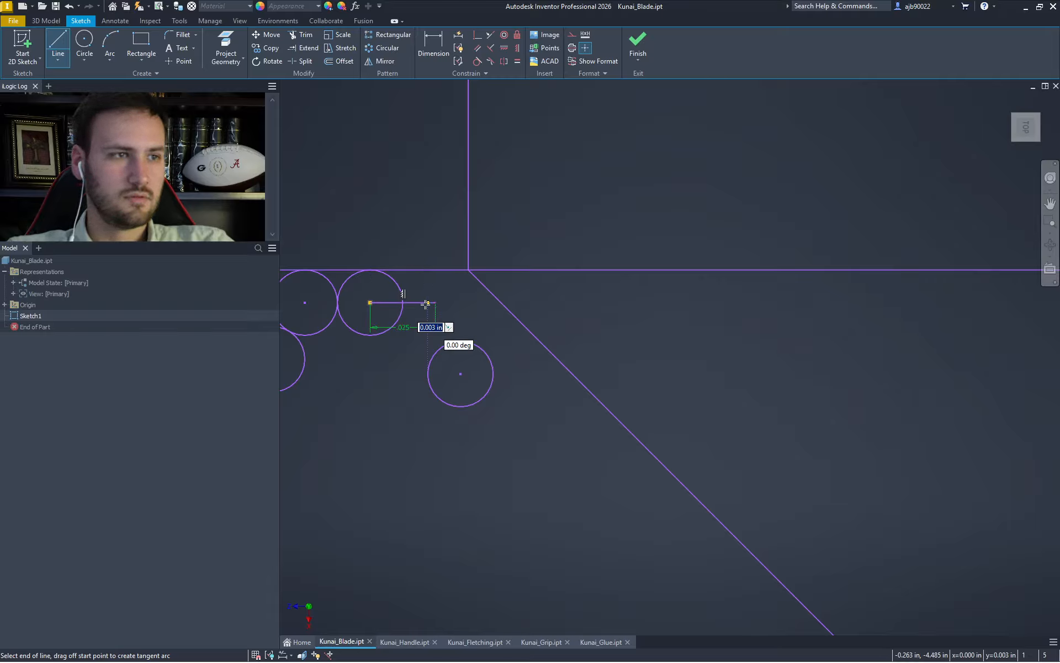
key("Escape")
Draw a thread circle centred on the free end of the 0.025 in line, touching the stack's last circle
key("c")
left_click(434, 303)
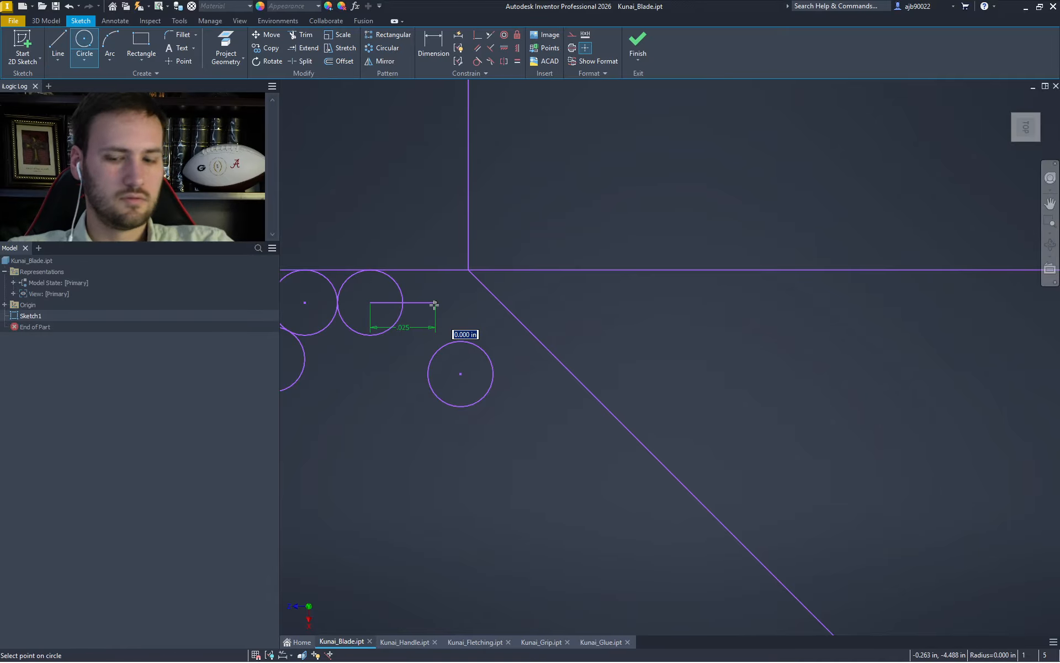
key("Return")
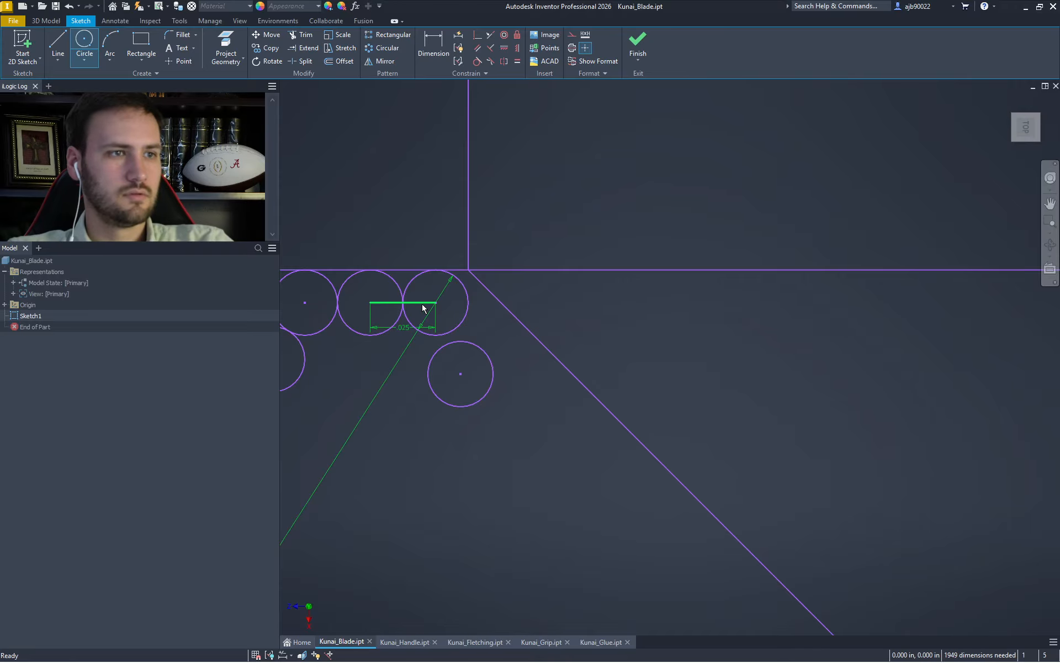
key("Escape")
Delete the short horizontal helper line and the loose circle below the lower wrap stack
left_click(423, 304)
key("Delete")
left_click_drag(503, 411, 413, 369)
key("Delete")
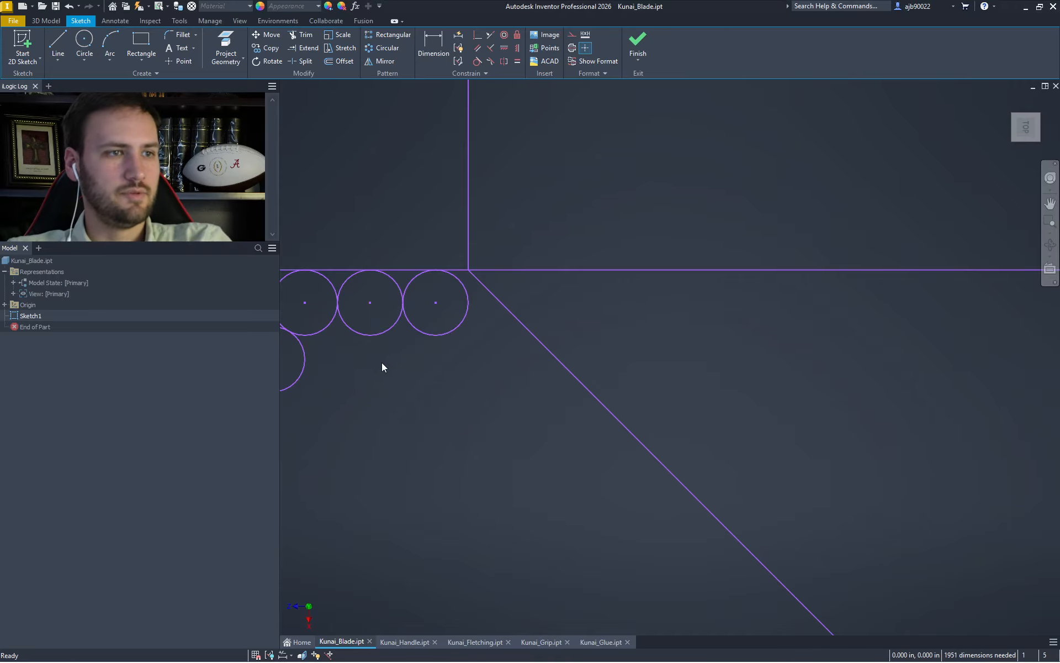
Move the mirrored circle row from its first circle's centre onto the centre of the last circle at the lower fin corner
scroll(432, 403, "down", 6)
scroll(561, 214, "up", 7)
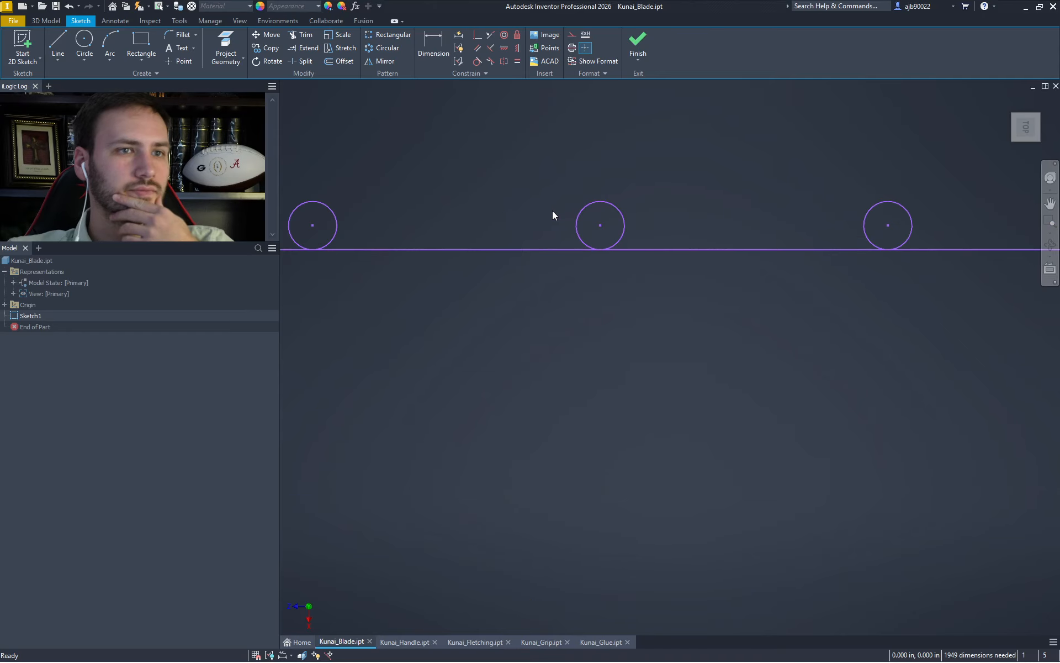
scroll(540, 214, "down", 8)
middle_click_drag(529, 297, 549, 299)
scroll(476, 313, "up", 3)
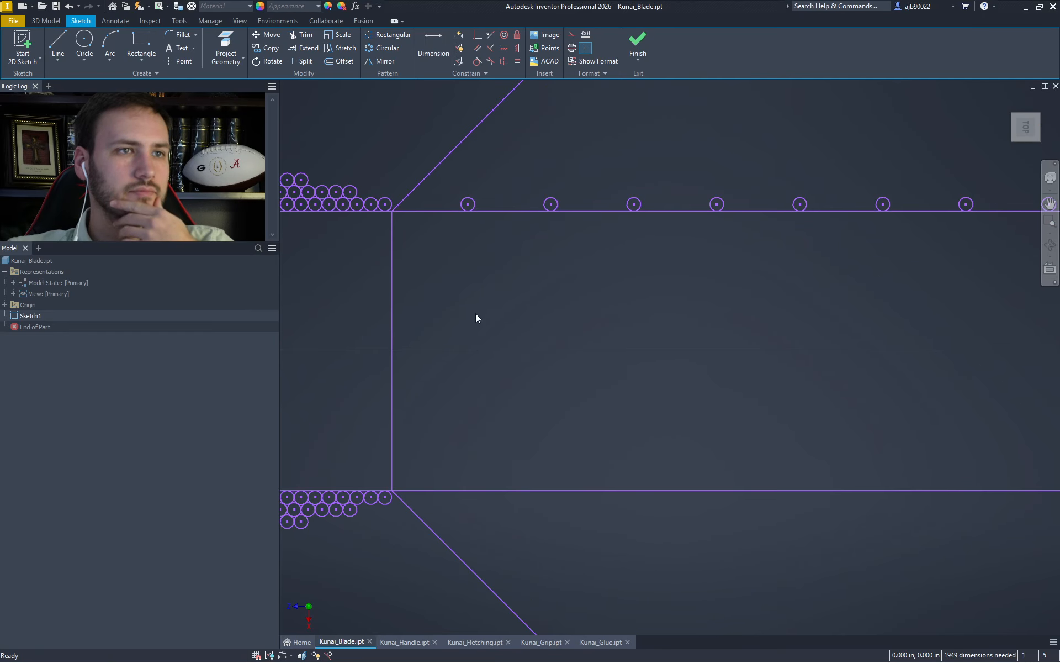
scroll(475, 300, "down", 6)
scroll(430, 231, "down", 5)
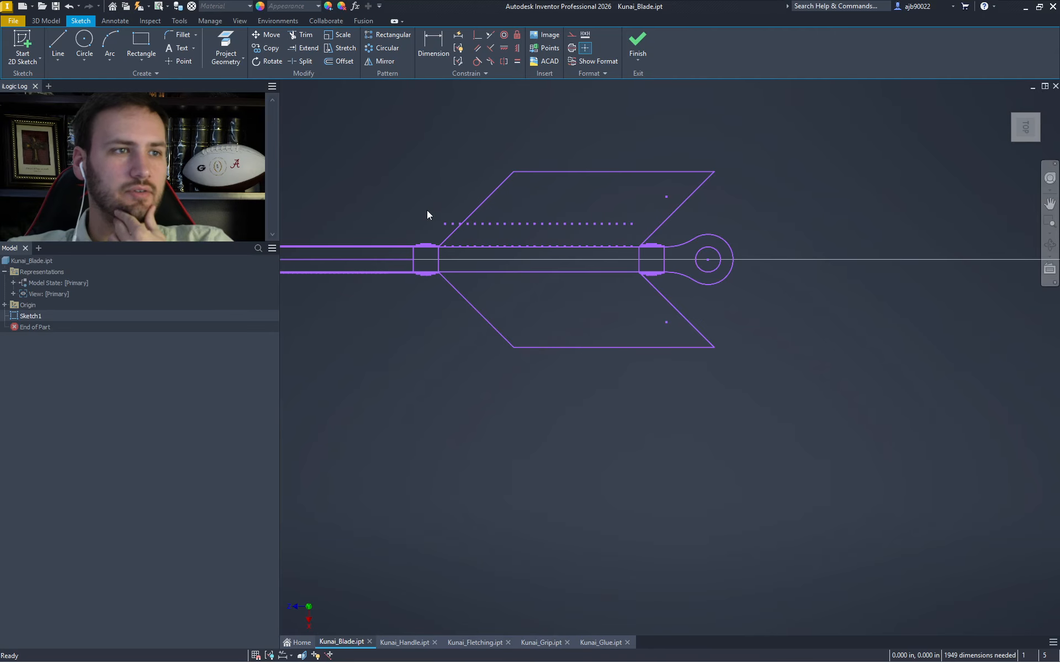
left_click_drag(427, 210, 656, 231)
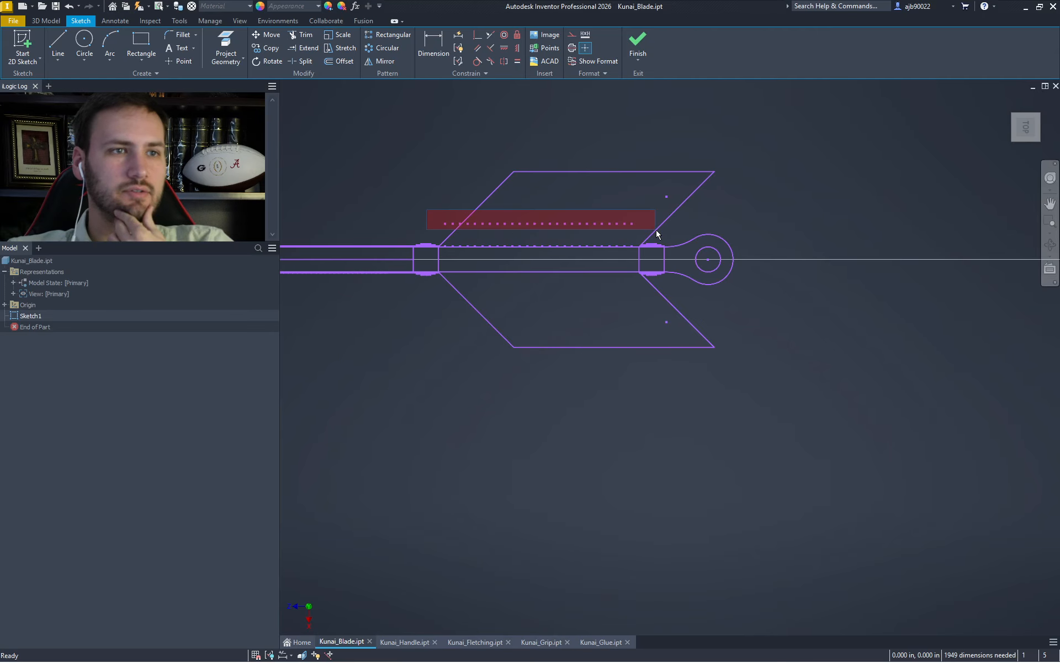
left_click(267, 34)
scroll(454, 220, "up", 10)
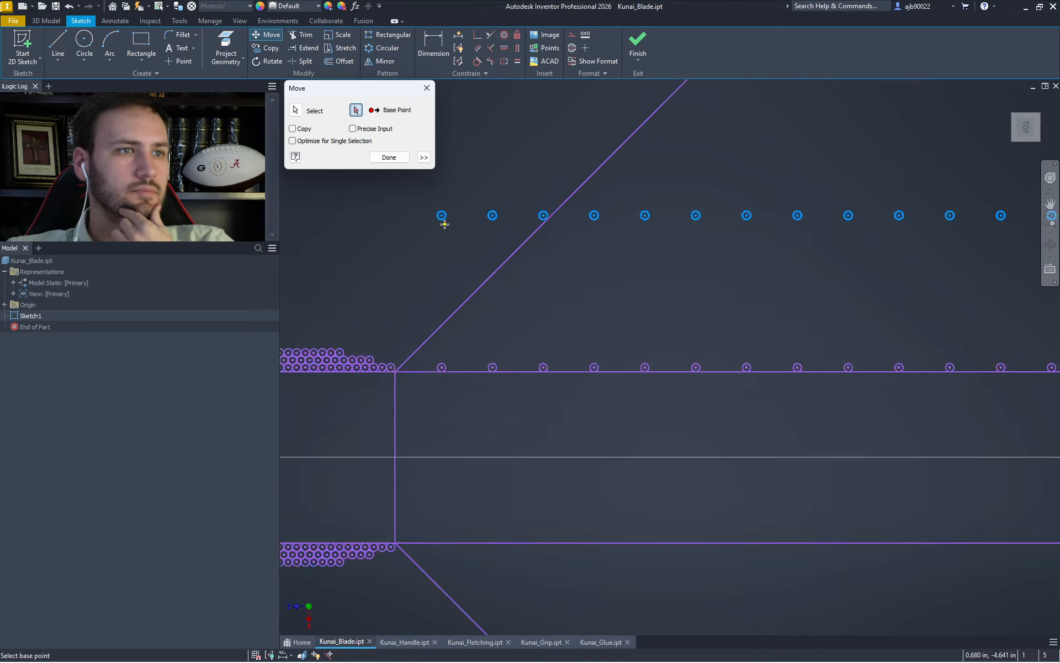
left_click(433, 194)
scroll(429, 298, "down", 5)
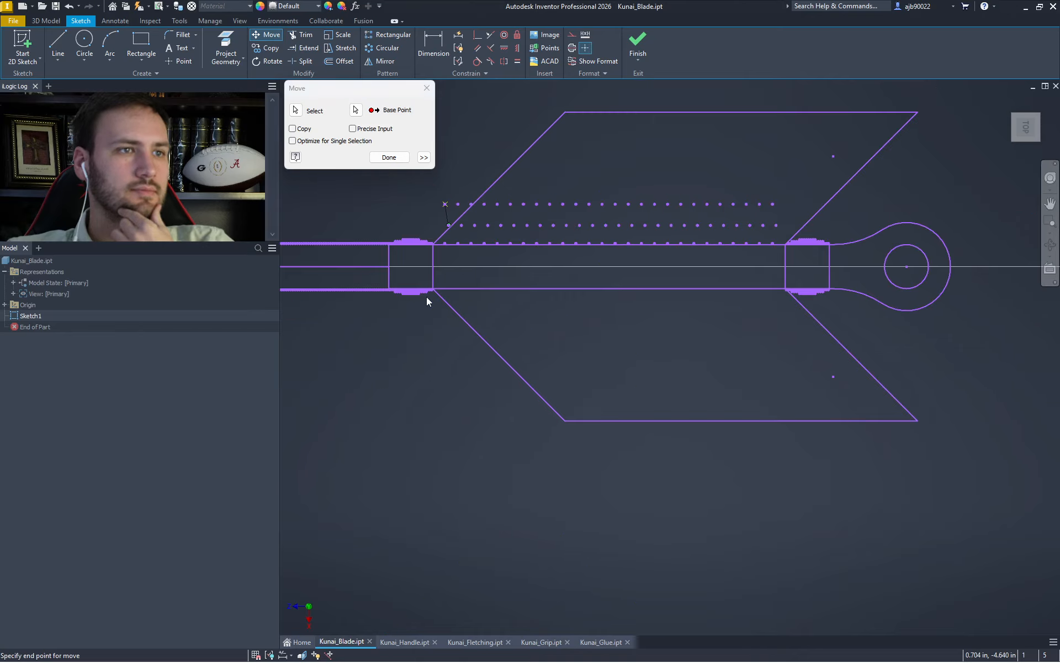
scroll(426, 296, "up", 8)
scroll(538, 376, "up", 3)
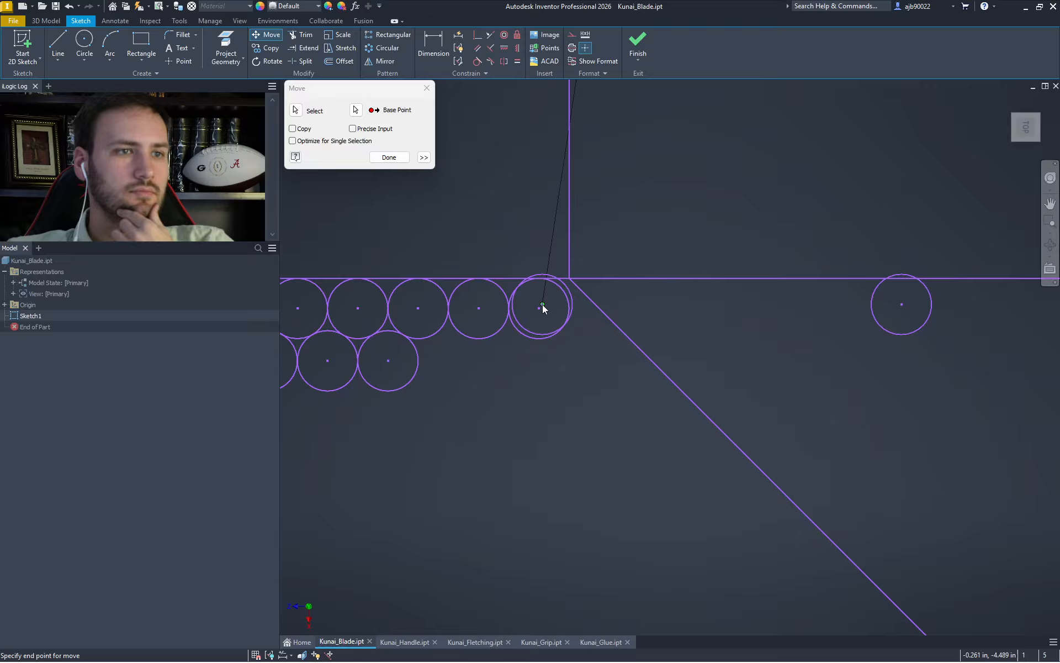
left_click(539, 308)
key("Escape")
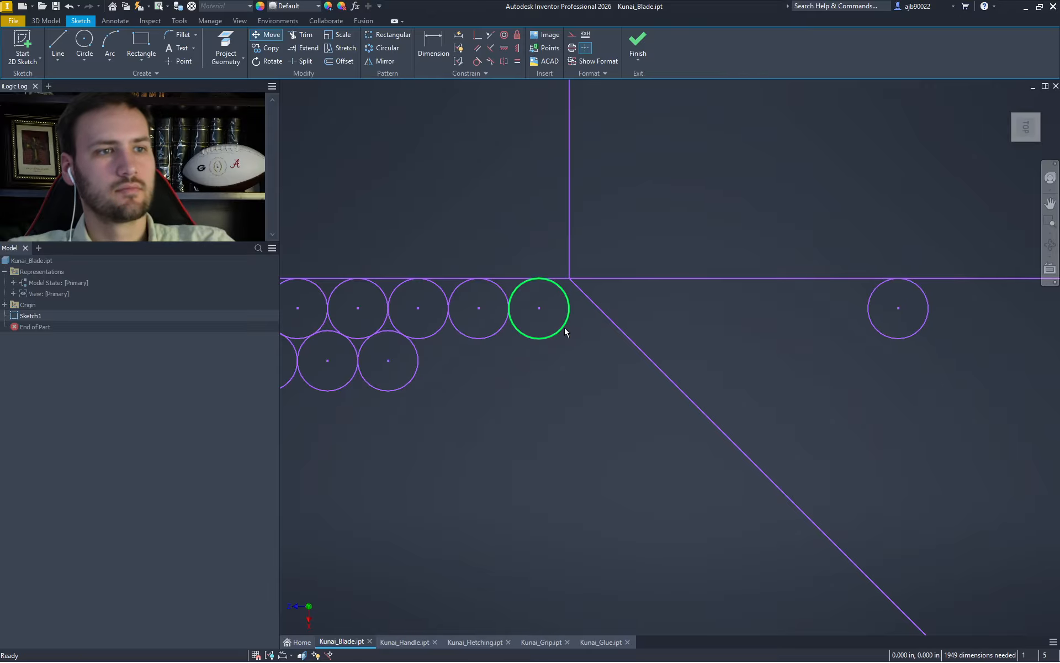
Draw a slanted thread line from the lower stack's last circle centre to the first spaced circle's centre on the upper edge
scroll(580, 332, "down", 3)
scroll(581, 330, "down", 6)
middle_click_drag(634, 277, 526, 348)
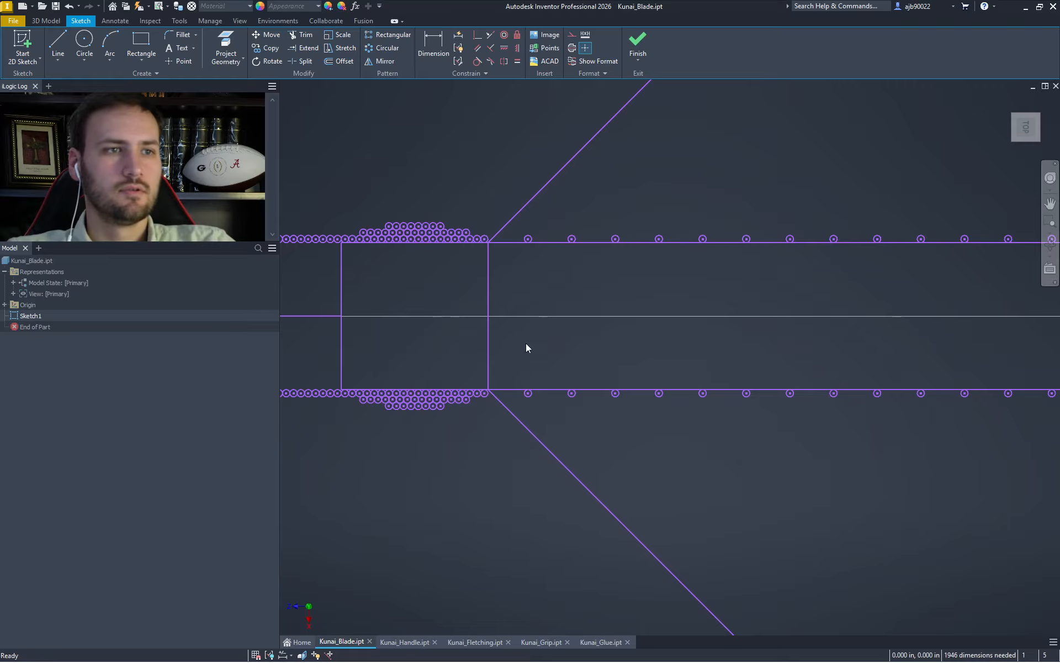
scroll(539, 358, "up", 4)
scroll(533, 363, "down", 2)
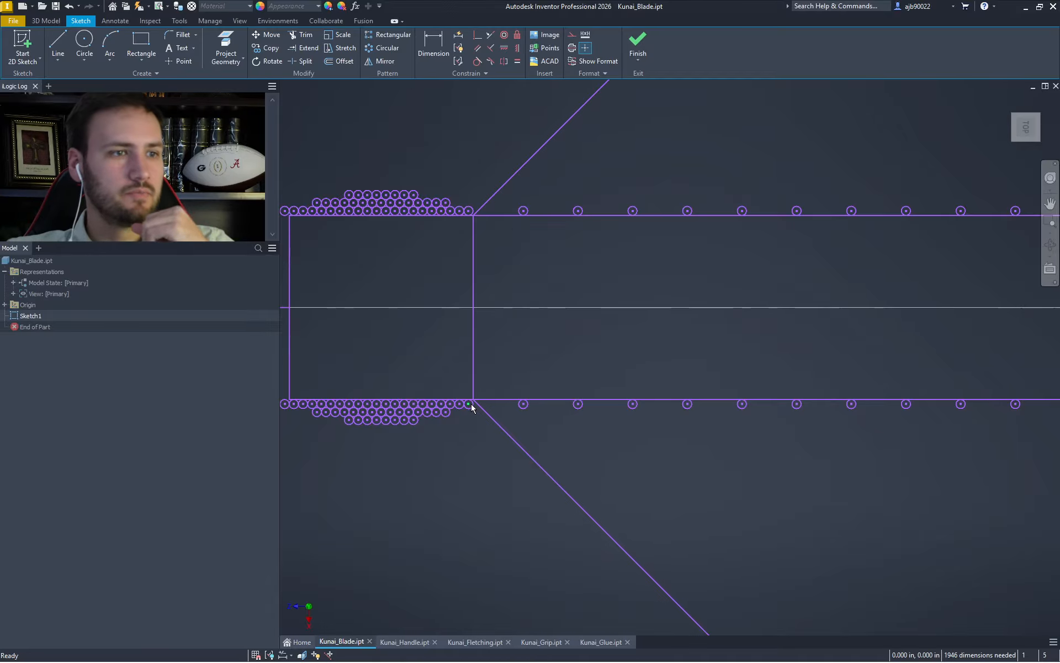
key("l")
scroll(470, 407, "up", 2)
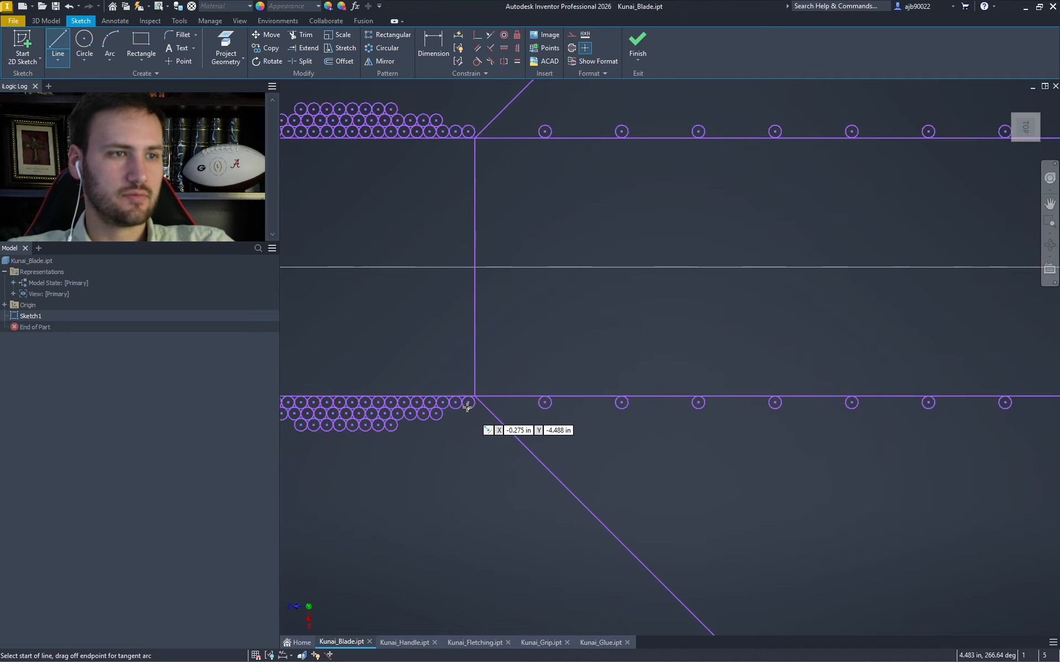
scroll(467, 407, "up", 3)
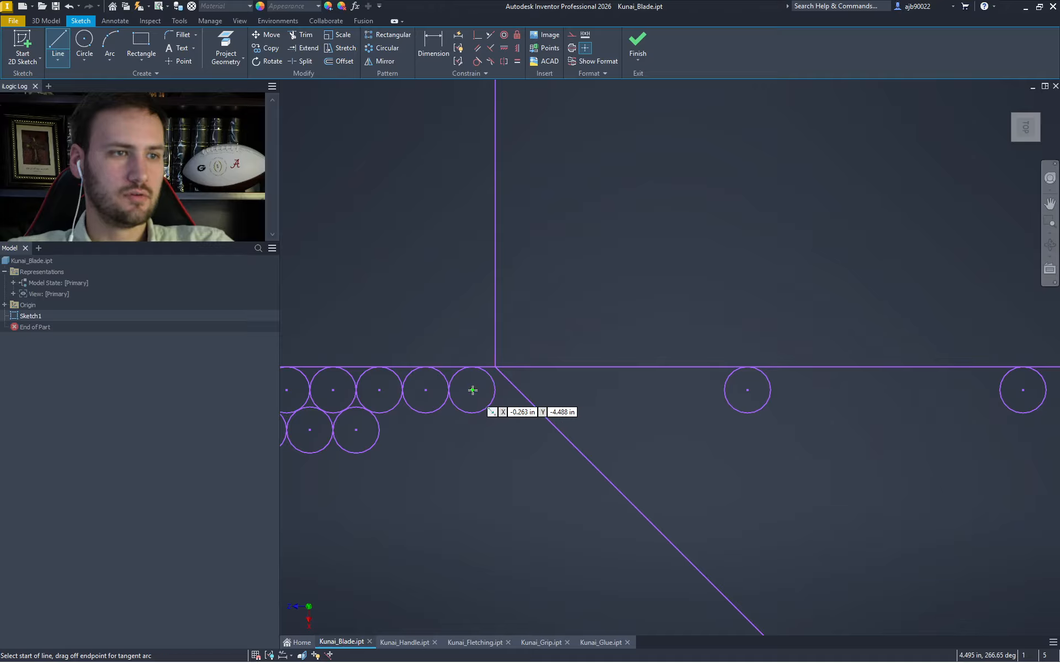
left_click(473, 390)
scroll(473, 390, "down", 5)
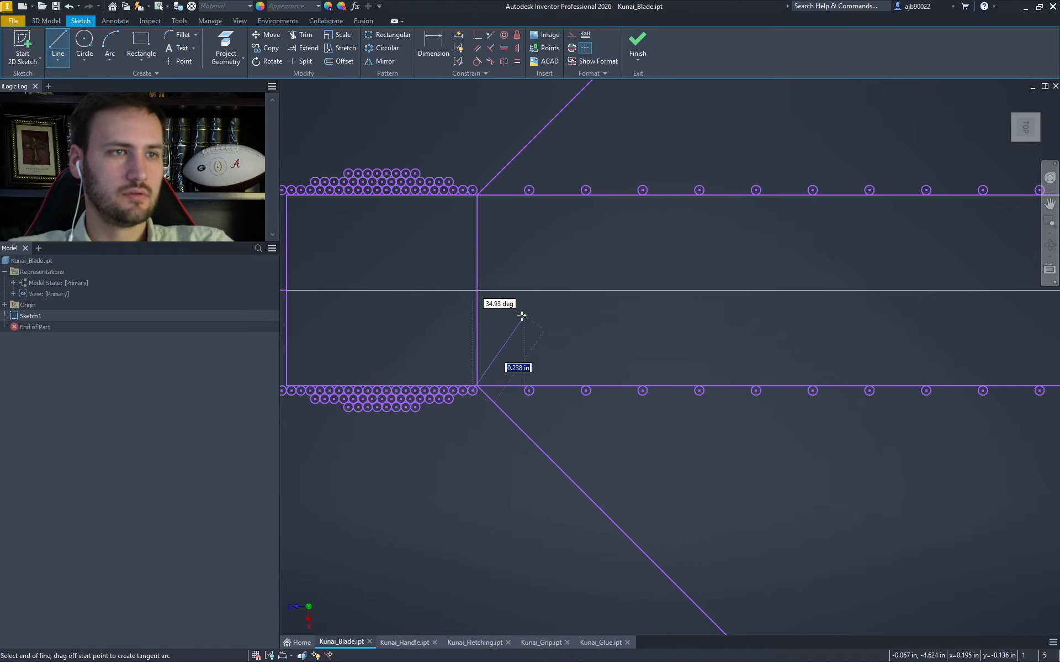
left_click(529, 189)
key("Escape")
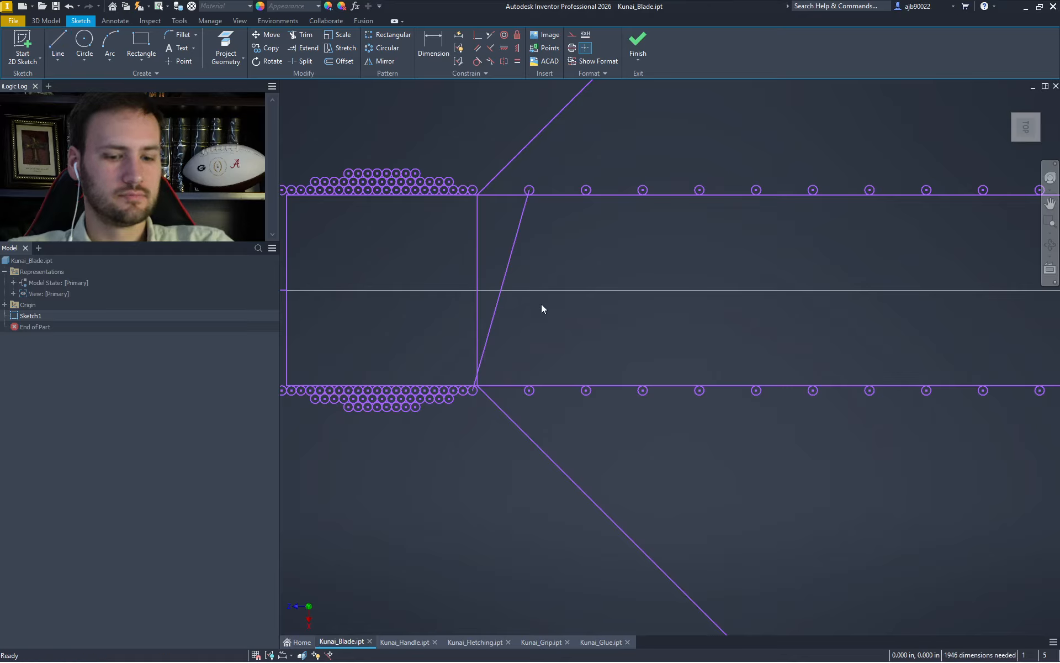
Draw two more parallel slanted lines, joining the second and third upper spaced circles to the next two lower circle centres
left_click(67, 46)
left_click(586, 189)
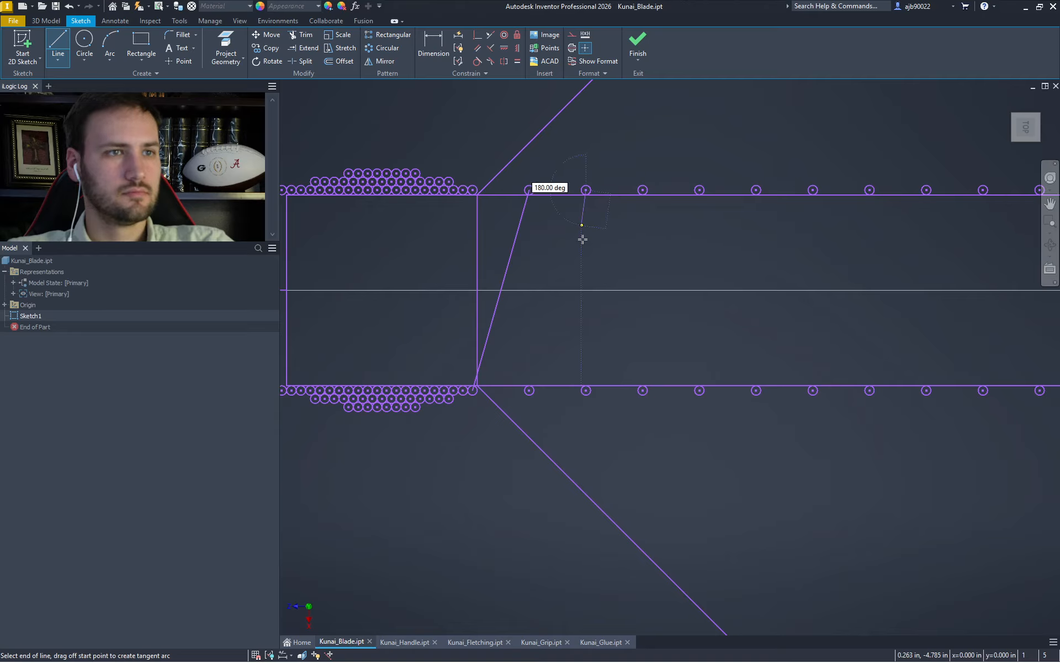
left_click(529, 390)
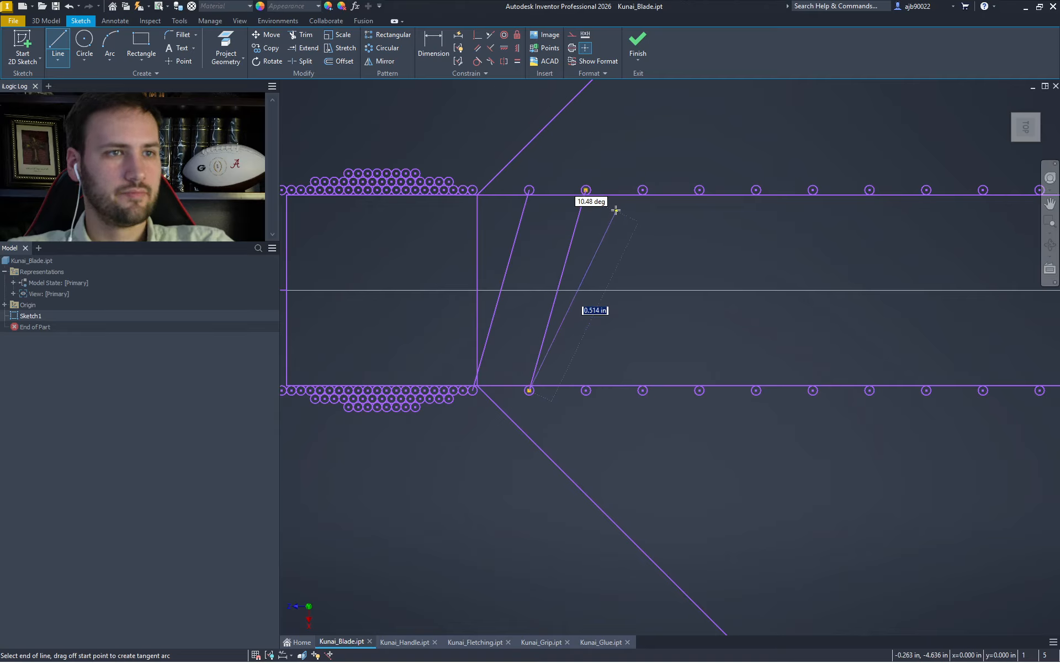
key("Escape")
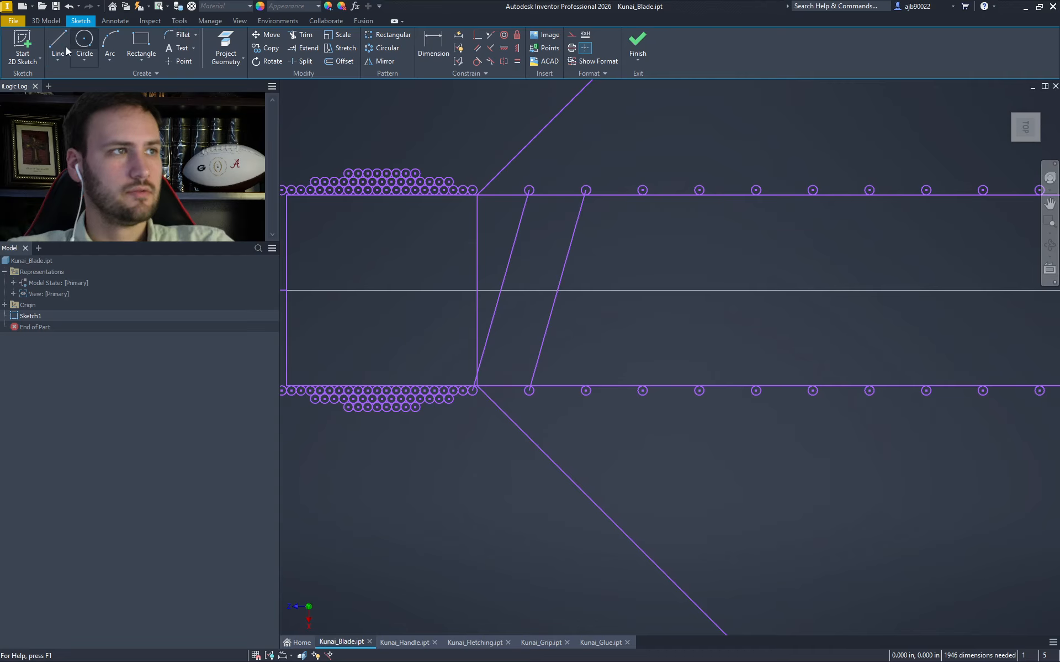
left_click(58, 44)
left_click(642, 190)
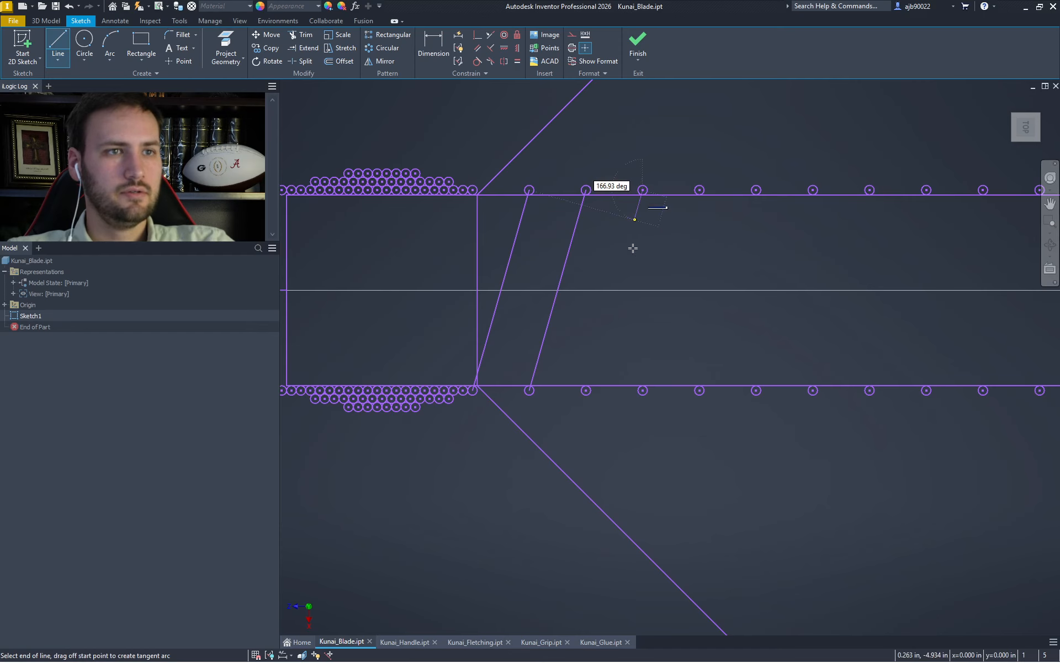
left_click(587, 390)
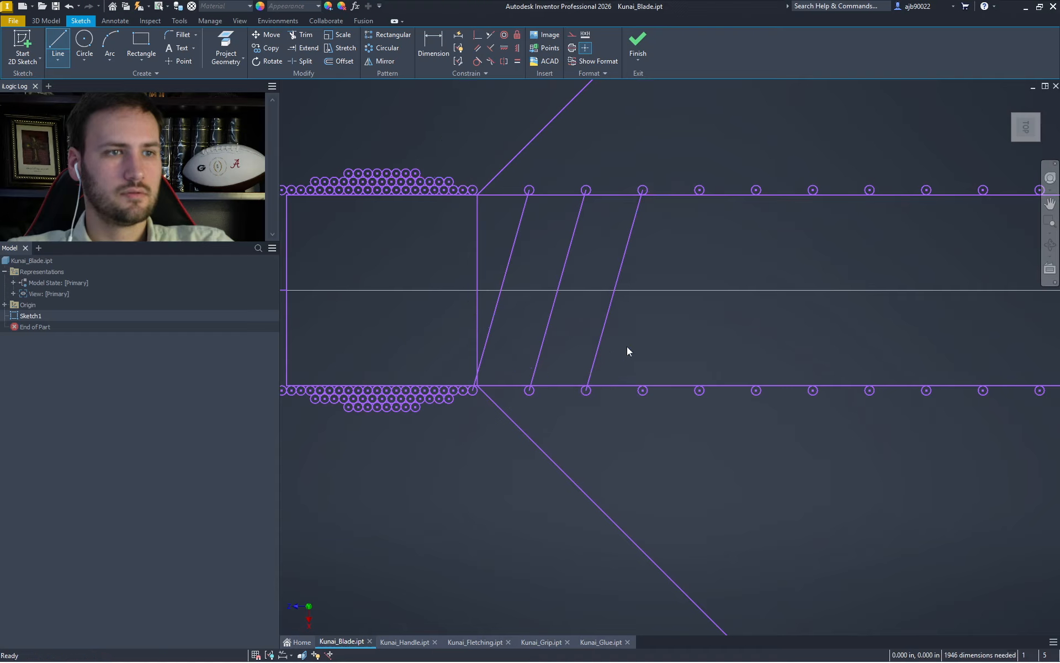
key("Escape")
Draw the fourth and fifth slanted lines between the centres of the following upper and lower spaced circles
key("l")
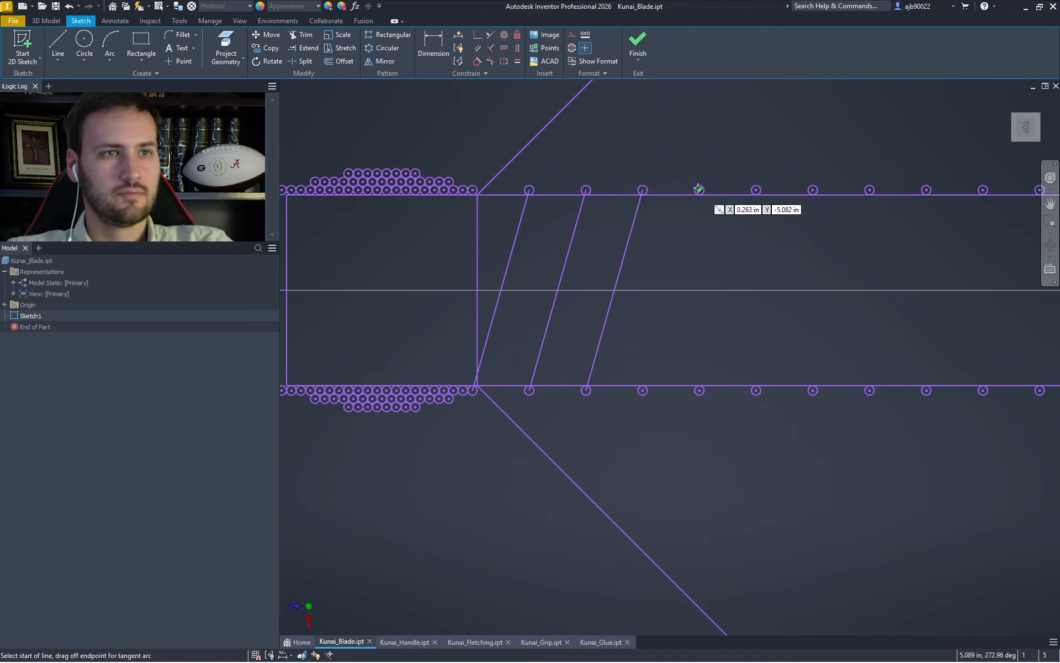
left_click(699, 190)
left_click(643, 390)
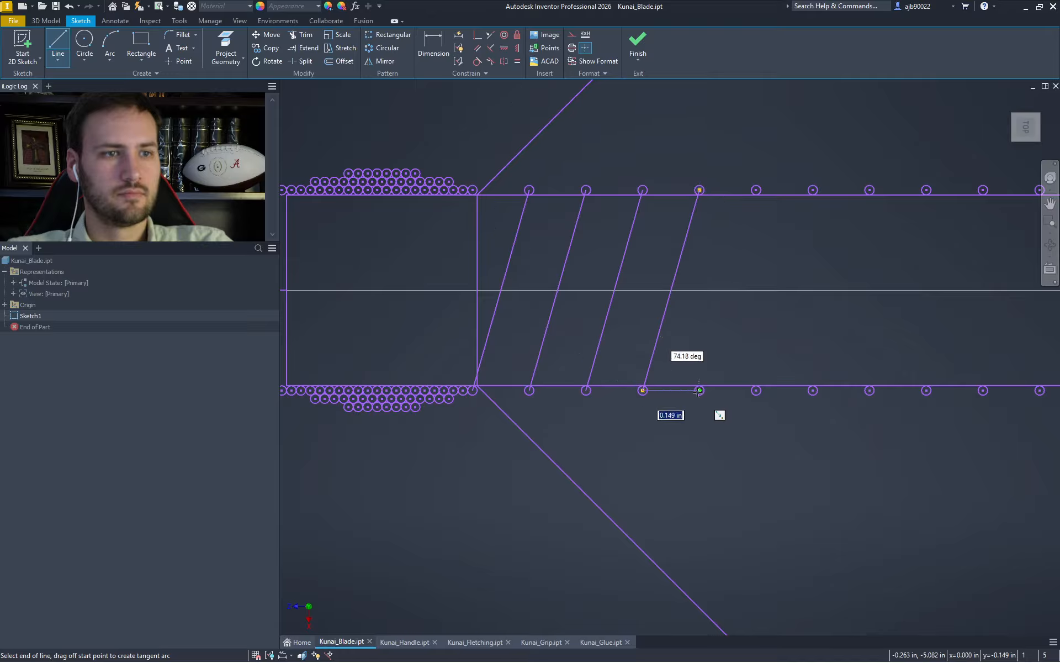
key("Escape")
key("l")
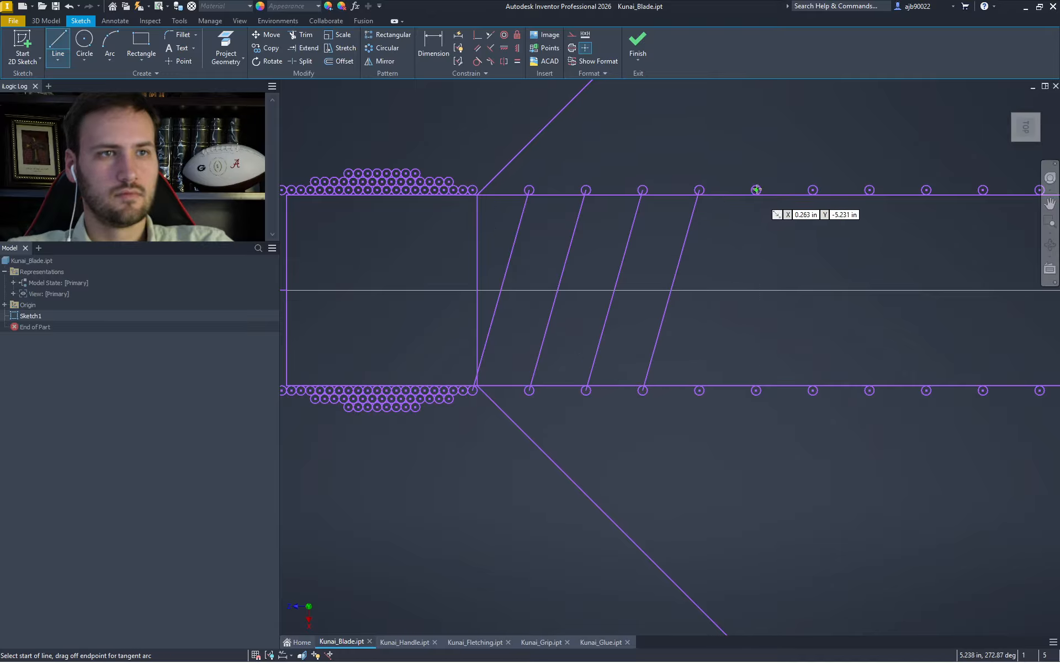
left_click(756, 190)
key("Escape")
key("l")
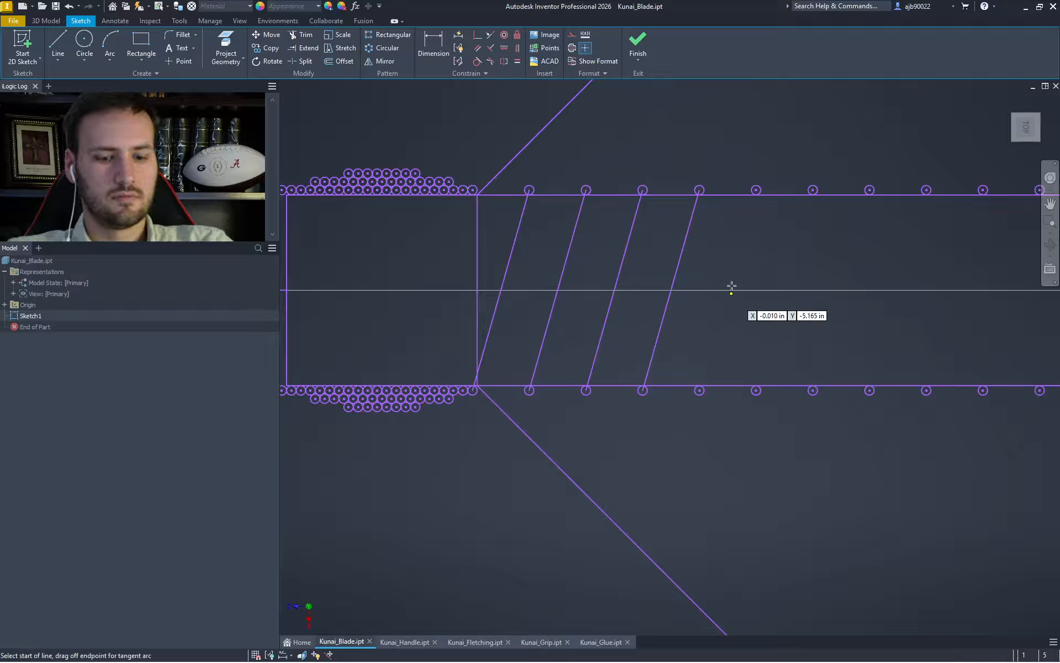
left_click(757, 190)
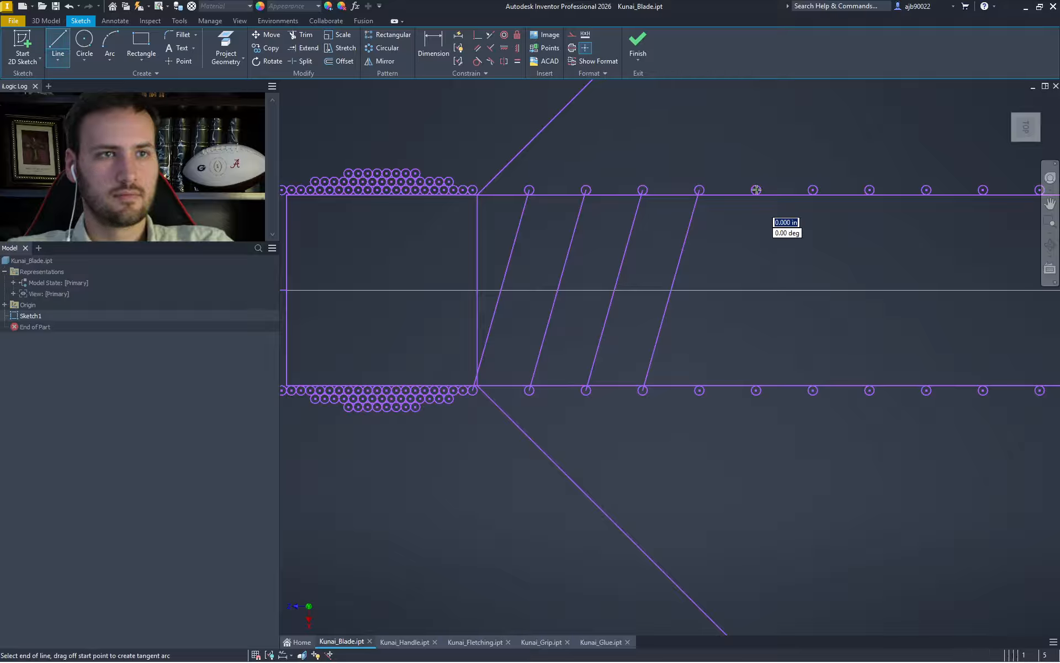
left_click(699, 390)
key("Escape")
Copy the five slanted thread lines and paste the duplicates farther along the shaft
left_click_drag(753, 326, 492, 248)
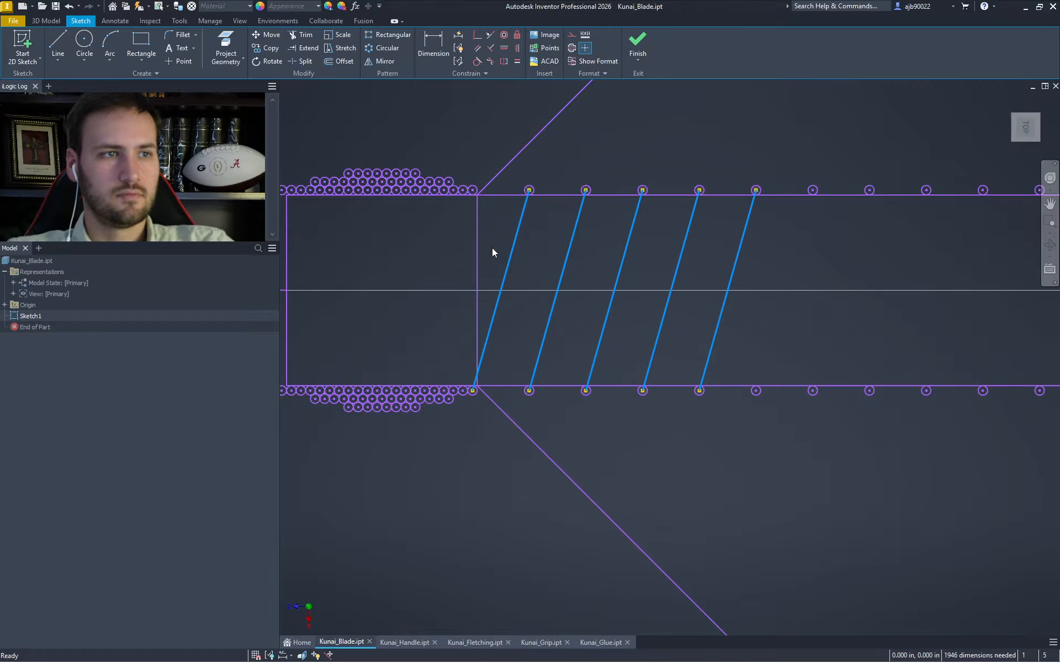
key("ctrl+c")
key("ctrl+v")
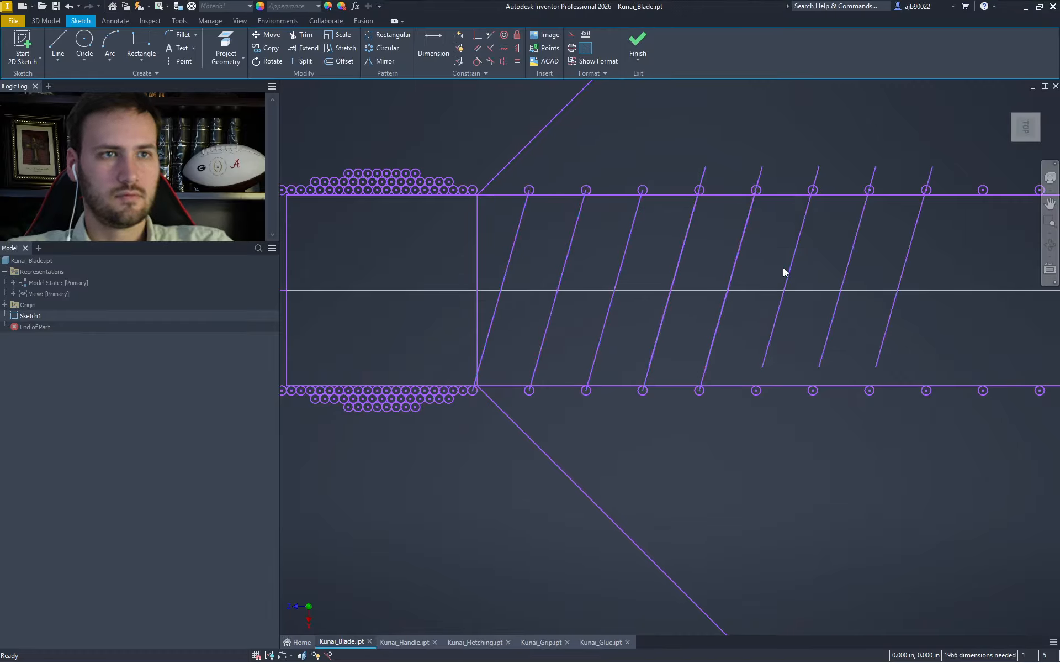
Move the five pasted slanted lines so the first line's upper end sits on the seventh upper spaced circle's centre
left_click_drag(966, 139, 687, 173)
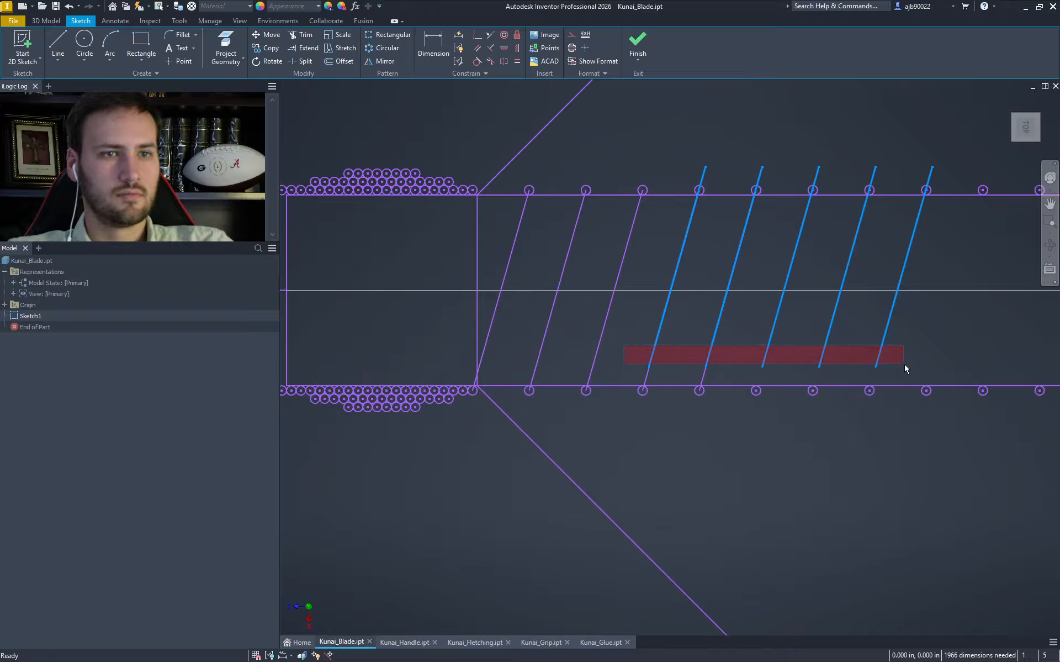
left_click(267, 34)
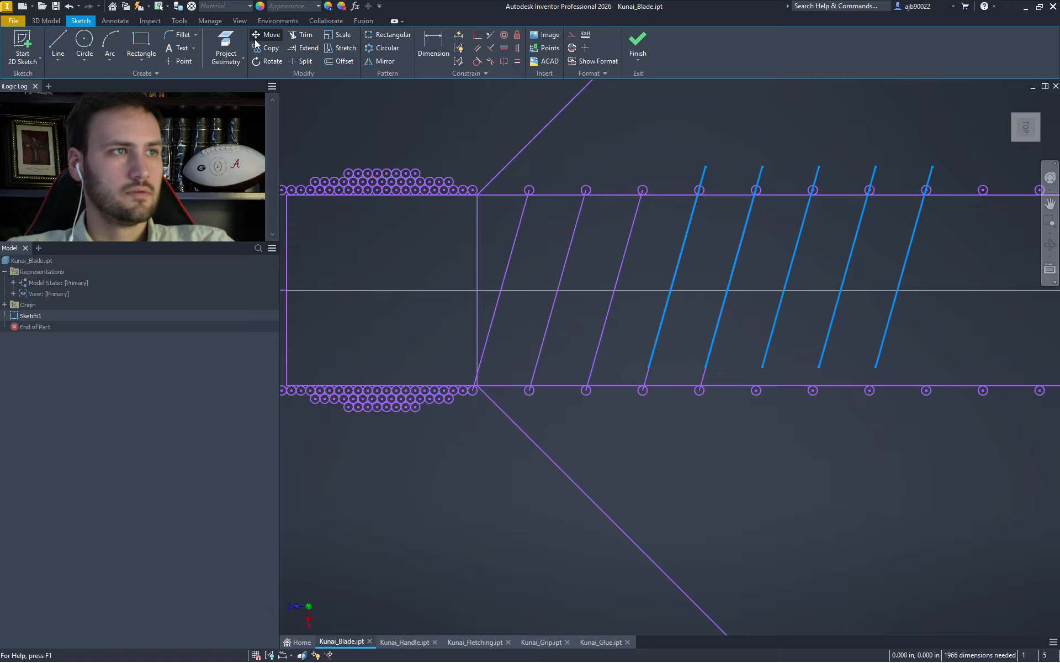
left_click(357, 110)
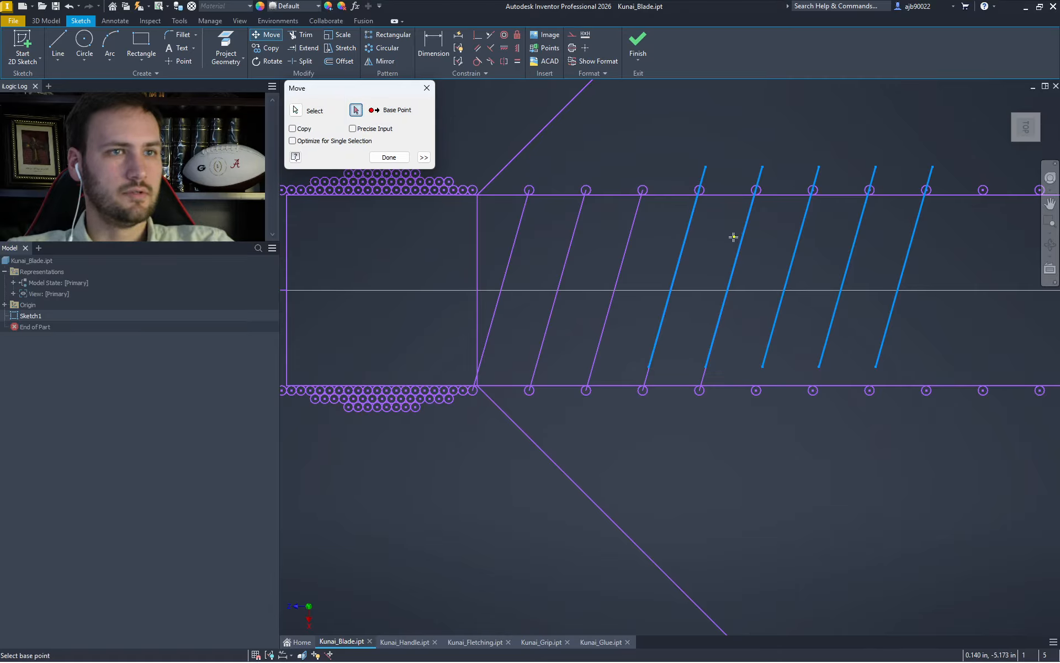
left_click(706, 166)
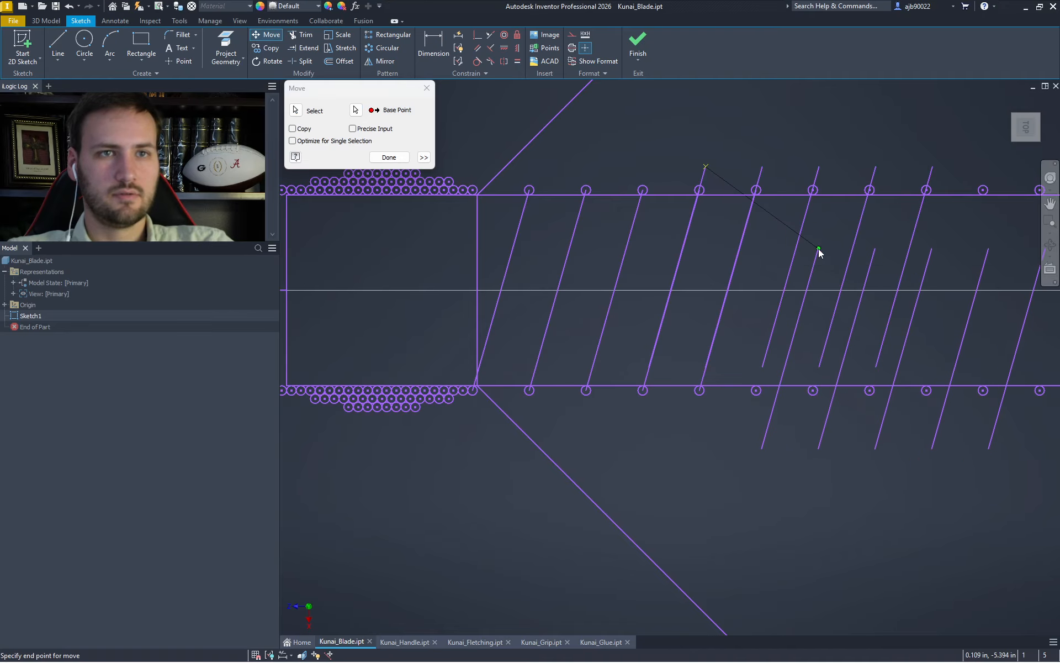
left_click(870, 191)
key("Escape")
Draw the missing slanted line in the gap, from the sixth upper spaced circle's centre to the fifth lower spaced circle's centre
key("l")
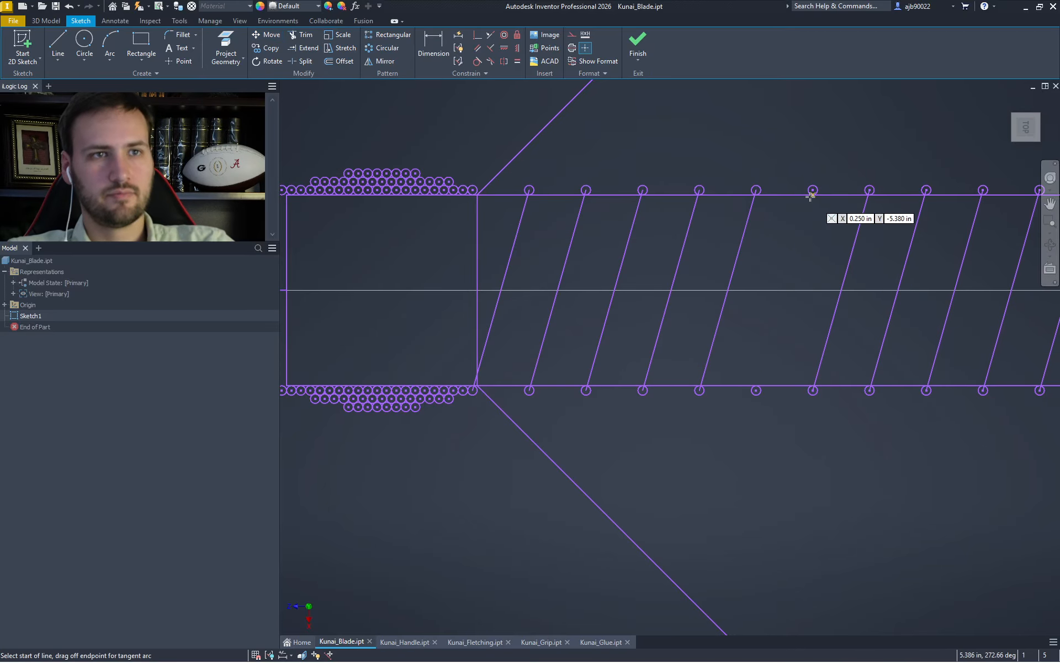
left_click(813, 190)
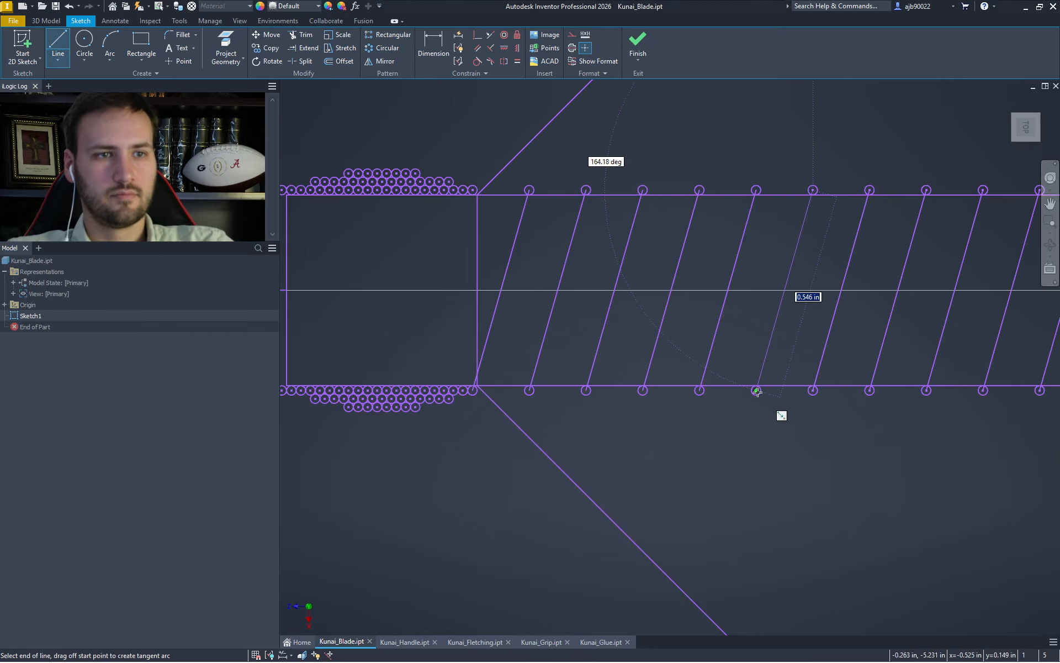
key("Escape")
Copy all eleven slanted thread lines and paste the duplicates inside the upper fin
scroll(770, 406, "down", 2)
scroll(770, 407, "down", 2)
middle_click_drag(845, 445, 592, 438)
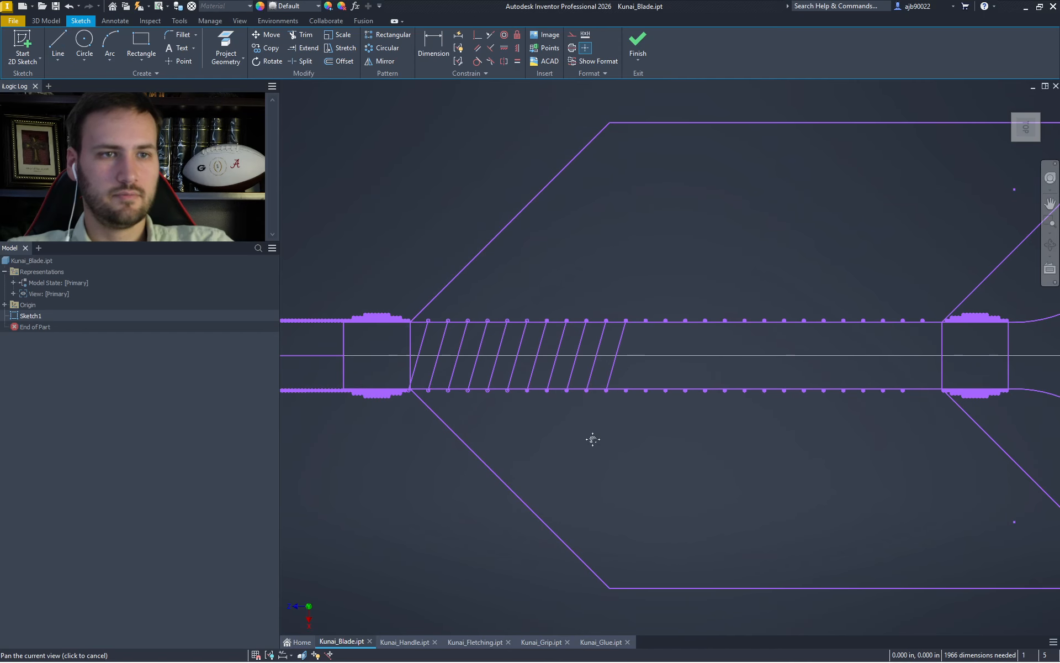
left_click_drag(647, 365, 413, 339)
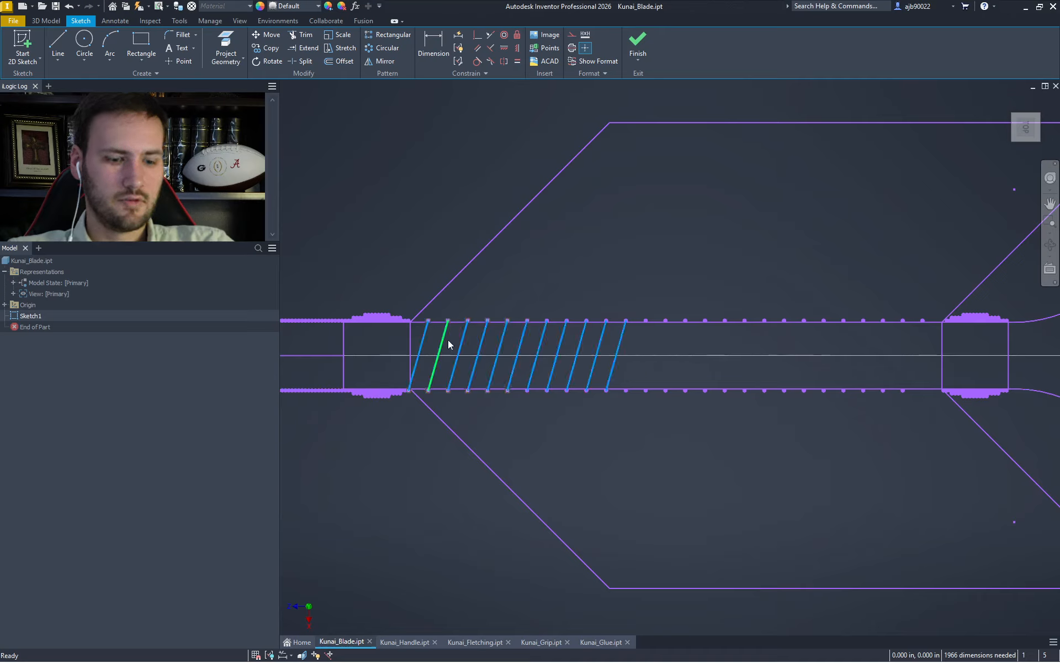
left_click(626, 197)
Move the eleven pasted lines from the first one's upper end to the centre of the next unconnected upper circle
mouse_move(835, 260)
left_mouse_down()
mouse_move(587, 190)
mouse_move(575, 156)
mouse_move(571, 186)
mouse_move(599, 155)
left_mouse_up()
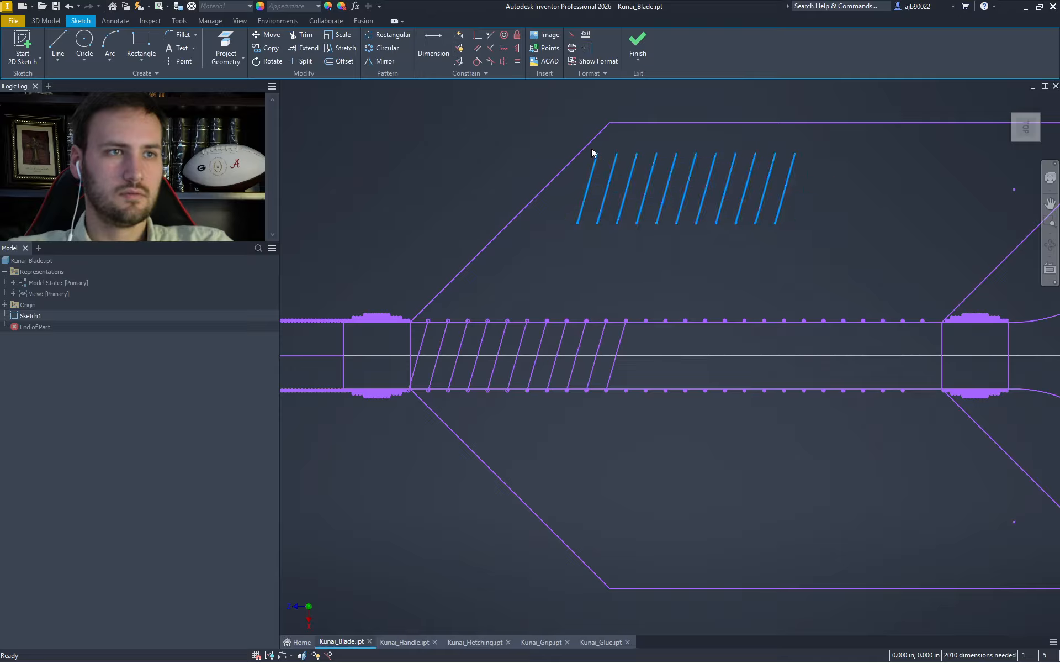
left_click(270, 35)
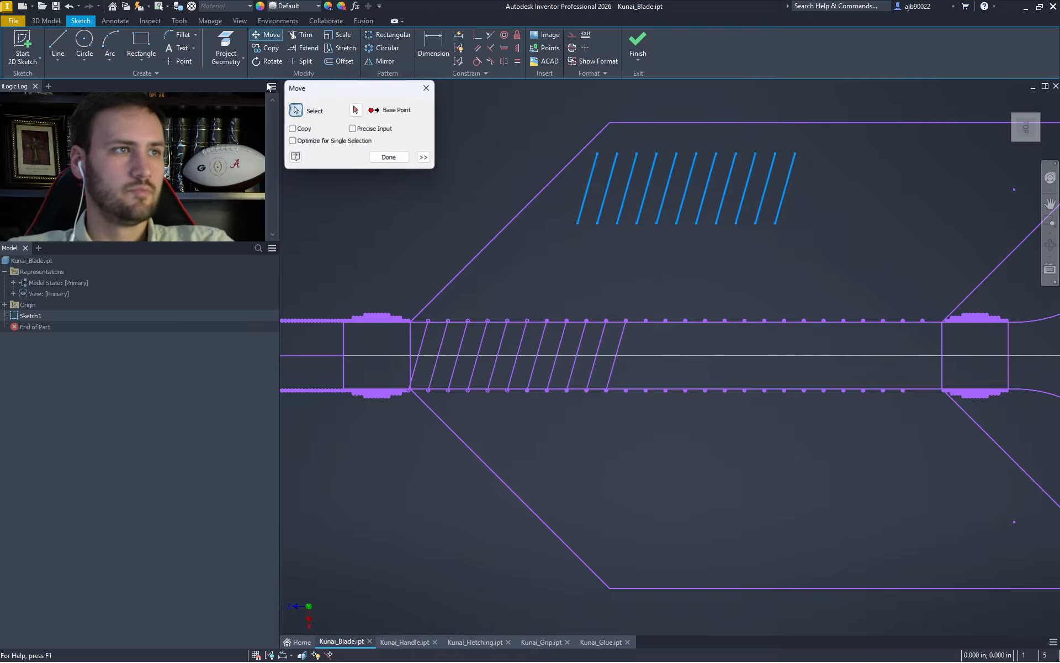
left_click(597, 155)
scroll(648, 323, "down", 5)
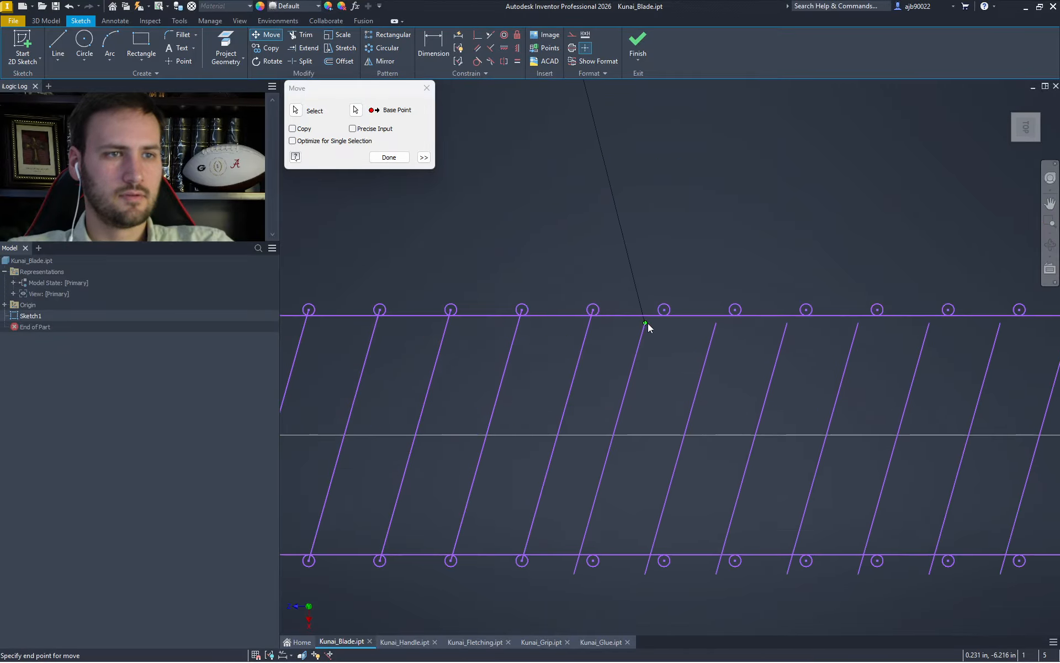
scroll(648, 323, "down", 3)
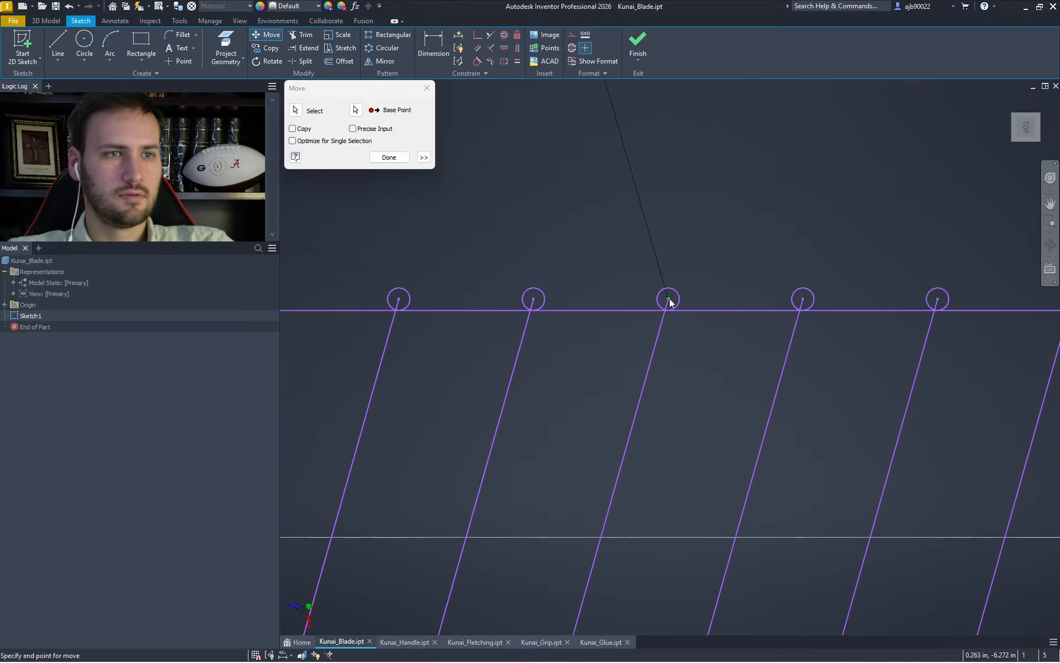
left_click(669, 299)
key("Escape")
scroll(541, 239, "up", 5)
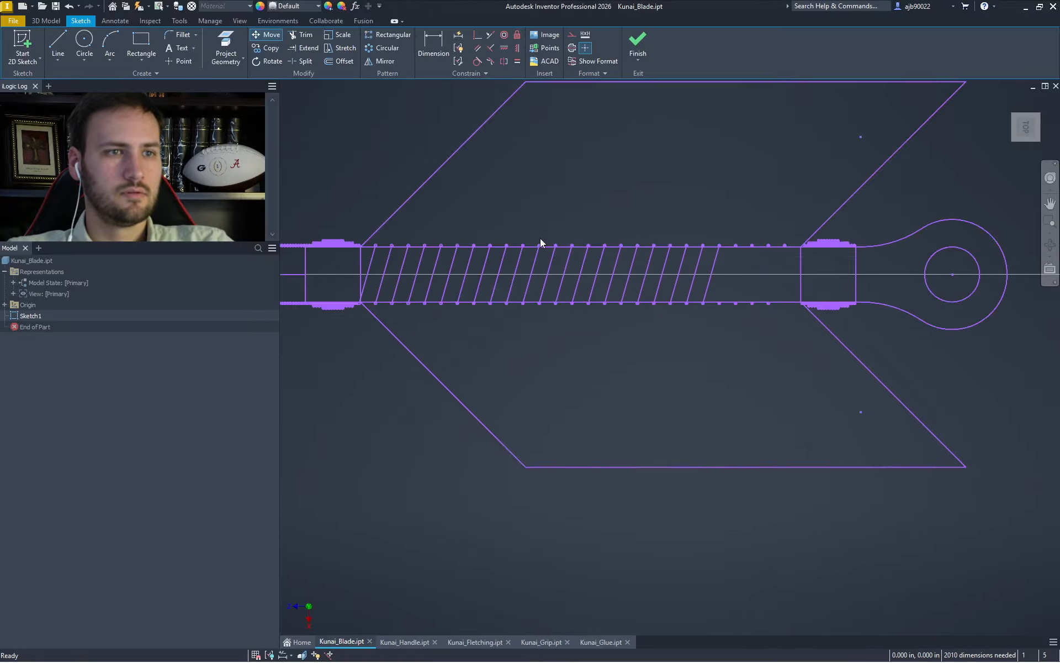
Copy the last four slanted thread lines on the shaft and paste the duplicates inside the upper fin
scroll(687, 251, "down", 5)
middle_click_drag(428, 263, 670, 256)
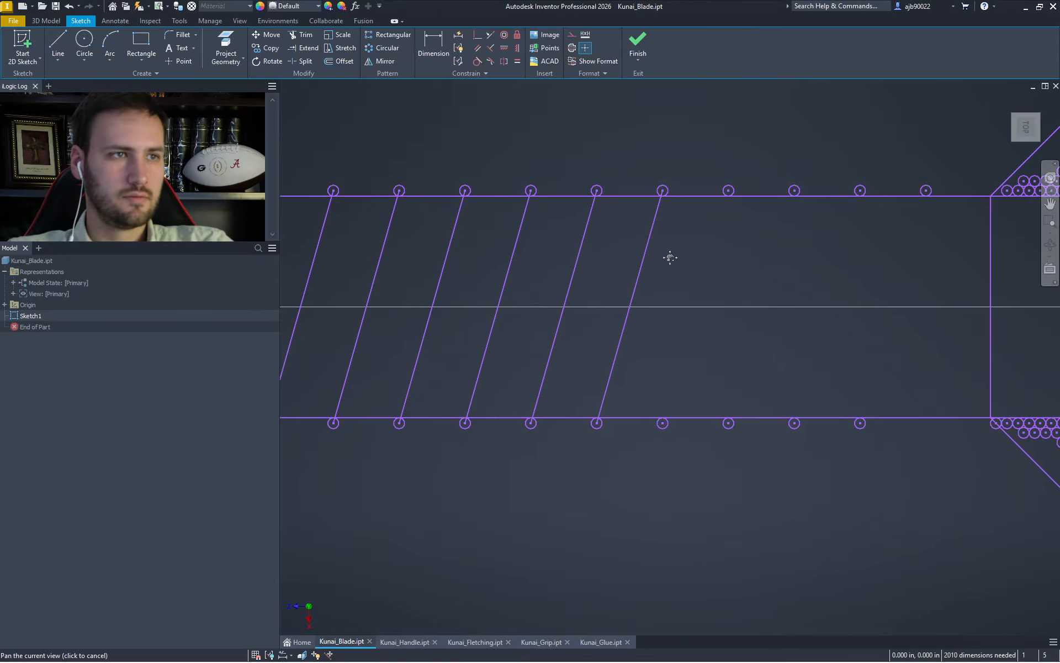
left_click_drag(706, 271, 441, 239)
key("ctrl+c")
scroll(495, 262, "up", 7)
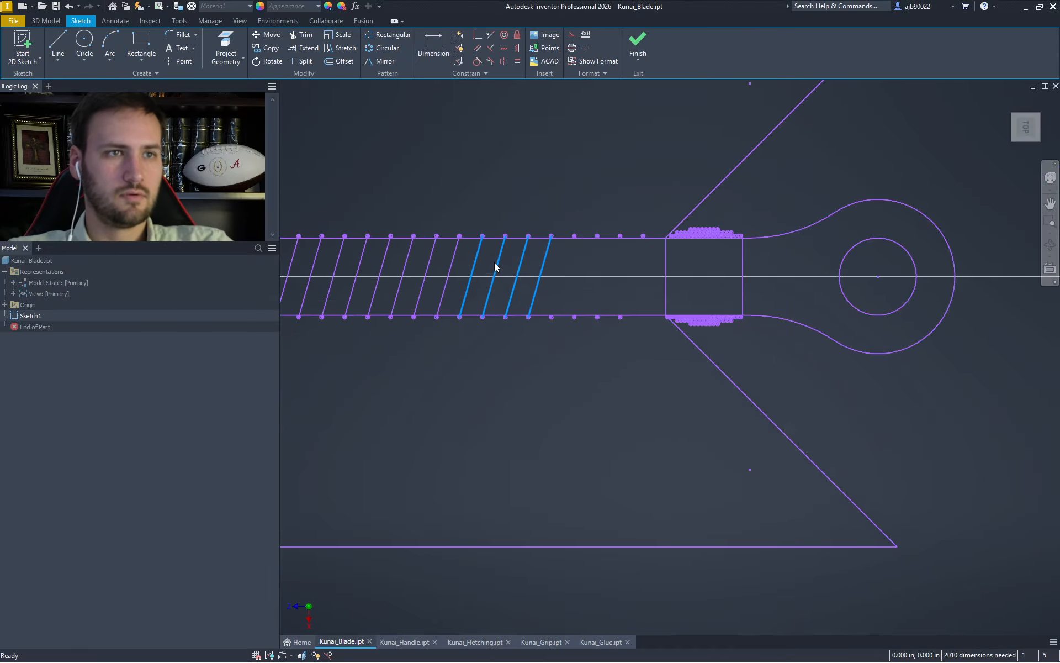
left_click(522, 146)
key("ctrl+v")
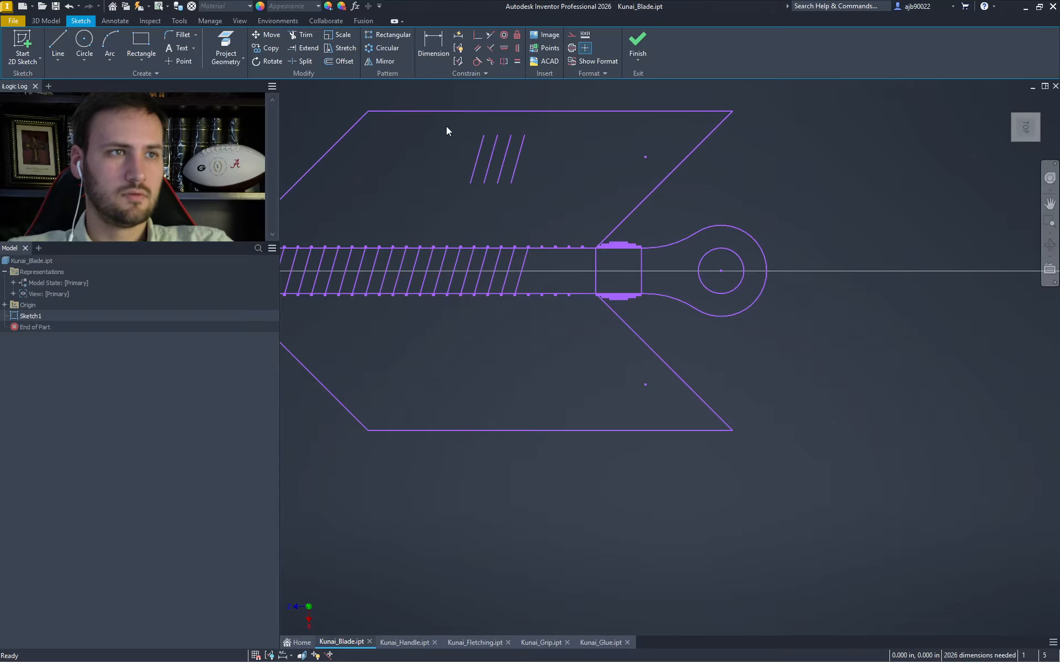
Move the four pasted lines from the first one's upper end onto the first remaining unconnected upper circle's centre
left_click(557, 222)
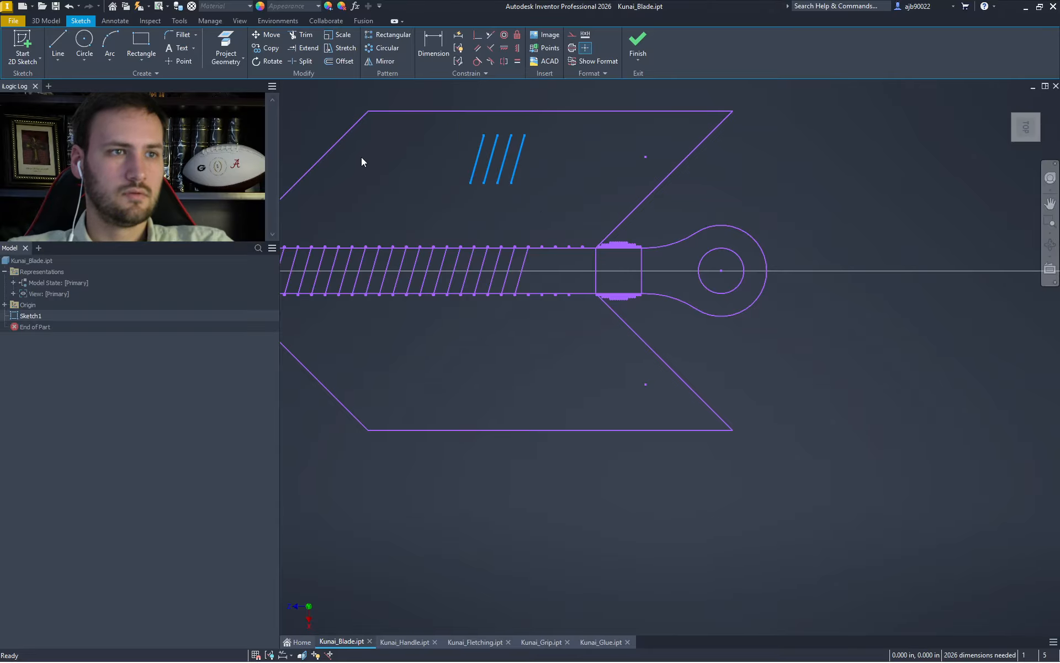
left_click(269, 35)
left_click(355, 109)
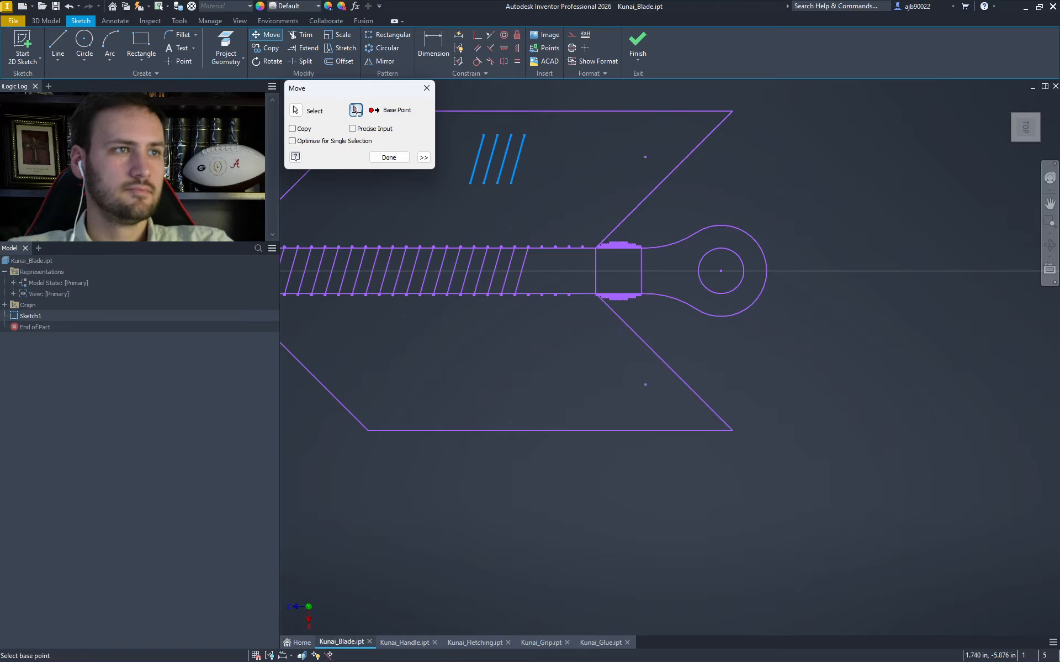
left_click(485, 134)
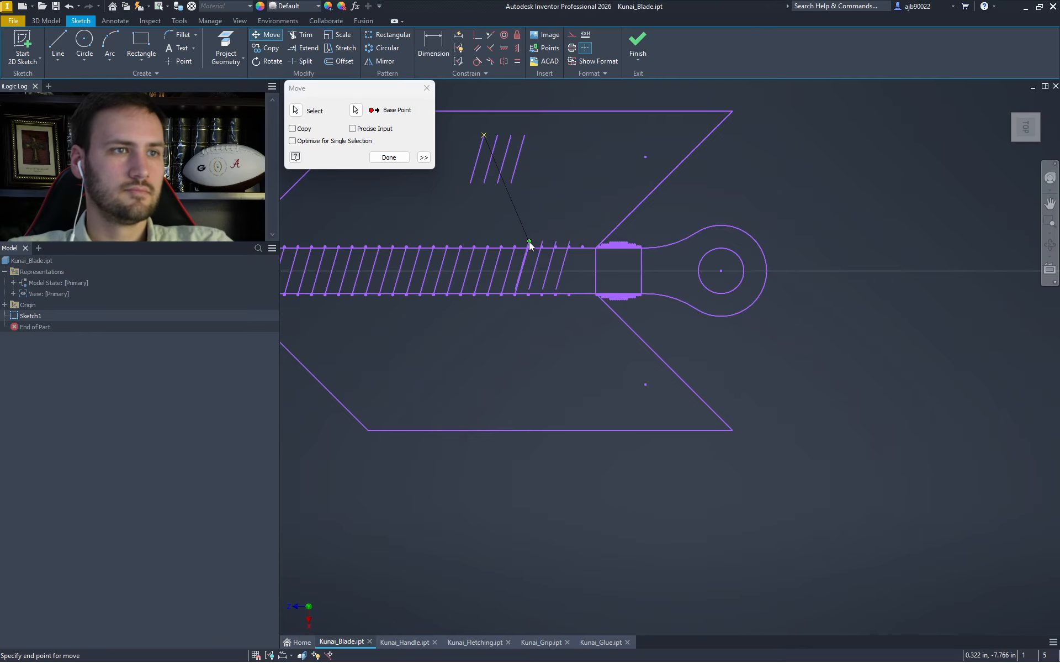
scroll(530, 243, "up", 6)
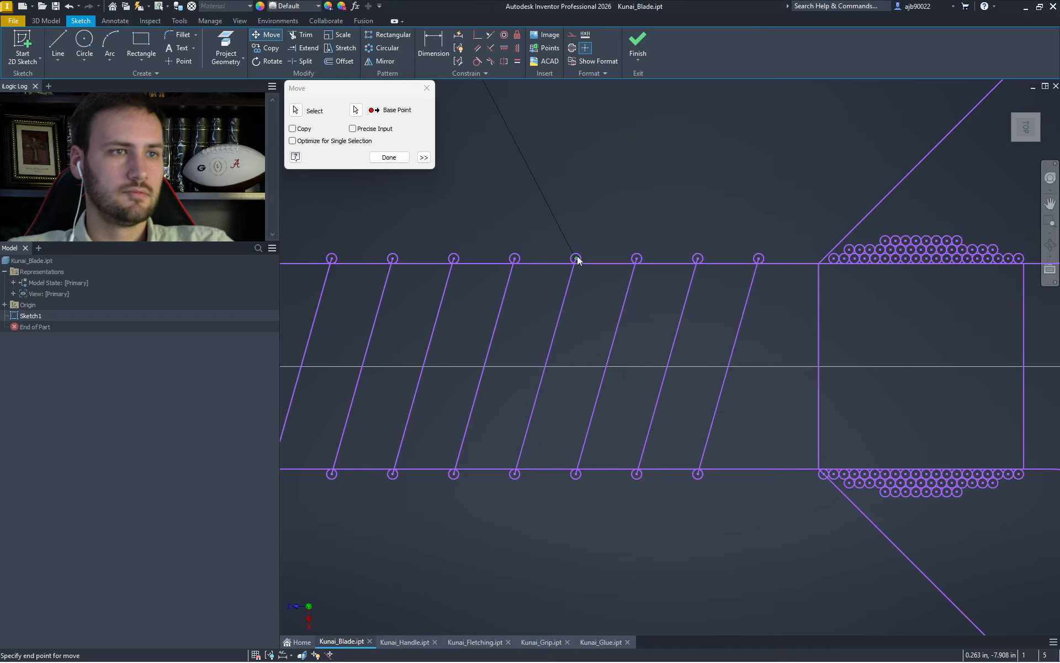
left_click(577, 259)
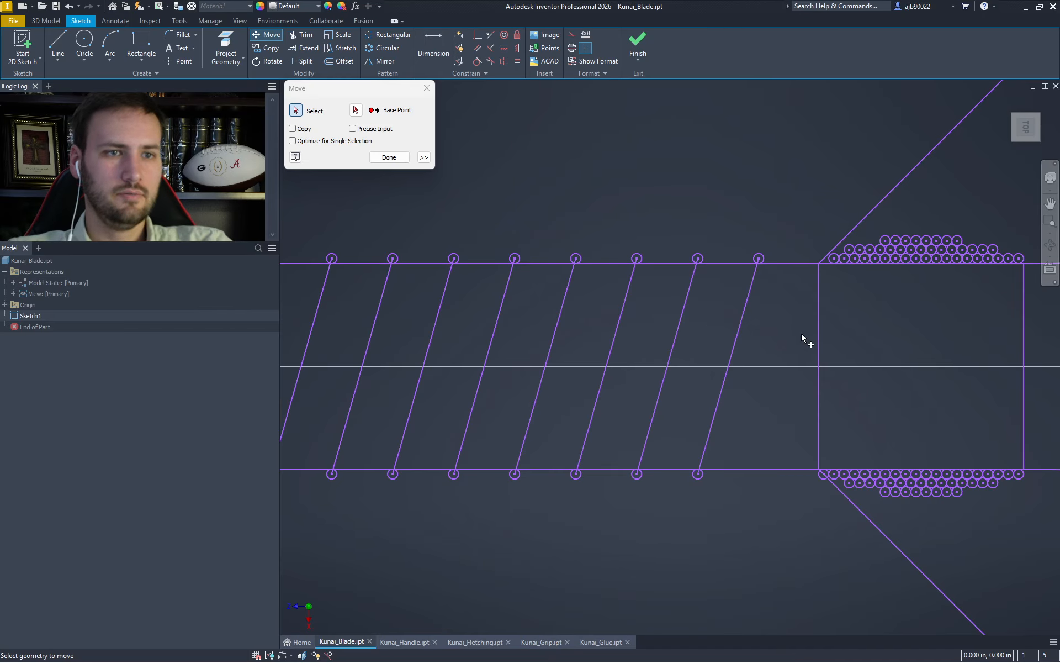
key("Escape")
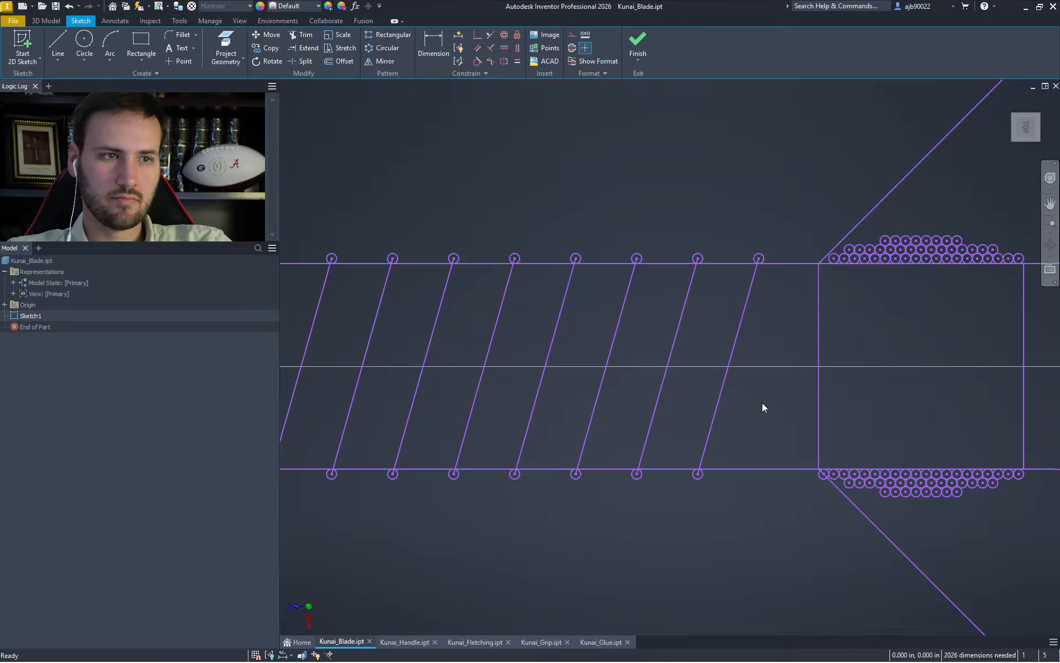
key("l")
left_click(698, 258)
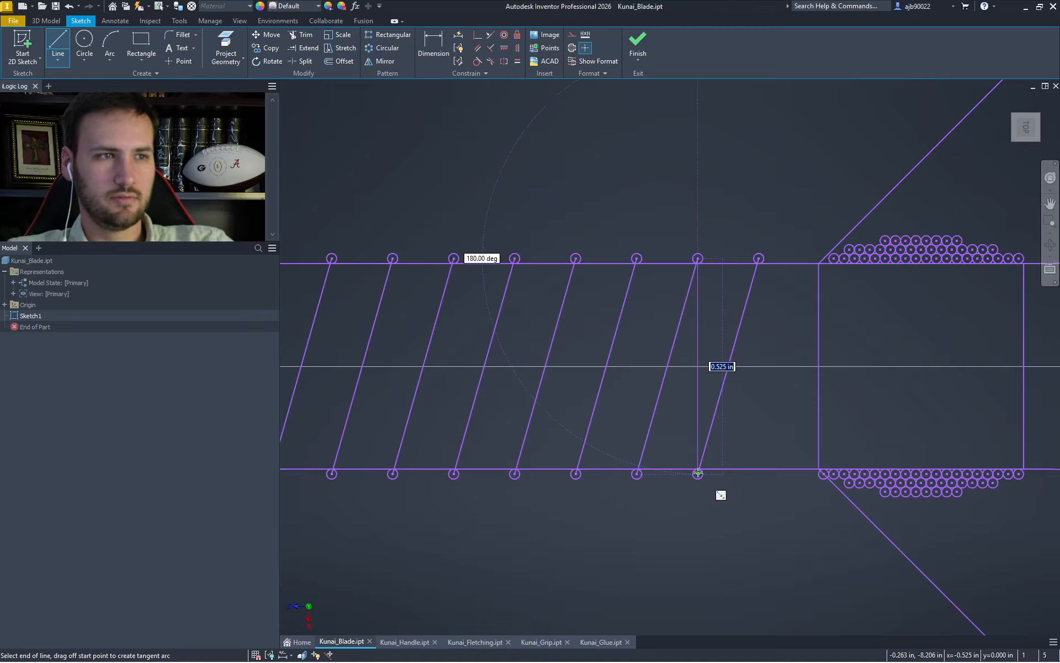
key("Escape")
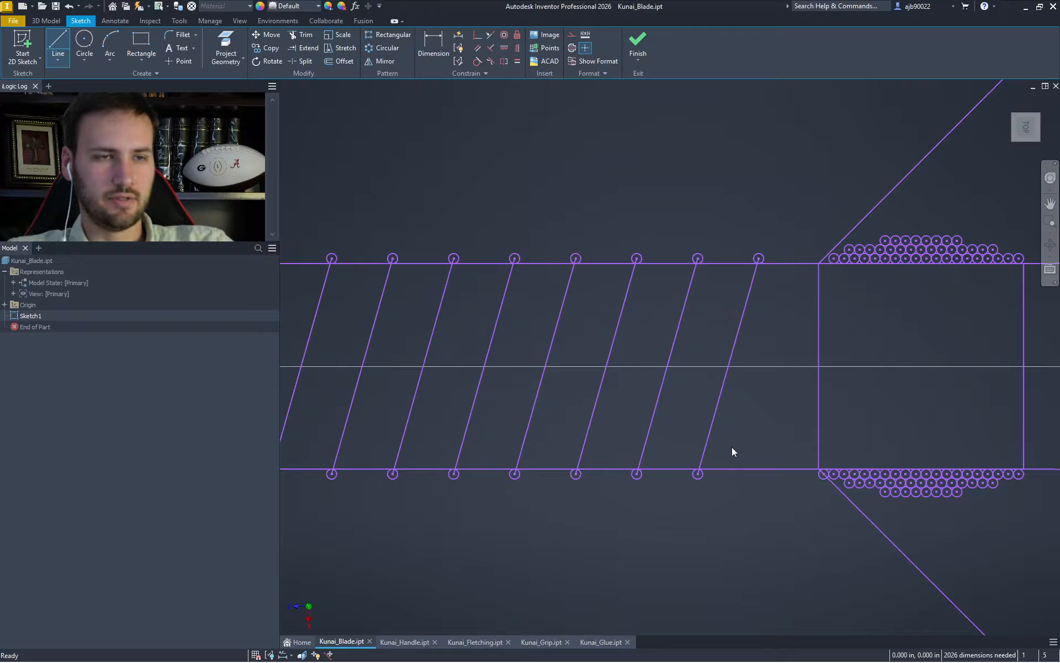
Draw a vertical helper line down from the last upper circle's centre and a horizontal one from the last lower circle's centre, trimming the overhang
left_click(758, 259)
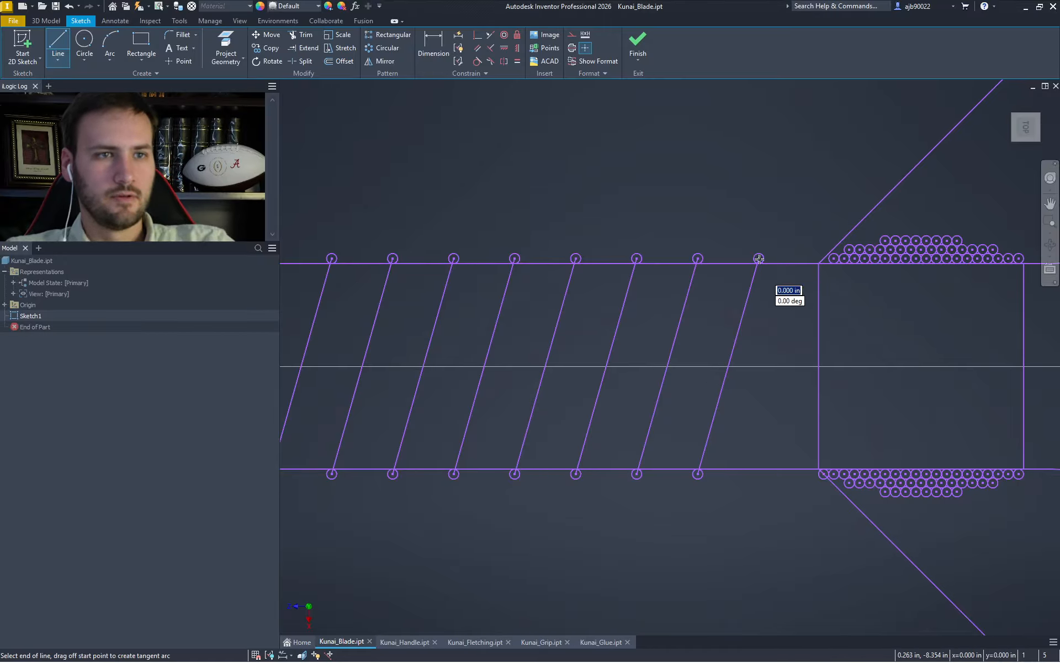
double_click(757, 488)
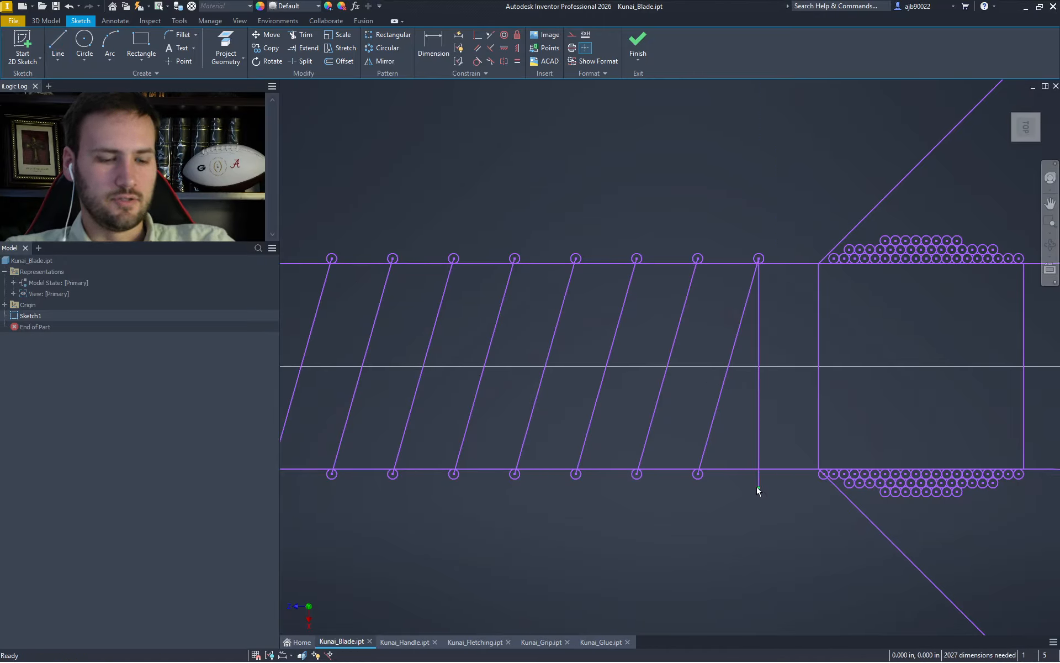
left_click(698, 474)
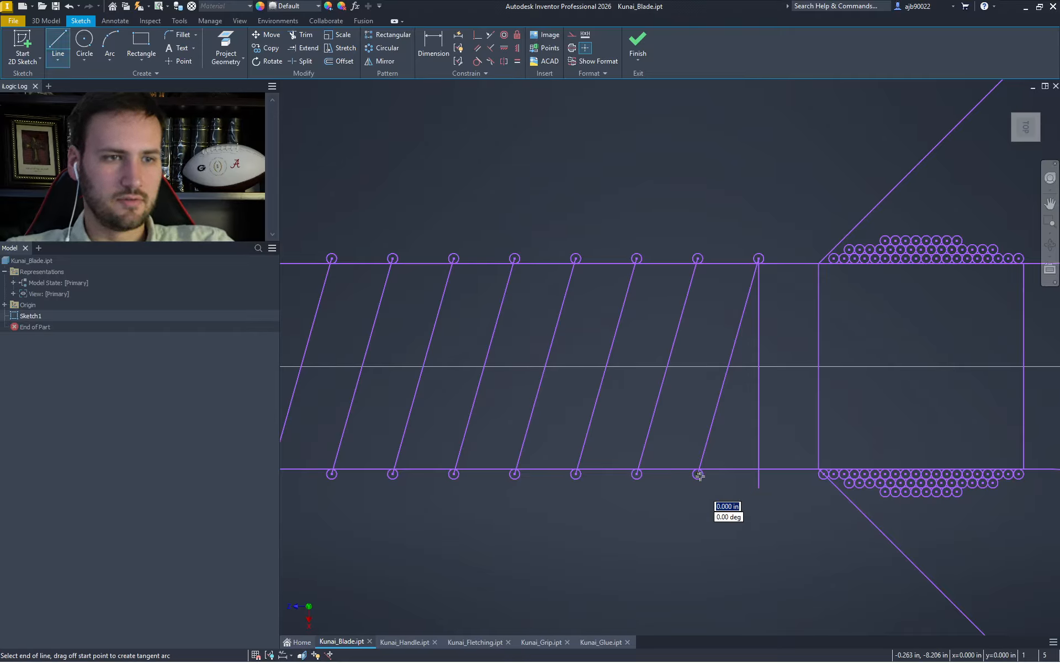
left_click(760, 474)
key("x")
left_click(759, 484)
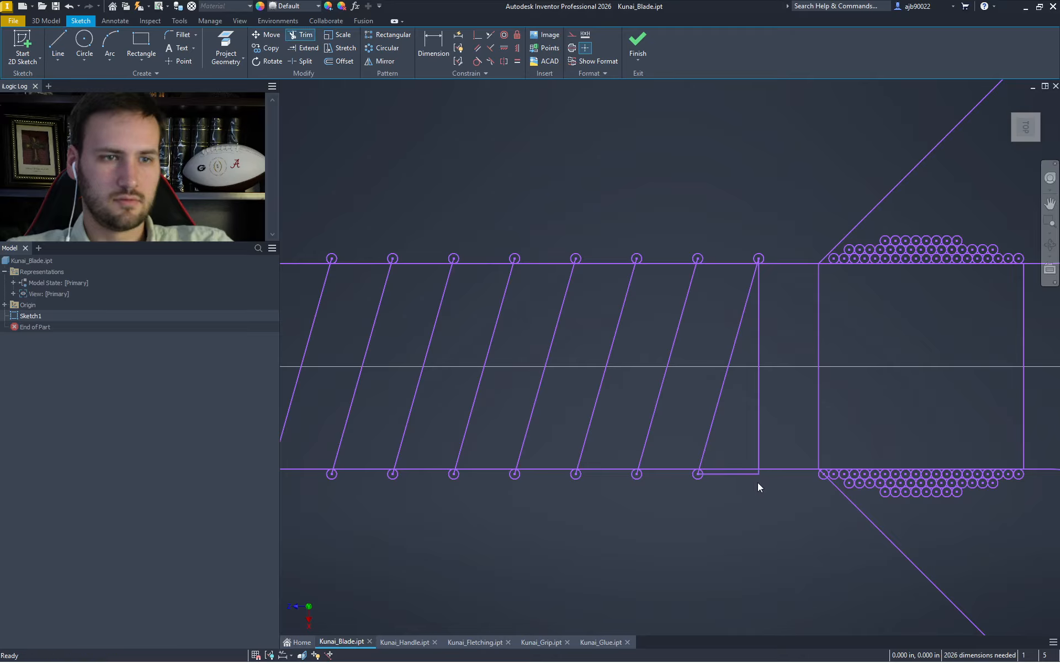
Draw a 0.025 in diameter thread circle at the corner where the vertical and horizontal helper lines meet
key("c")
left_click(759, 473)
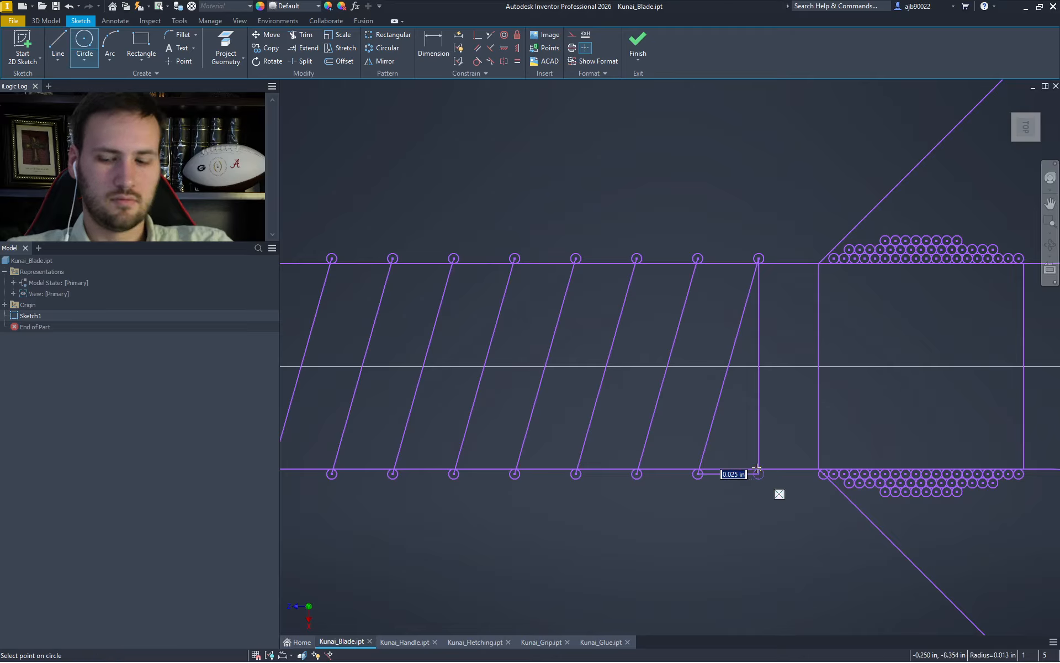
key("Return")
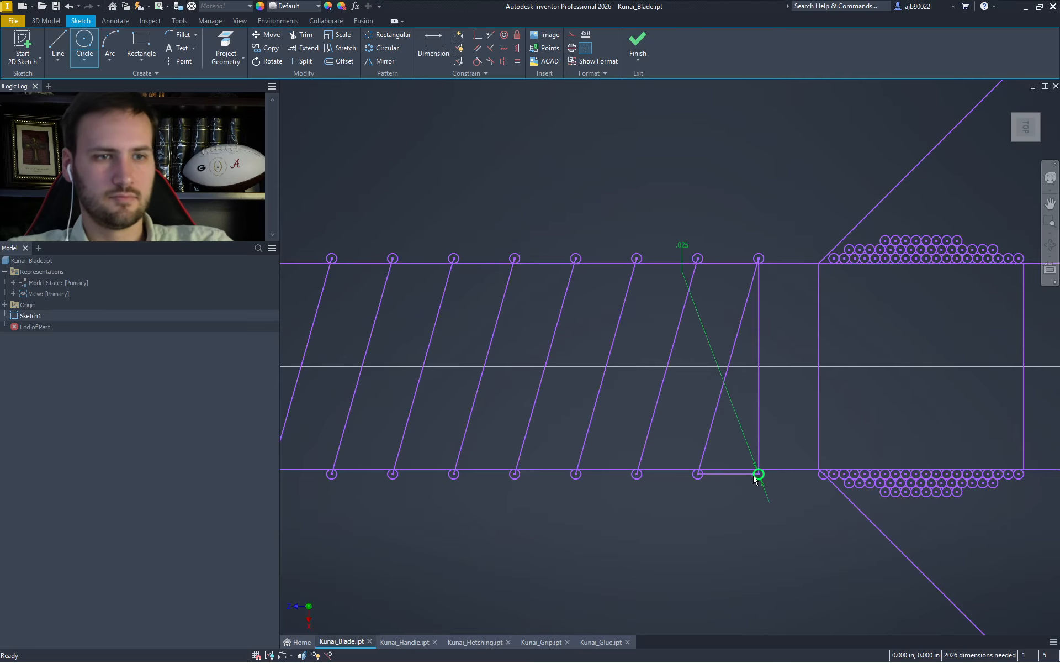
Delete the horizontal and vertical helper lines beside the new lower circle
key("Escape")
left_click(746, 439)
key("Delete")
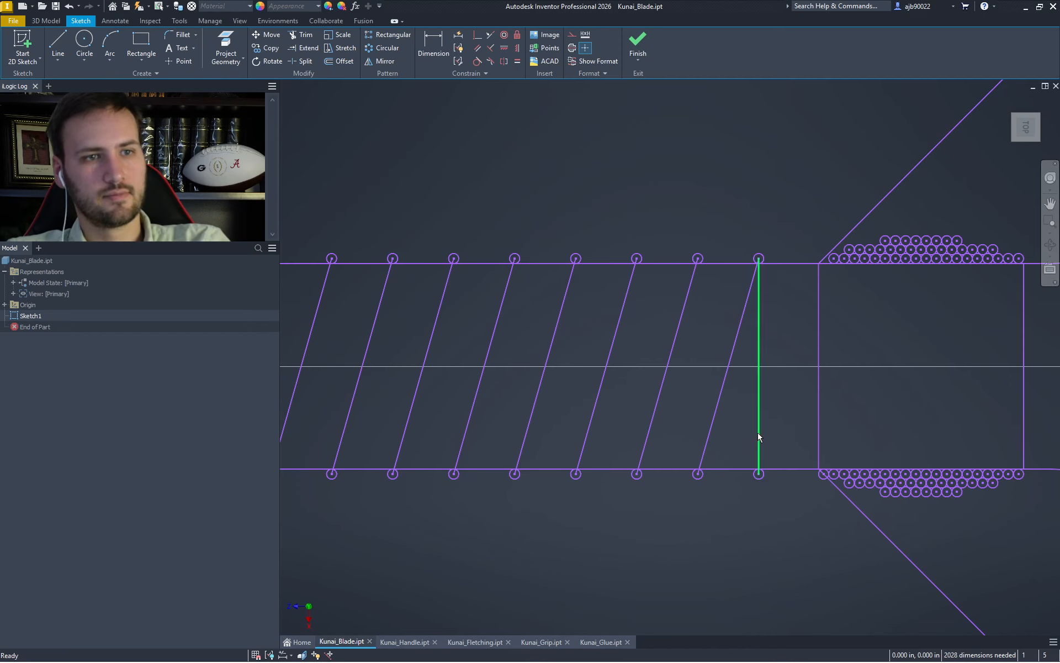
left_click(760, 428)
key("Delete")
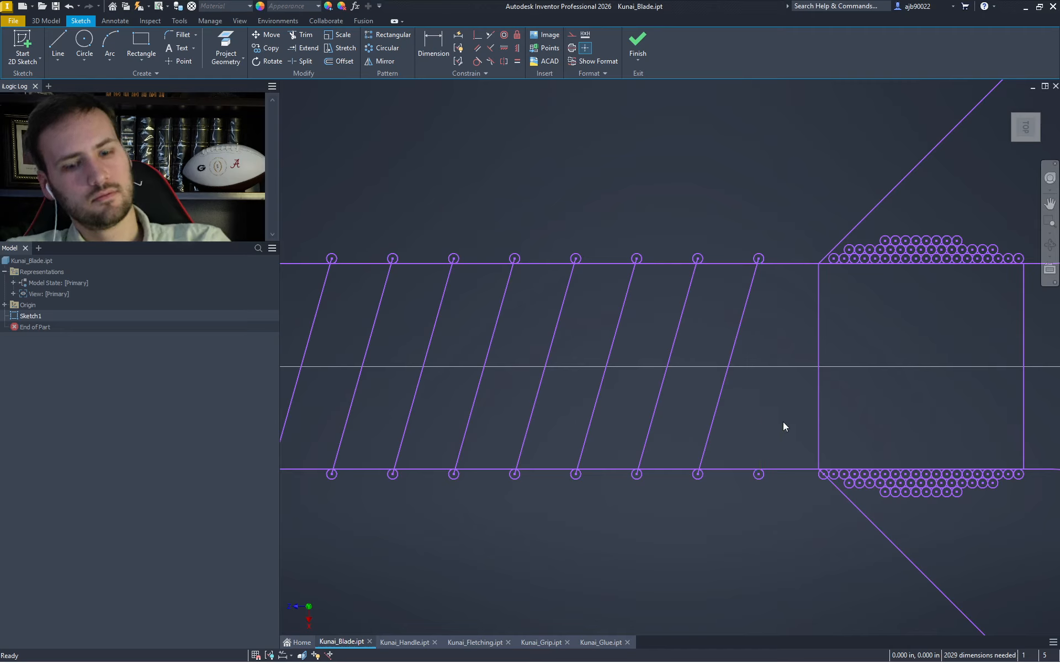
Draw the final slanted thread line from the new lower circle's centre to the first circle centre of the rear upper stack
key("l")
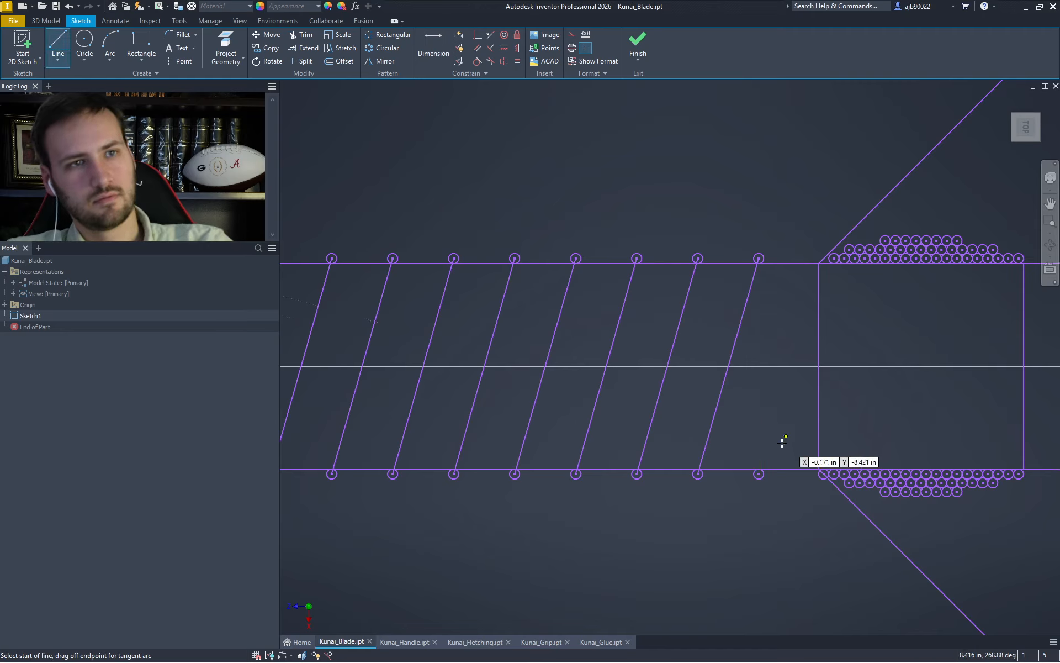
left_click(759, 474)
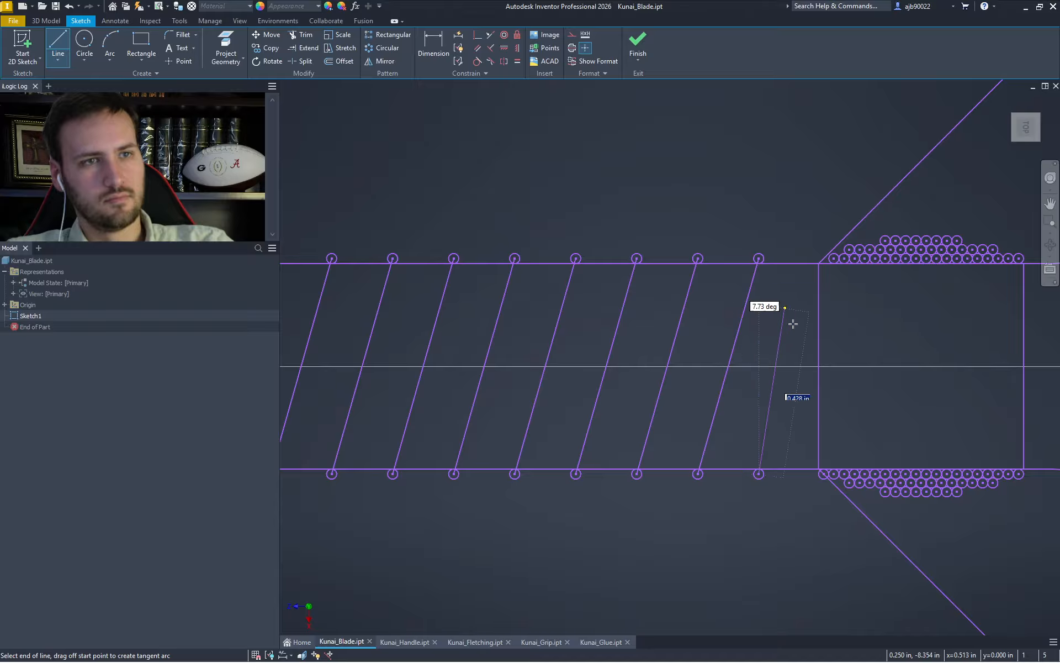
left_click(834, 257)
key("Escape")
Save the part and finish the kunai profile sketch
scroll(907, 383, "down", 6)
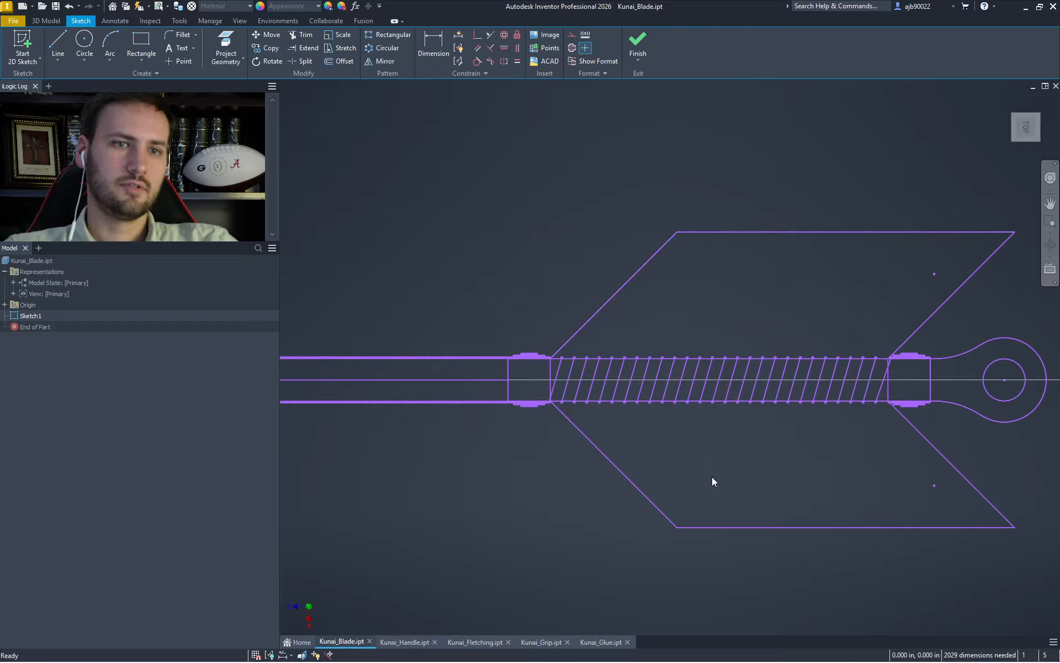
middle_click_drag(712, 476, 892, 435)
mouse_move(722, 433)
middle_mouse_down()
mouse_move(474, 439)
mouse_move(842, 399)
middle_mouse_up()
mouse_move(549, 387)
middle_mouse_down()
mouse_move(634, 415)
mouse_move(313, 403)
mouse_move(692, 394)
middle_mouse_up()
scroll(479, 396, "up", 3)
scroll(478, 393, "down", 9)
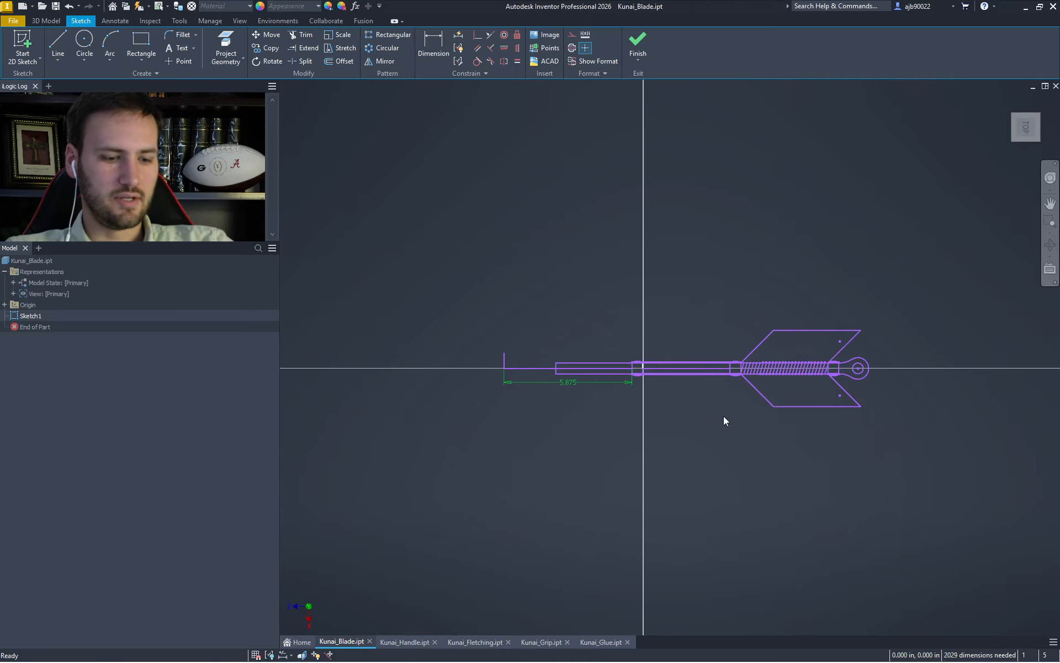
key("ctrl+s")
left_click(639, 353)
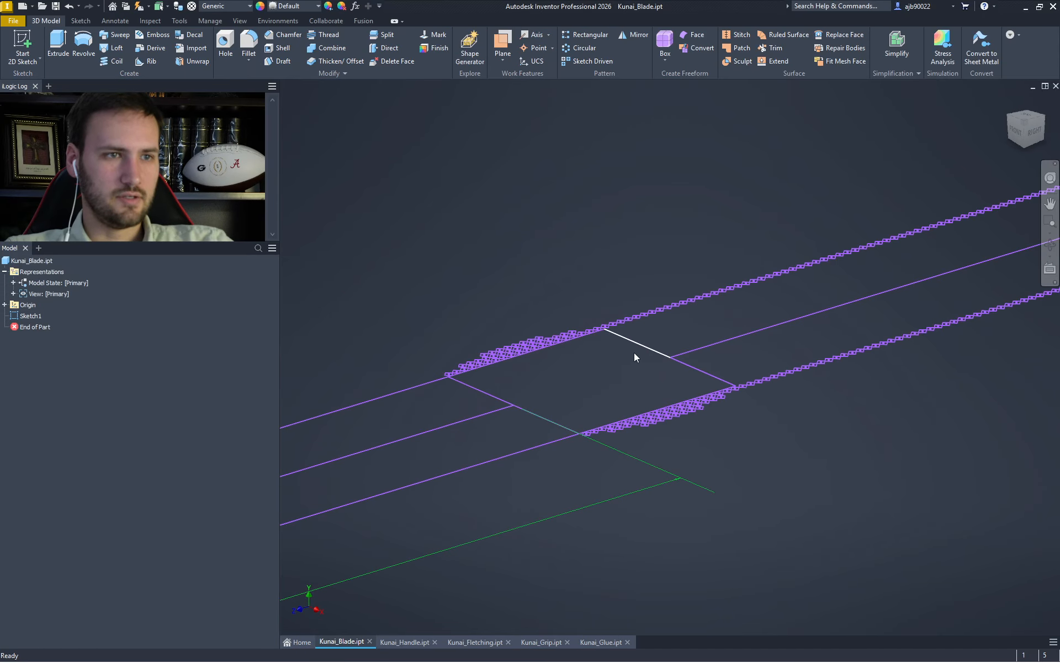
left_click(1027, 115)
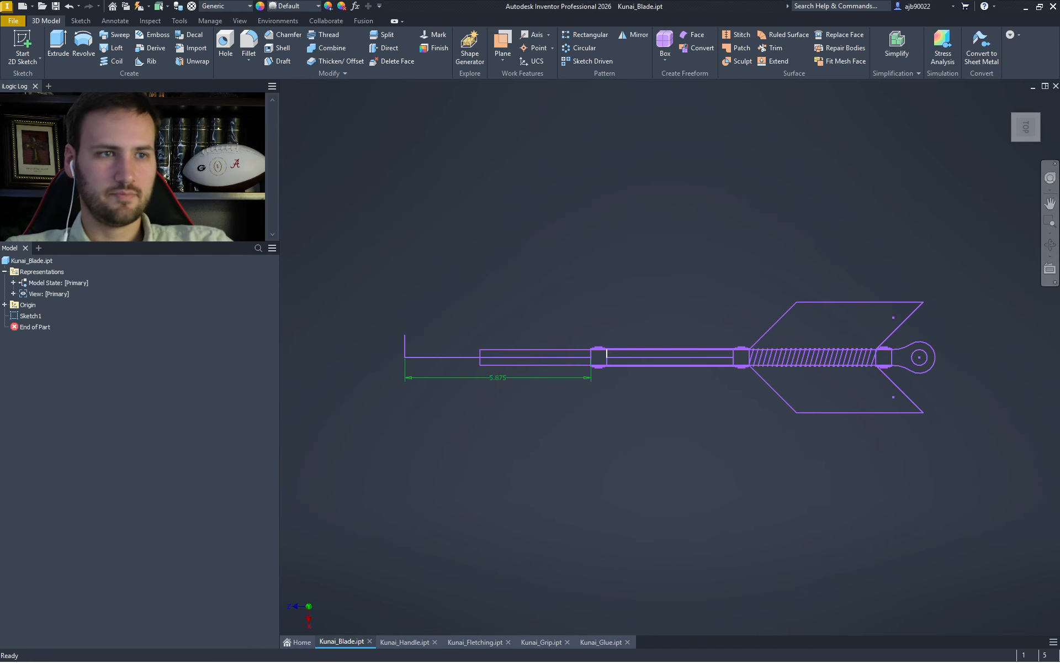